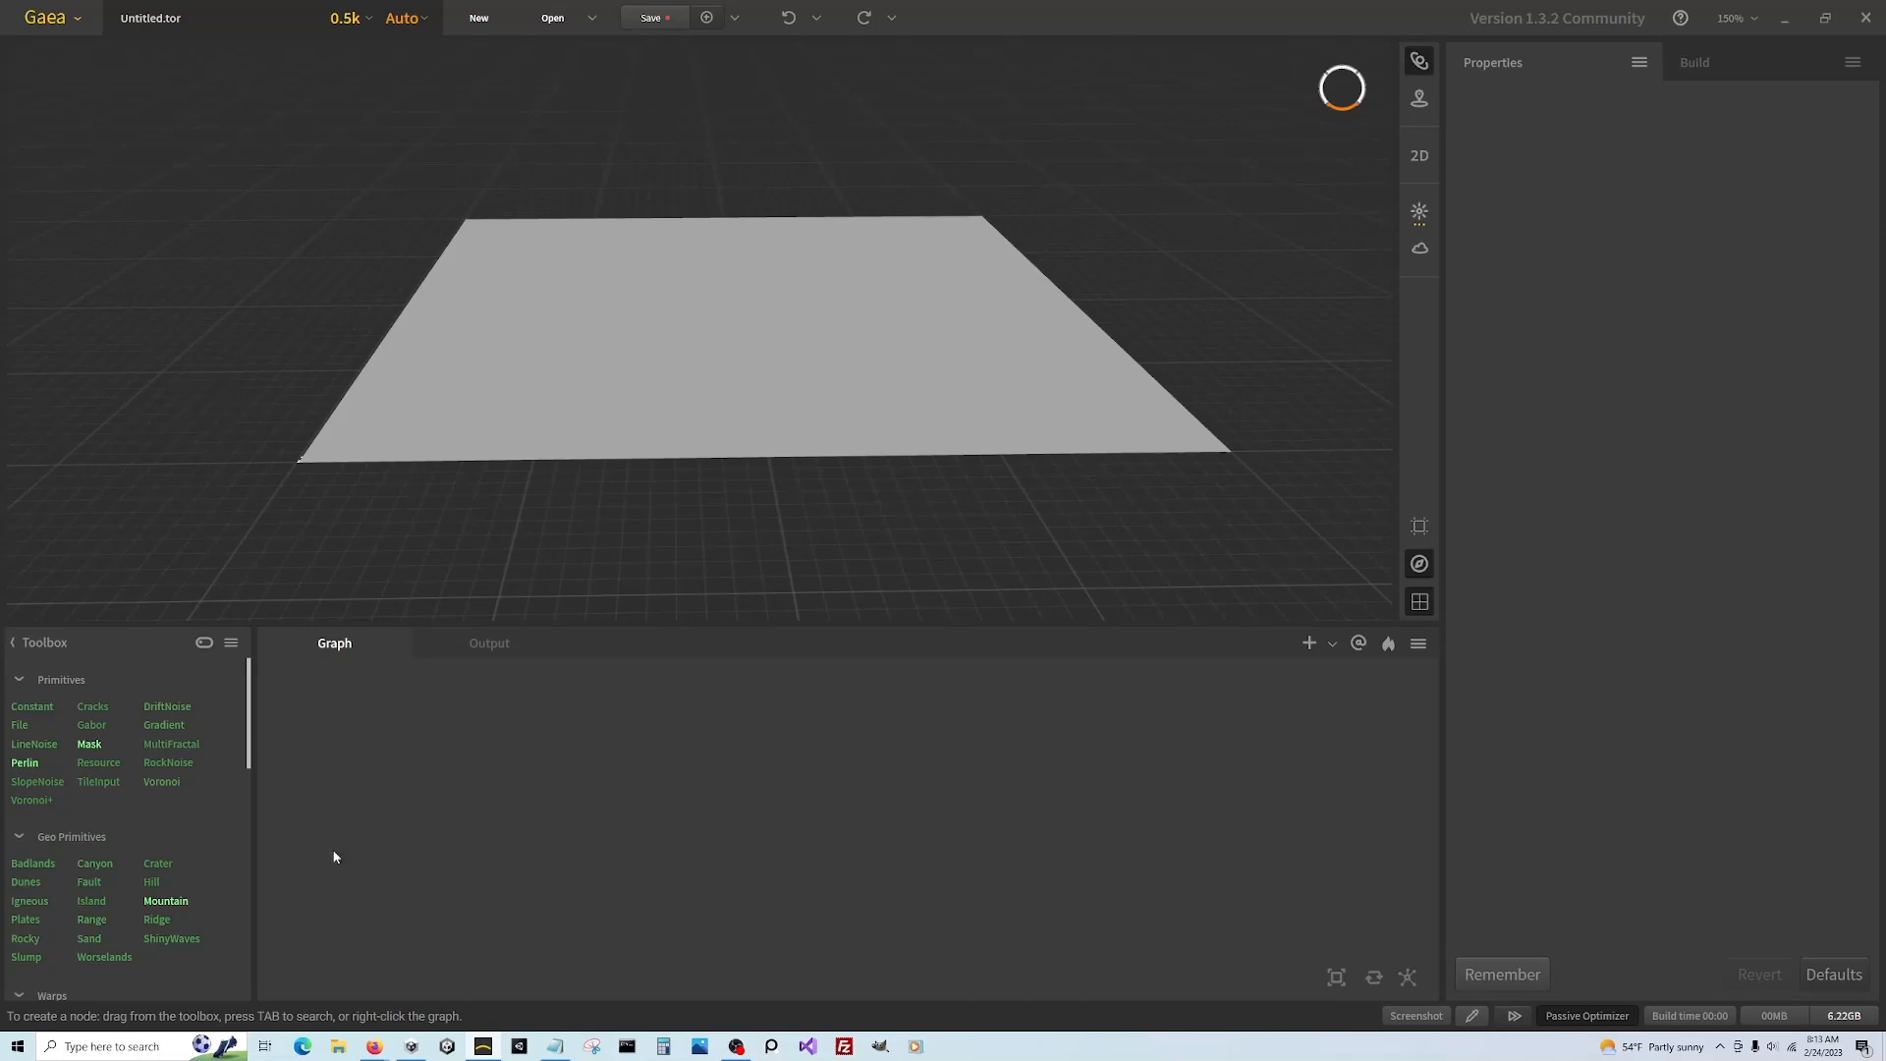
# Add a Range node to the empty graph and place a MultiFractal node below it
pyautogui.moveTo(334, 858); pyautogui.dragTo(542, 752)
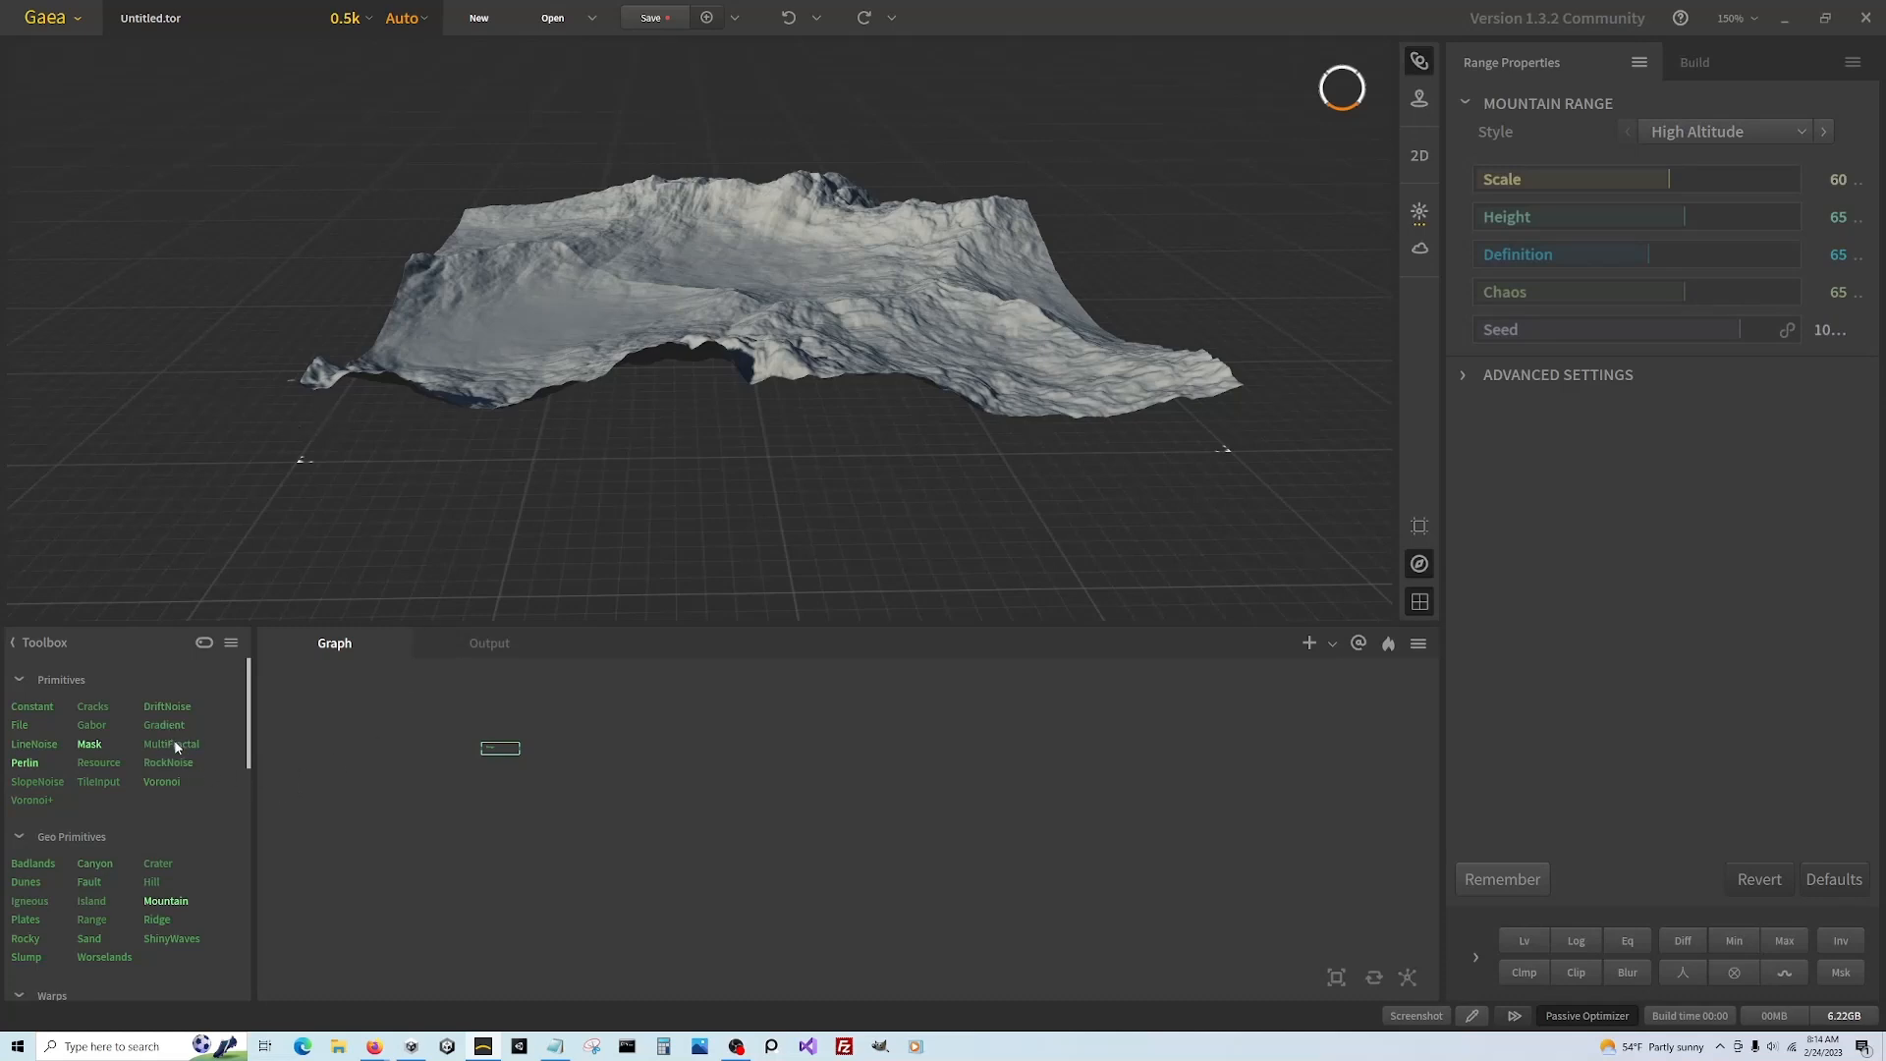
pyautogui.moveTo(174, 742); pyautogui.dragTo(501, 786)
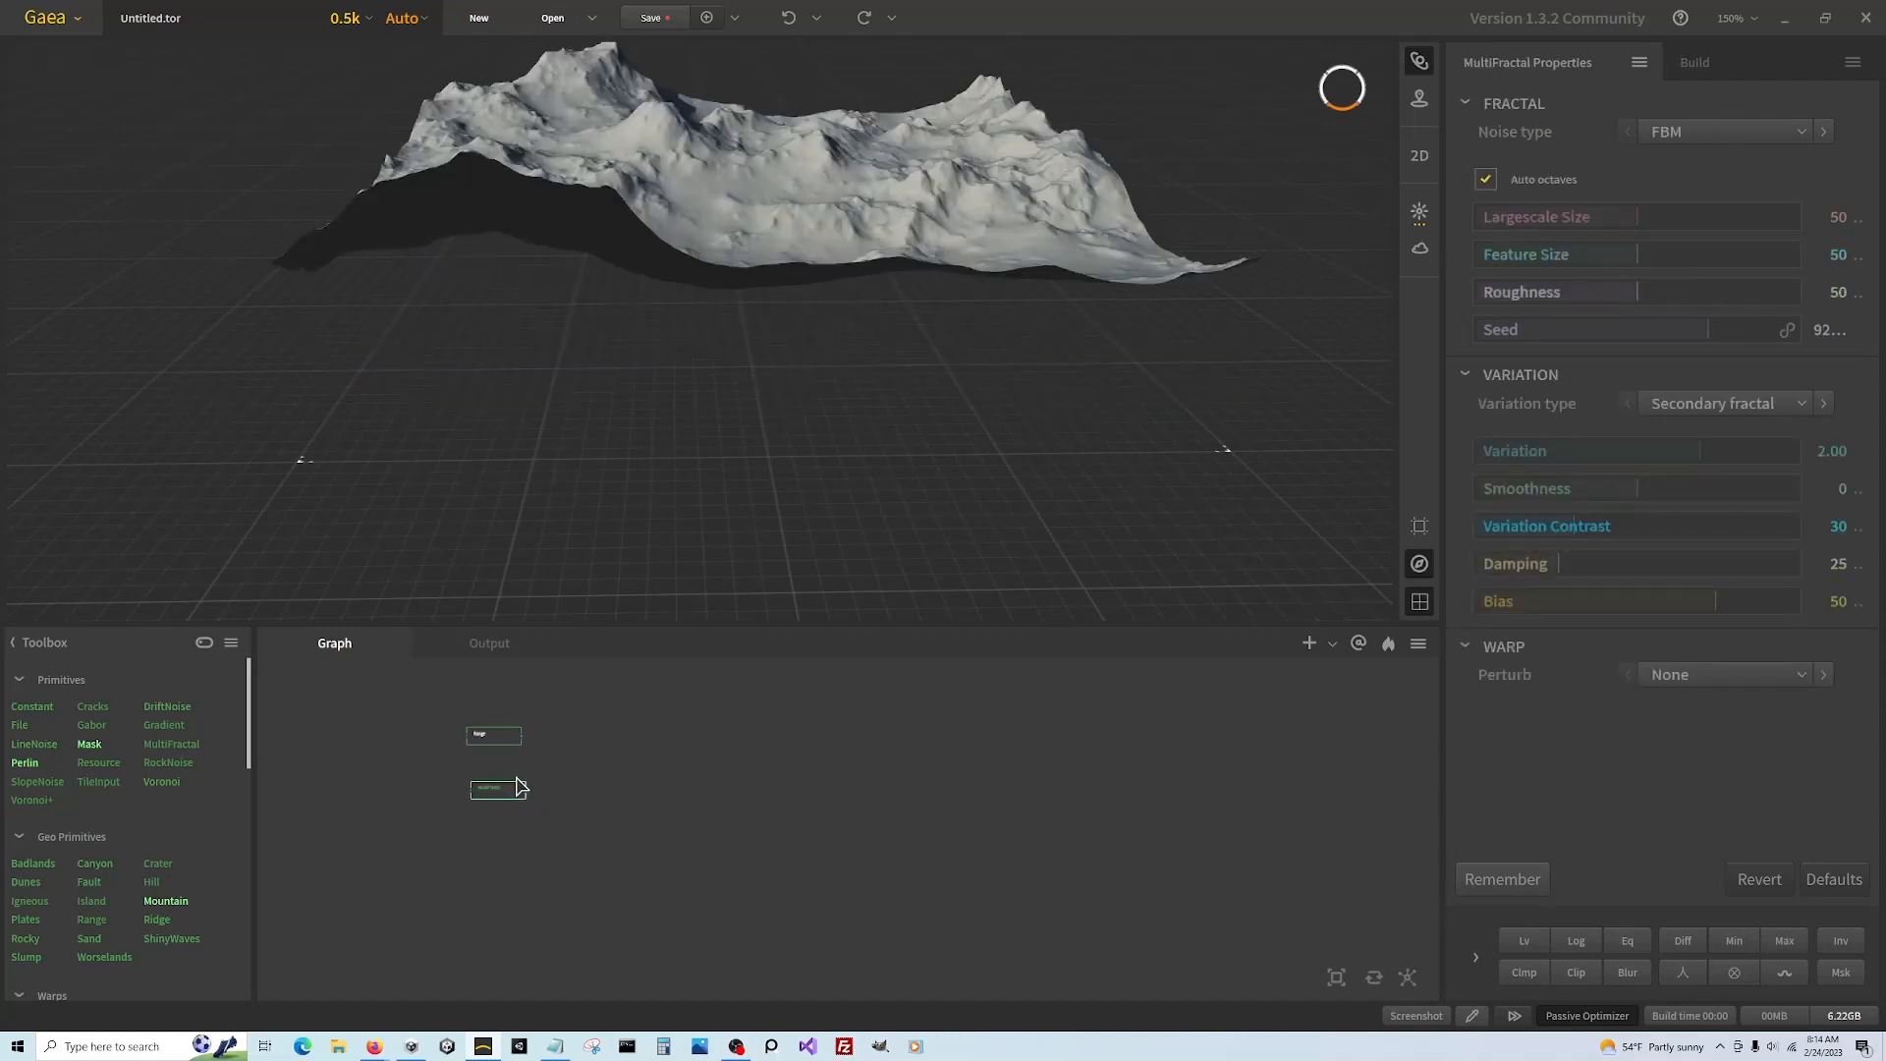
# Add a Zero Borders node fed by the Range node's output and align it beside Range
pyautogui.scroll(5, 511, 779)
pyautogui.moveTo(530, 700); pyautogui.dragTo(639, 707)
pyautogui.write('z')
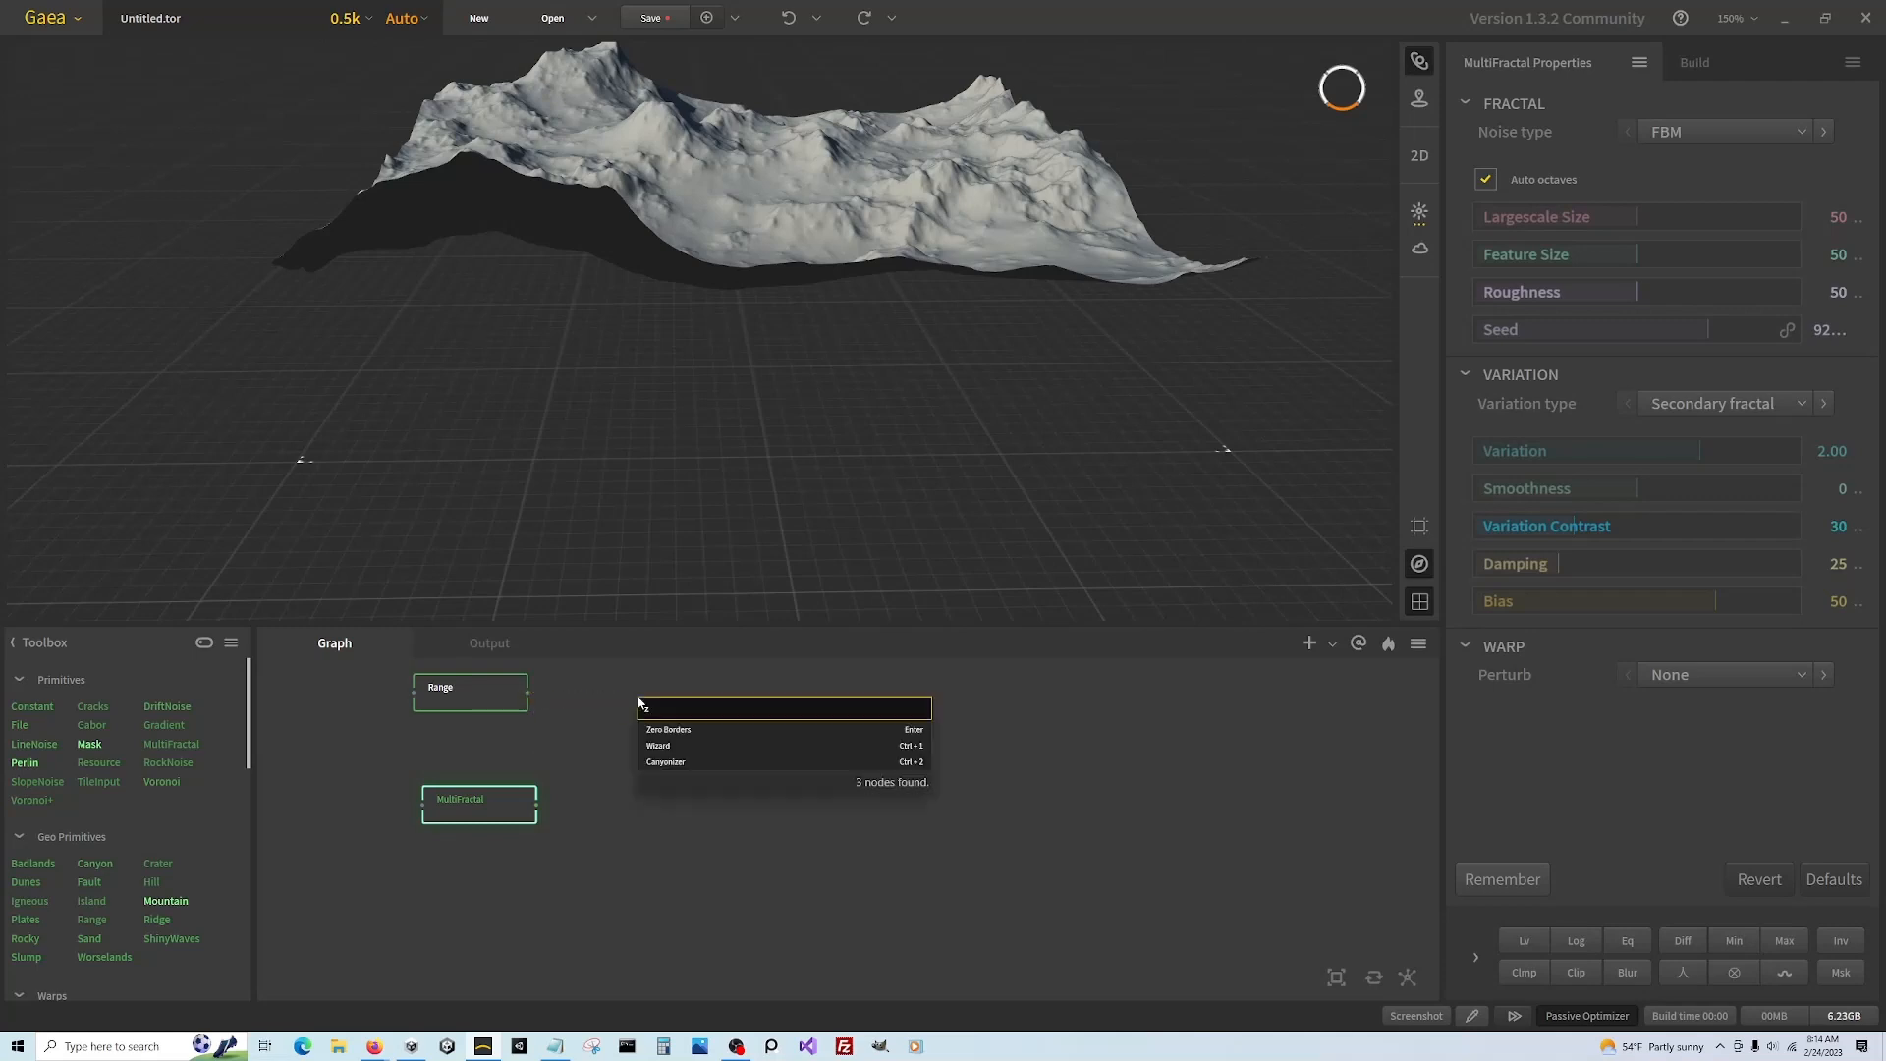
pyautogui.write('er')
pyautogui.click(663, 730)
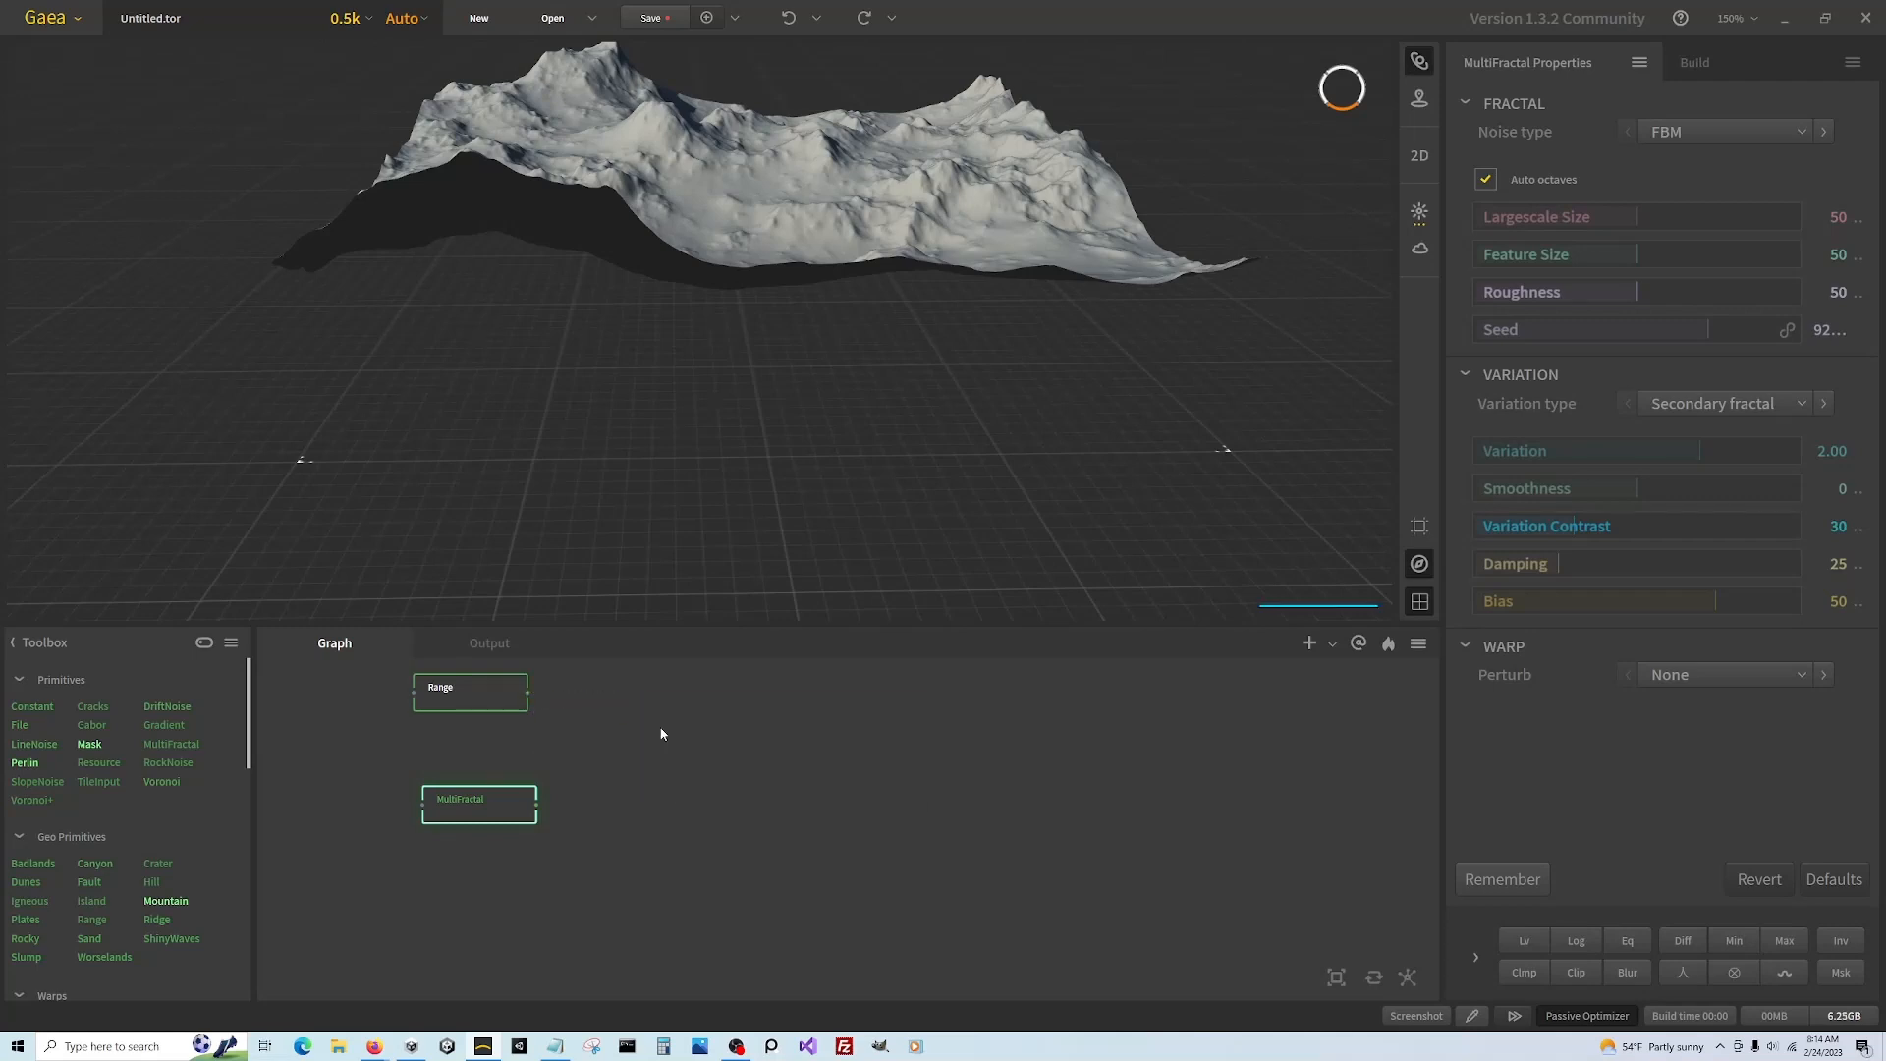
pyautogui.moveTo(684, 722); pyautogui.dragTo(642, 699)
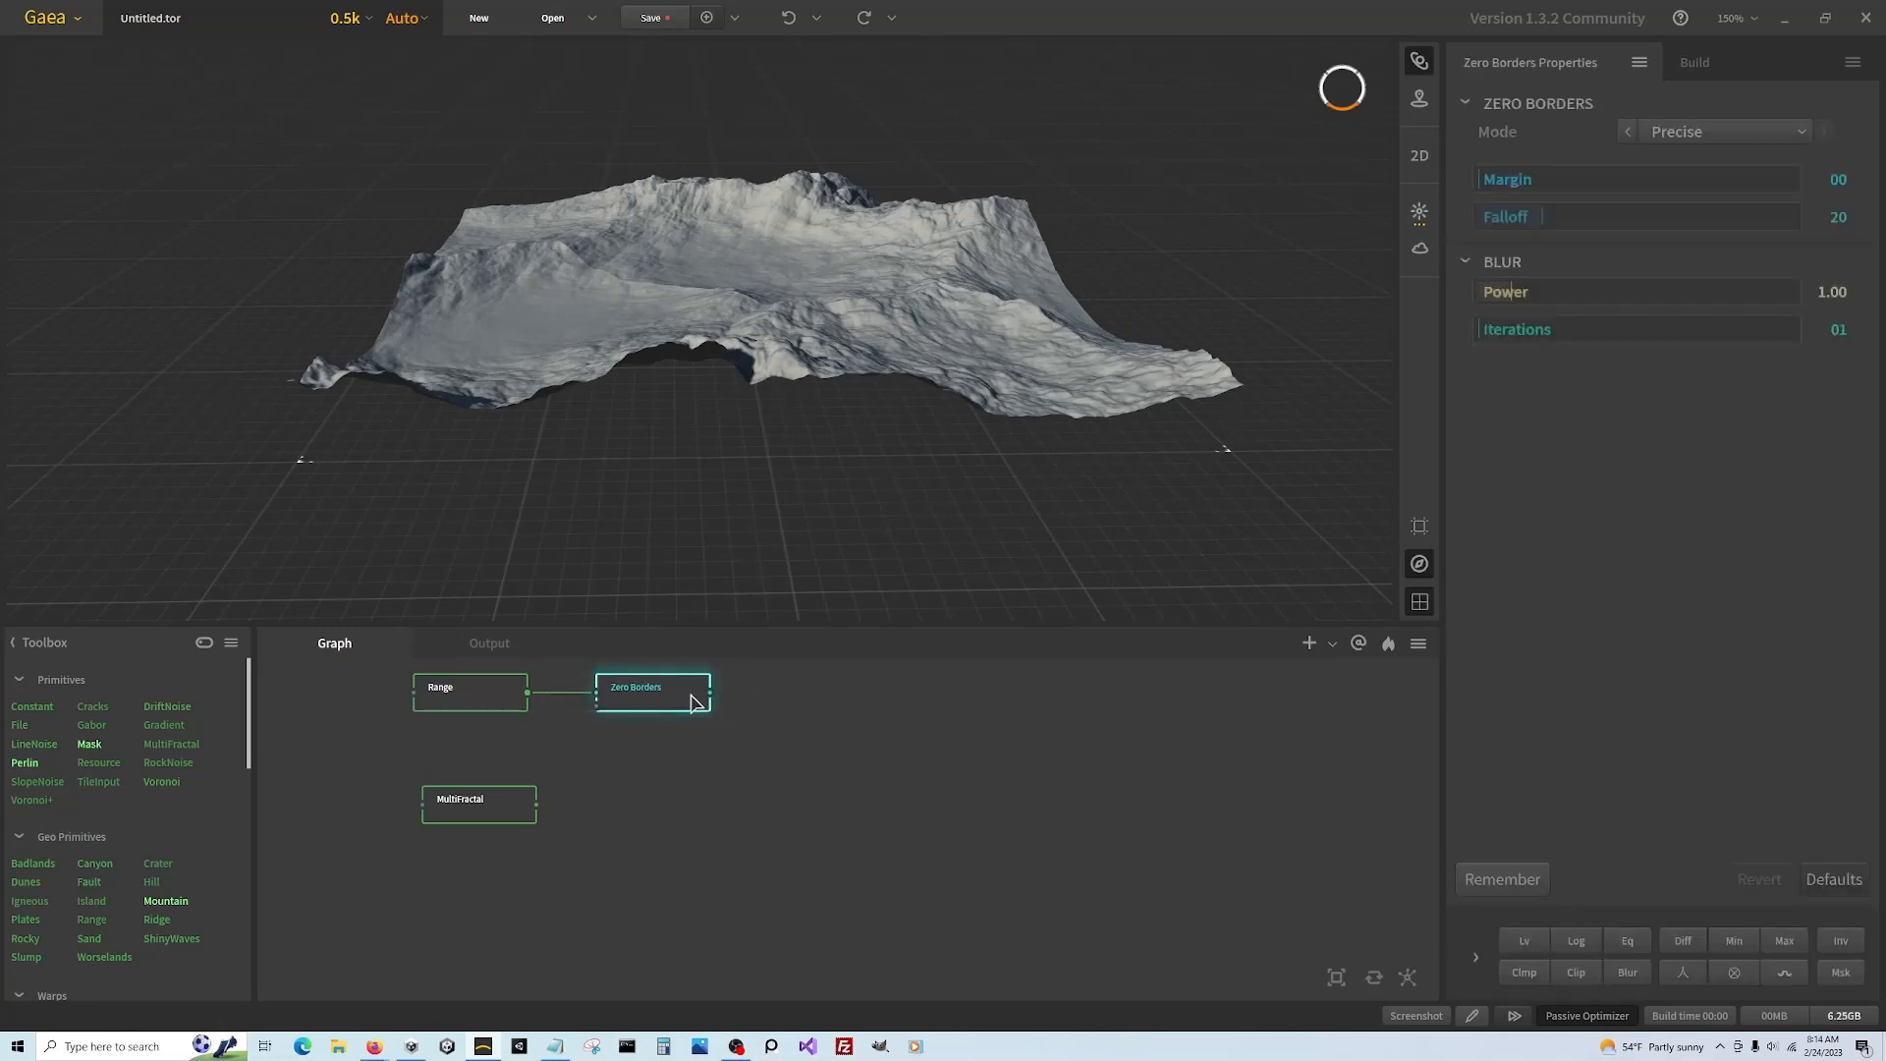
# Set the Zero Borders mode to Square and inspect the terrain's edges from several sides
pyautogui.click(1704, 104)
pyautogui.click(1697, 140)
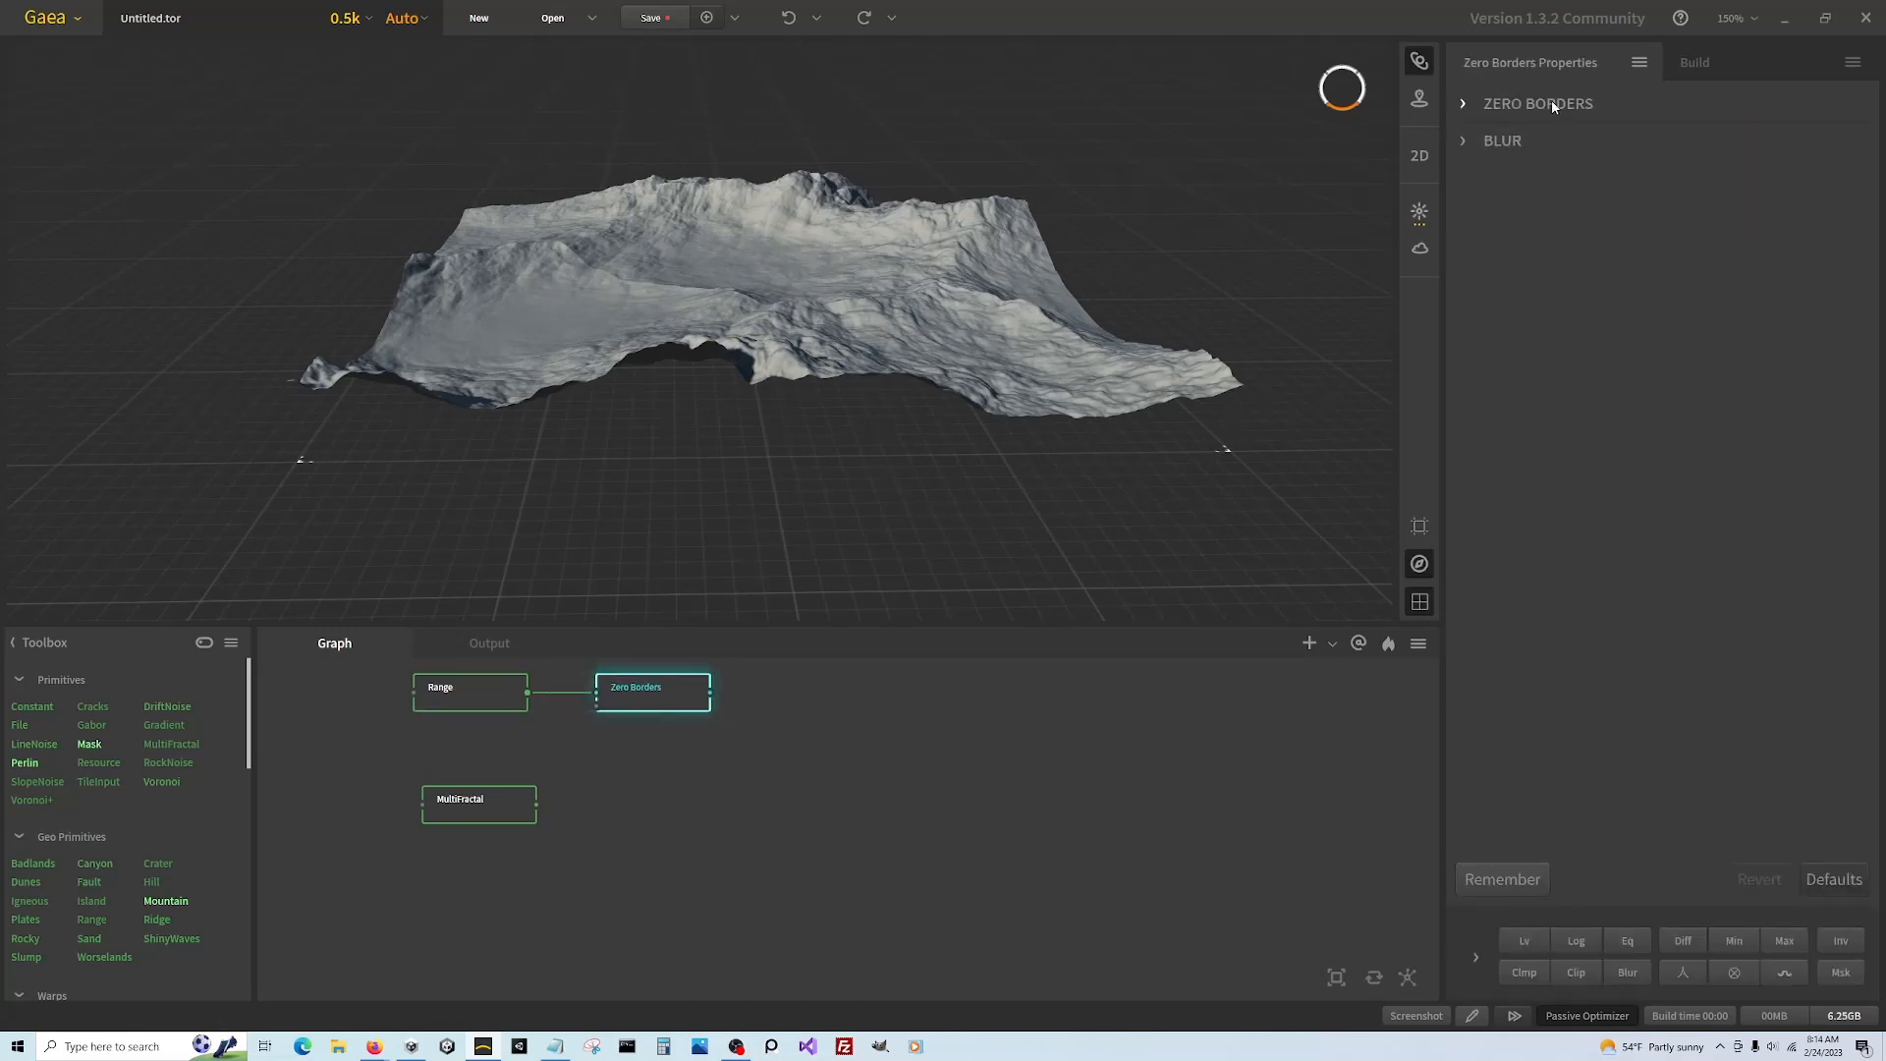
pyautogui.click(1553, 105)
pyautogui.click(1691, 137)
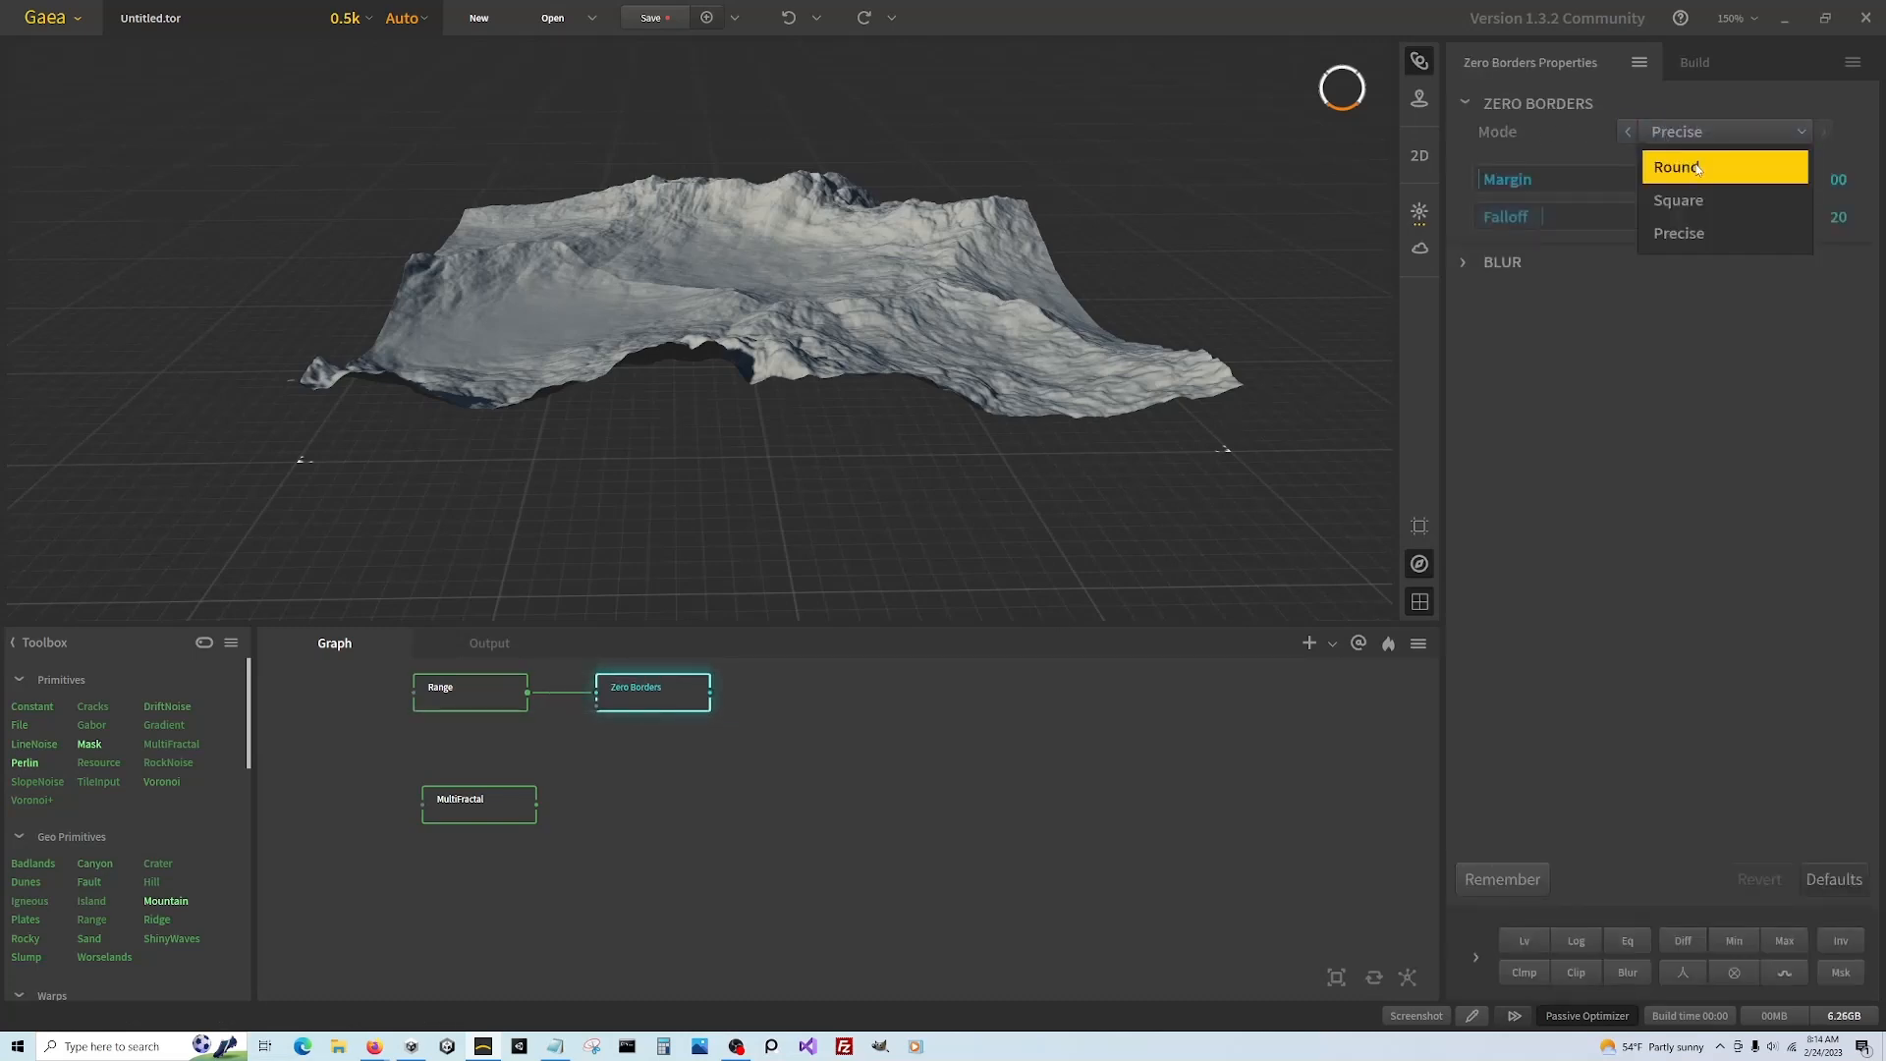
pyautogui.click(1695, 193)
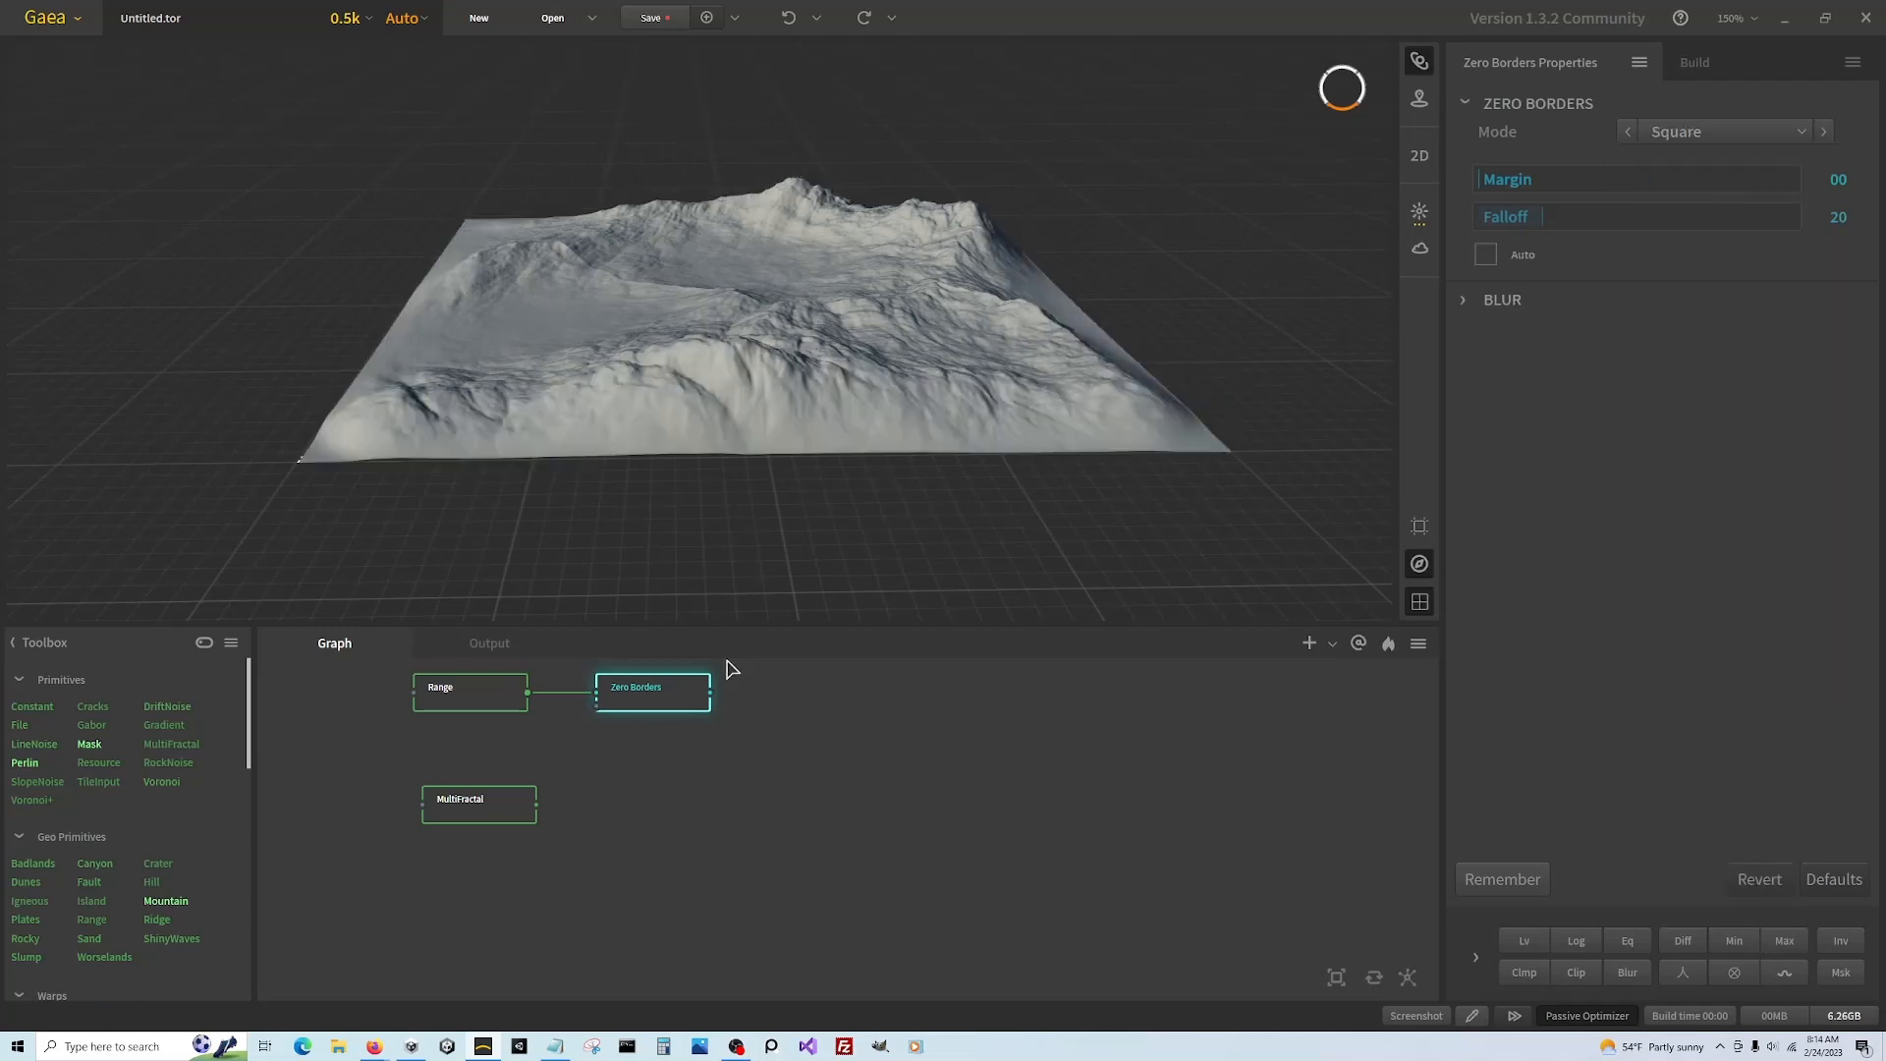
pyautogui.moveTo(994, 379); pyautogui.dragTo(417, 307)
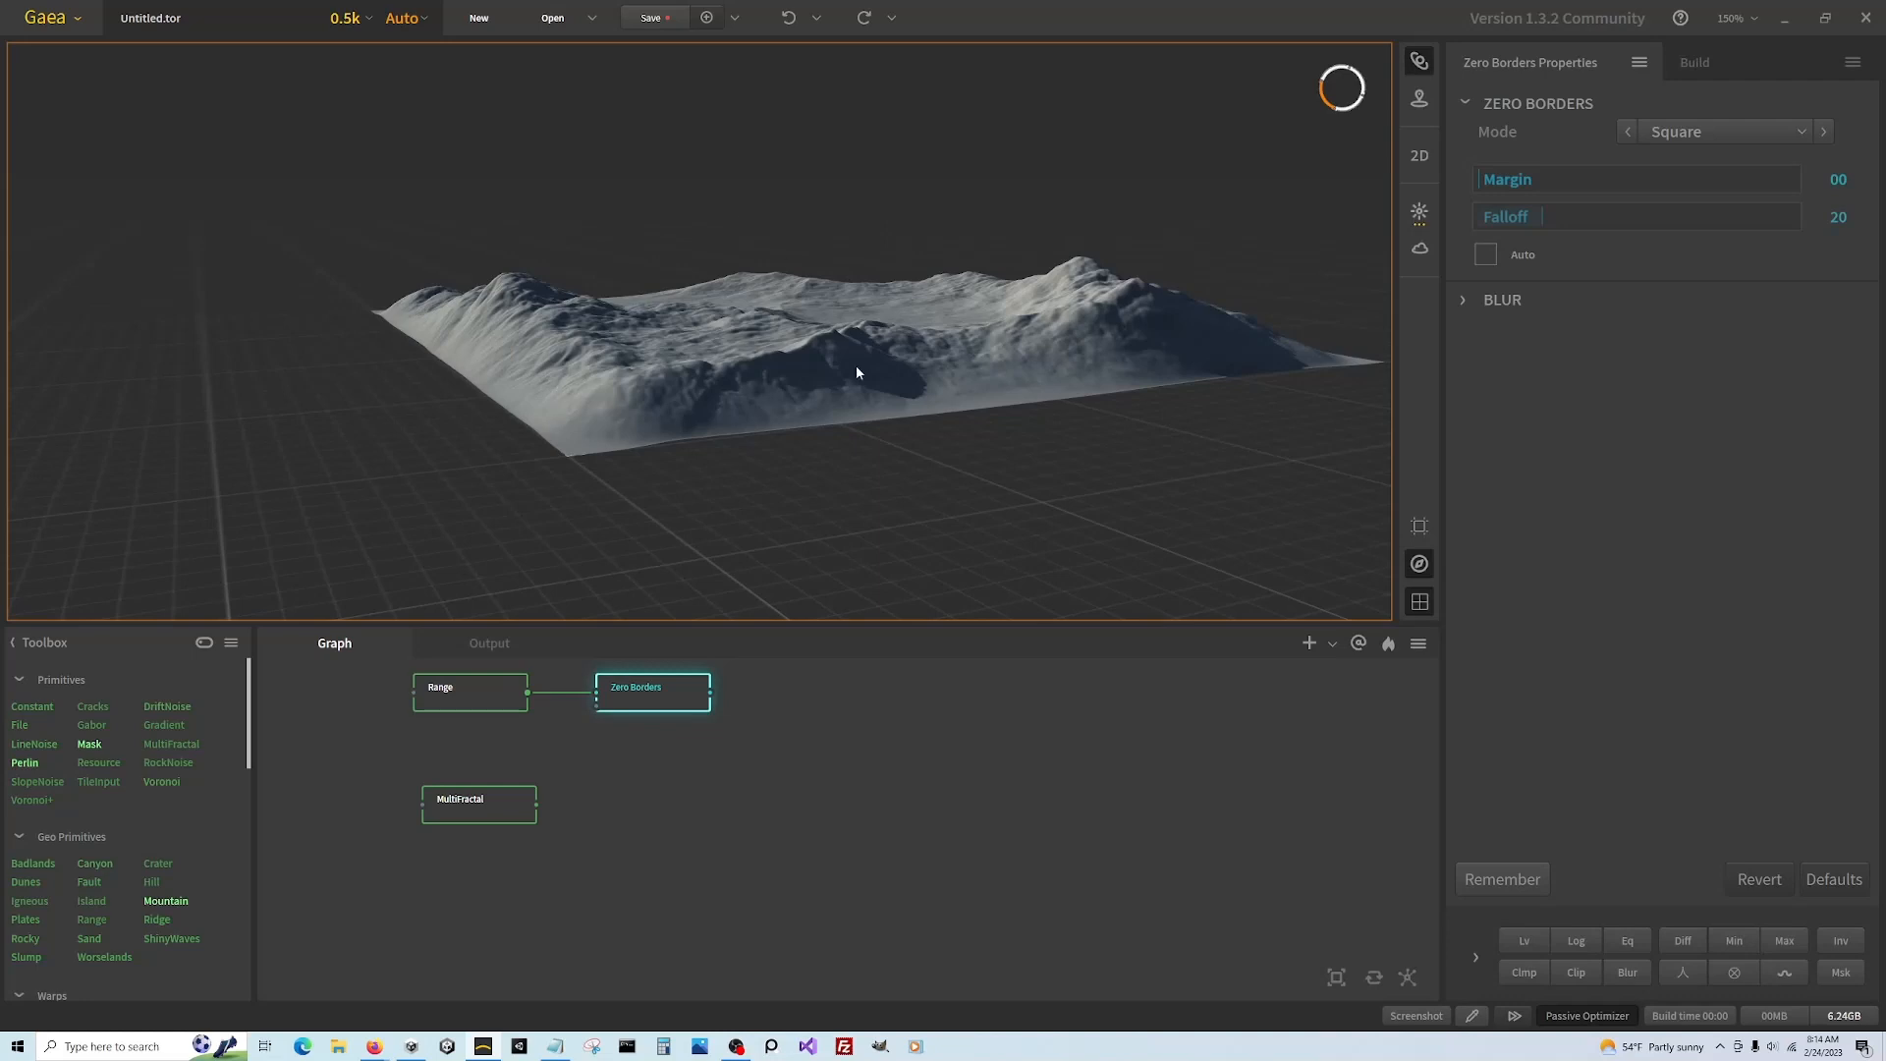
pyautogui.moveTo(1110, 329); pyautogui.dragTo(892, 172)
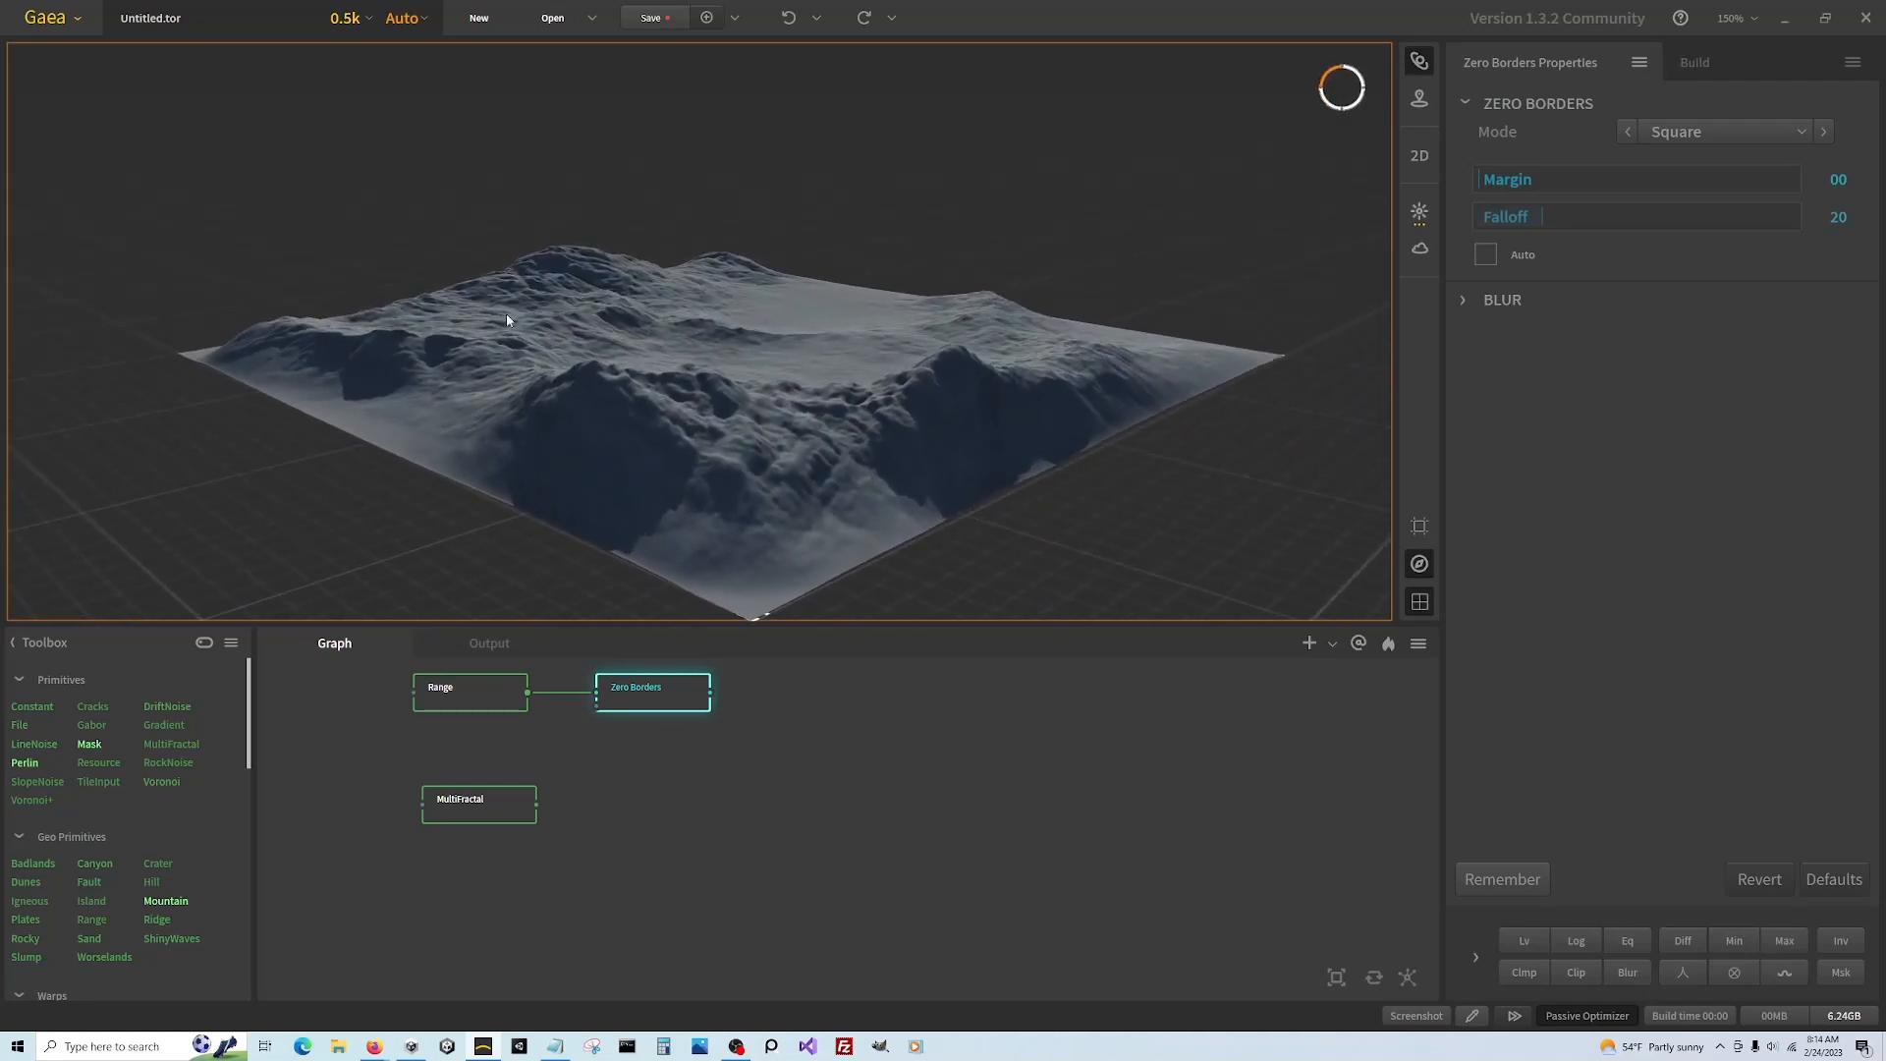
# Feed the MultiFractal node into Zero Borders in place of Range and inspect the resulting terrain
pyautogui.moveTo(537, 804); pyautogui.dragTo(678, 732)
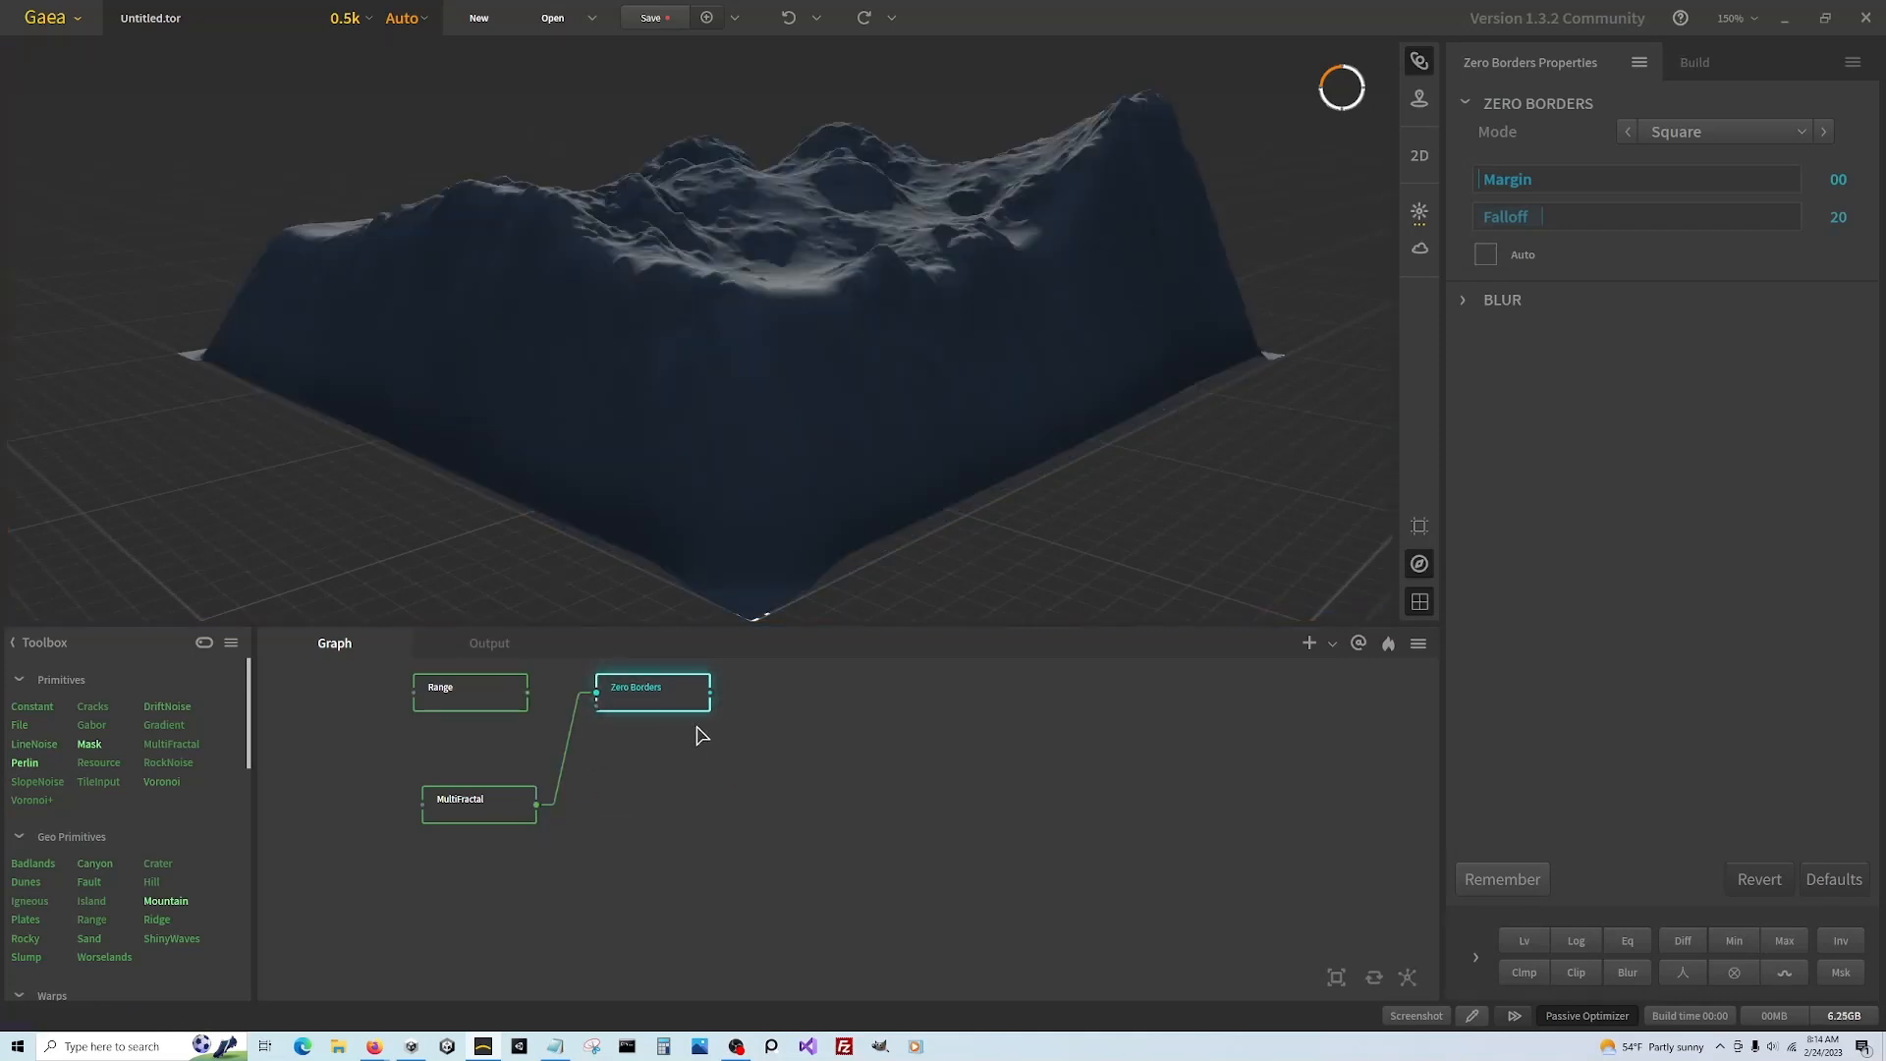
pyautogui.moveTo(783, 426); pyautogui.dragTo(551, 205)
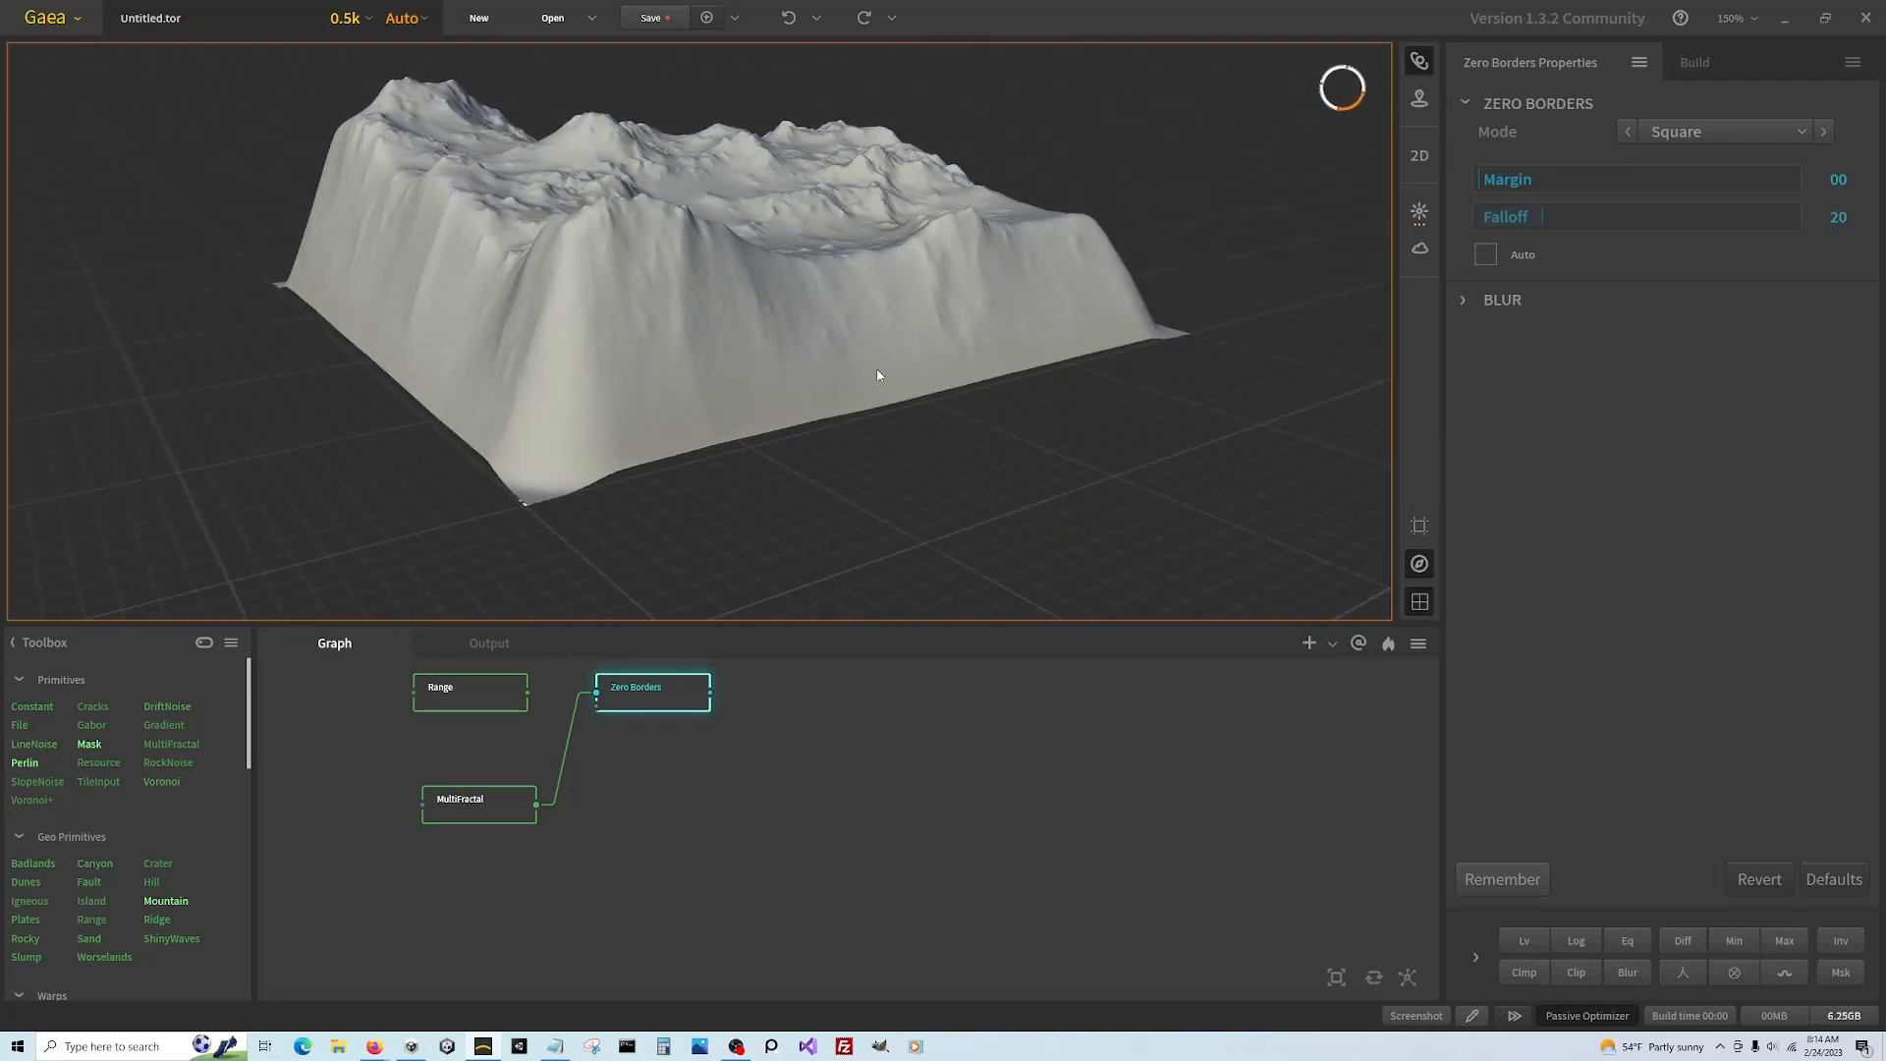
pyautogui.moveTo(921, 353); pyautogui.dragTo(716, 593)
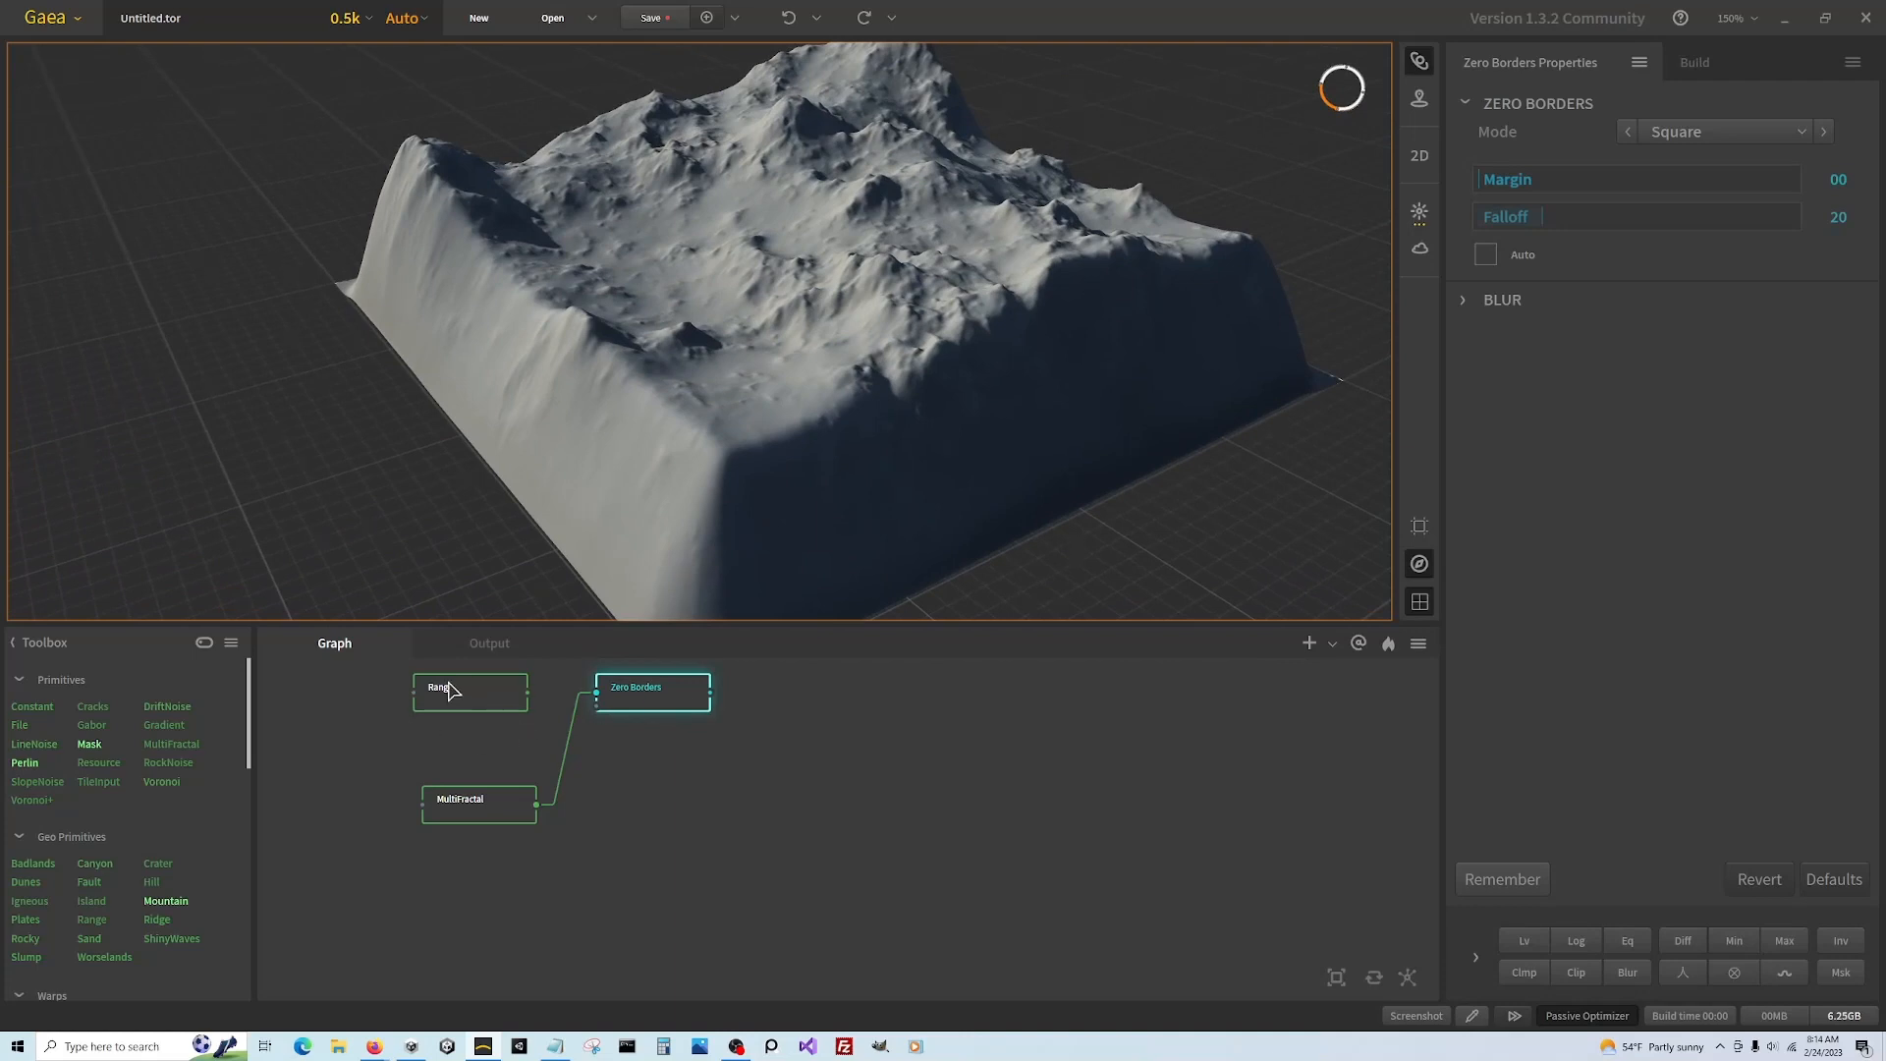
# Reconnect the Range node to Zero Borders and delete the MultiFractal node
pyautogui.moveTo(528, 692); pyautogui.dragTo(596, 692)
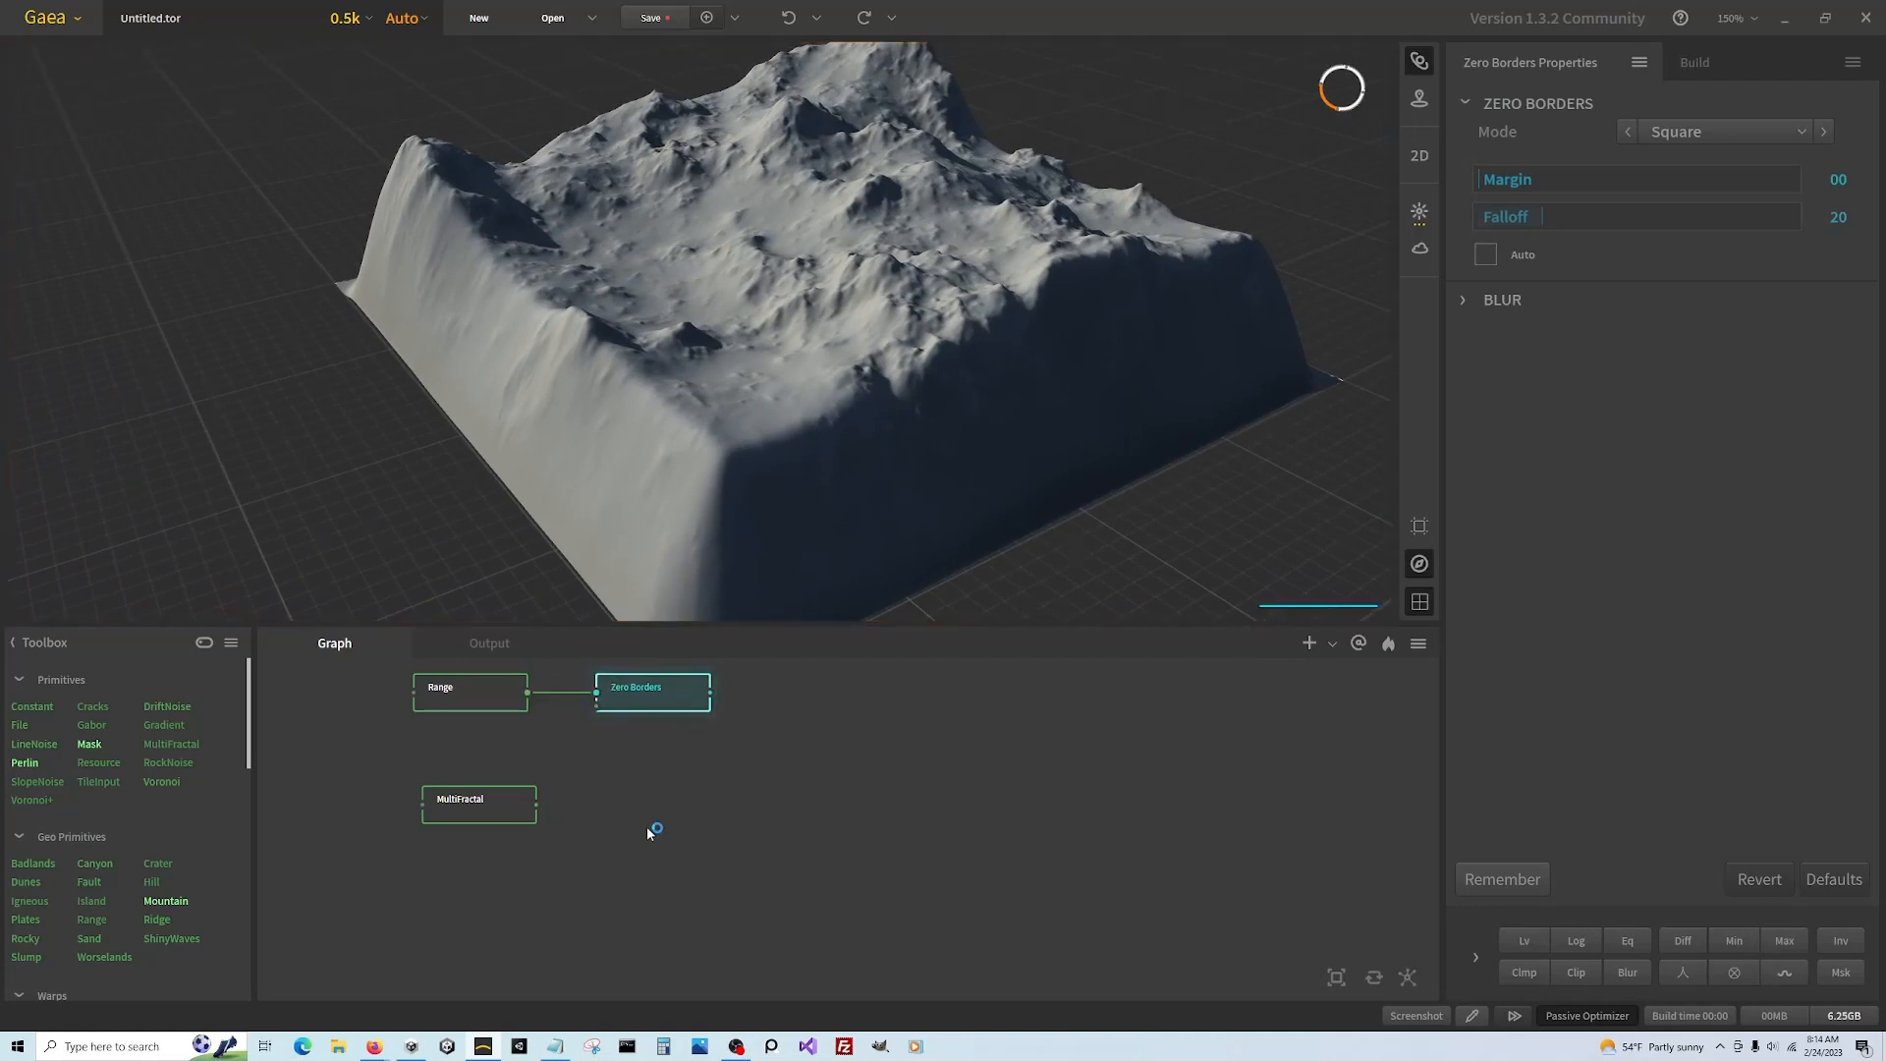
pyautogui.moveTo(385, 764); pyautogui.dragTo(699, 889)
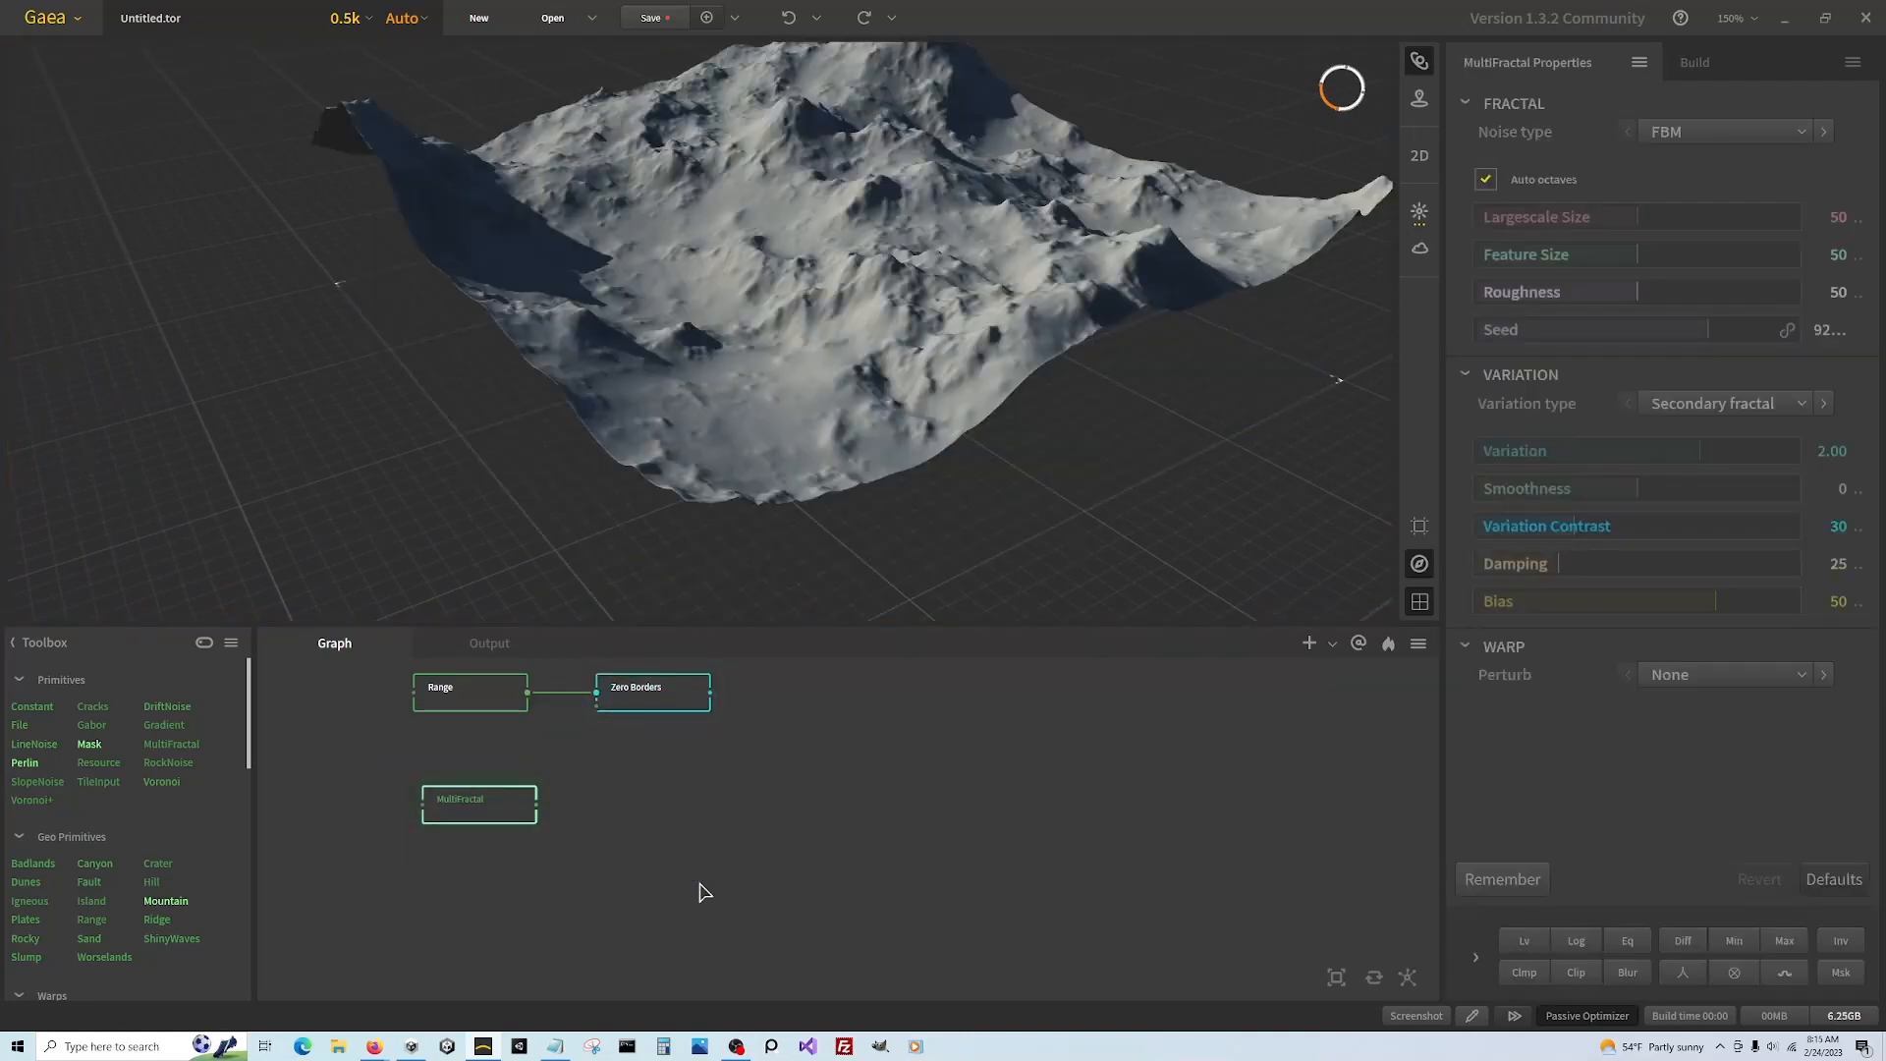
pyautogui.press('Delete')
pyautogui.click(661, 703)
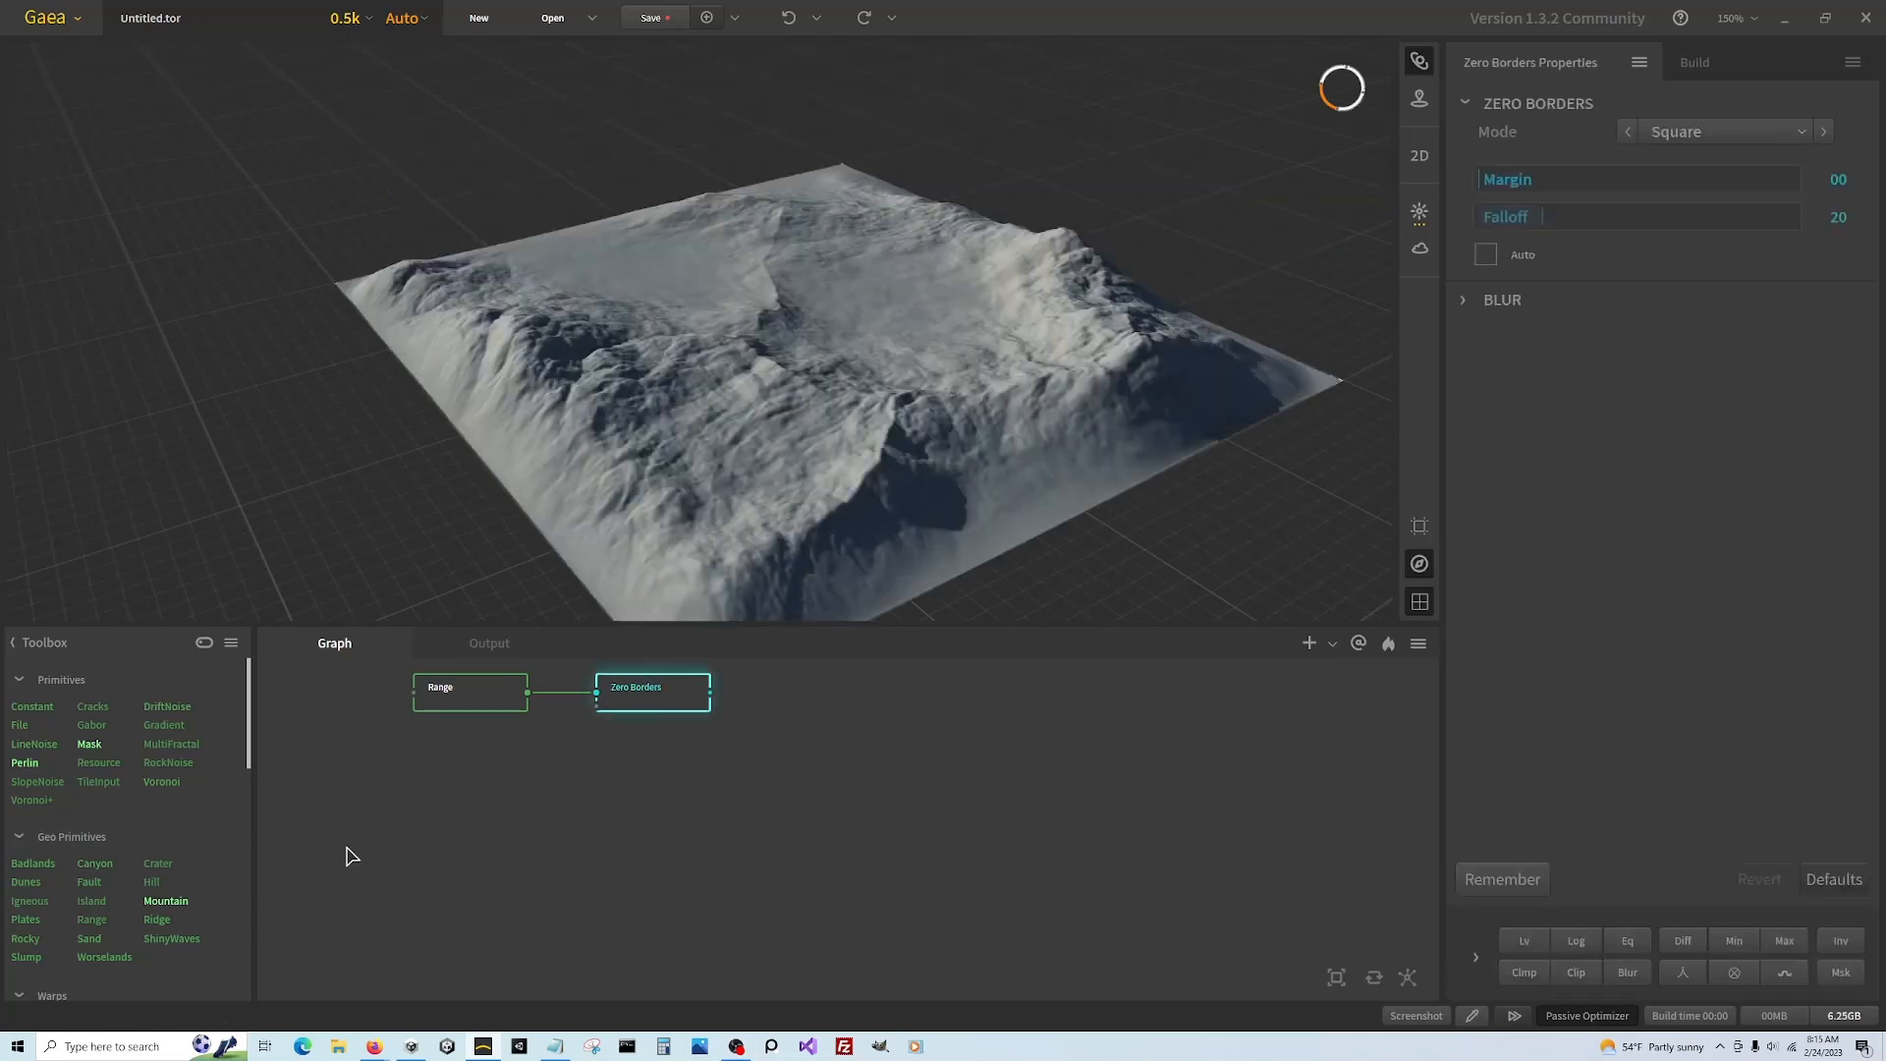
# Add an Erosion node fed by the Zero Borders output and inspect the eroded terrain
pyautogui.scroll(-2, 347, 847)
pyautogui.scroll(1, 635, 758)
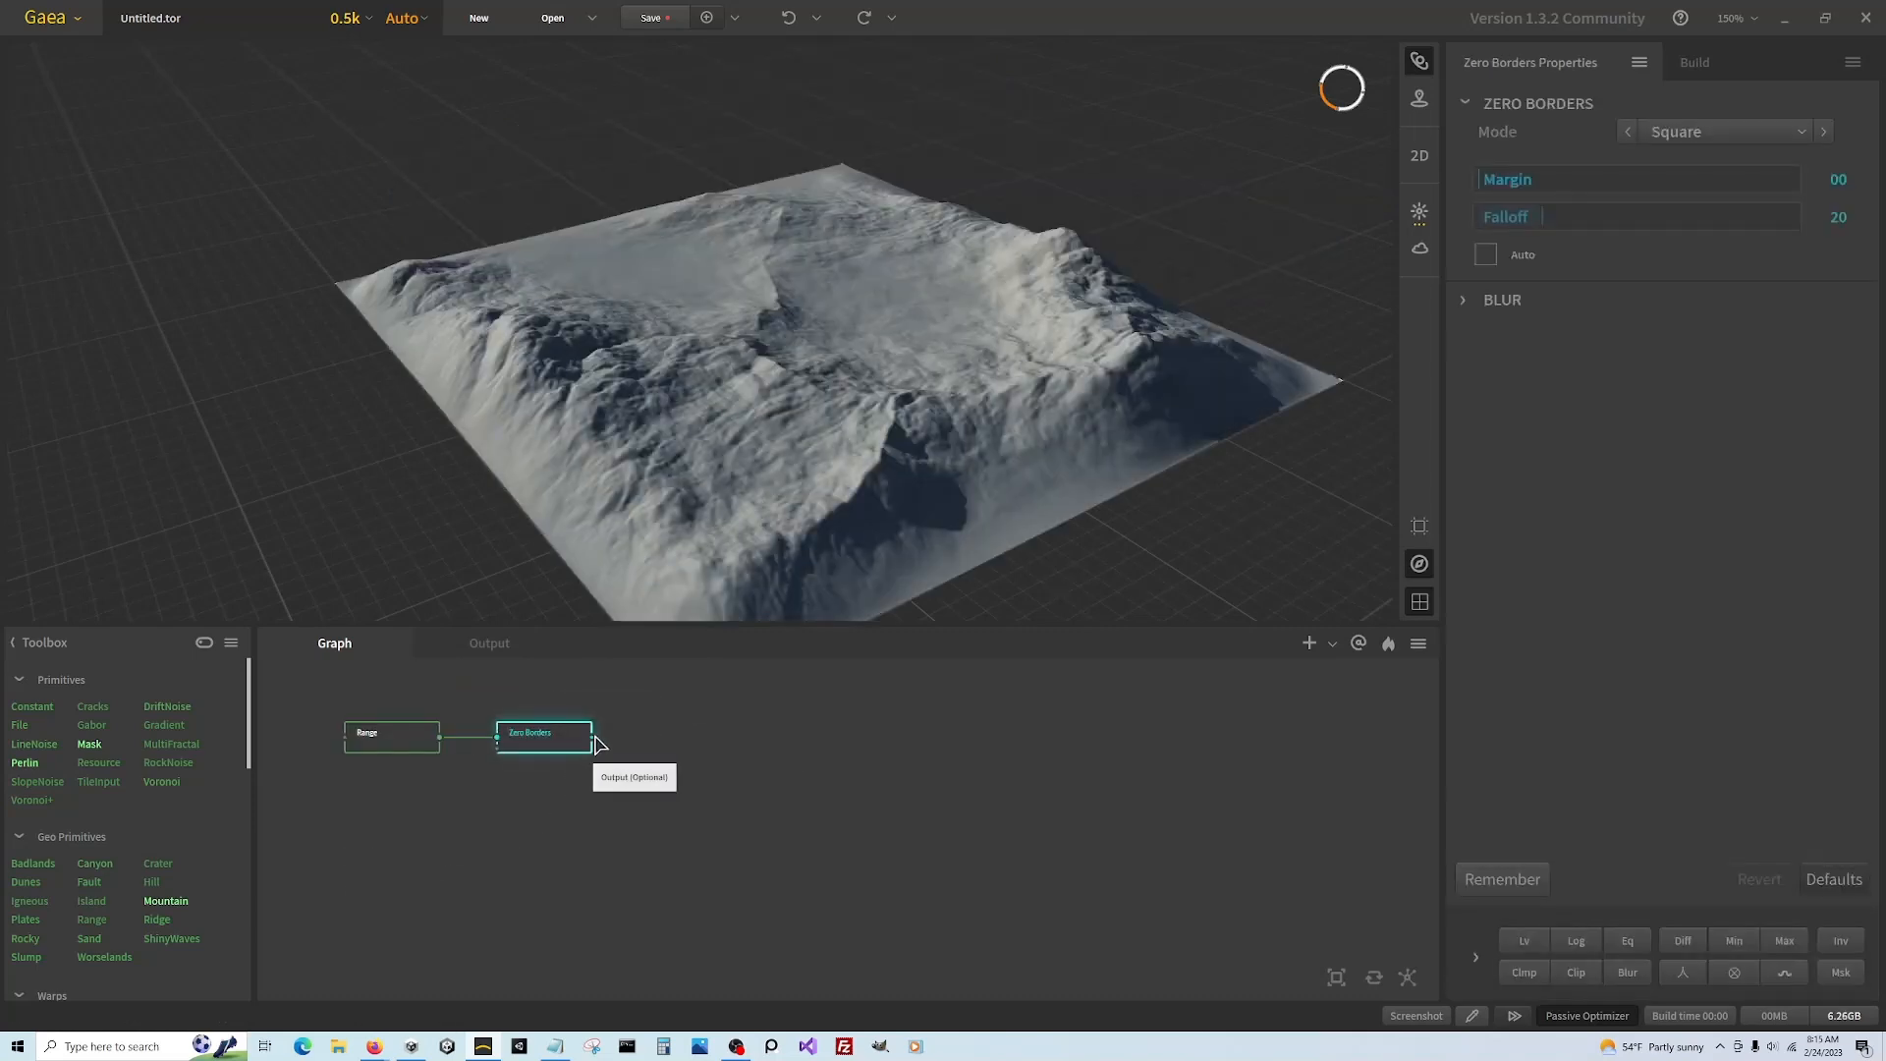
pyautogui.moveTo(593, 746); pyautogui.dragTo(680, 748)
pyautogui.write('er')
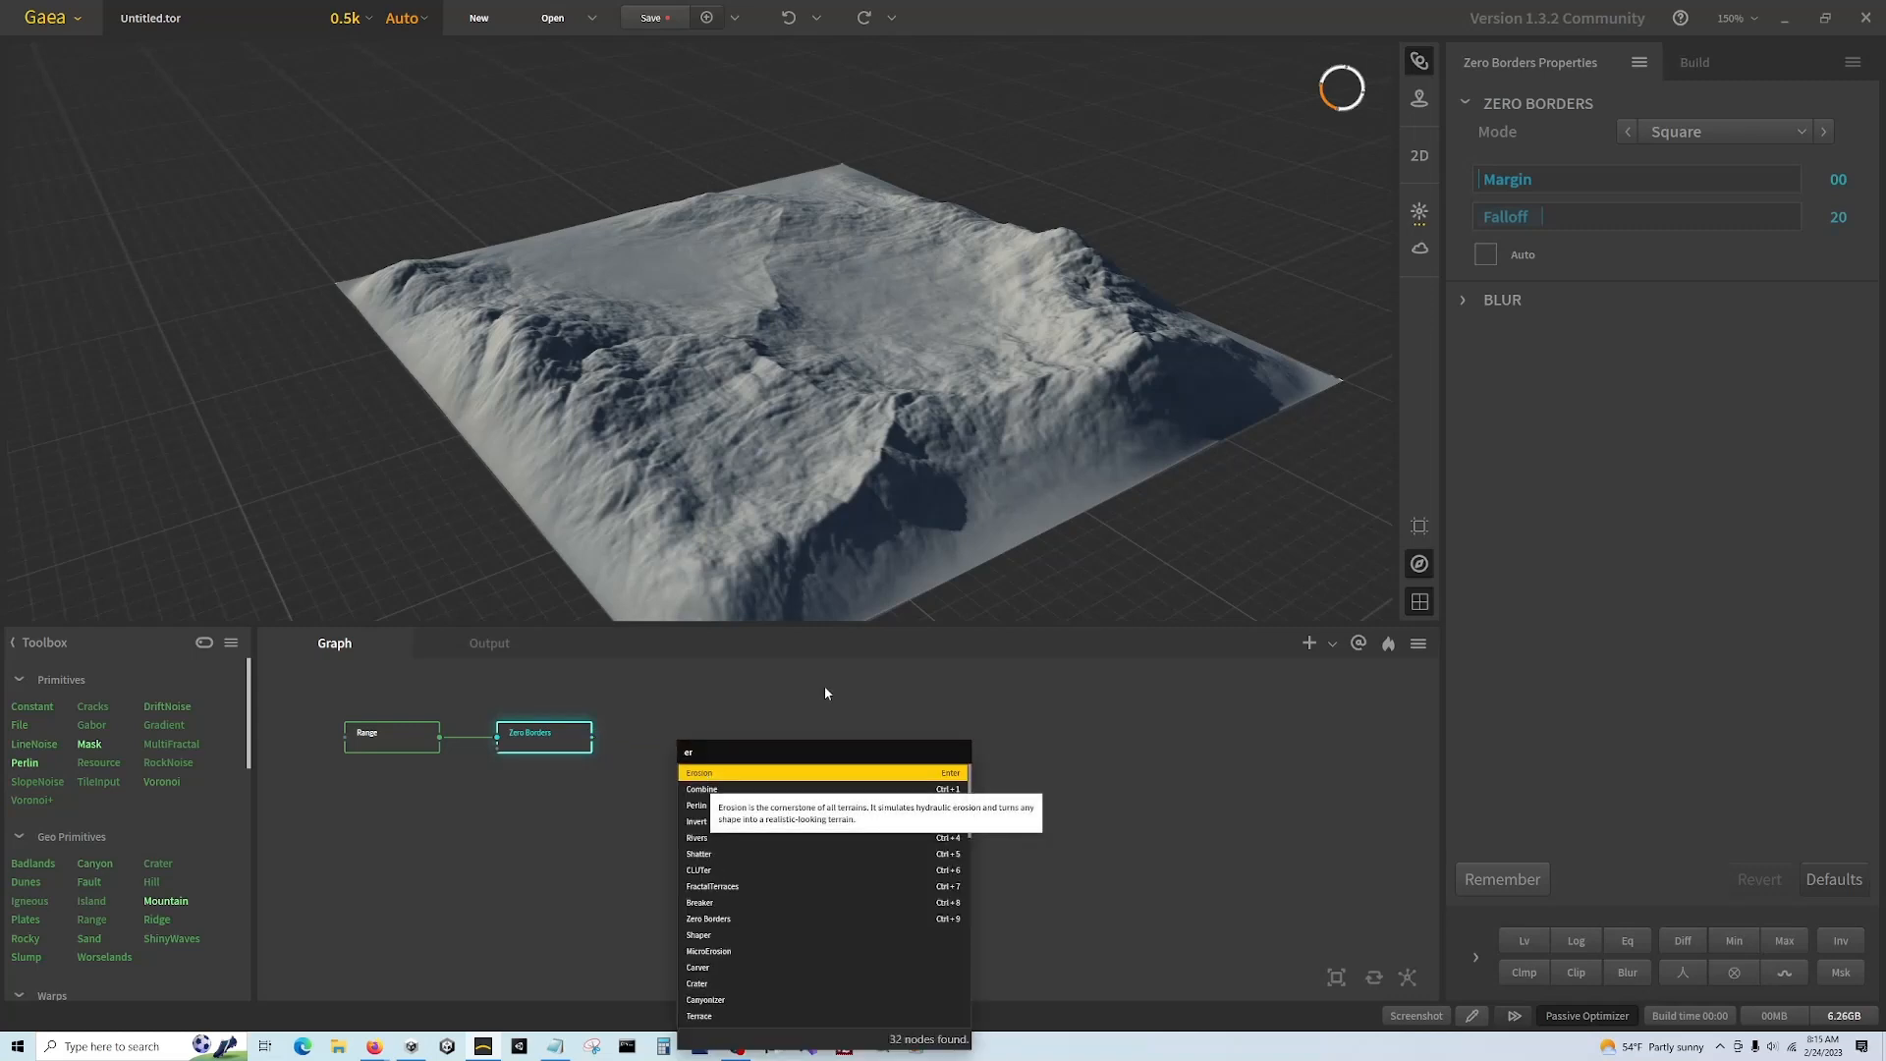
pyautogui.press('Return')
pyautogui.moveTo(1118, 309); pyautogui.dragTo(485, 341)
pyautogui.scroll(5, 774, 406)
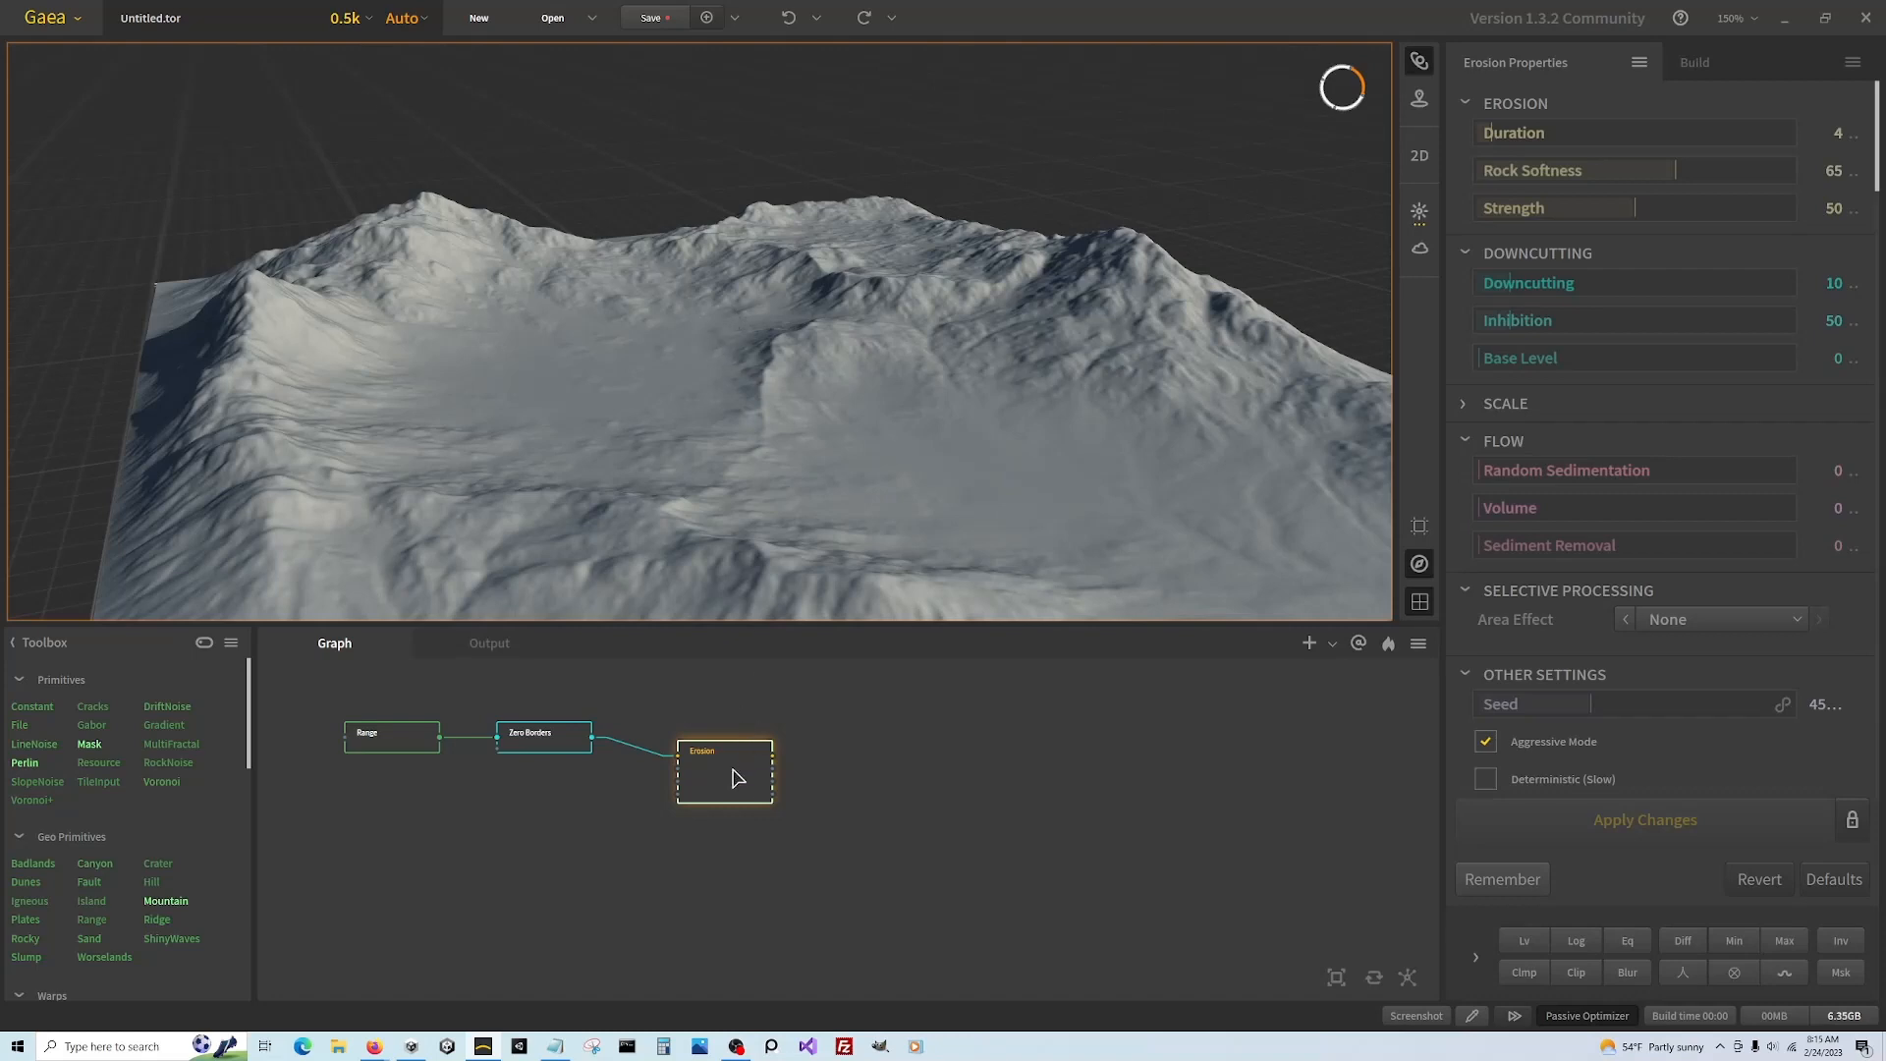
# Add a Rivers node fed by the Erosion output and line the two nodes up in the graph
pyautogui.moveTo(687, 761); pyautogui.dragTo(880, 750)
pyautogui.write('riv')
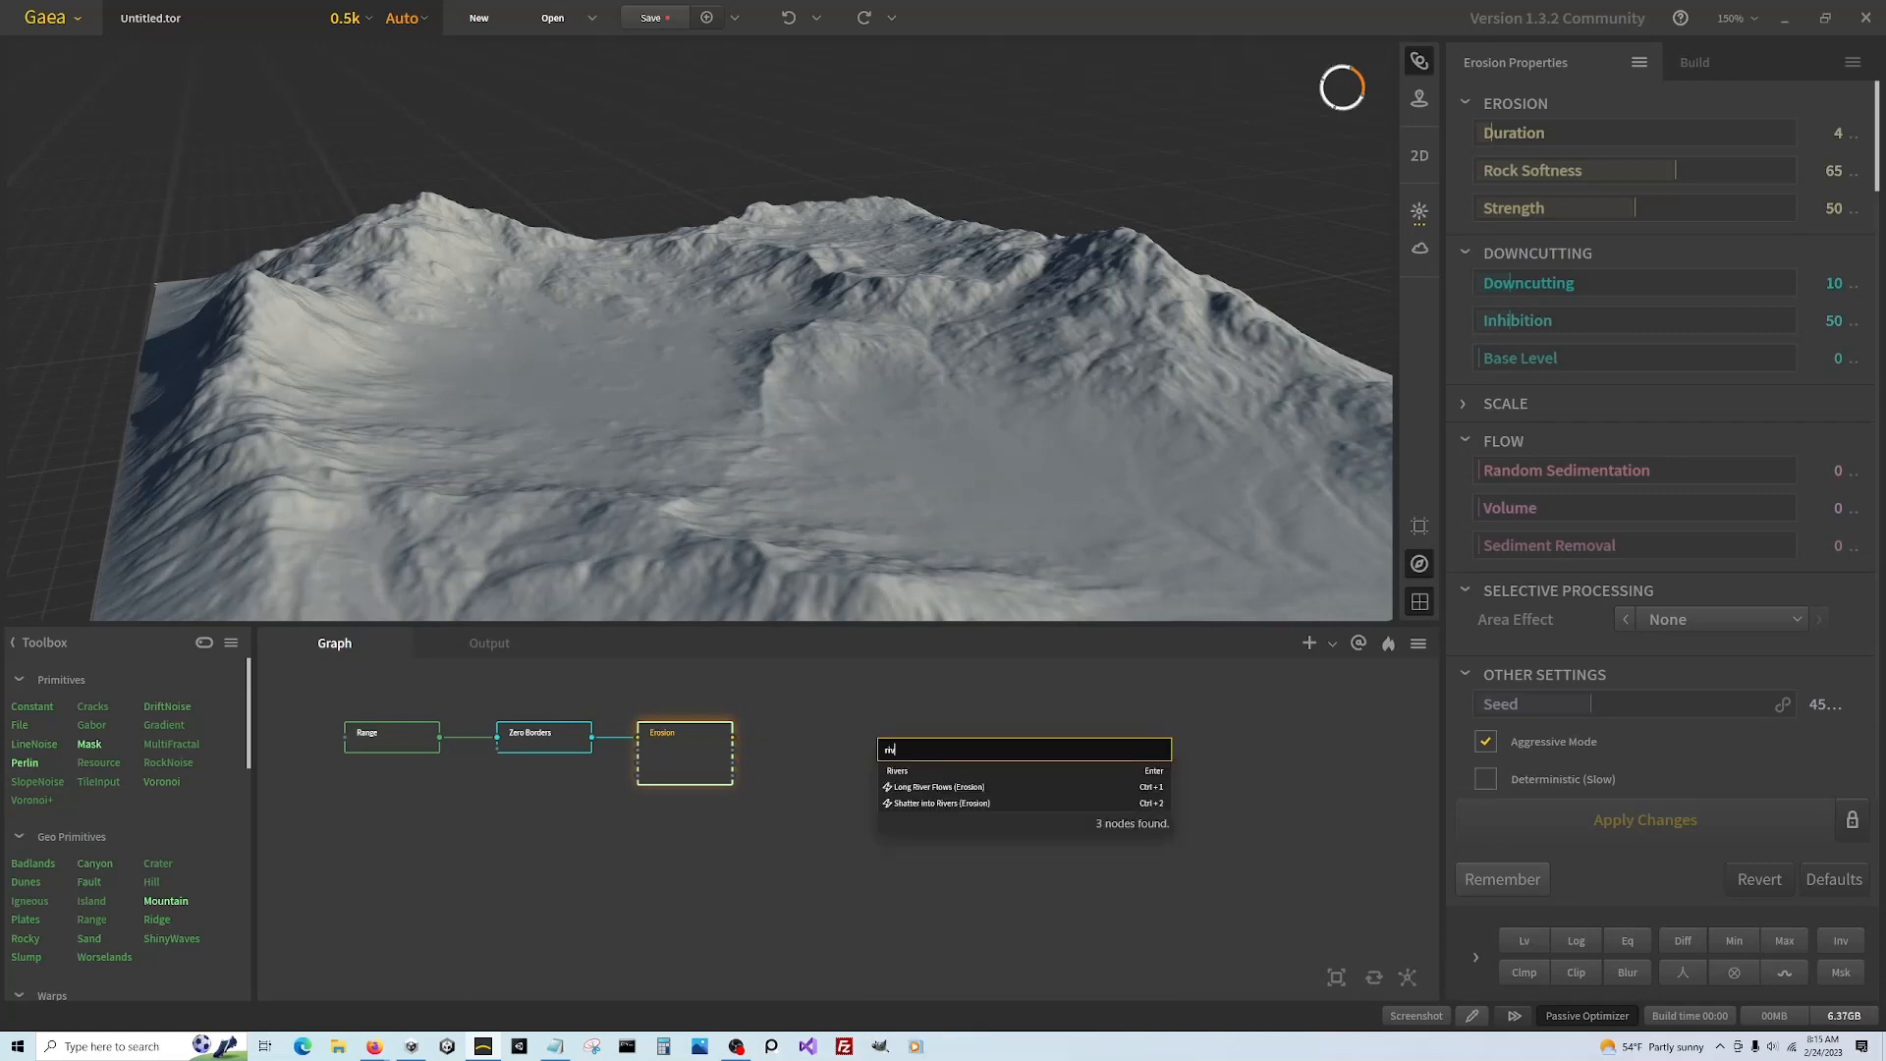
pyautogui.click(892, 770)
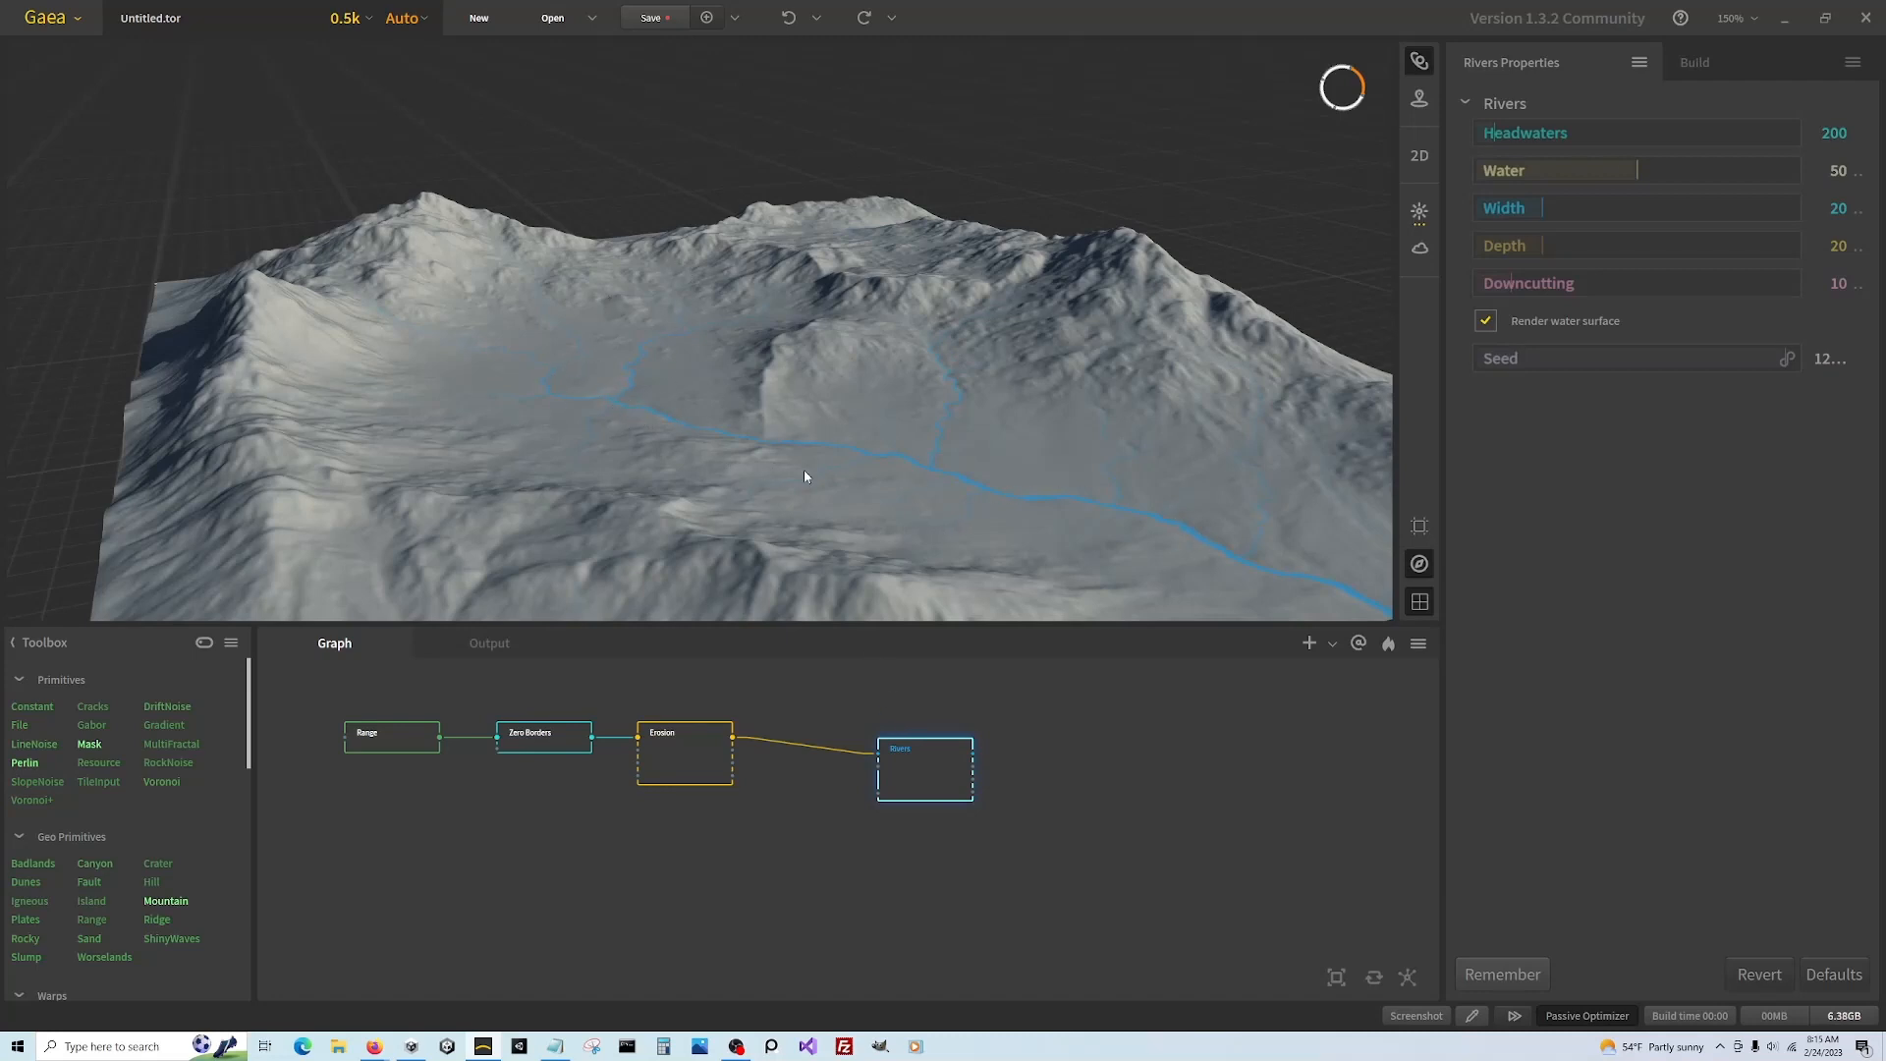
pyautogui.moveTo(964, 468); pyautogui.dragTo(875, 500)
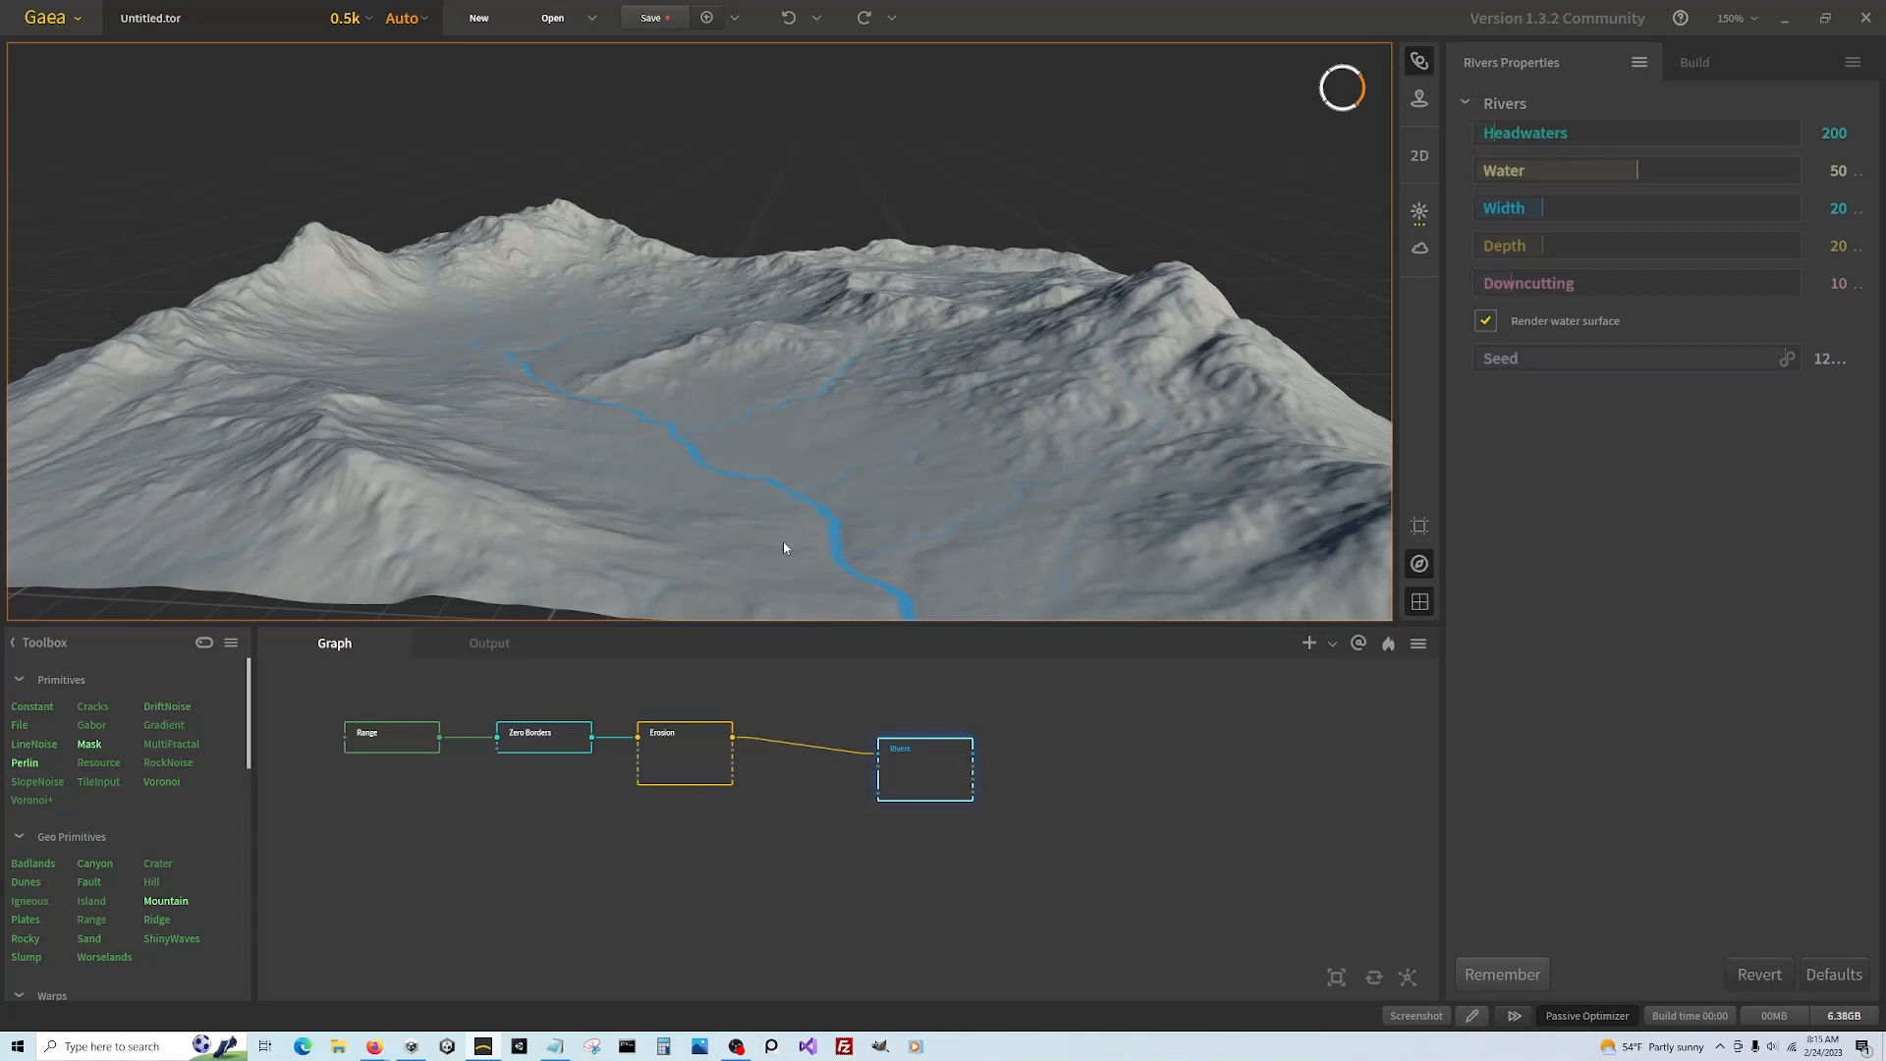
pyautogui.moveTo(923, 757); pyautogui.dragTo(849, 761)
# Add a Sea node fed by the Rivers output and align it beside Rivers
pyautogui.scroll(-2, 558, 793)
pyautogui.scroll(4, 934, 748)
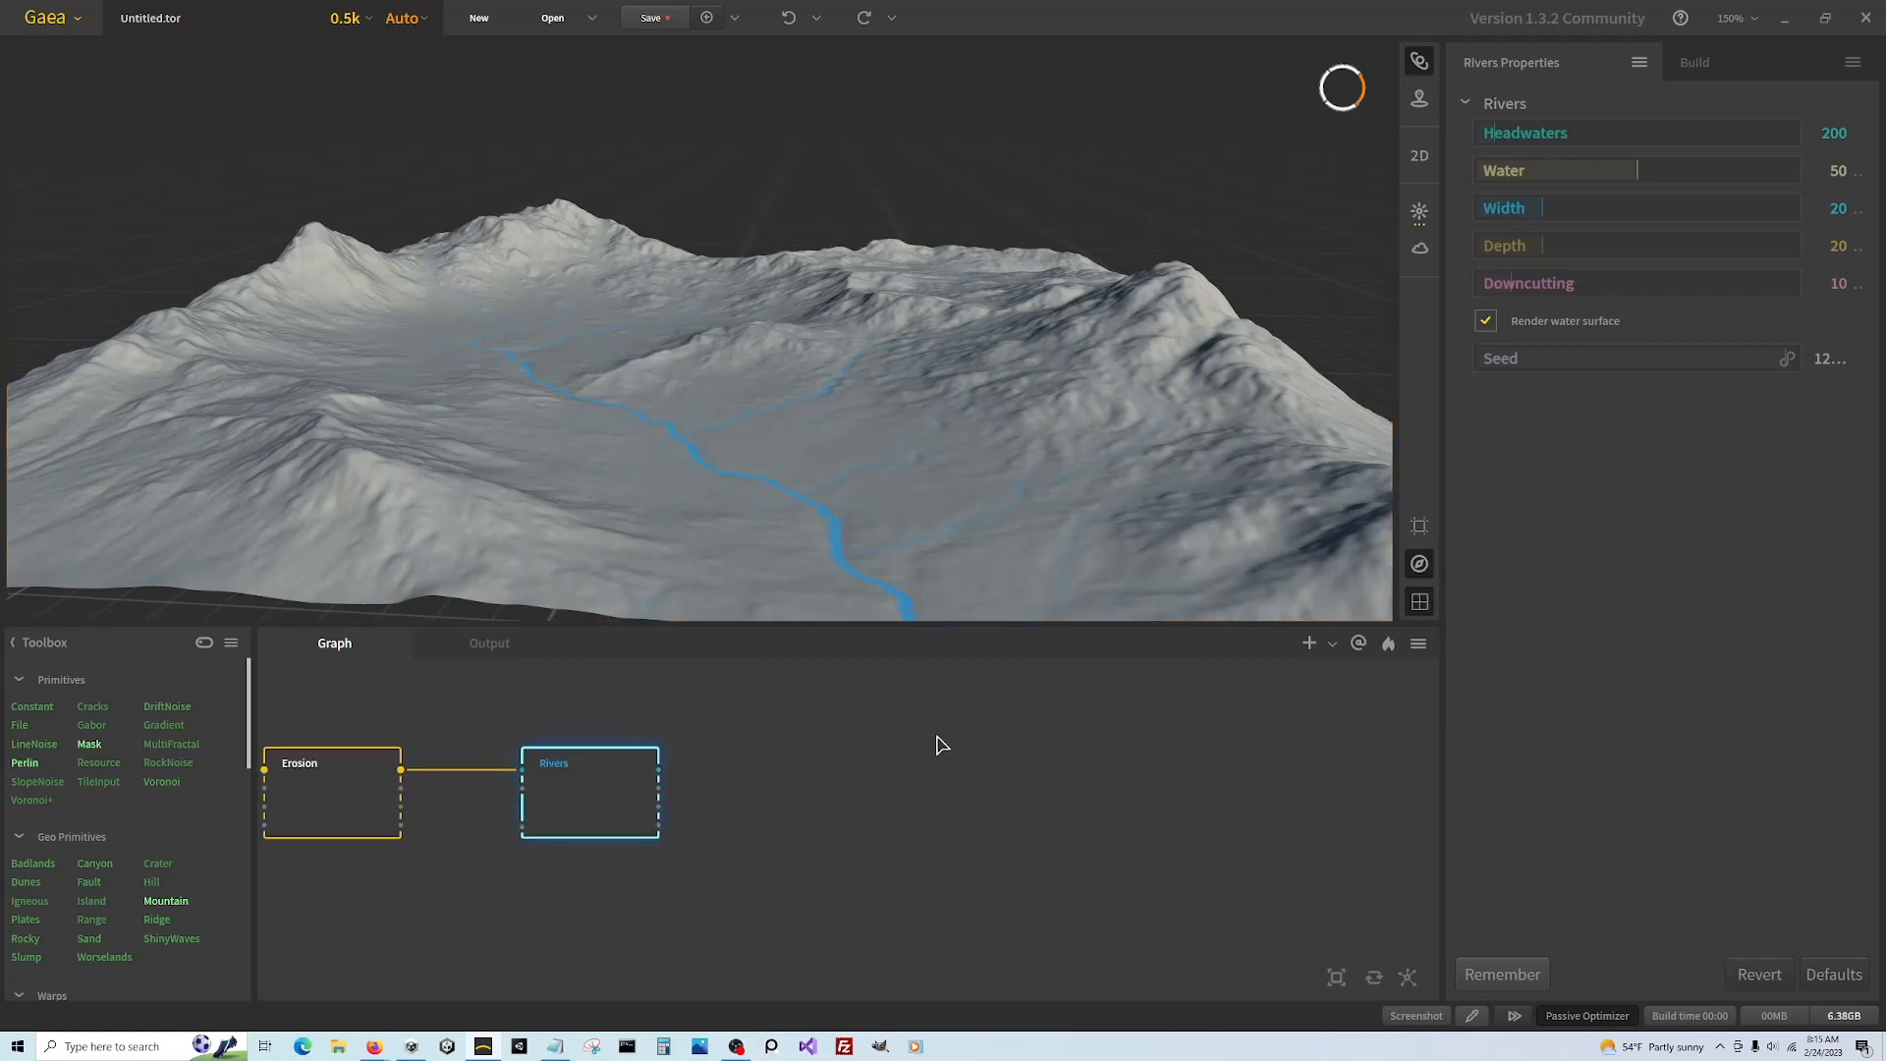
pyautogui.rightClick(770, 768)
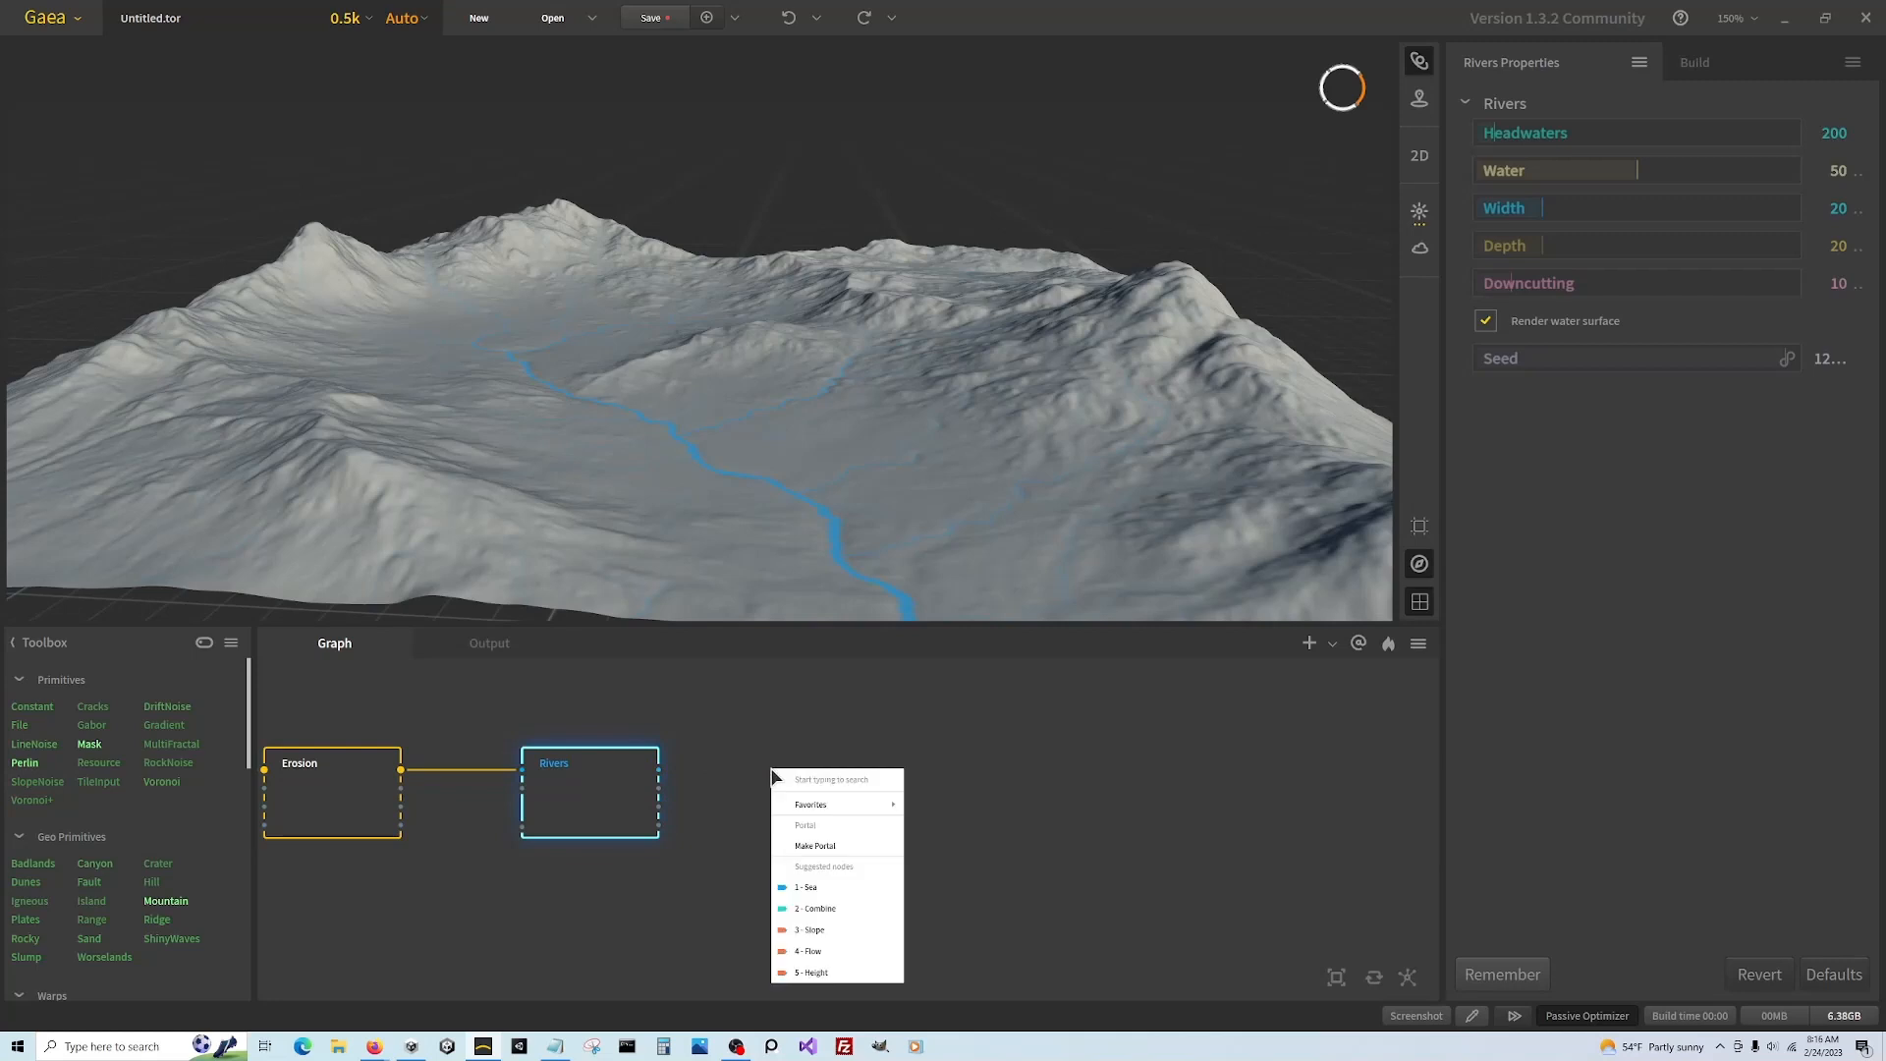
pyautogui.press('Escape')
pyautogui.write('sea')
pyautogui.click(788, 800)
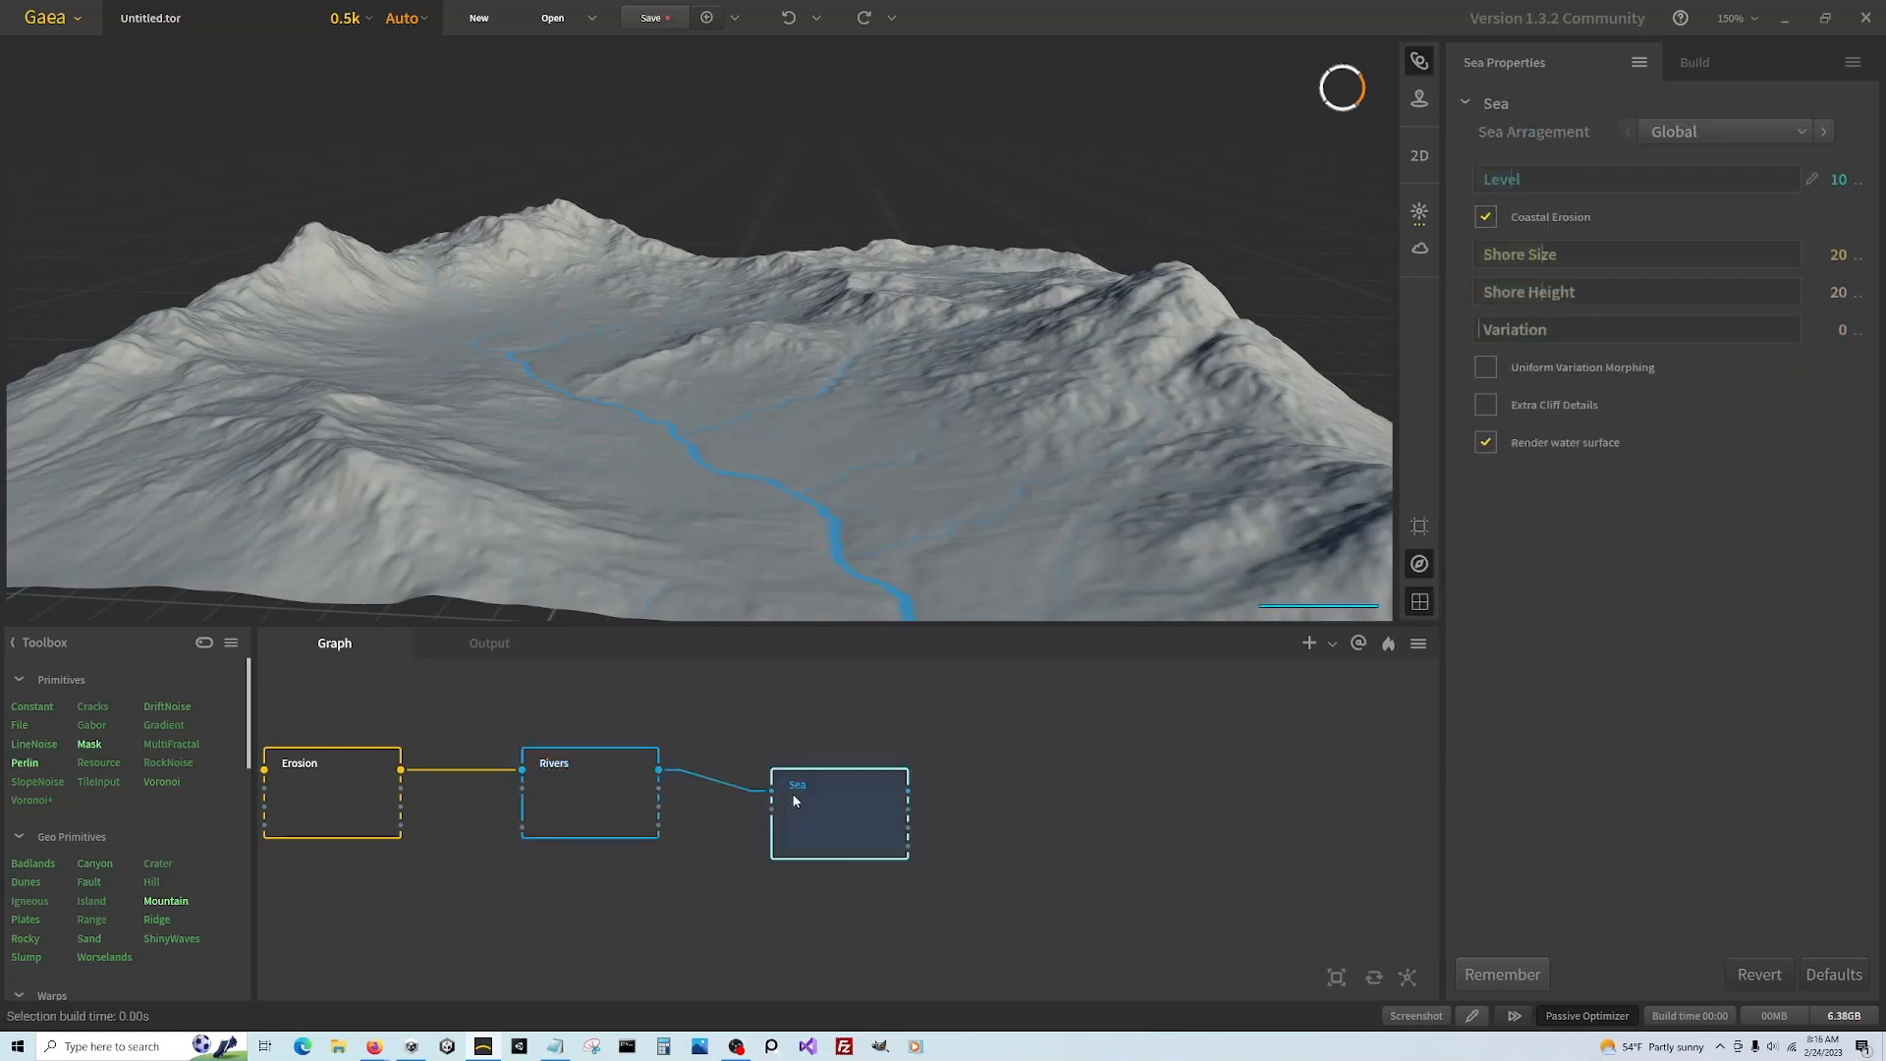
pyautogui.moveTo(818, 786); pyautogui.dragTo(780, 786)
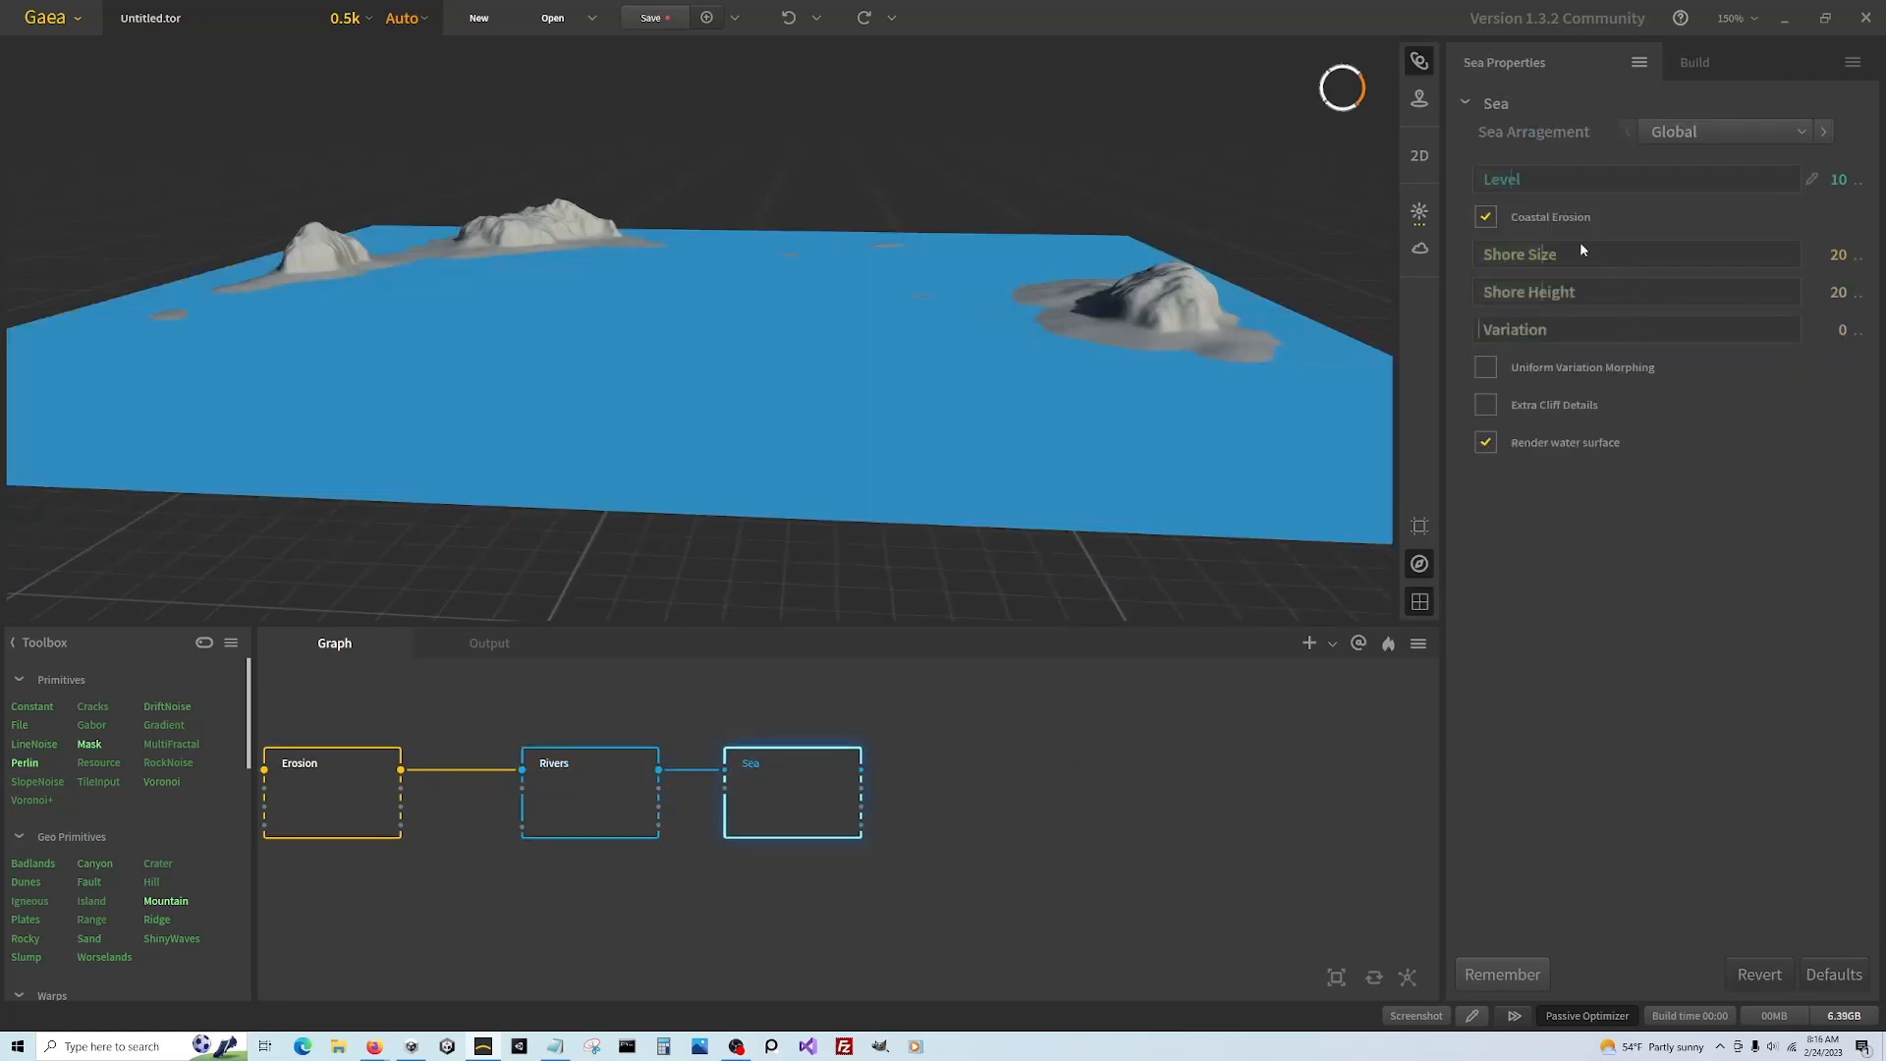
# Set the Sea node's Level, Shore Size and Shore Height to 3 each
pyautogui.click(1841, 179)
pyautogui.write('3')
pyautogui.press('Return')
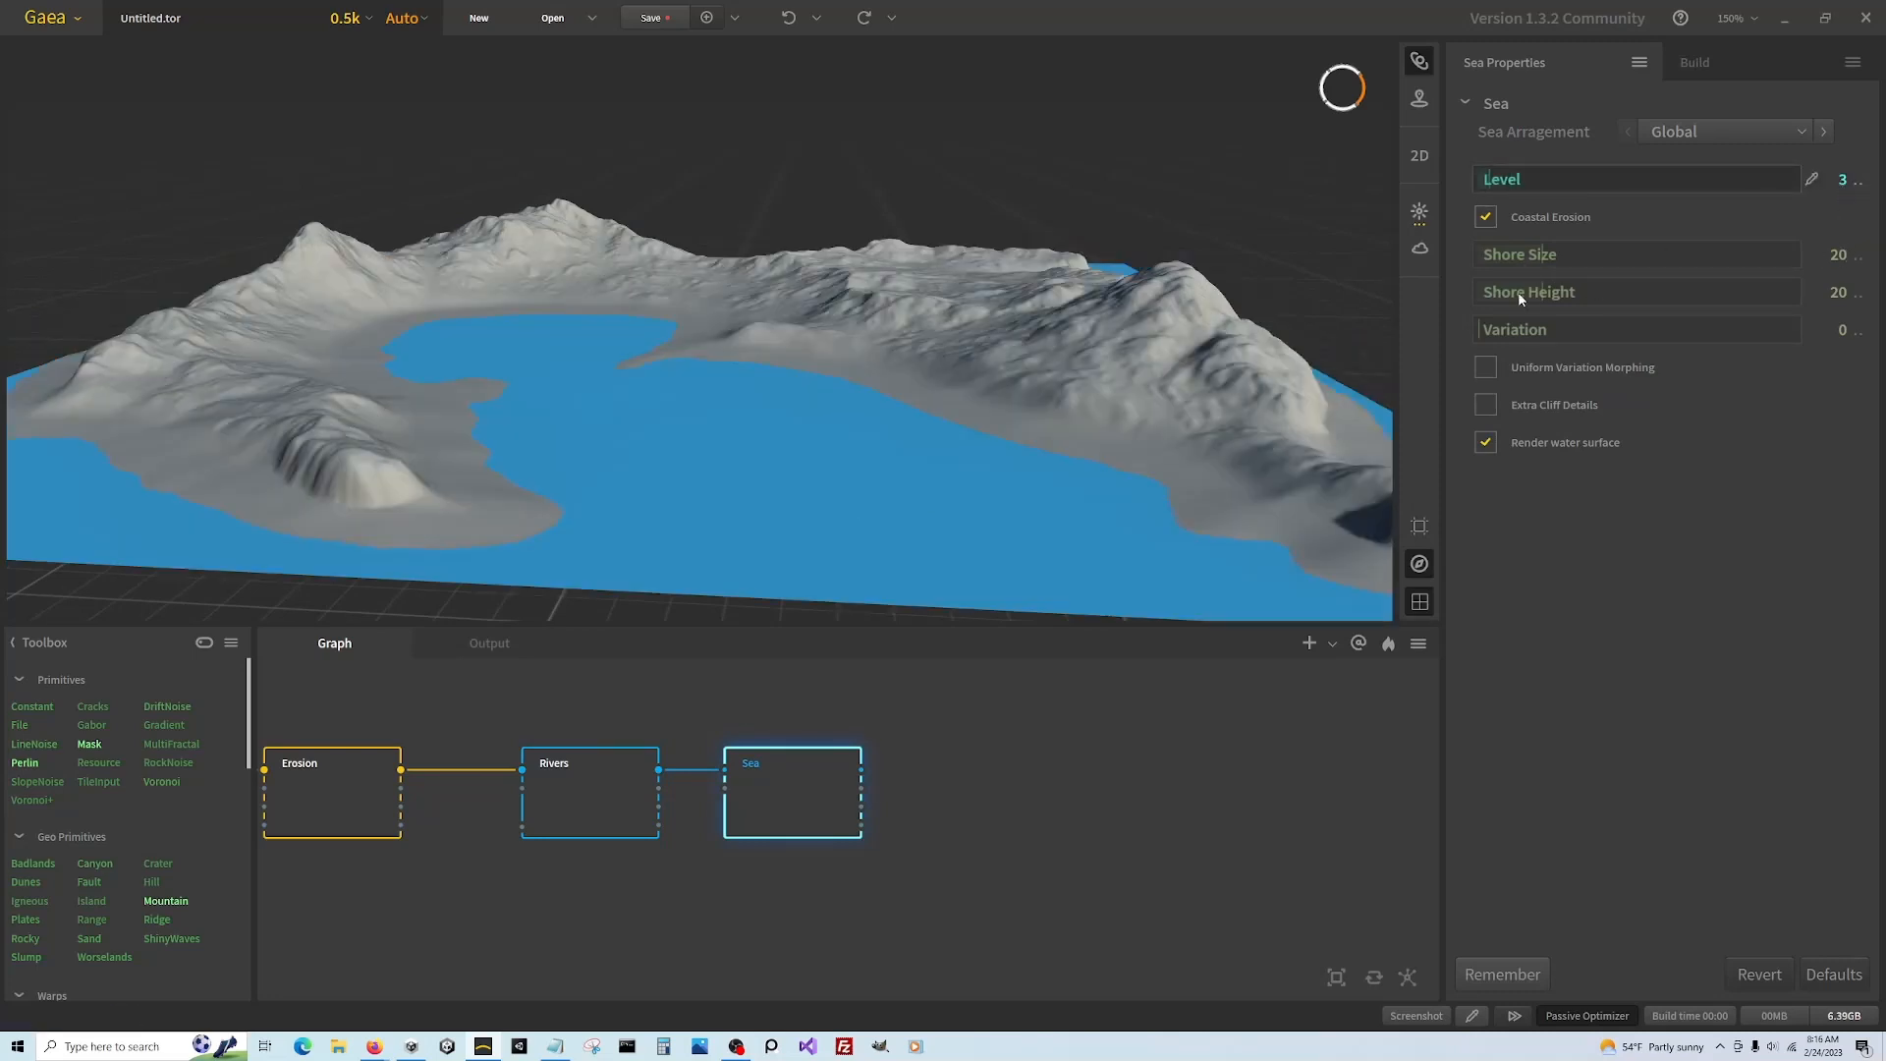
pyautogui.click(1836, 255)
pyautogui.write('3')
pyautogui.press('Return')
pyautogui.click(1838, 293)
pyautogui.write('3')
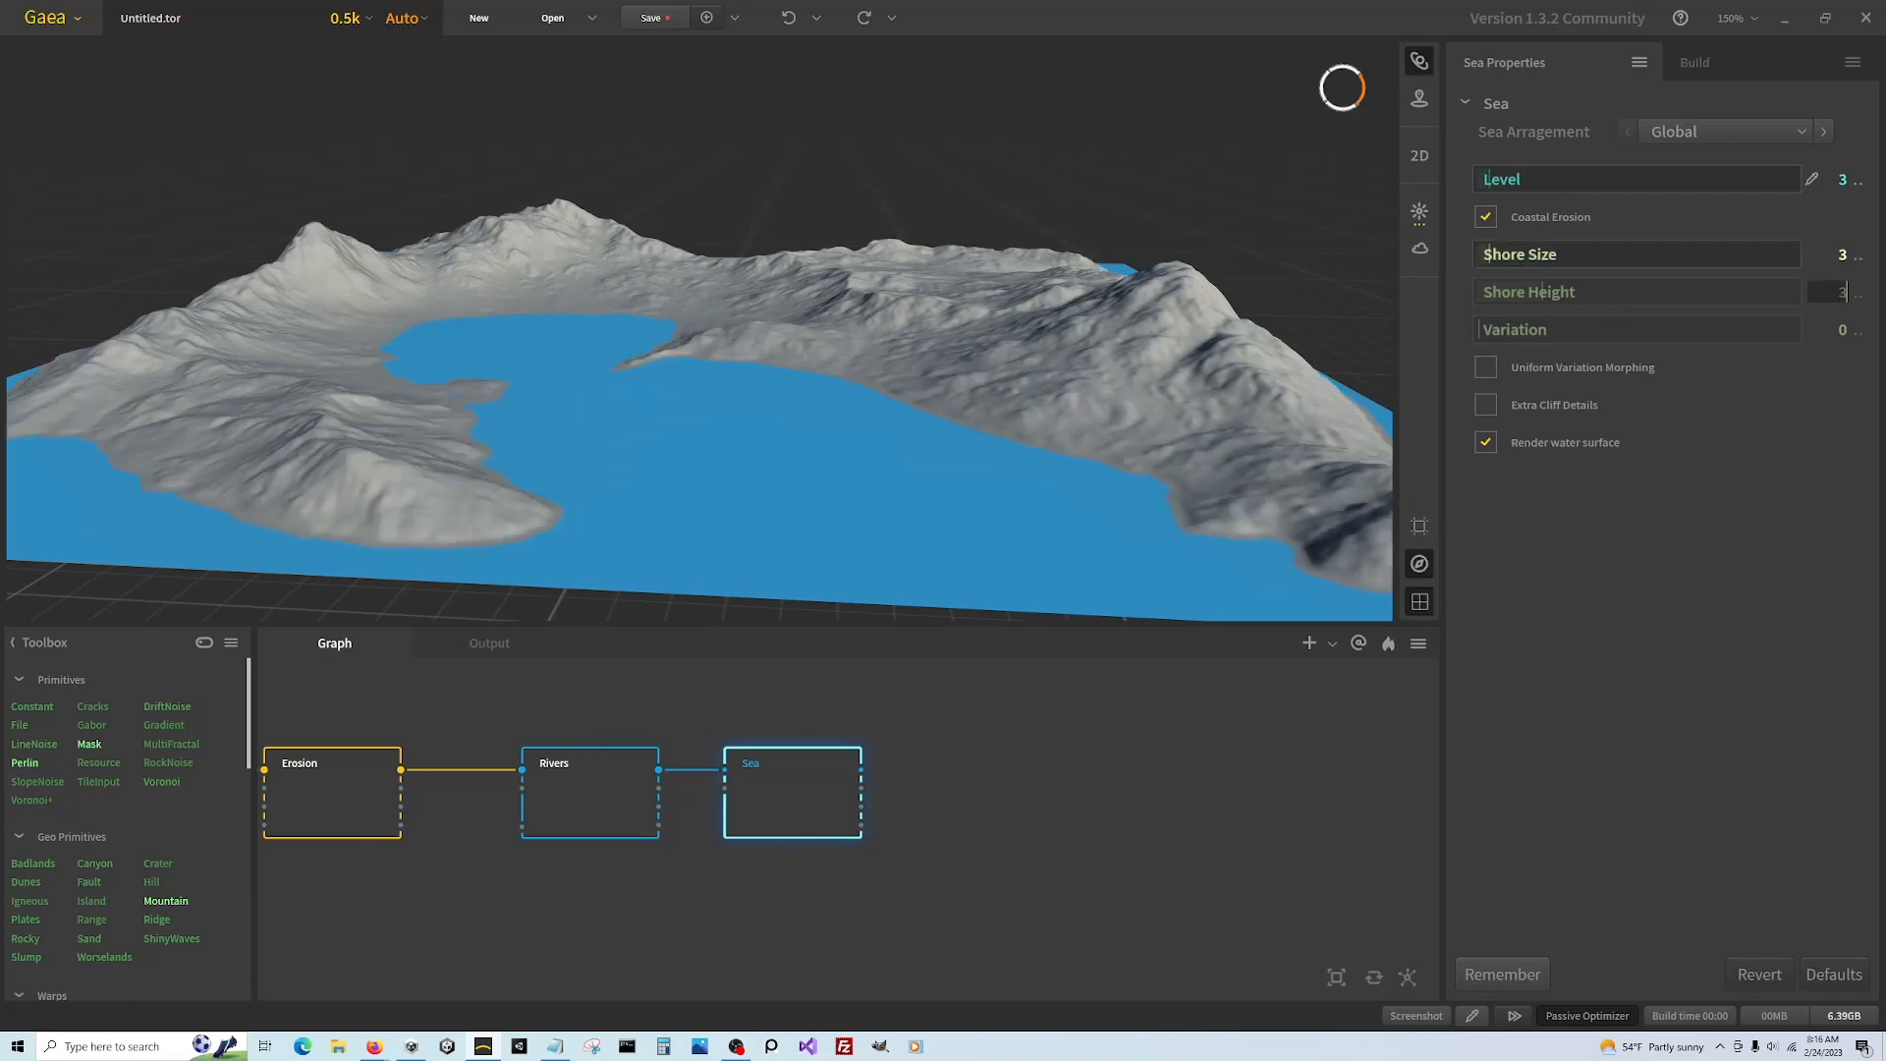
pyautogui.press('Return')
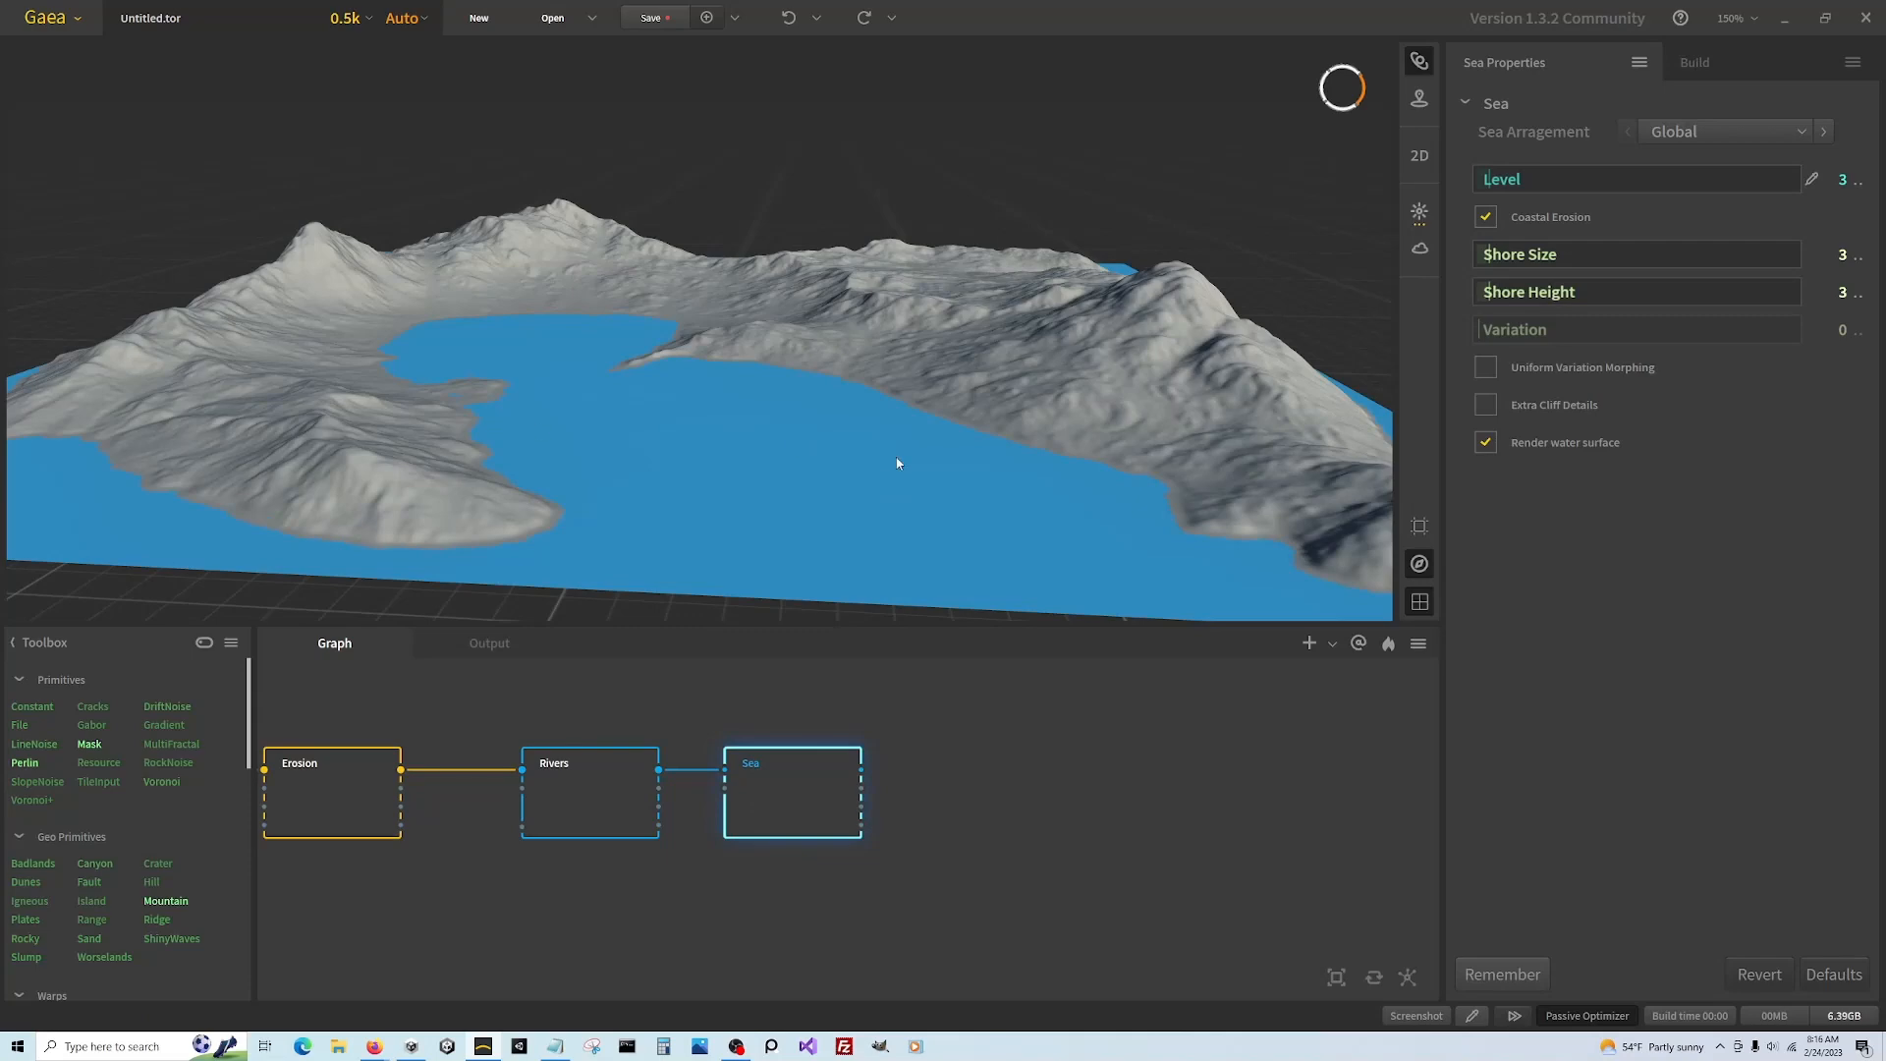
# Examine the whole sea terrain from above, then preview the Range node's own output for comparison
pyautogui.moveTo(888, 416); pyautogui.dragTo(877, 339)
pyautogui.scroll(-2, 886, 262)
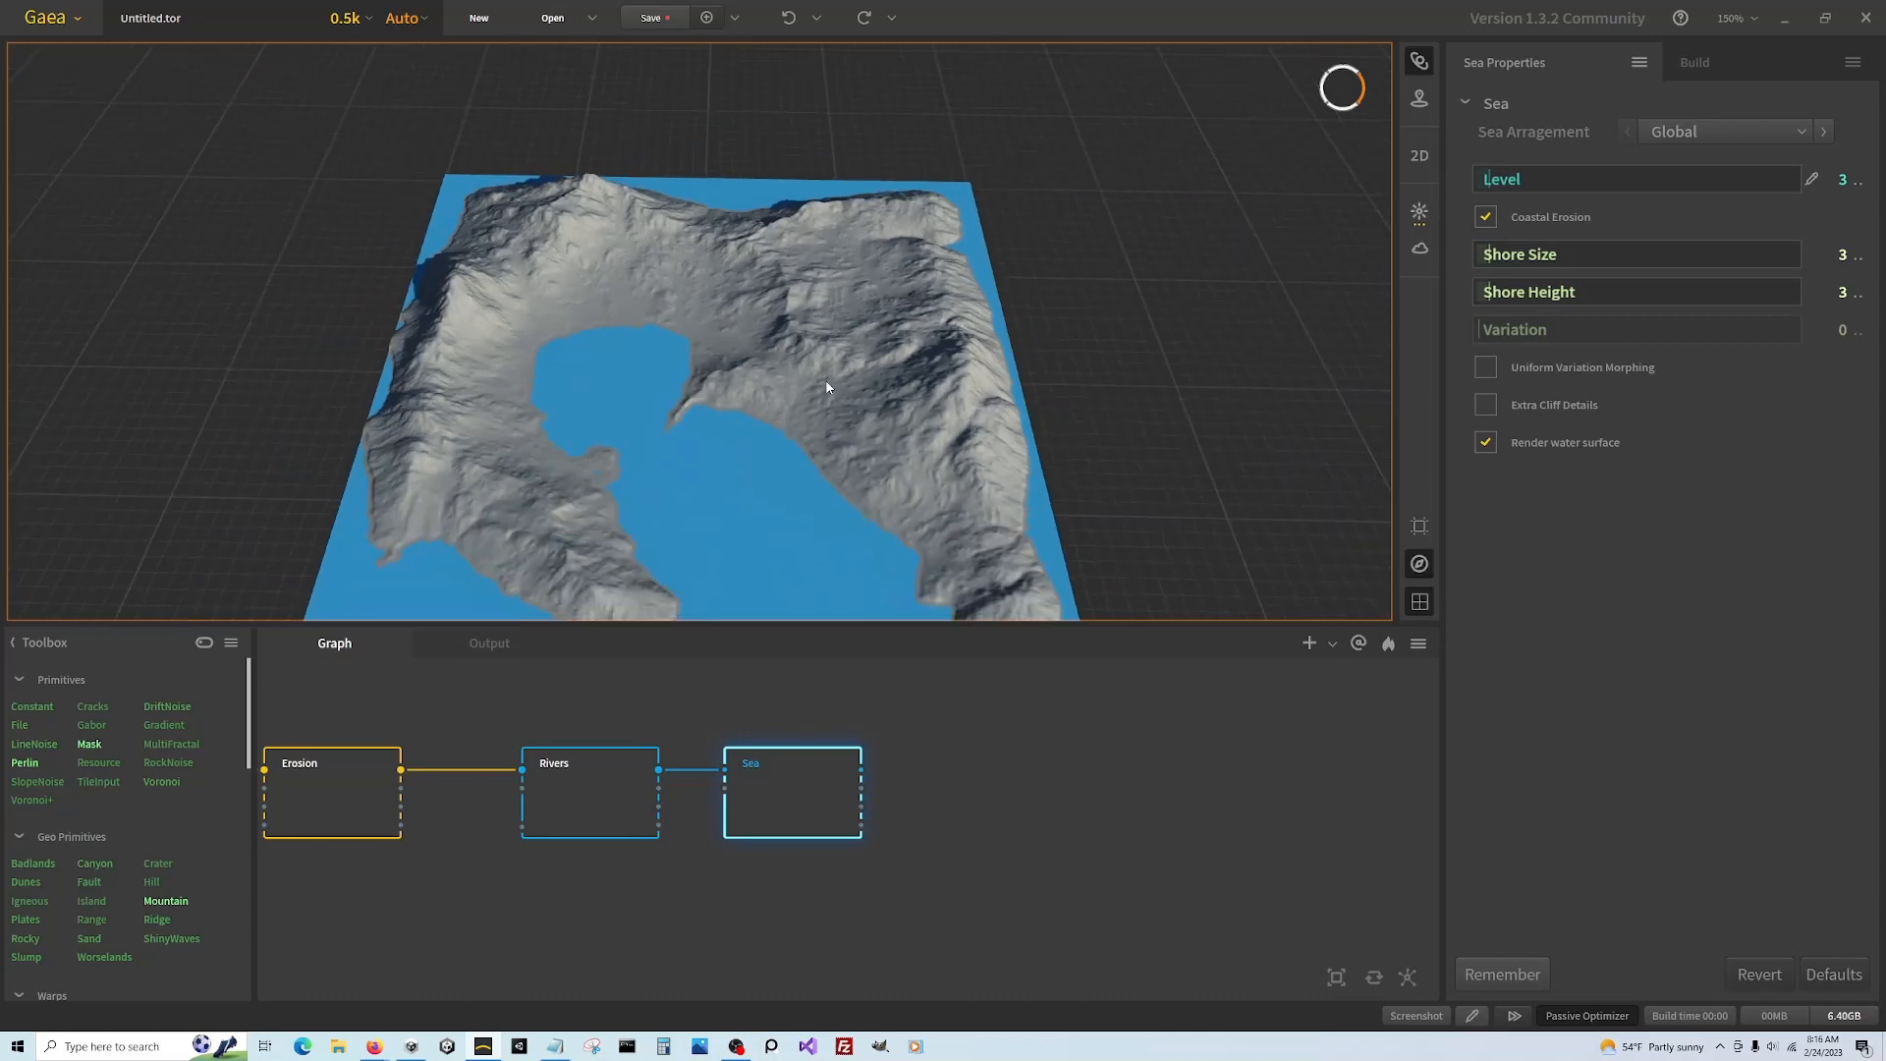
pyautogui.moveTo(826, 381); pyautogui.dragTo(807, 332, button='middle')
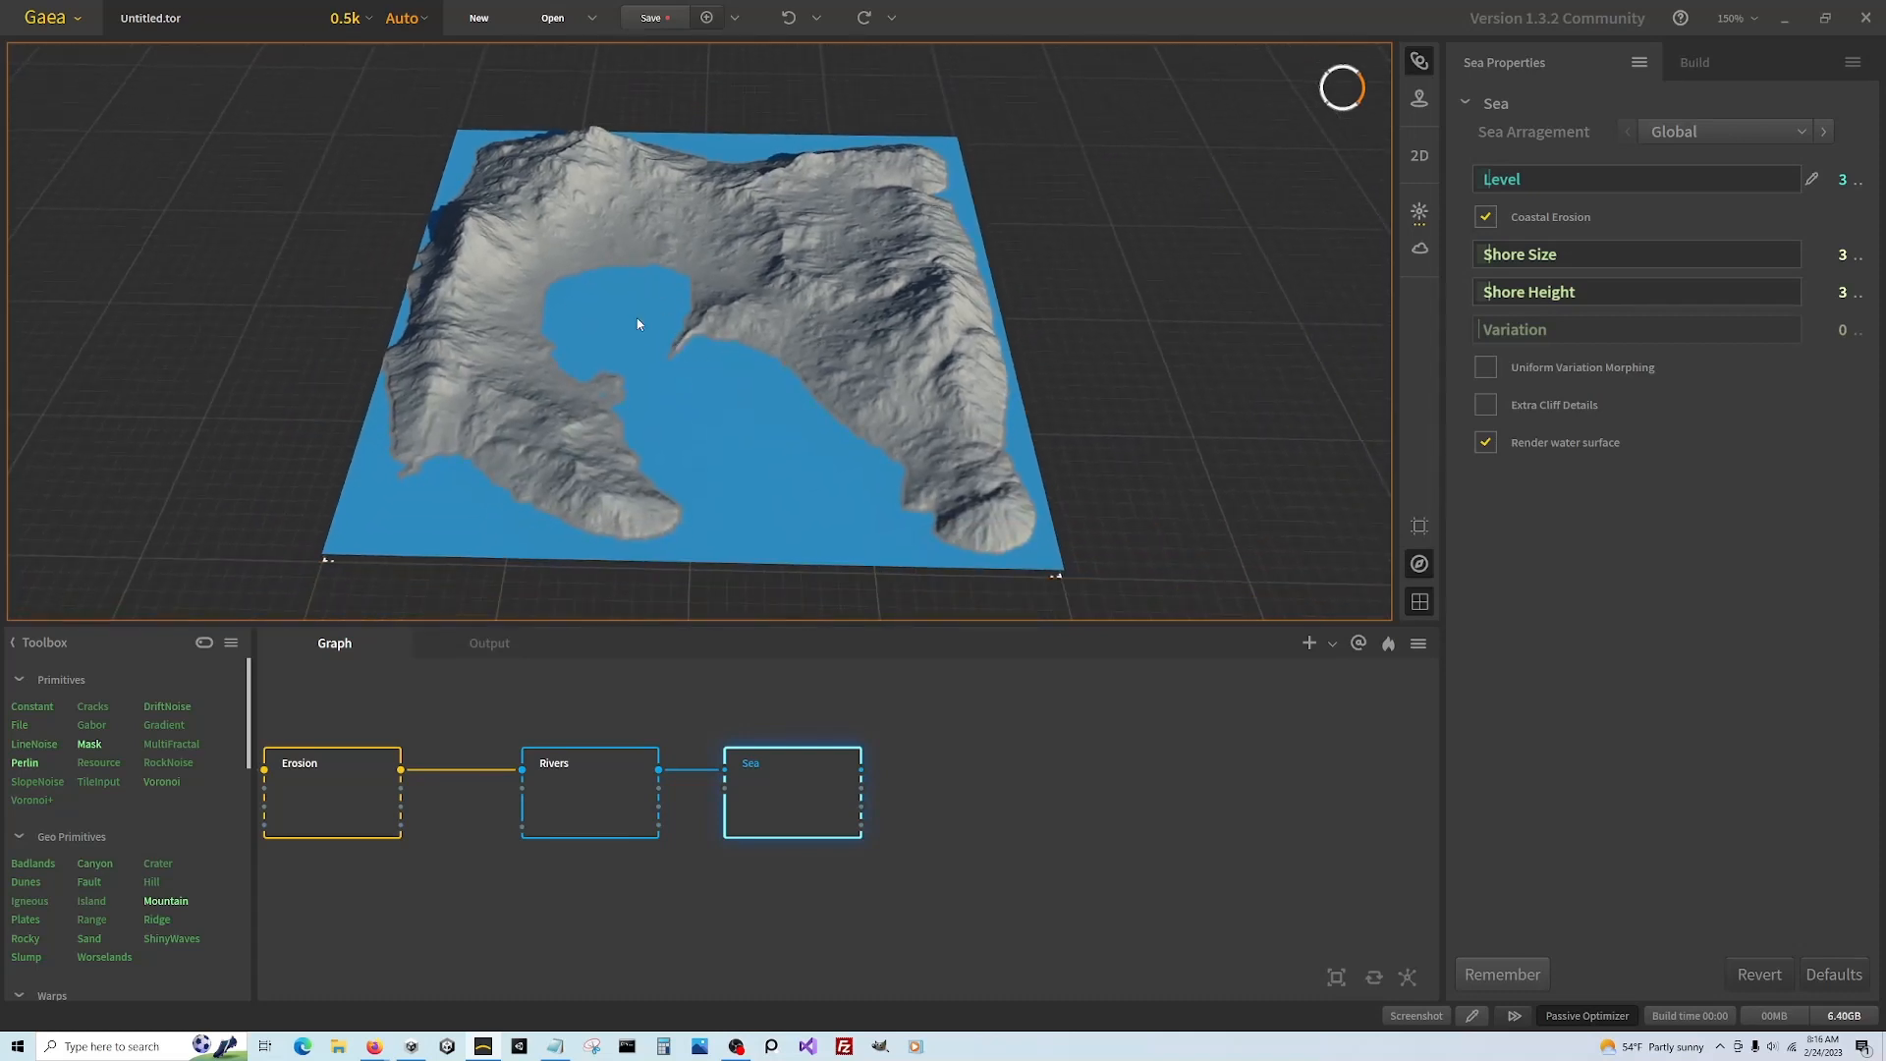
pyautogui.scroll(-2, 1178, 791)
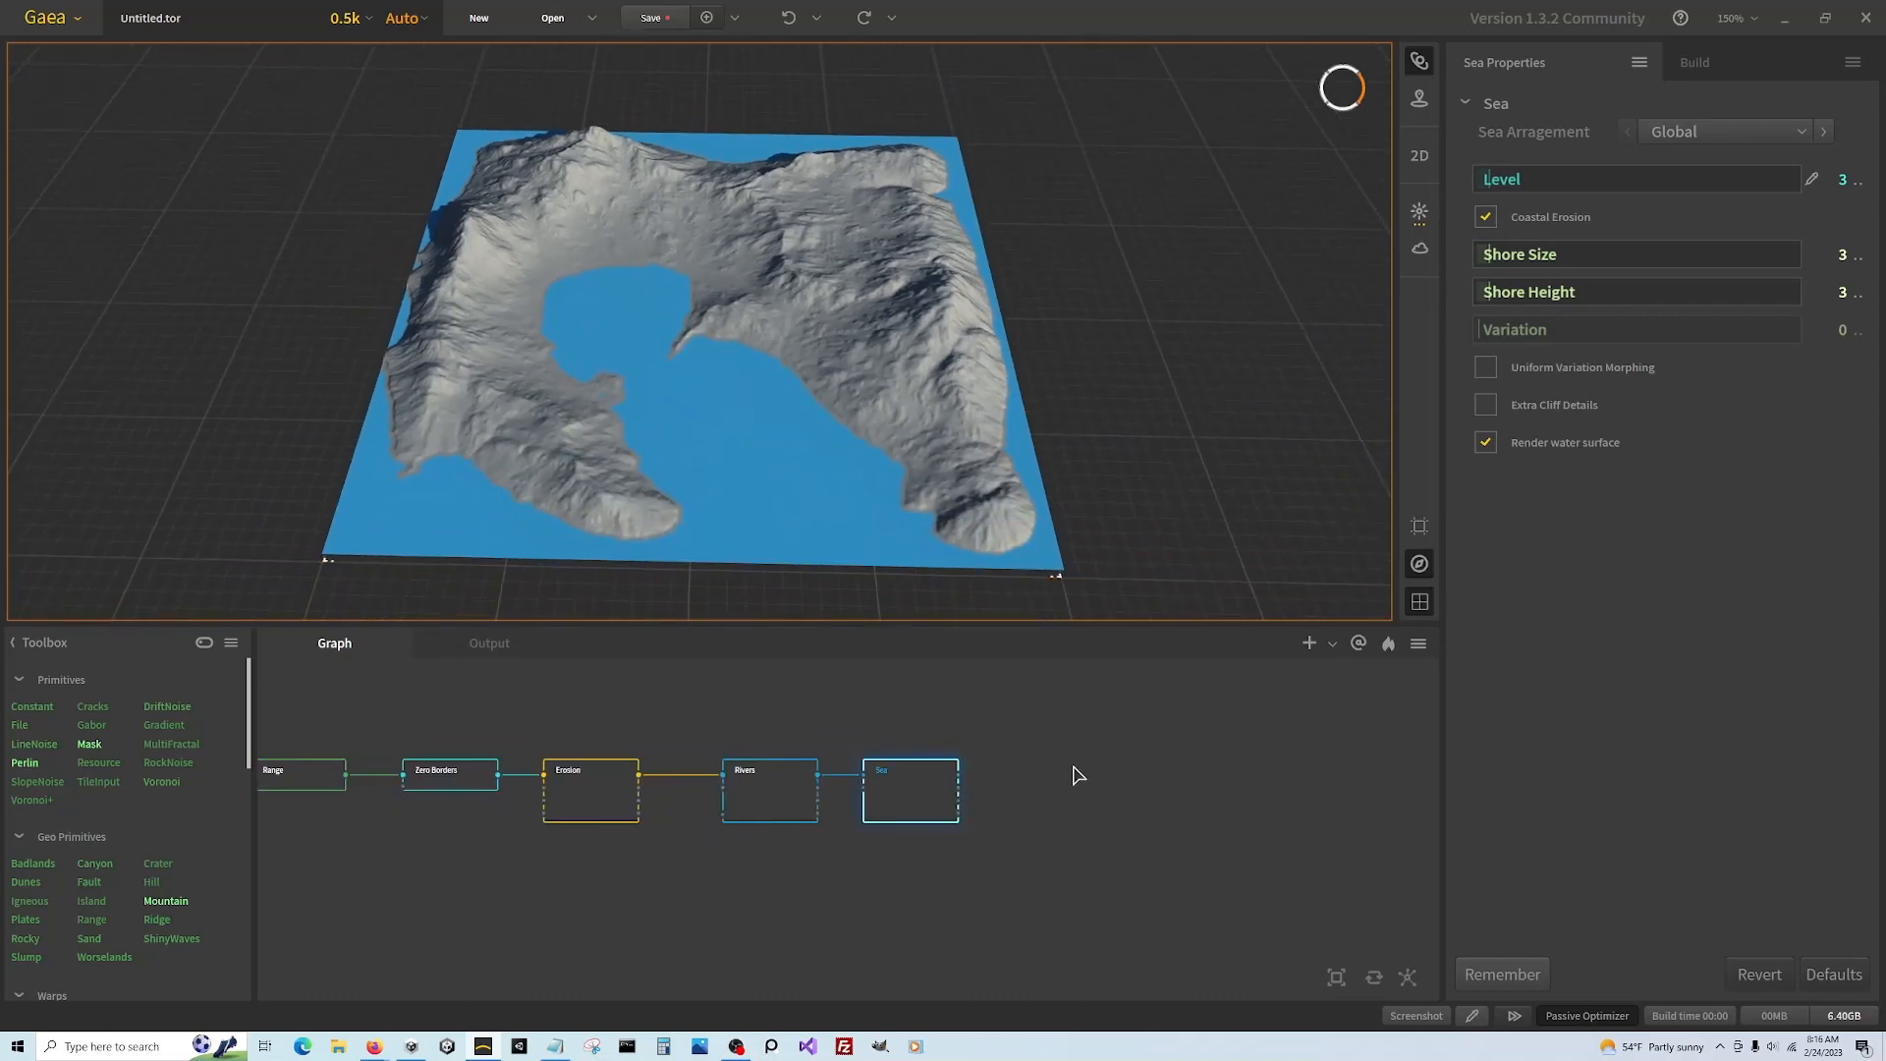
pyautogui.scroll(-2, 1074, 775)
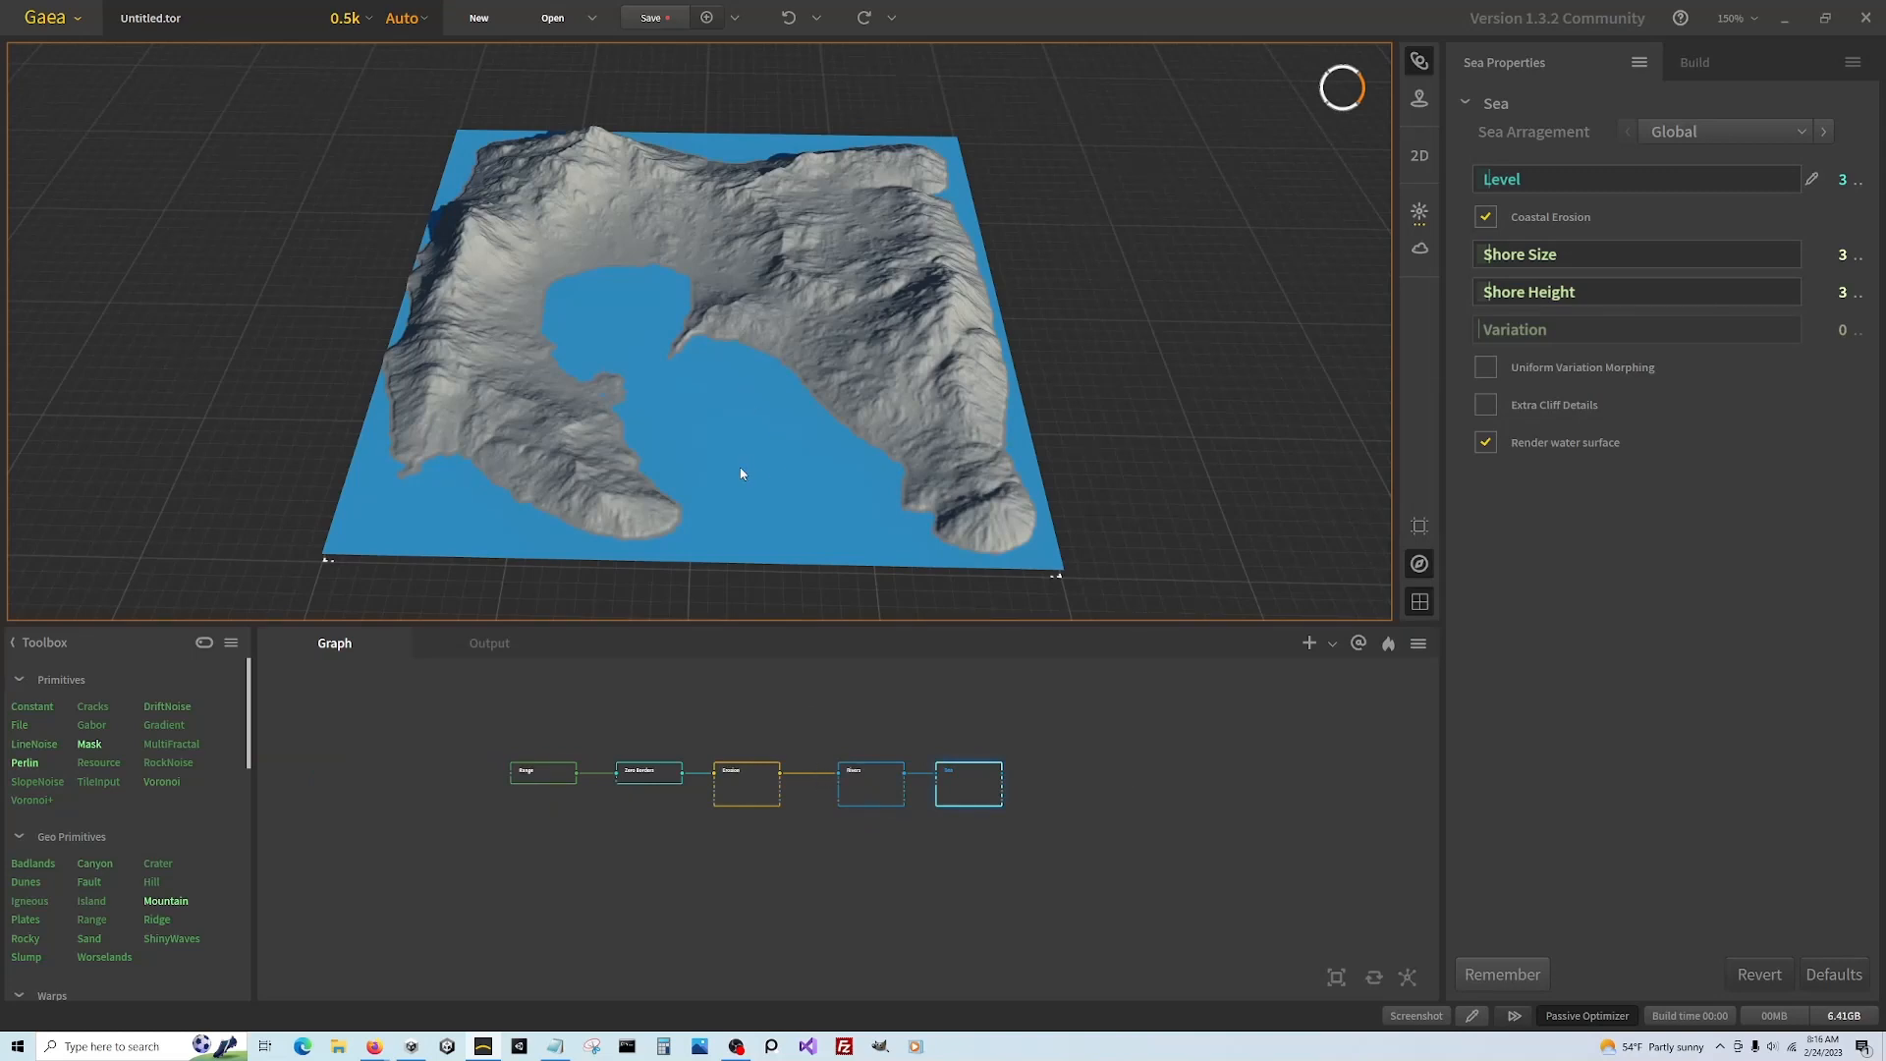
pyautogui.scroll(4, 602, 786)
pyautogui.click(610, 785)
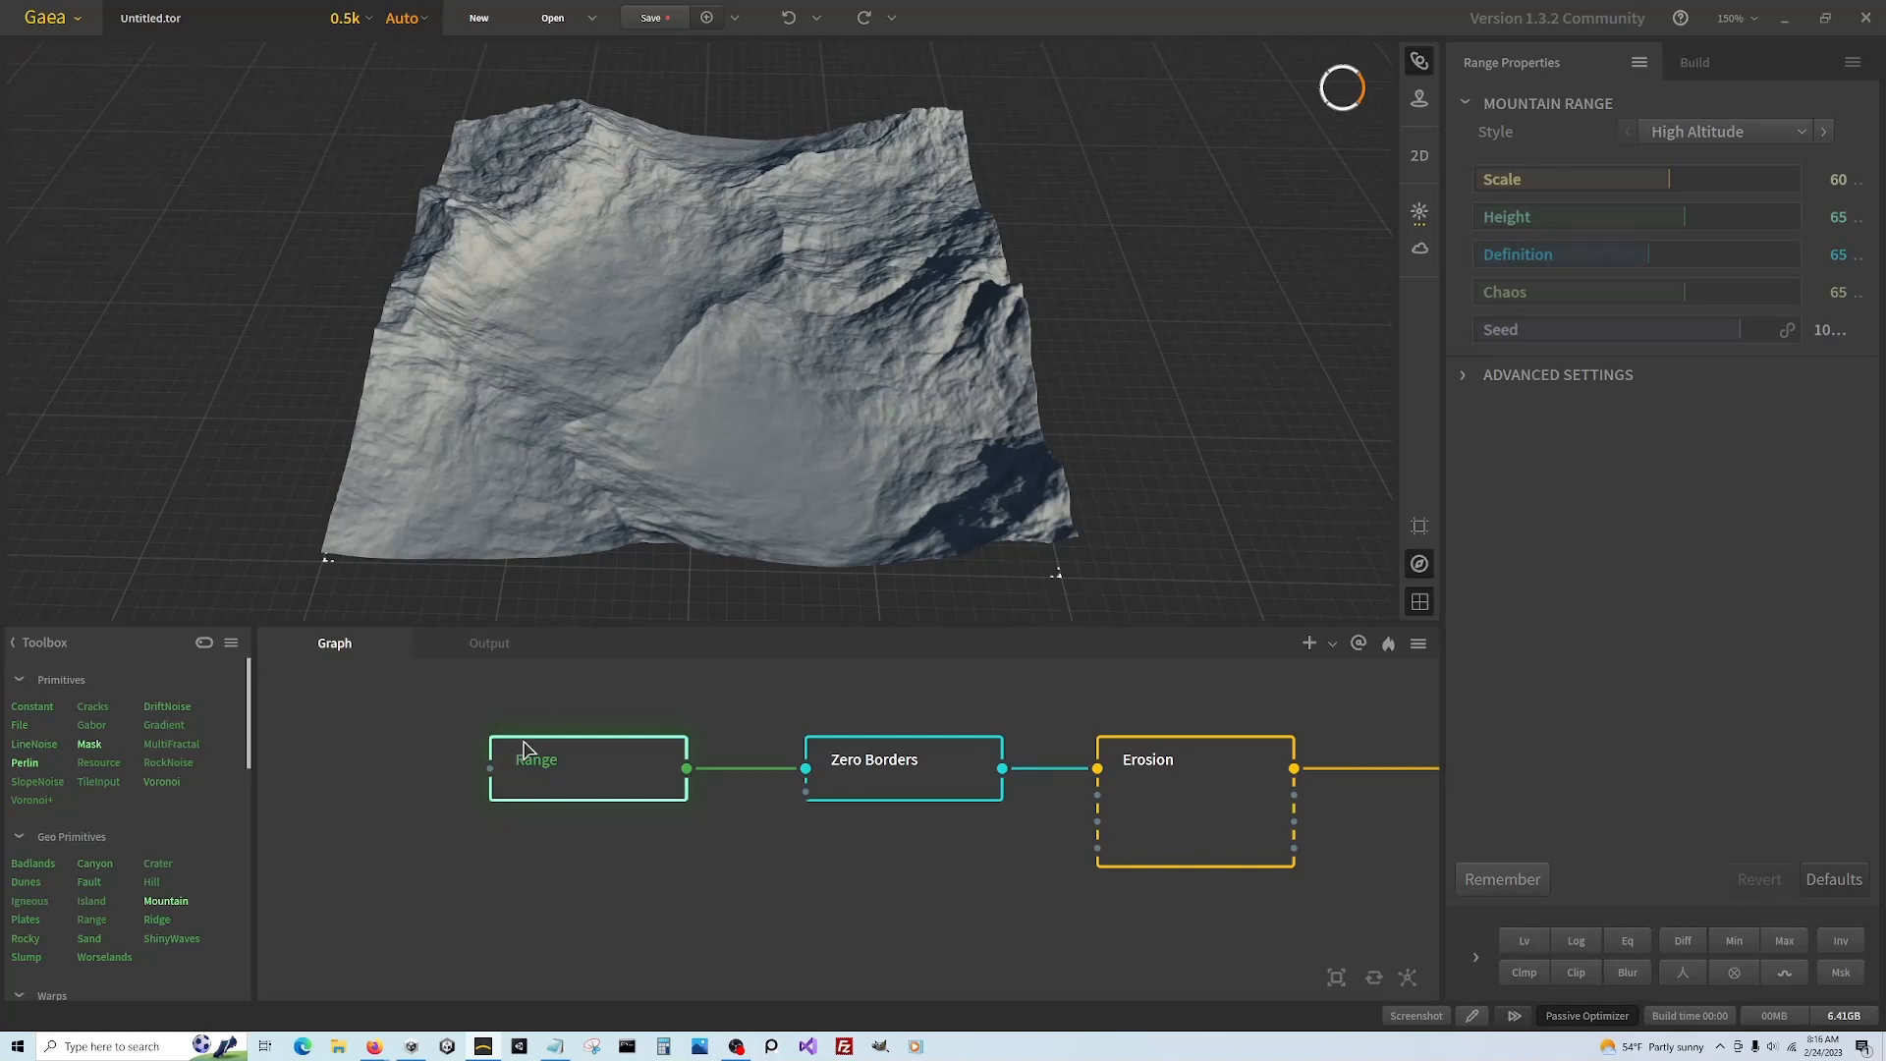
pyautogui.moveTo(654, 383)
pyautogui.mouseDown()
pyautogui.moveTo(664, 364)
pyautogui.moveTo(661, 379)
pyautogui.mouseUp()
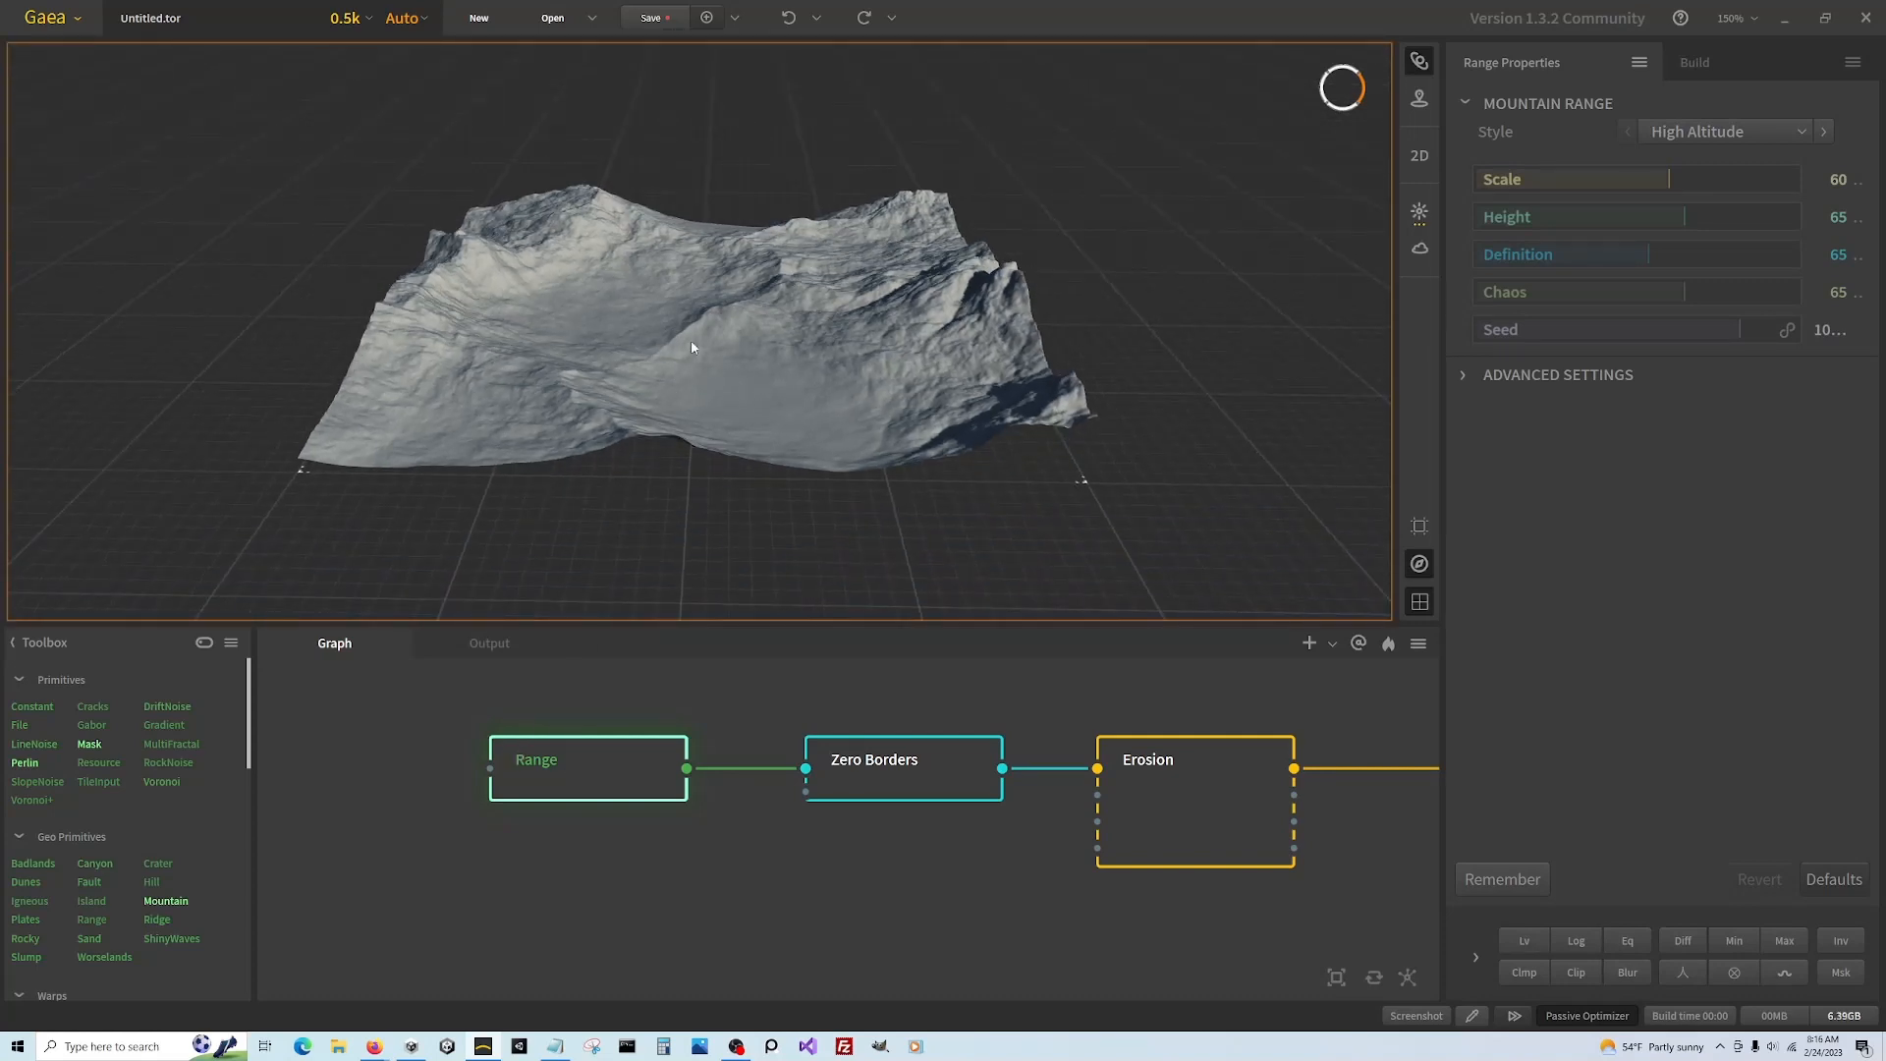
# Pin the Sea node's preview and select Erosion to check that the pinned terrain stays on view
pyautogui.scroll(-3, 359, 741)
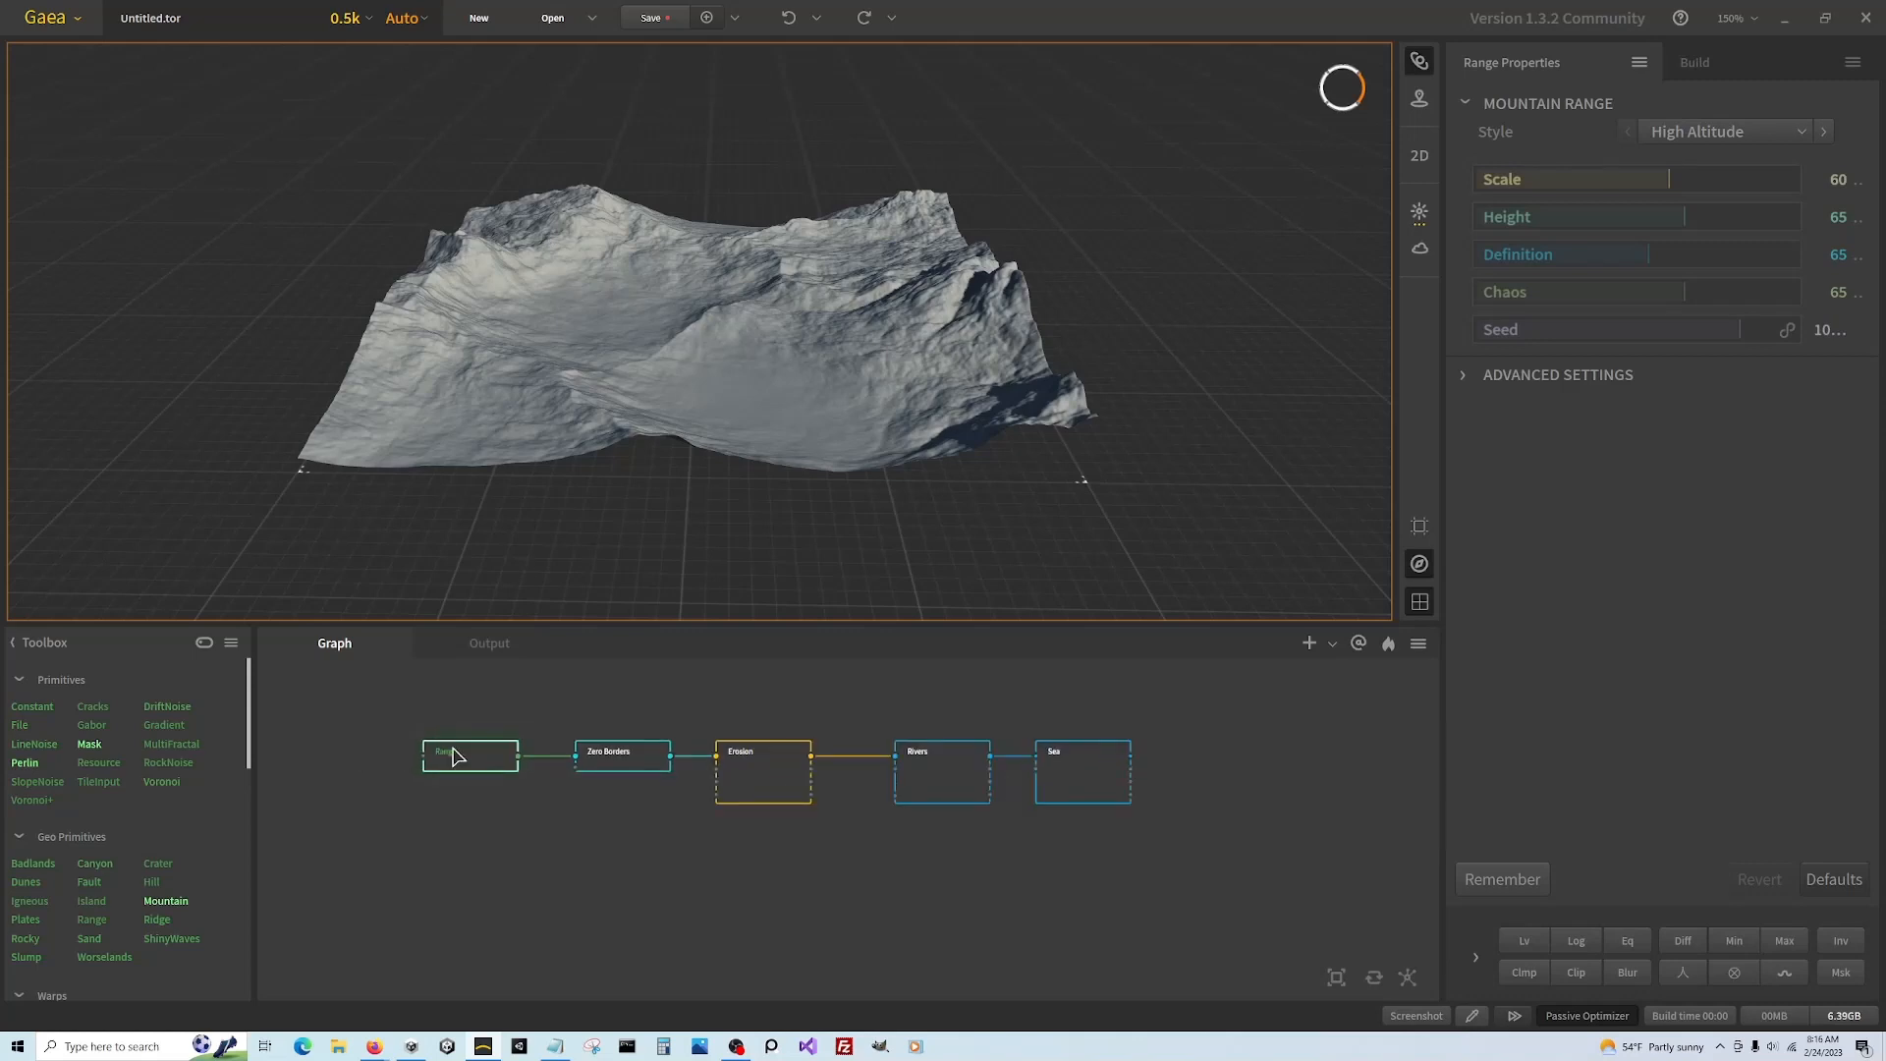
pyautogui.click(1086, 791)
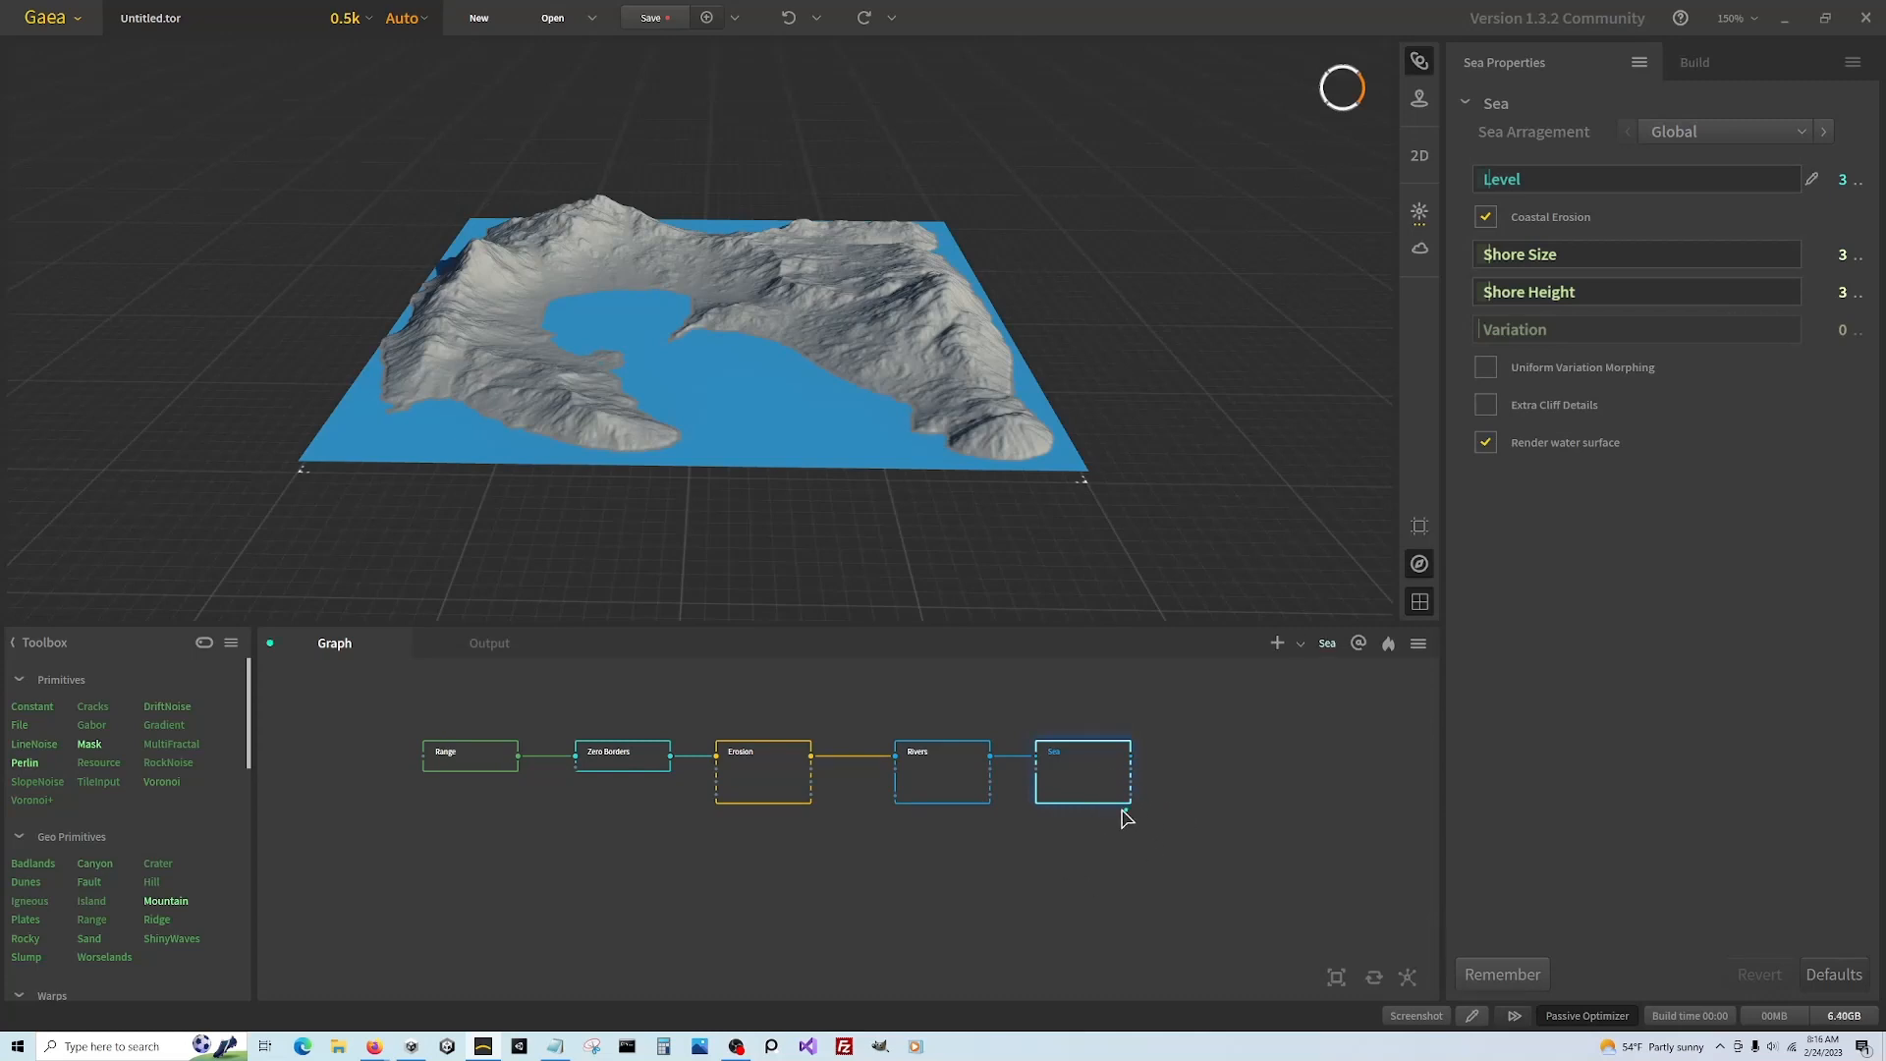
pyautogui.rightClick(1092, 767)
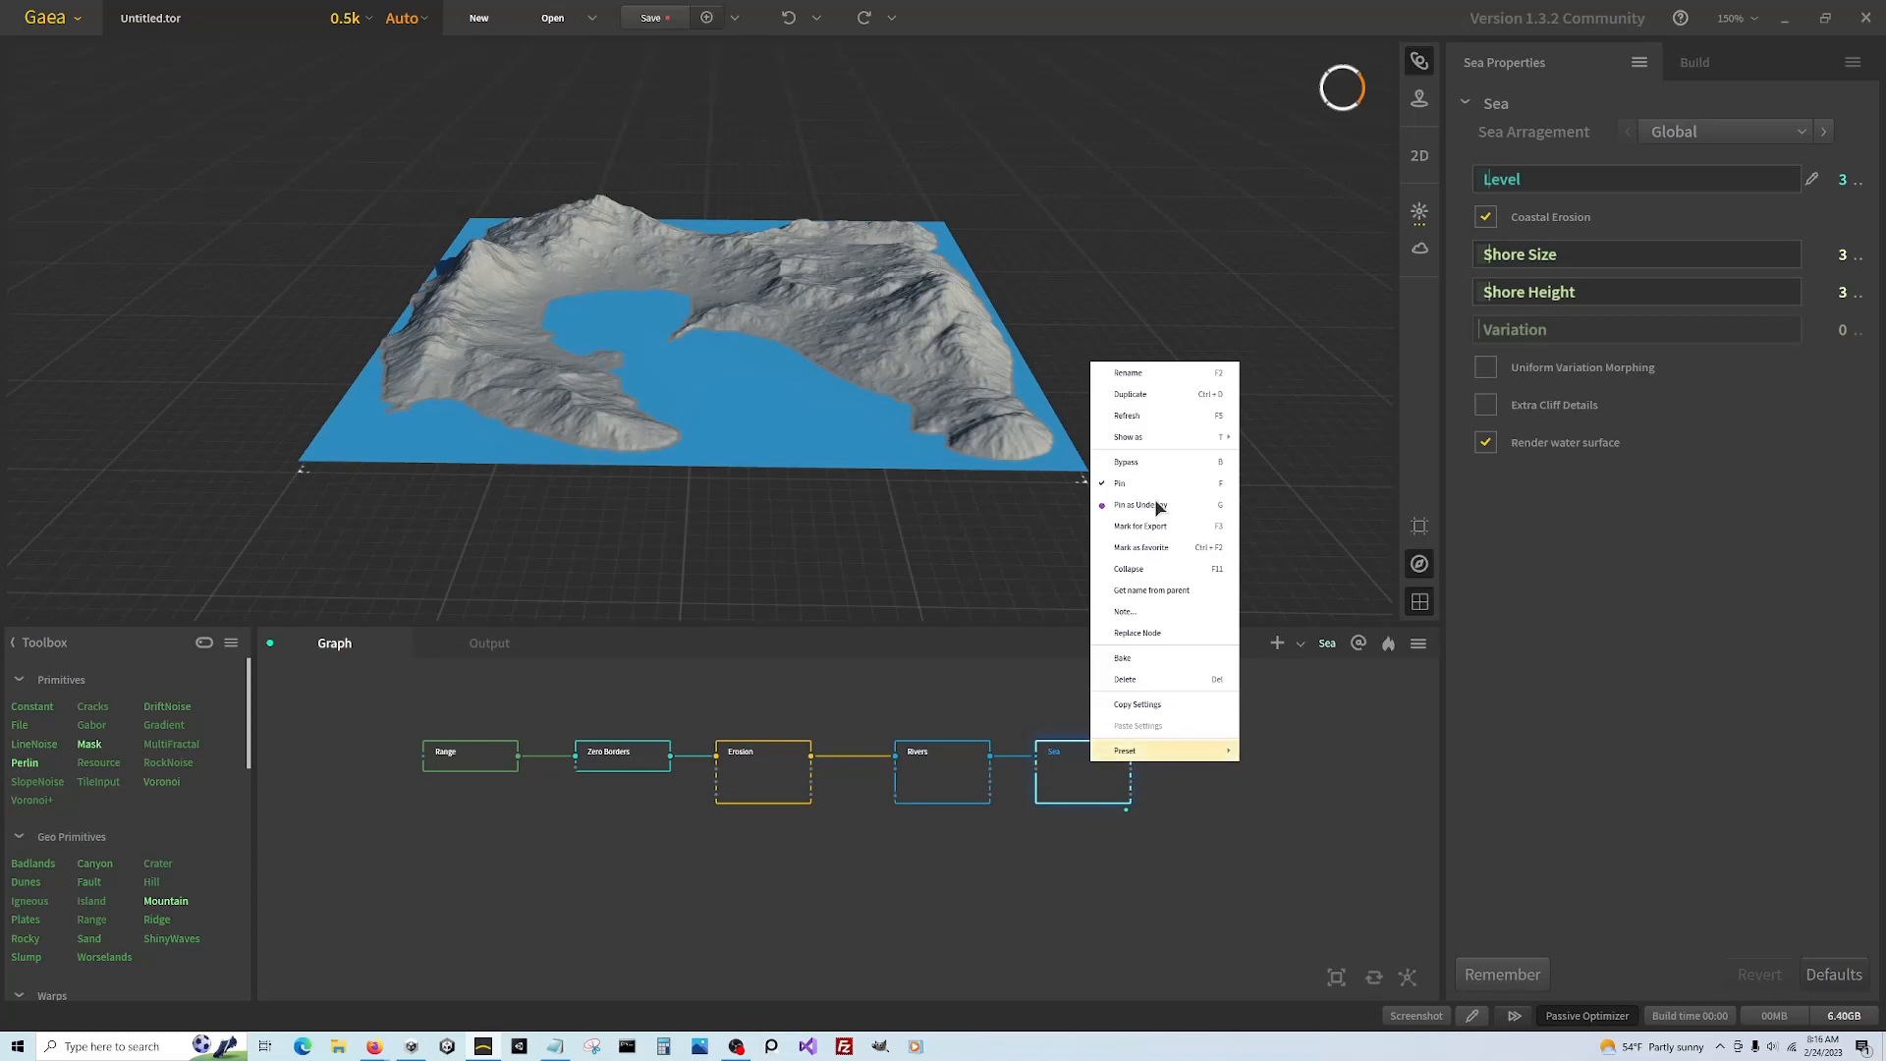
pyautogui.click(784, 752)
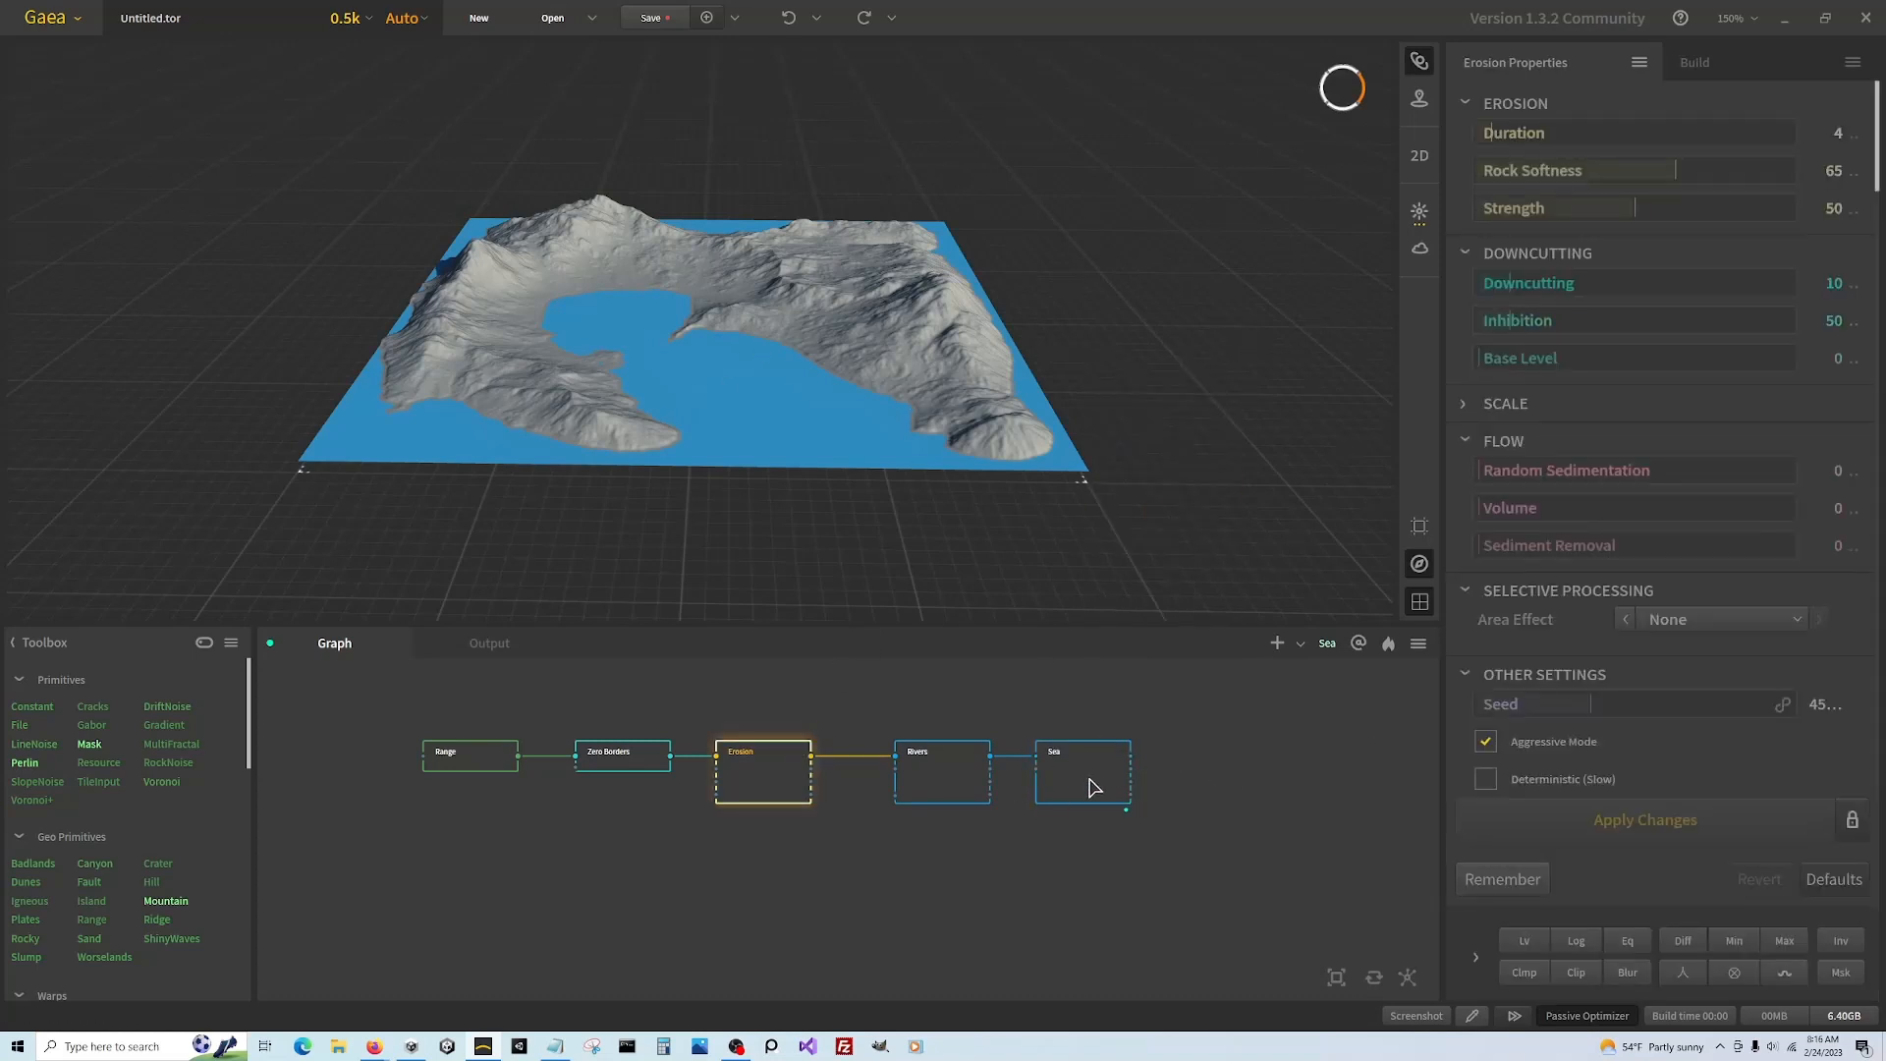
# Randomize the Range node's Seed repeatedly until a high mountain range around a sea bay appears in the pinned preview
pyautogui.click(484, 762)
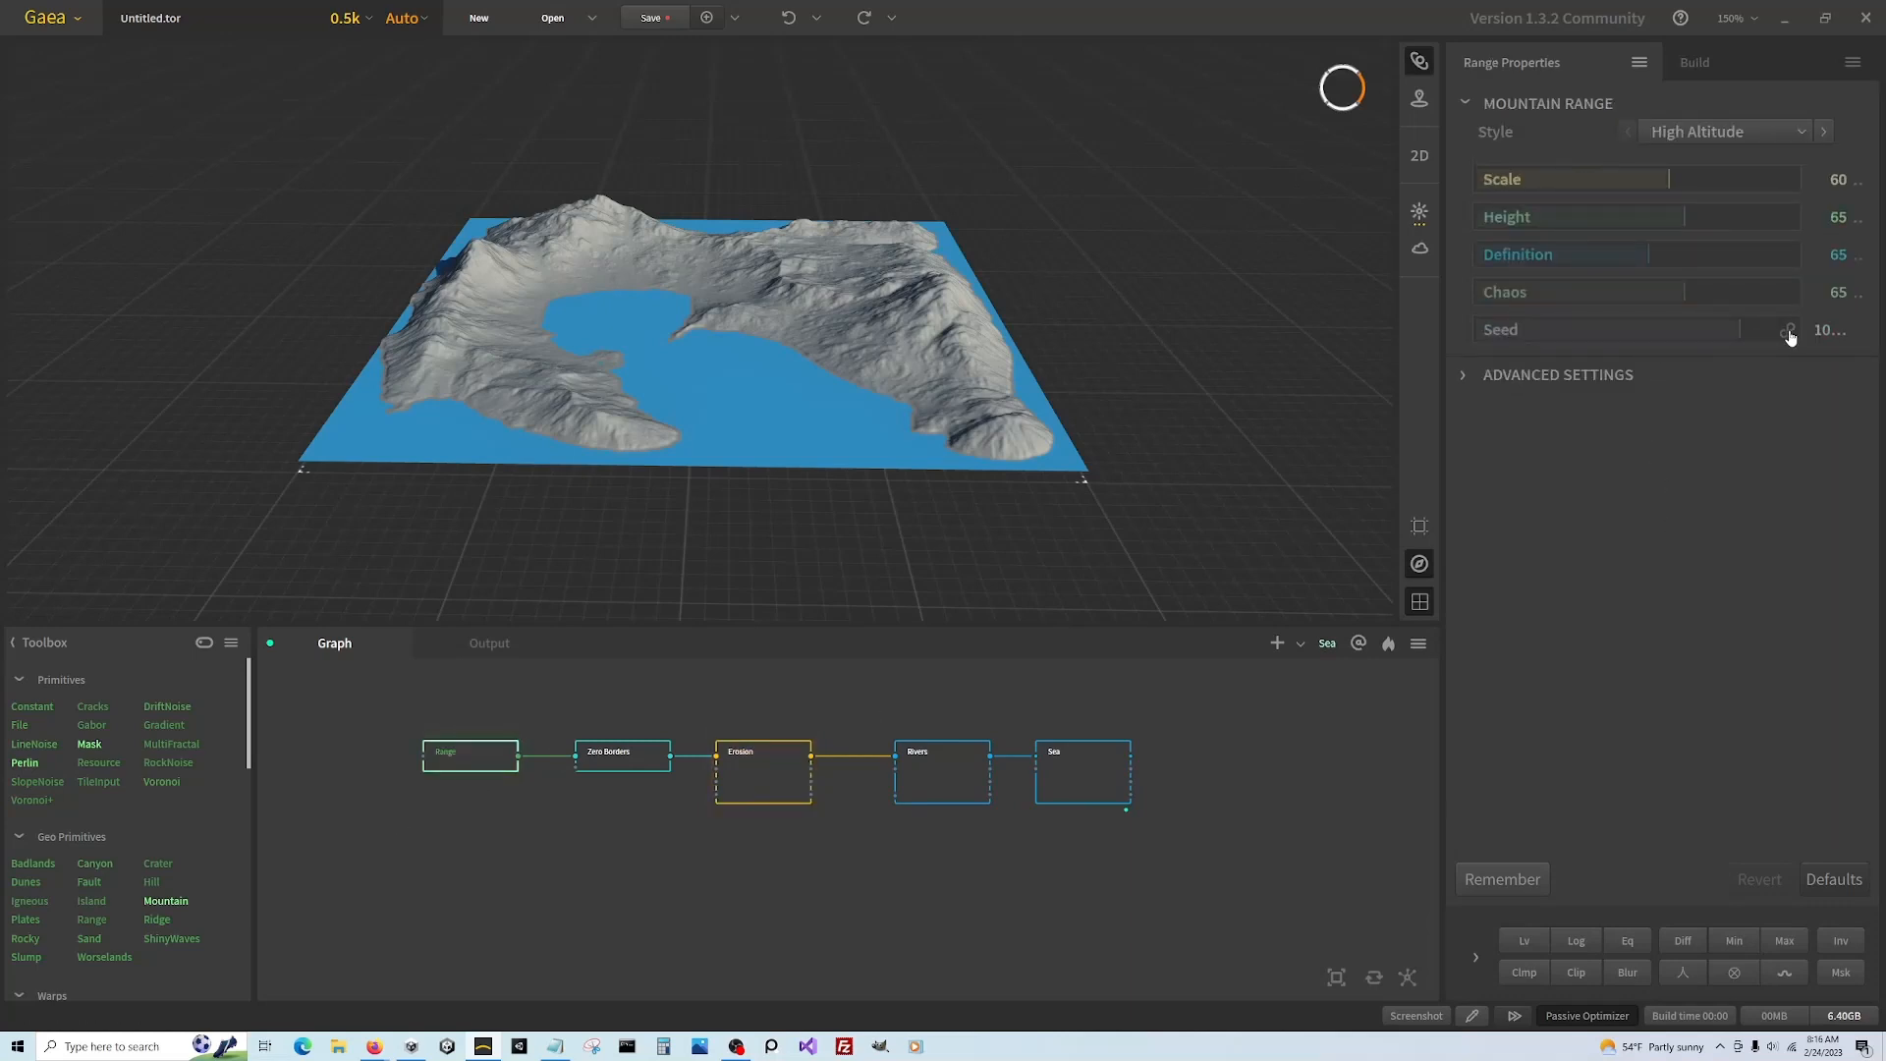
pyautogui.click(1787, 331)
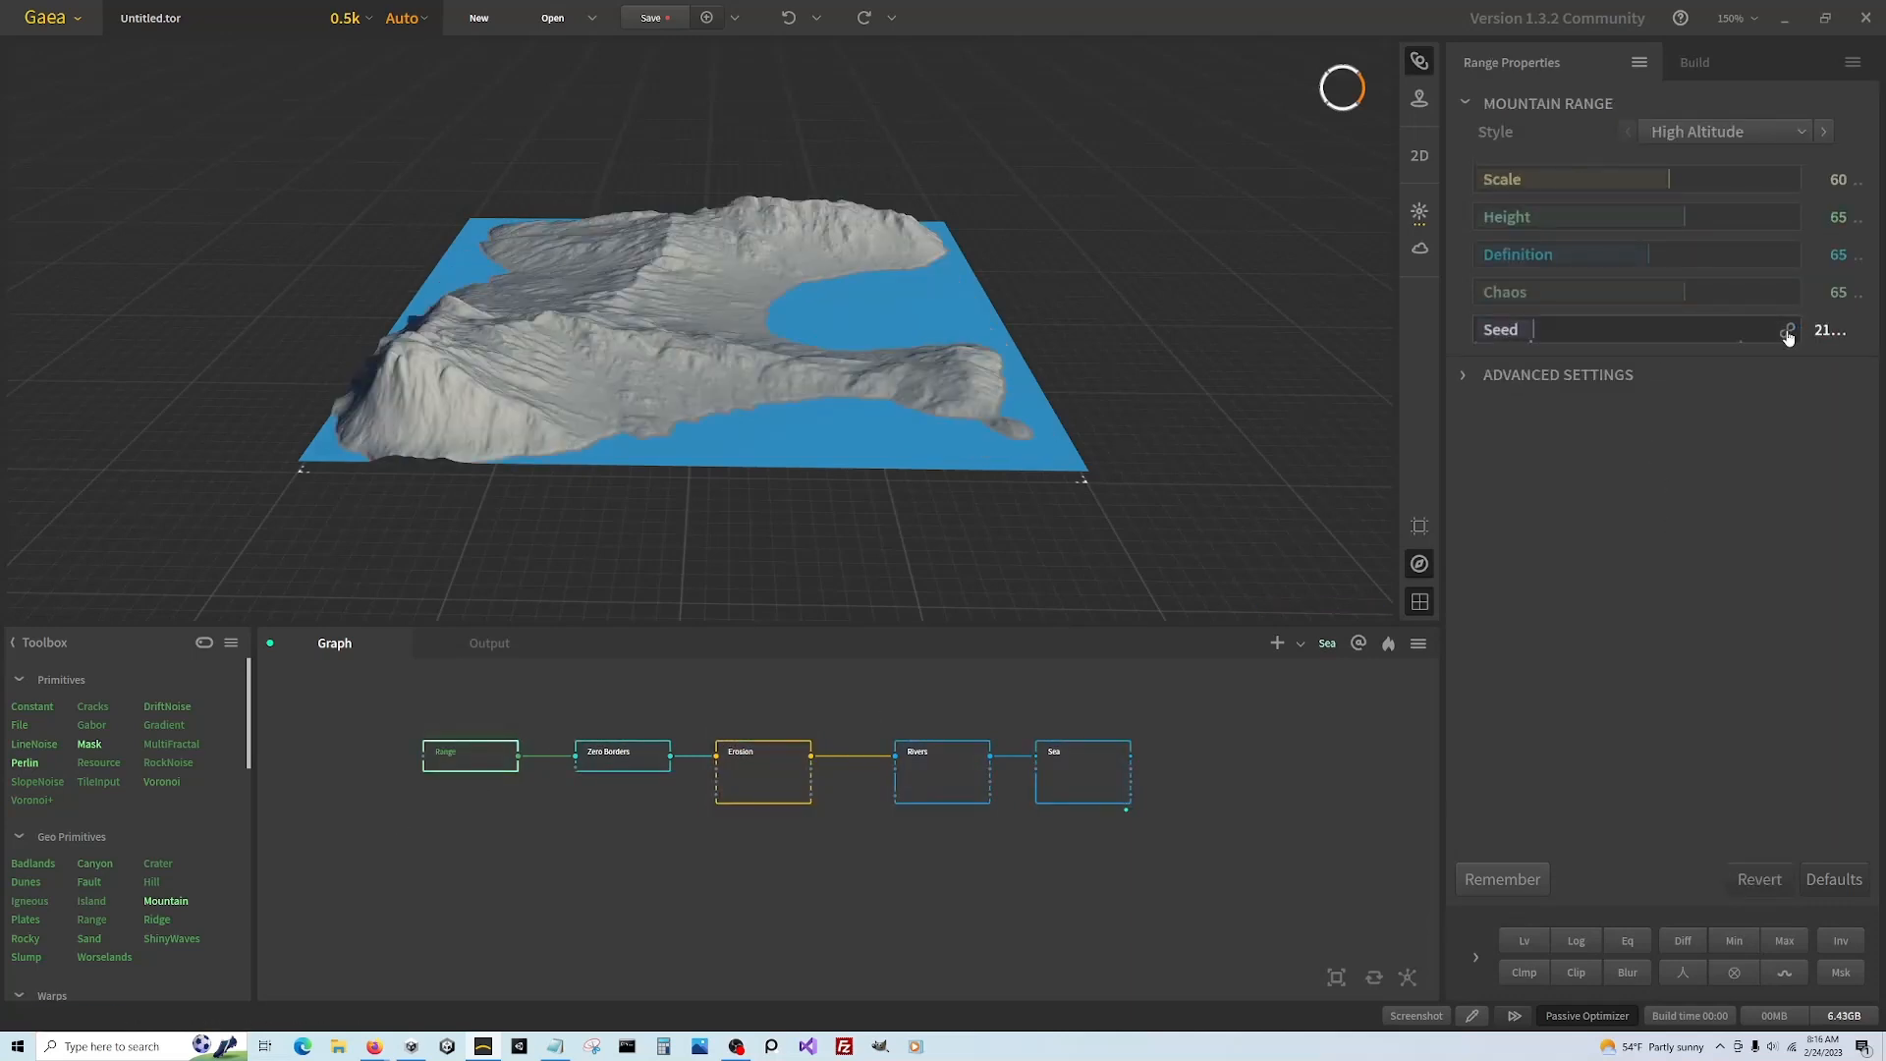
pyautogui.click(1787, 331)
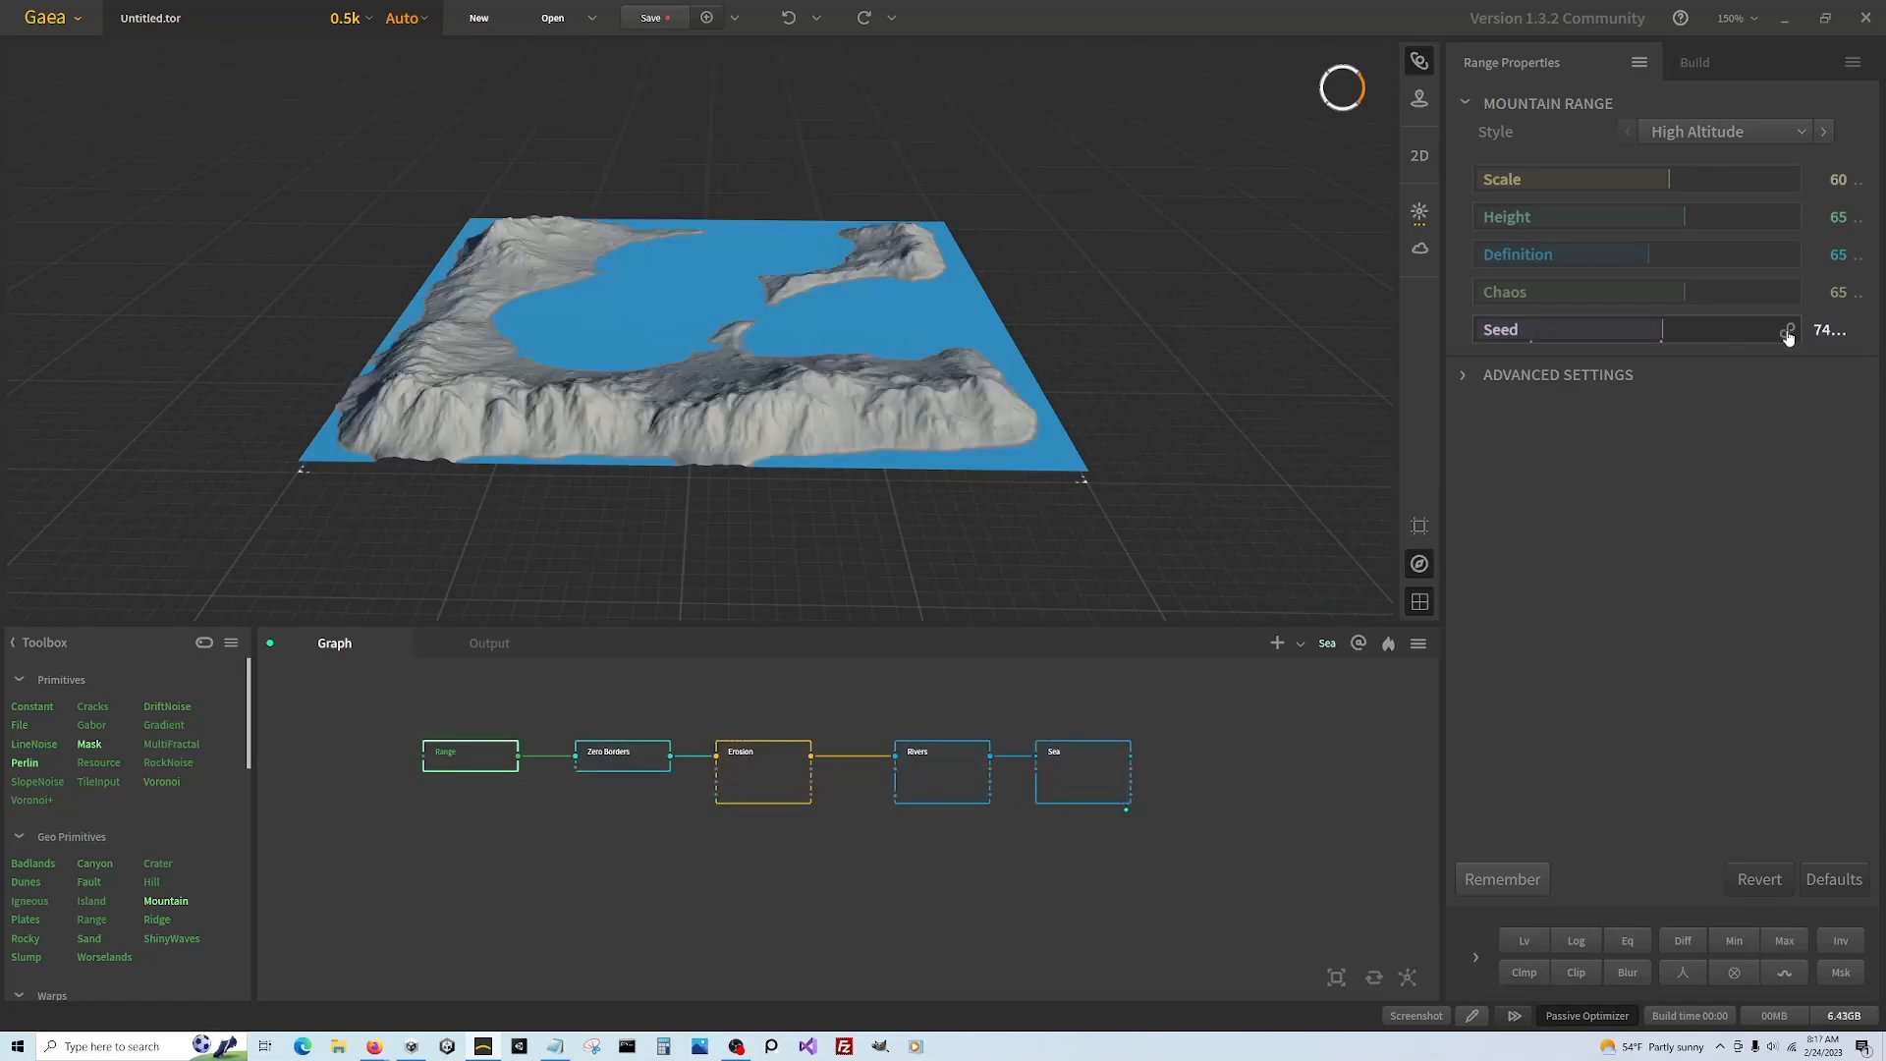
pyautogui.click(1788, 331)
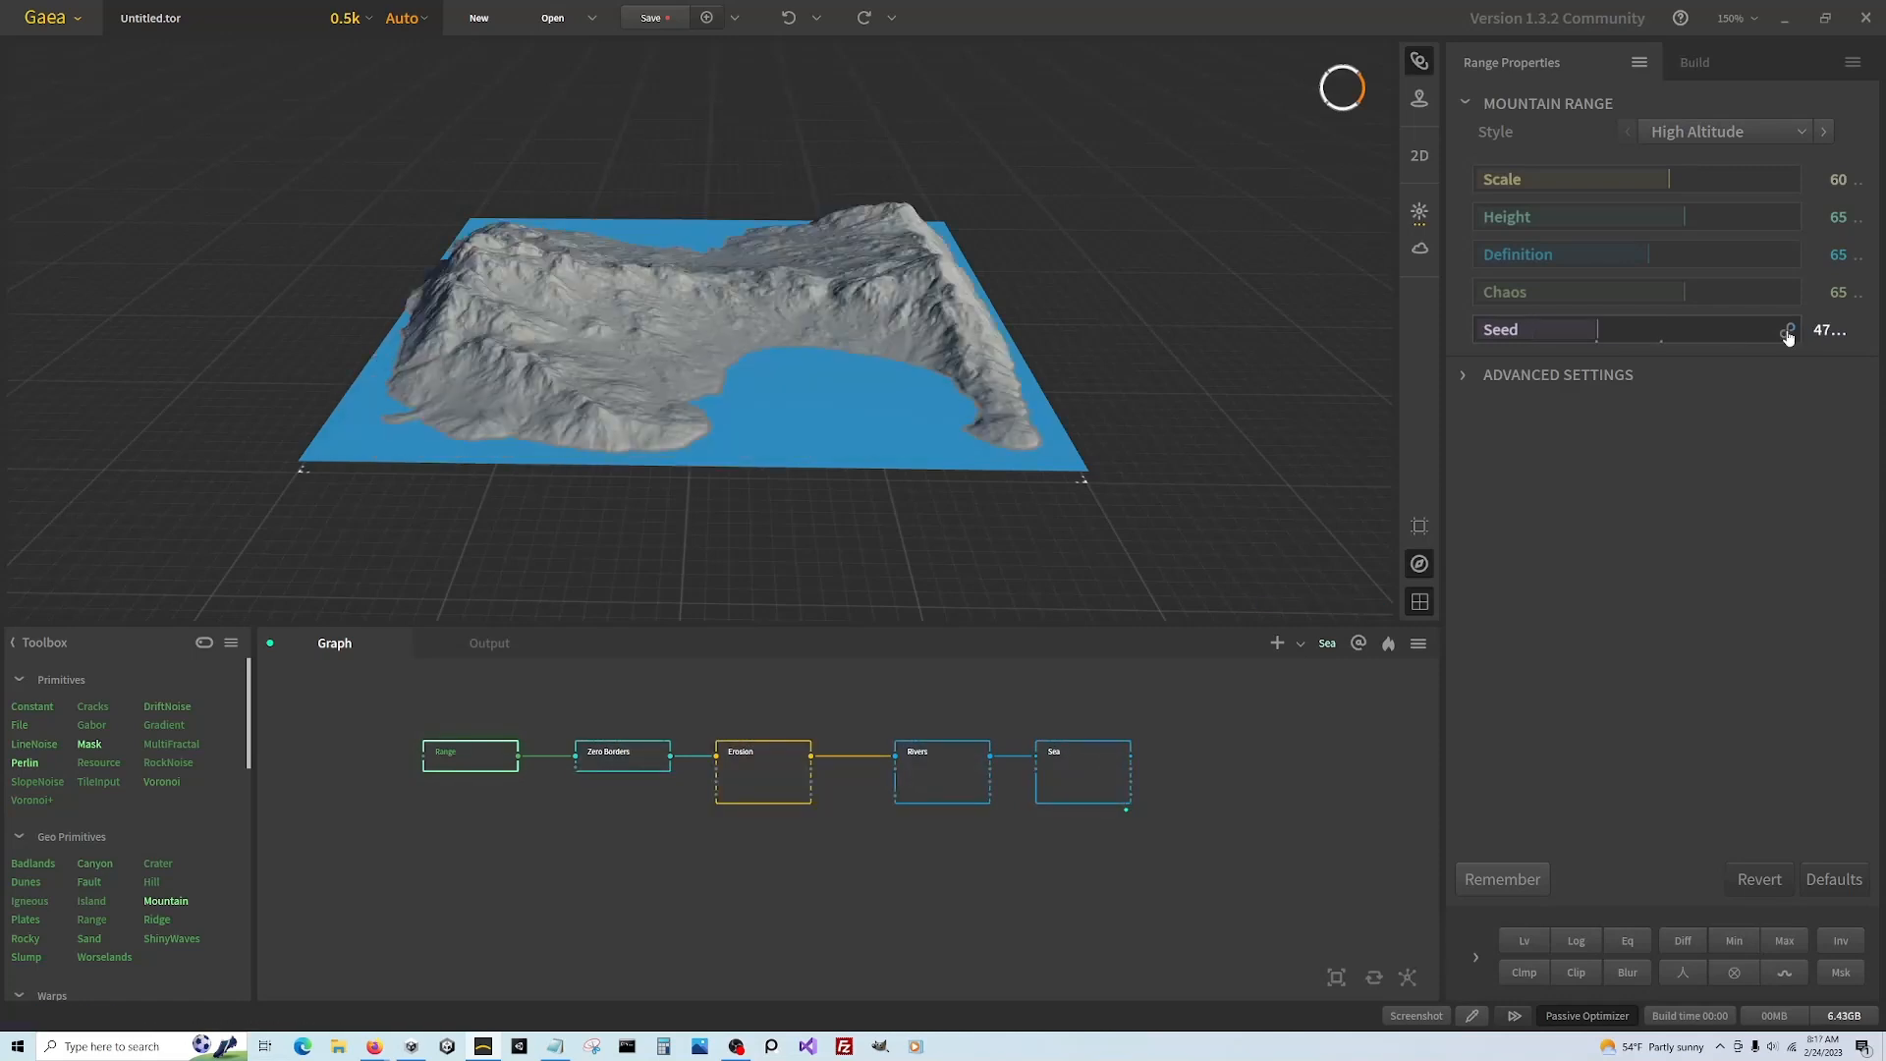
pyautogui.click(1787, 331)
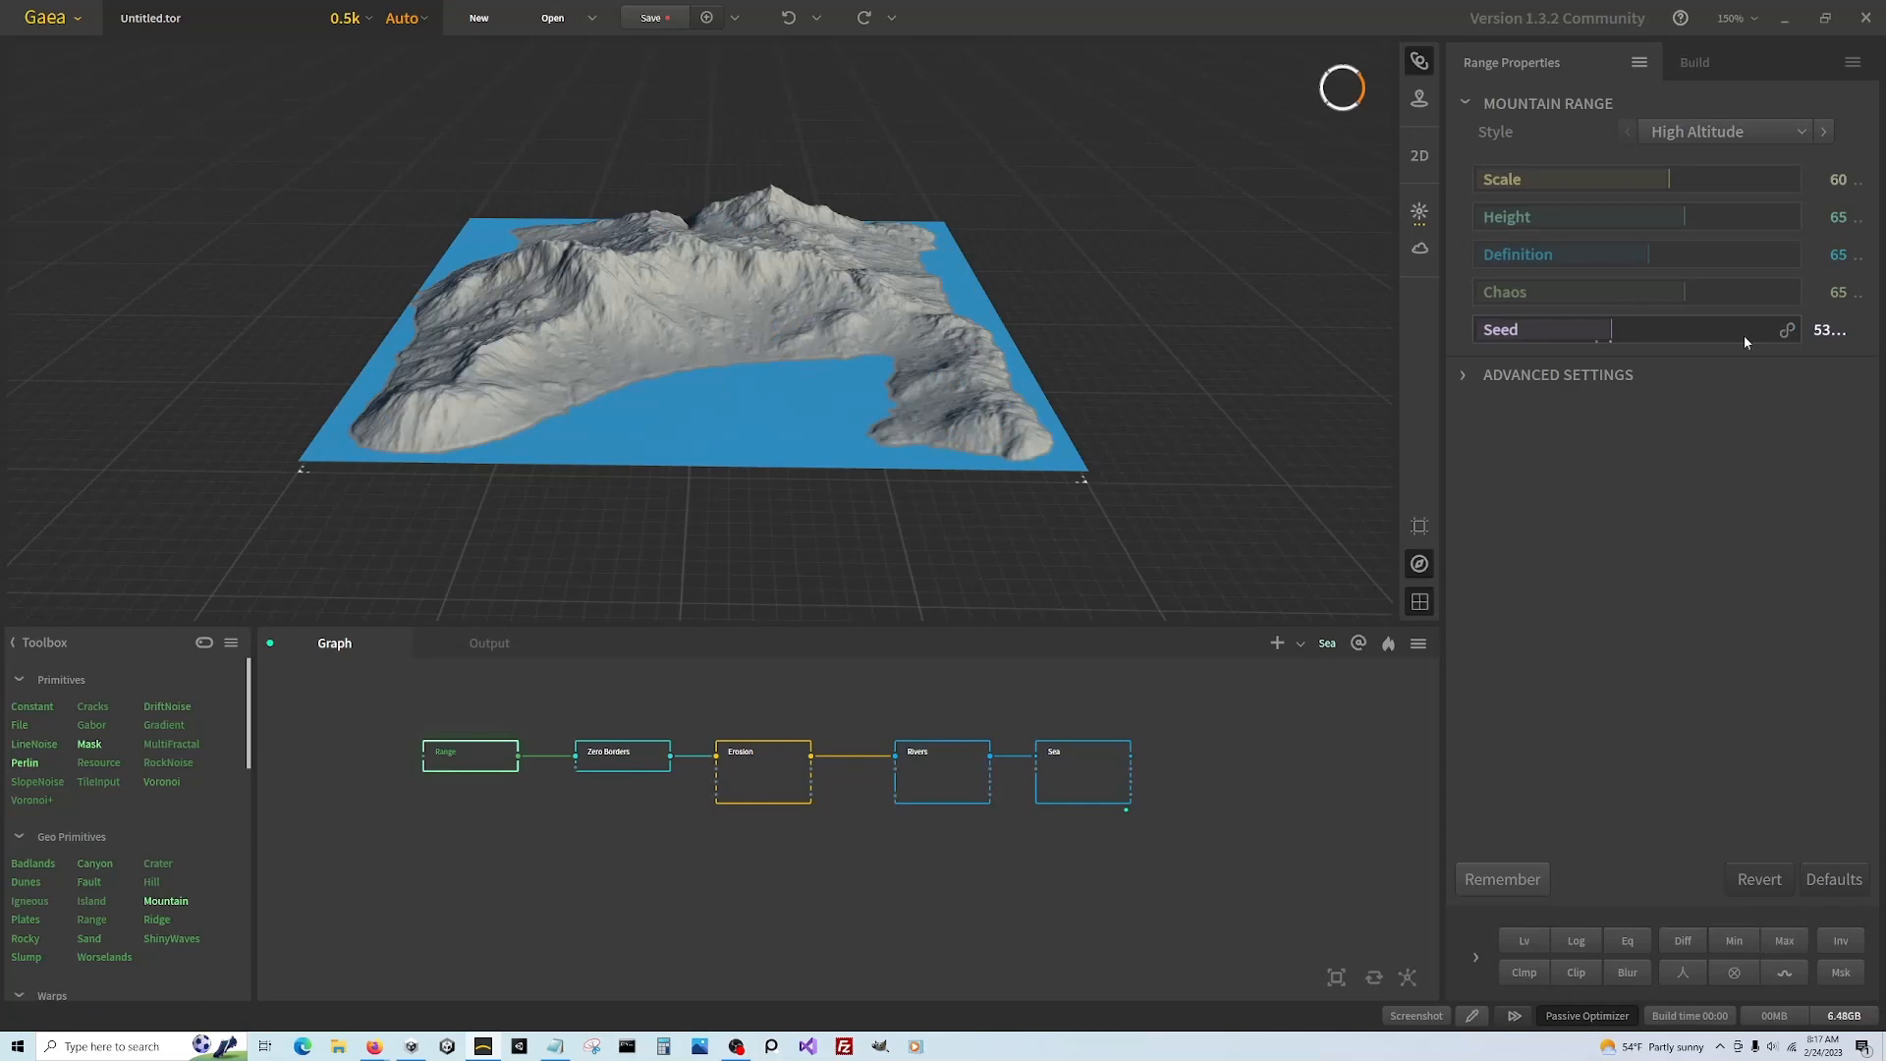
pyautogui.moveTo(1022, 349); pyautogui.dragTo(874, 347)
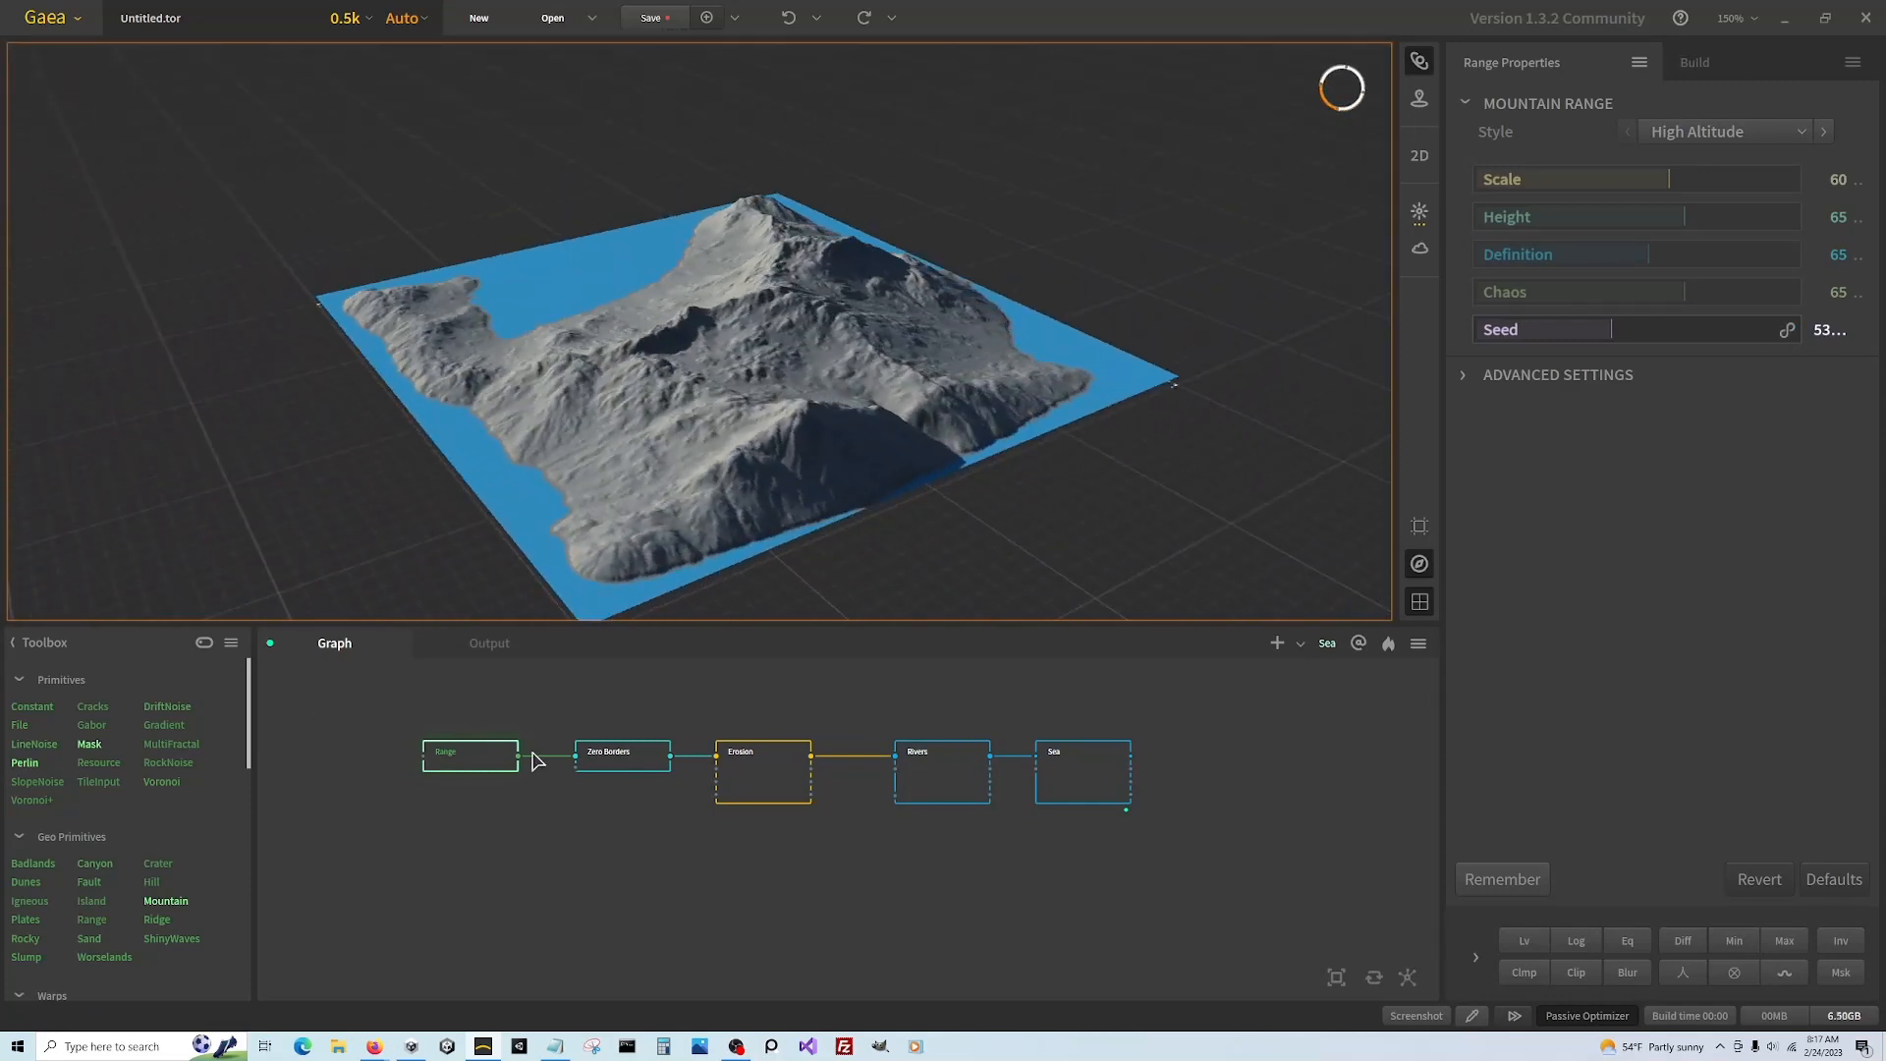
# Set the Range node's Height to 86 and inspect the taller peaks from several sides
pyautogui.click(1755, 218)
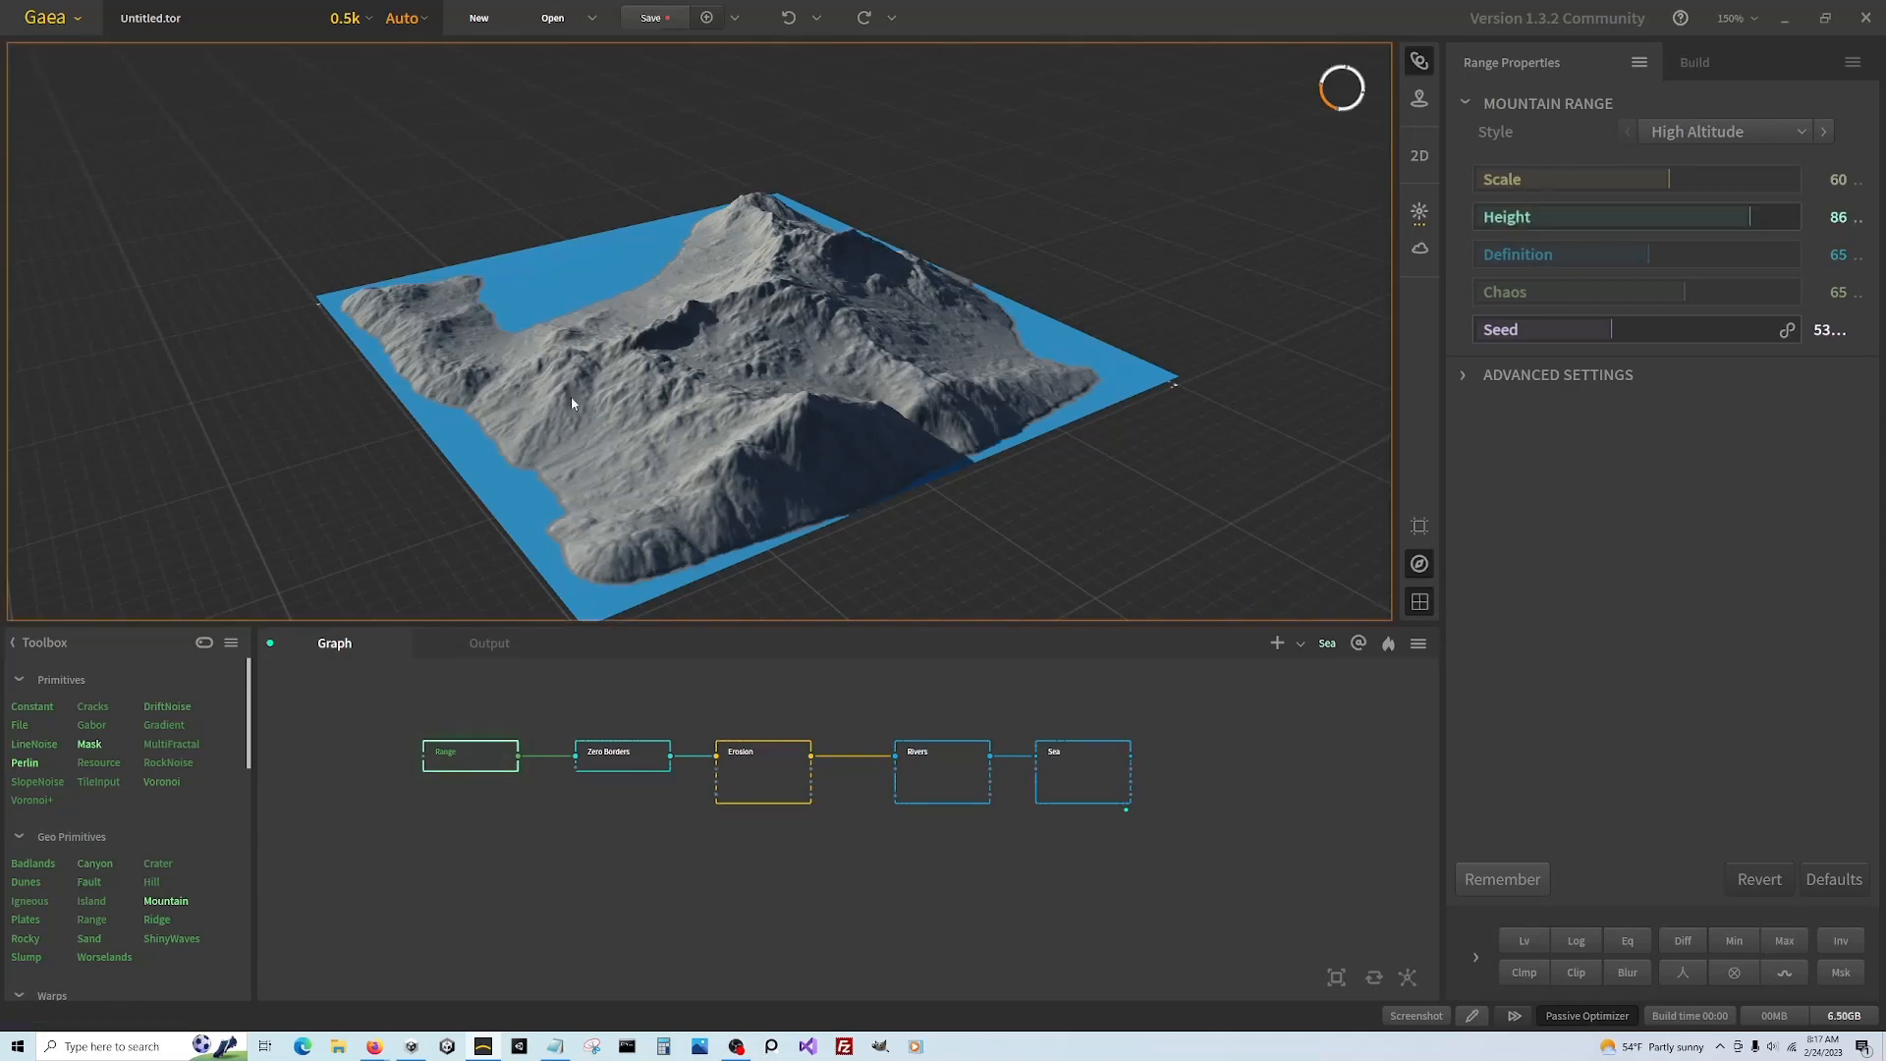
pyautogui.moveTo(570, 397); pyautogui.dragTo(626, 454)
pyautogui.moveTo(724, 274); pyautogui.dragTo(685, 285)
pyautogui.moveTo(803, 289); pyautogui.dragTo(686, 381)
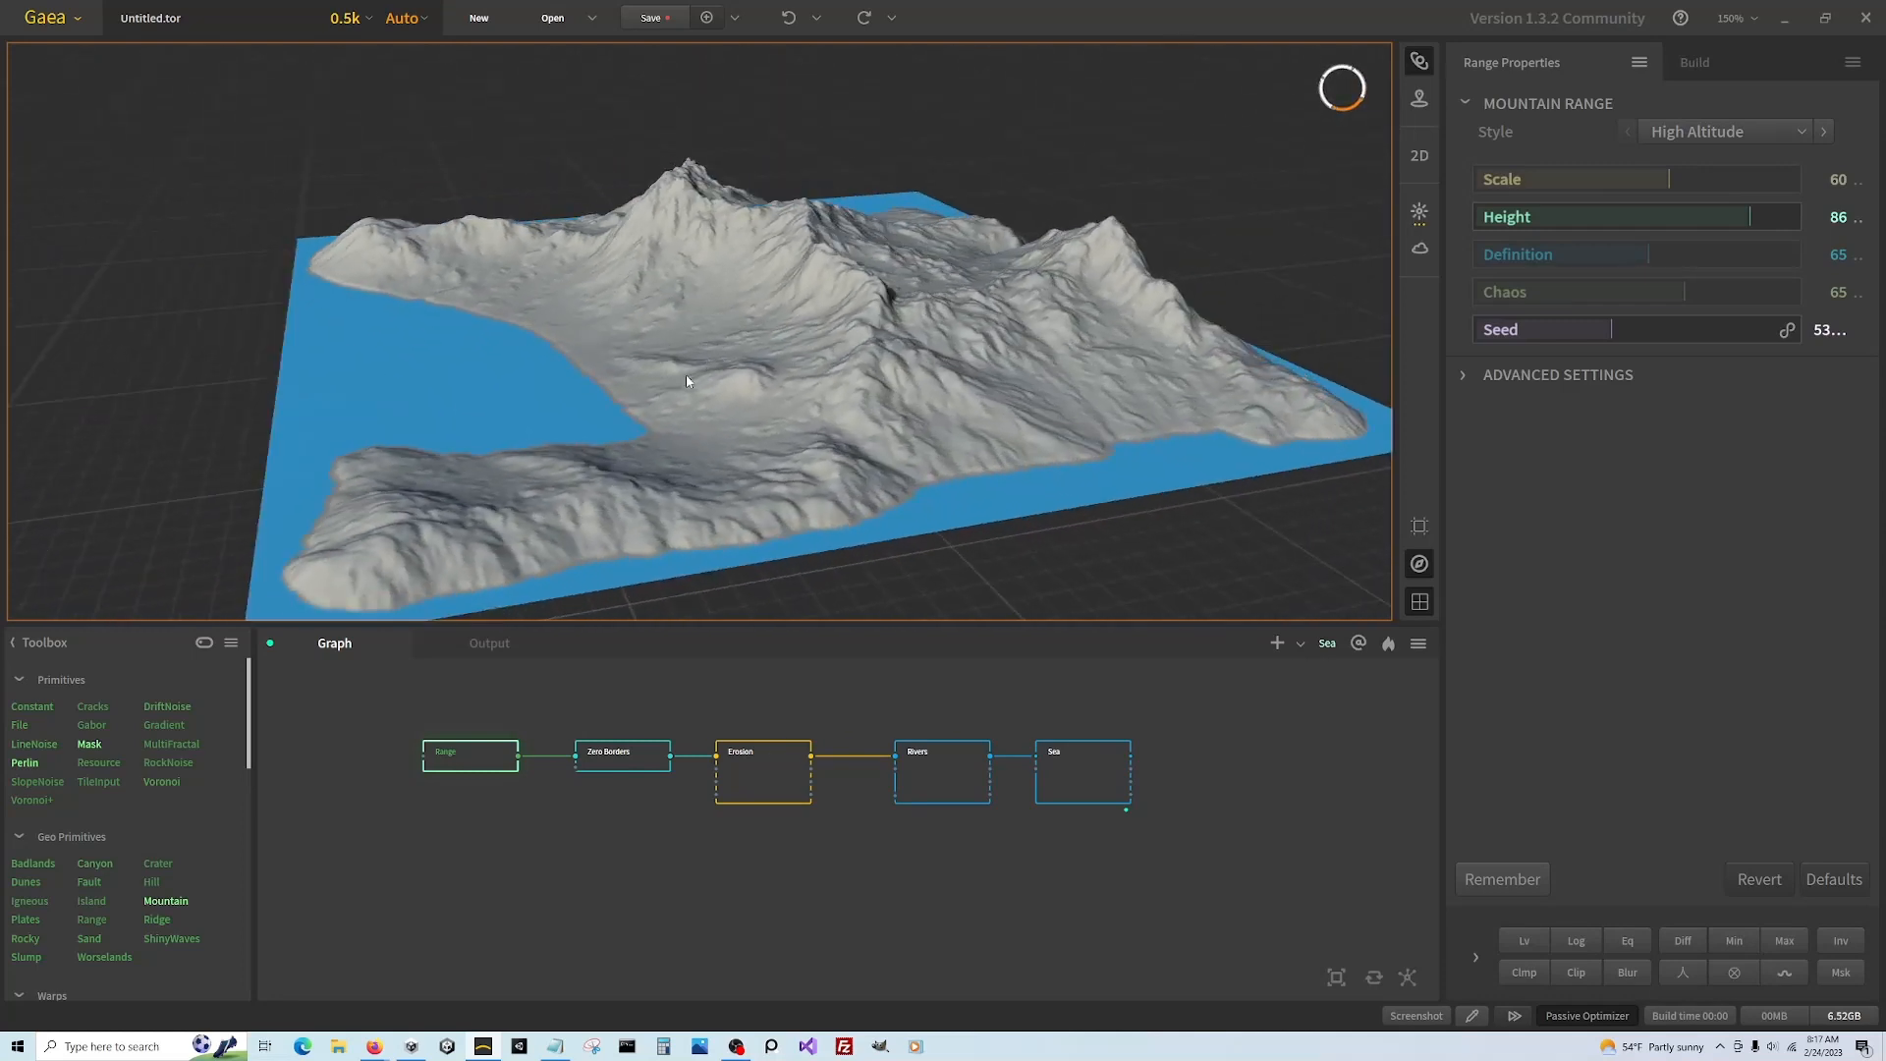
# Unpin the Sea preview, add a Surface node fed by the Sea output and align it beside Sea
pyautogui.click(1108, 787)
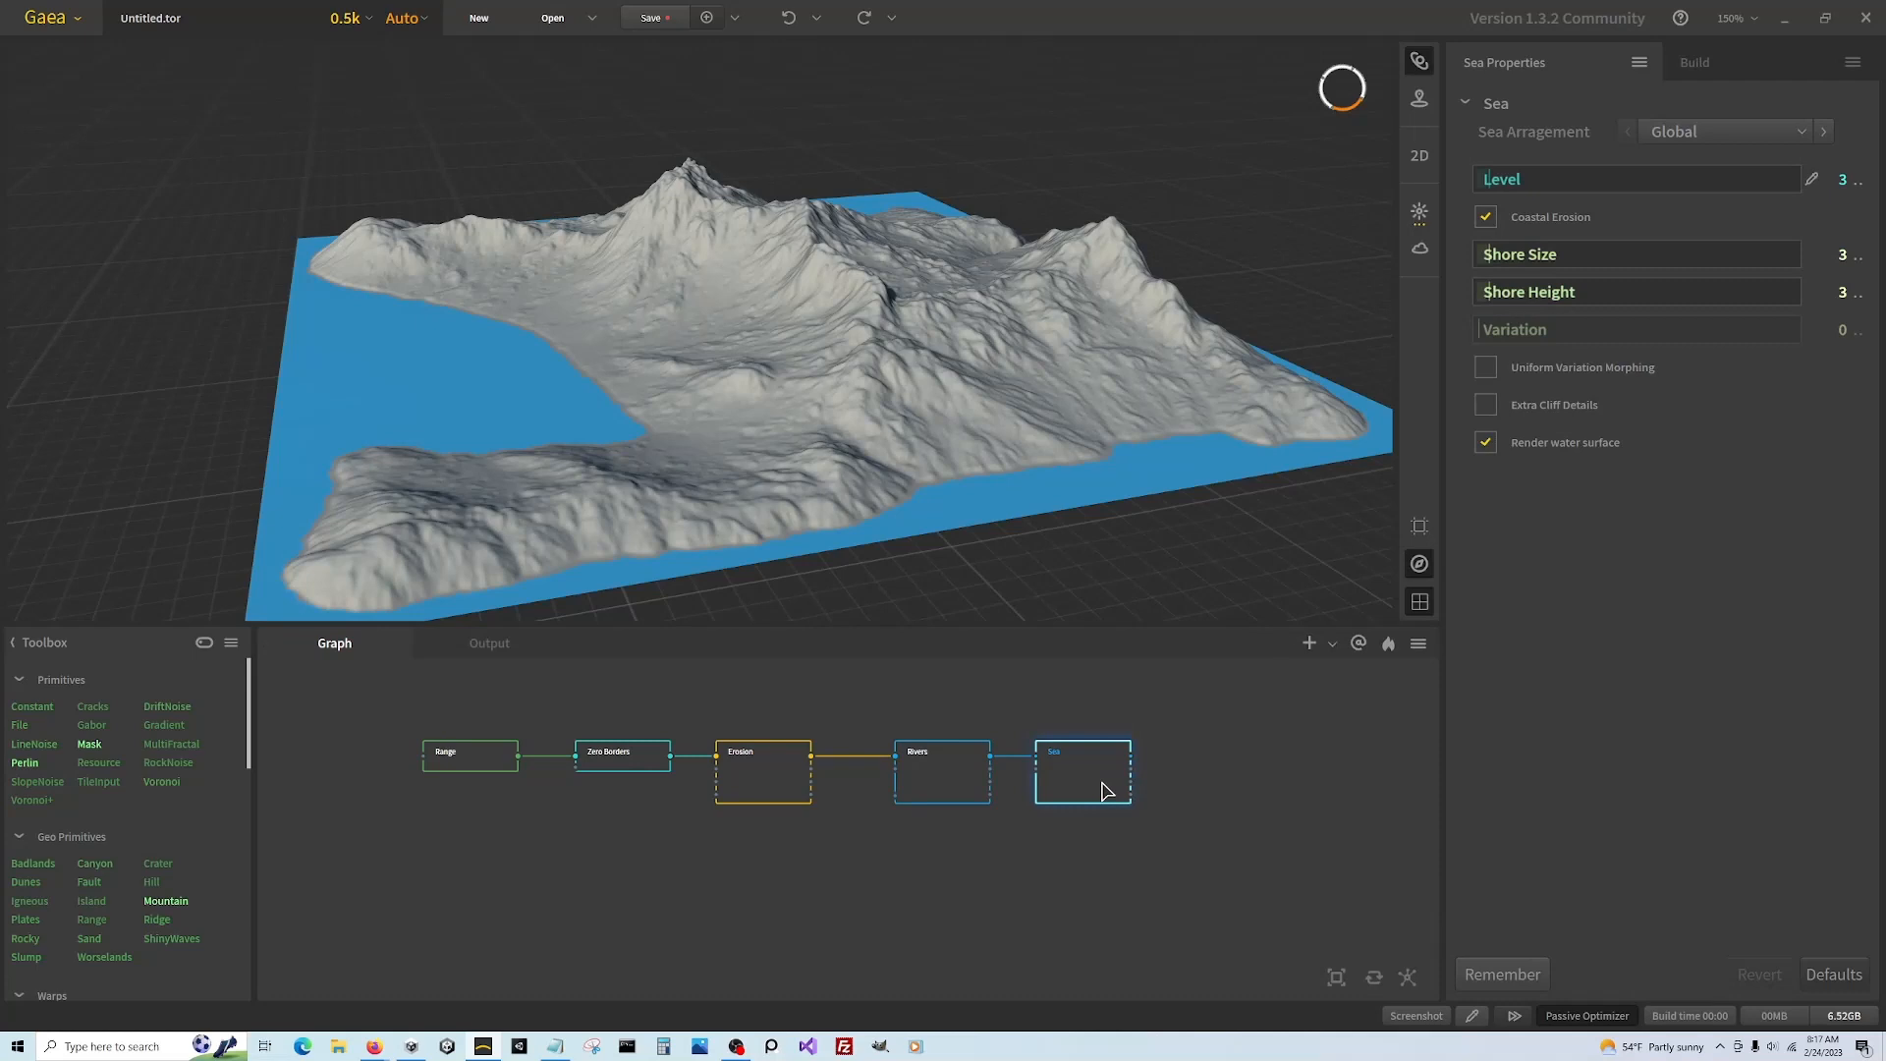
pyautogui.scroll(3, 1066, 783)
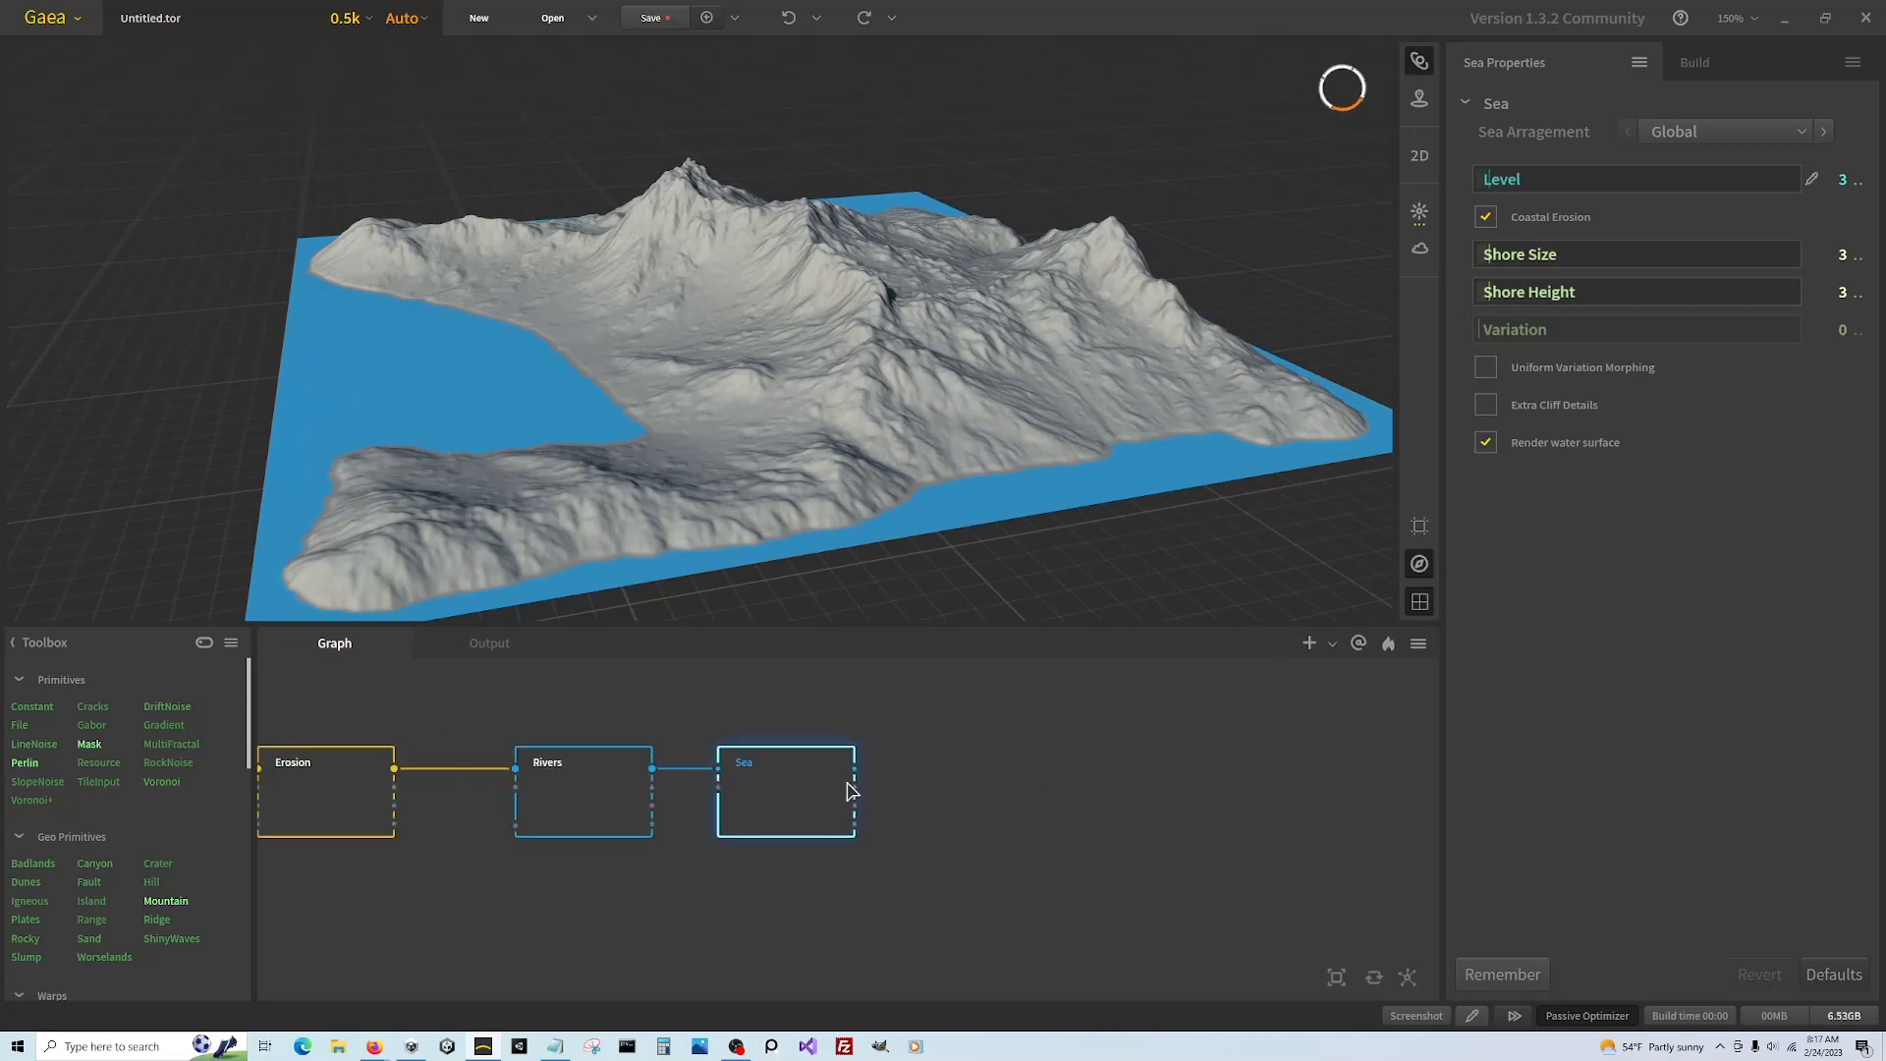
pyautogui.rightClick(943, 788)
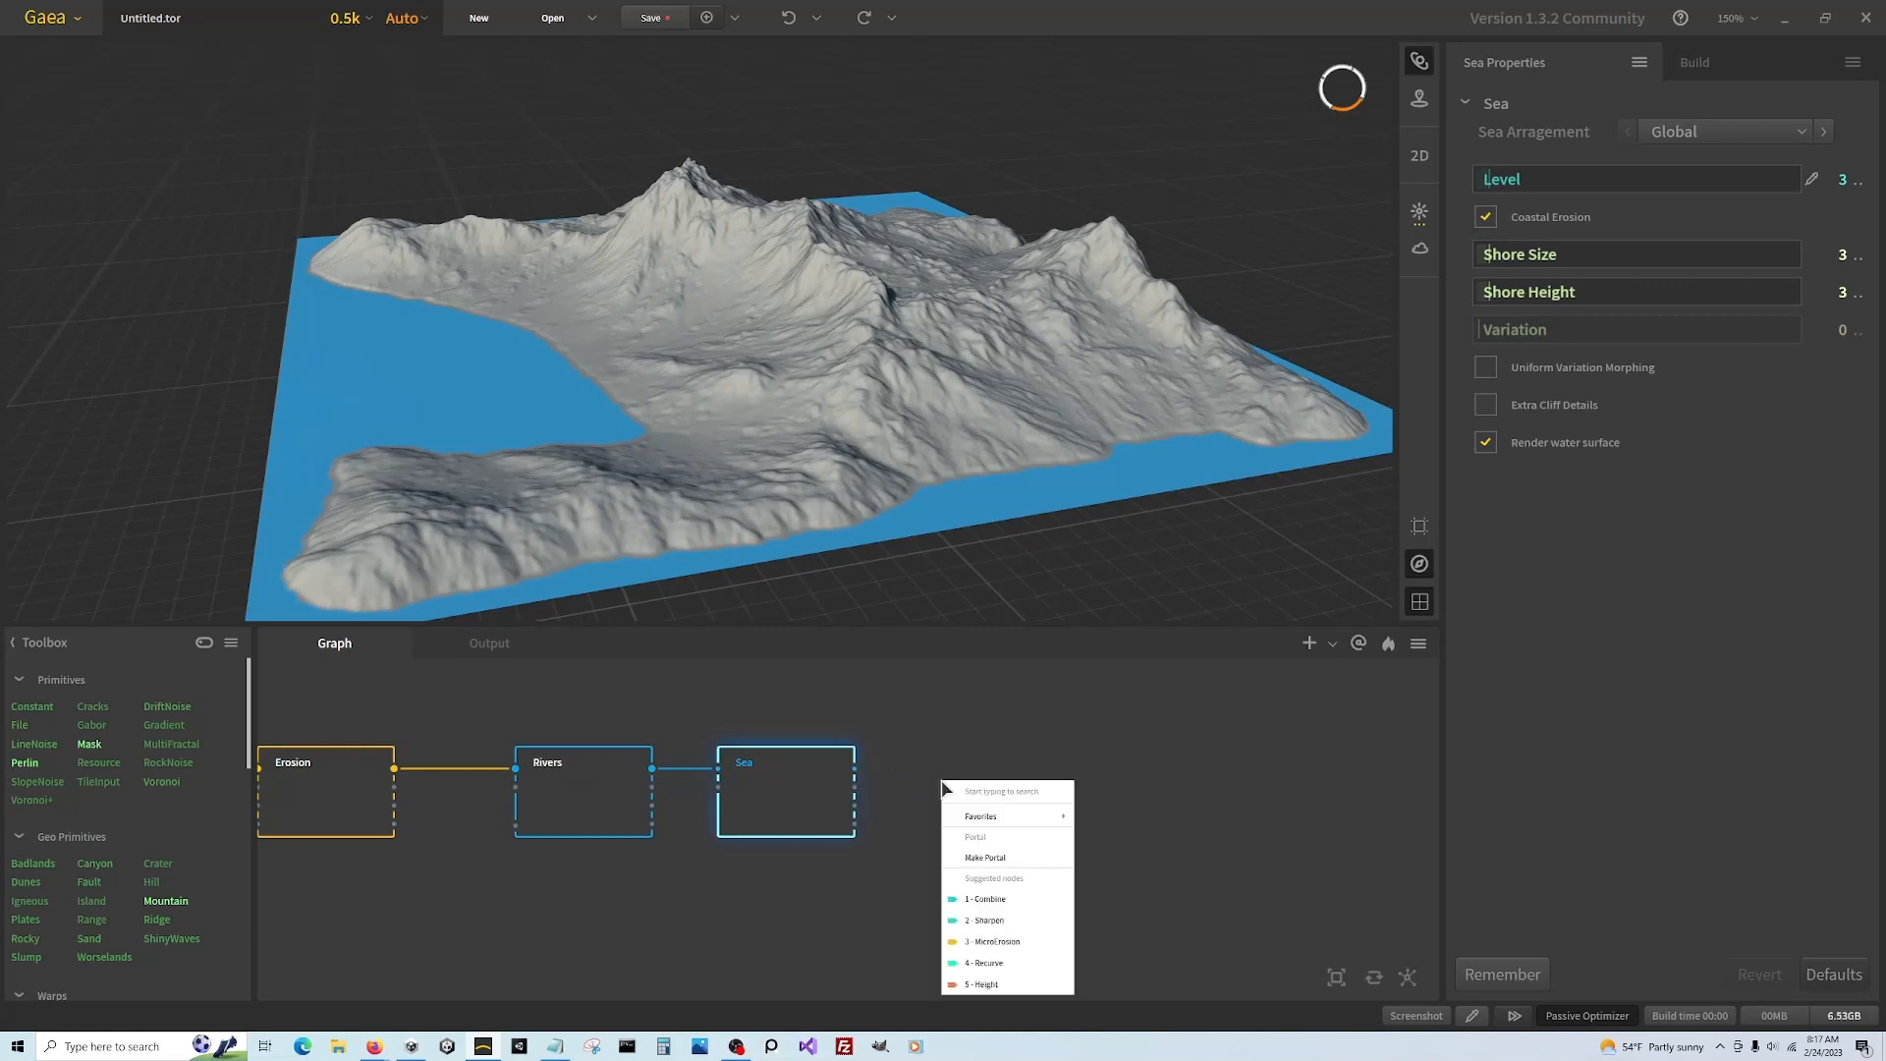
pyautogui.write('surfg')
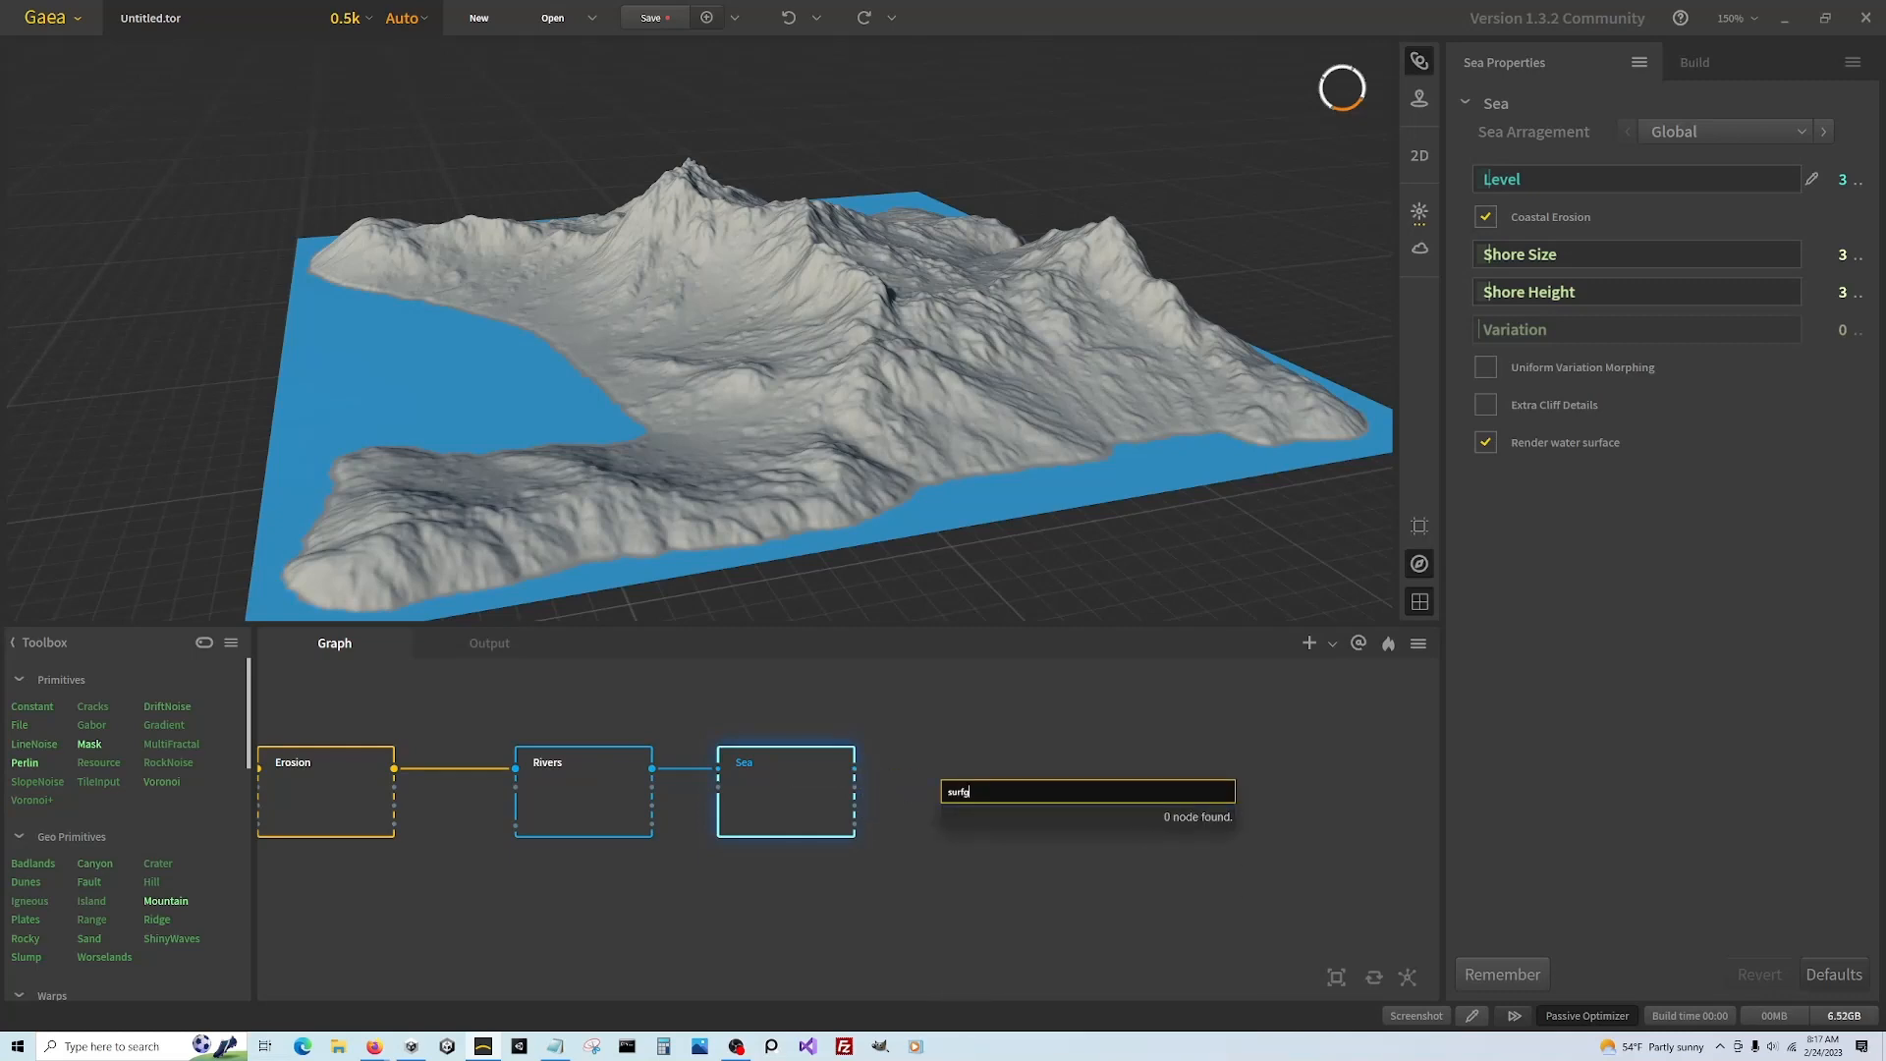
pyautogui.press('BackSpace')
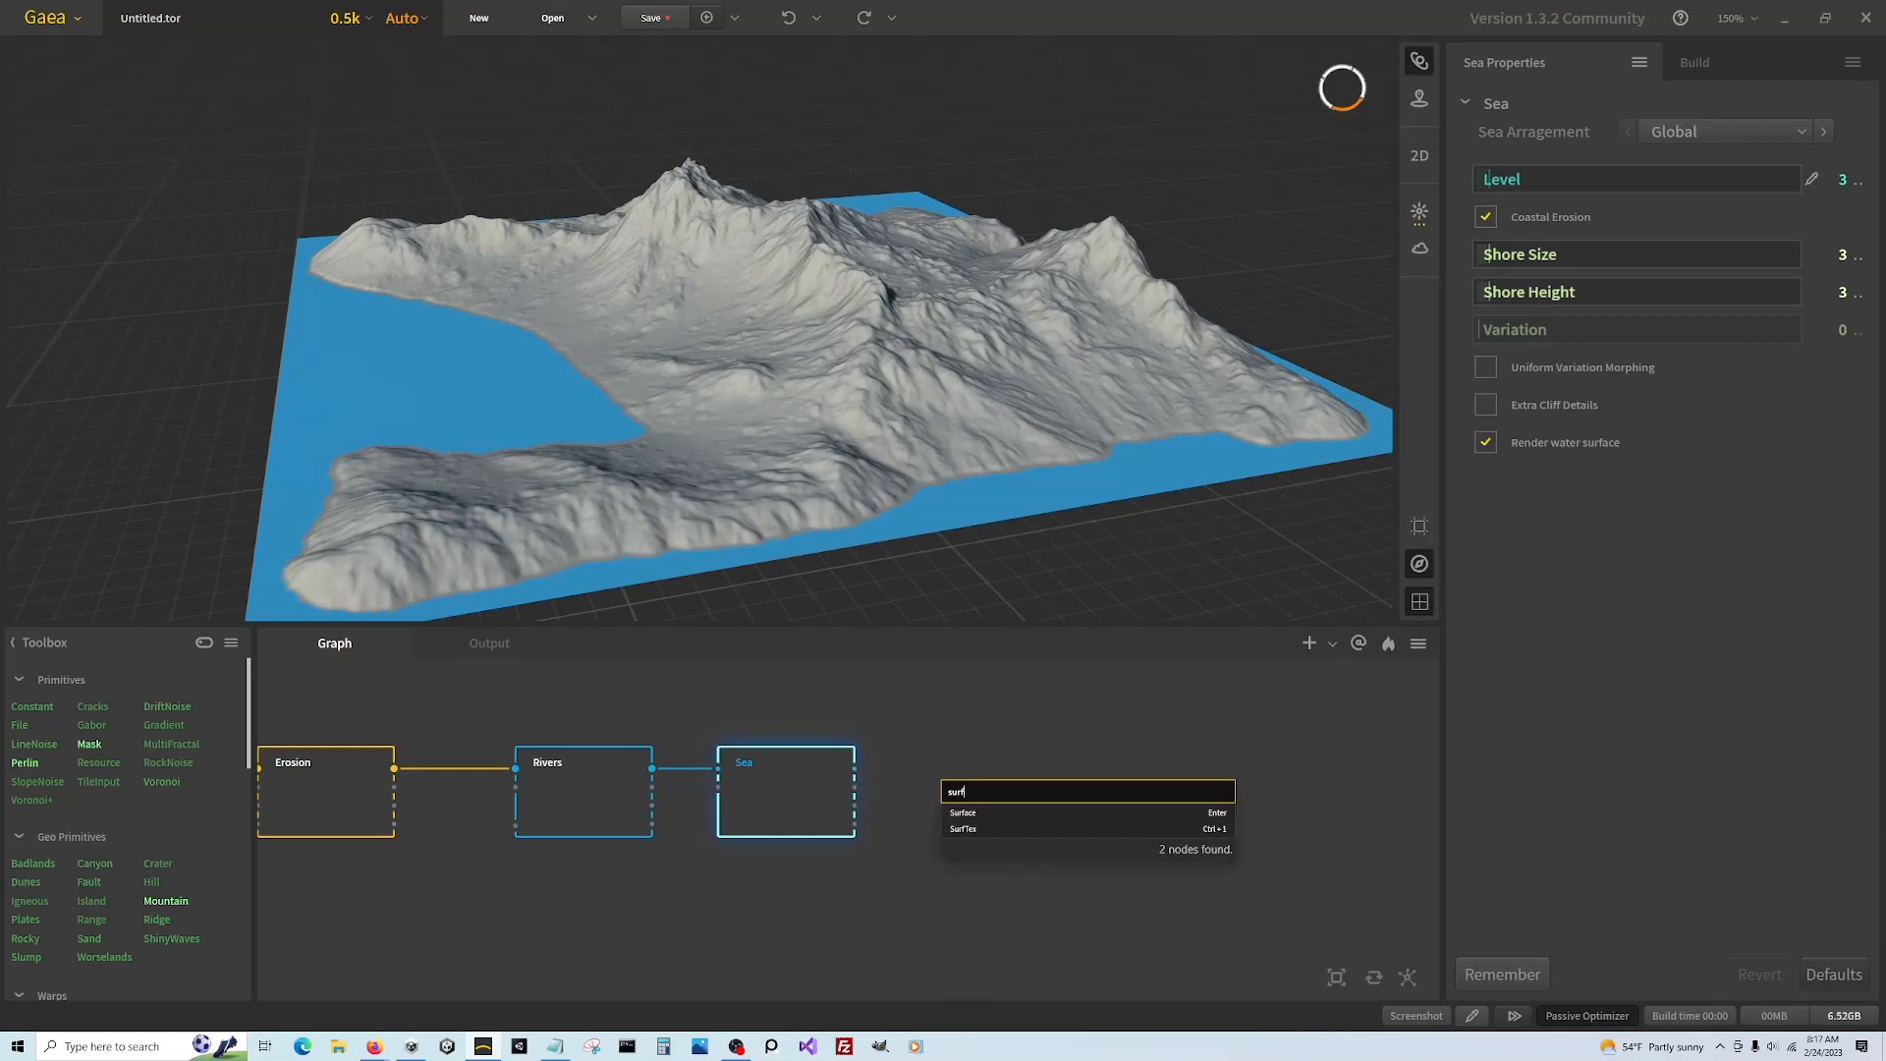
pyautogui.click(959, 812)
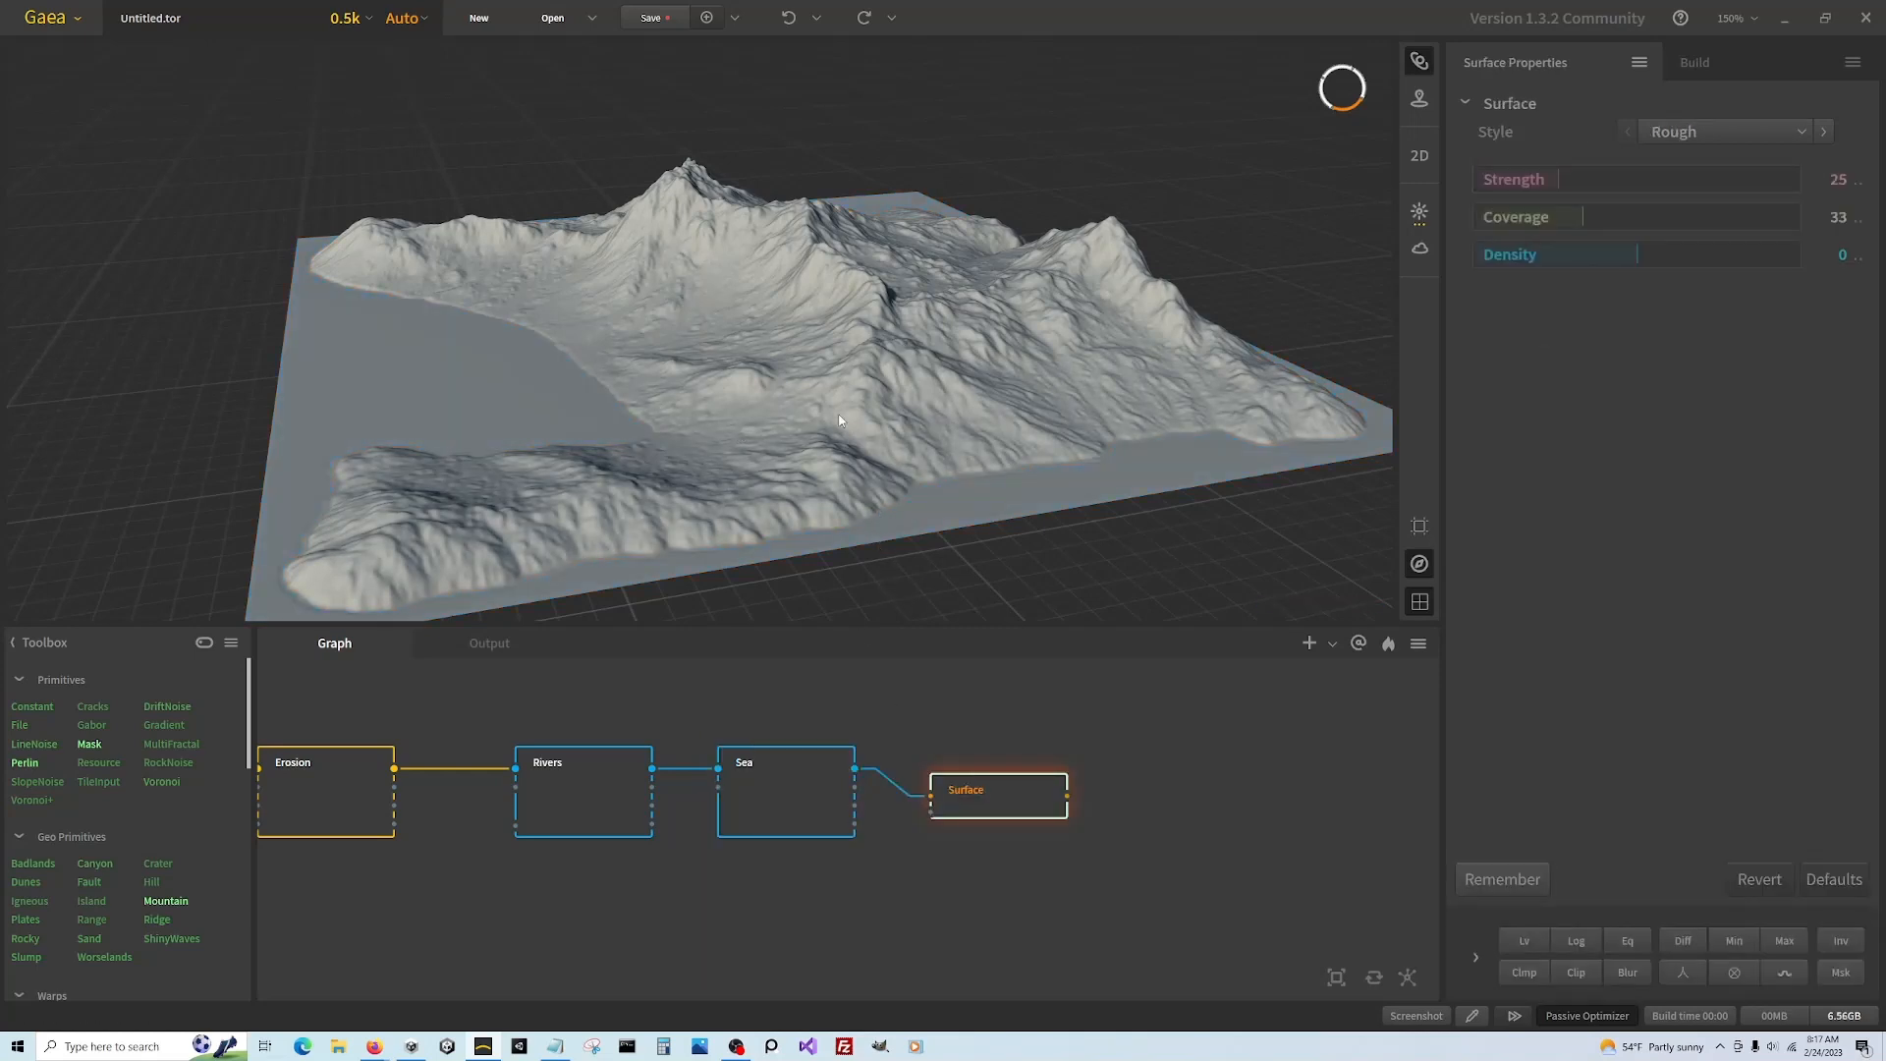
pyautogui.moveTo(833, 405)
pyautogui.mouseDown()
pyautogui.moveTo(796, 412)
pyautogui.moveTo(812, 391)
pyautogui.moveTo(814, 410)
pyautogui.mouseUp()
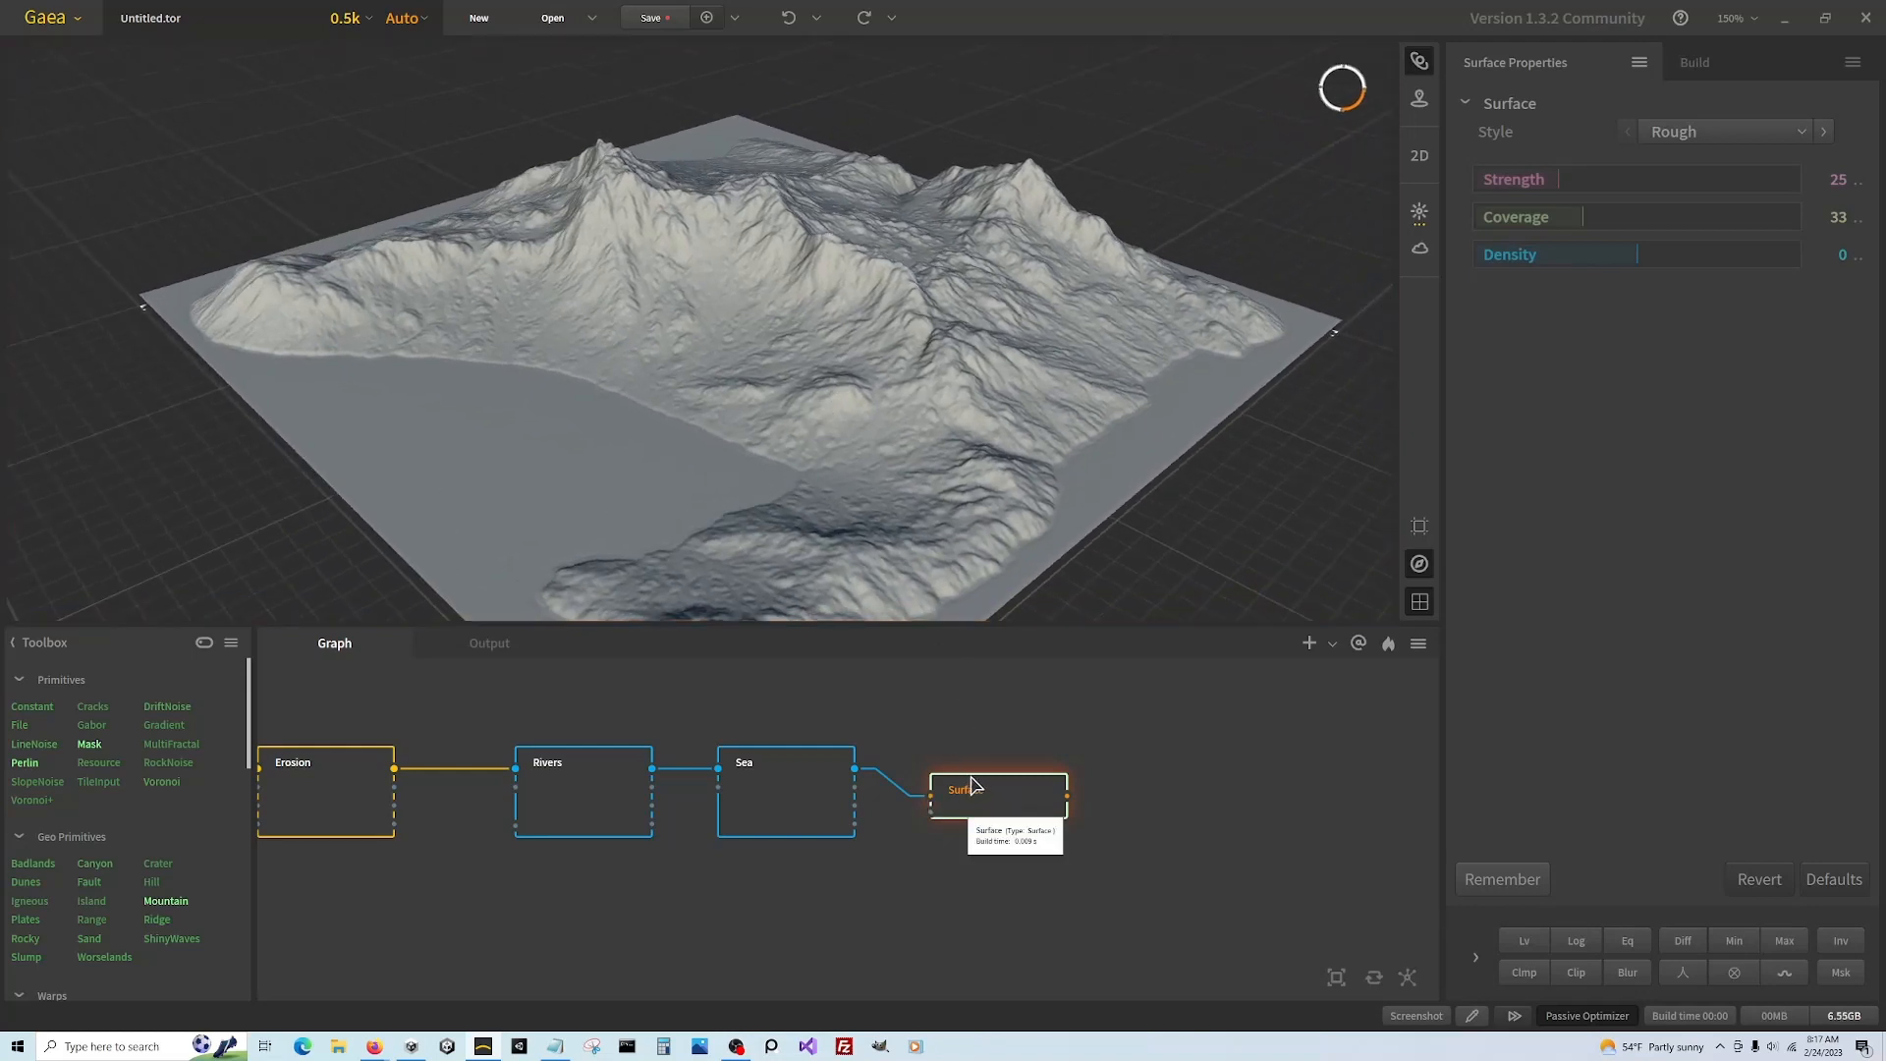
pyautogui.moveTo(970, 786); pyautogui.dragTo(942, 758)
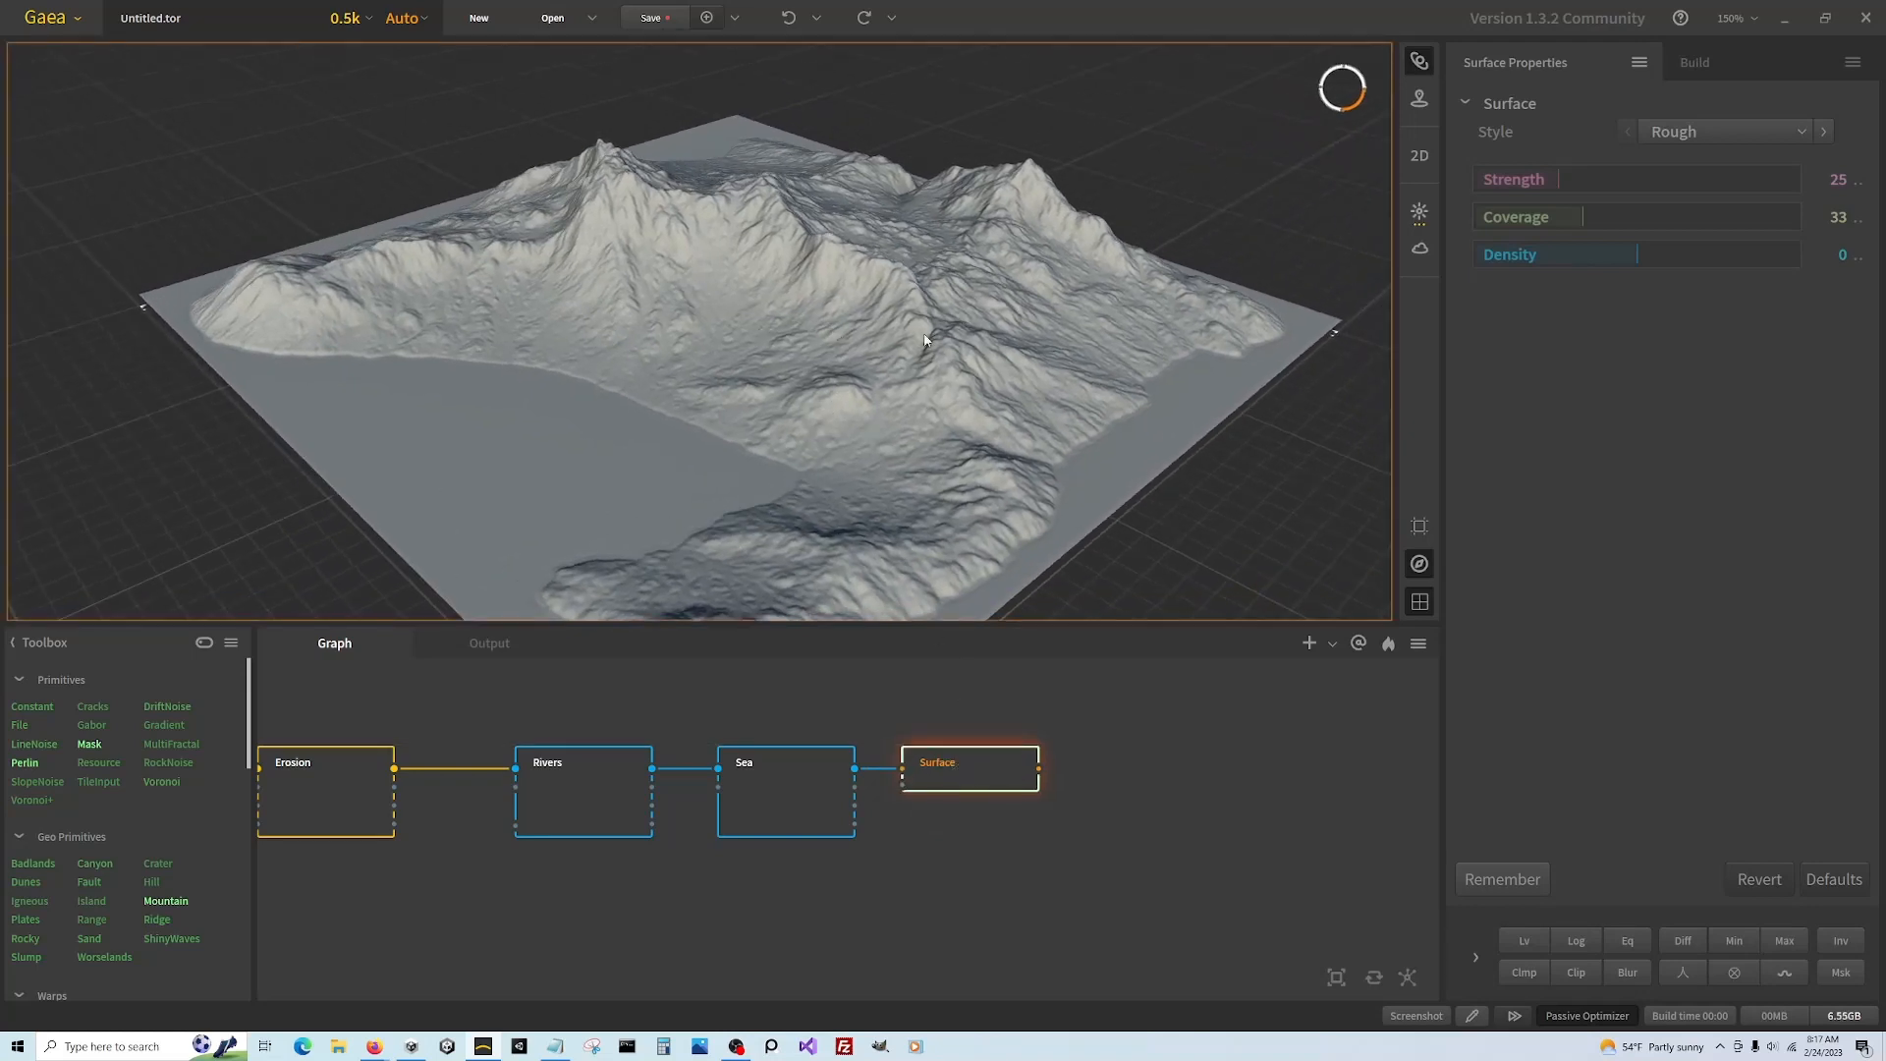
# Compare the Surface output with the Sea output and set the Surface node's Strength to 12
pyautogui.moveTo(924, 339); pyautogui.dragTo(890, 350)
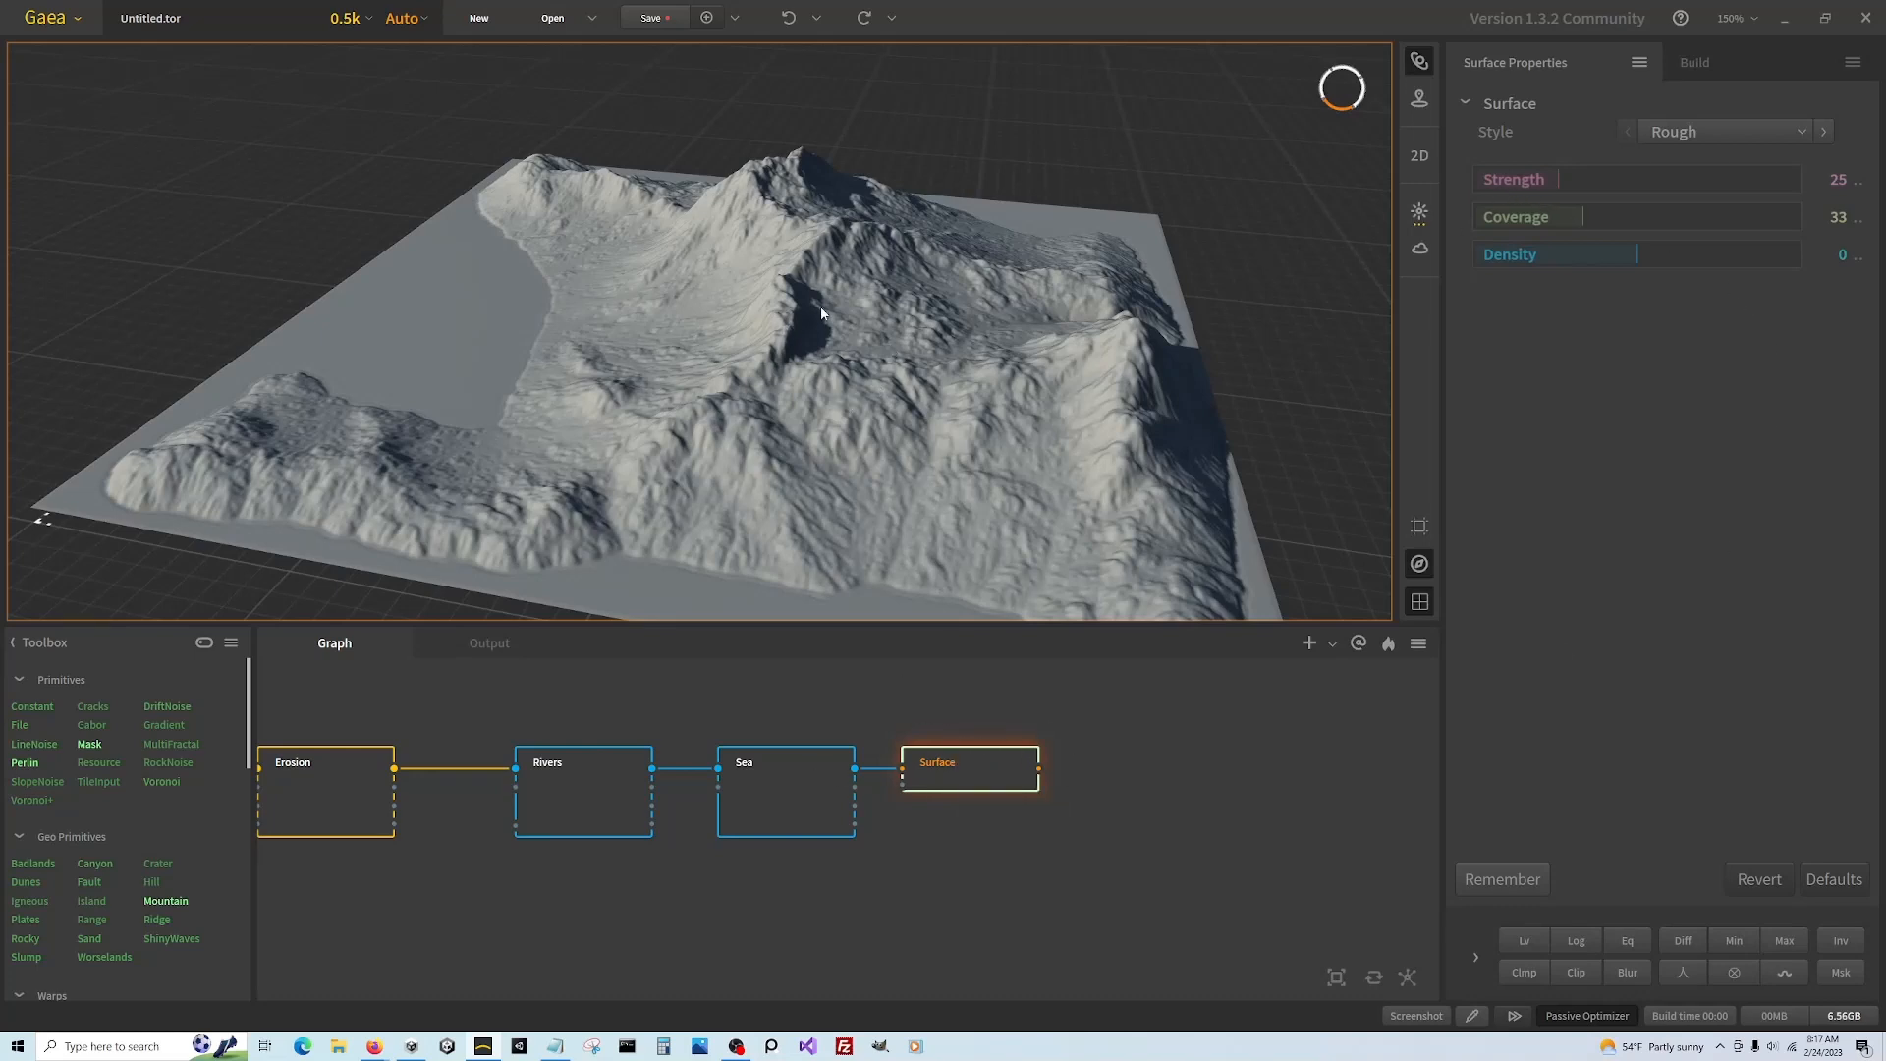
pyautogui.moveTo(822, 312); pyautogui.dragTo(628, 314)
pyautogui.click(796, 830)
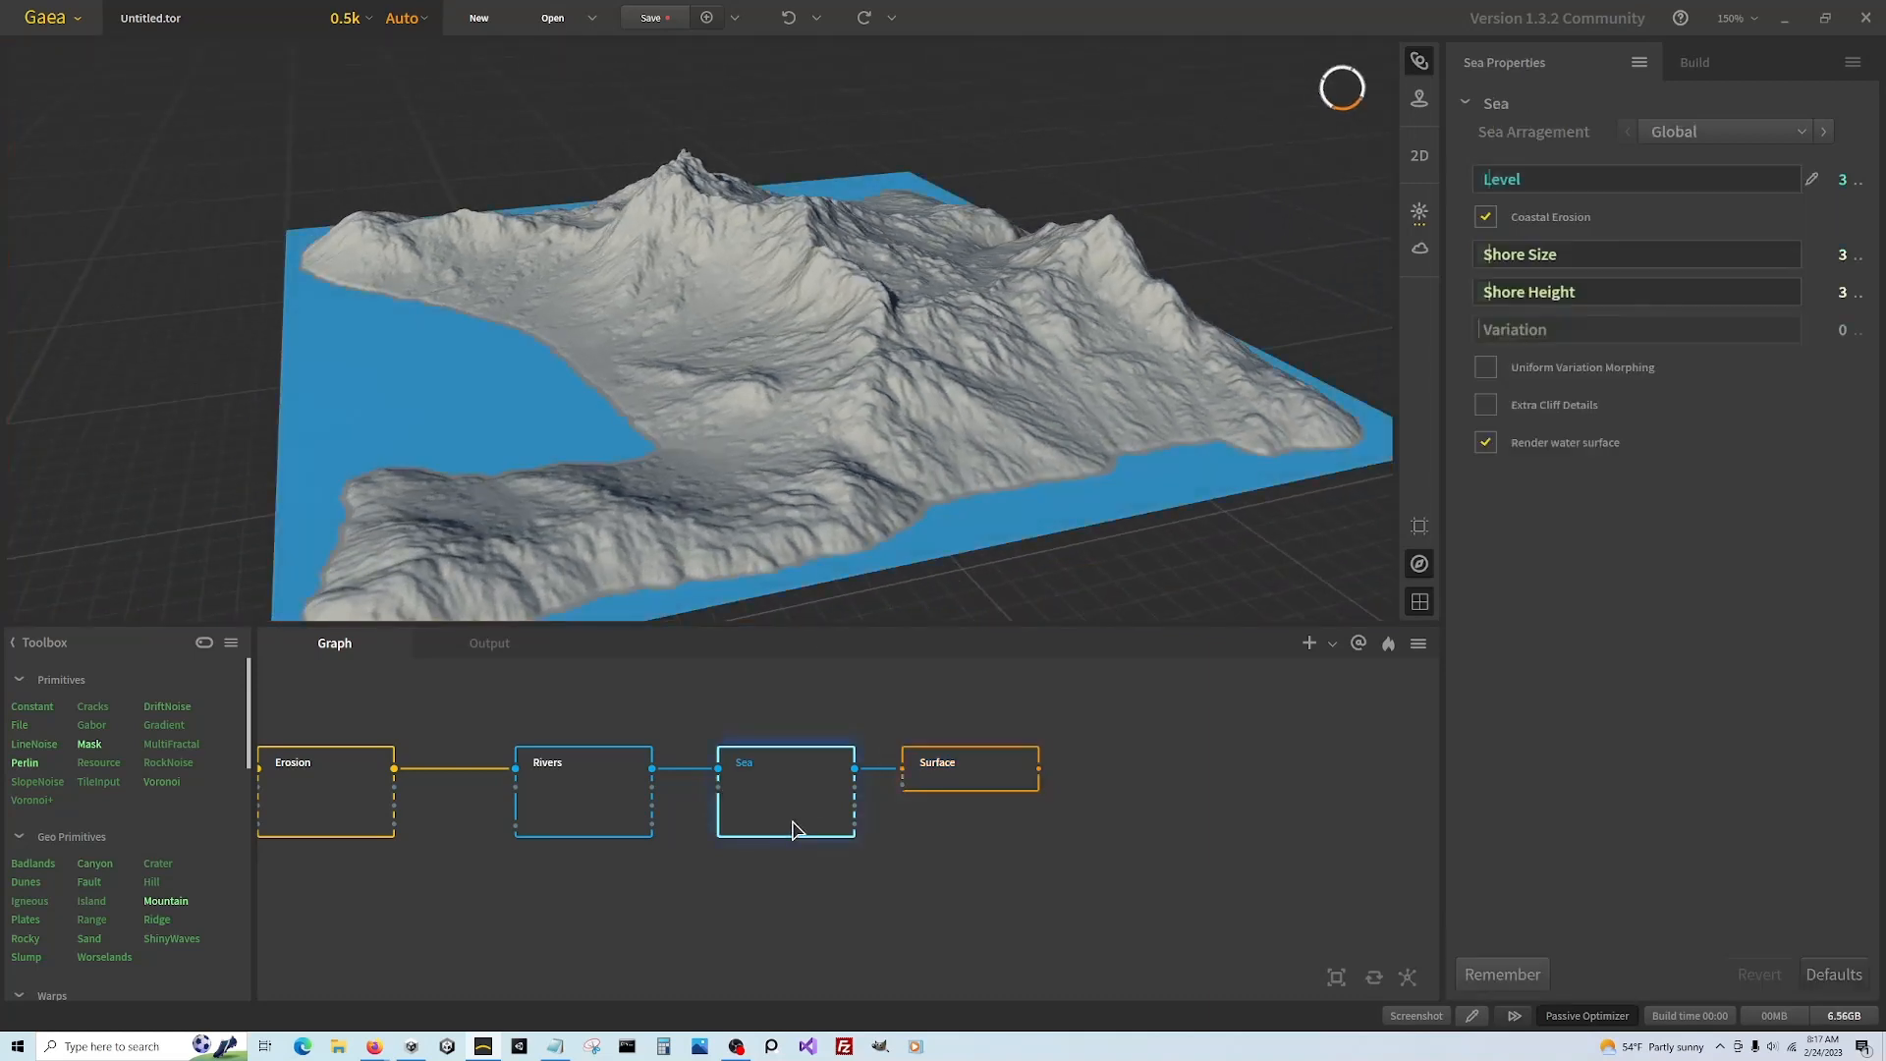
pyautogui.click(969, 771)
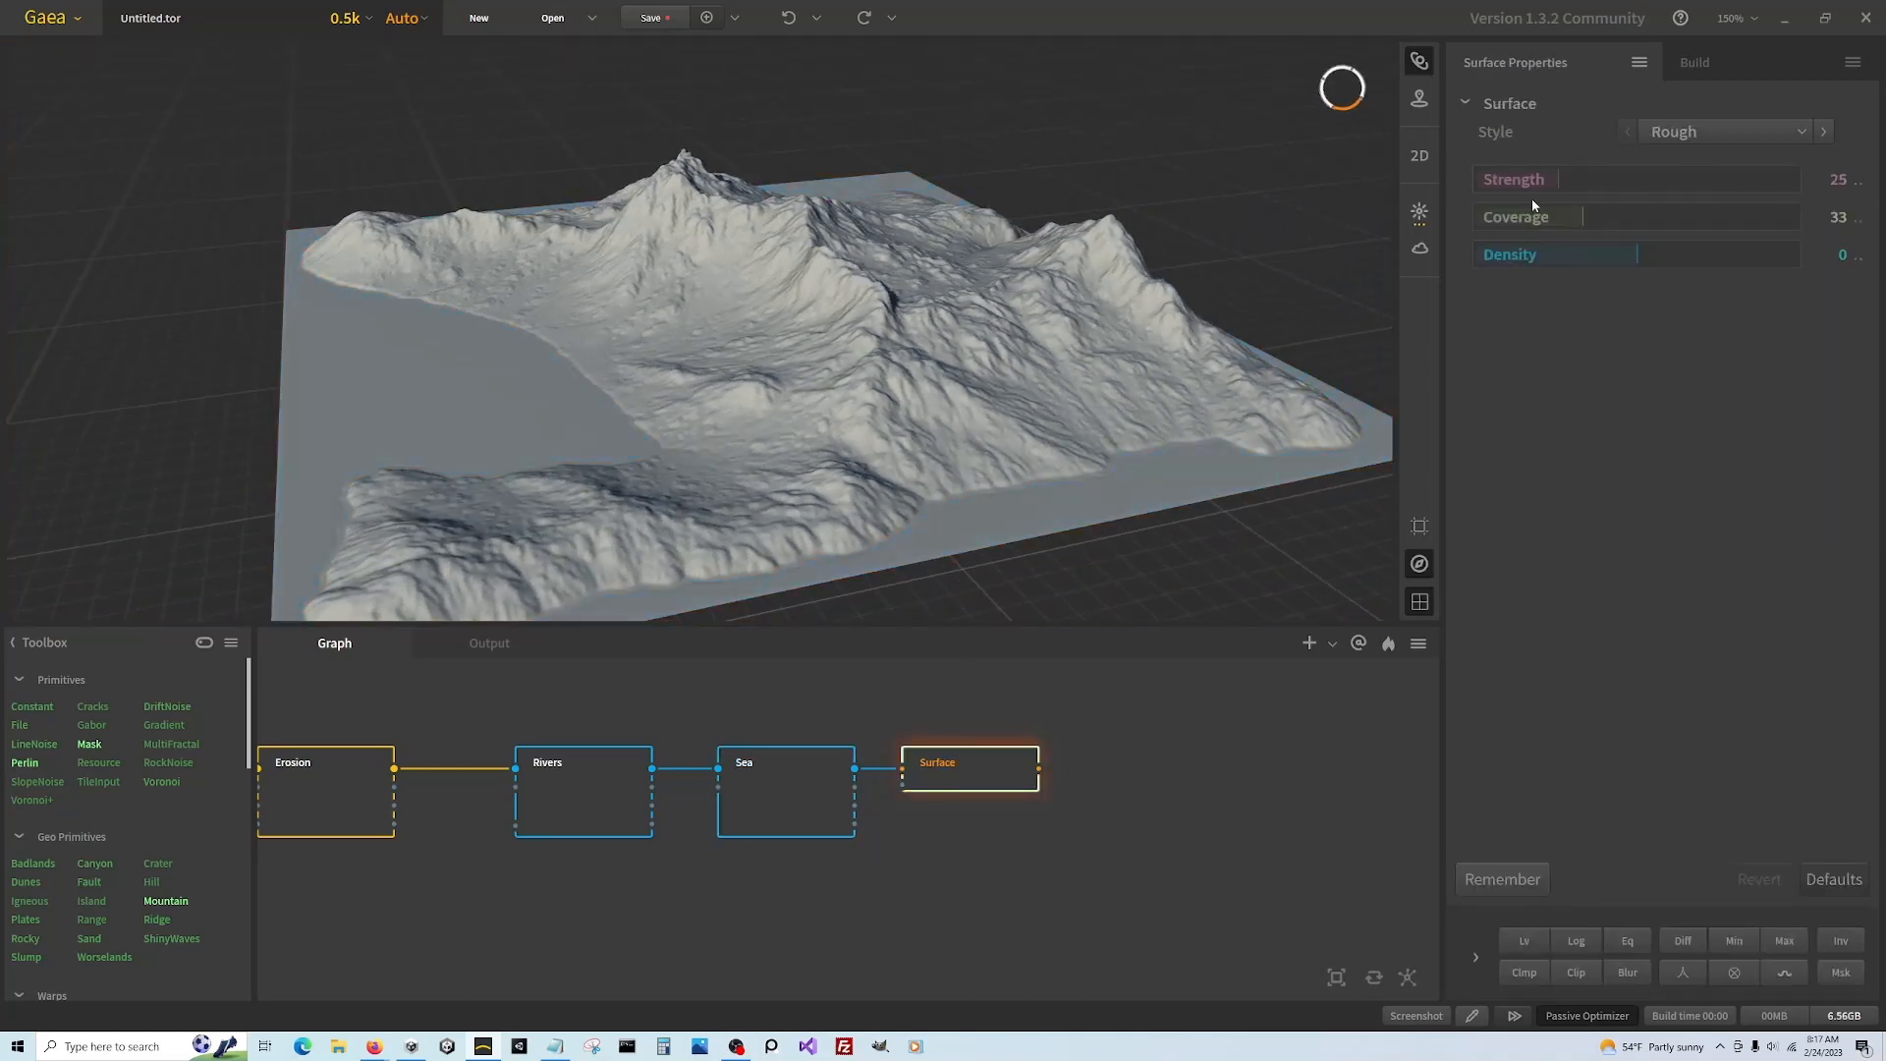
pyautogui.click(1838, 179)
pyautogui.write('12')
pyautogui.press('Return')
# Raise the preview resolution to 1k and inspect the rebuilt terrain in finer detail
pyautogui.click(352, 22)
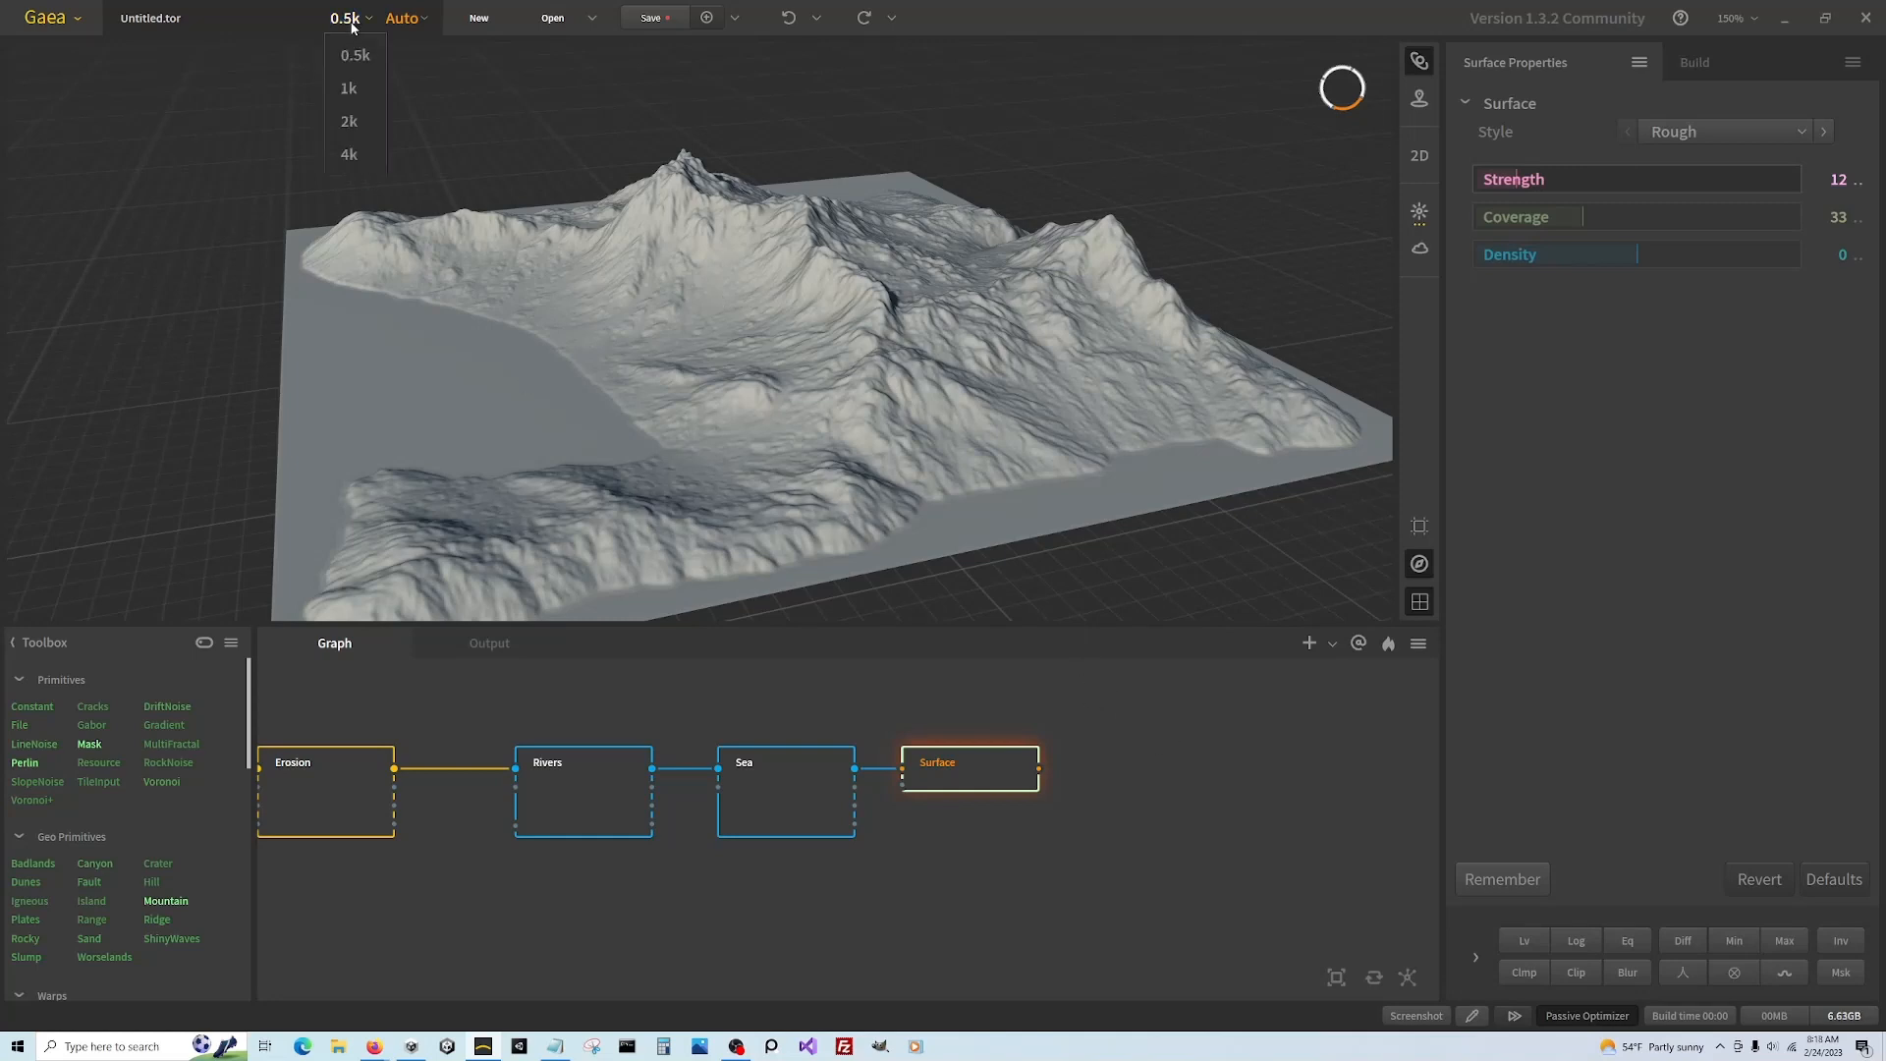
pyautogui.click(350, 91)
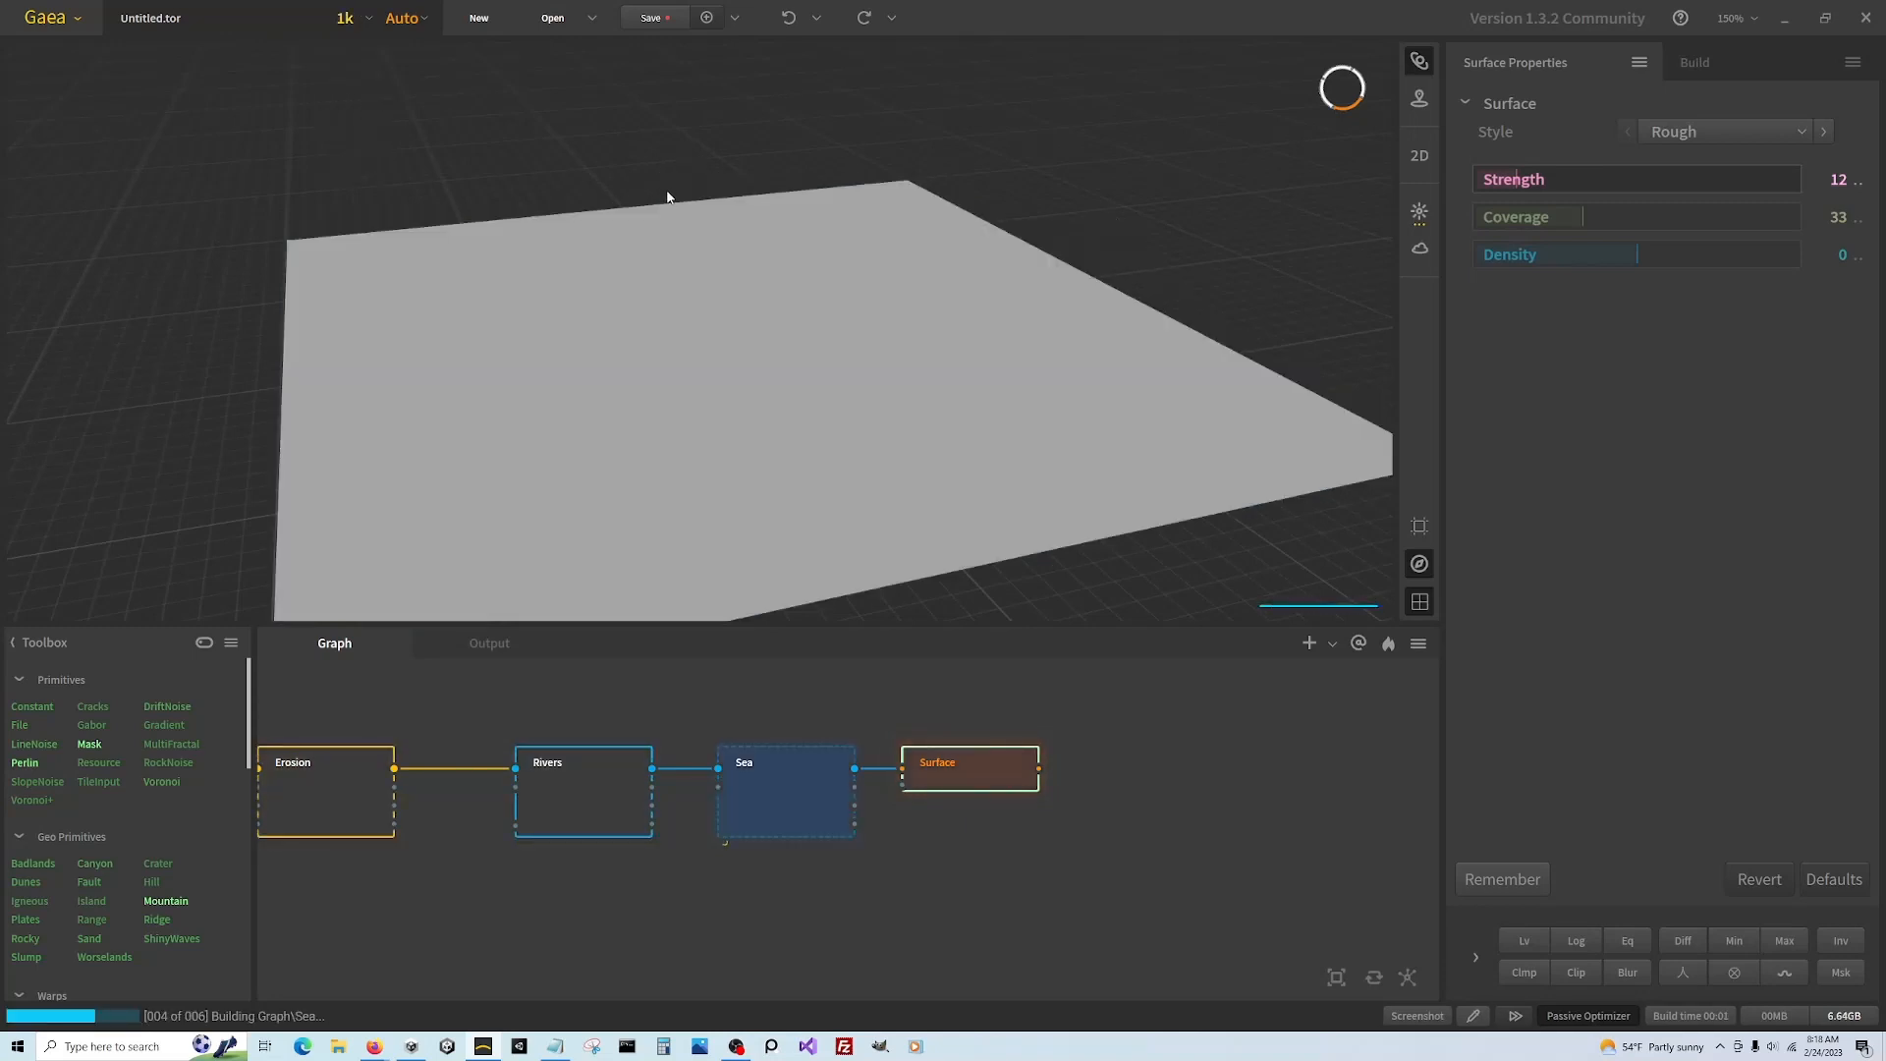
pyautogui.moveTo(828, 335); pyautogui.dragTo(672, 292)
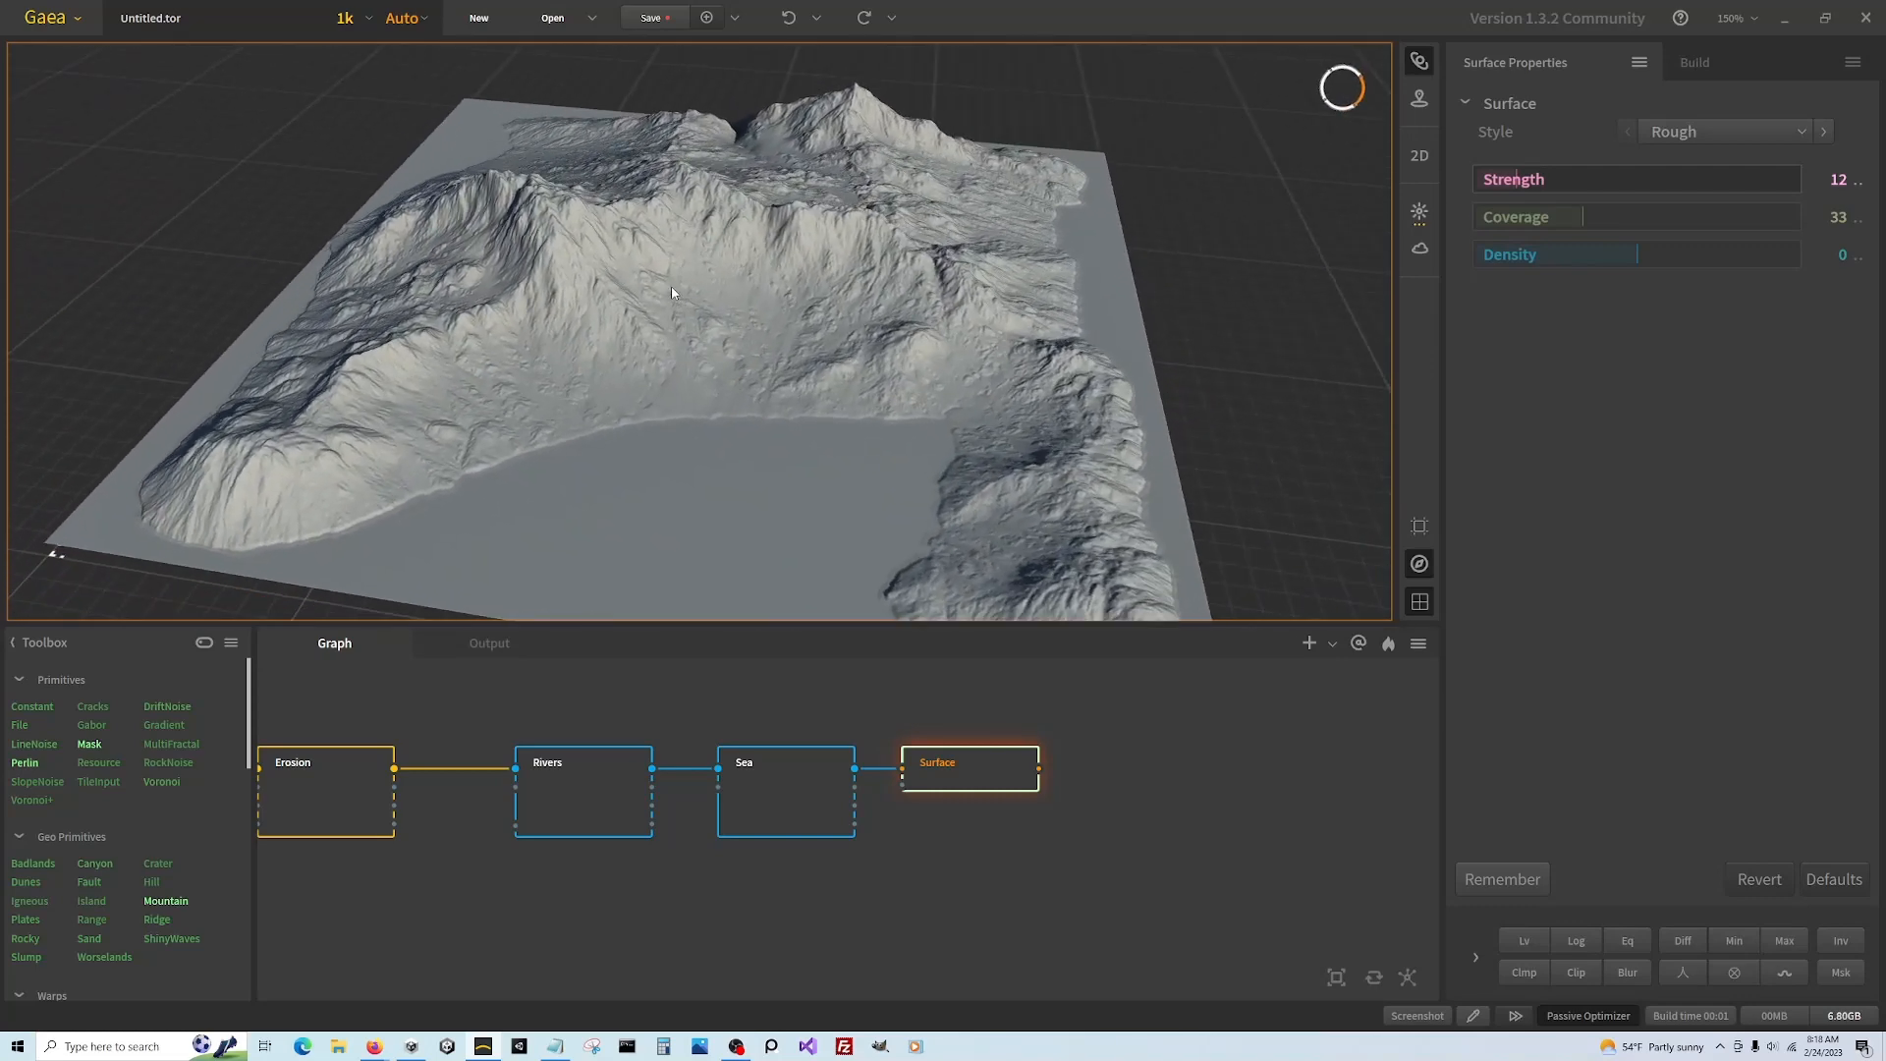
pyautogui.moveTo(845, 394); pyautogui.dragTo(772, 422)
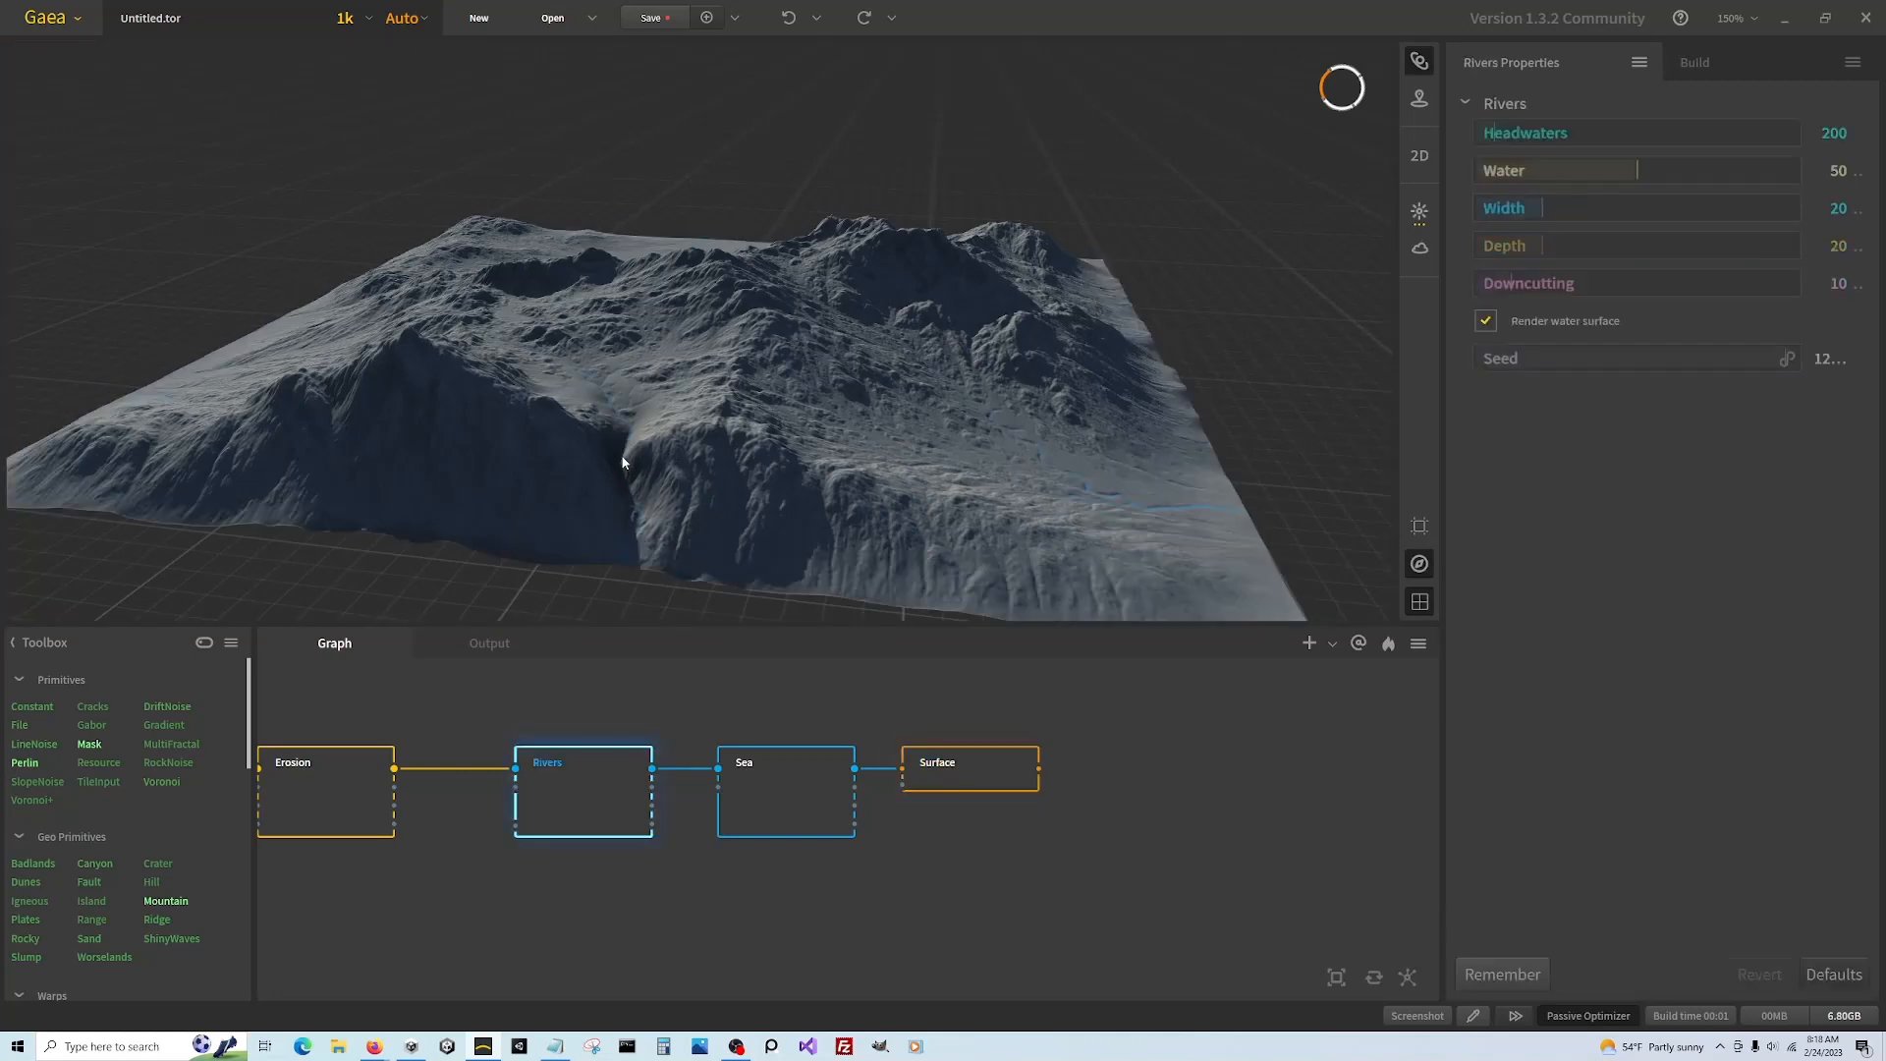
# Randomize the Rivers node's Seed three times and inspect the new river courses on the terrain
pyautogui.click(1790, 359)
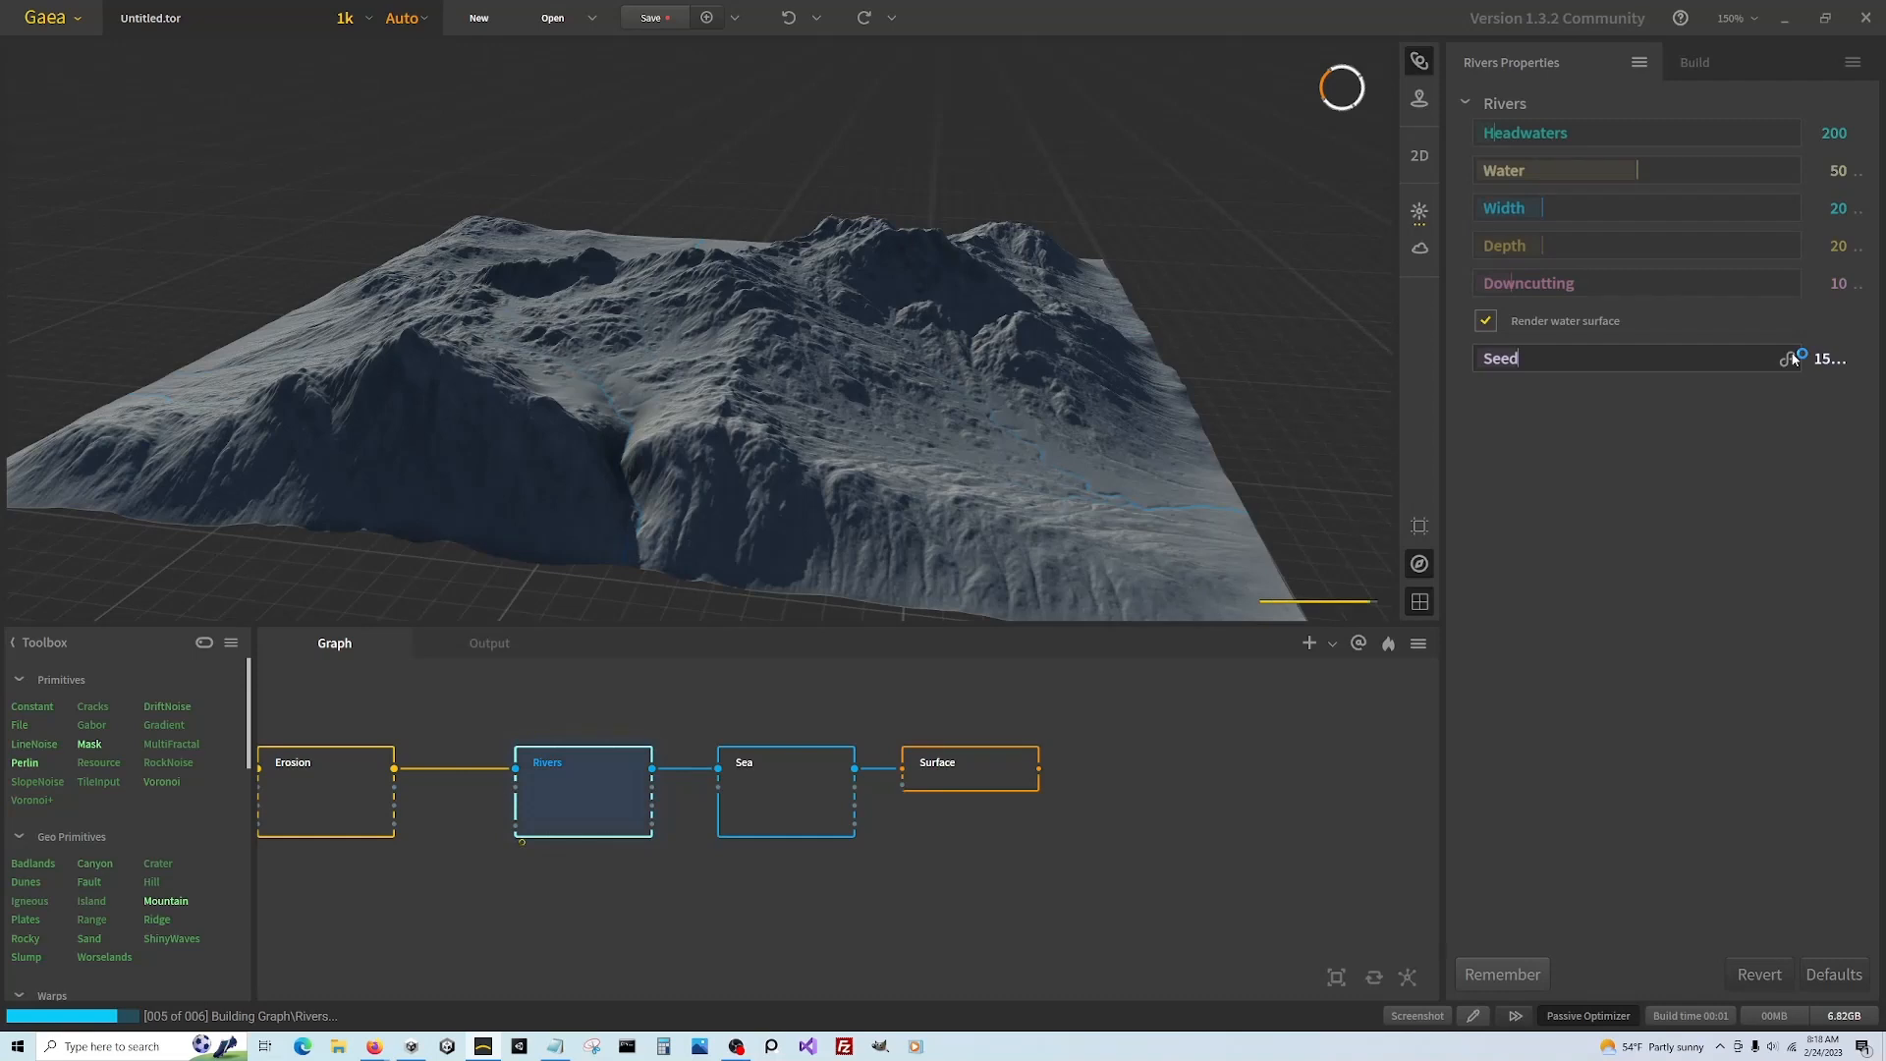
pyautogui.click(1789, 360)
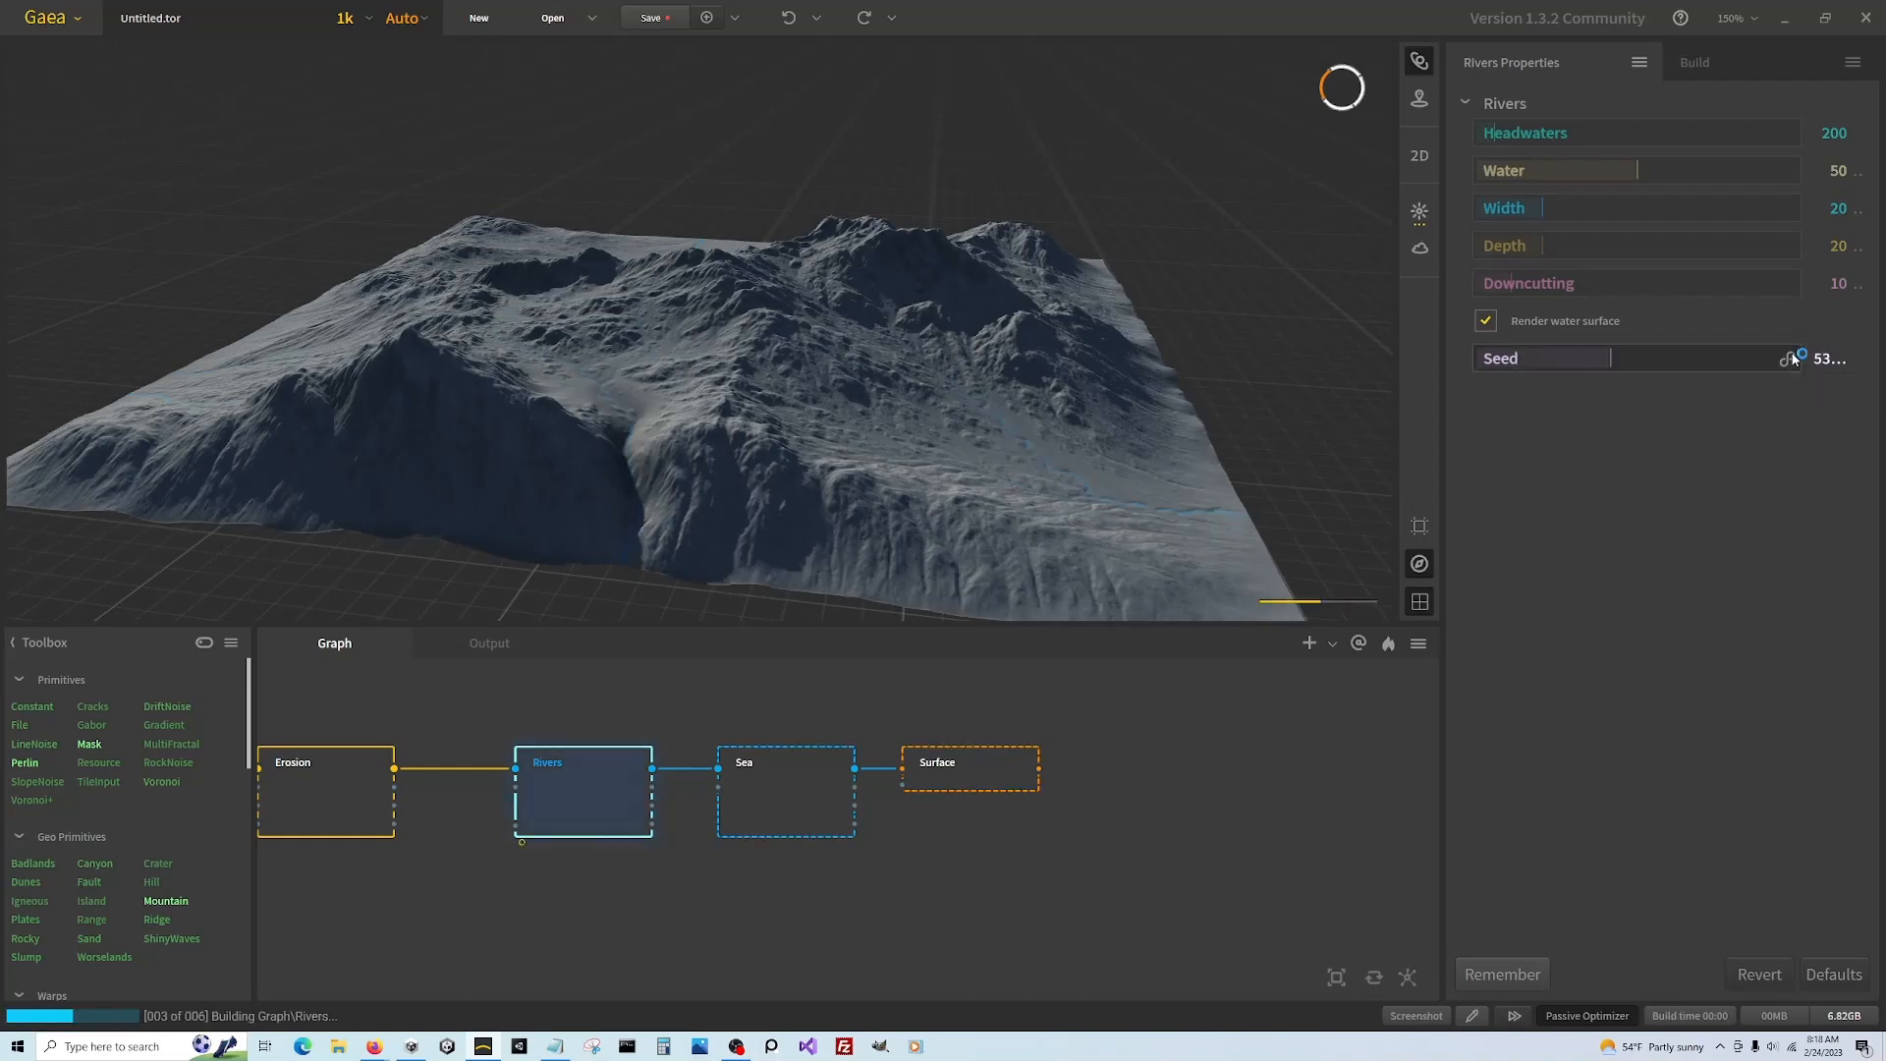
pyautogui.click(1790, 359)
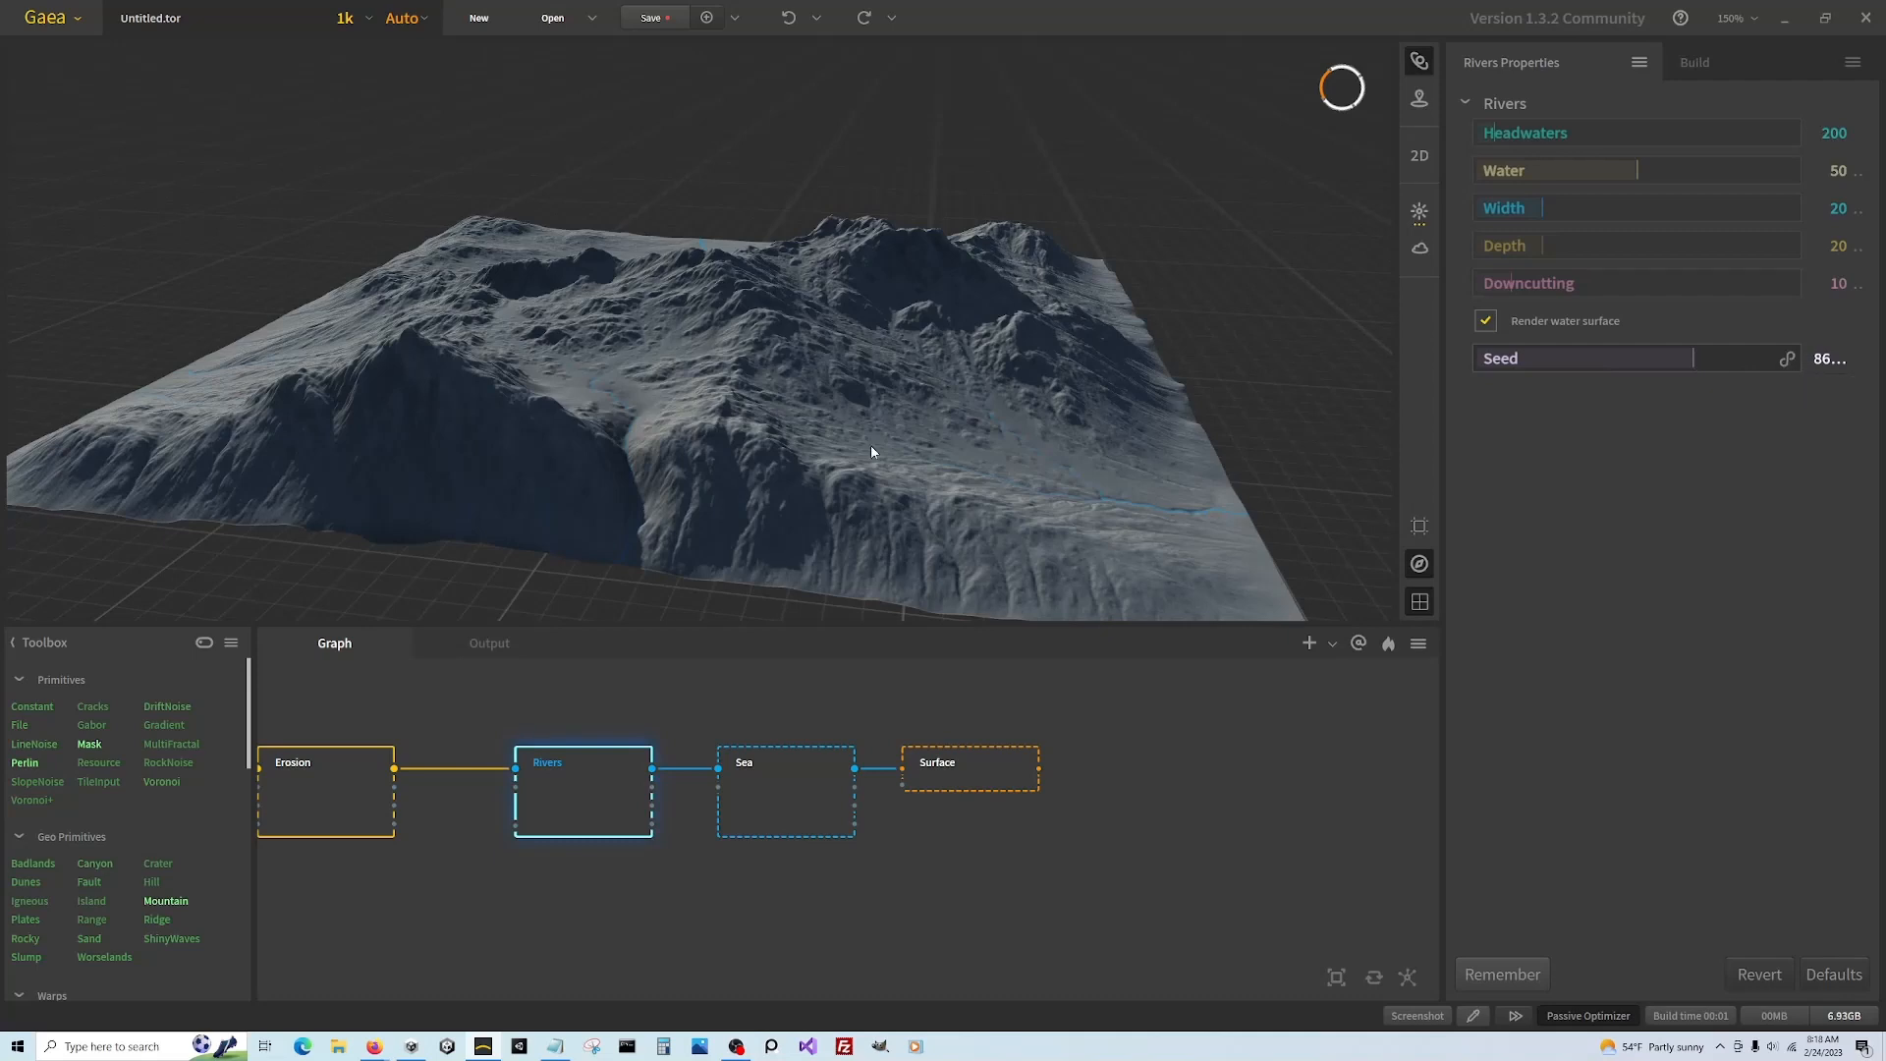
pyautogui.moveTo(849, 453); pyautogui.dragTo(721, 418)
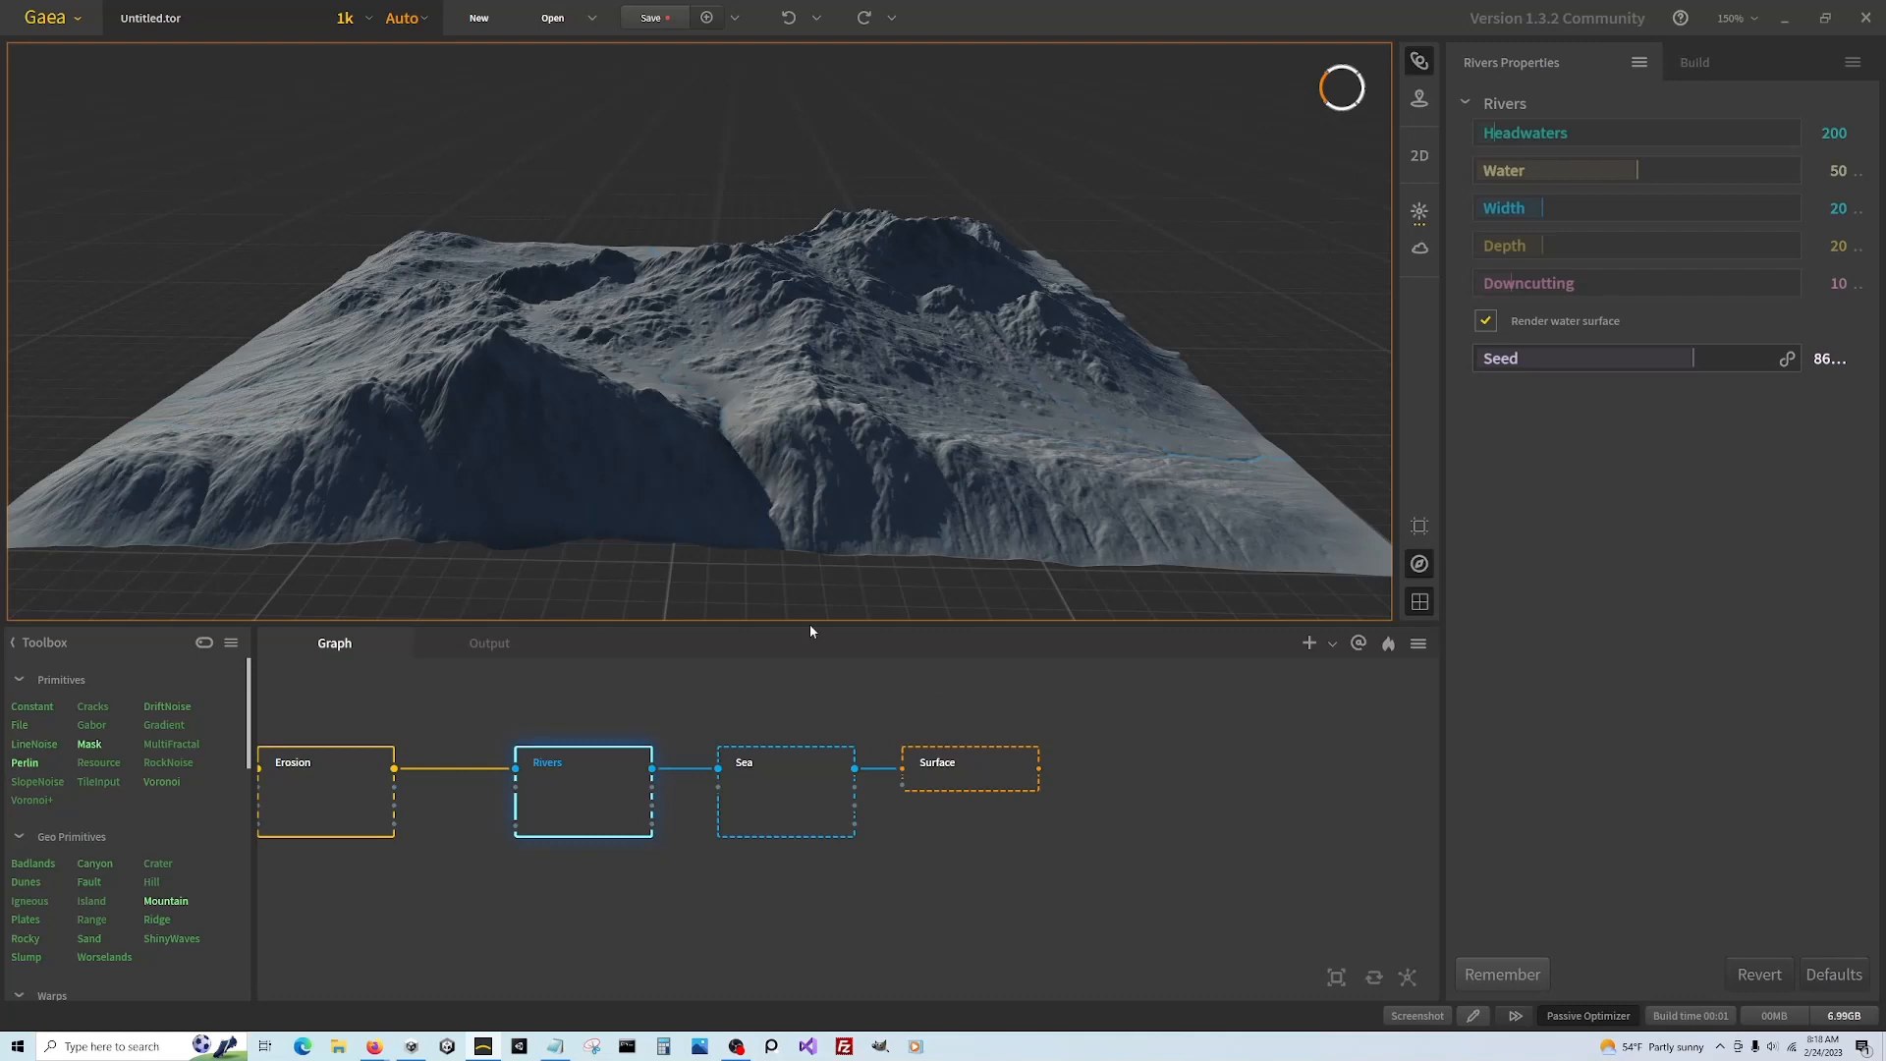
# Preview the finished Surface terrain from the bay side and pin the Surface node as the underlay
pyautogui.click(983, 770)
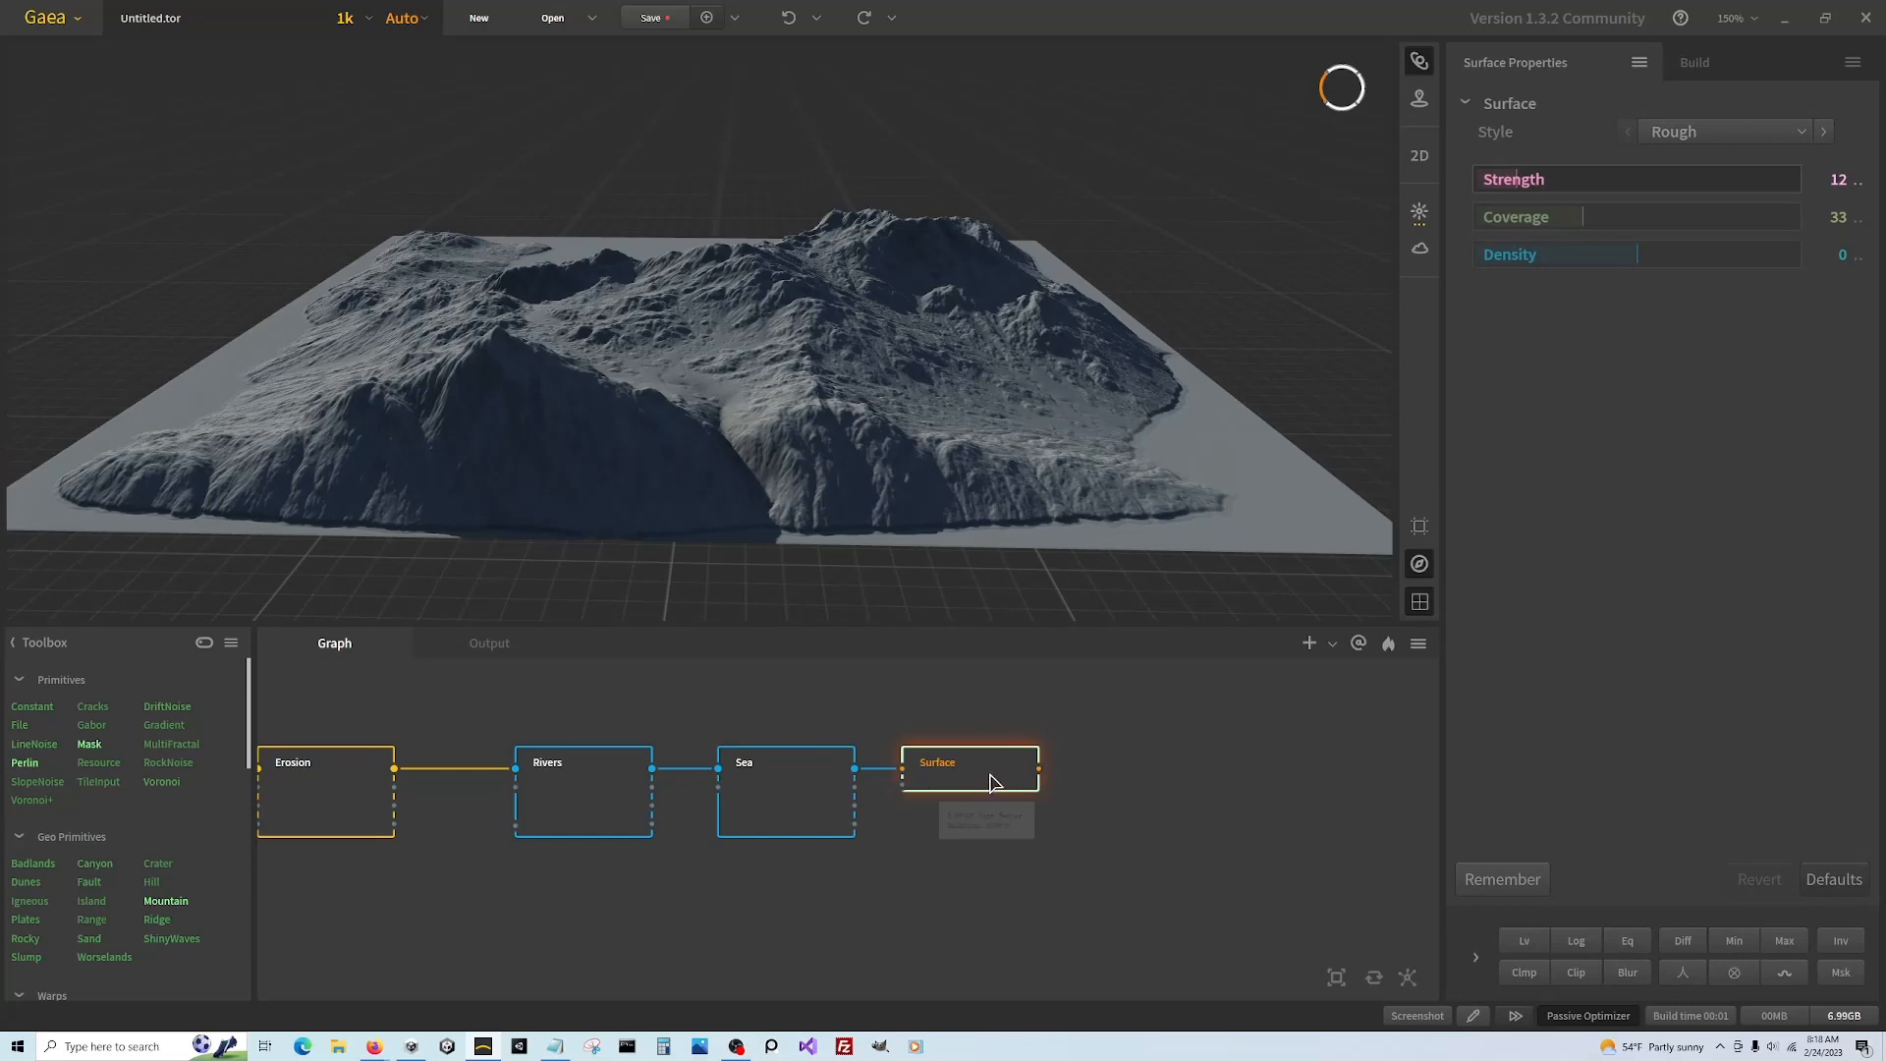
pyautogui.moveTo(898, 479); pyautogui.dragTo(823, 515)
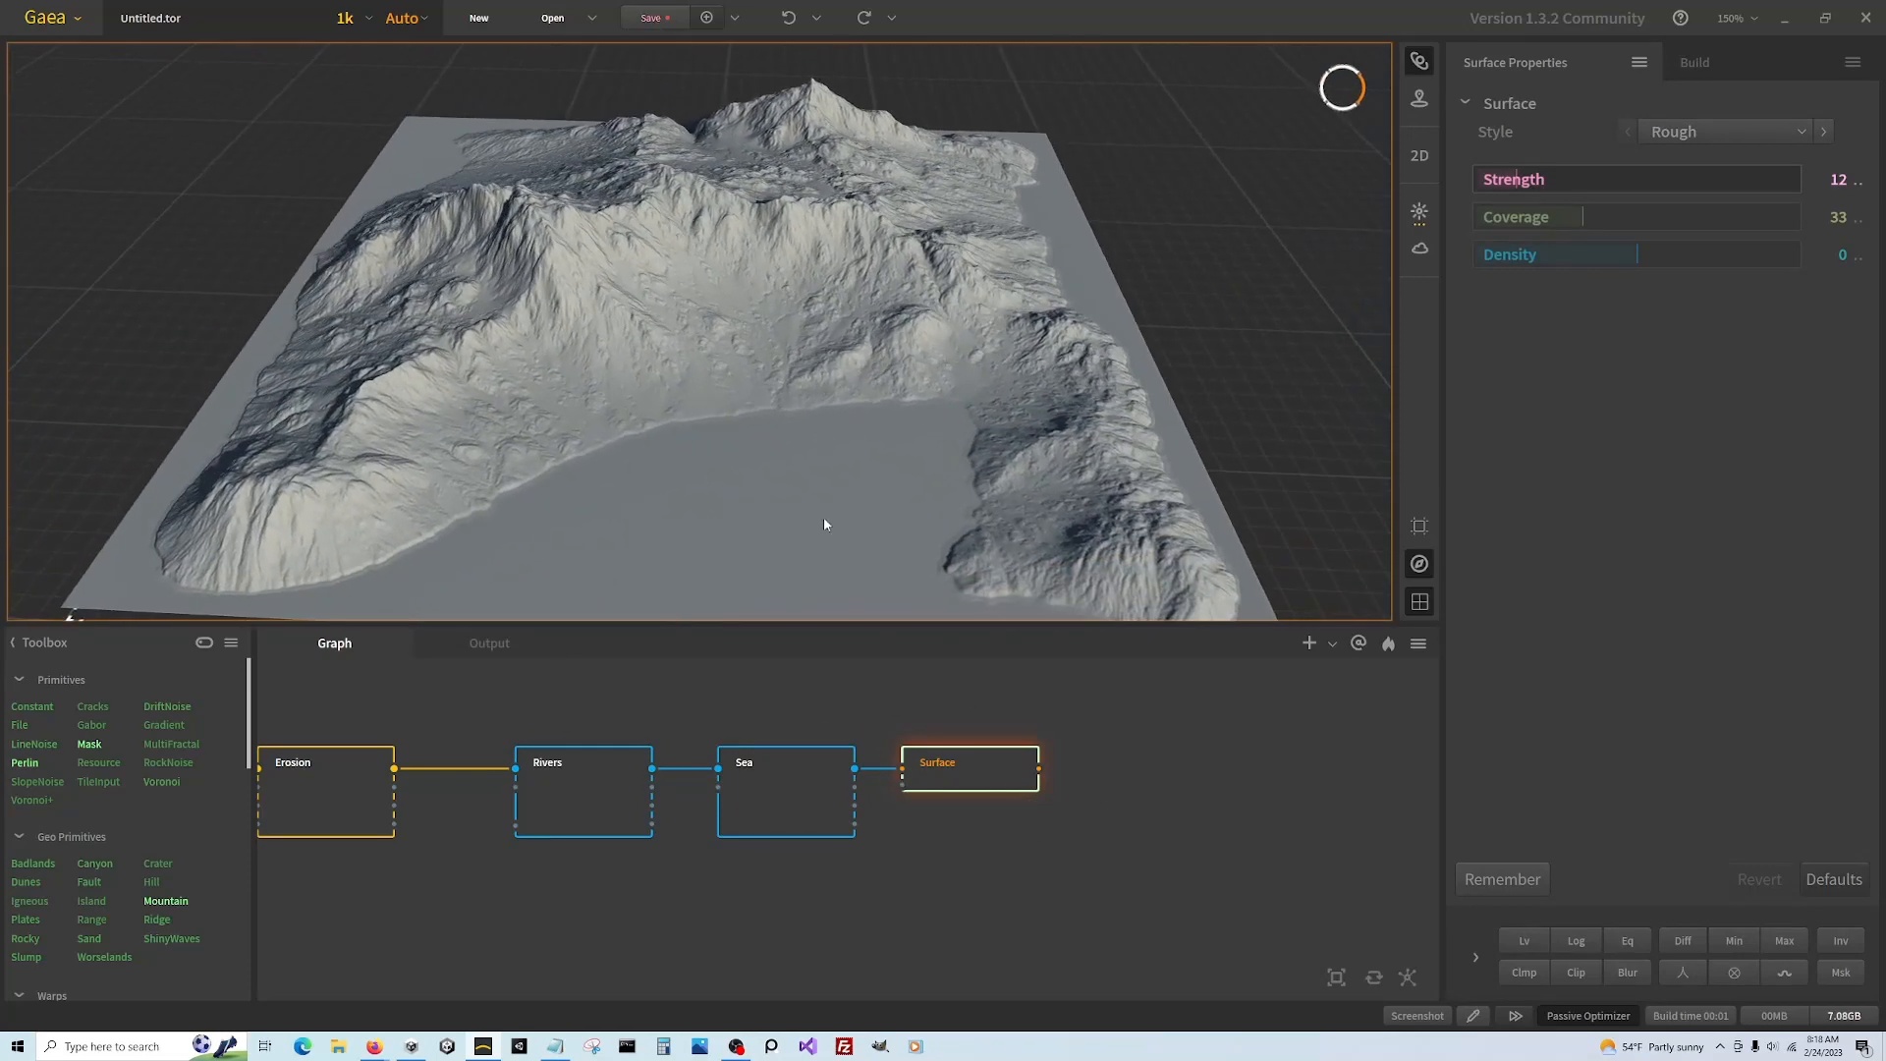
pyautogui.rightClick(958, 777)
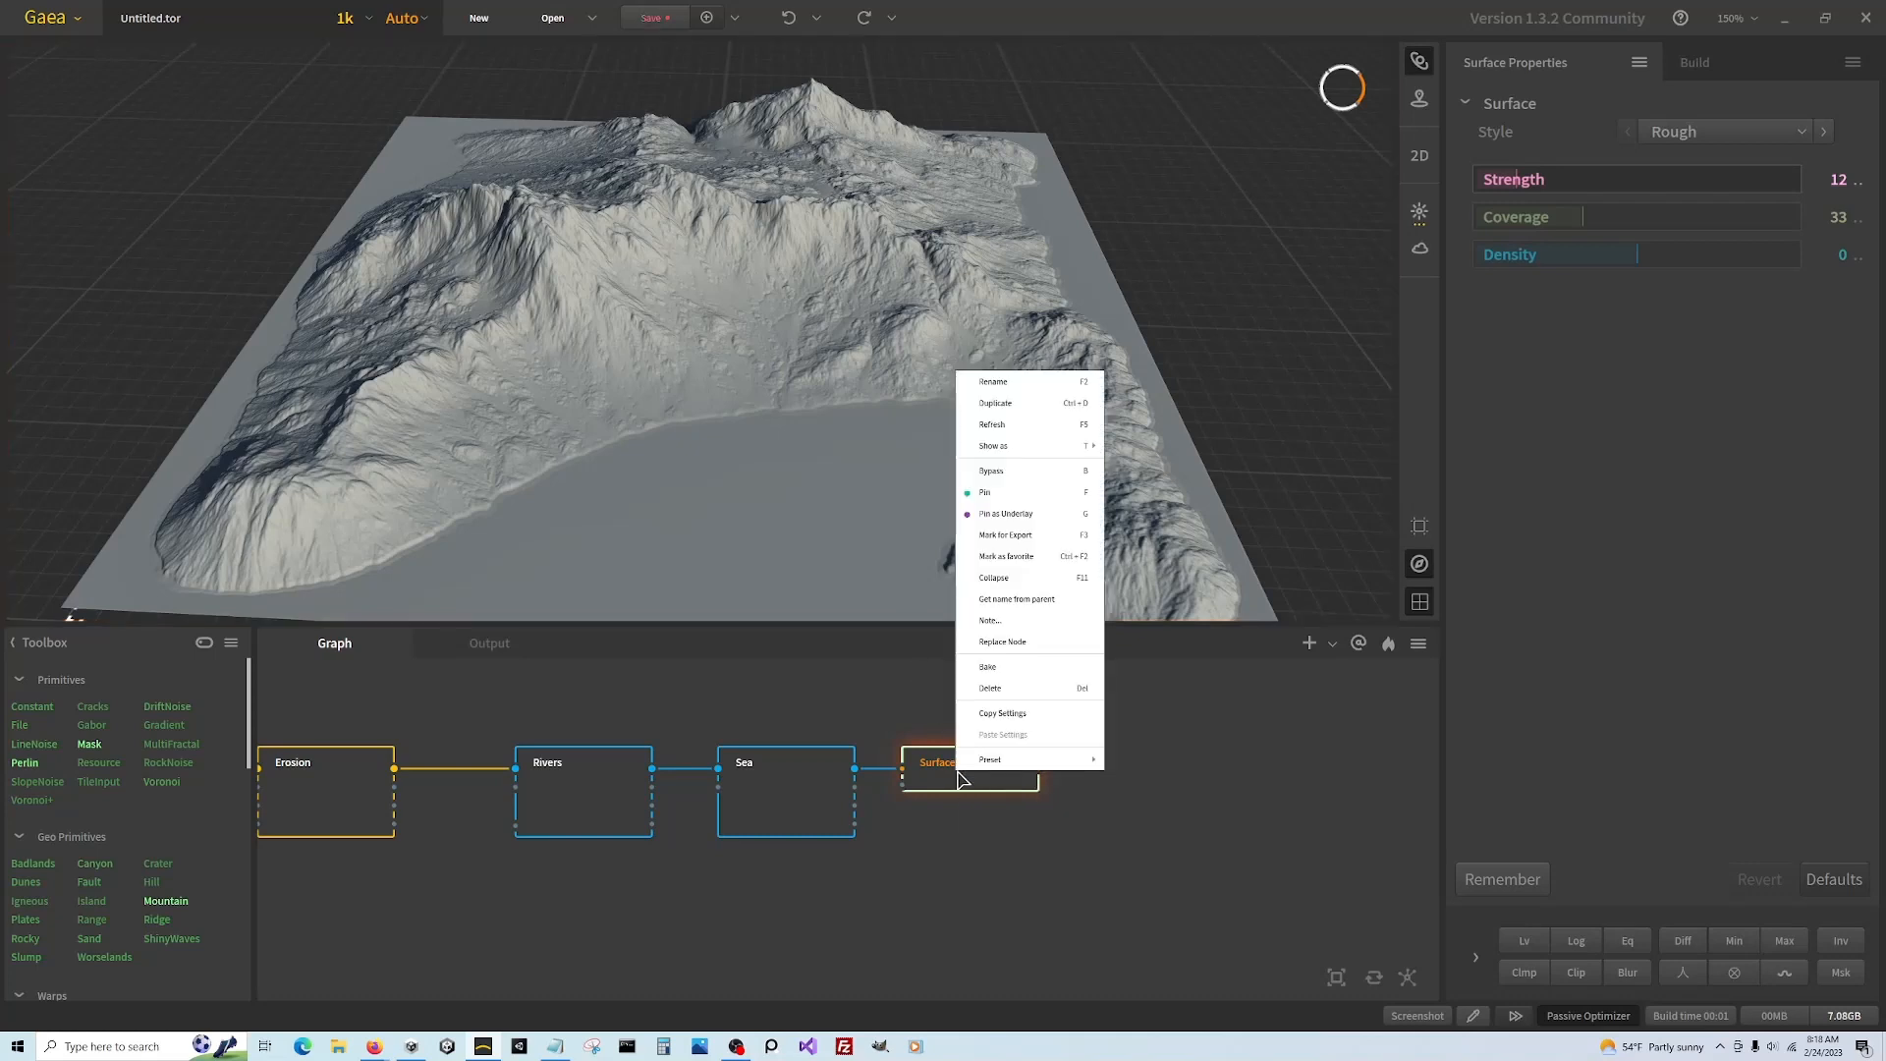
pyautogui.click(1022, 513)
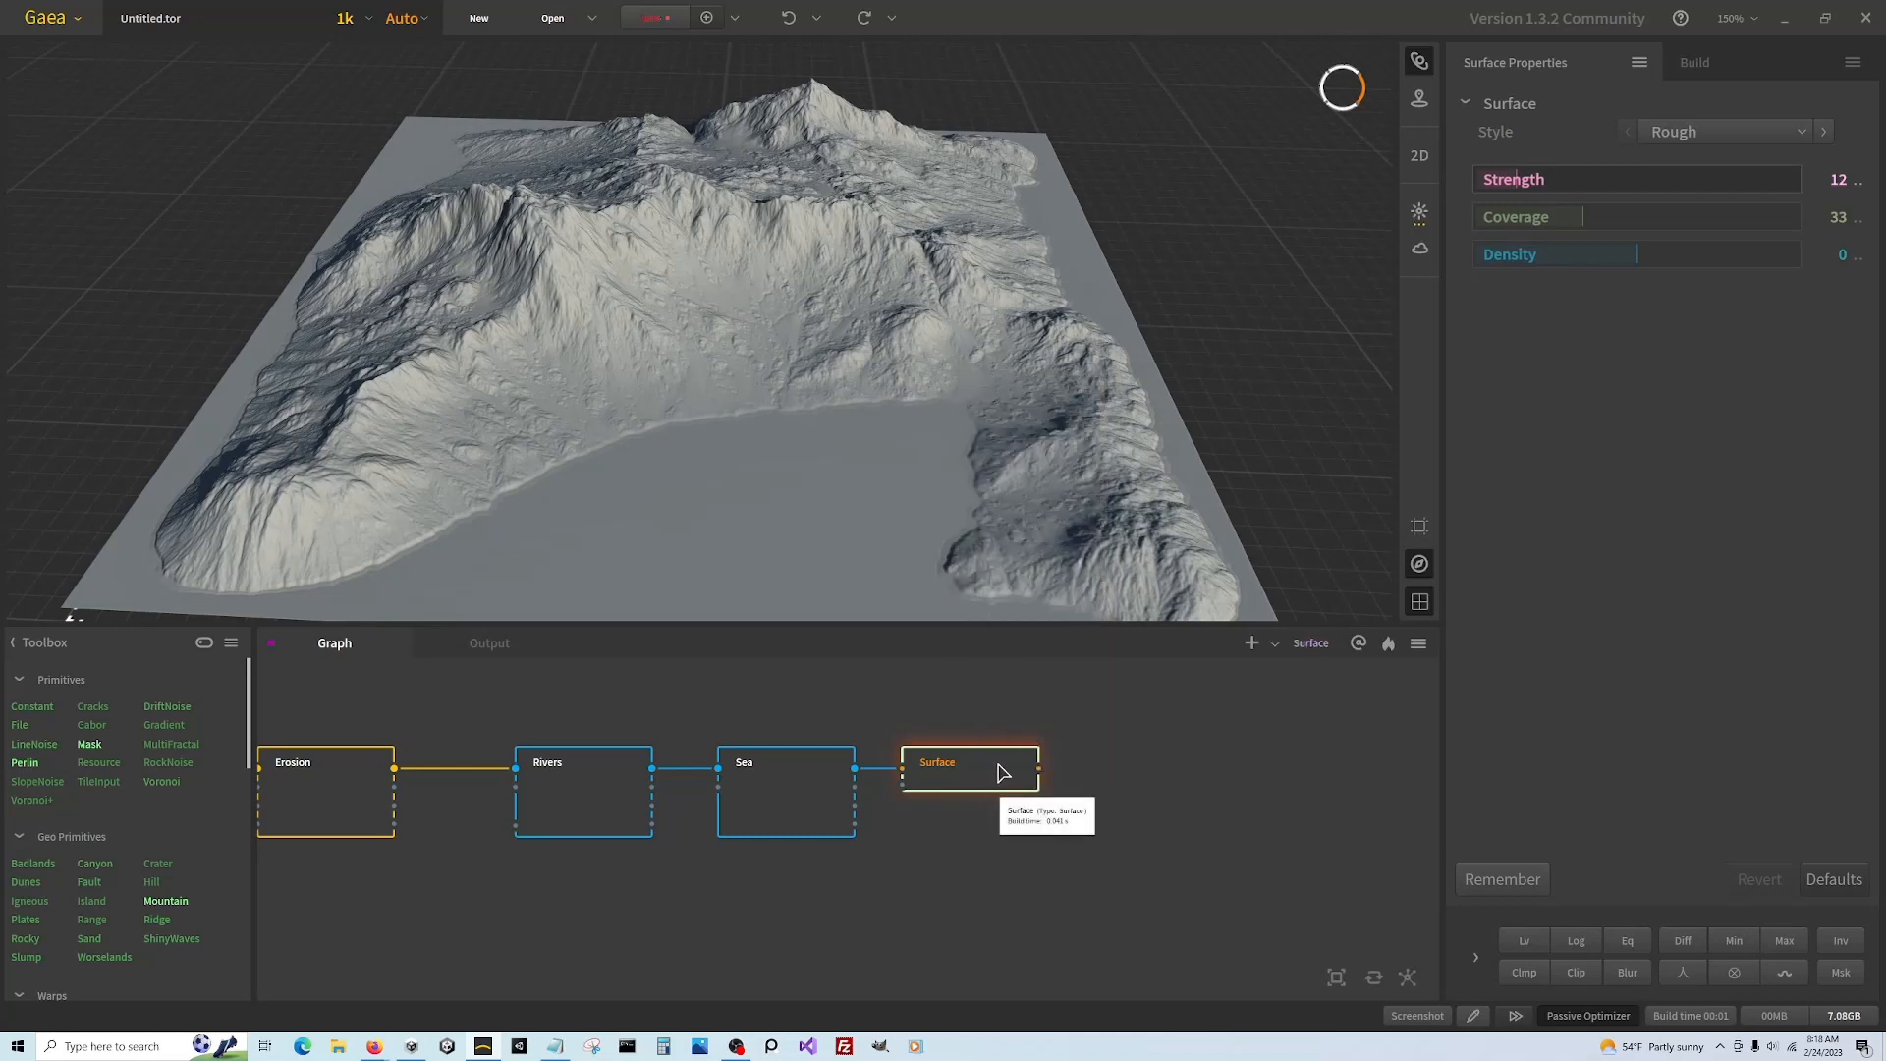
# Add a Texture node fed by the Surface node's output
pyautogui.scroll(-2, 575, 784)
pyautogui.scroll(3, 887, 785)
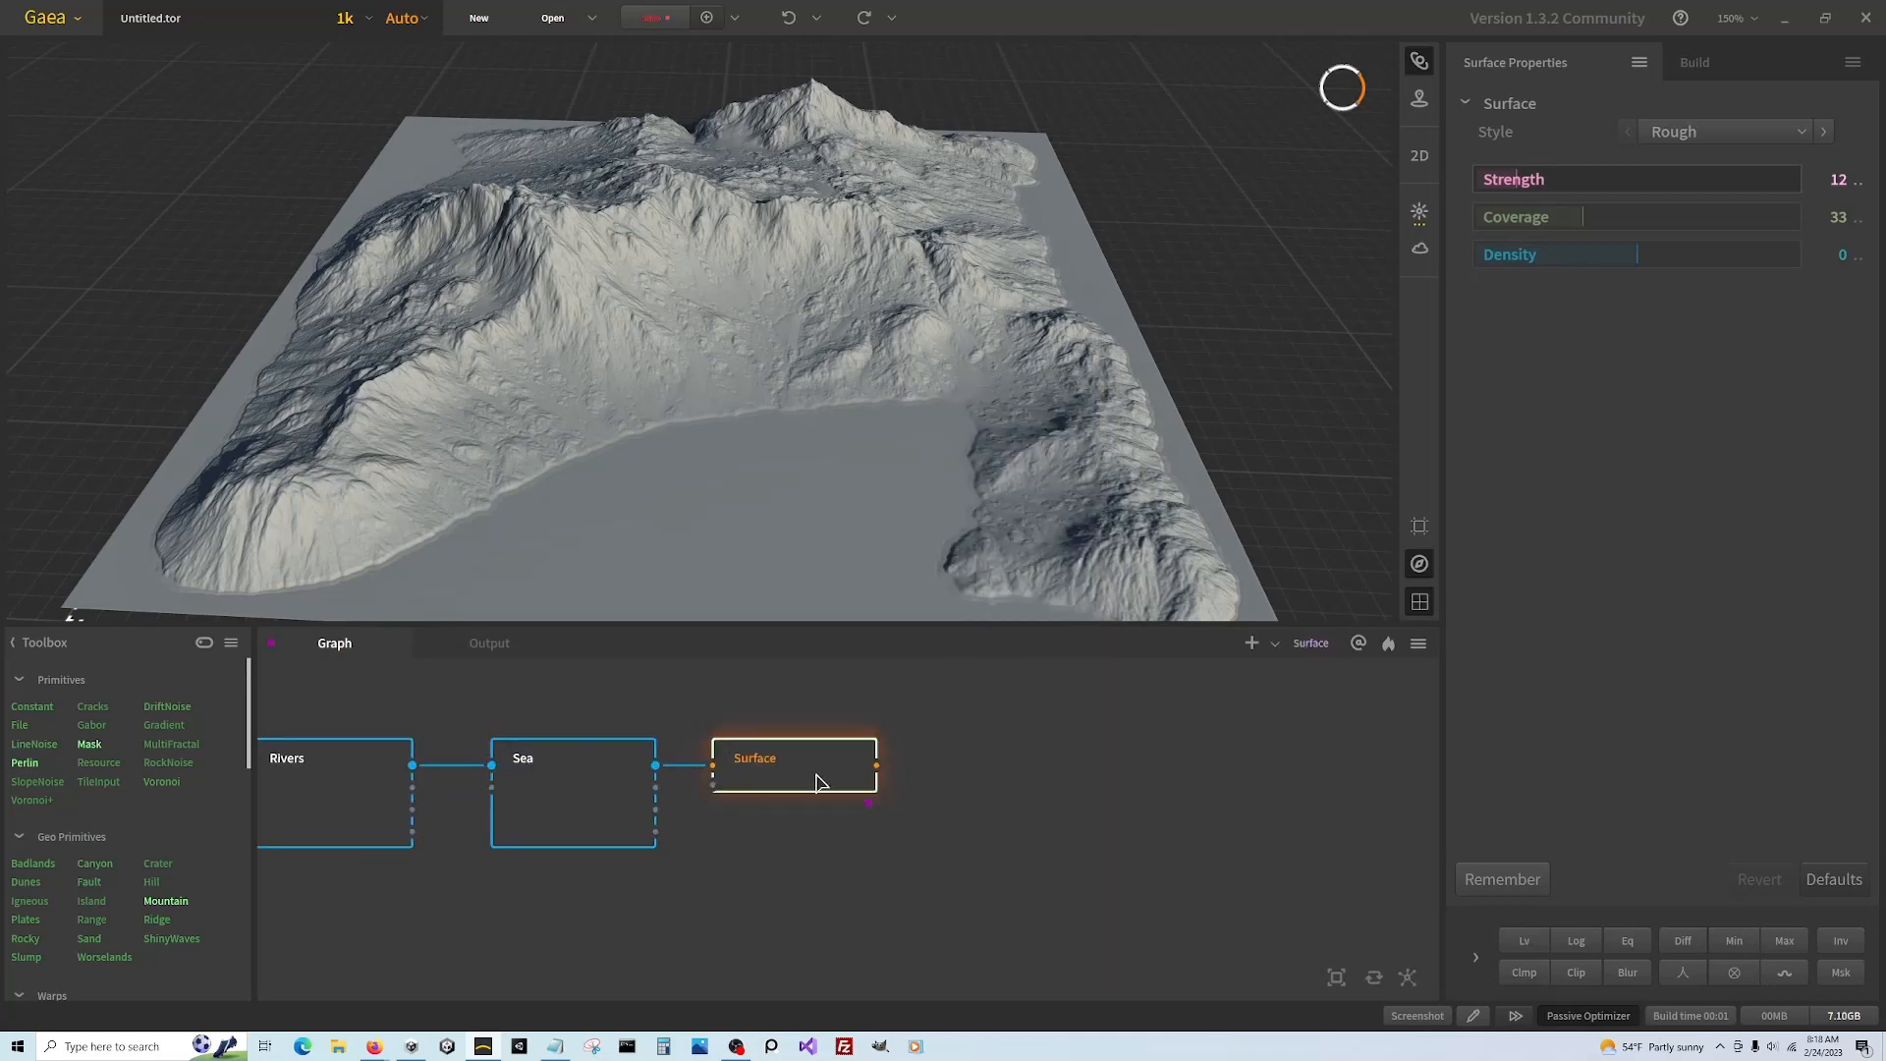
pyautogui.moveTo(876, 764); pyautogui.dragTo(1058, 762)
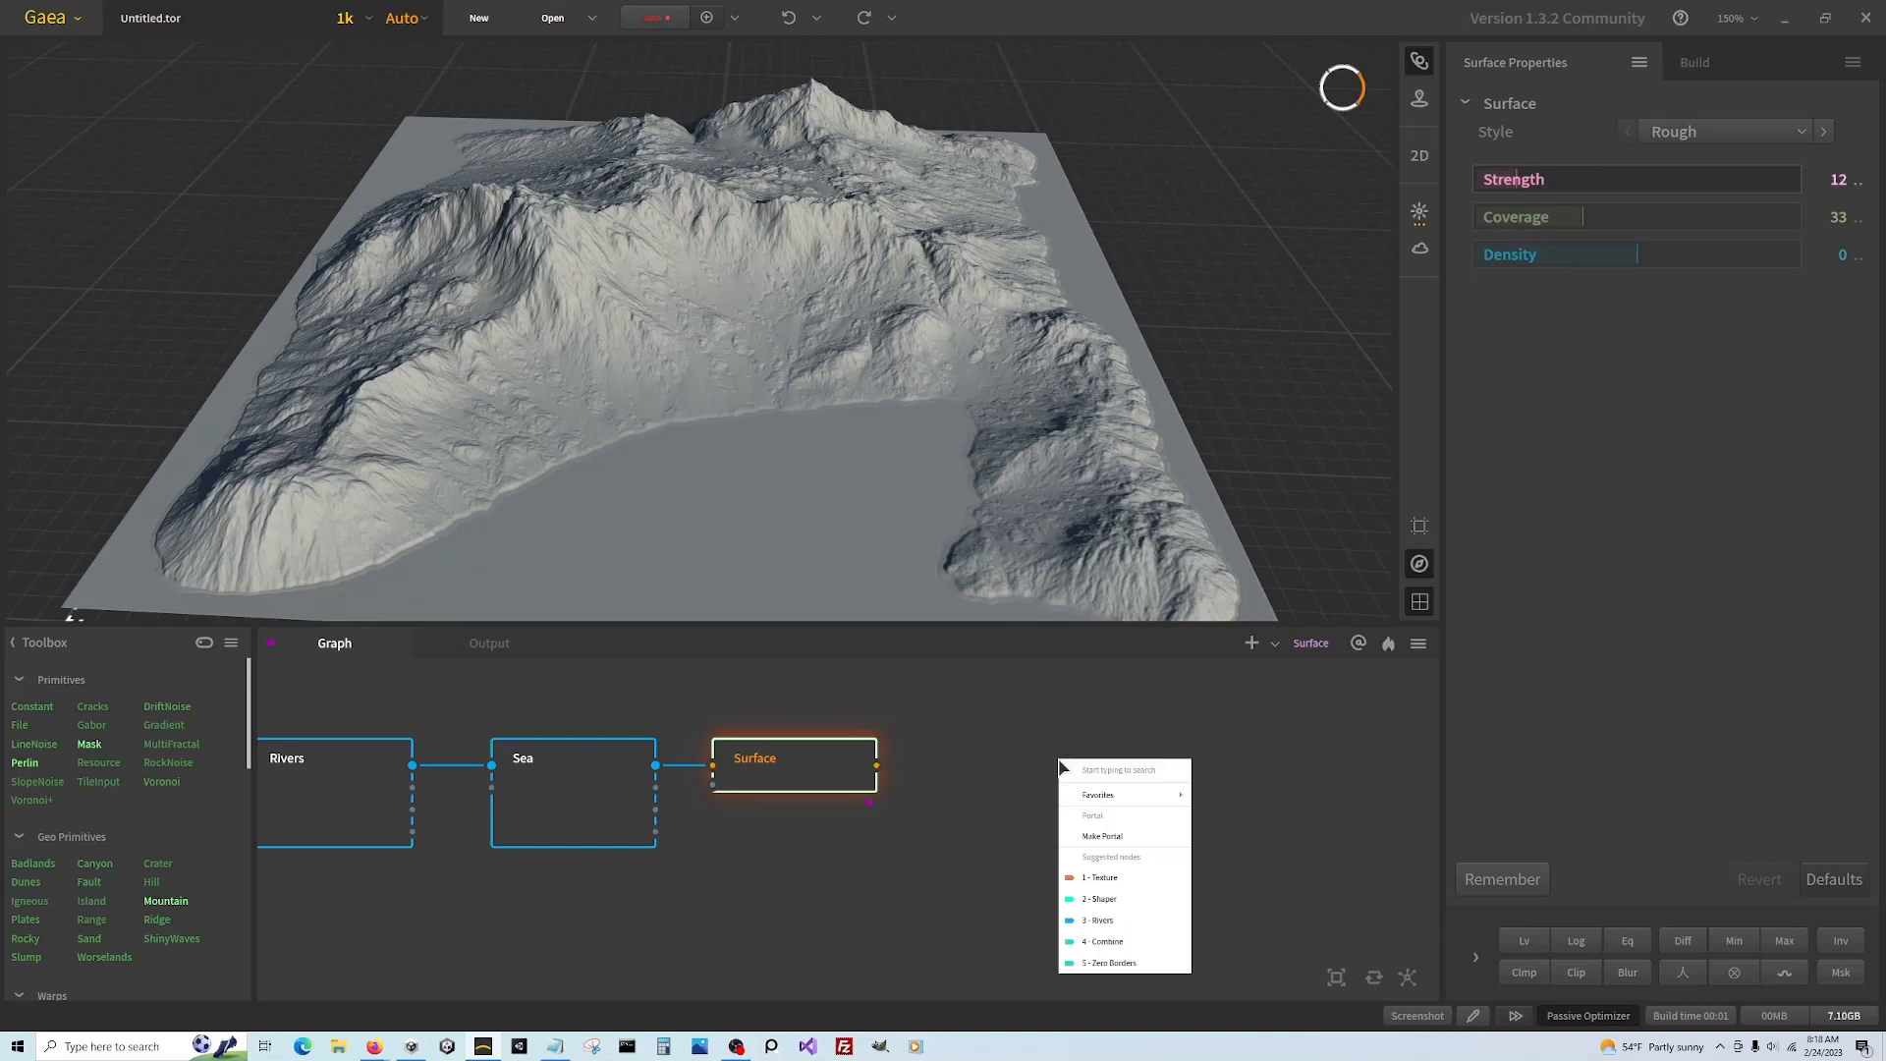
pyautogui.write('ted')
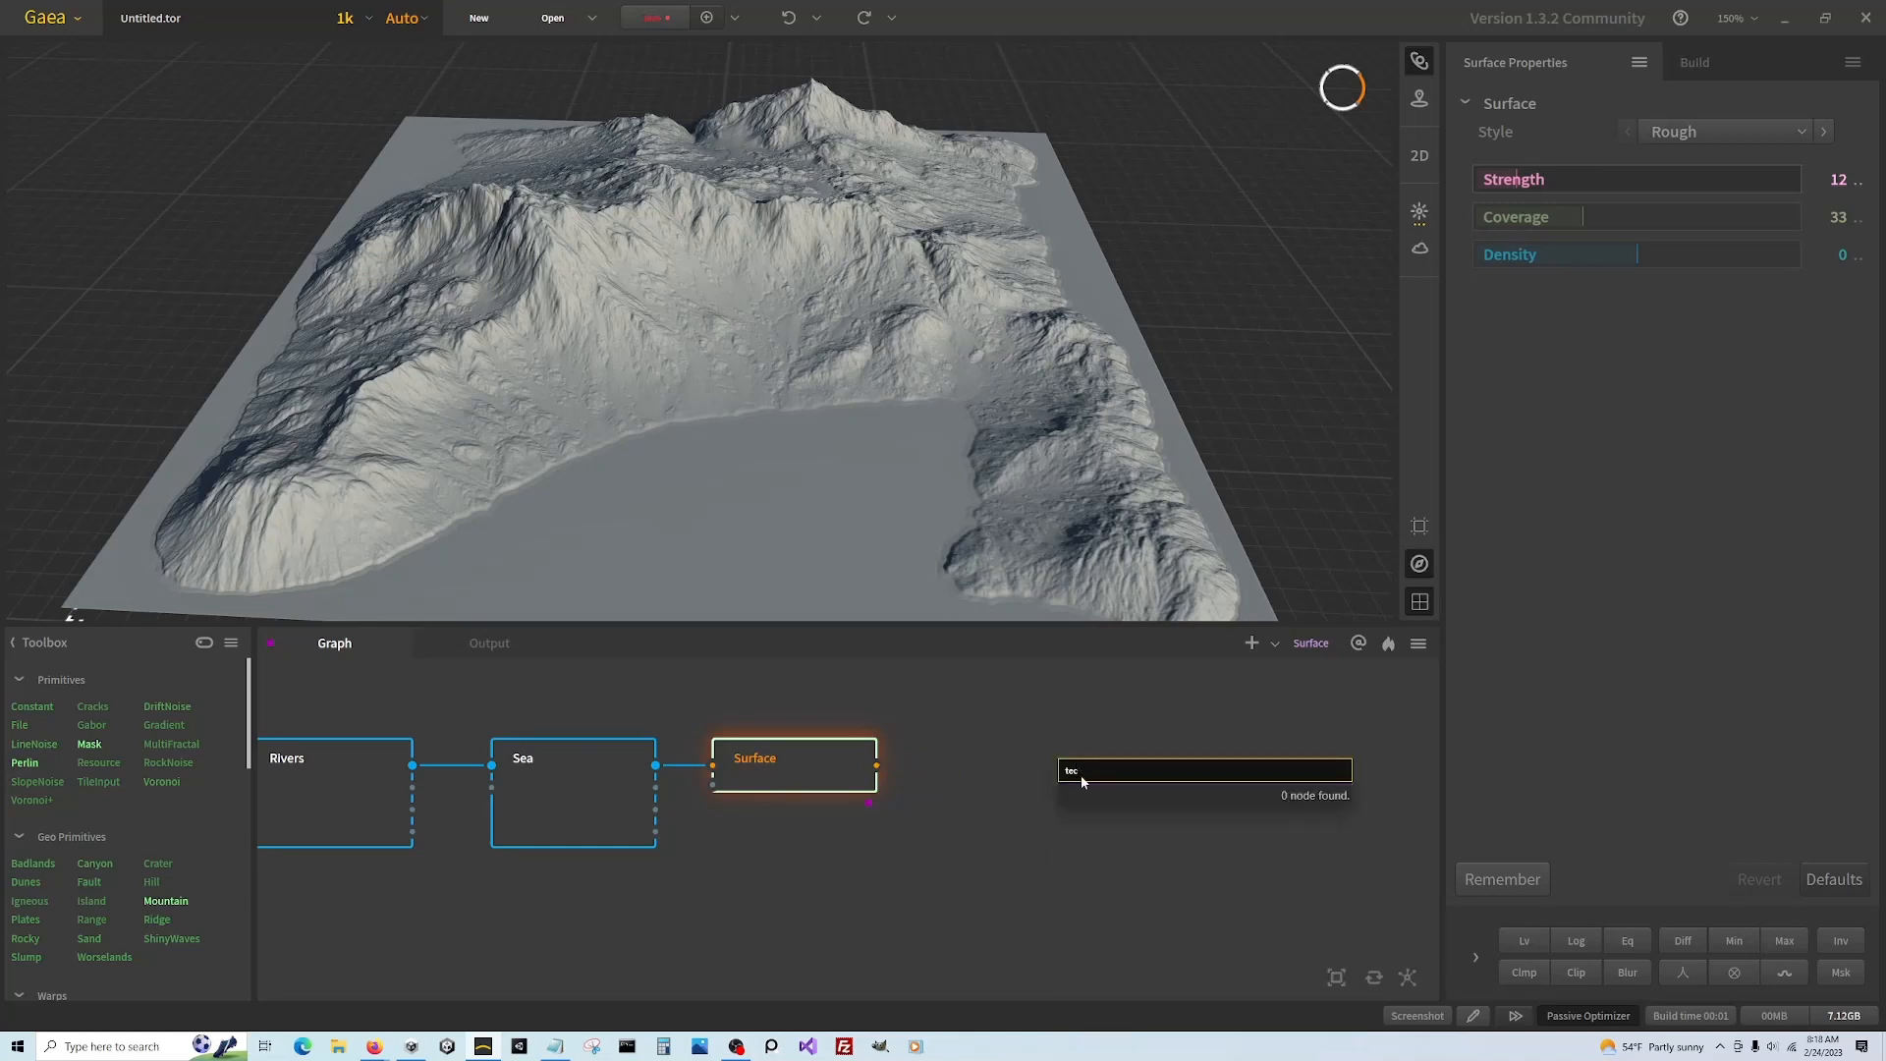
pyautogui.press('BackSpace')
pyautogui.write('x')
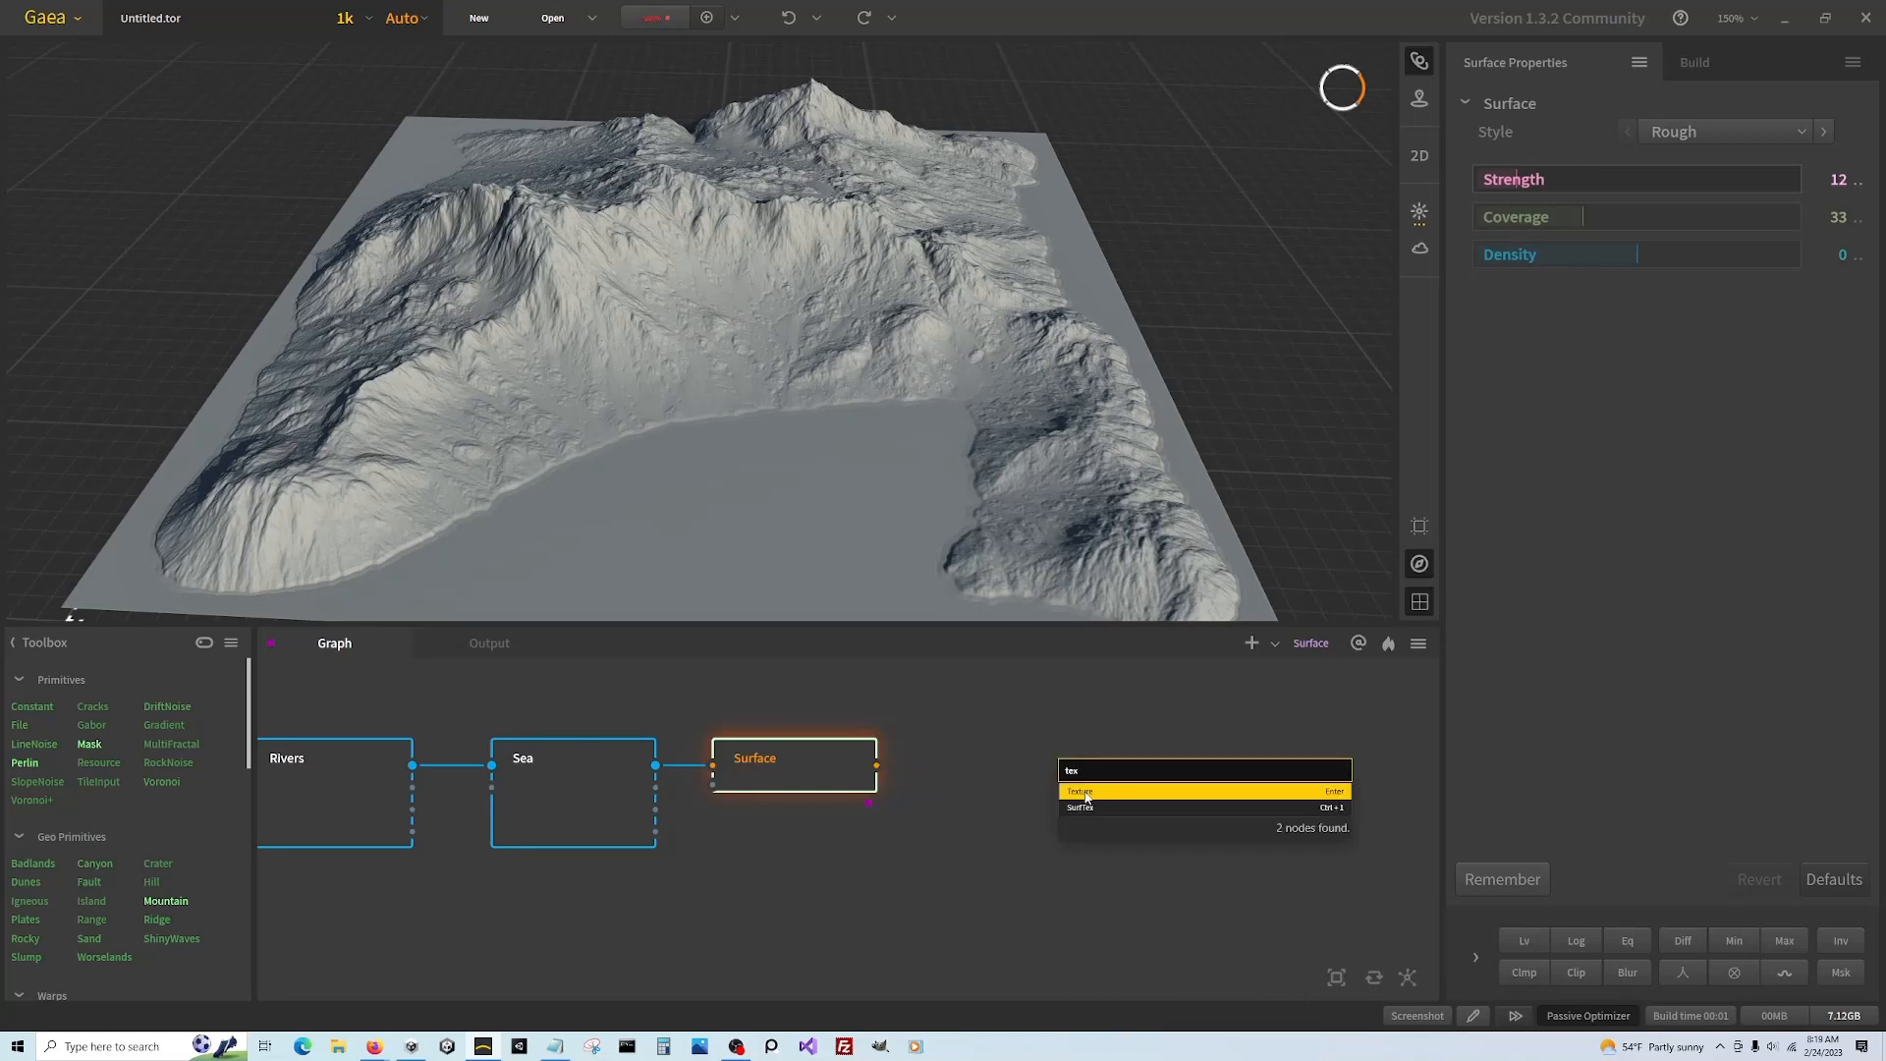
pyautogui.click(1090, 791)
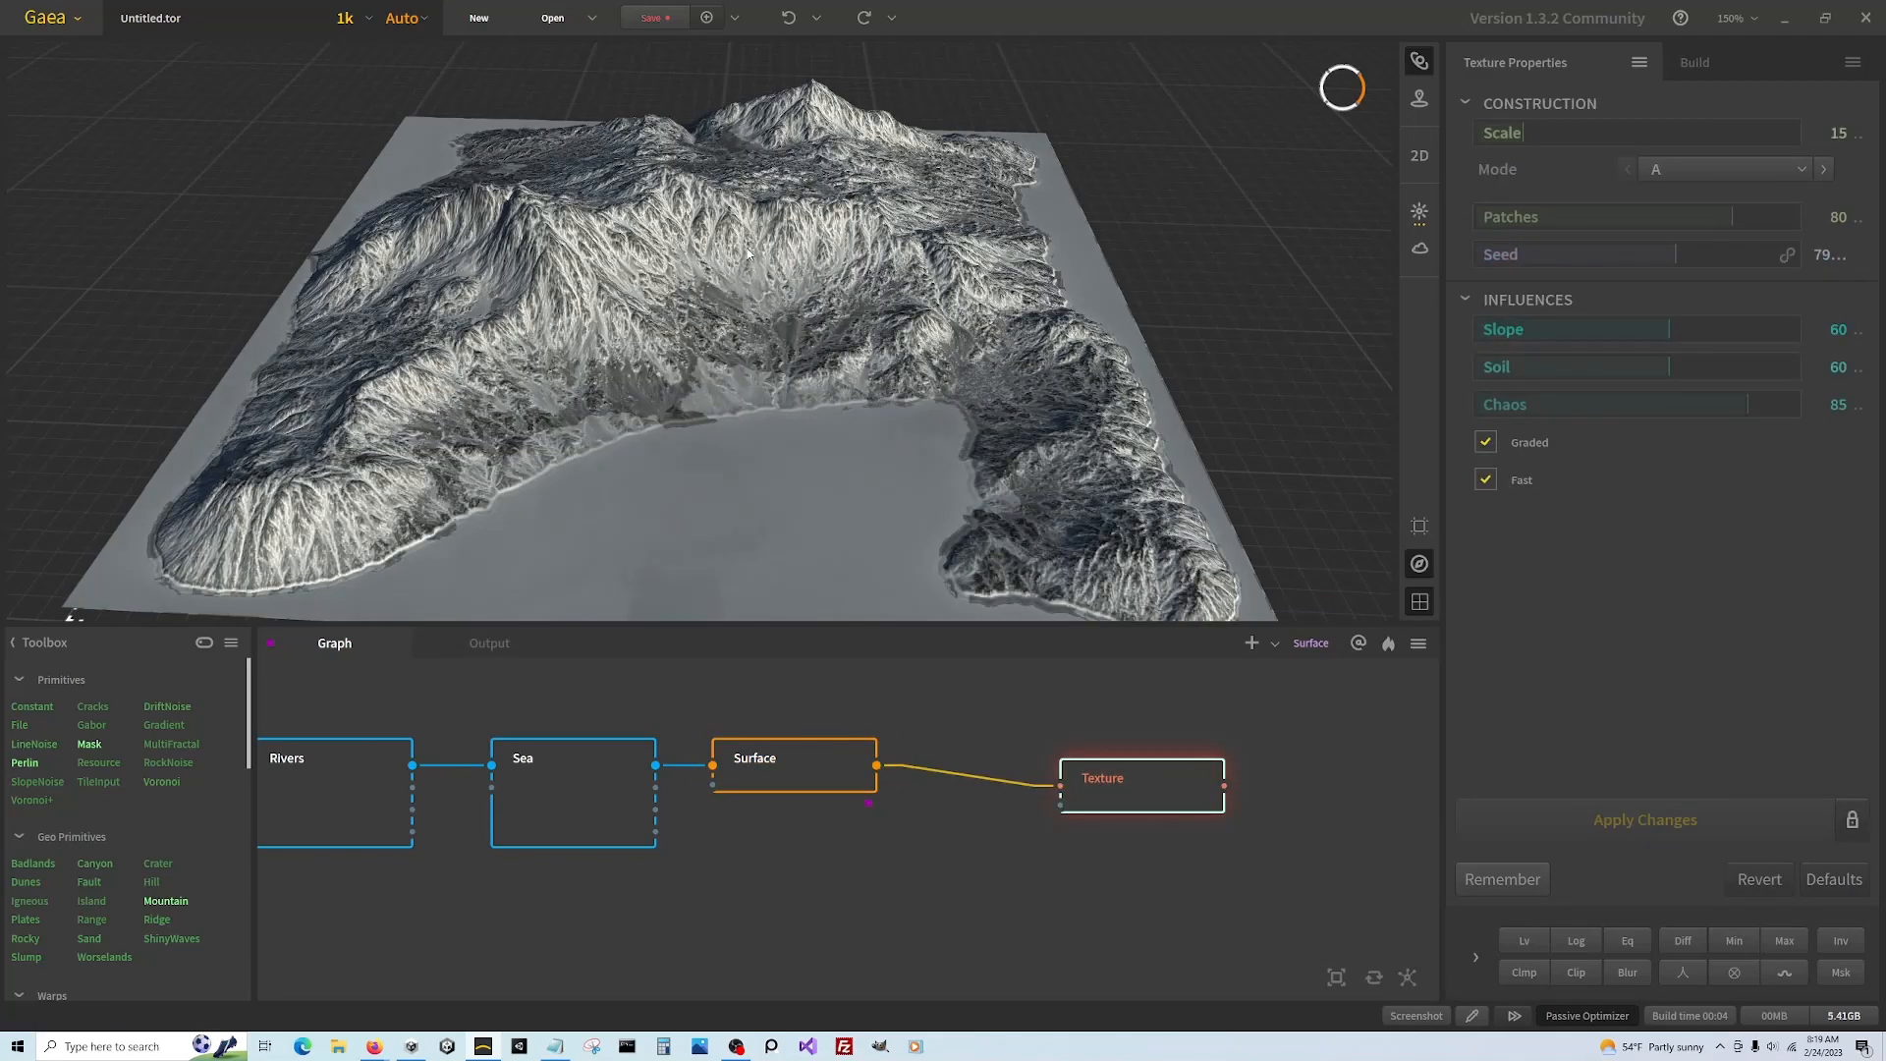
# Add a SatMaps node fed by the Texture output and align both nodes with the Surface node's row
pyautogui.moveTo(1157, 791)
pyautogui.mouseDown()
pyautogui.moveTo(1033, 770)
pyautogui.moveTo(1169, 775)
pyautogui.mouseUp()
pyautogui.write('sat')
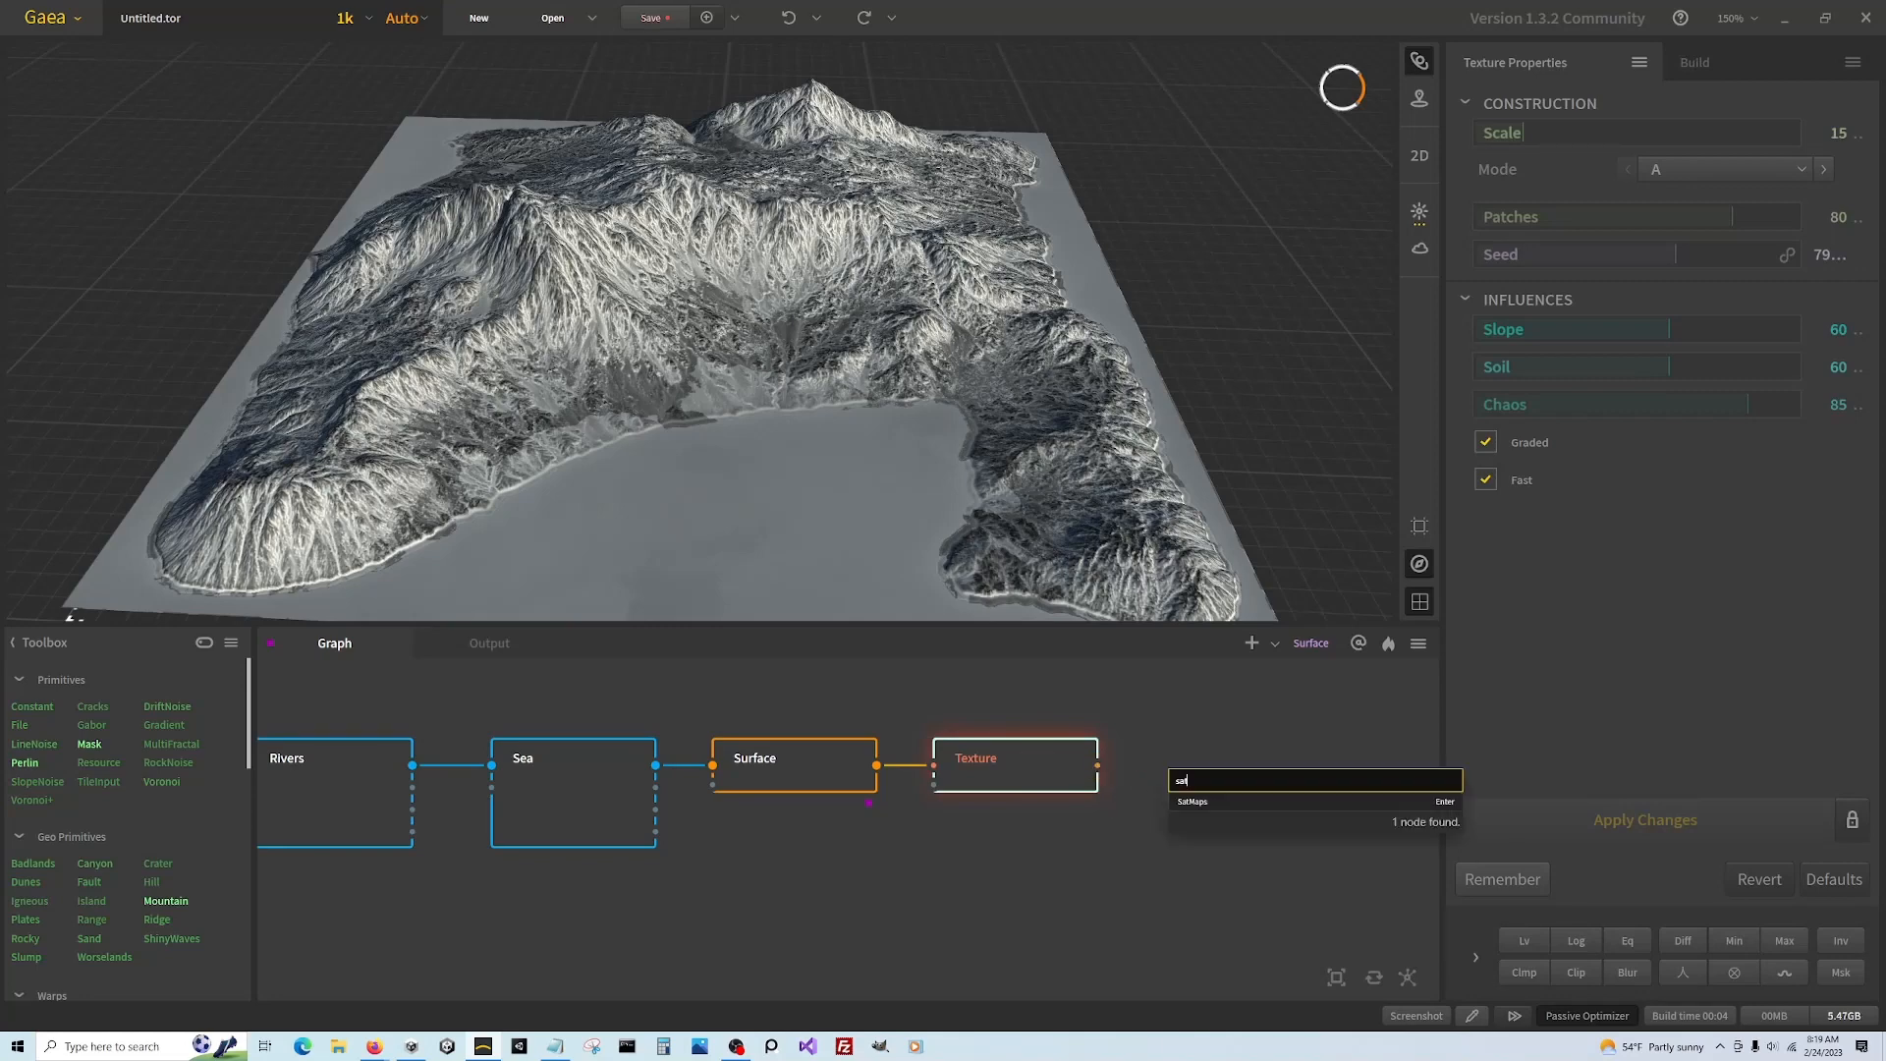
pyautogui.click(1191, 799)
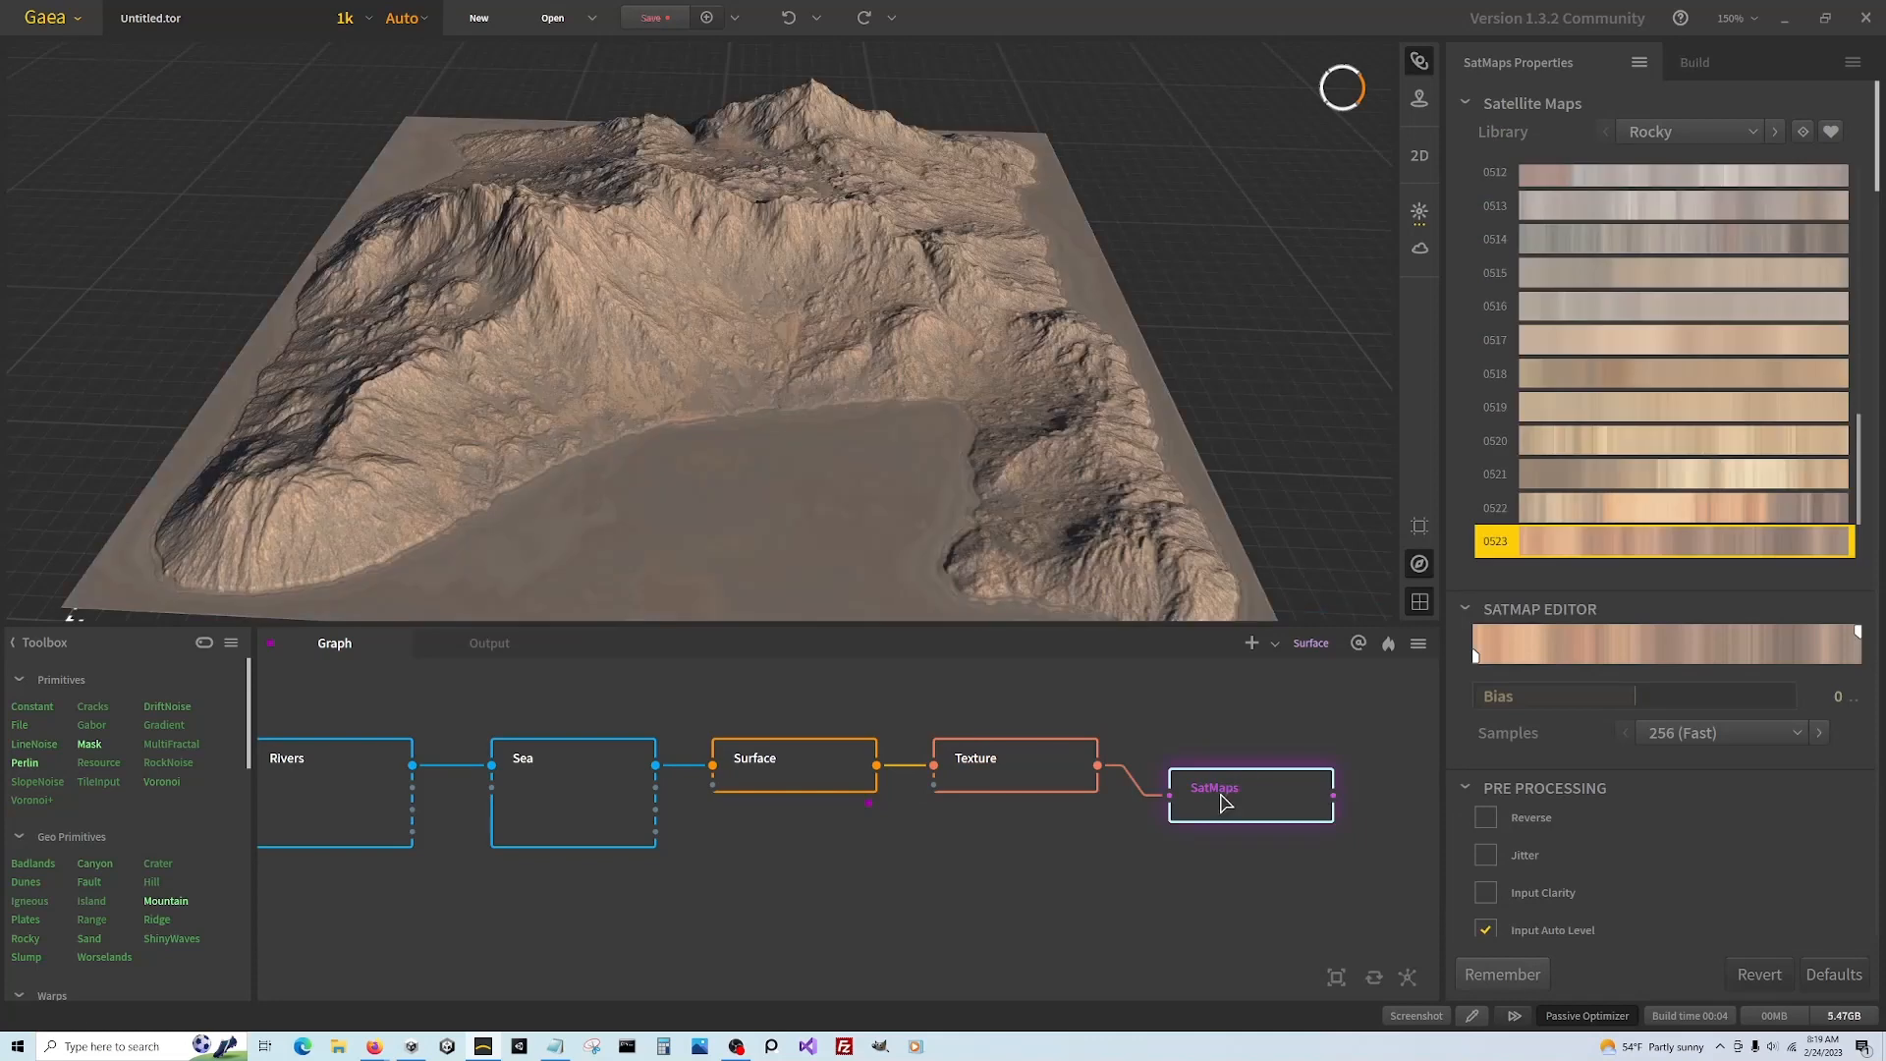
pyautogui.moveTo(1210, 794); pyautogui.dragTo(1195, 762)
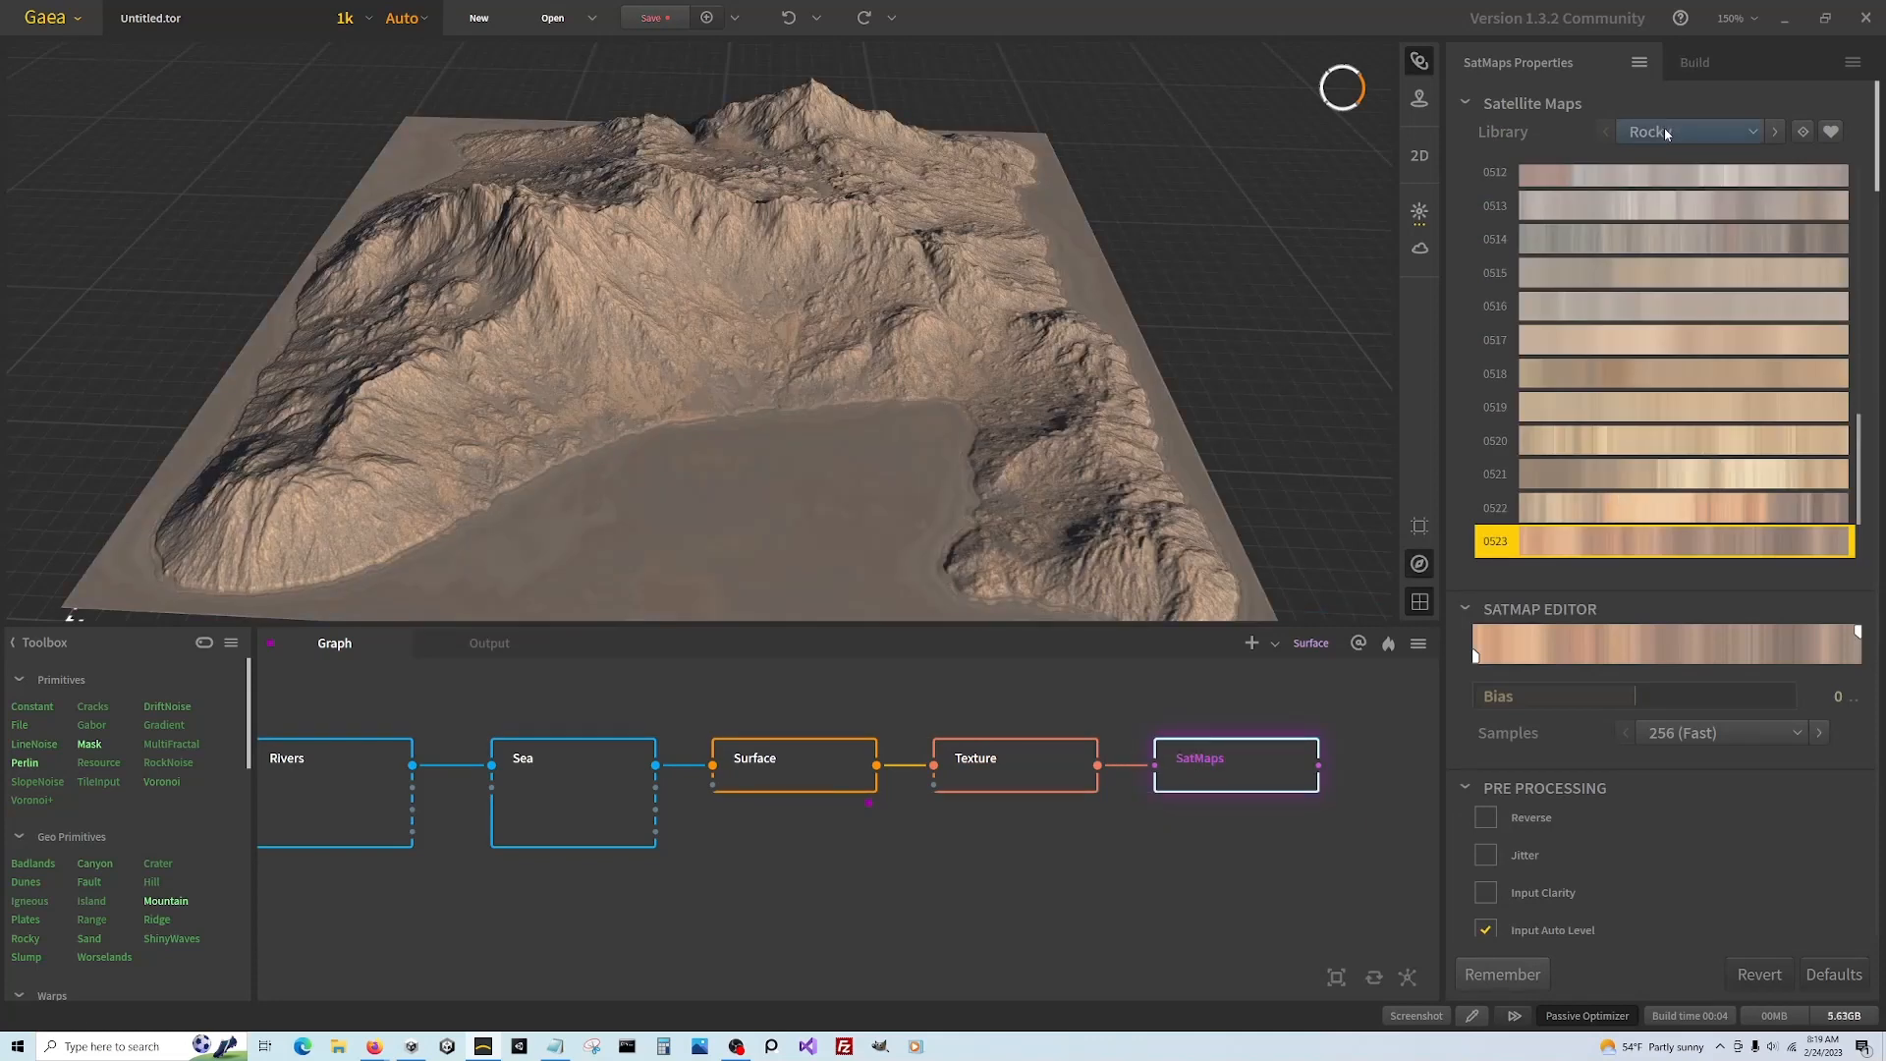
# Browse the Rocky satellite maps and switch the SatMaps node's Library to Green
pyautogui.scroll(5, 1627, 369)
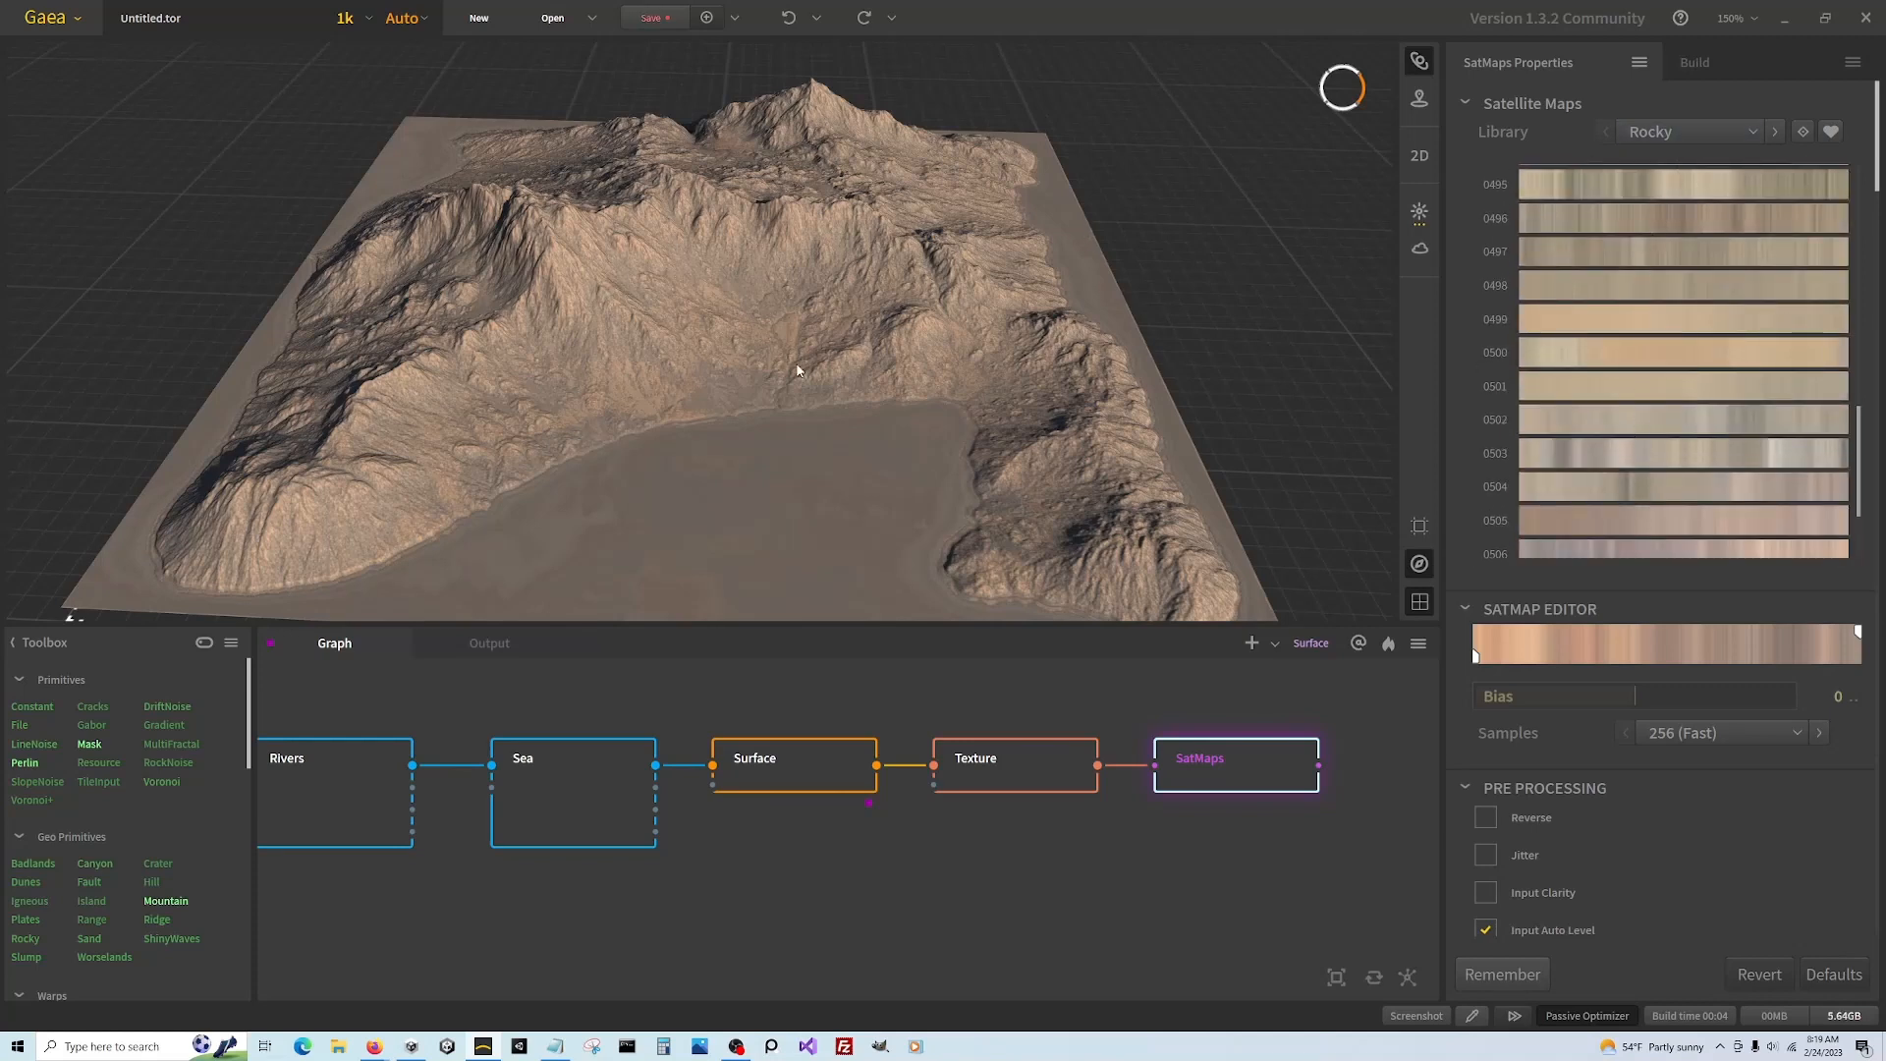
pyautogui.click(1644, 110)
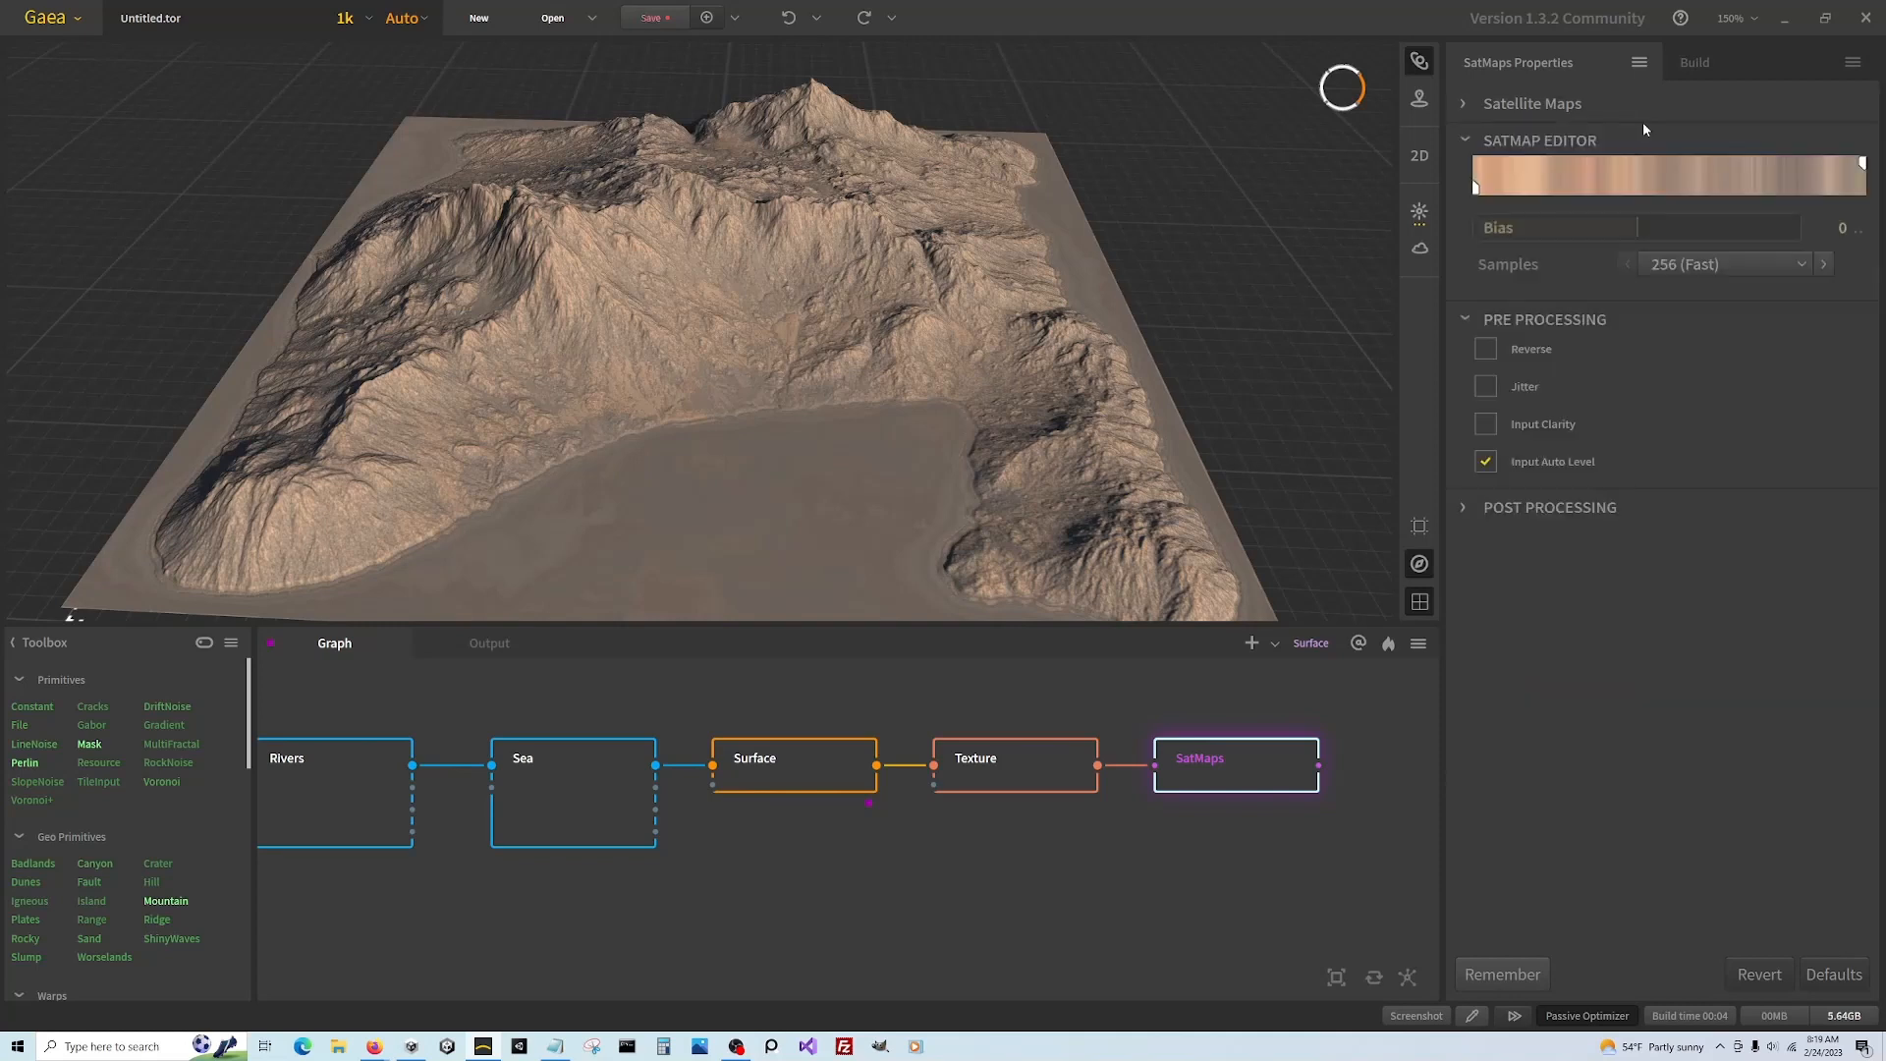
pyautogui.click(1605, 101)
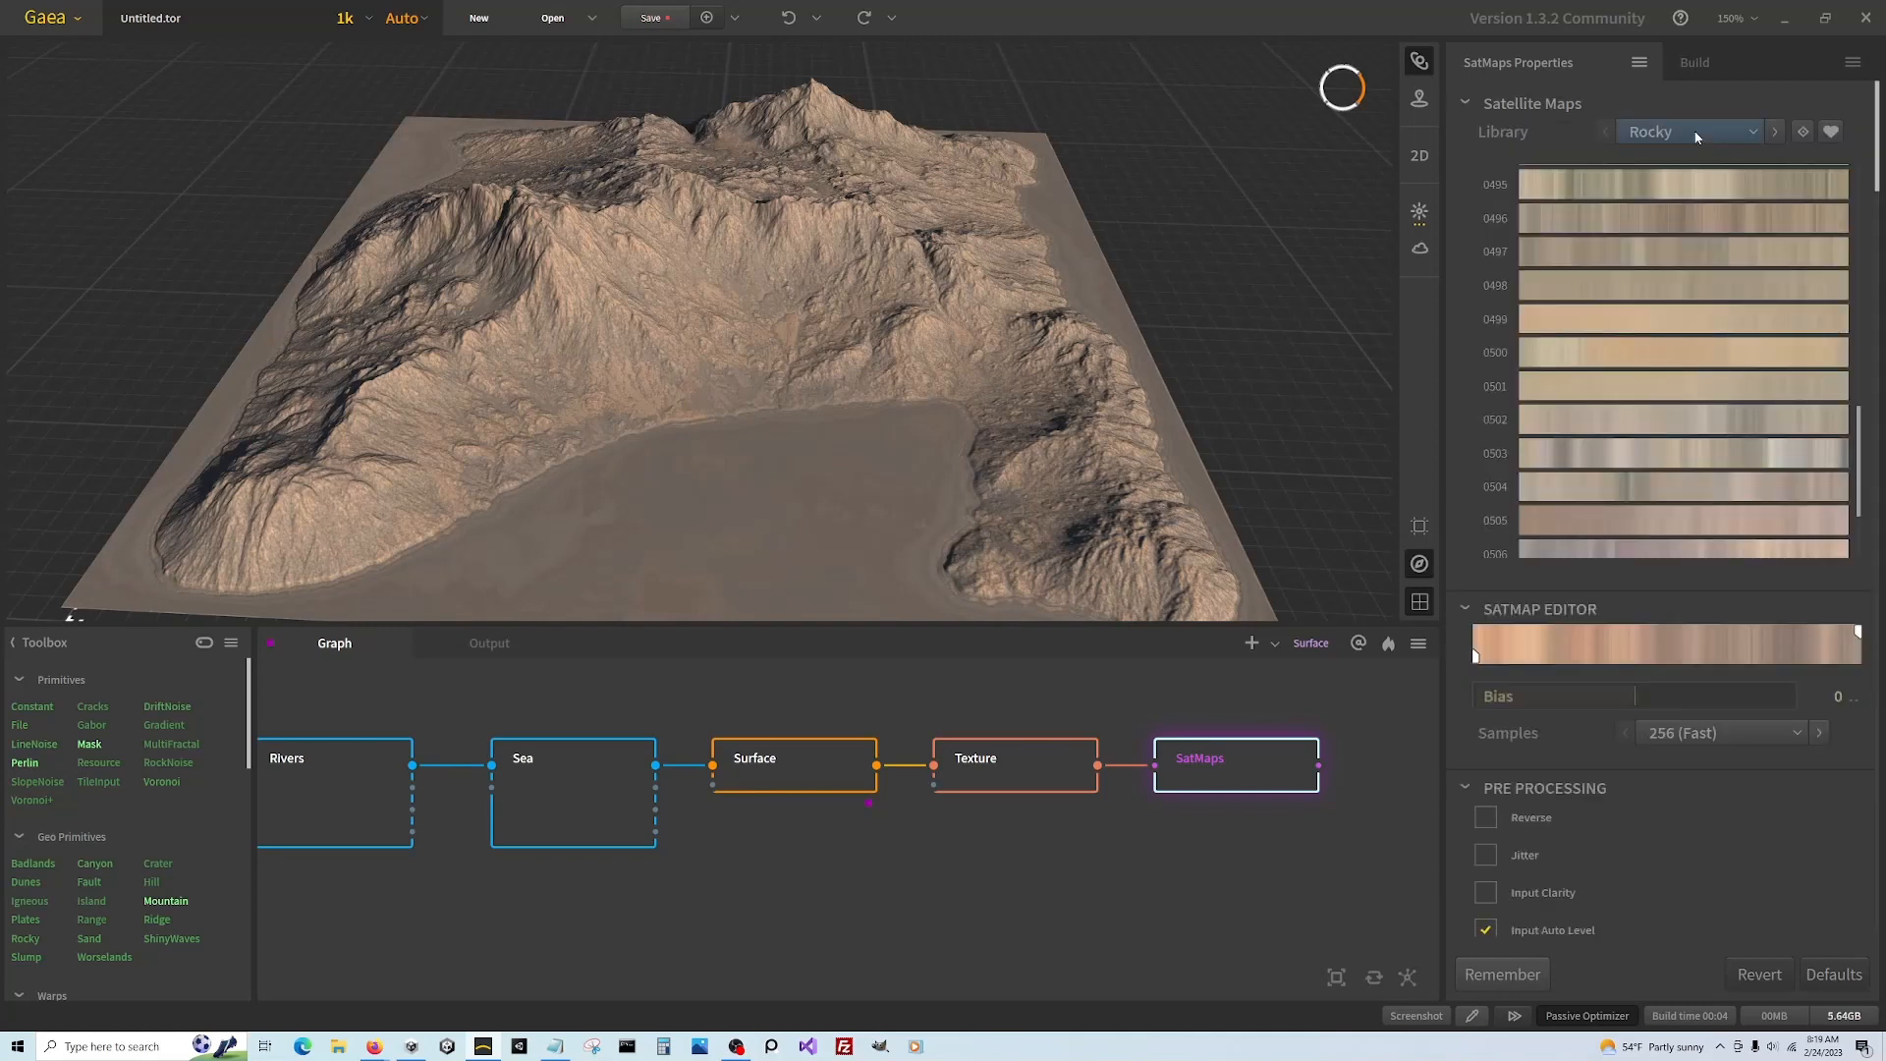
pyautogui.click(1695, 132)
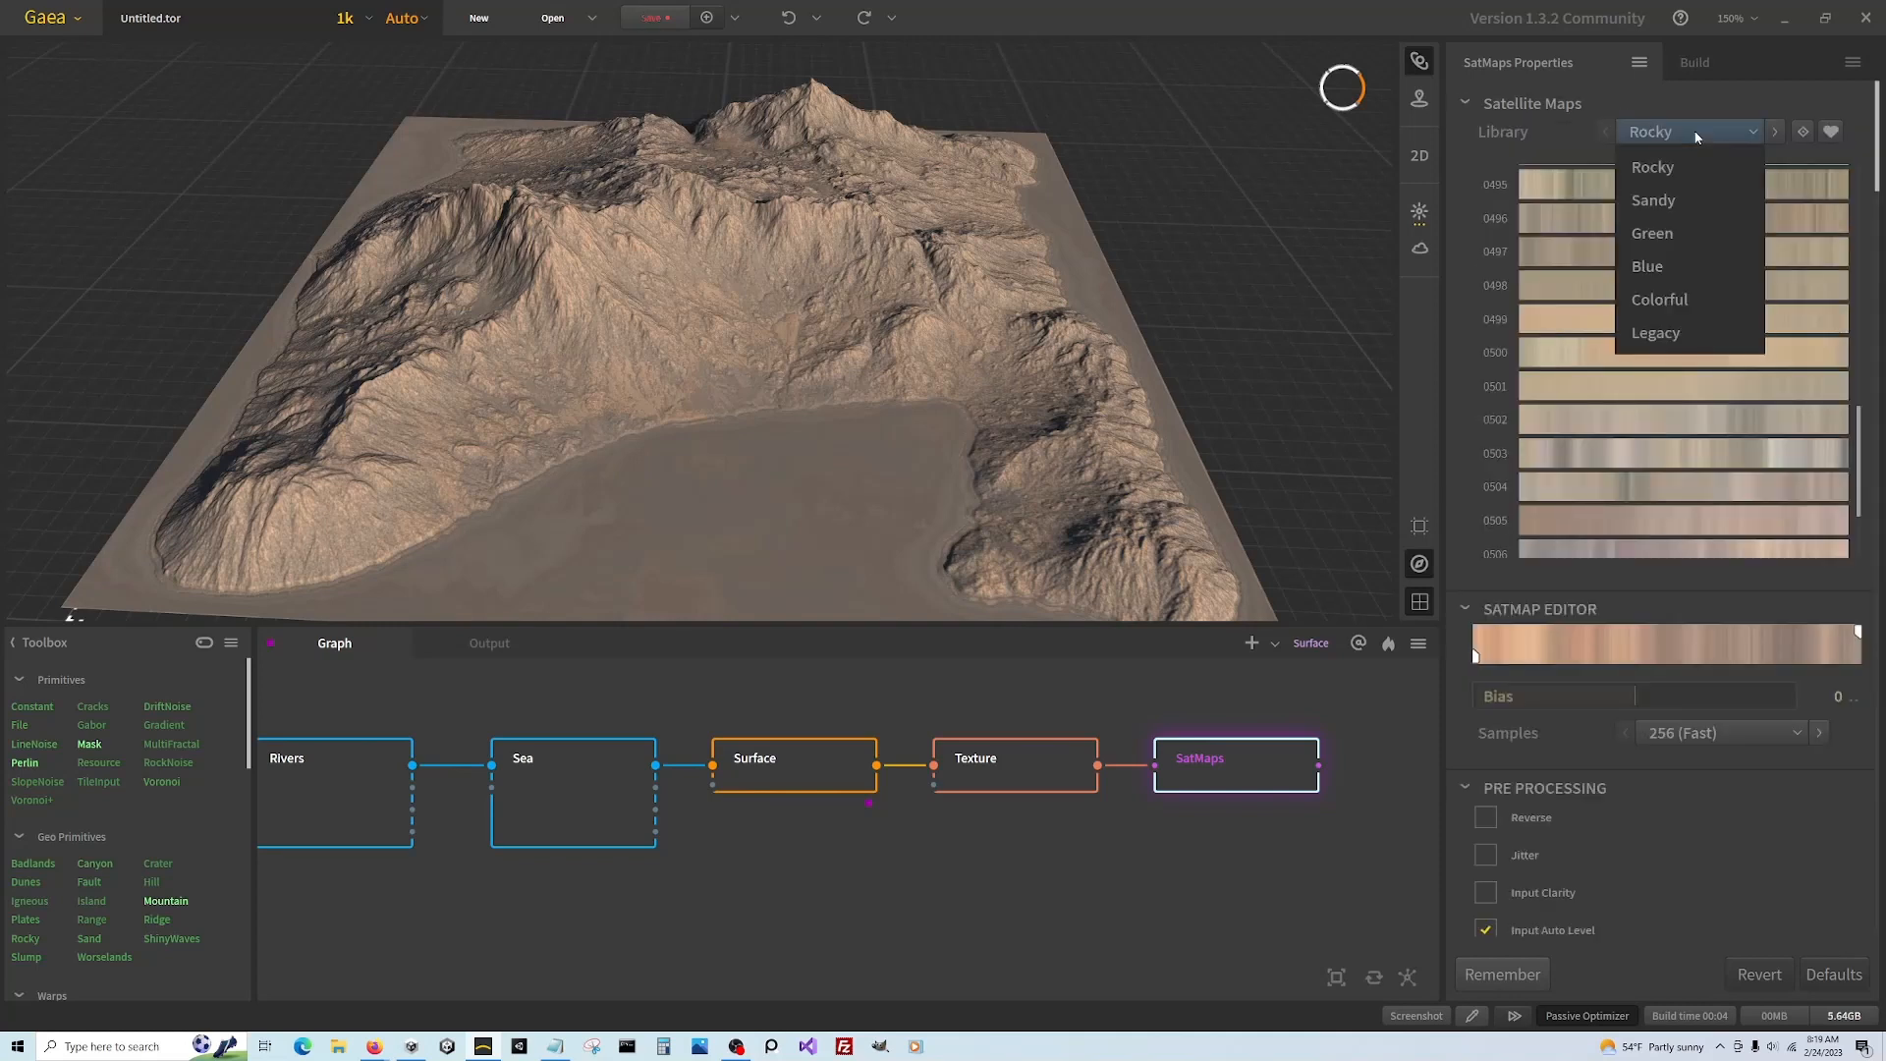
pyautogui.click(1664, 233)
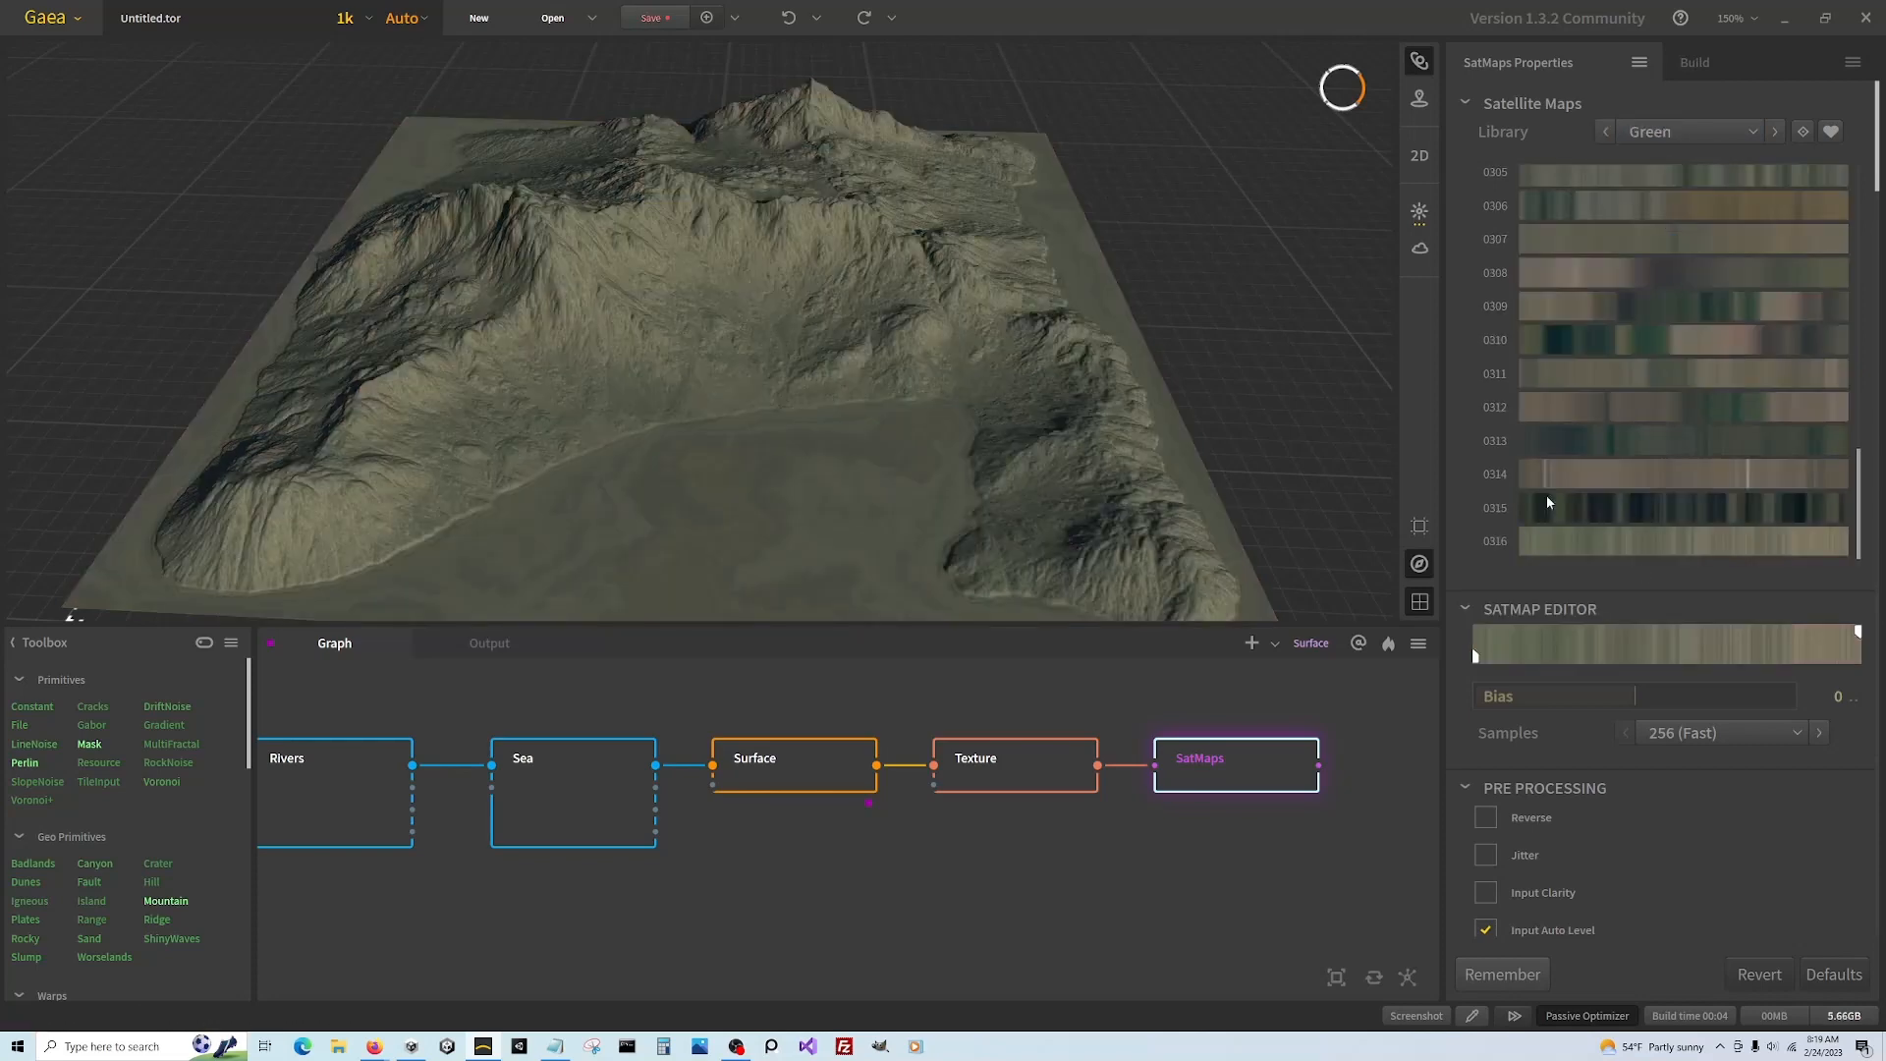
# Try Green satellite maps 0316 and 0313 on the terrain and apply map 0312
pyautogui.scroll(5, 784, 318)
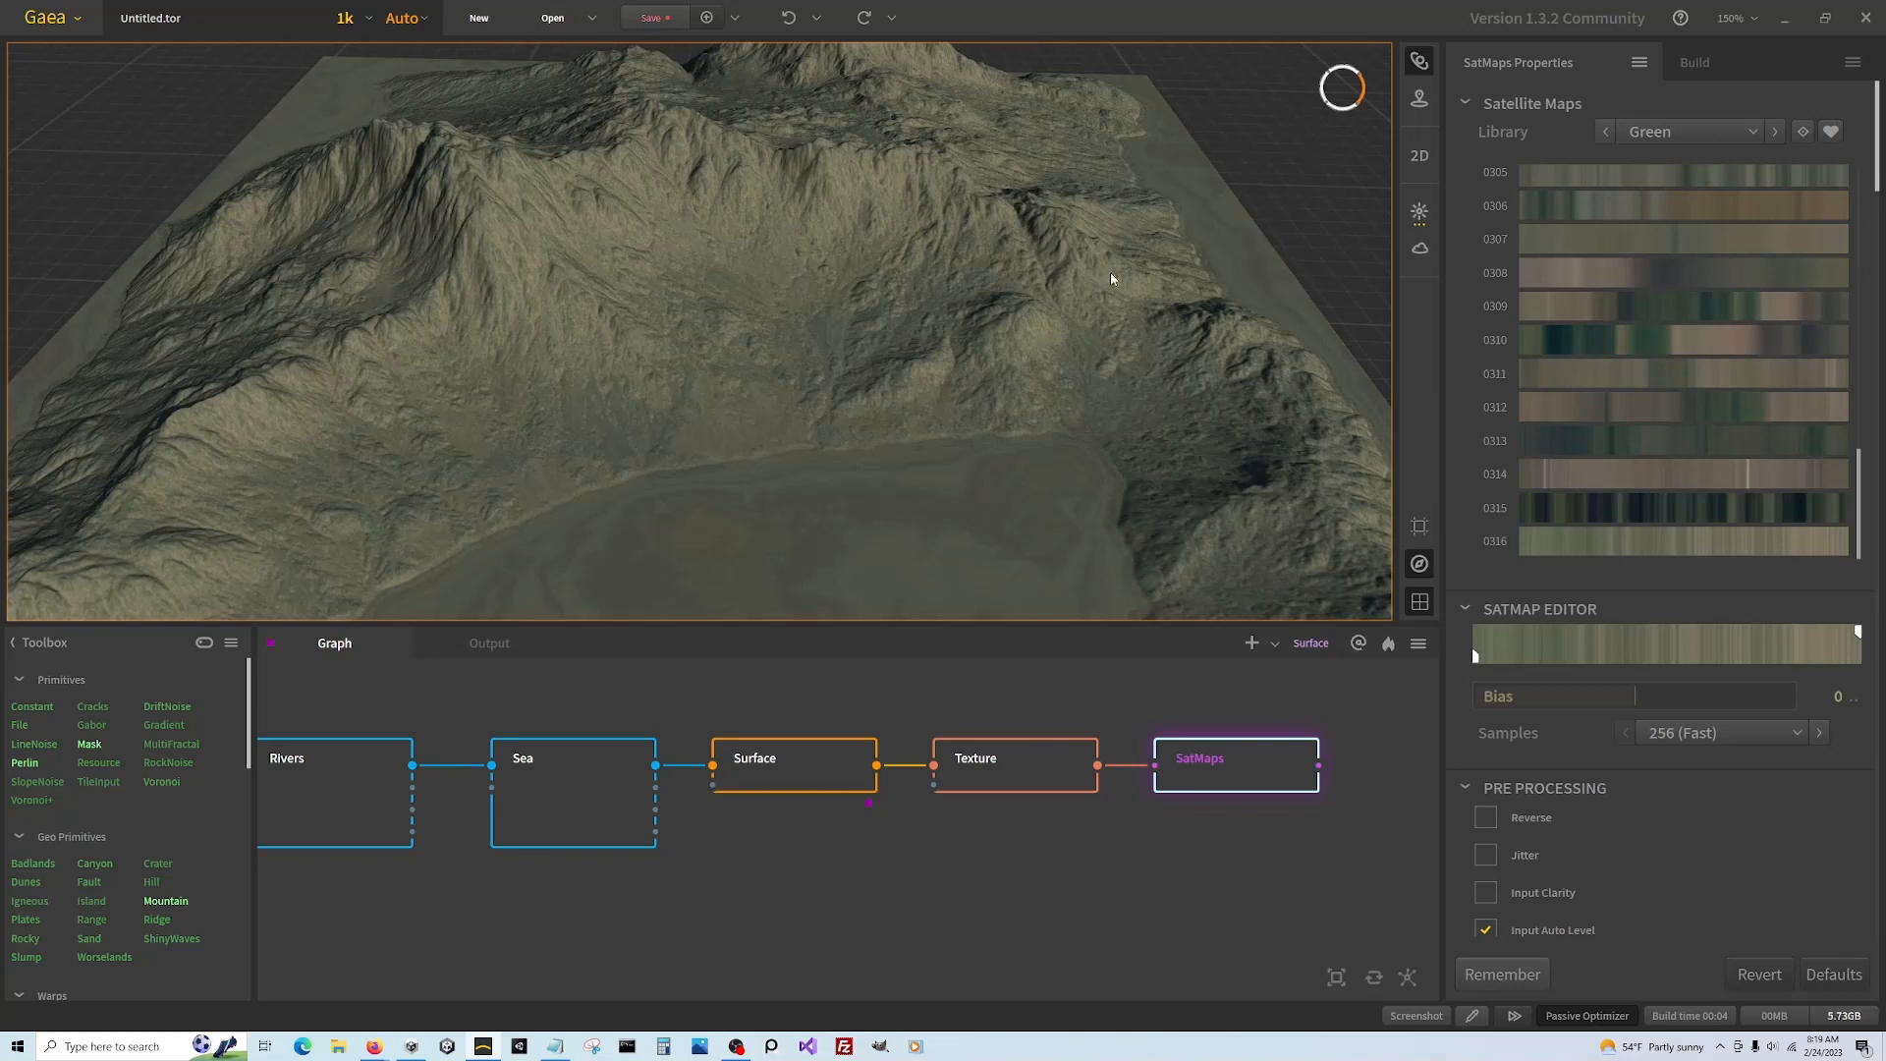
pyautogui.click(1616, 542)
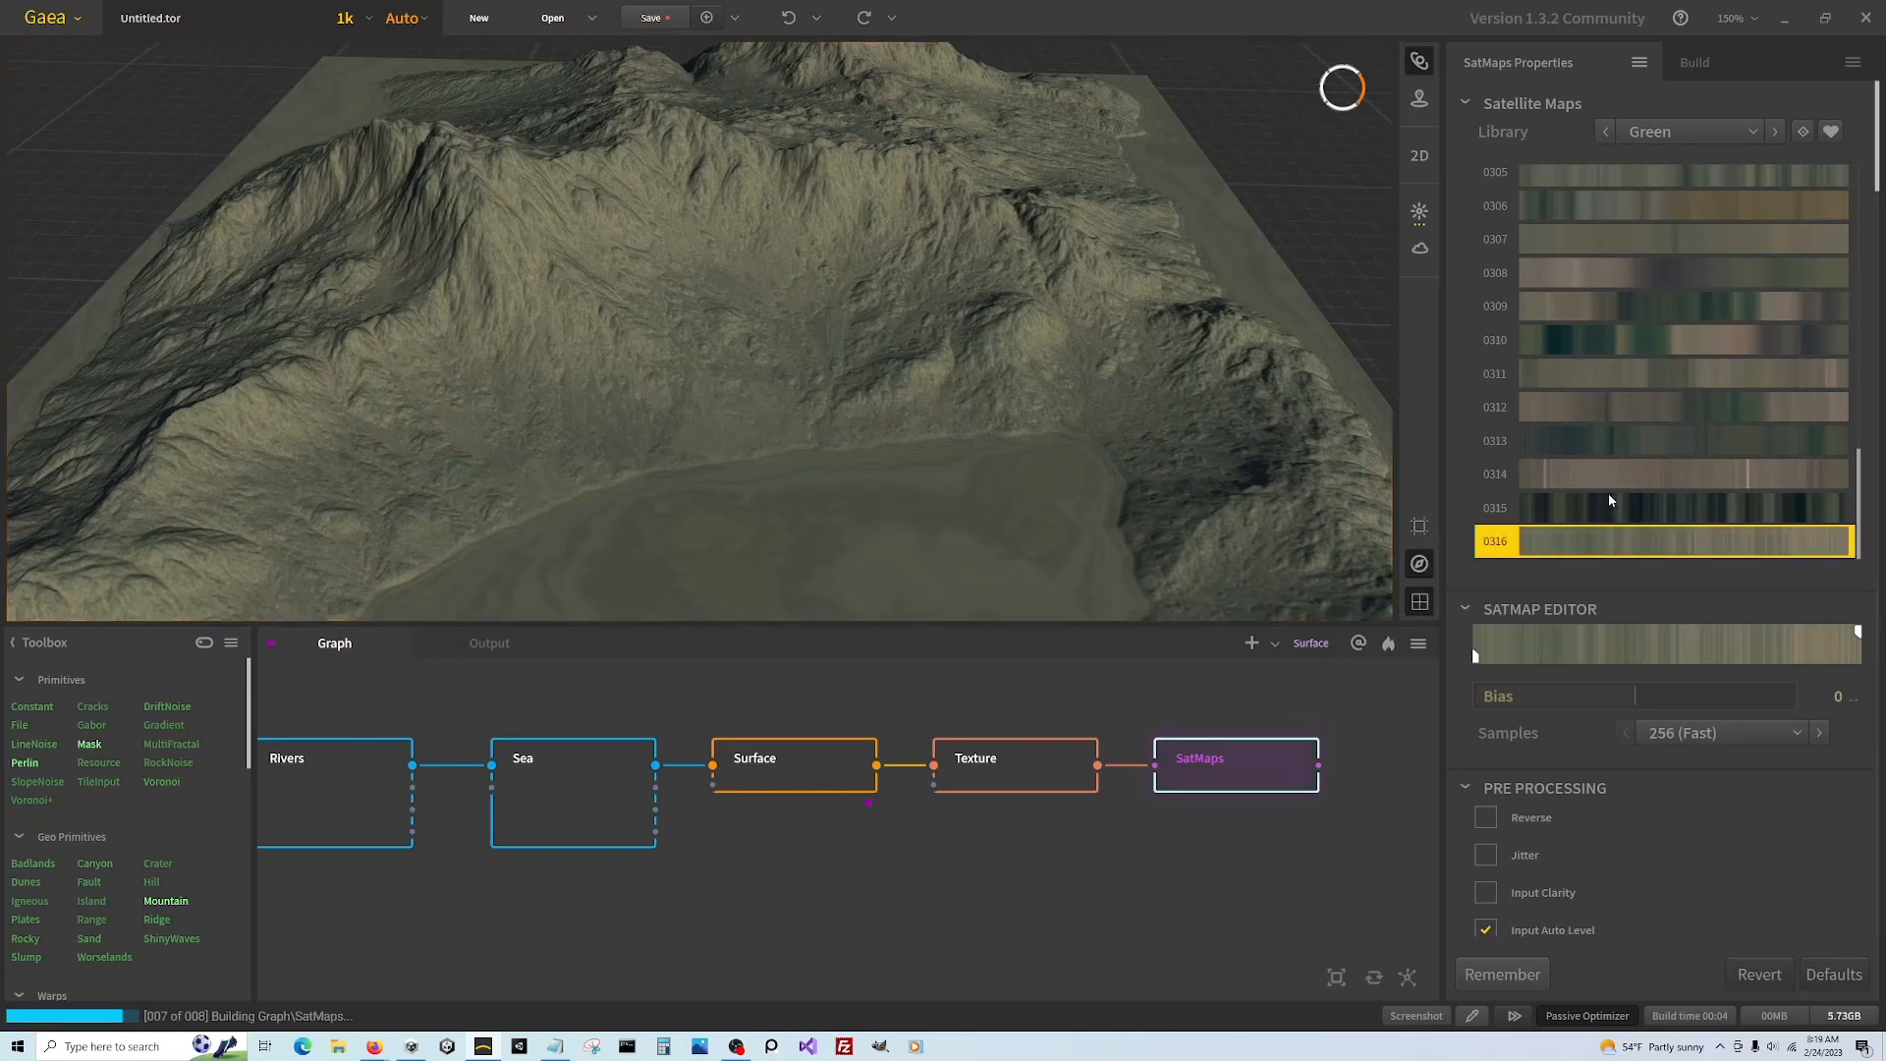
pyautogui.click(1612, 454)
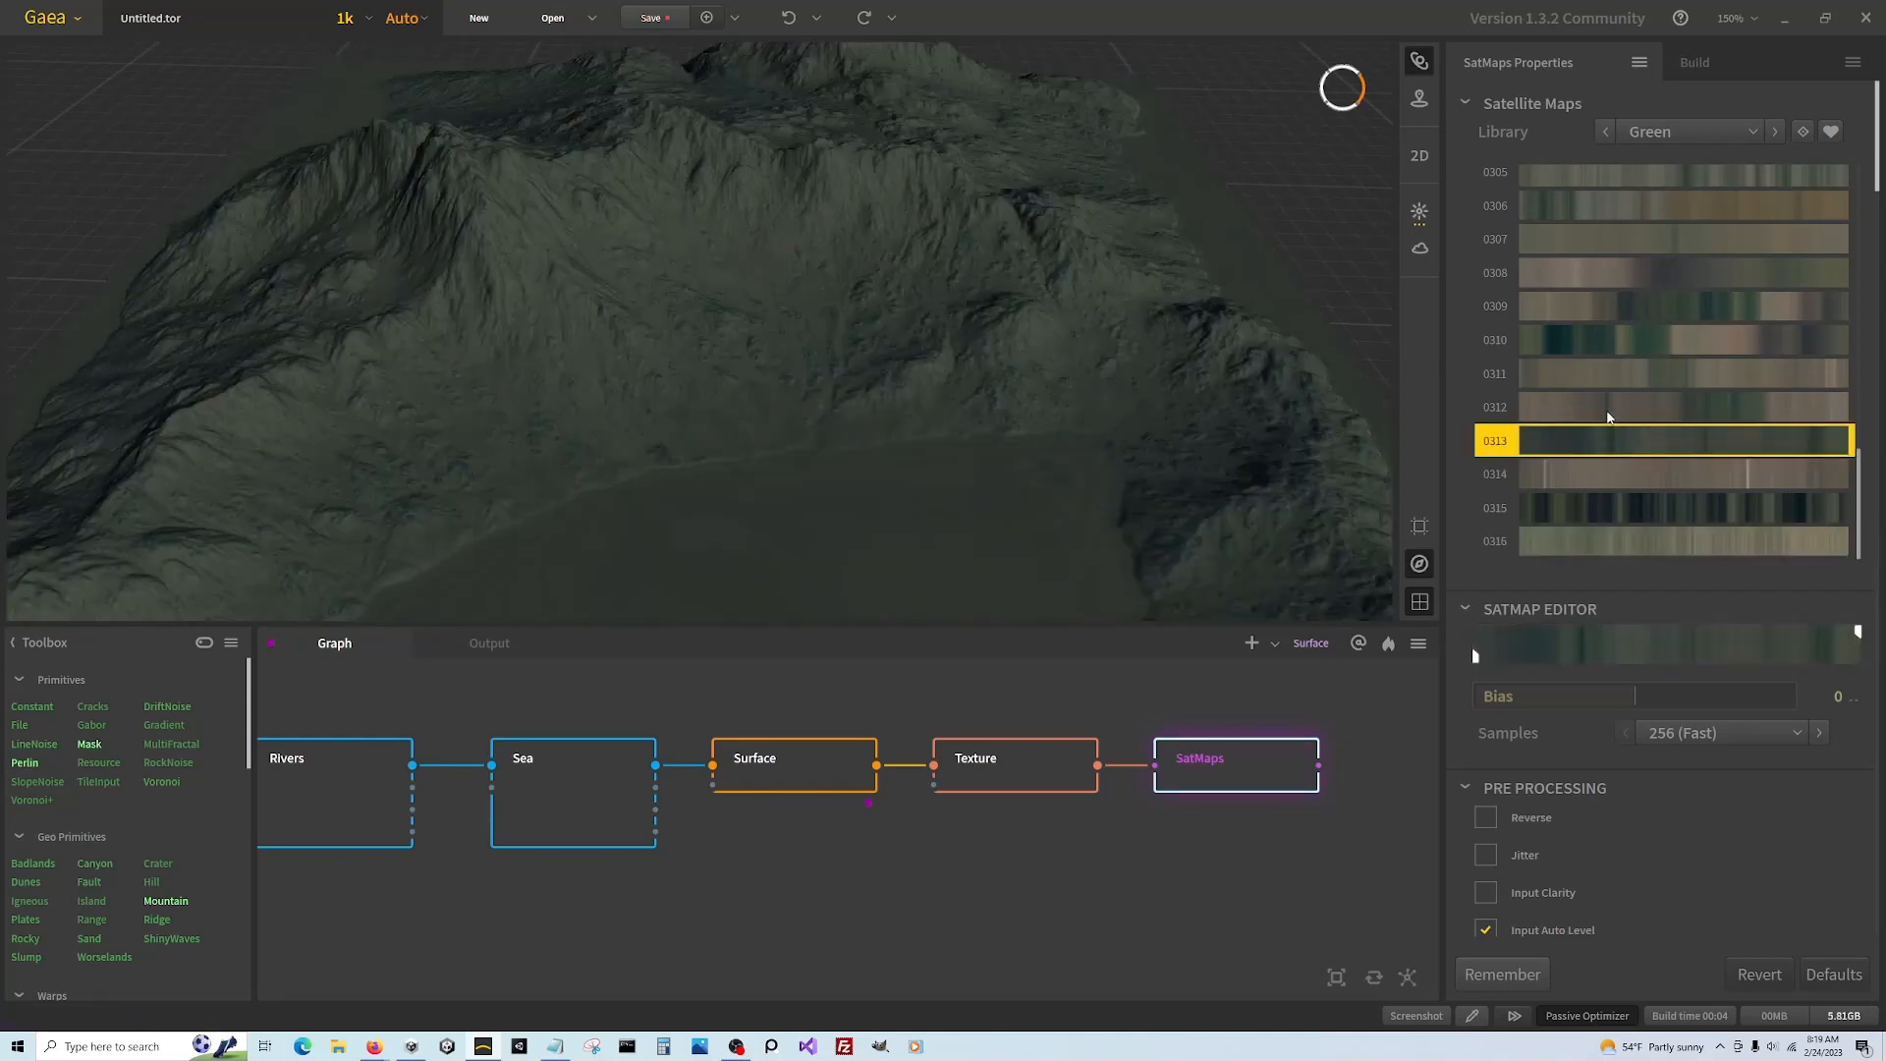
pyautogui.click(1607, 415)
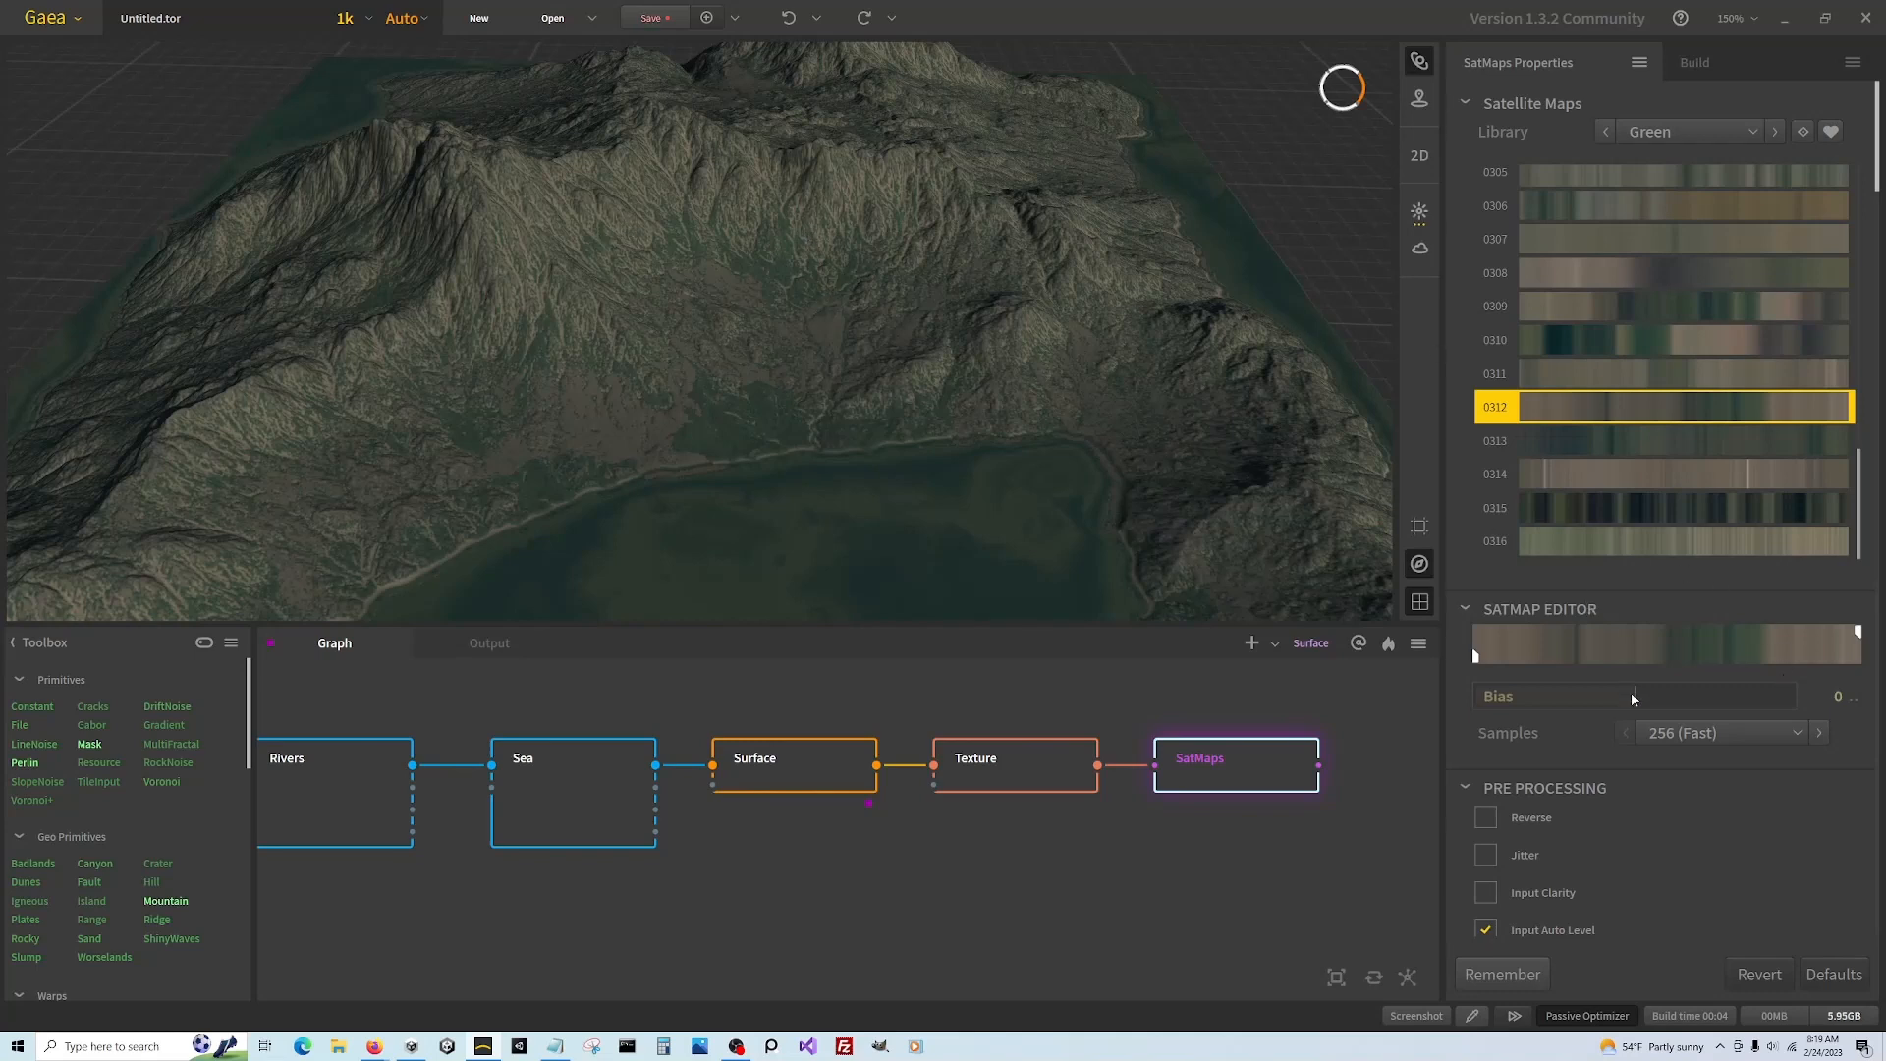
# Try SatMaps Bias values of 15, 93 and -10, and set the Bias to -16
pyautogui.moveTo(1660, 696); pyautogui.dragTo(1655, 699)
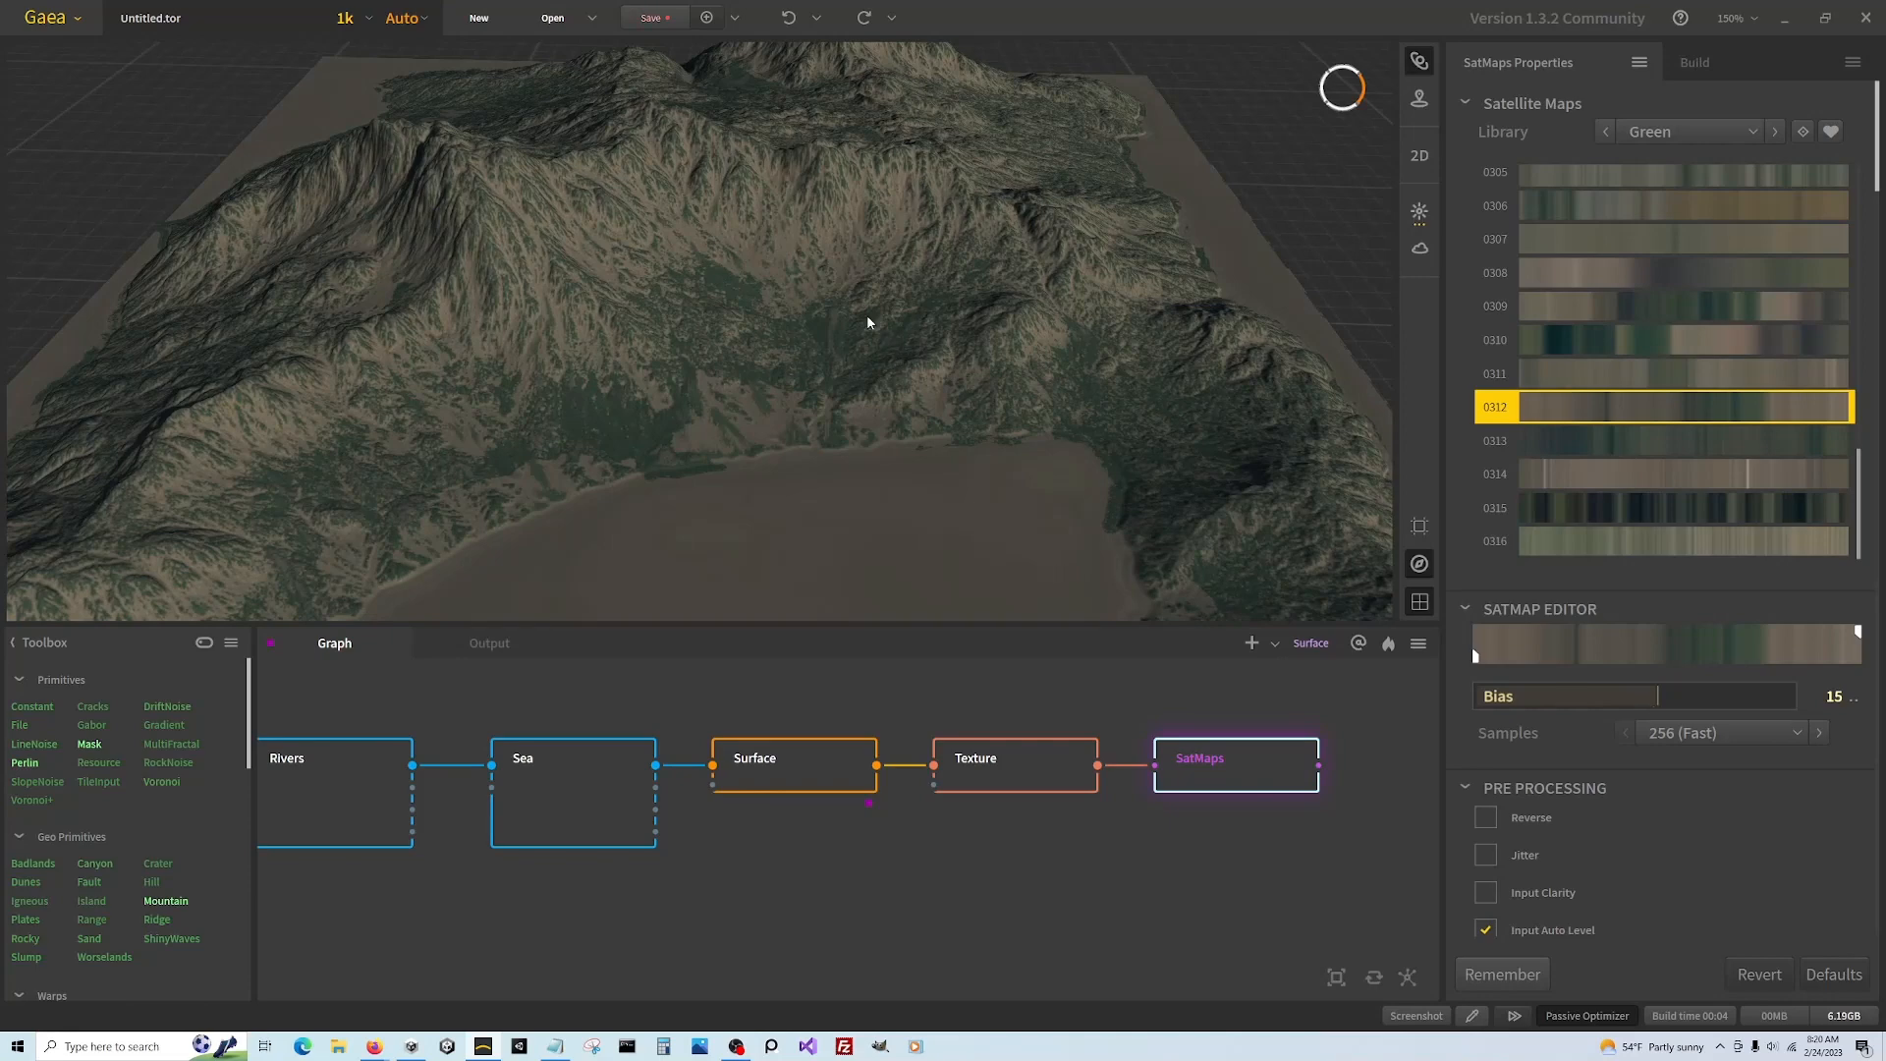
pyautogui.click(1697, 696)
pyautogui.moveTo(1697, 694); pyautogui.dragTo(1780, 698)
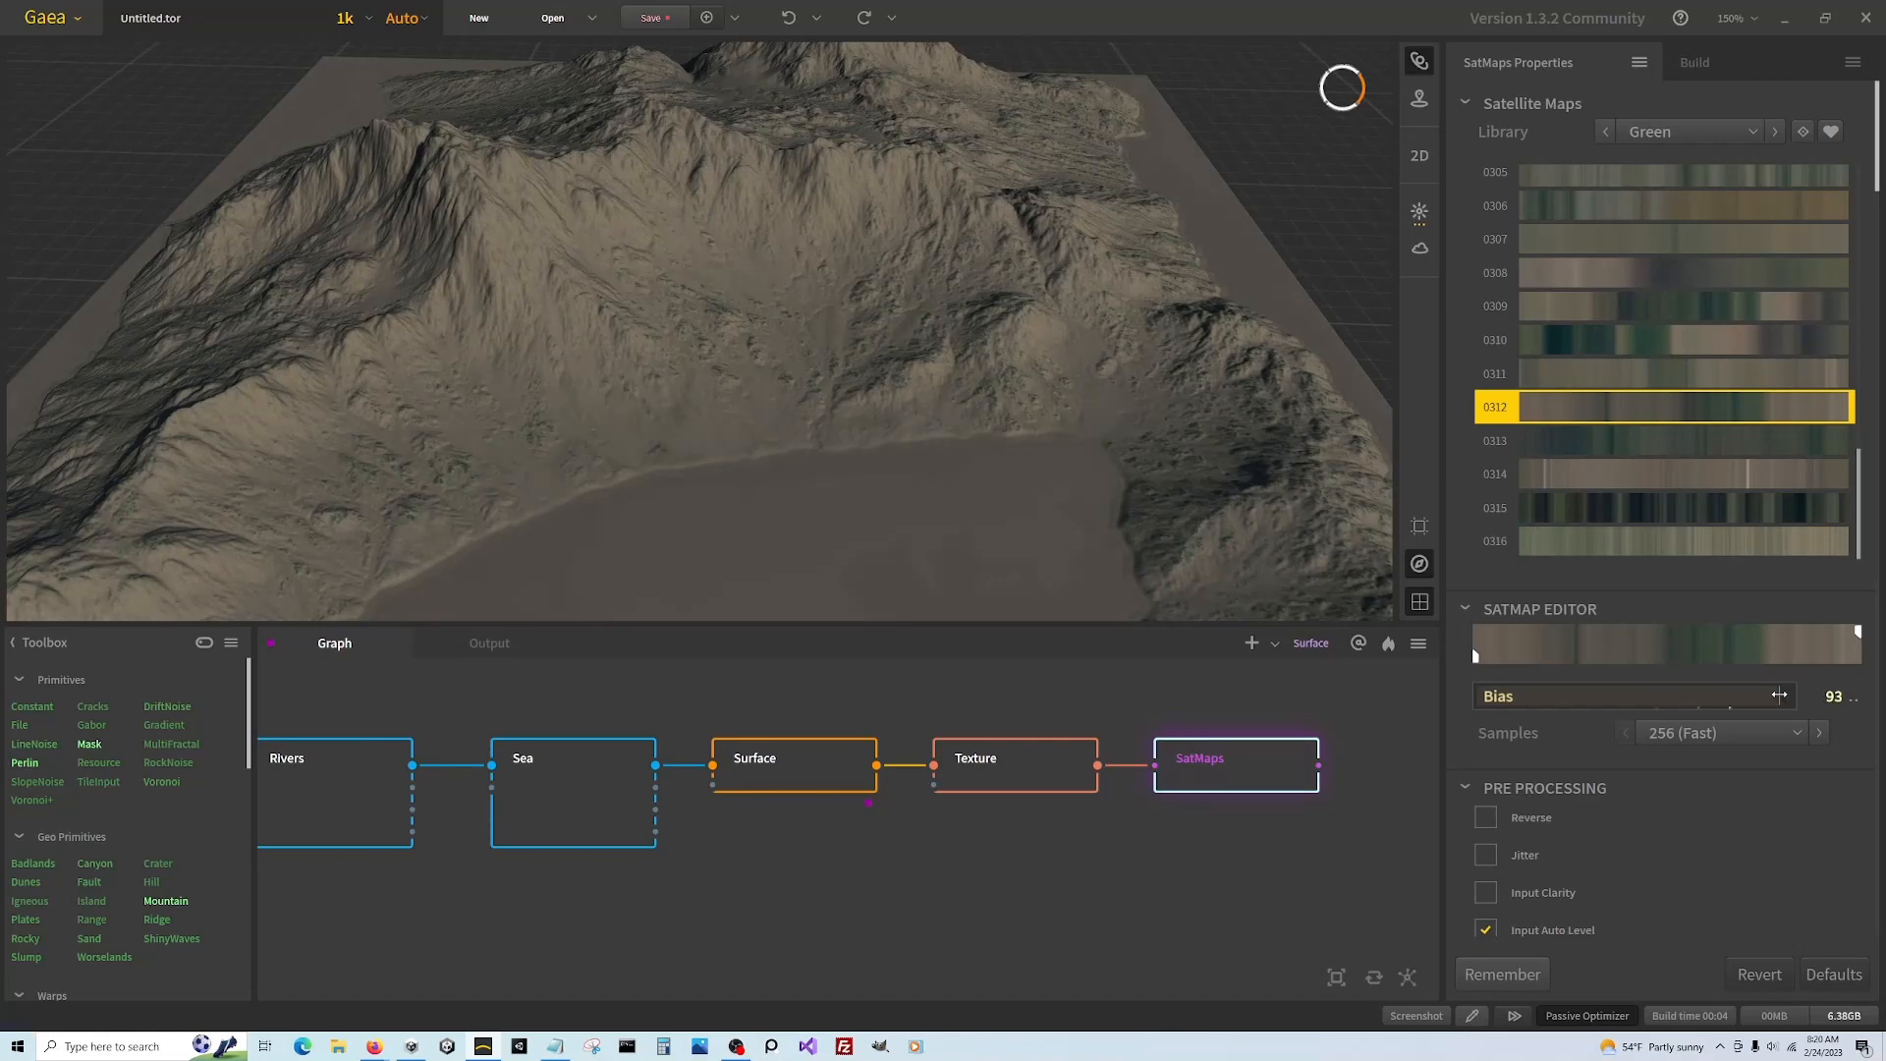
pyautogui.click(1619, 698)
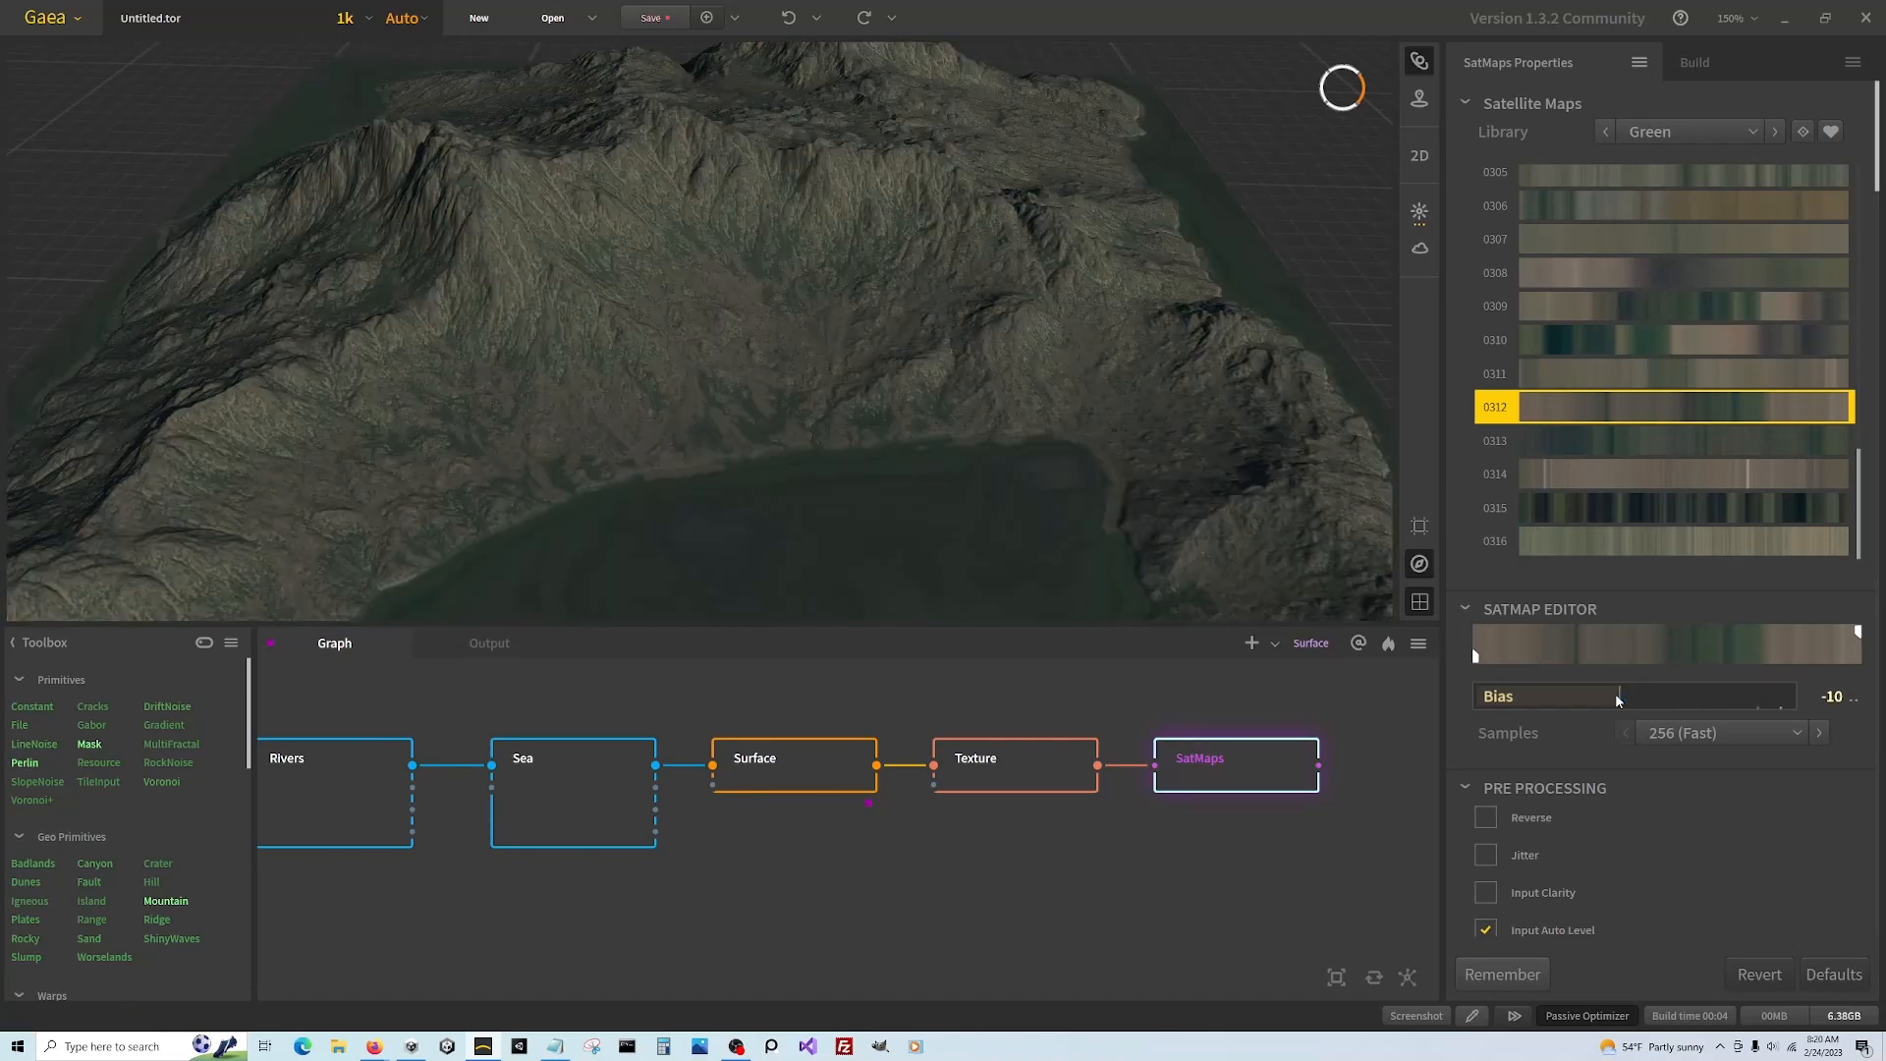
pyautogui.moveTo(1616, 699); pyautogui.dragTo(1609, 697)
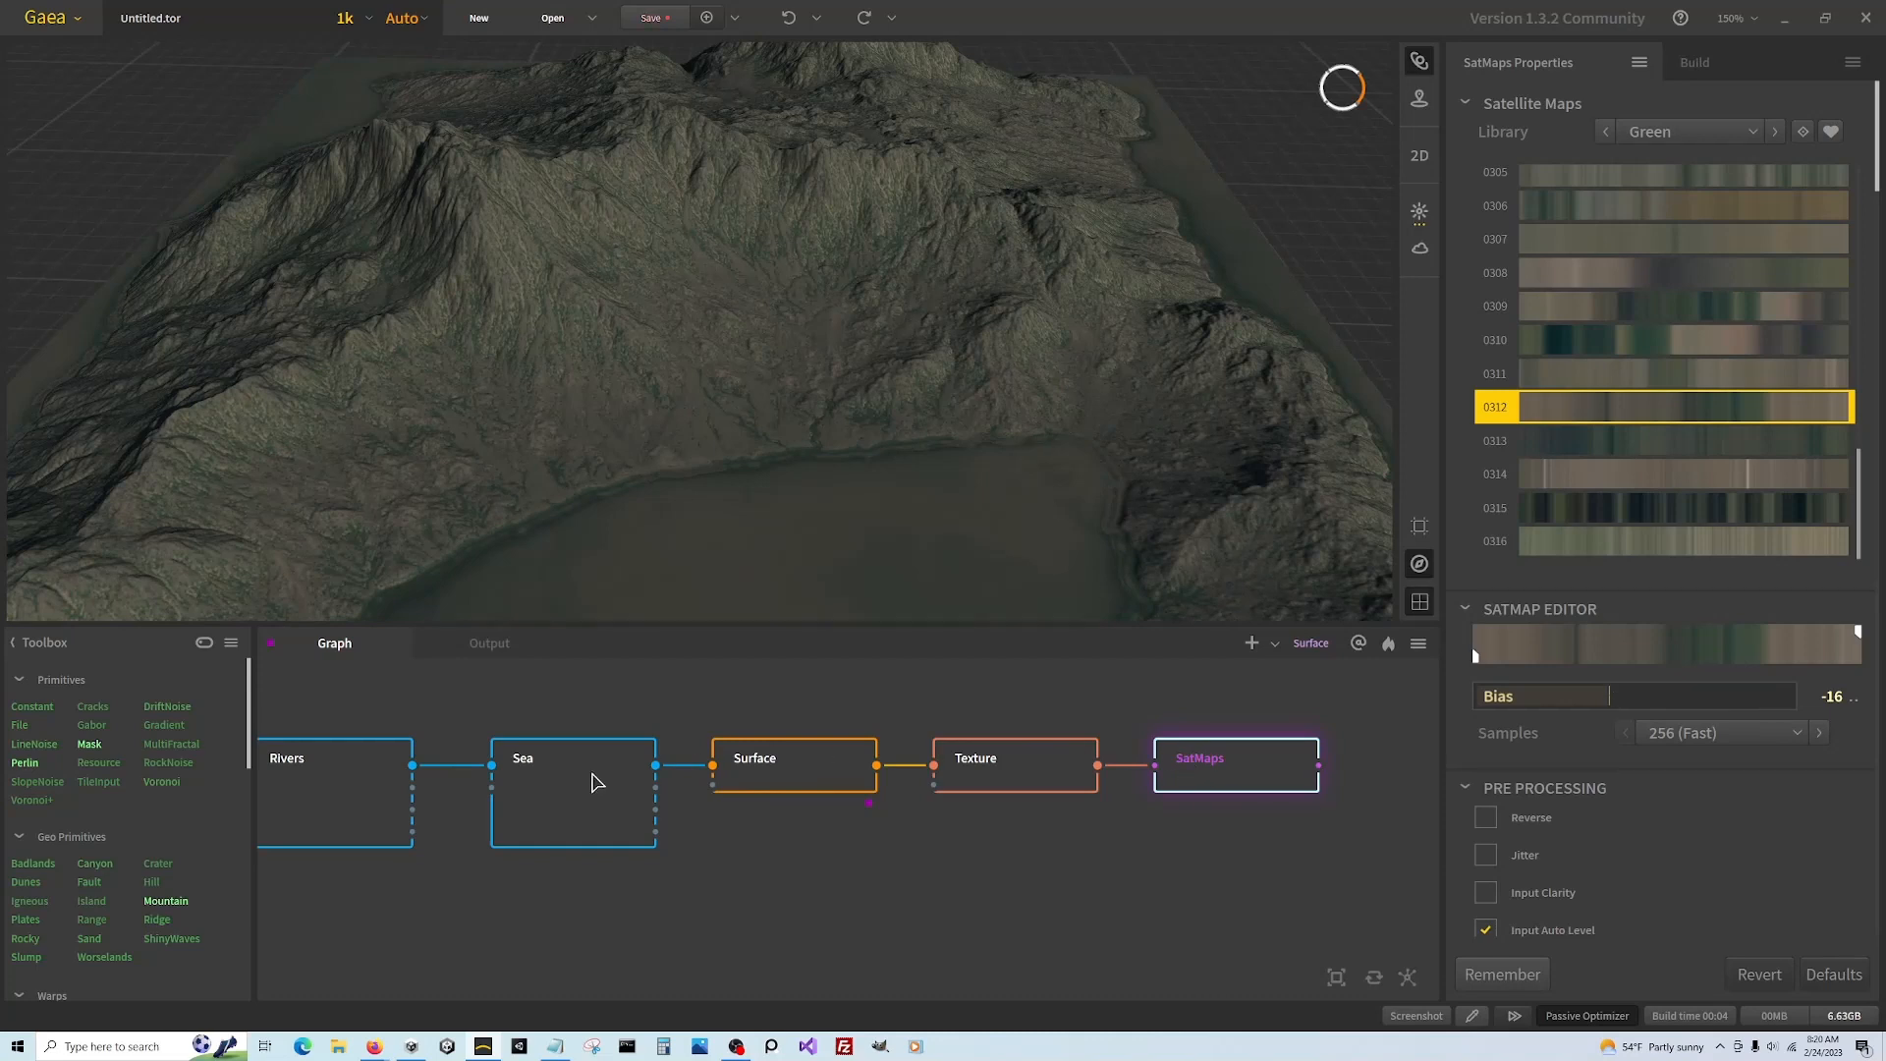
# Add a second SatMaps node fed by the Texture output and place it directly below the first one
pyautogui.scroll(-1, 595, 779)
pyautogui.scroll(1, 1082, 811)
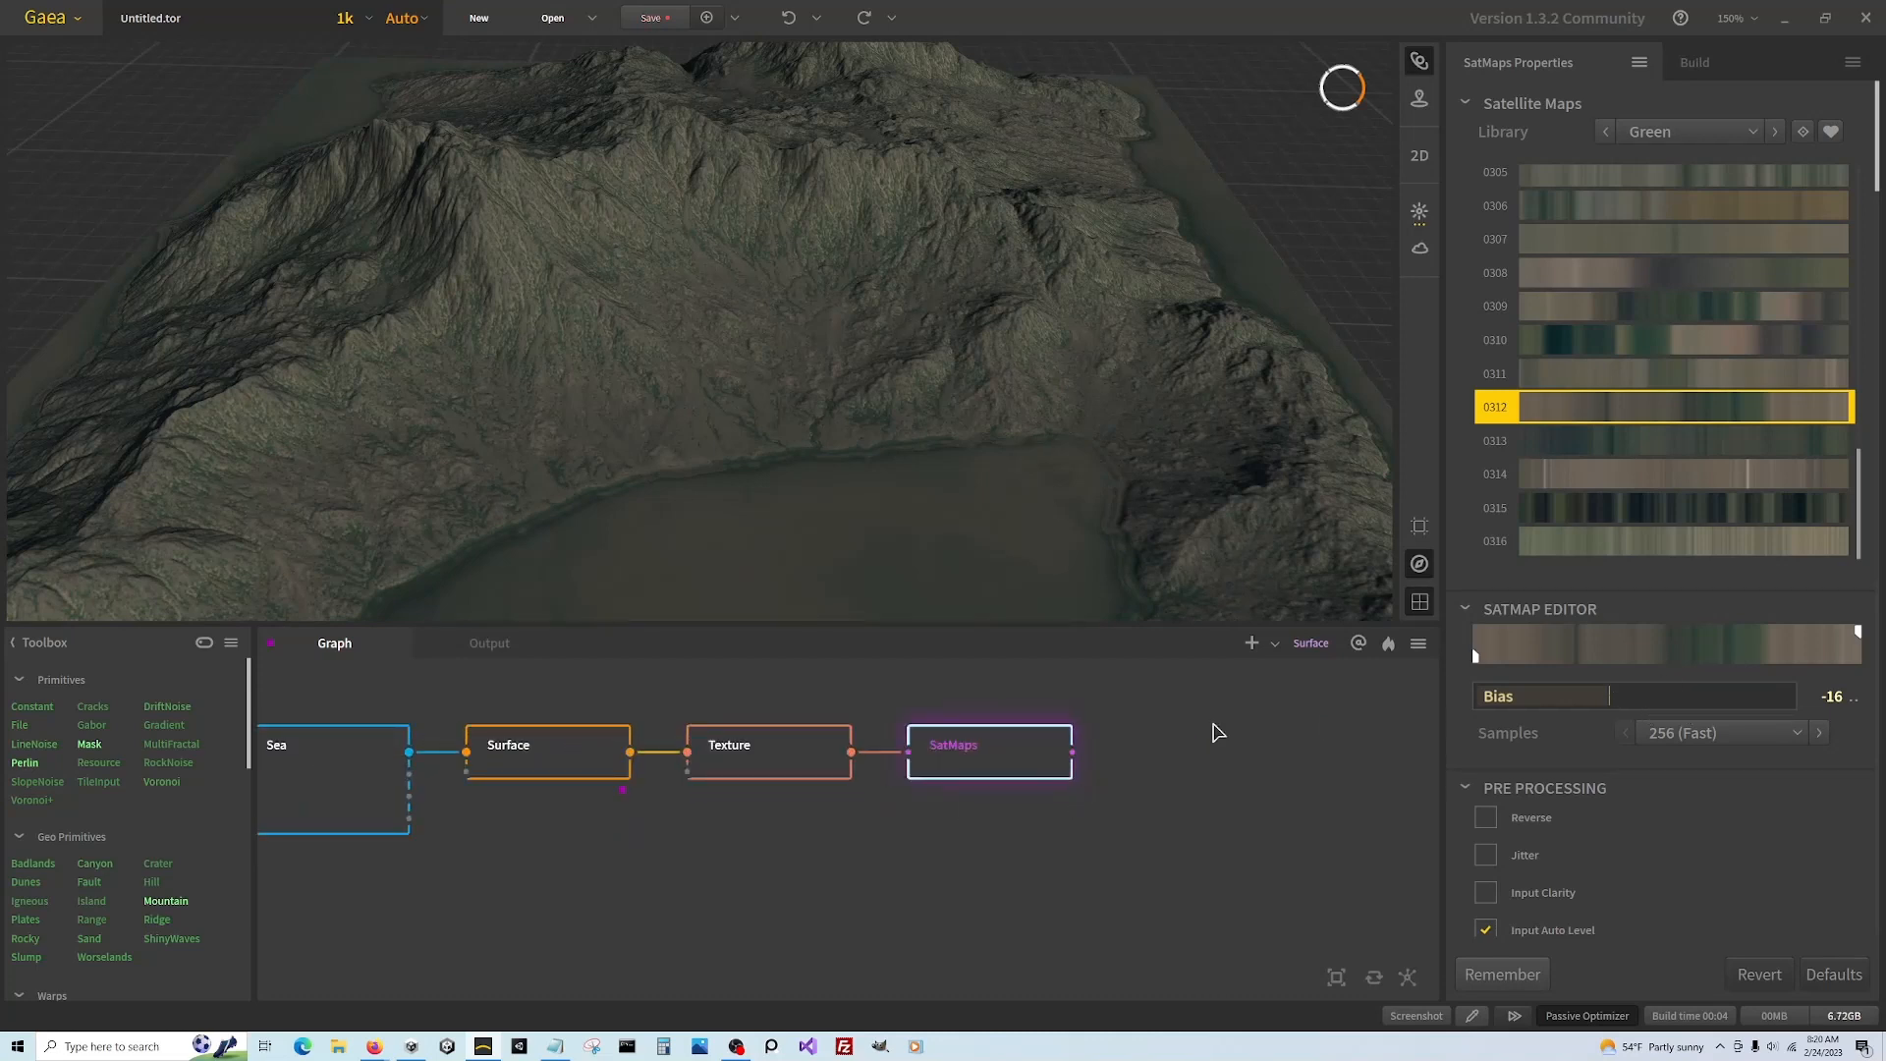
pyautogui.moveTo(940, 853); pyautogui.dragTo(933, 845)
pyautogui.write('sat')
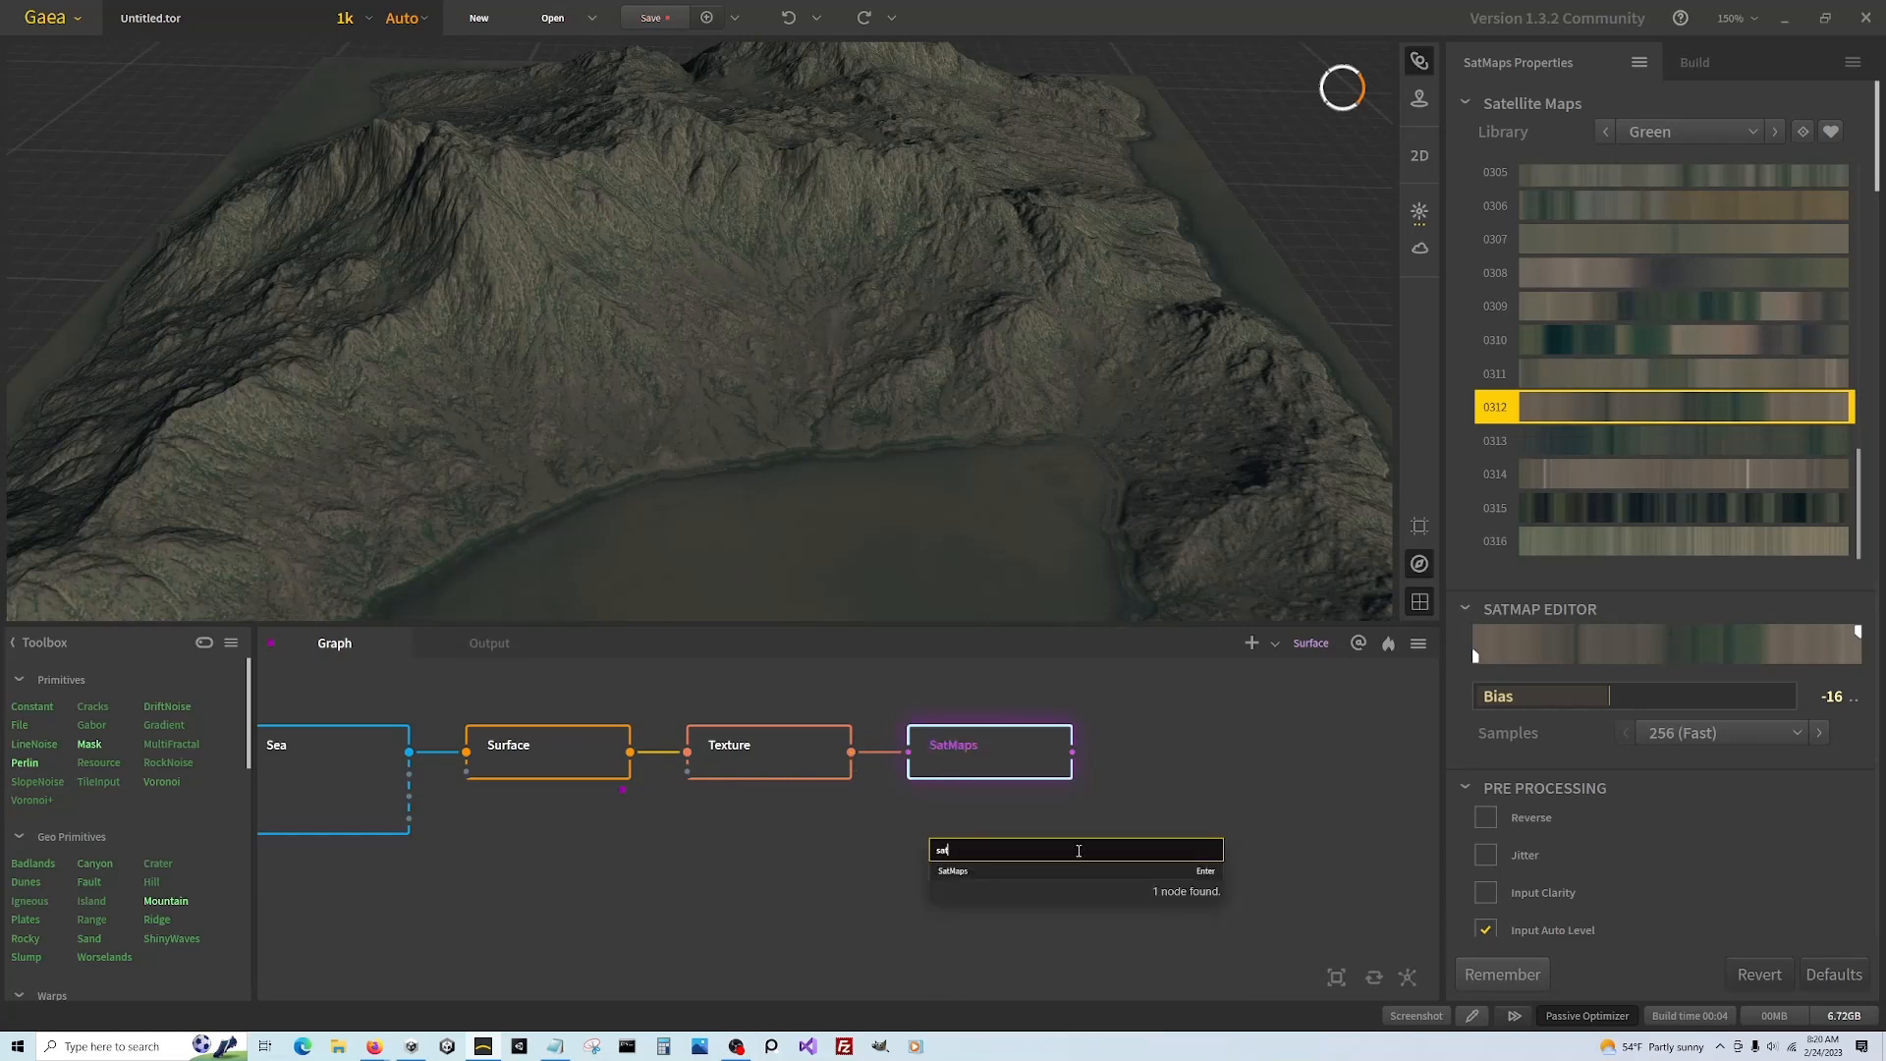
pyautogui.click(992, 872)
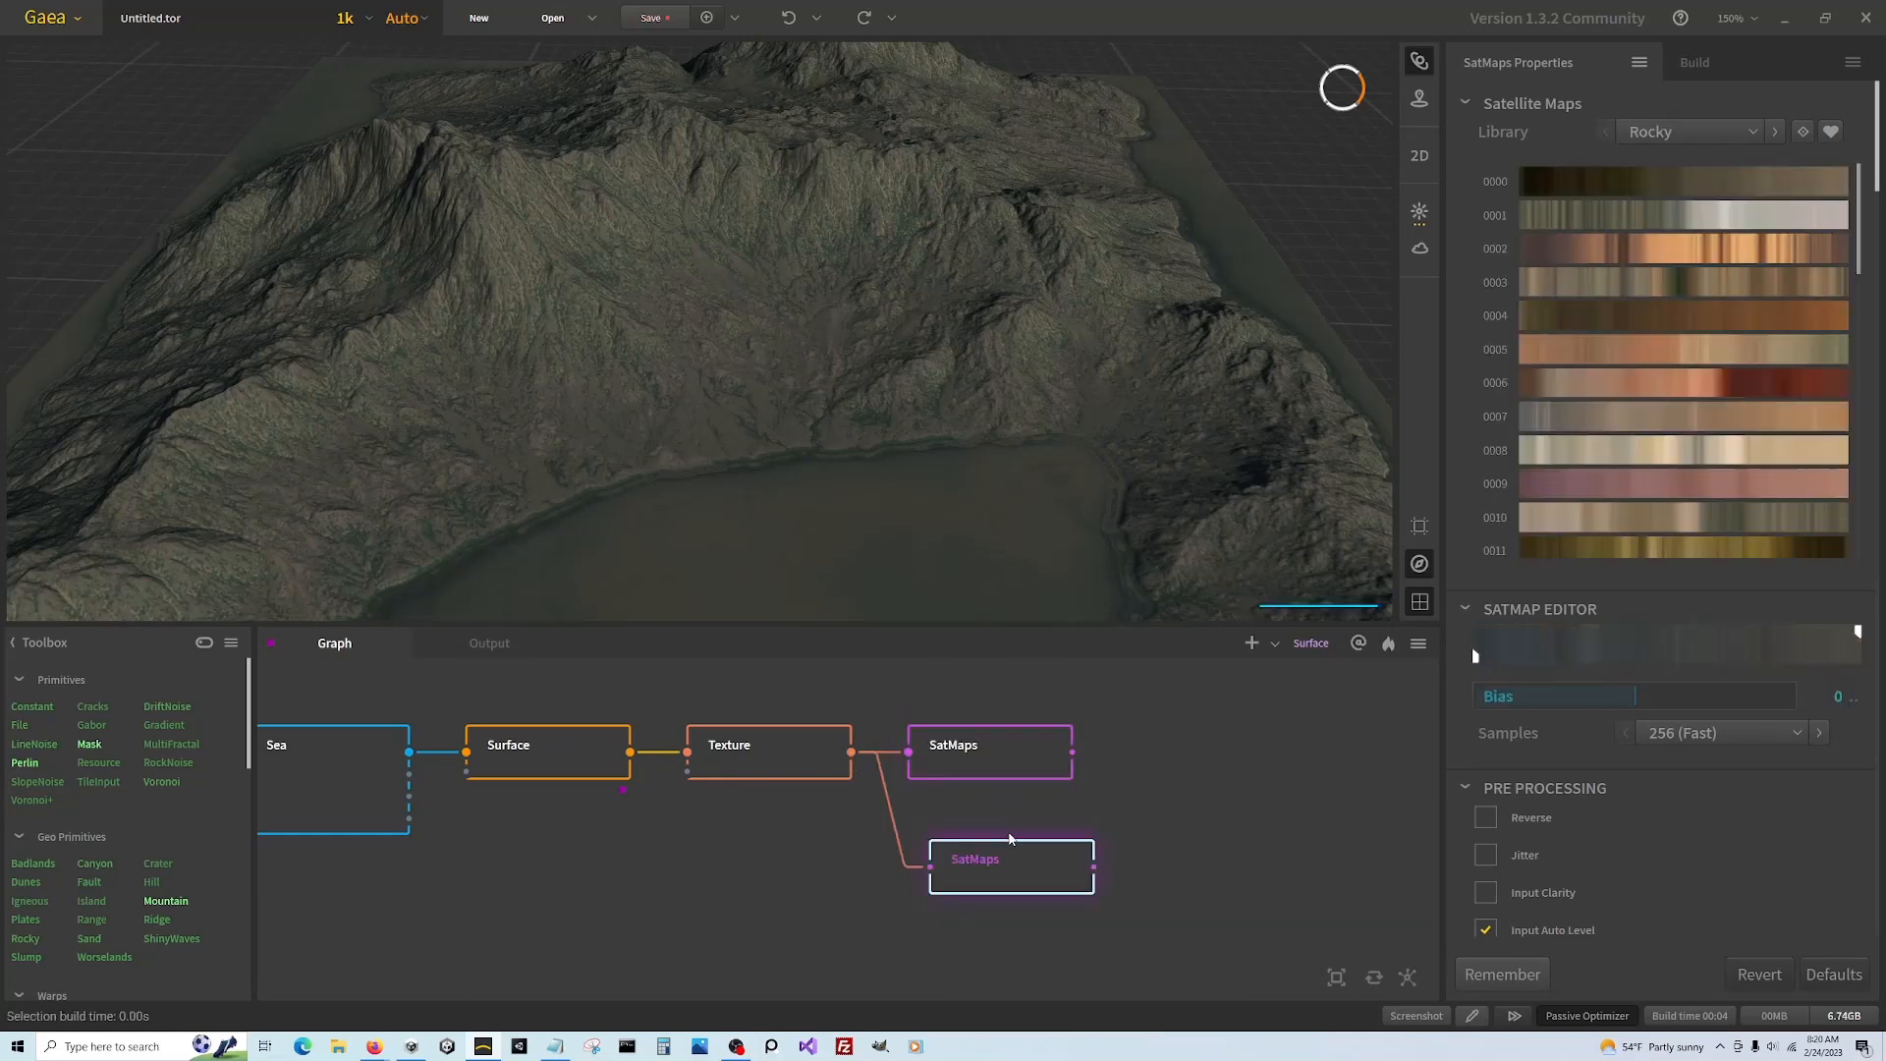
pyautogui.moveTo(994, 867); pyautogui.dragTo(990, 815)
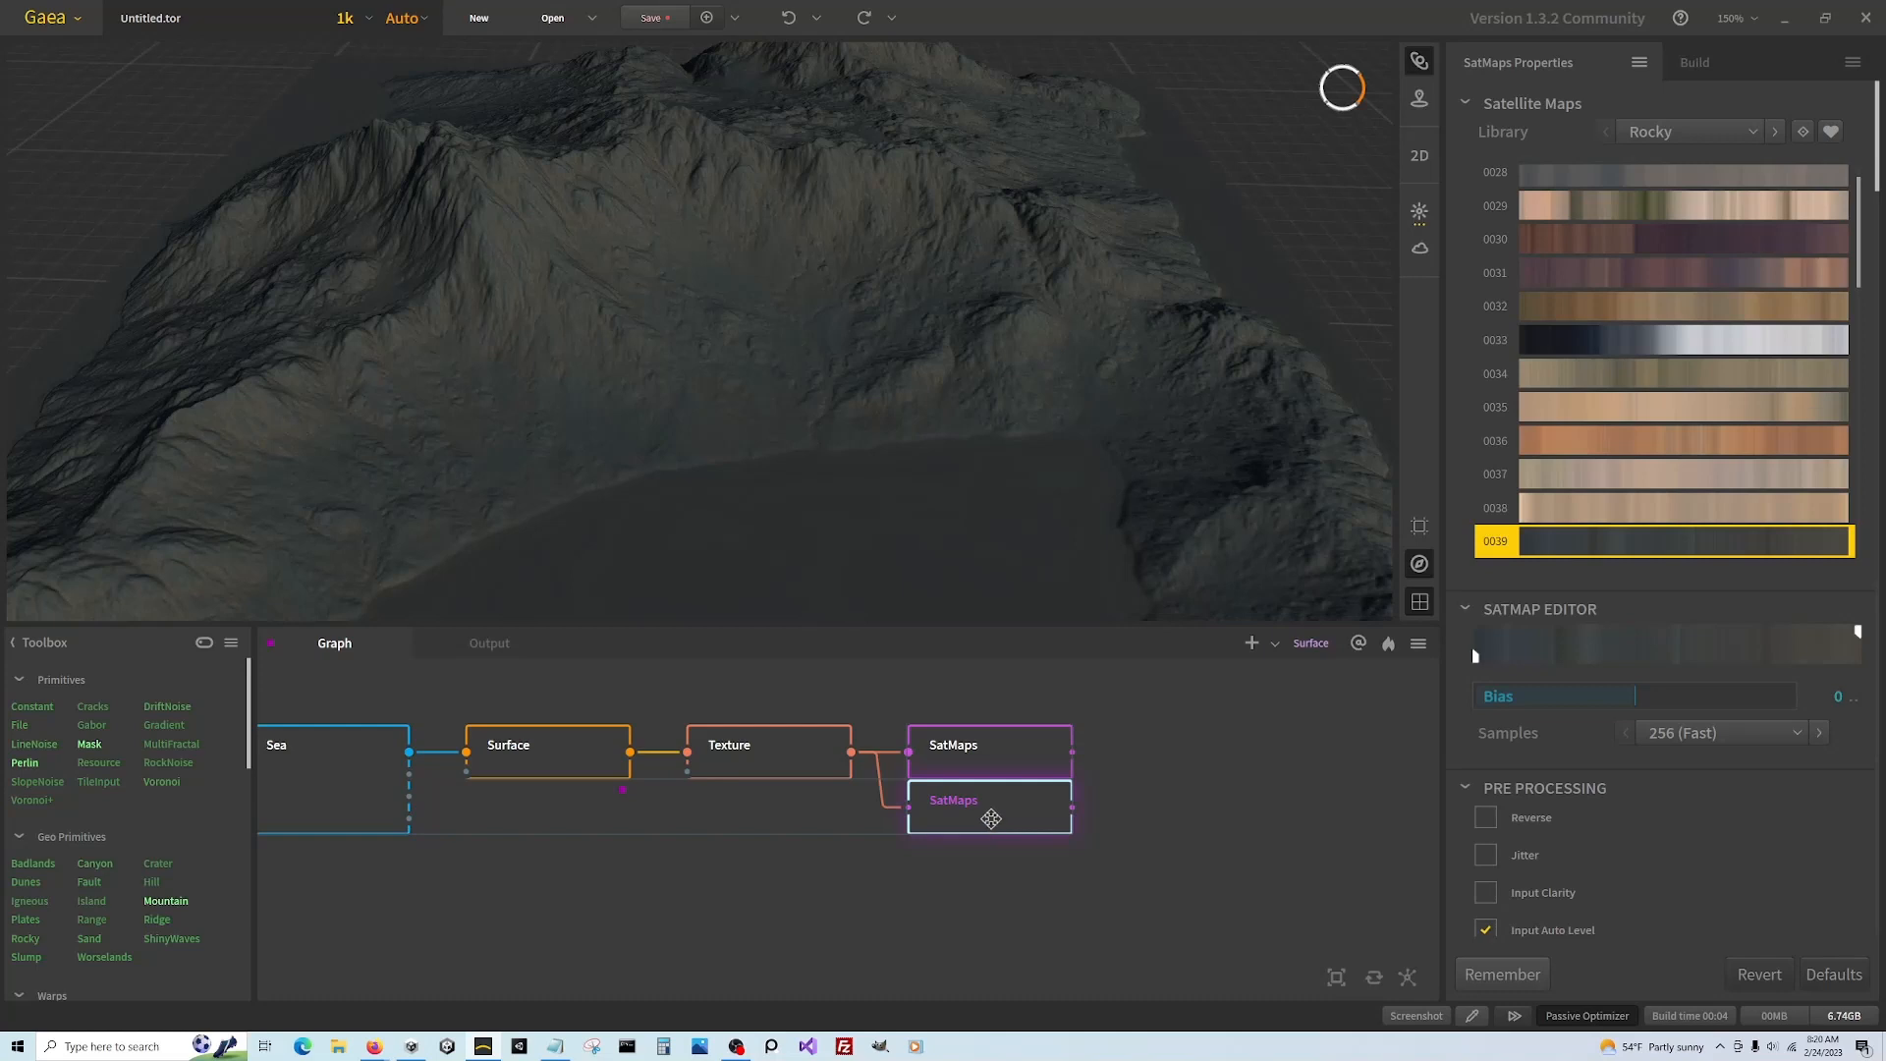
# Switch the second SatMaps node's Library to Green, try maps 0032, 0031, 0029 and 0028, and apply map 0027
pyautogui.click(1690, 131)
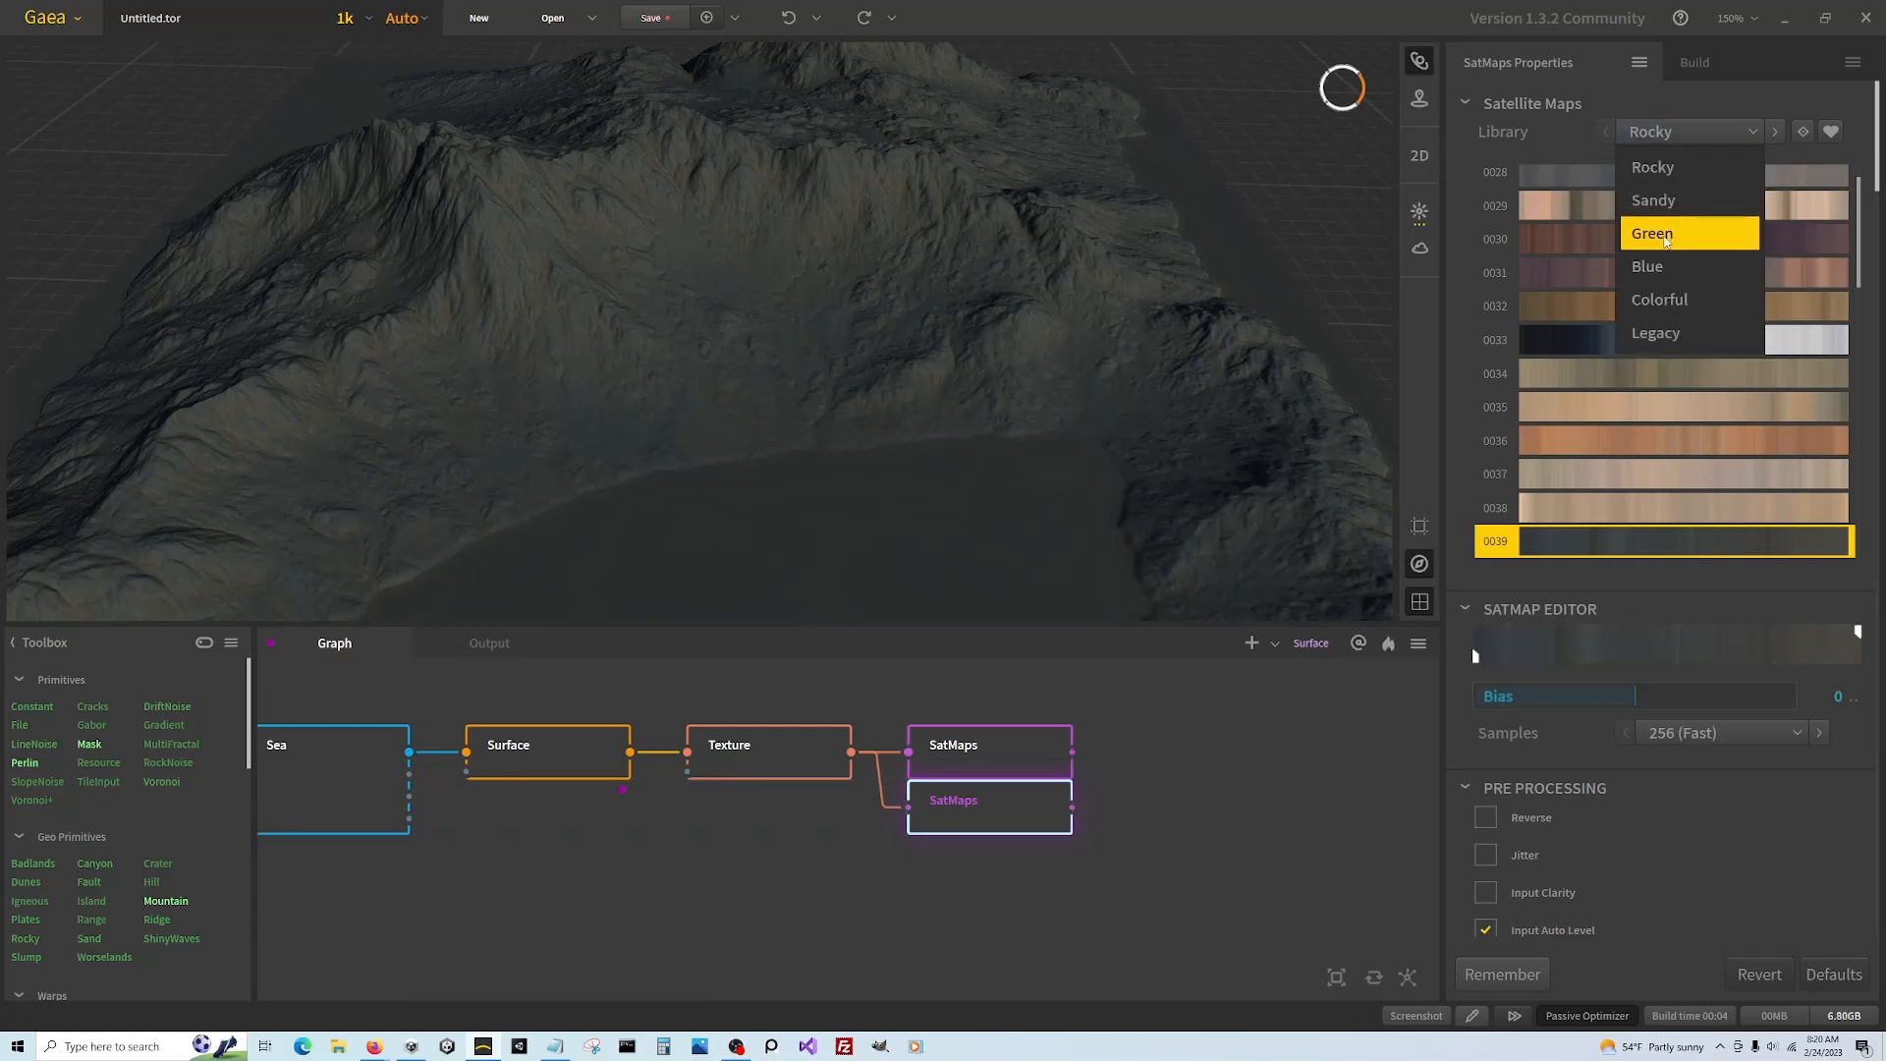
pyautogui.click(1670, 234)
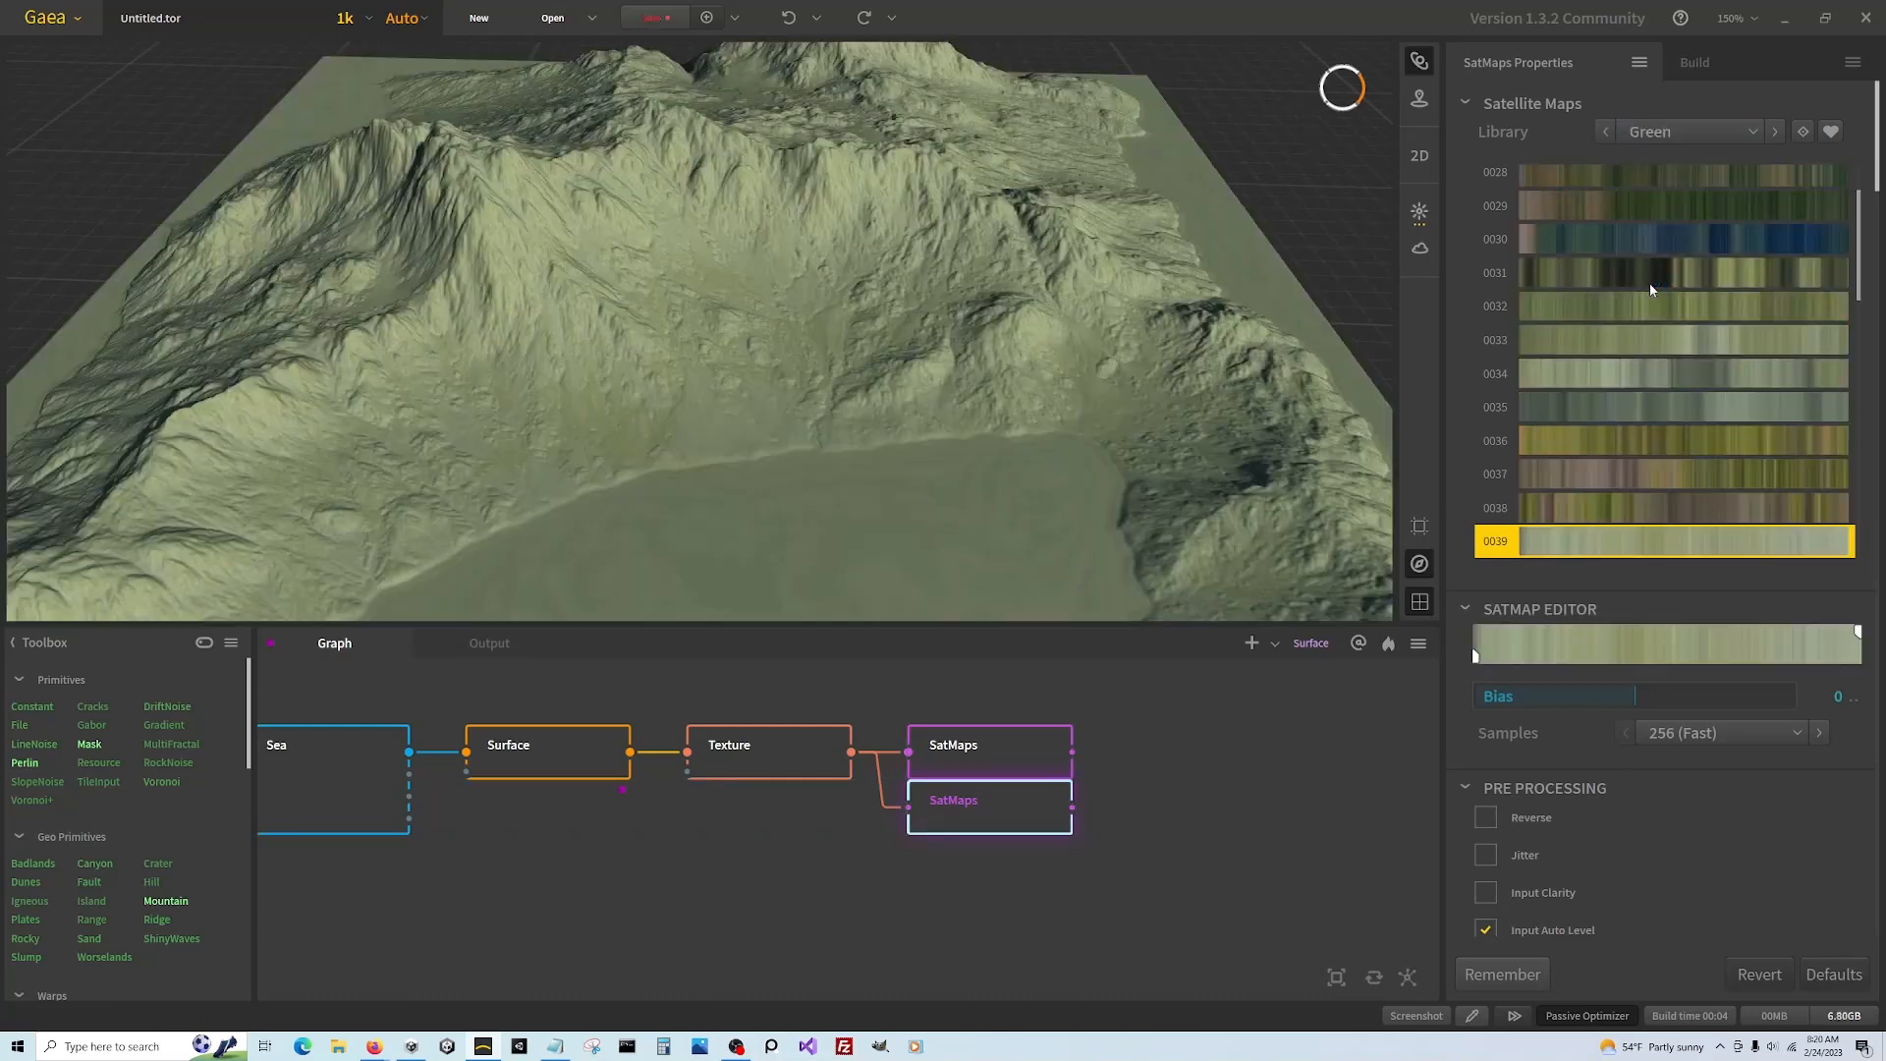
pyautogui.click(1647, 305)
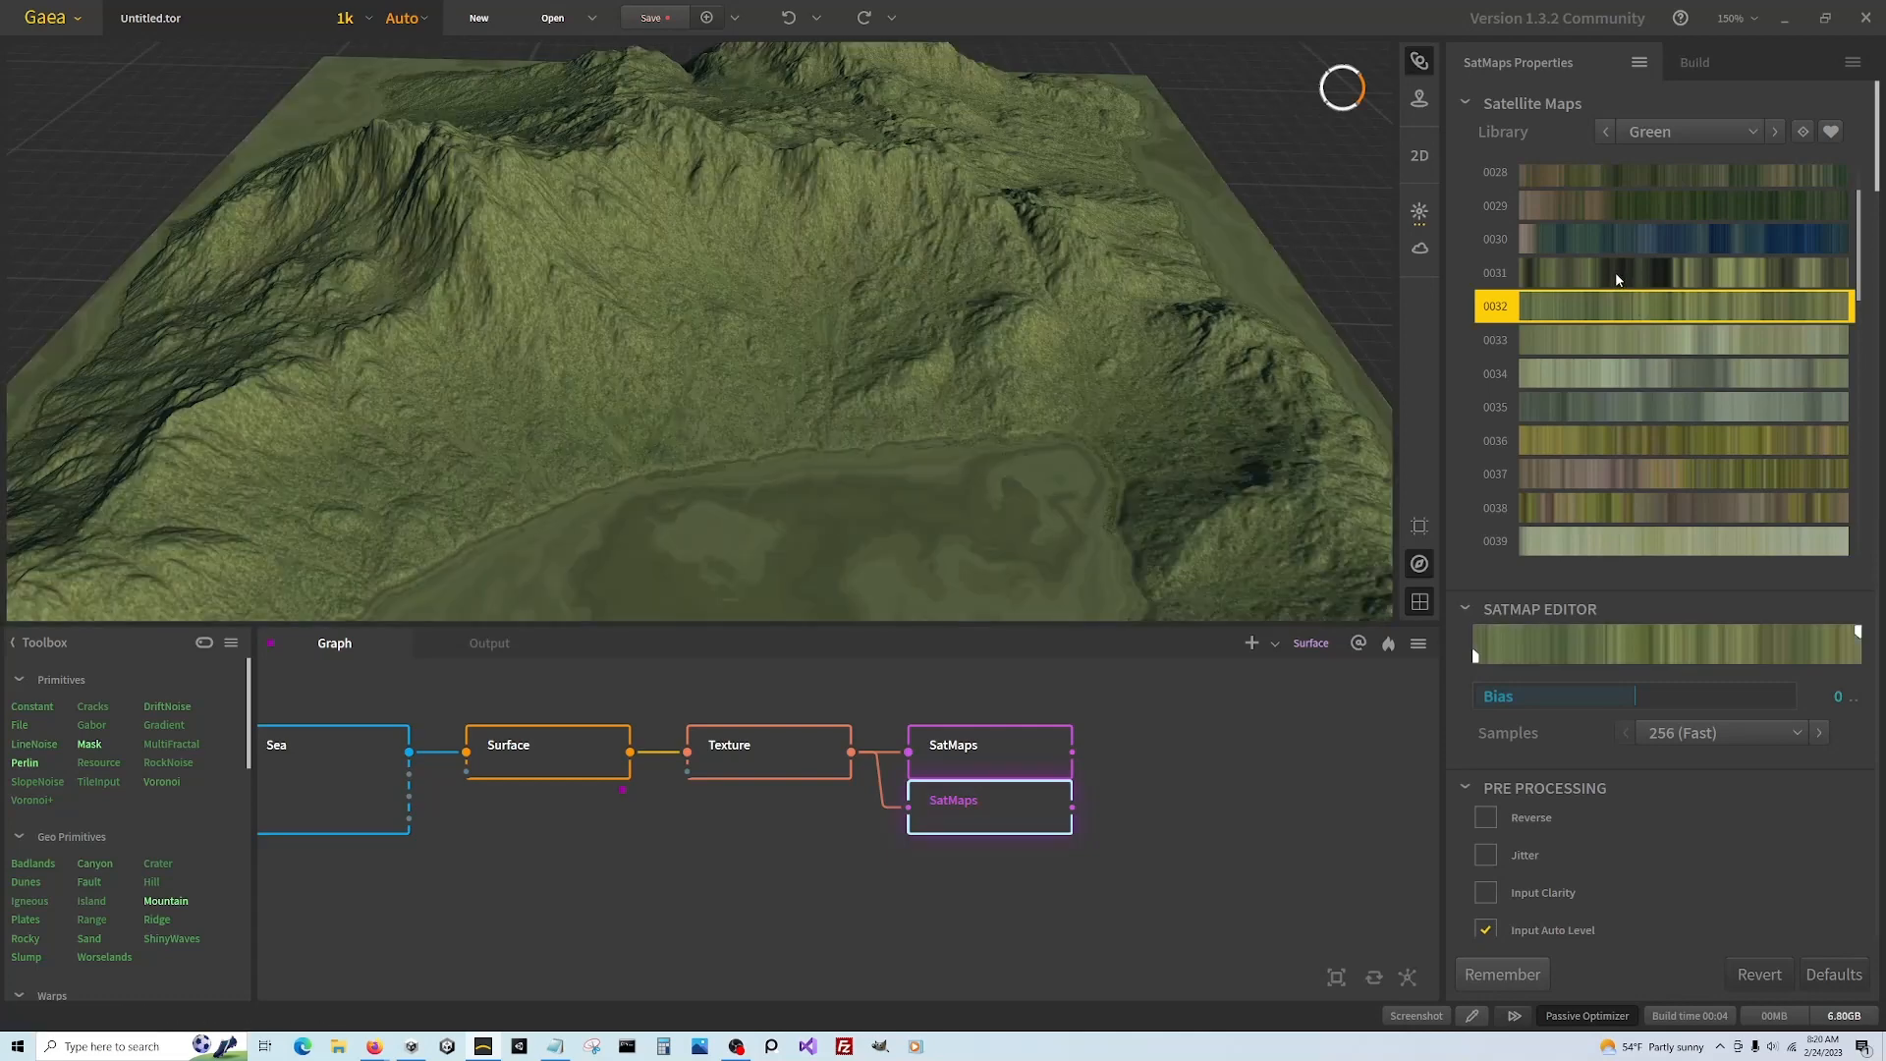
pyautogui.click(1615, 277)
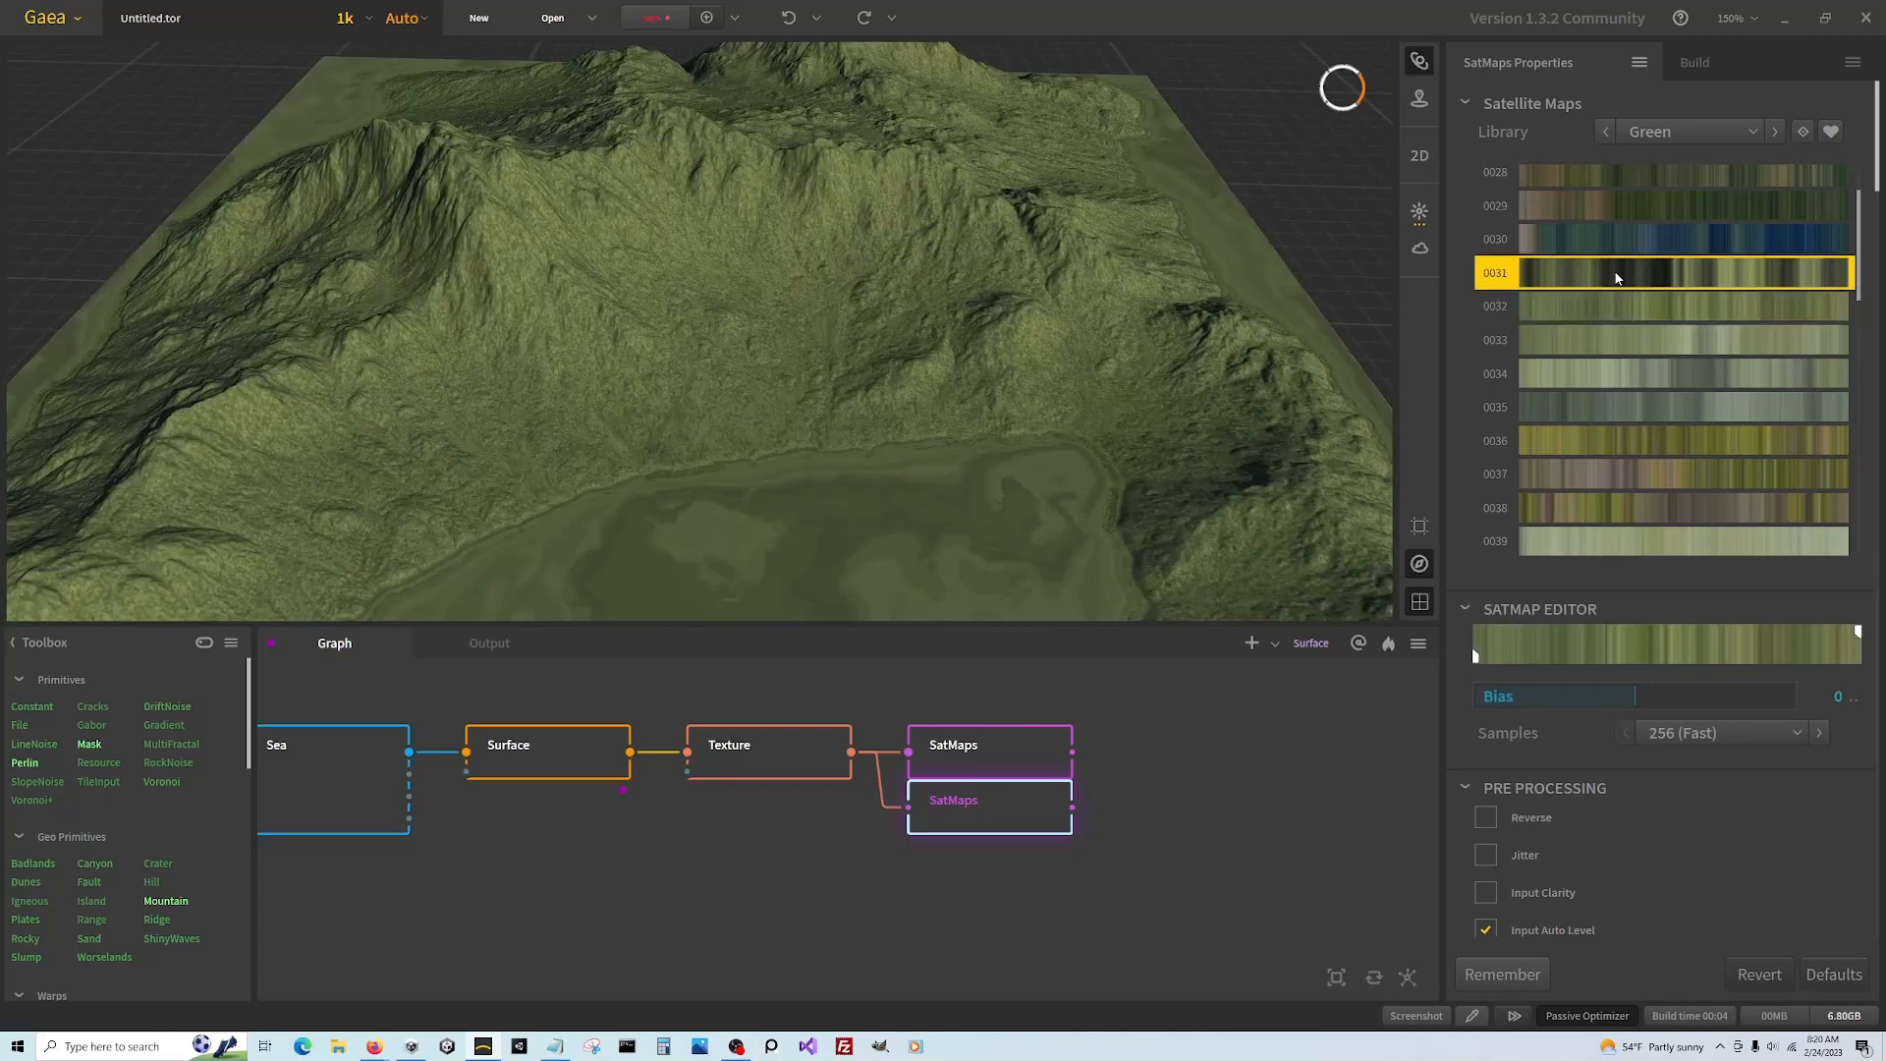
pyautogui.click(1628, 218)
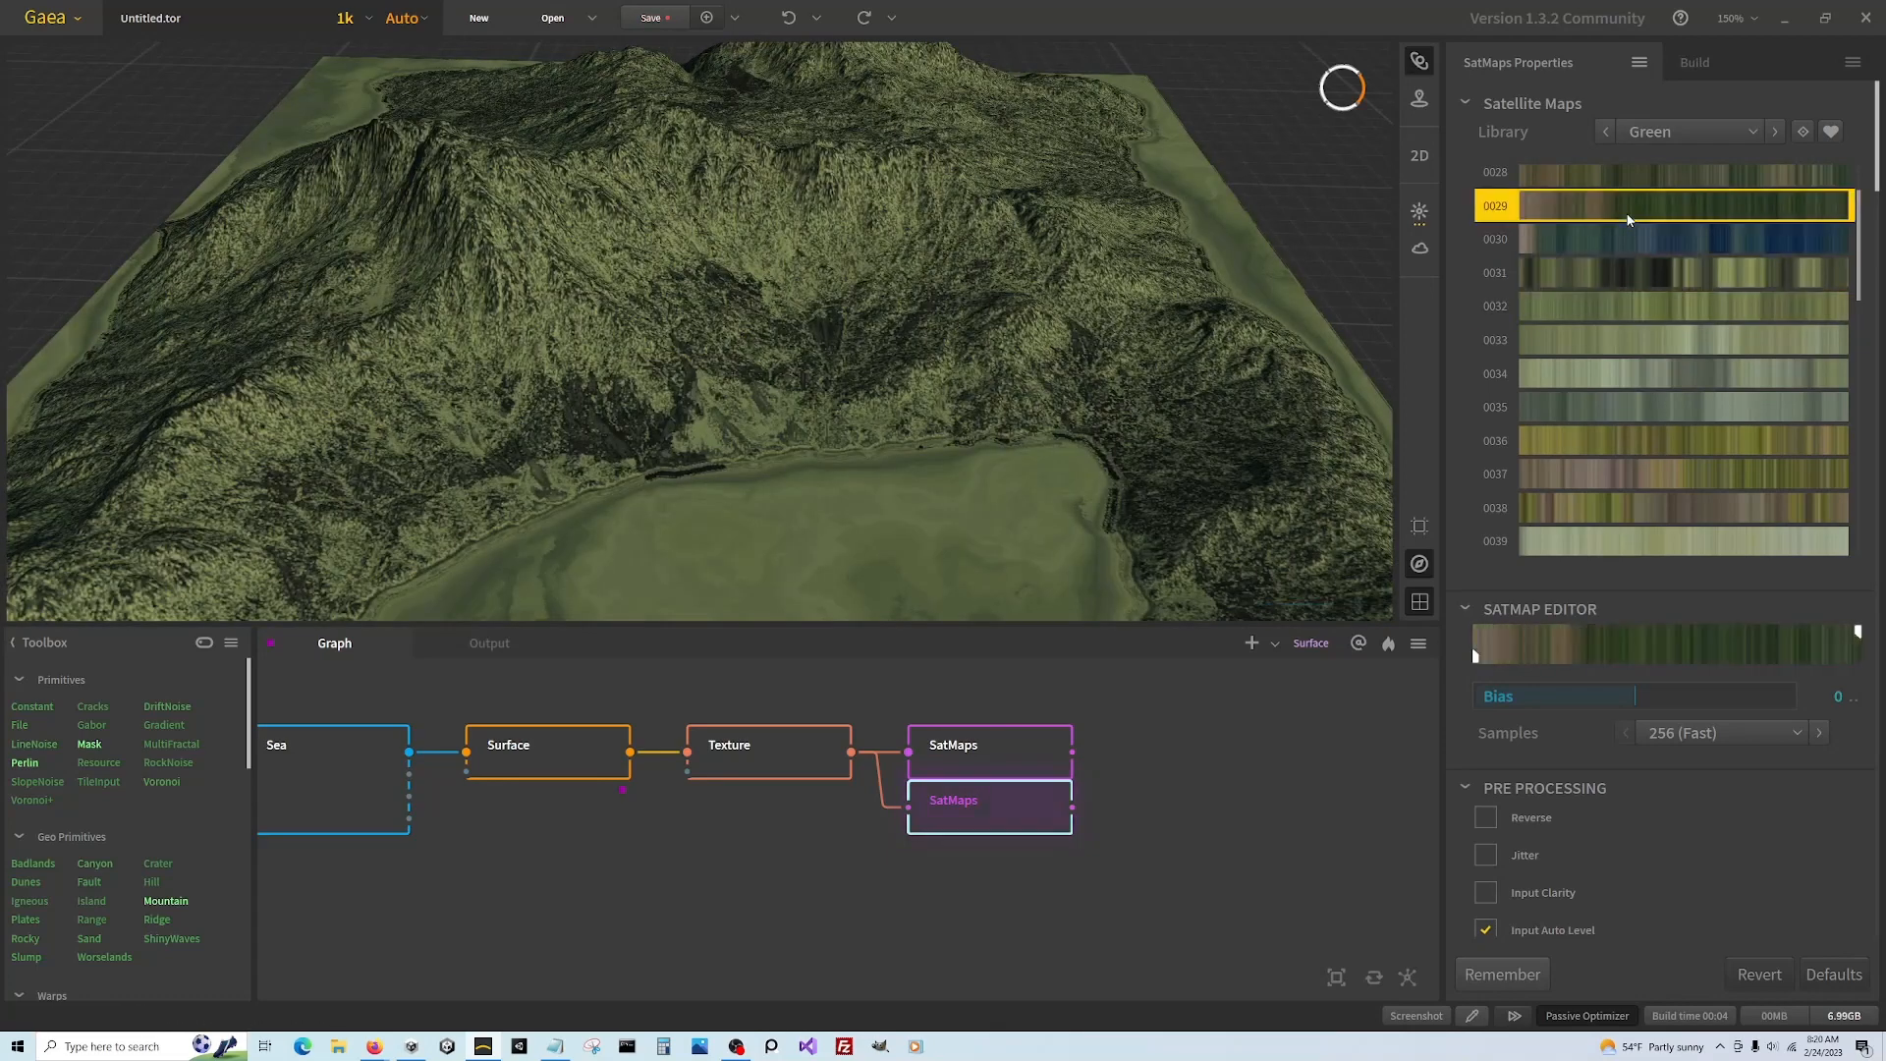
pyautogui.scroll(2, 1635, 246)
pyautogui.click(1643, 285)
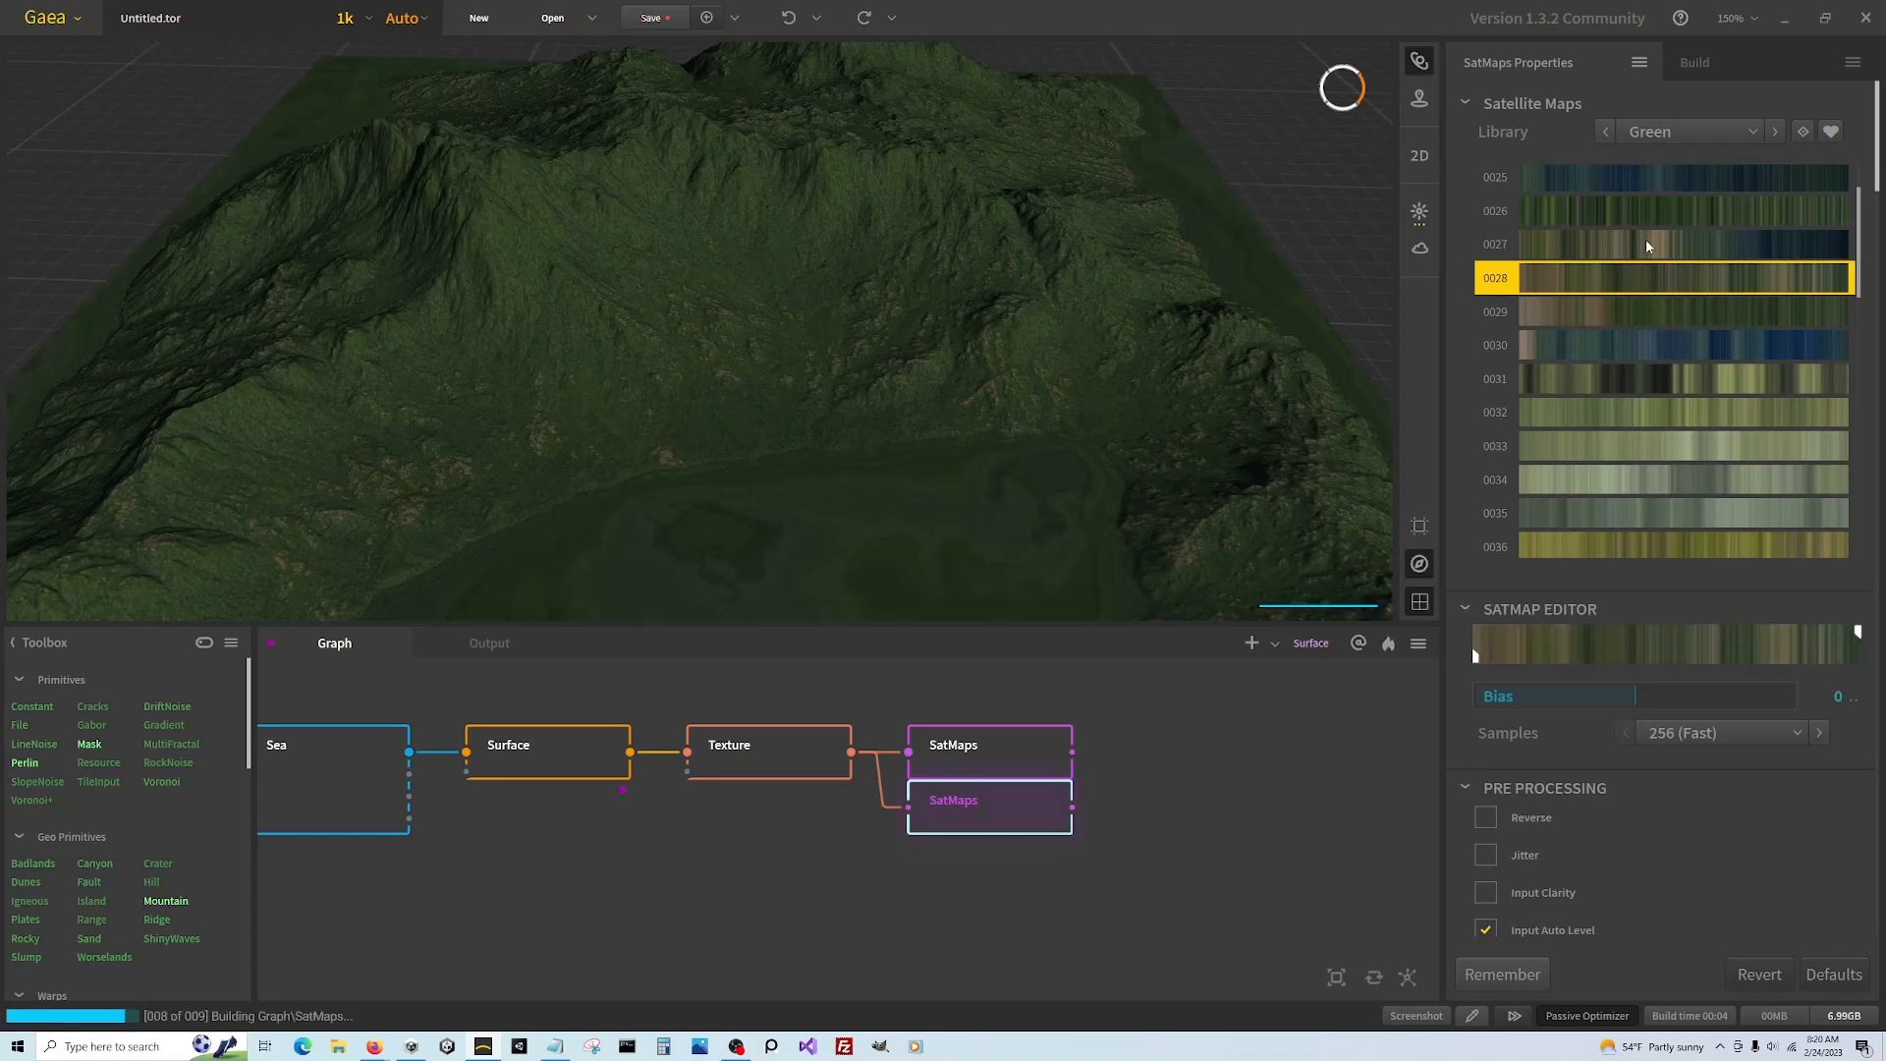
pyautogui.click(1648, 246)
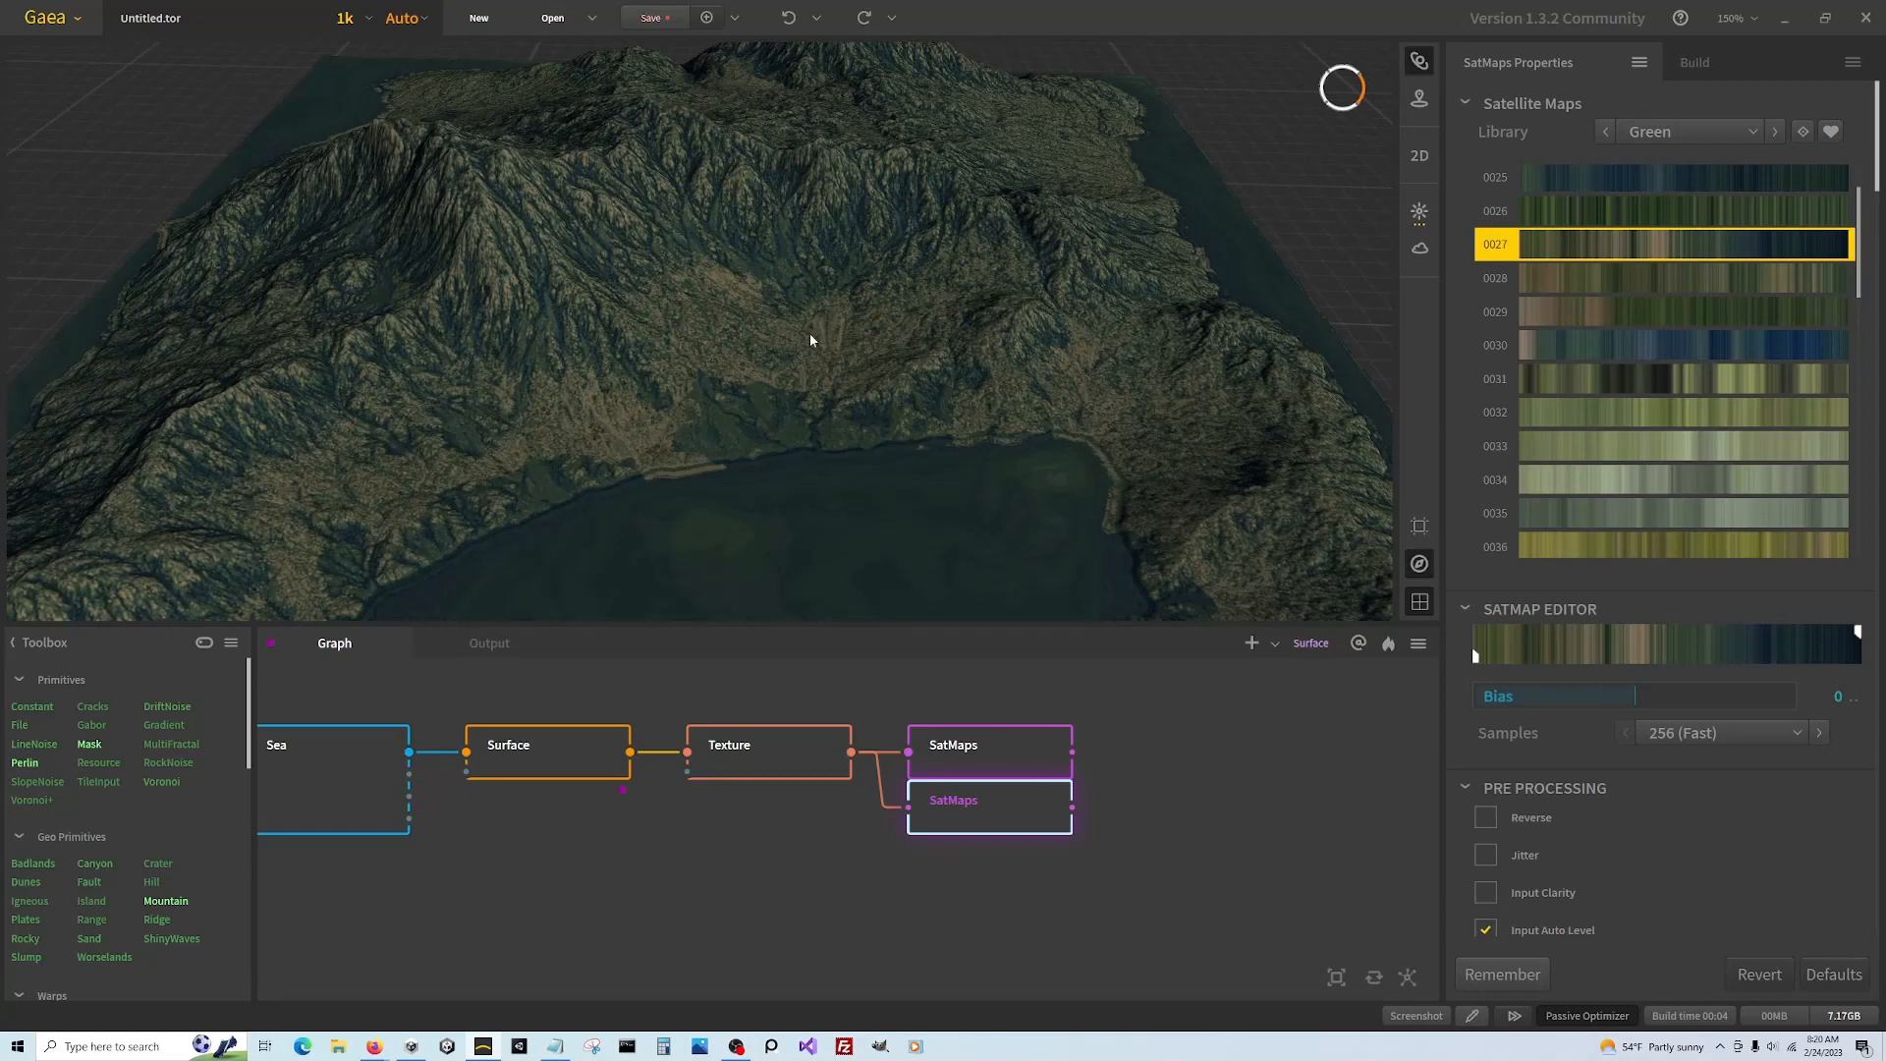
# Merge the two SatMaps outputs in a Combine node using the Blend method and set its Ratio to 27
pyautogui.moveTo(1072, 751); pyautogui.dragTo(1075, 807)
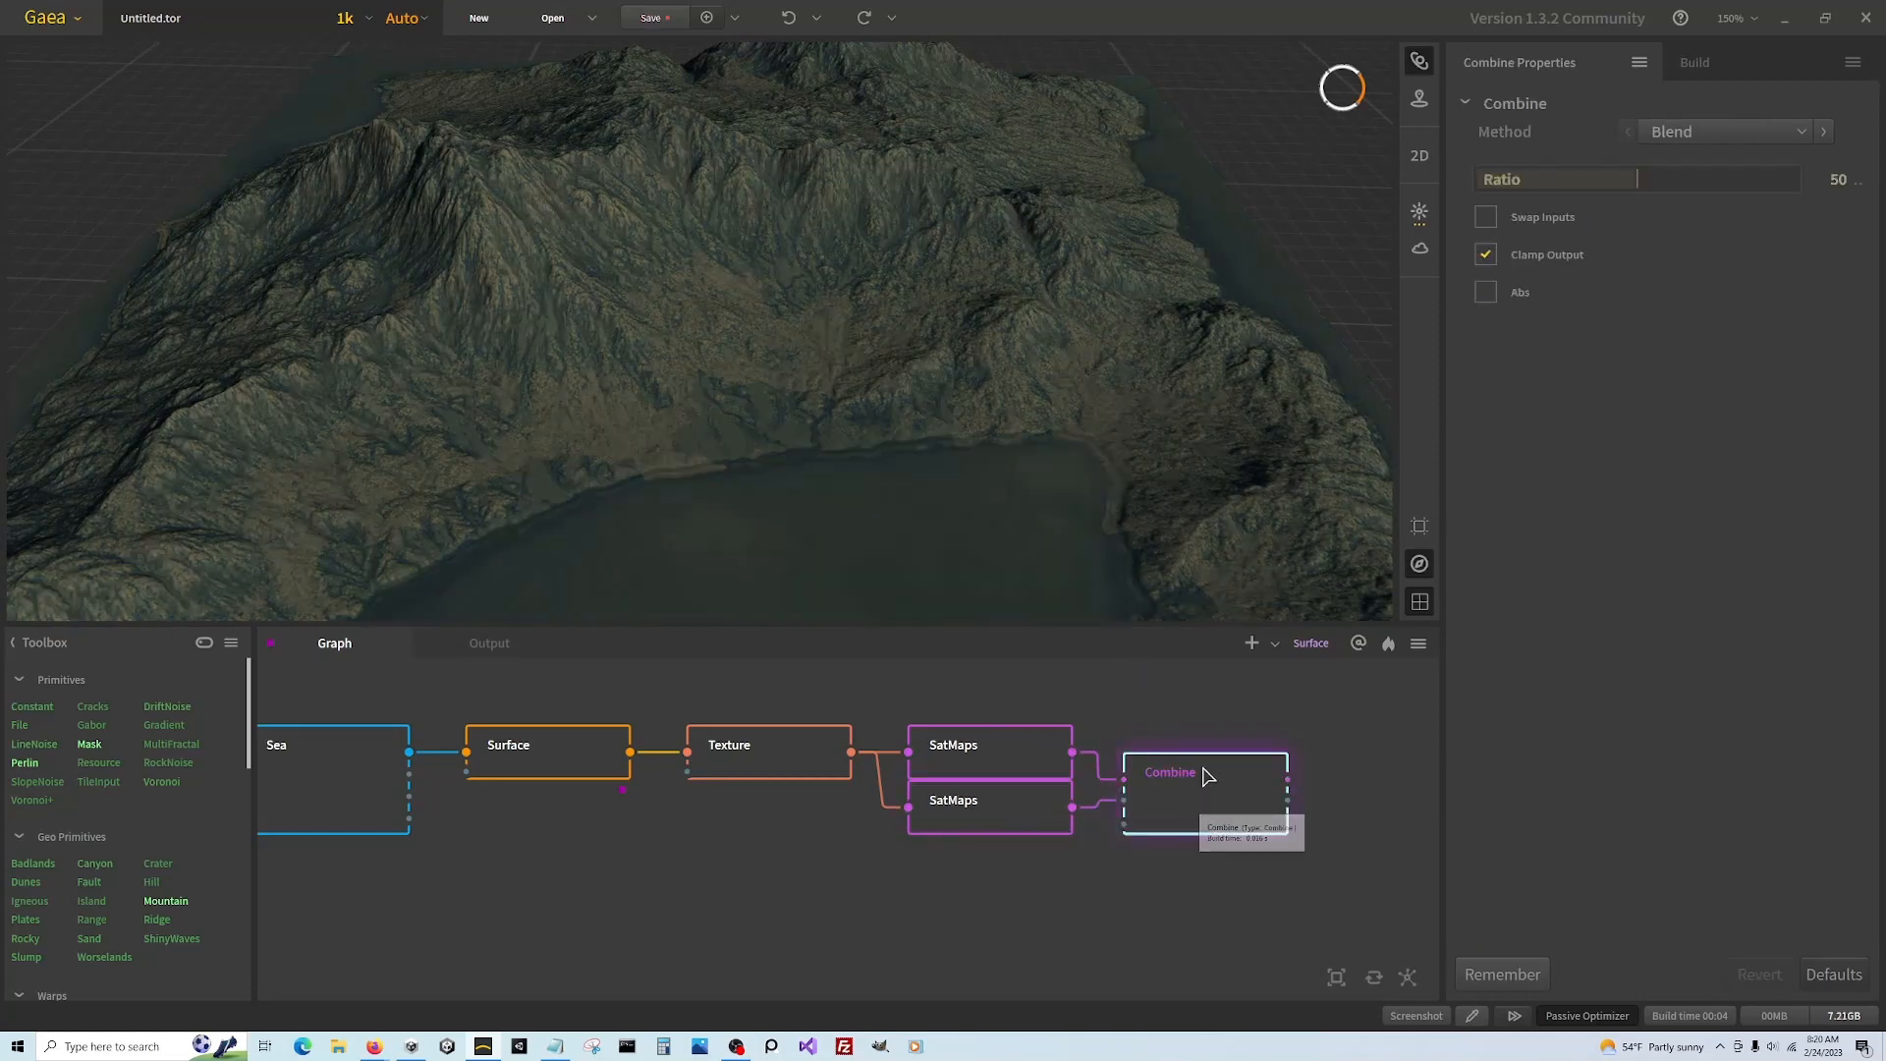
pyautogui.click(1693, 180)
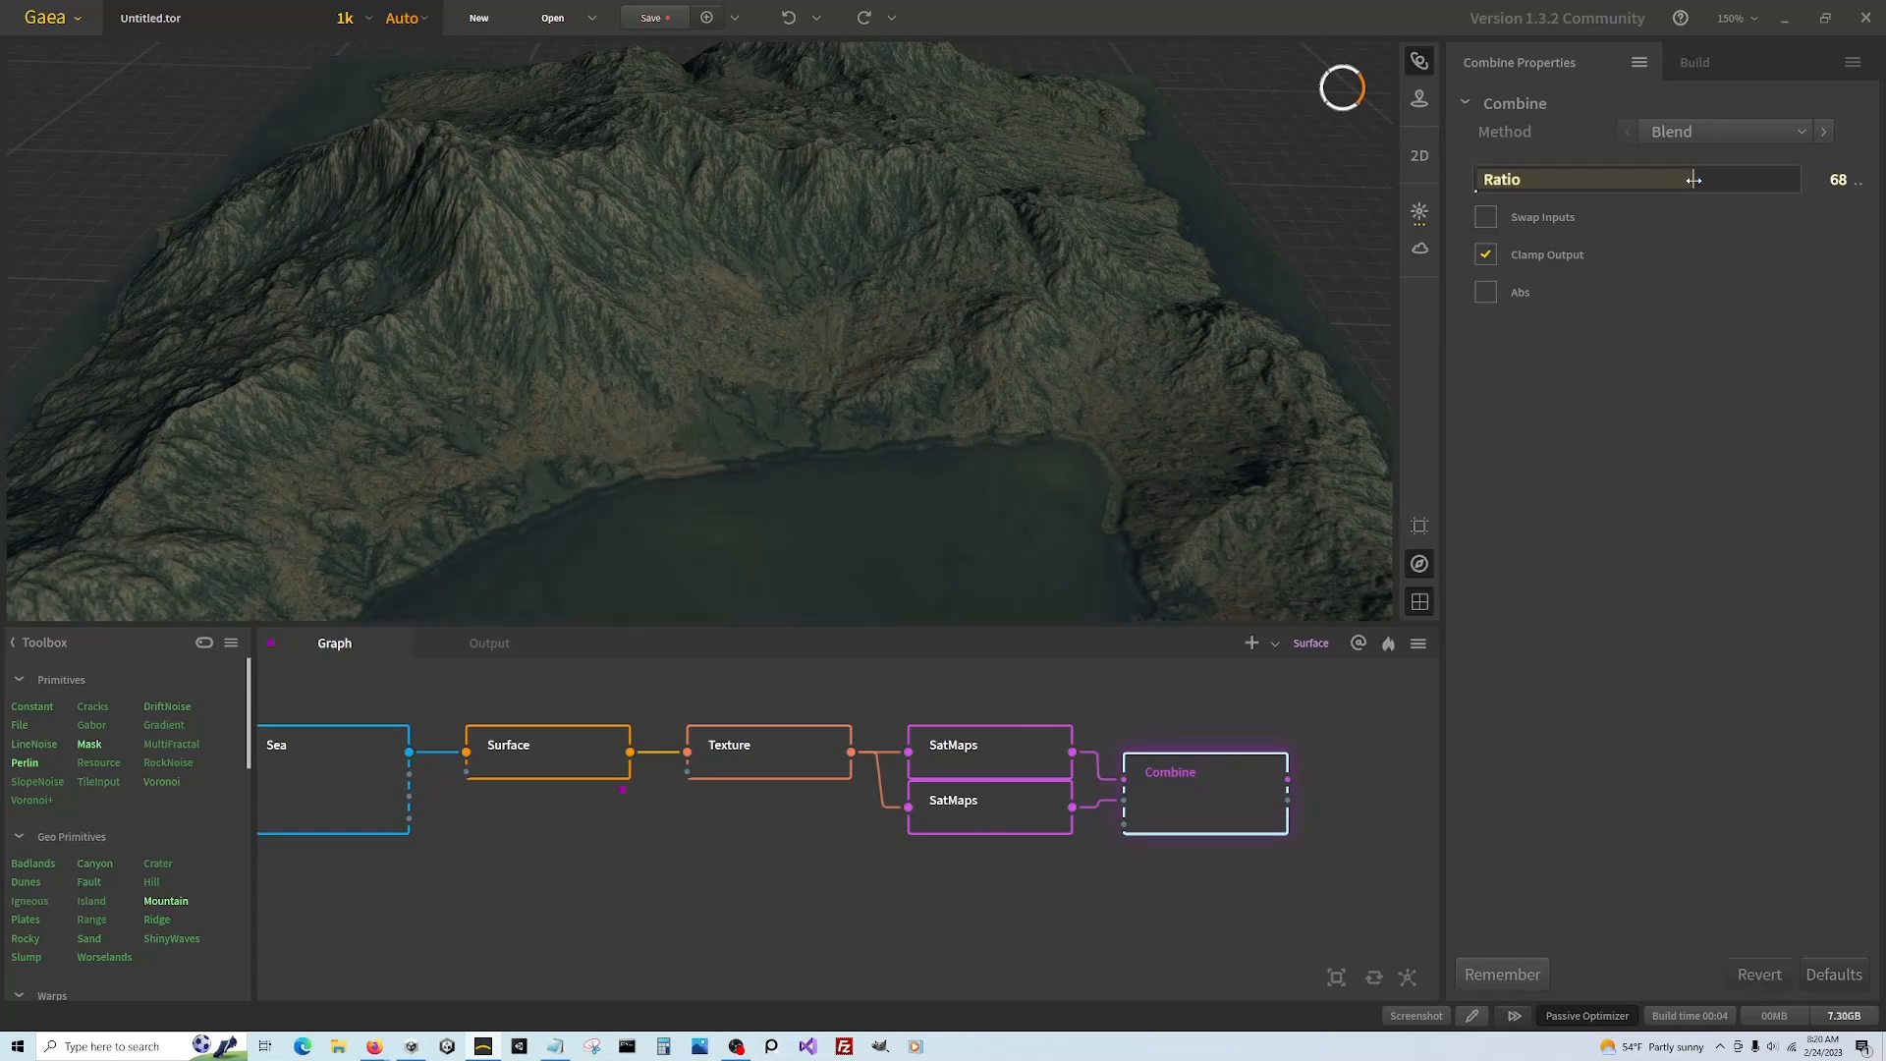
pyautogui.click(1566, 180)
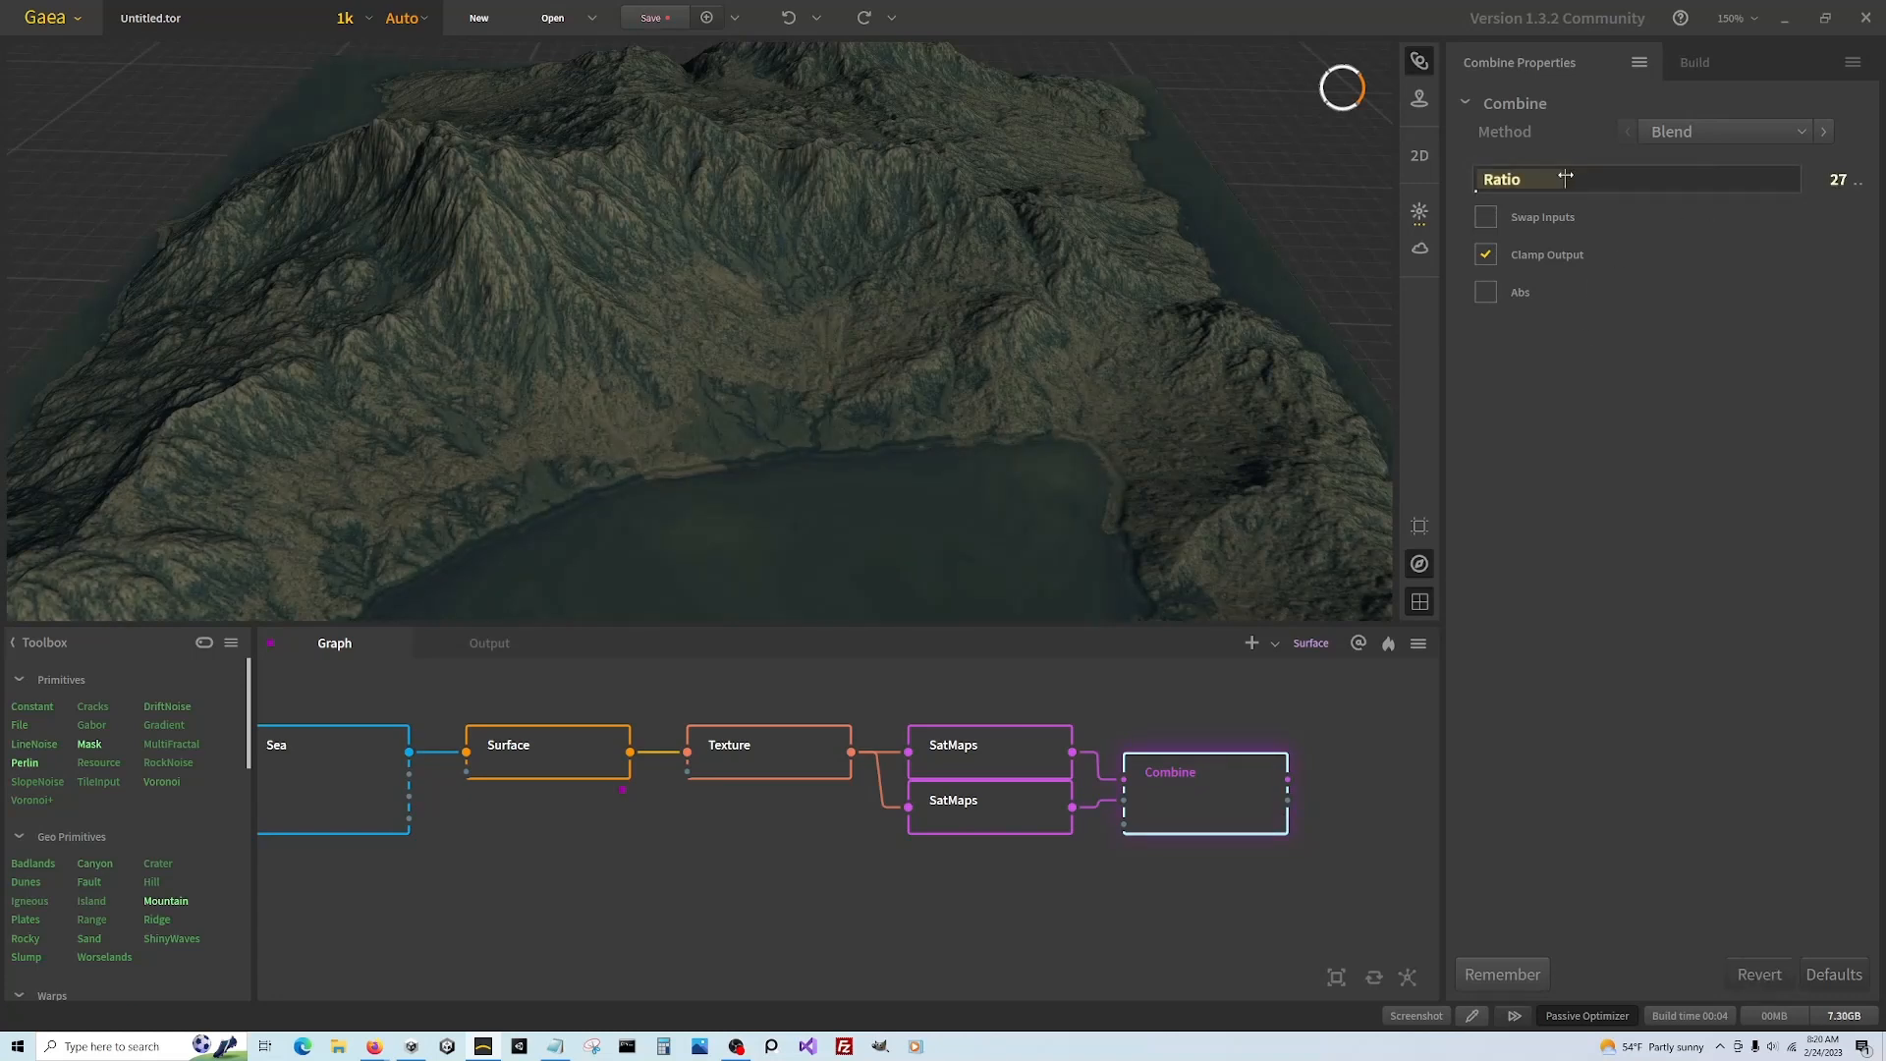
# Set the Combine node's Ratio to 69
pyautogui.click(1696, 180)
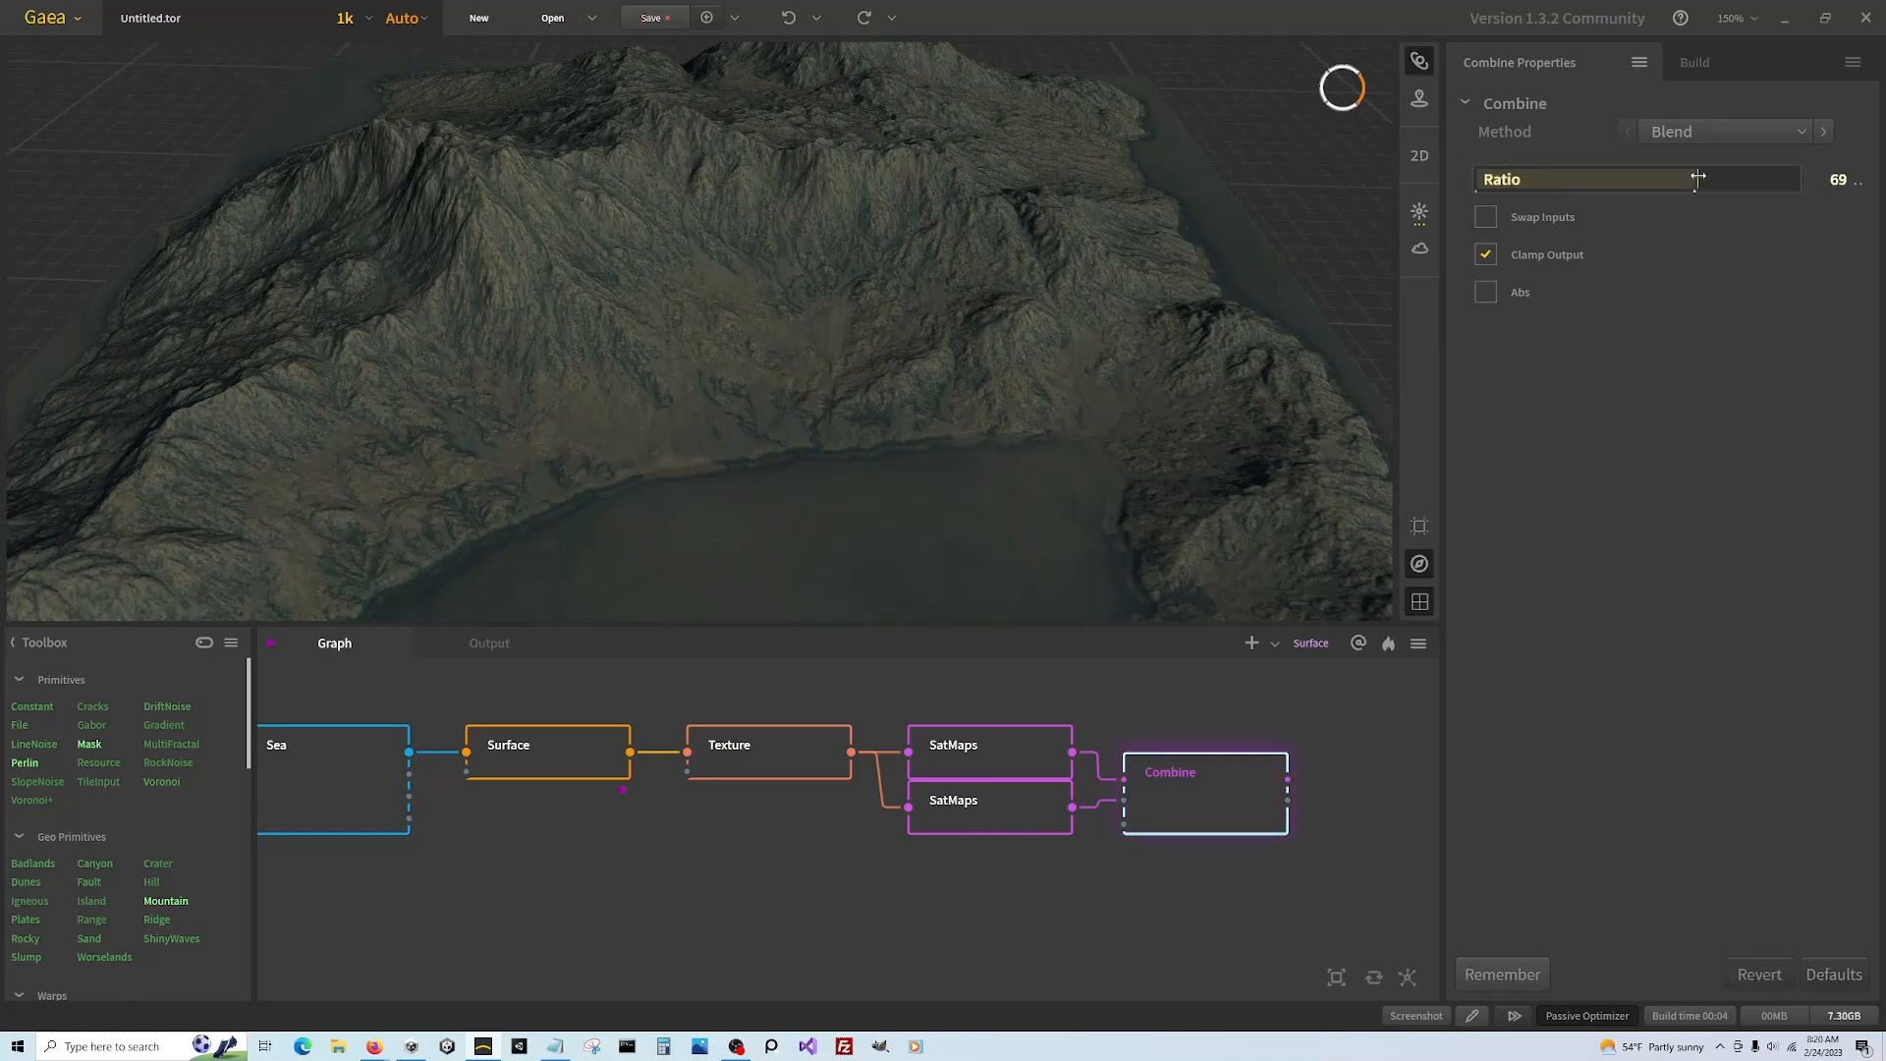
# Try Bias values of -16 and -61 on the second SatMaps node, reset the Bias and return to the Combine node
pyautogui.click(1023, 811)
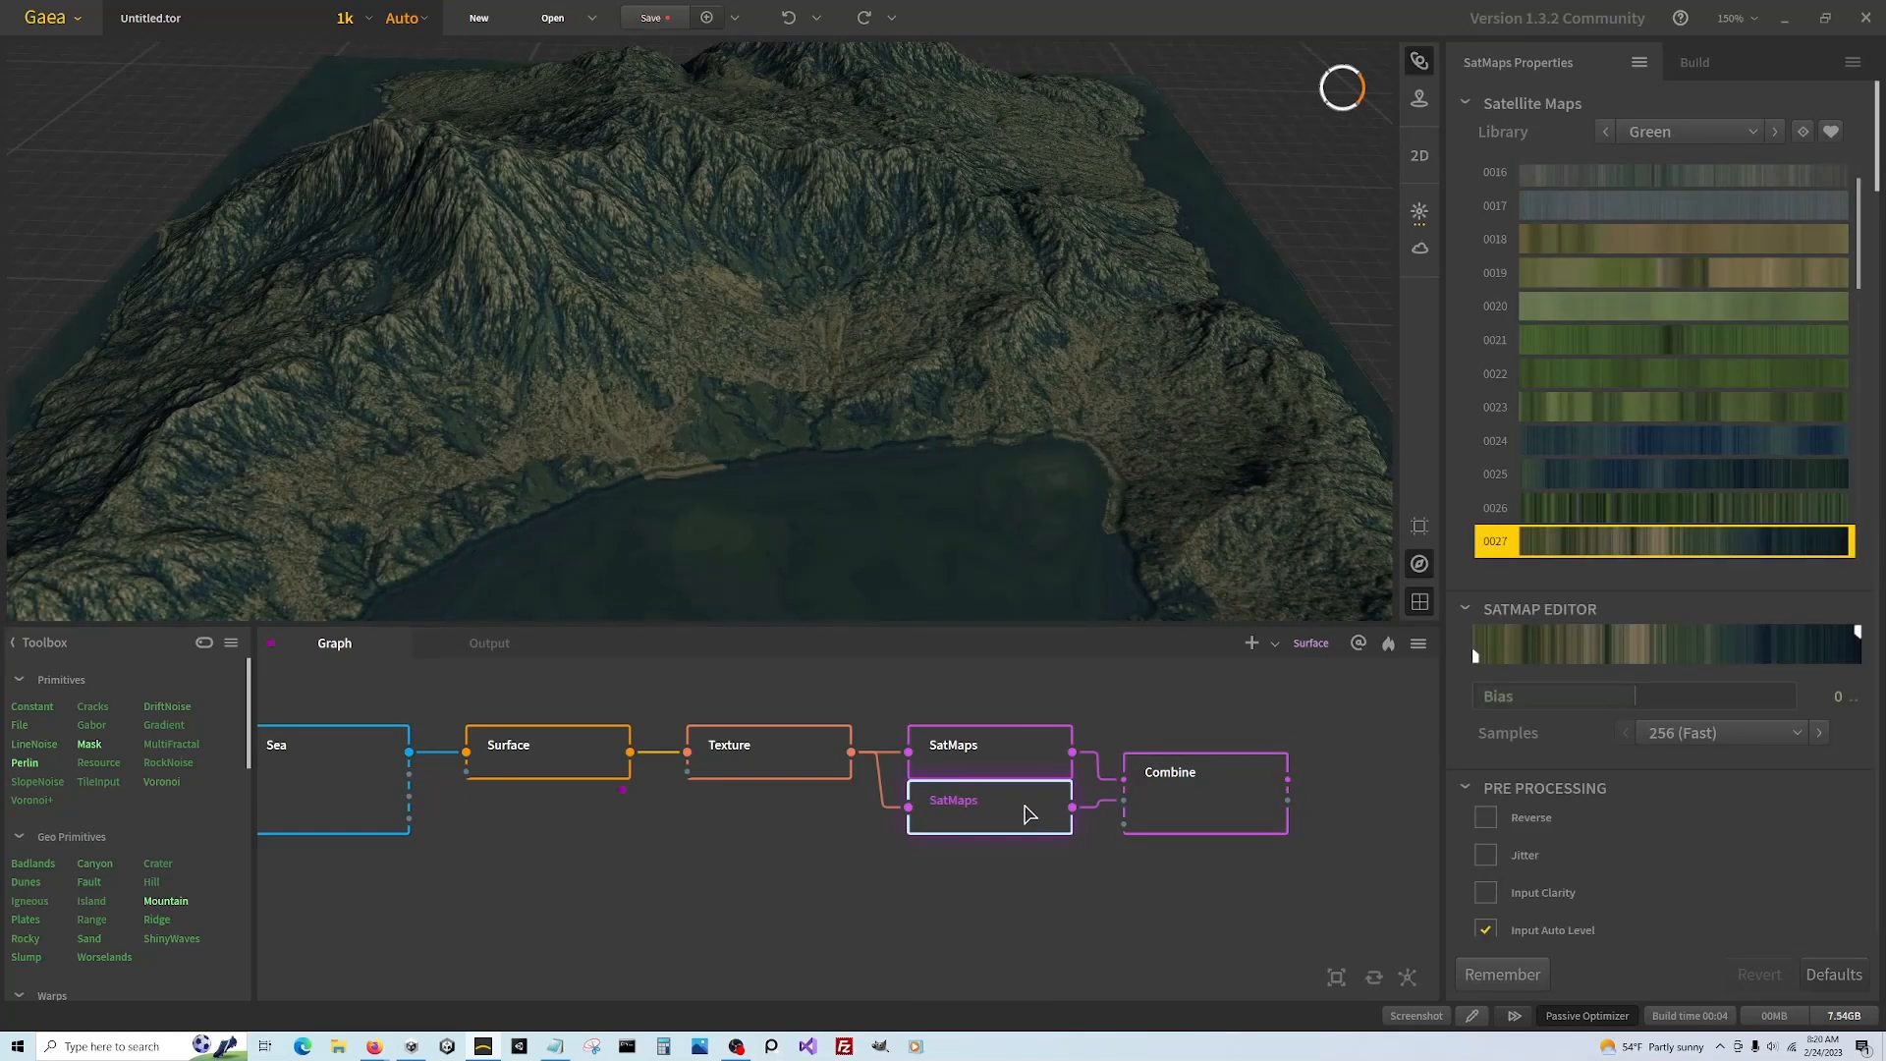
pyautogui.click(1611, 698)
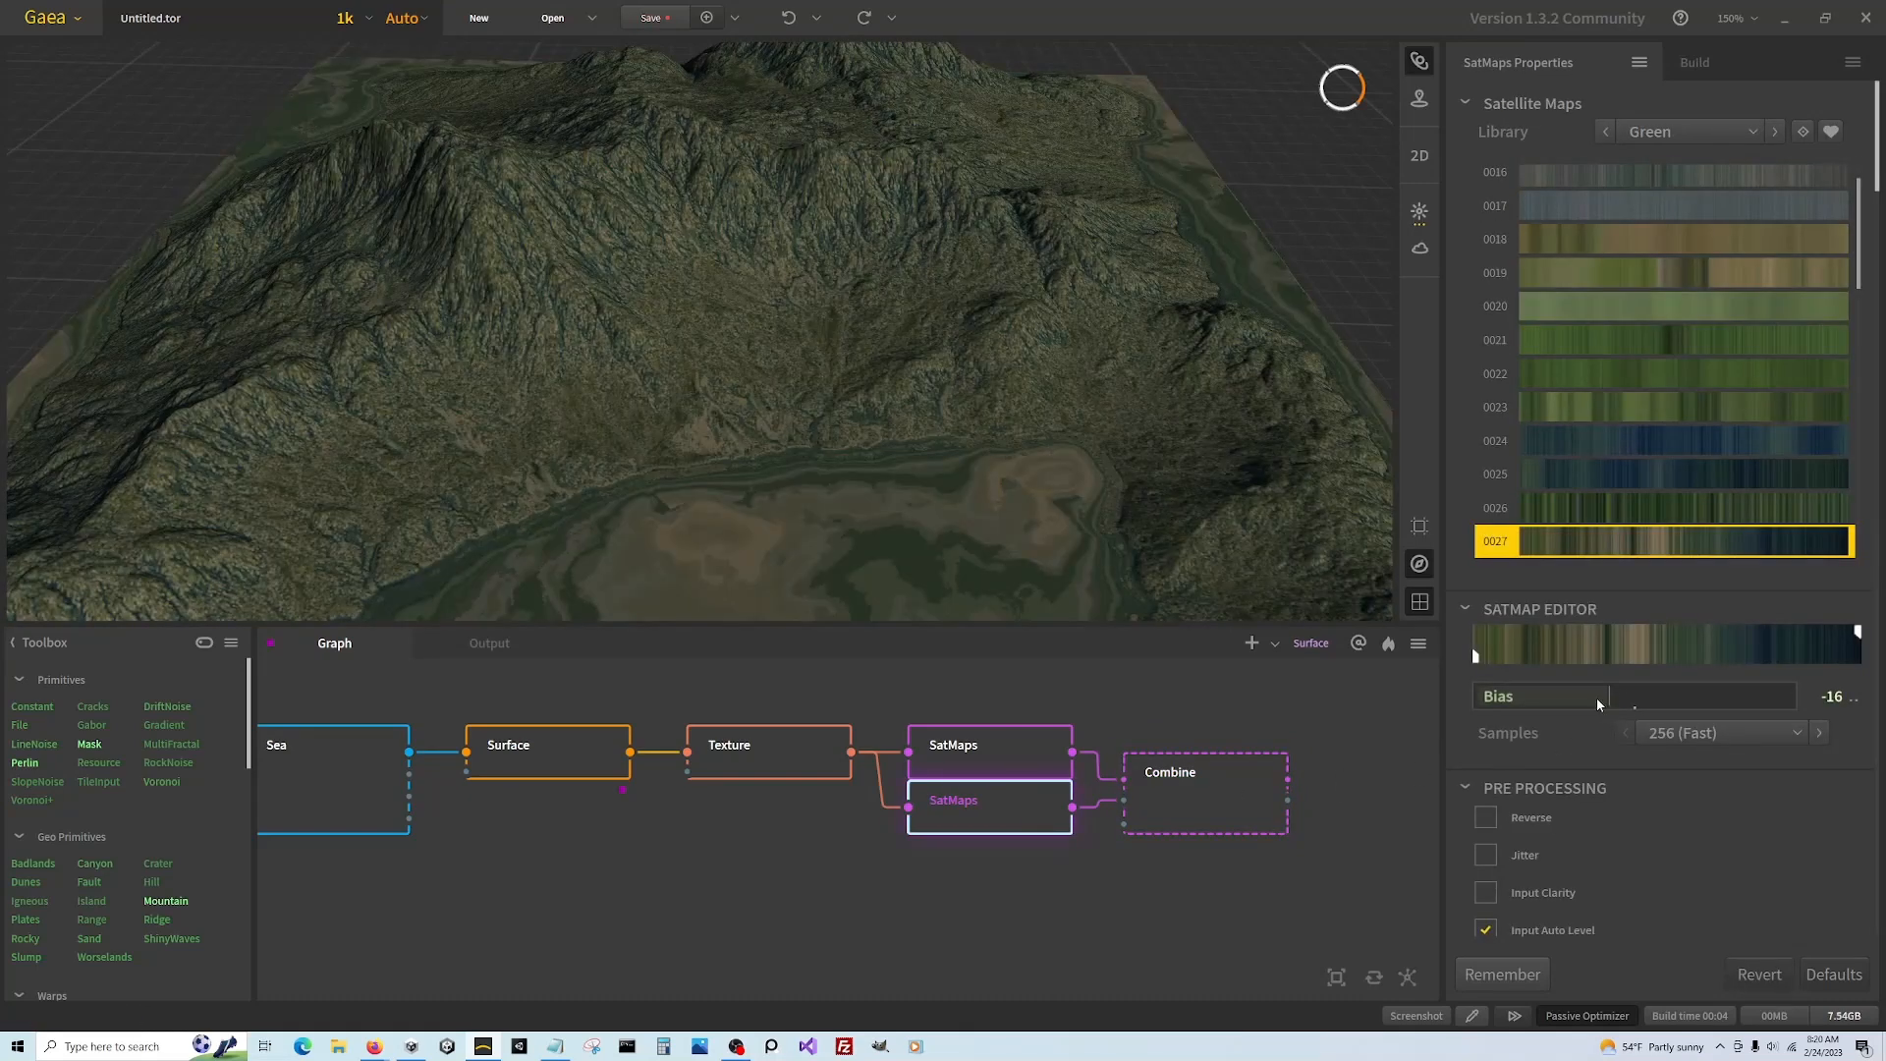
pyautogui.moveTo(1611, 702); pyautogui.dragTo(1538, 703)
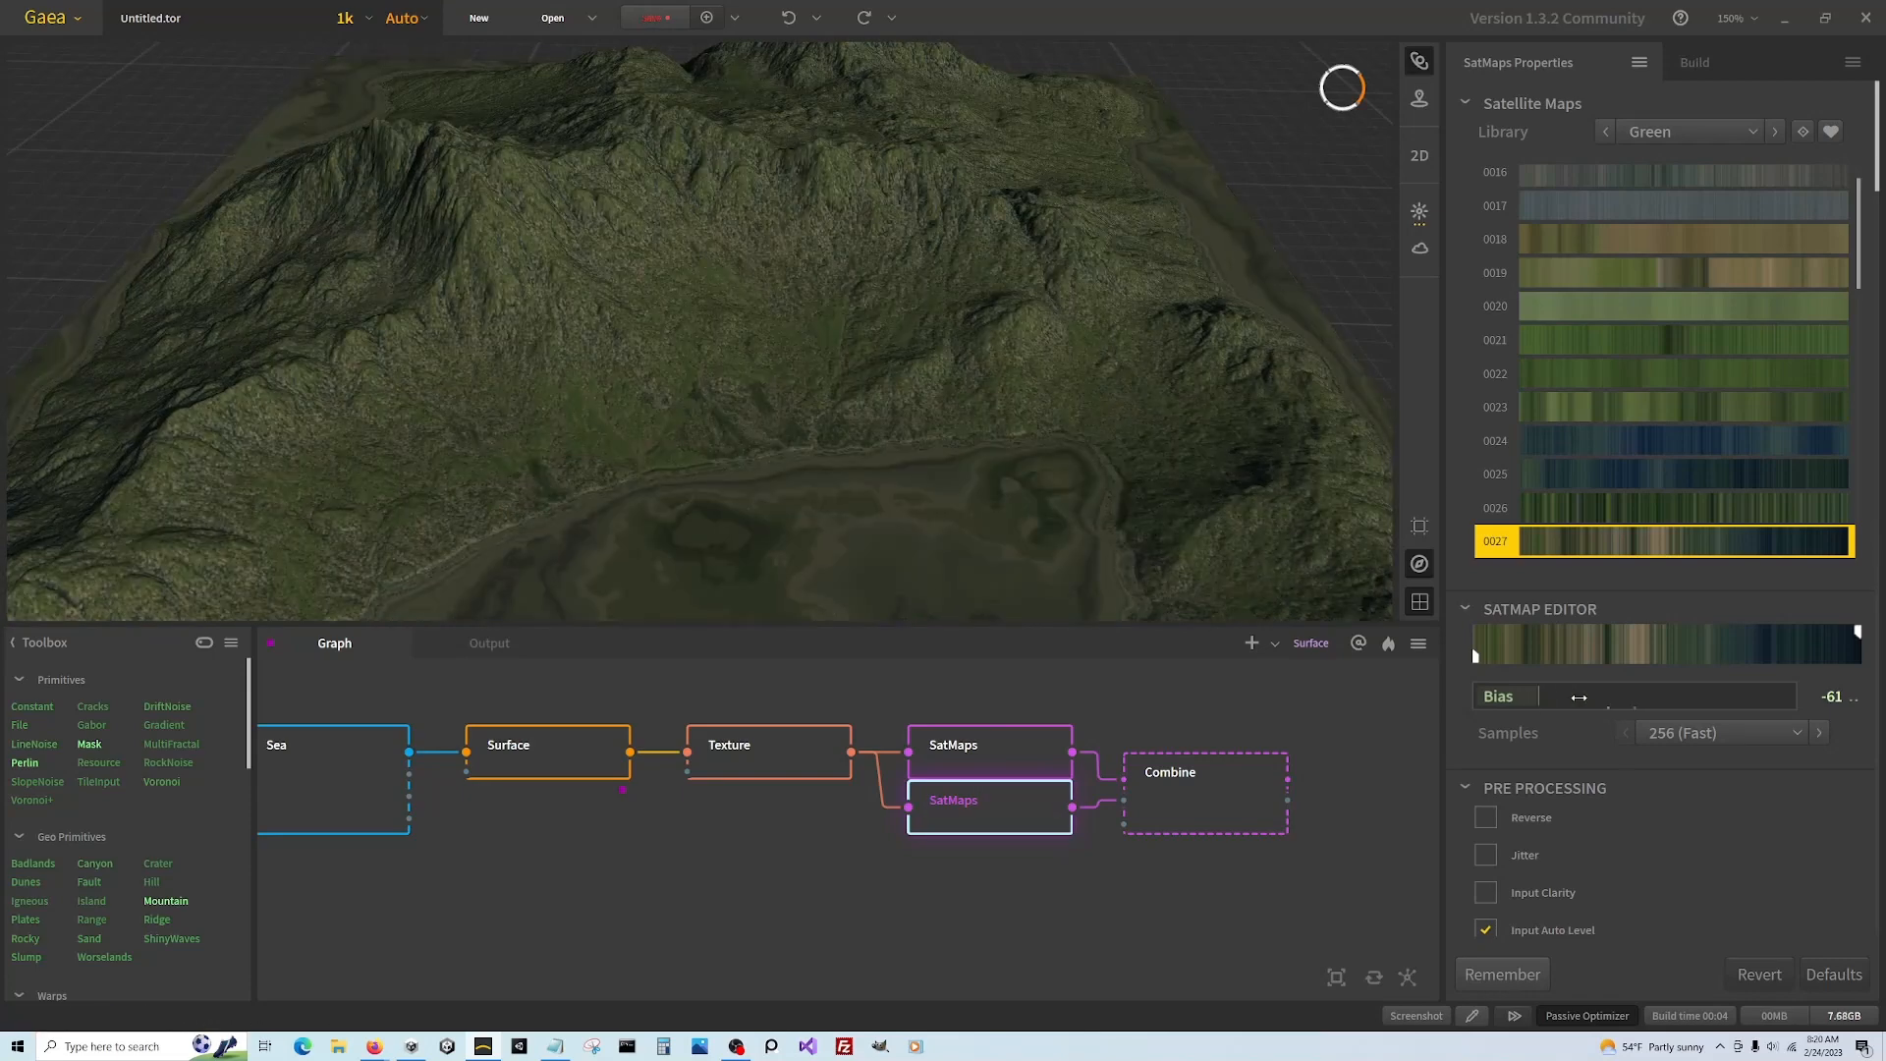
pyautogui.doubleClick(1635, 700)
pyautogui.click(1222, 801)
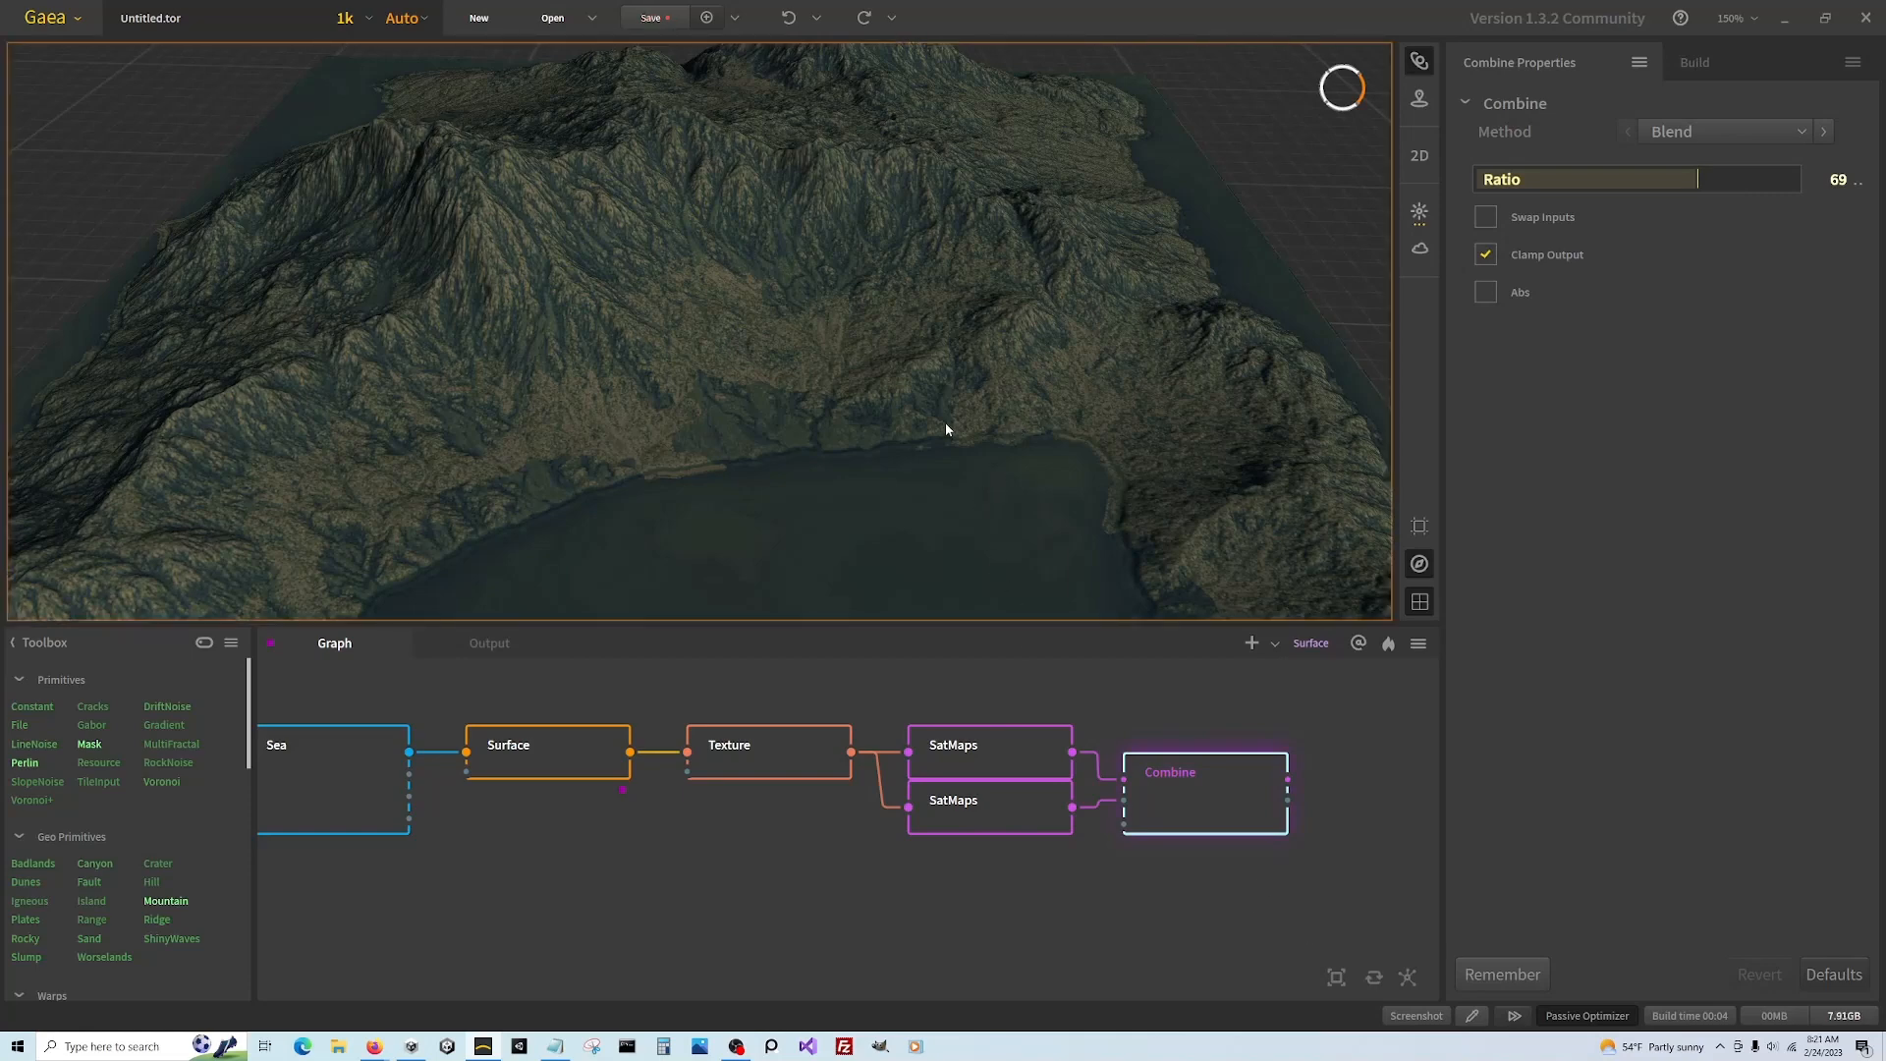
# Add an Arboreal node fed by the Surface output and place it directly above the Texture node
pyautogui.moveTo(946, 425); pyautogui.dragTo(742, 174)
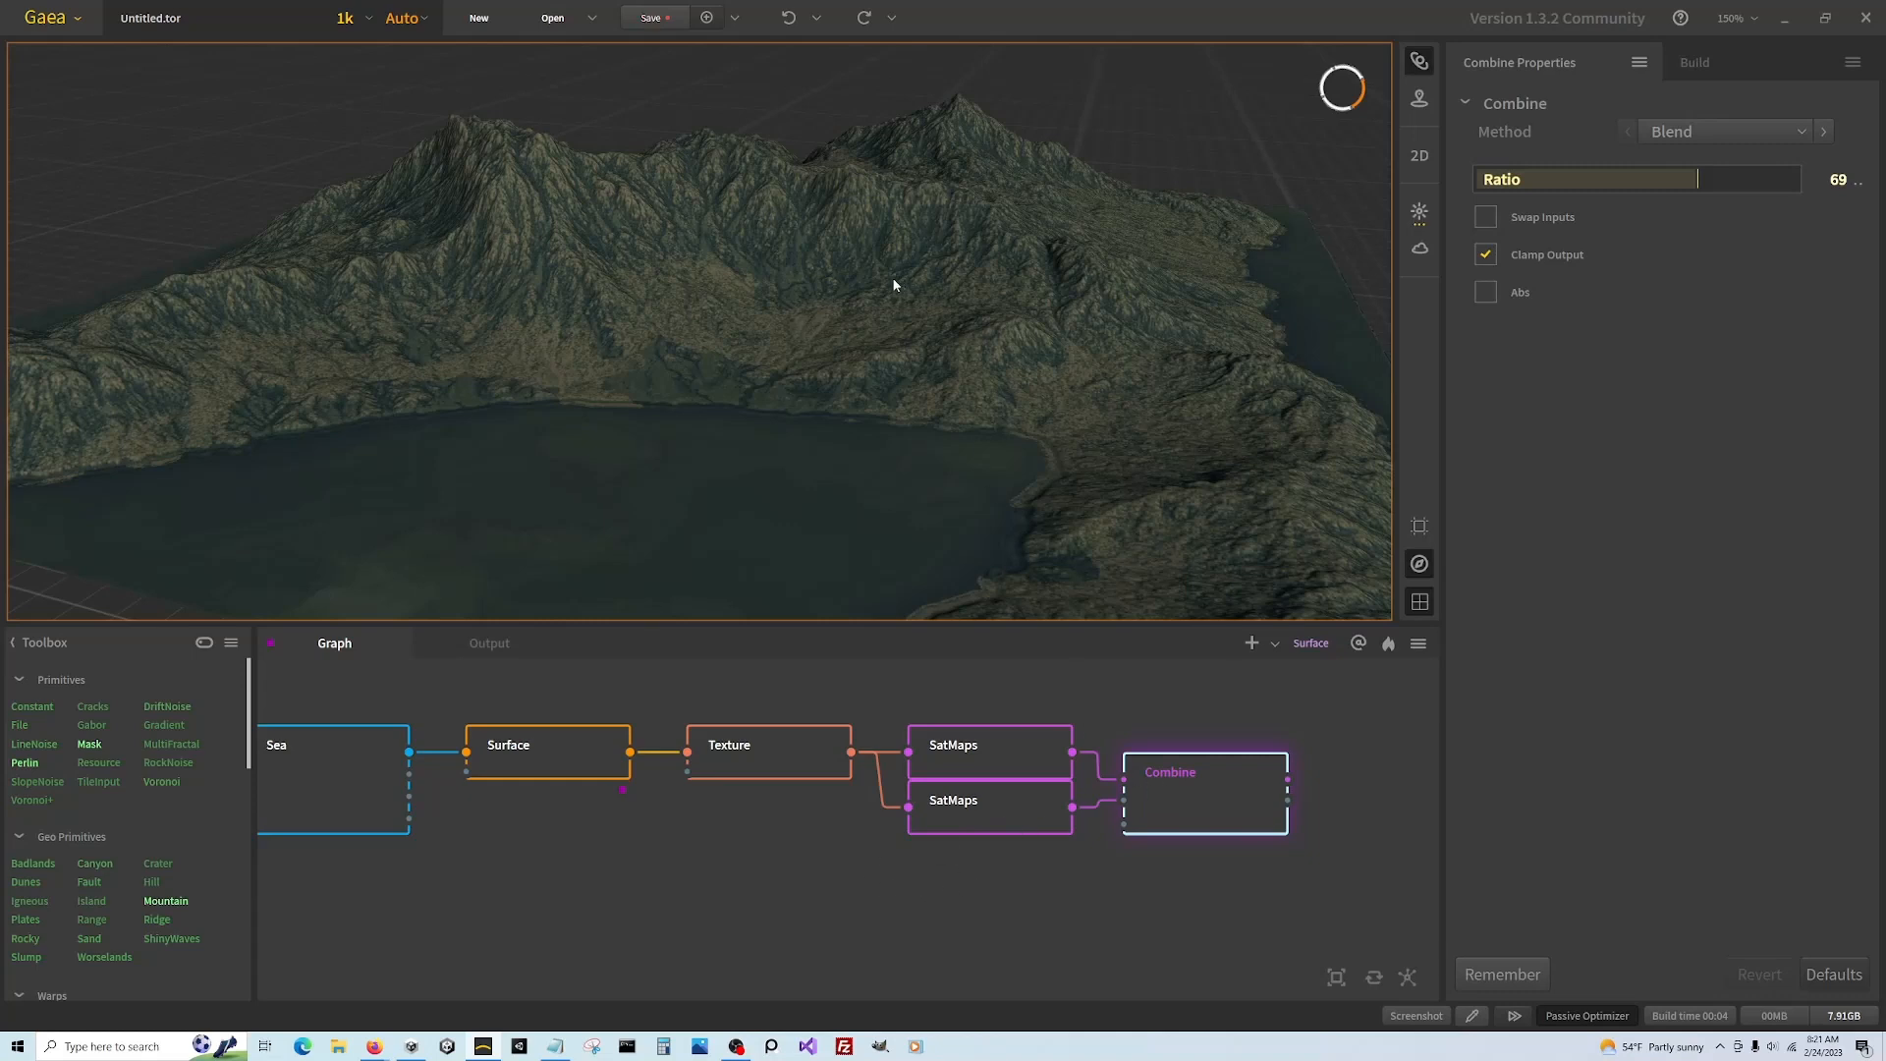
pyautogui.moveTo(630, 753); pyautogui.dragTo(701, 694)
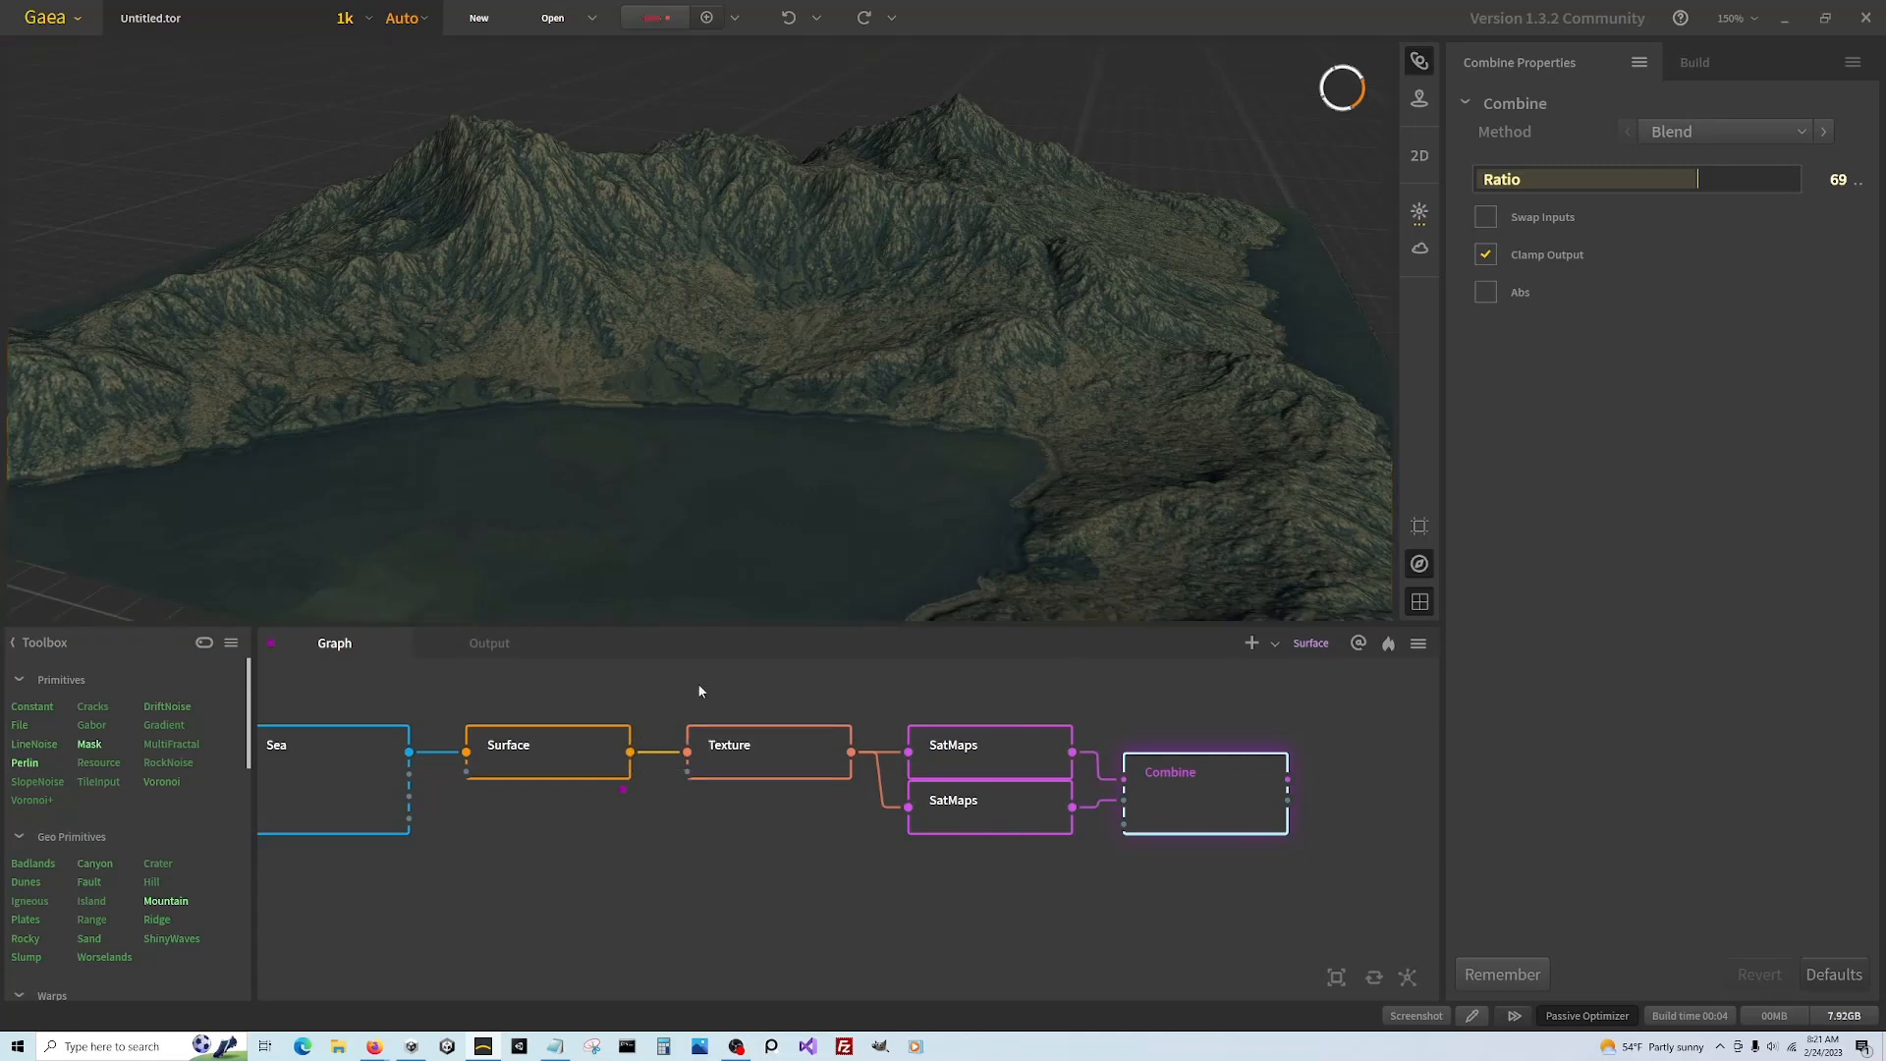
pyautogui.write('arb')
pyautogui.click(722, 717)
pyautogui.scroll(-1, 791, 917)
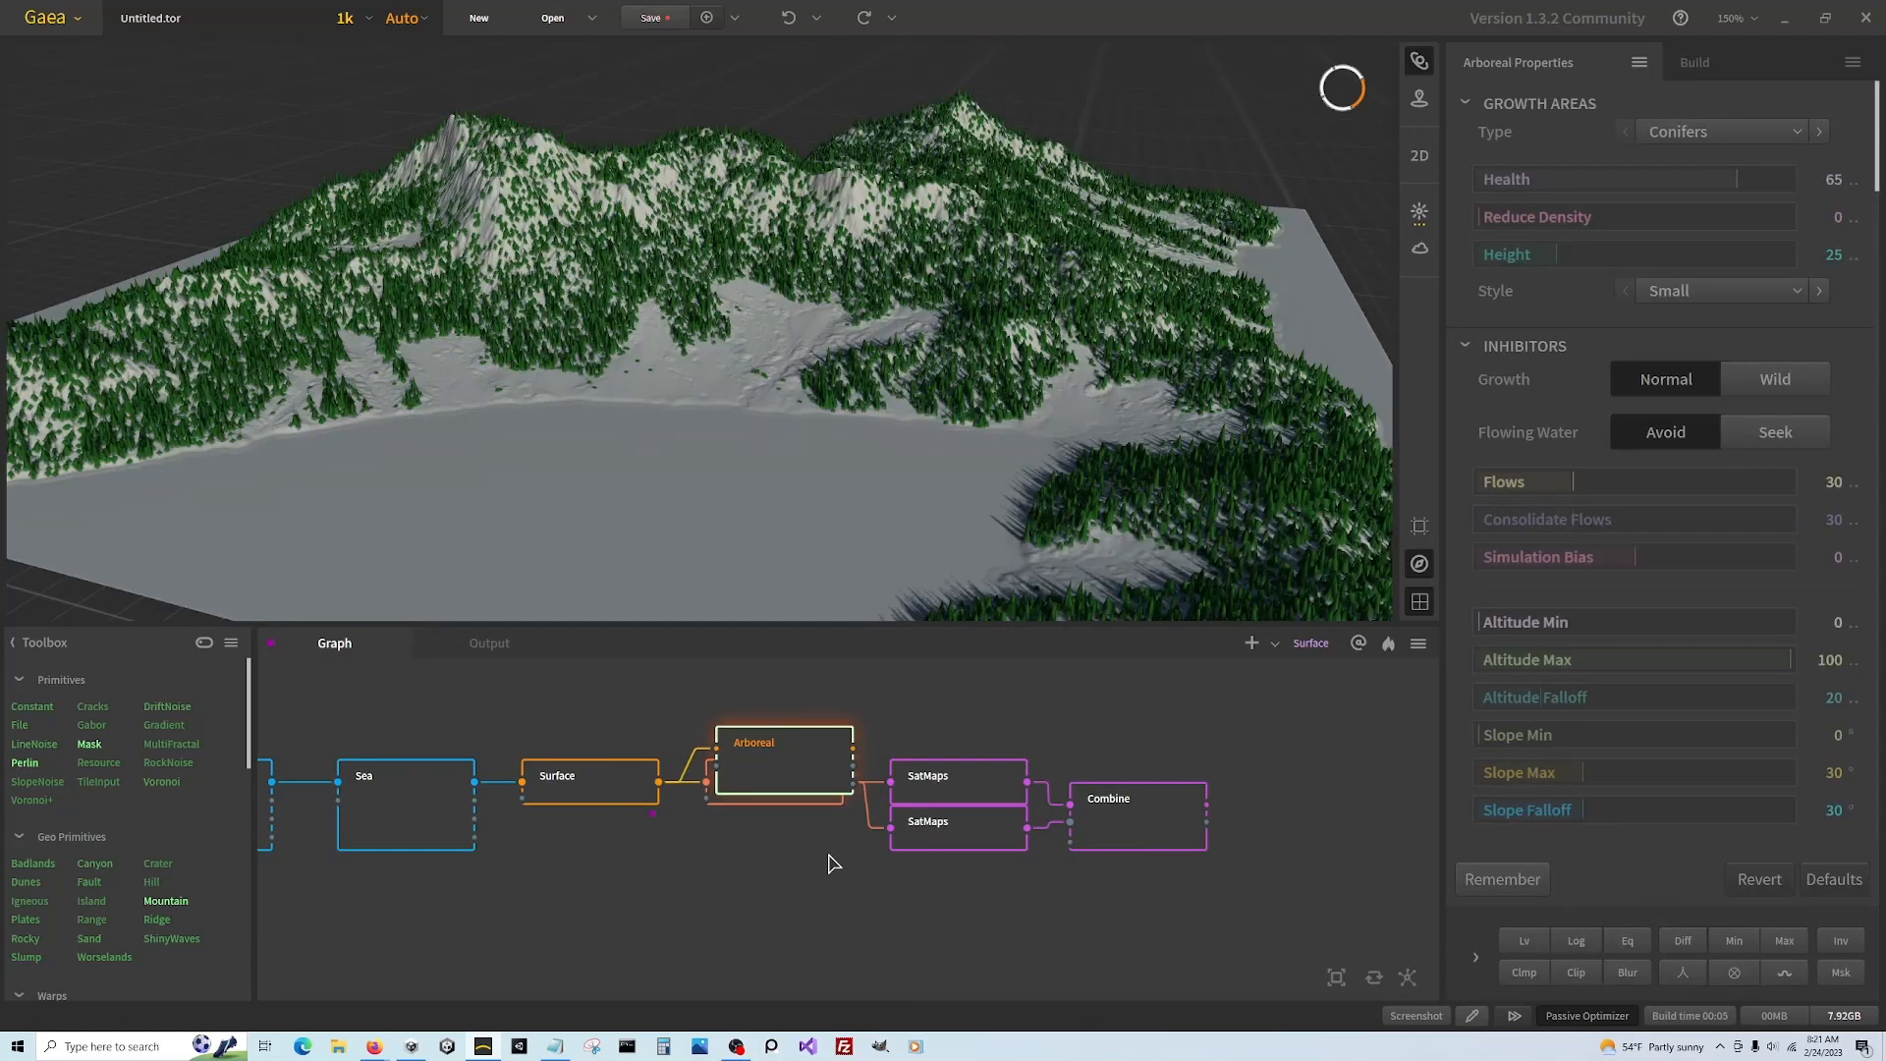
pyautogui.scroll(1, 834, 863)
pyautogui.moveTo(798, 768); pyautogui.dragTo(784, 726)
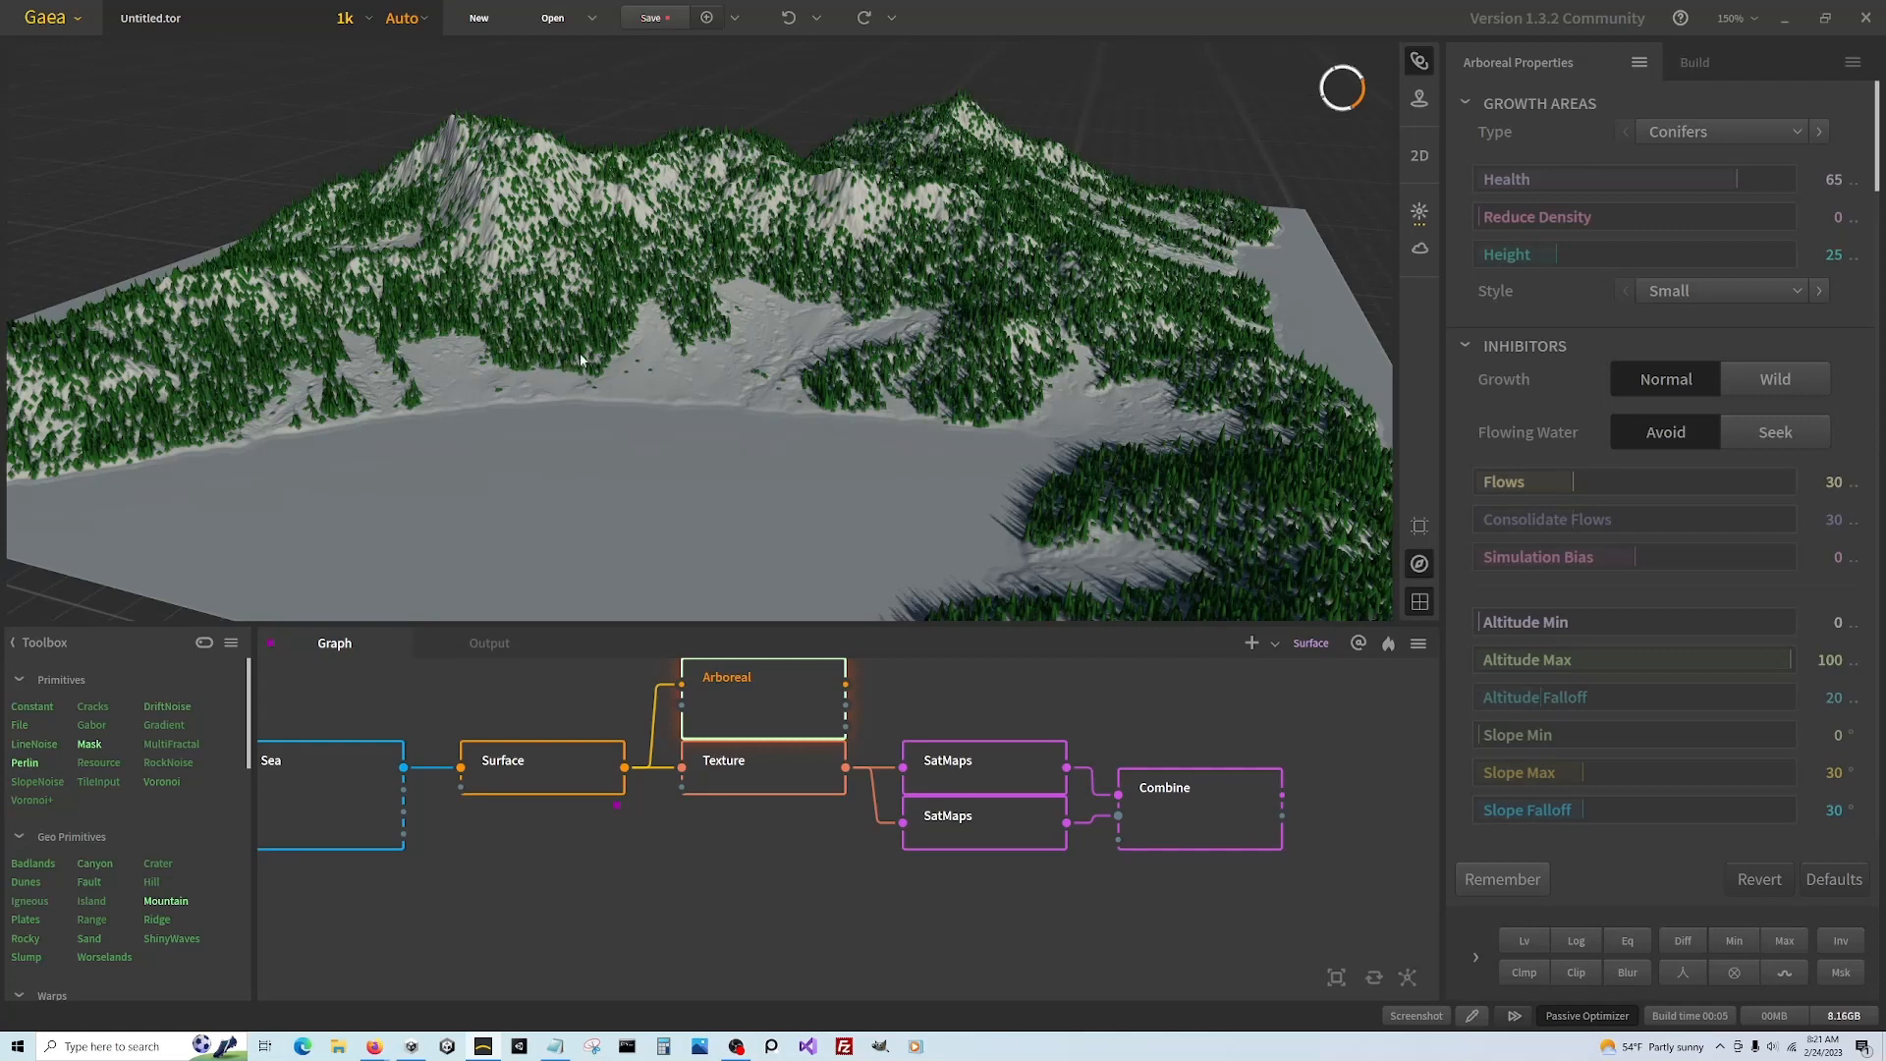
# Compare the Combine result with the Arboreal output and pin the Arboreal node as underlay
pyautogui.scroll(-2, 437, 851)
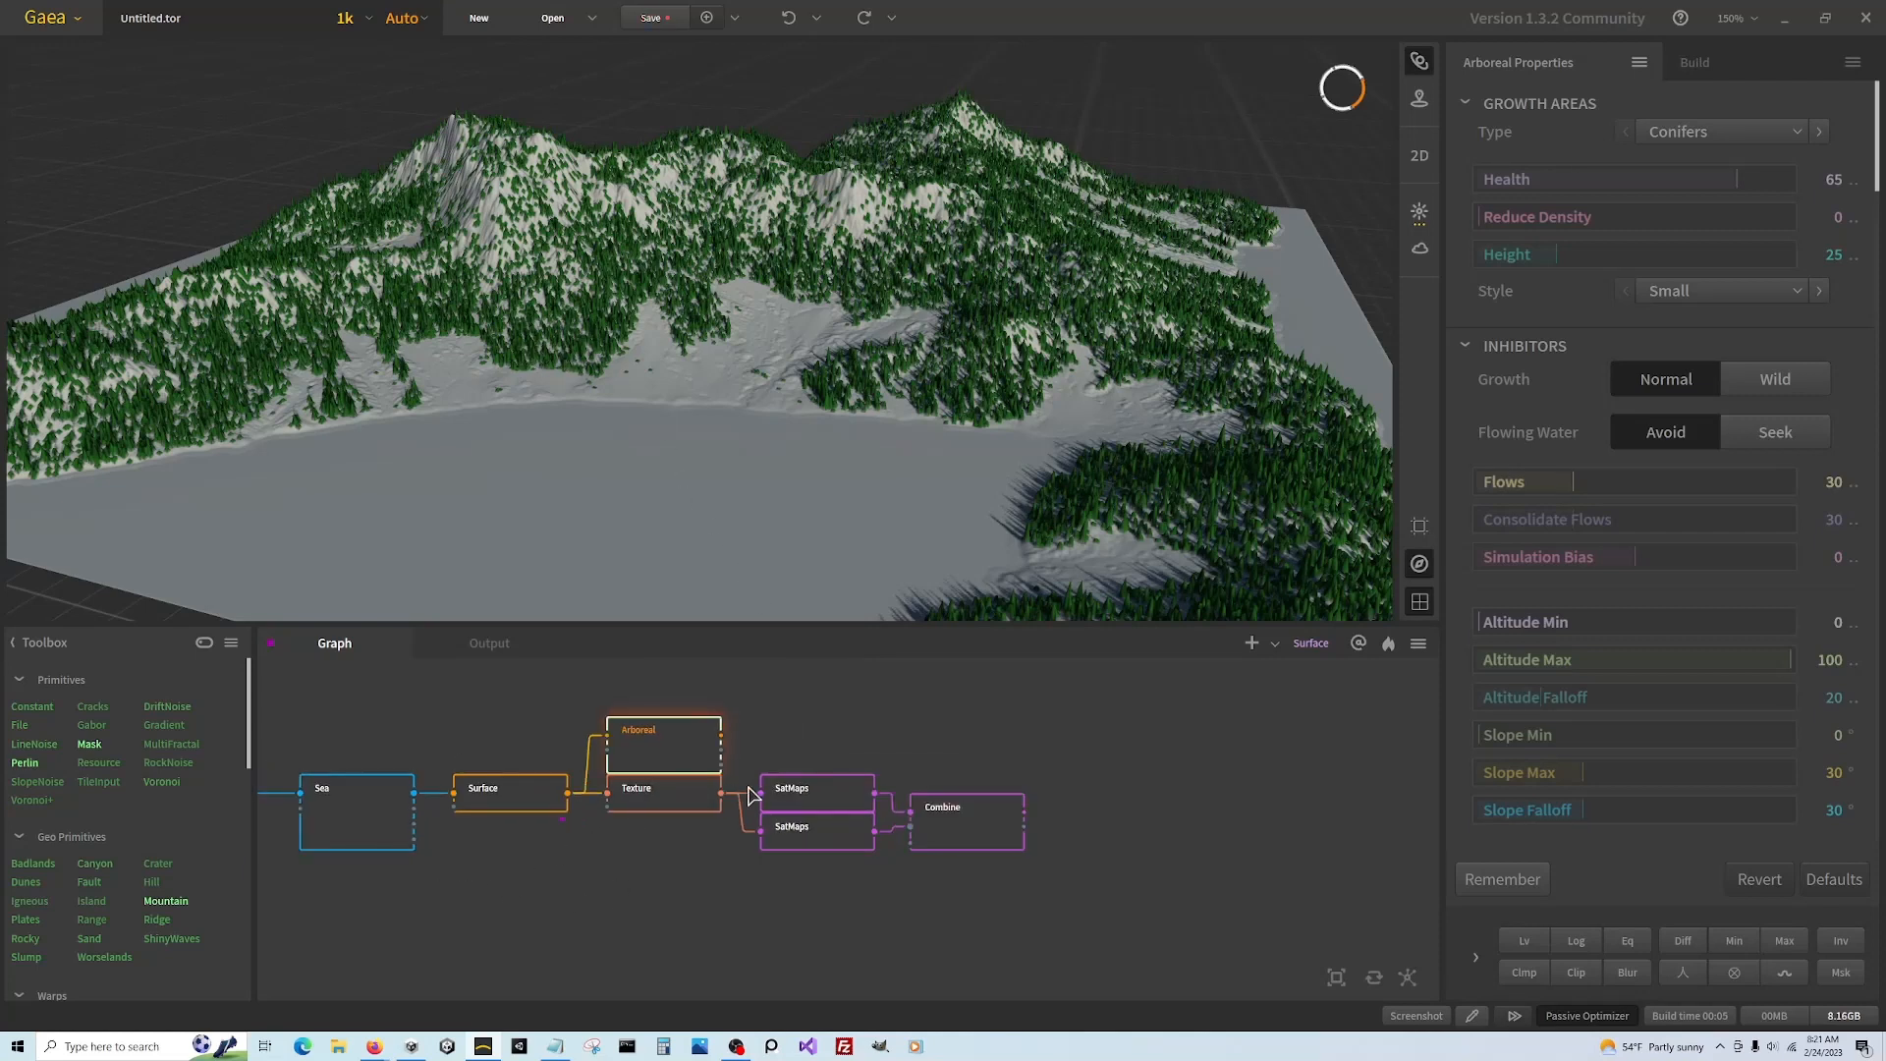
pyautogui.click(970, 843)
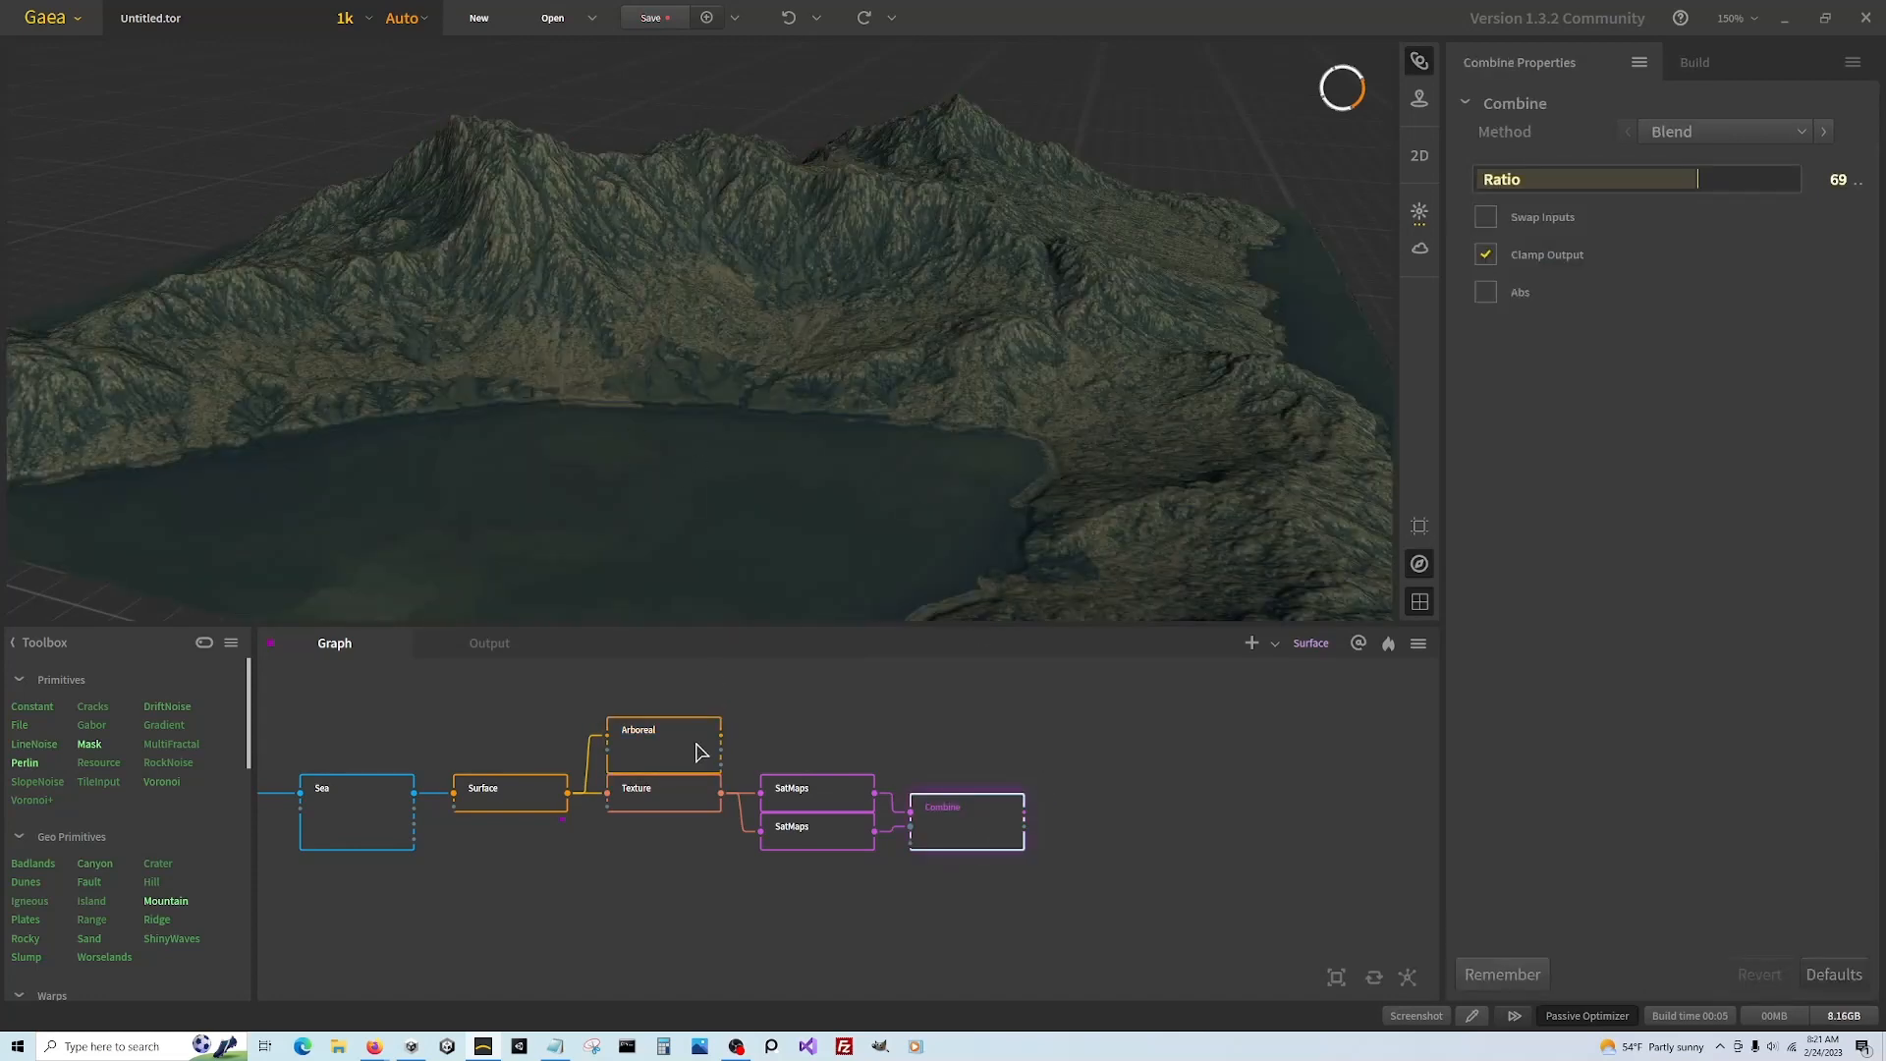
pyautogui.click(698, 749)
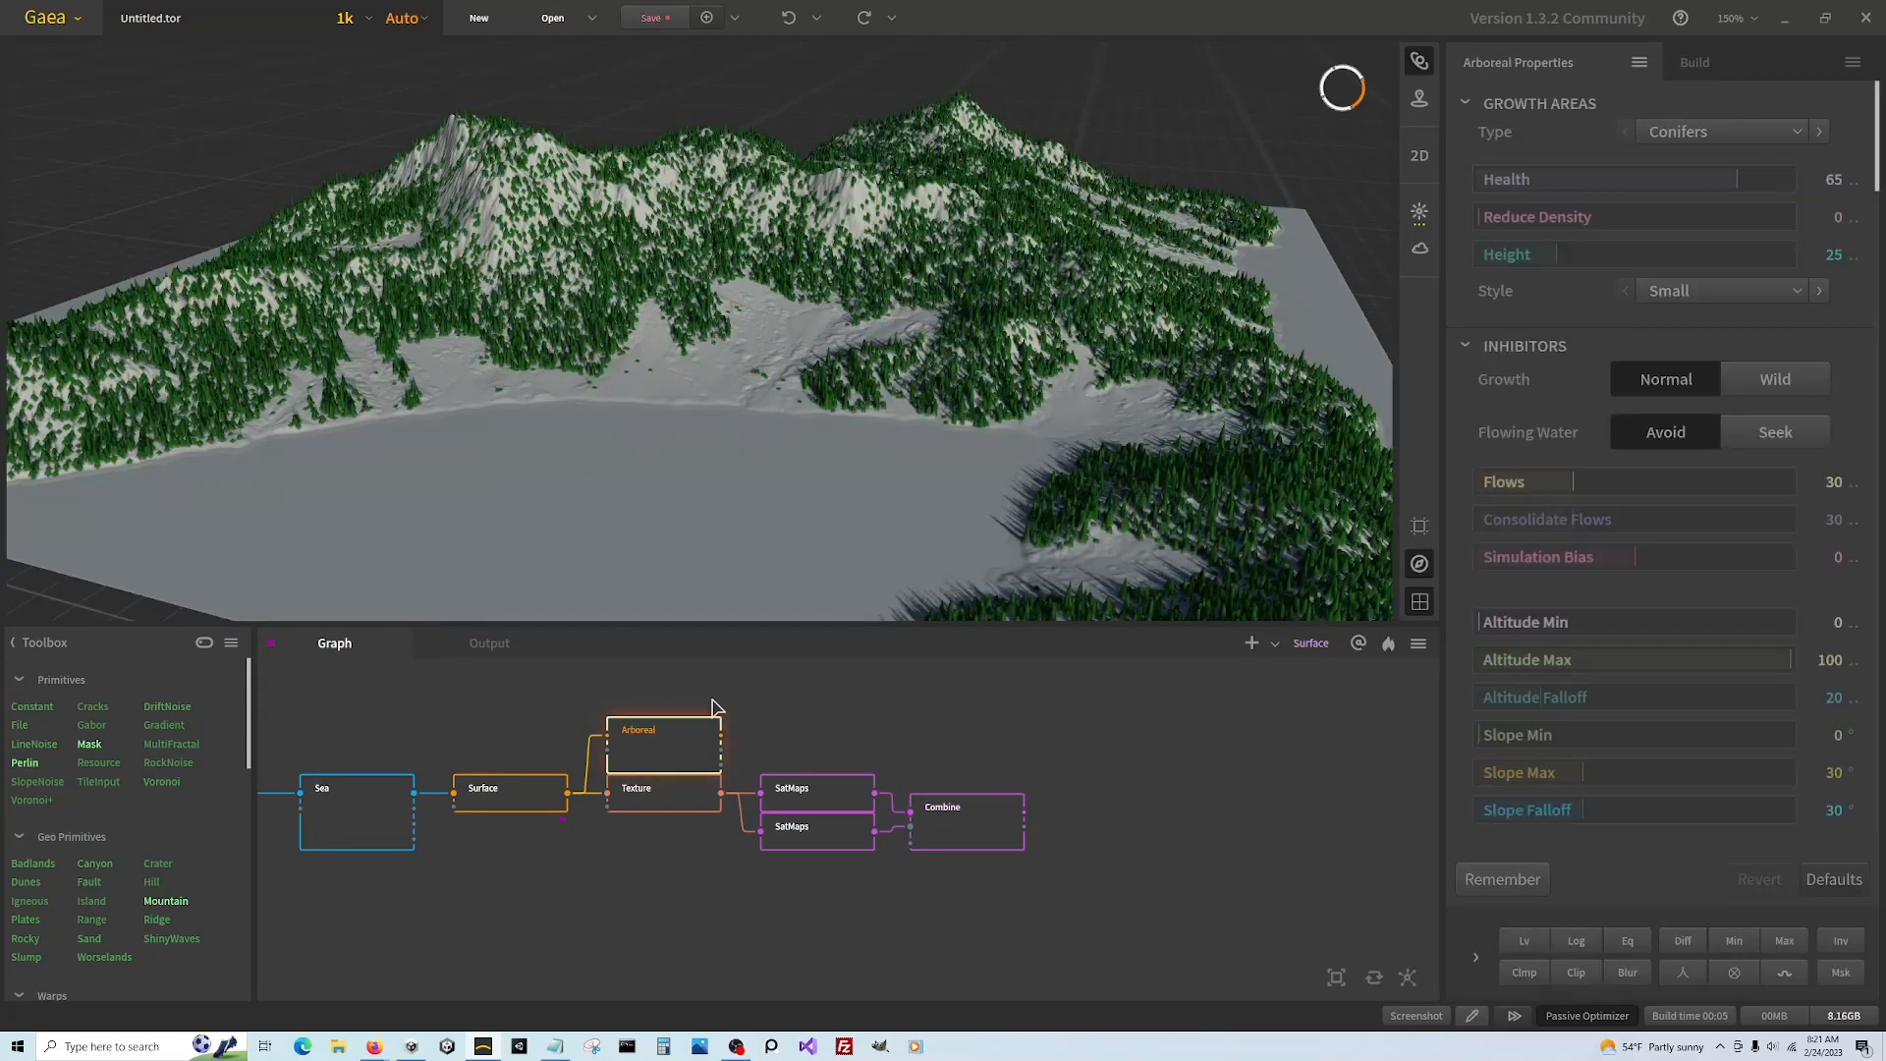
pyautogui.rightClick(684, 751)
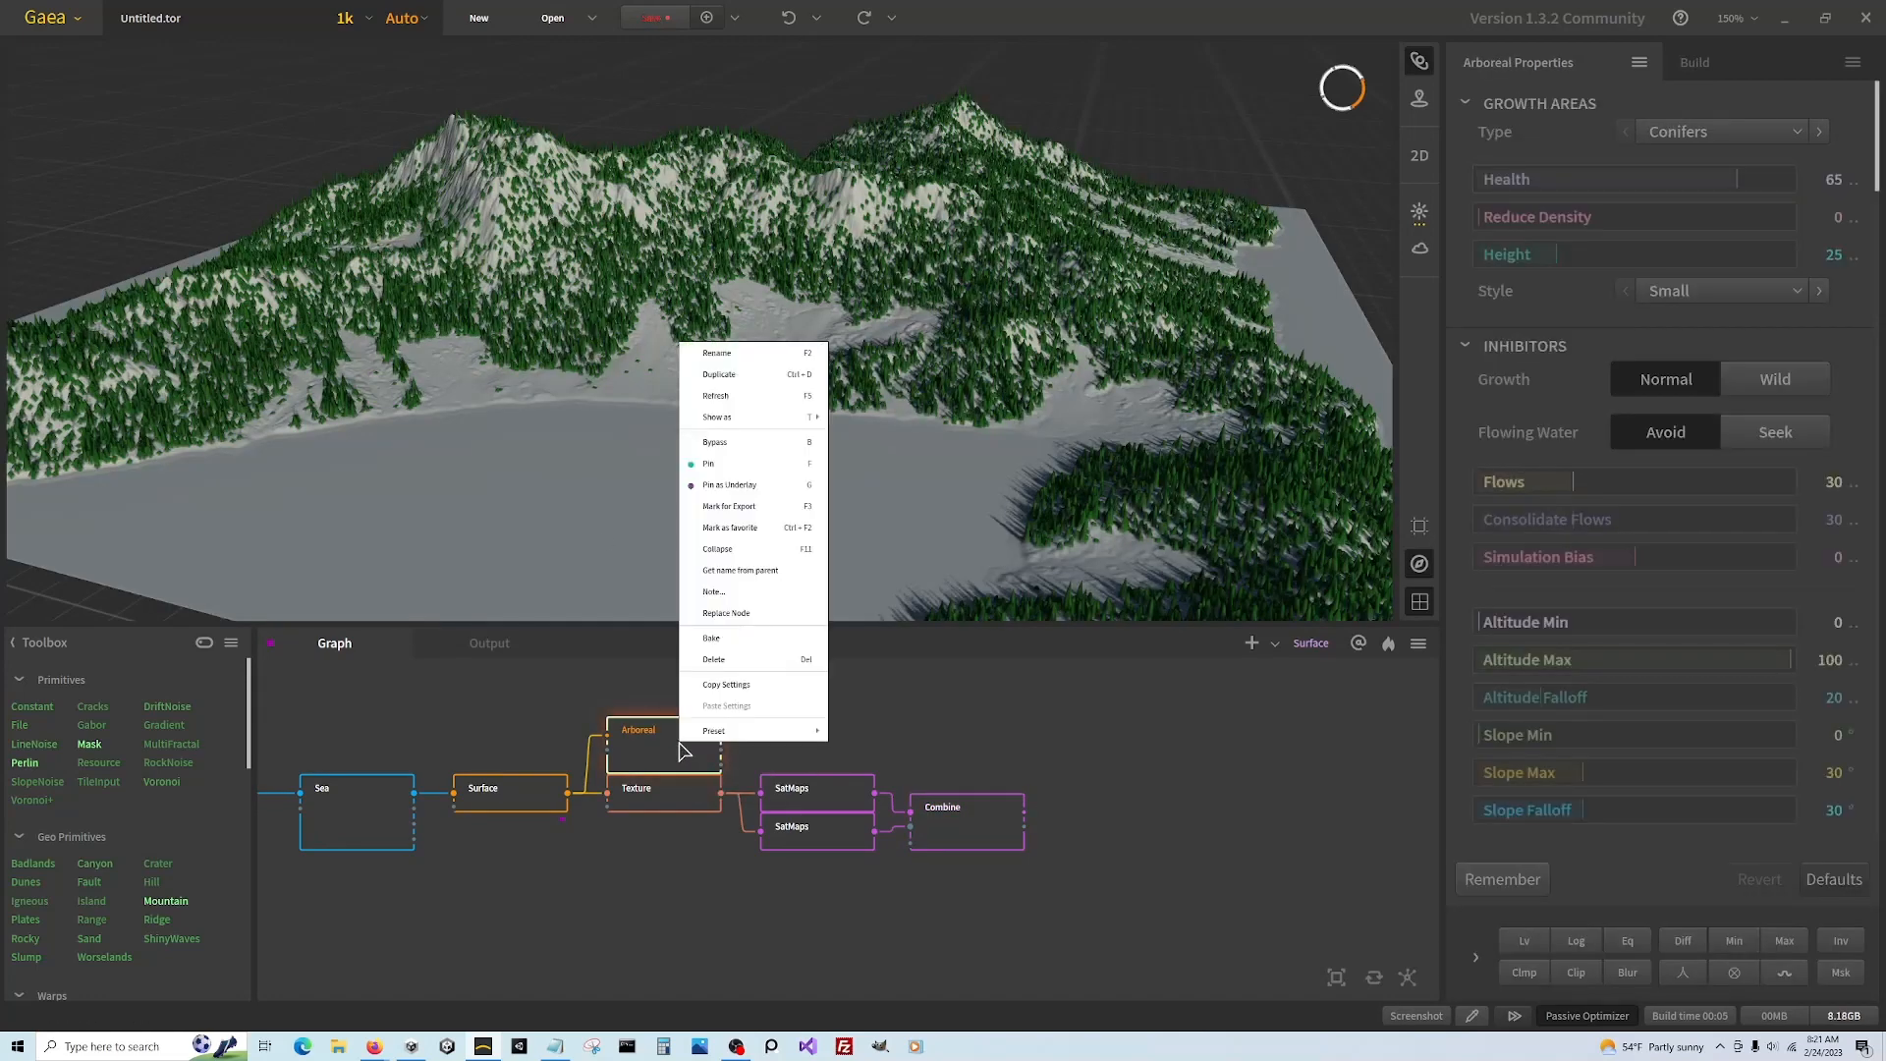
pyautogui.click(729, 488)
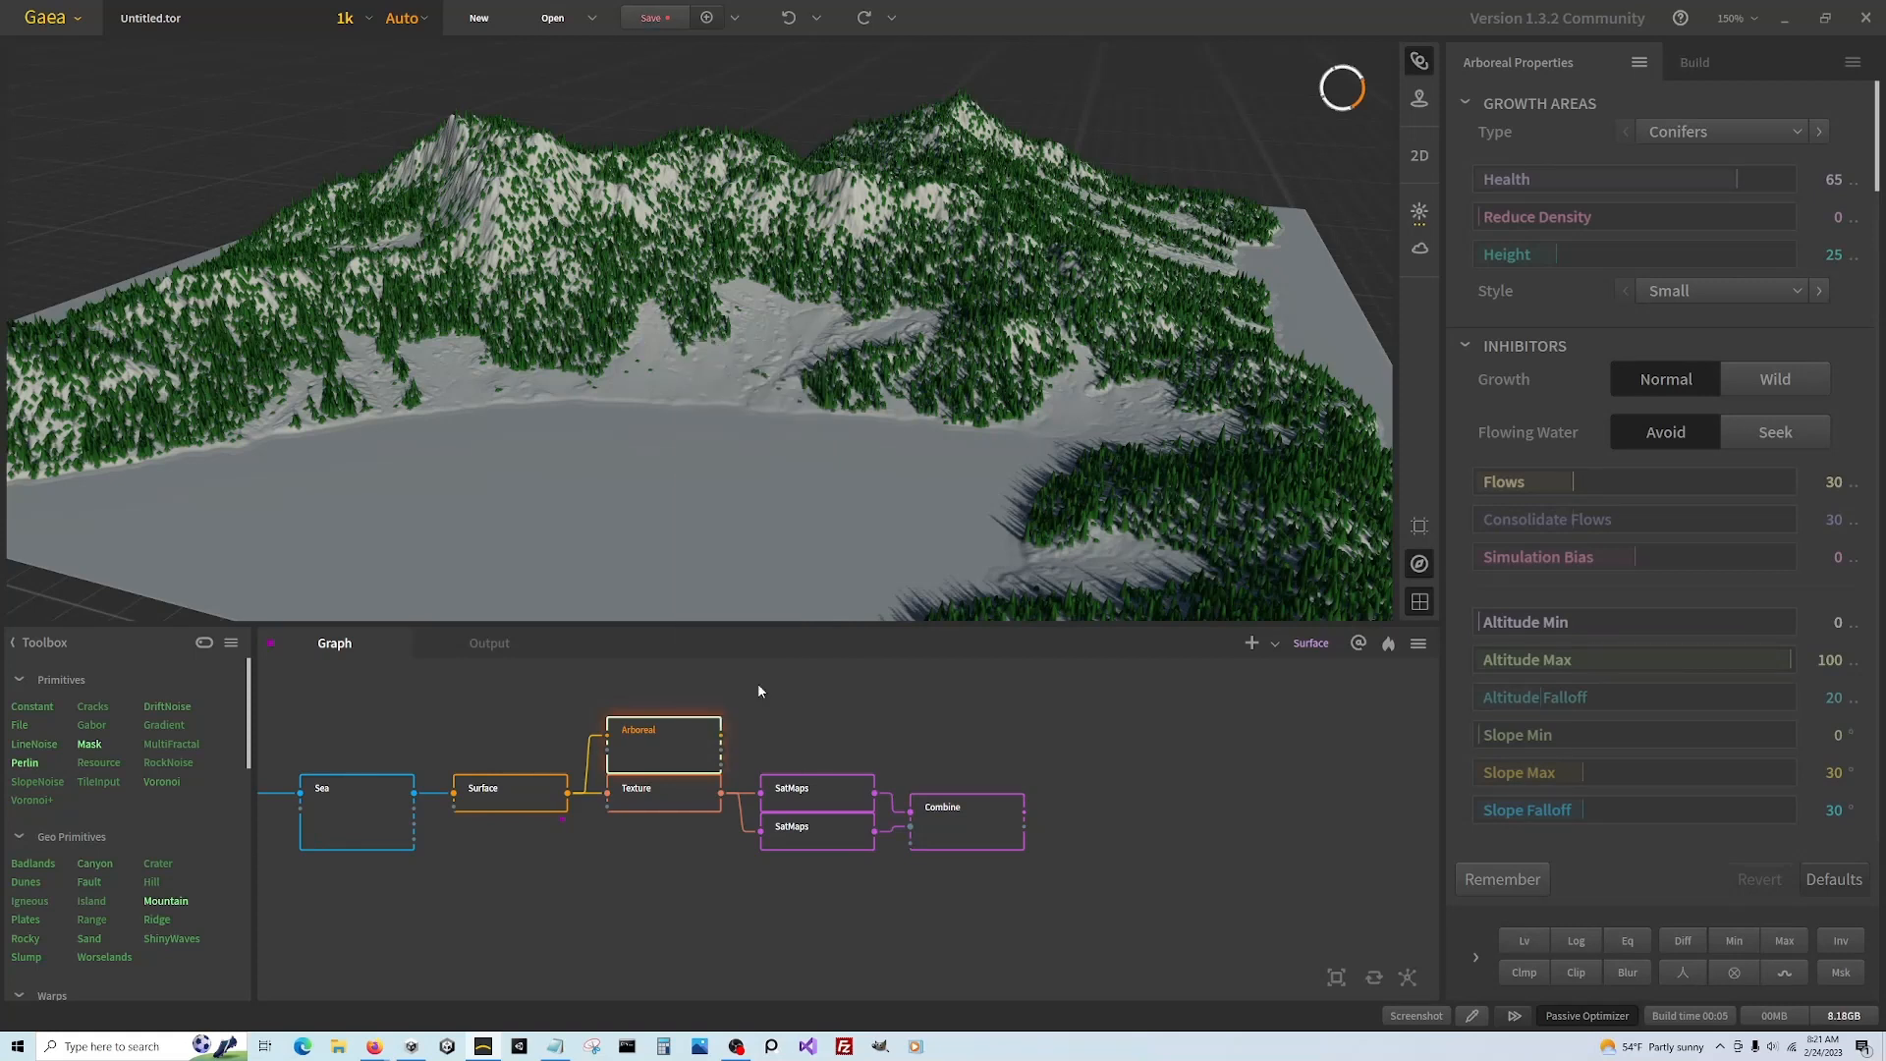
# Feed the Texture node from the Arboreal output, shift Texture and its downstream nodes away from Arboreal, and preview the Combine node
pyautogui.moveTo(721, 735); pyautogui.dragTo(608, 792)
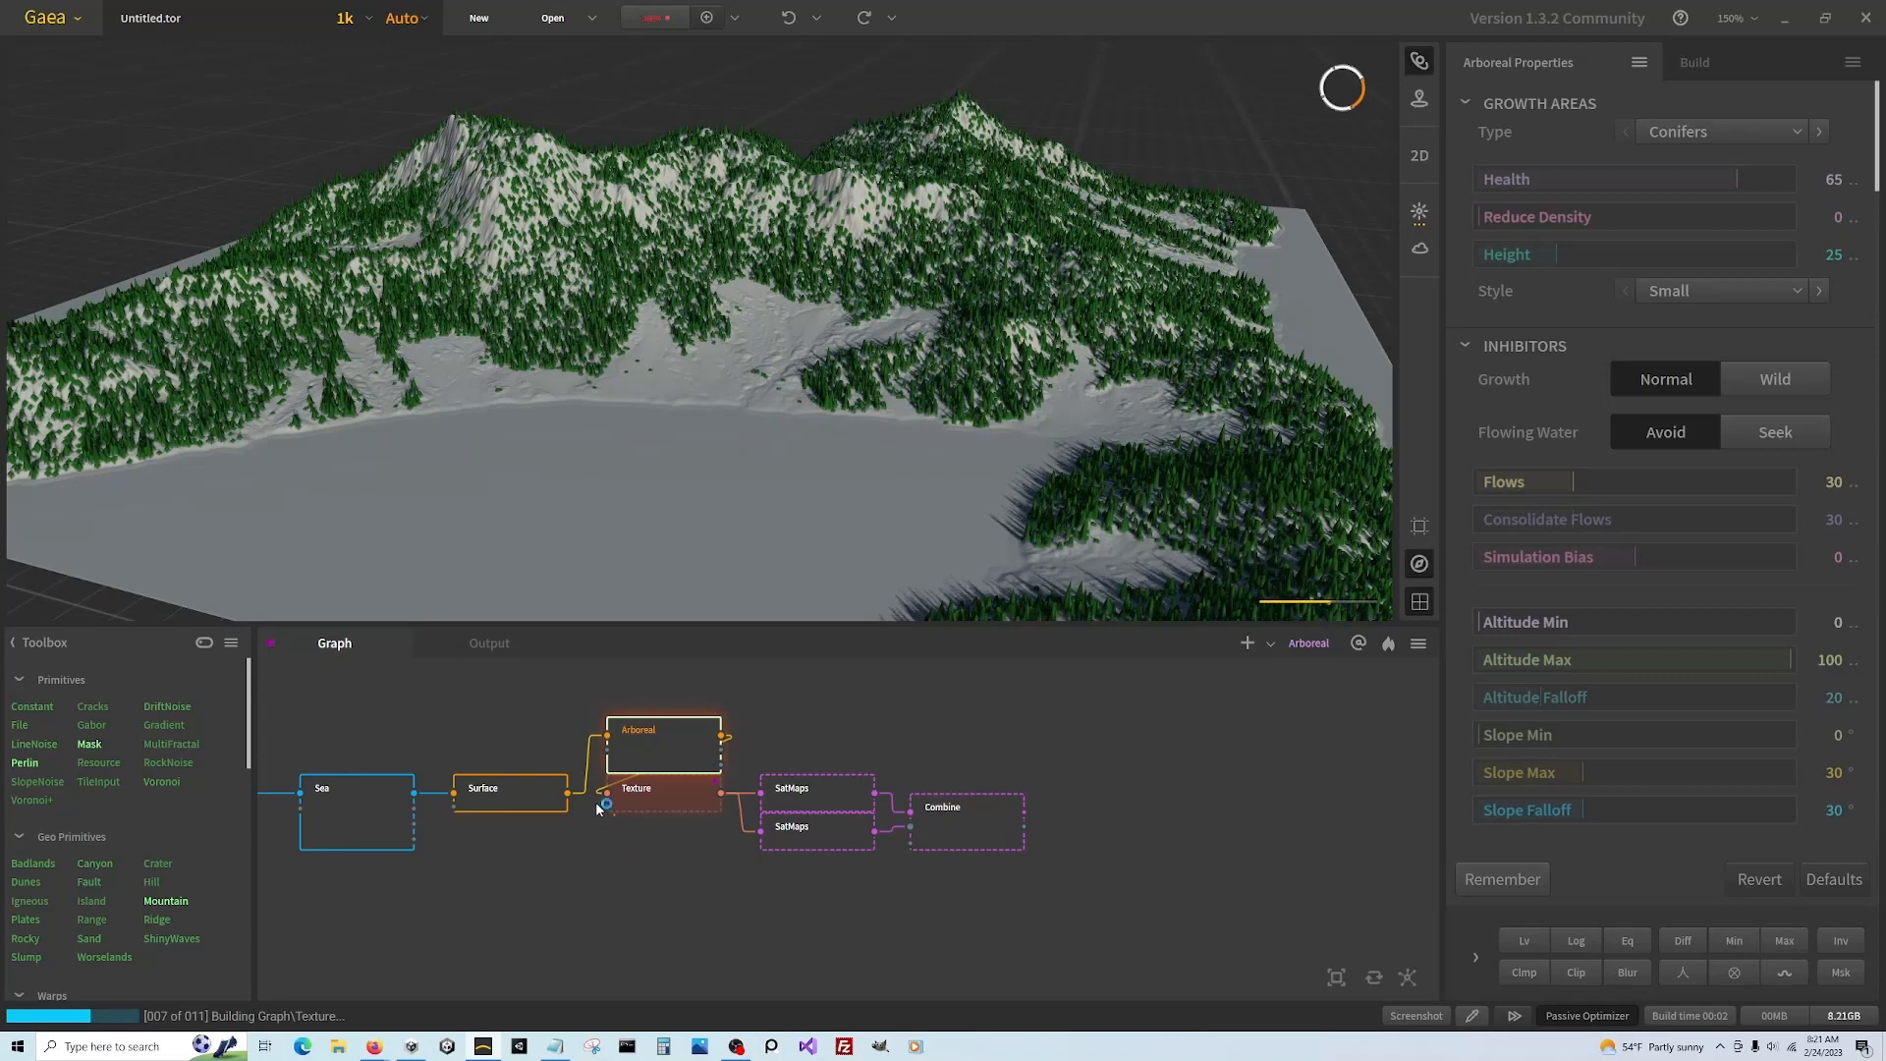
pyautogui.moveTo(594, 804); pyautogui.dragTo(1117, 842)
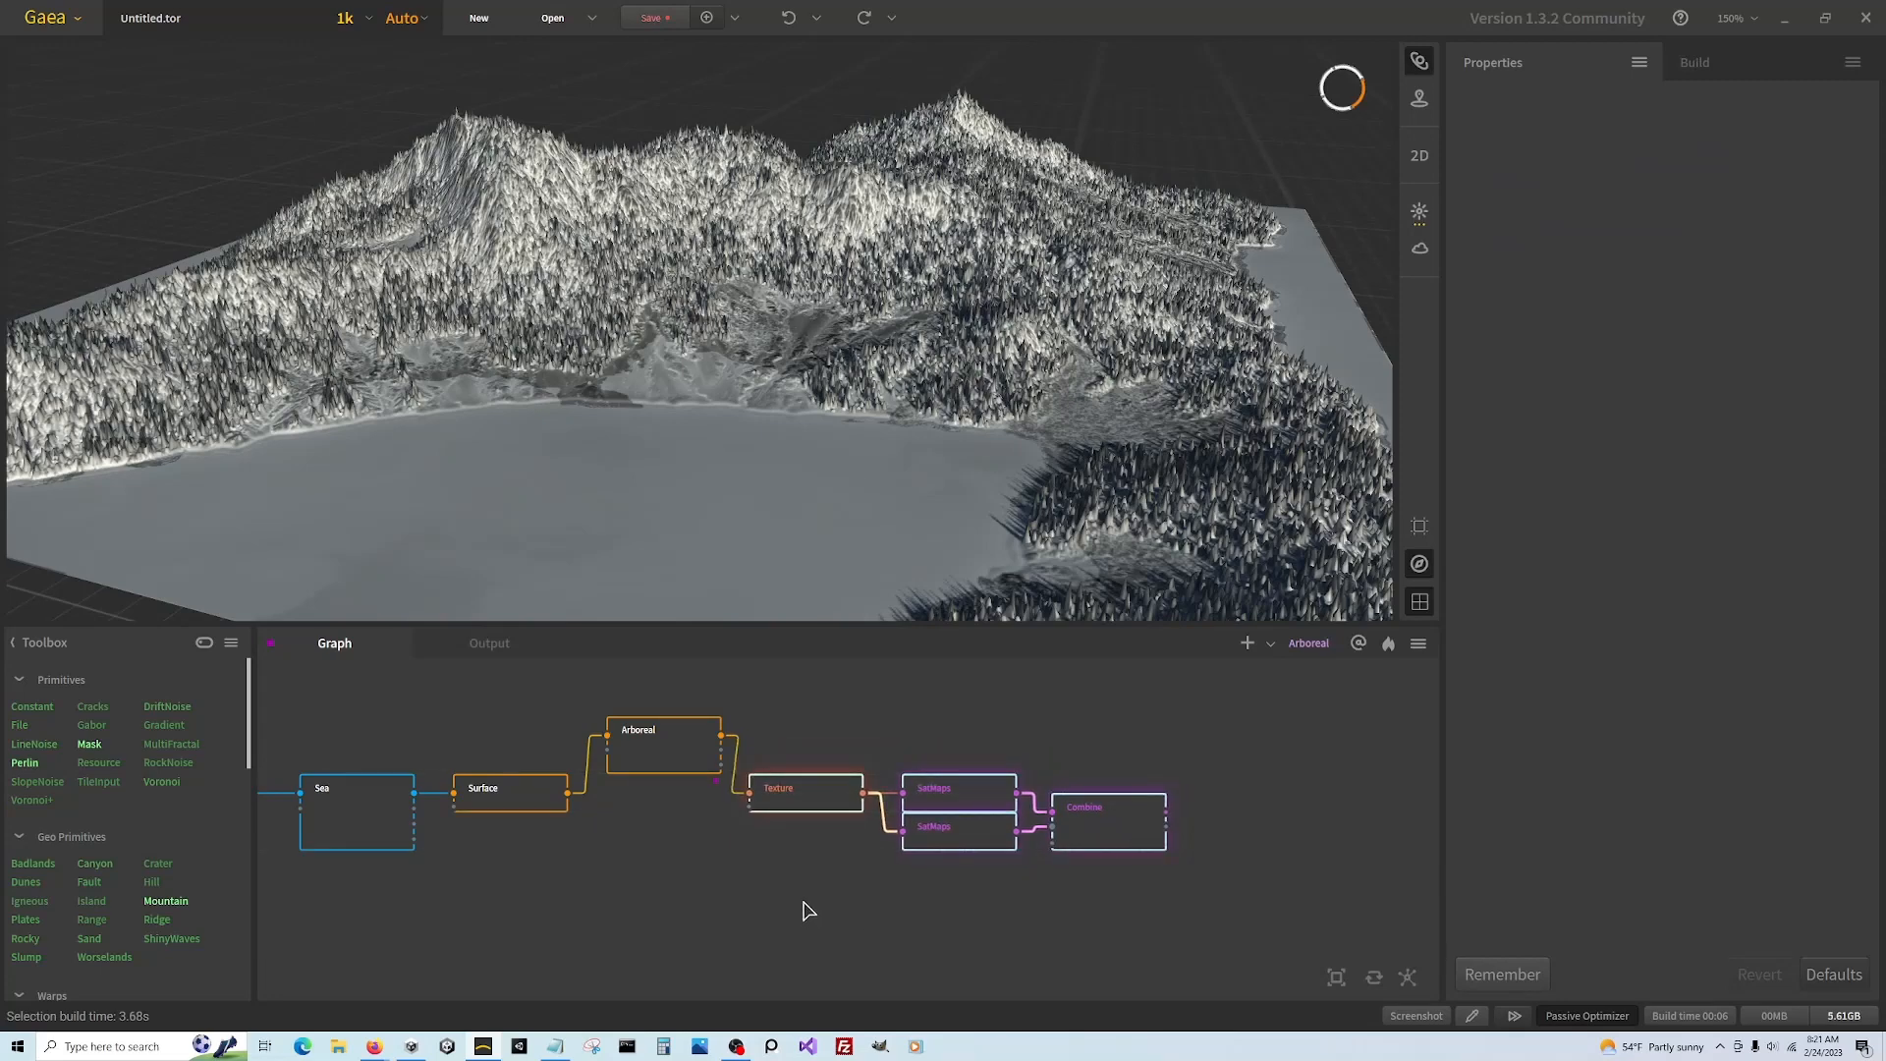
pyautogui.click(886, 888)
pyautogui.click(1078, 835)
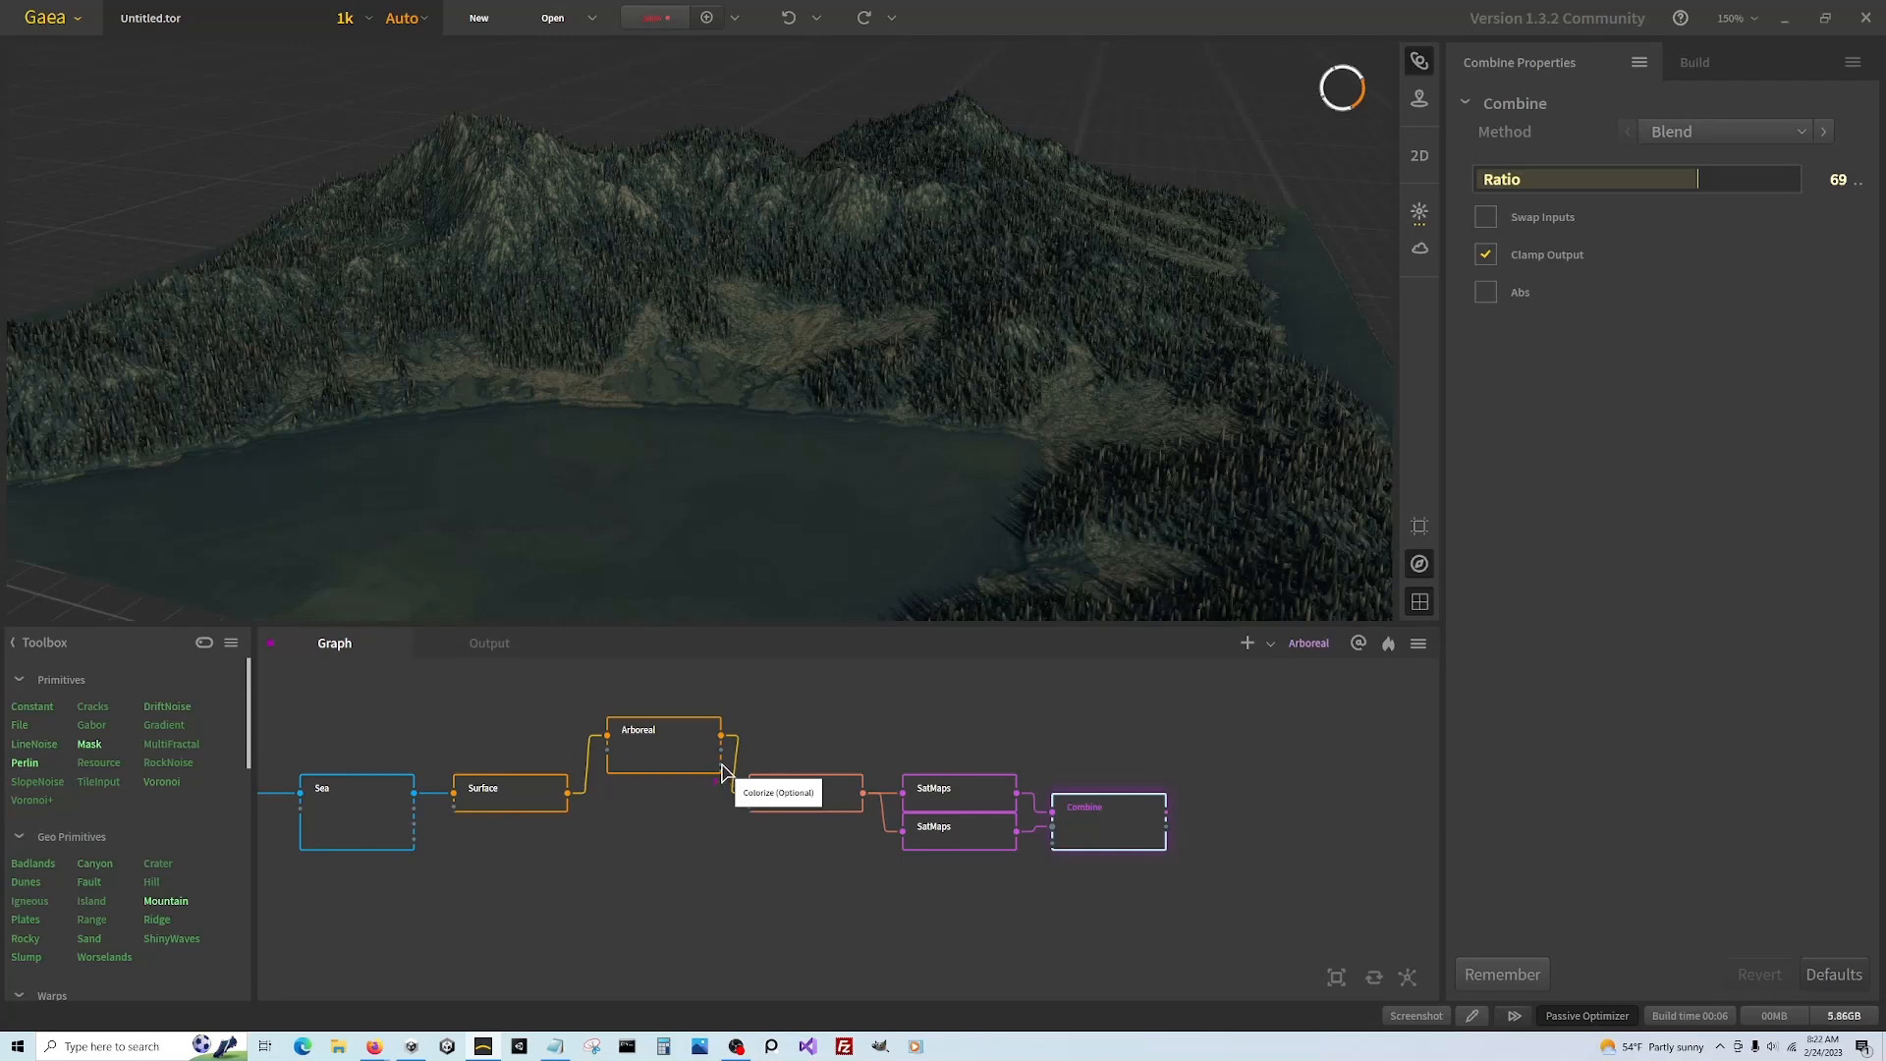
# Add a CLUTer node below the Texture node, fed by the Arboreal node's Colorize output
pyautogui.moveTo(724, 773); pyautogui.dragTo(766, 877)
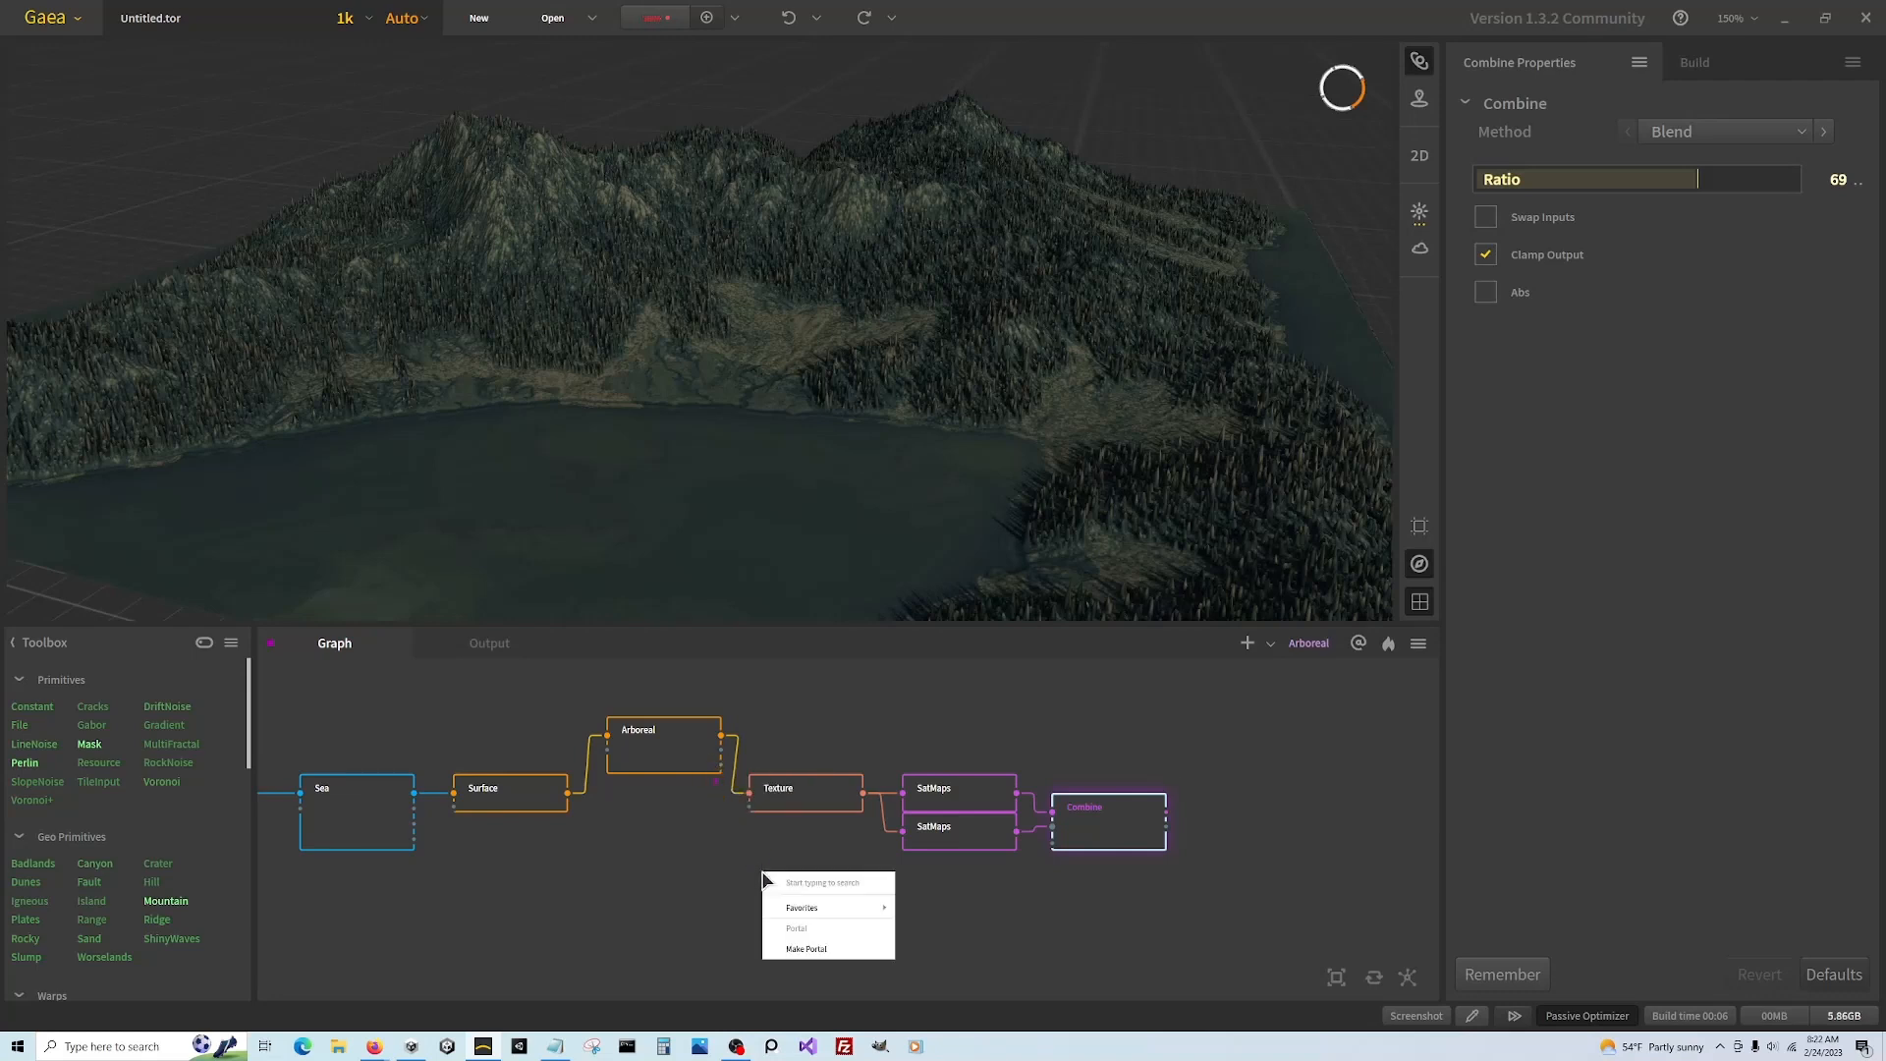
pyautogui.write('clu')
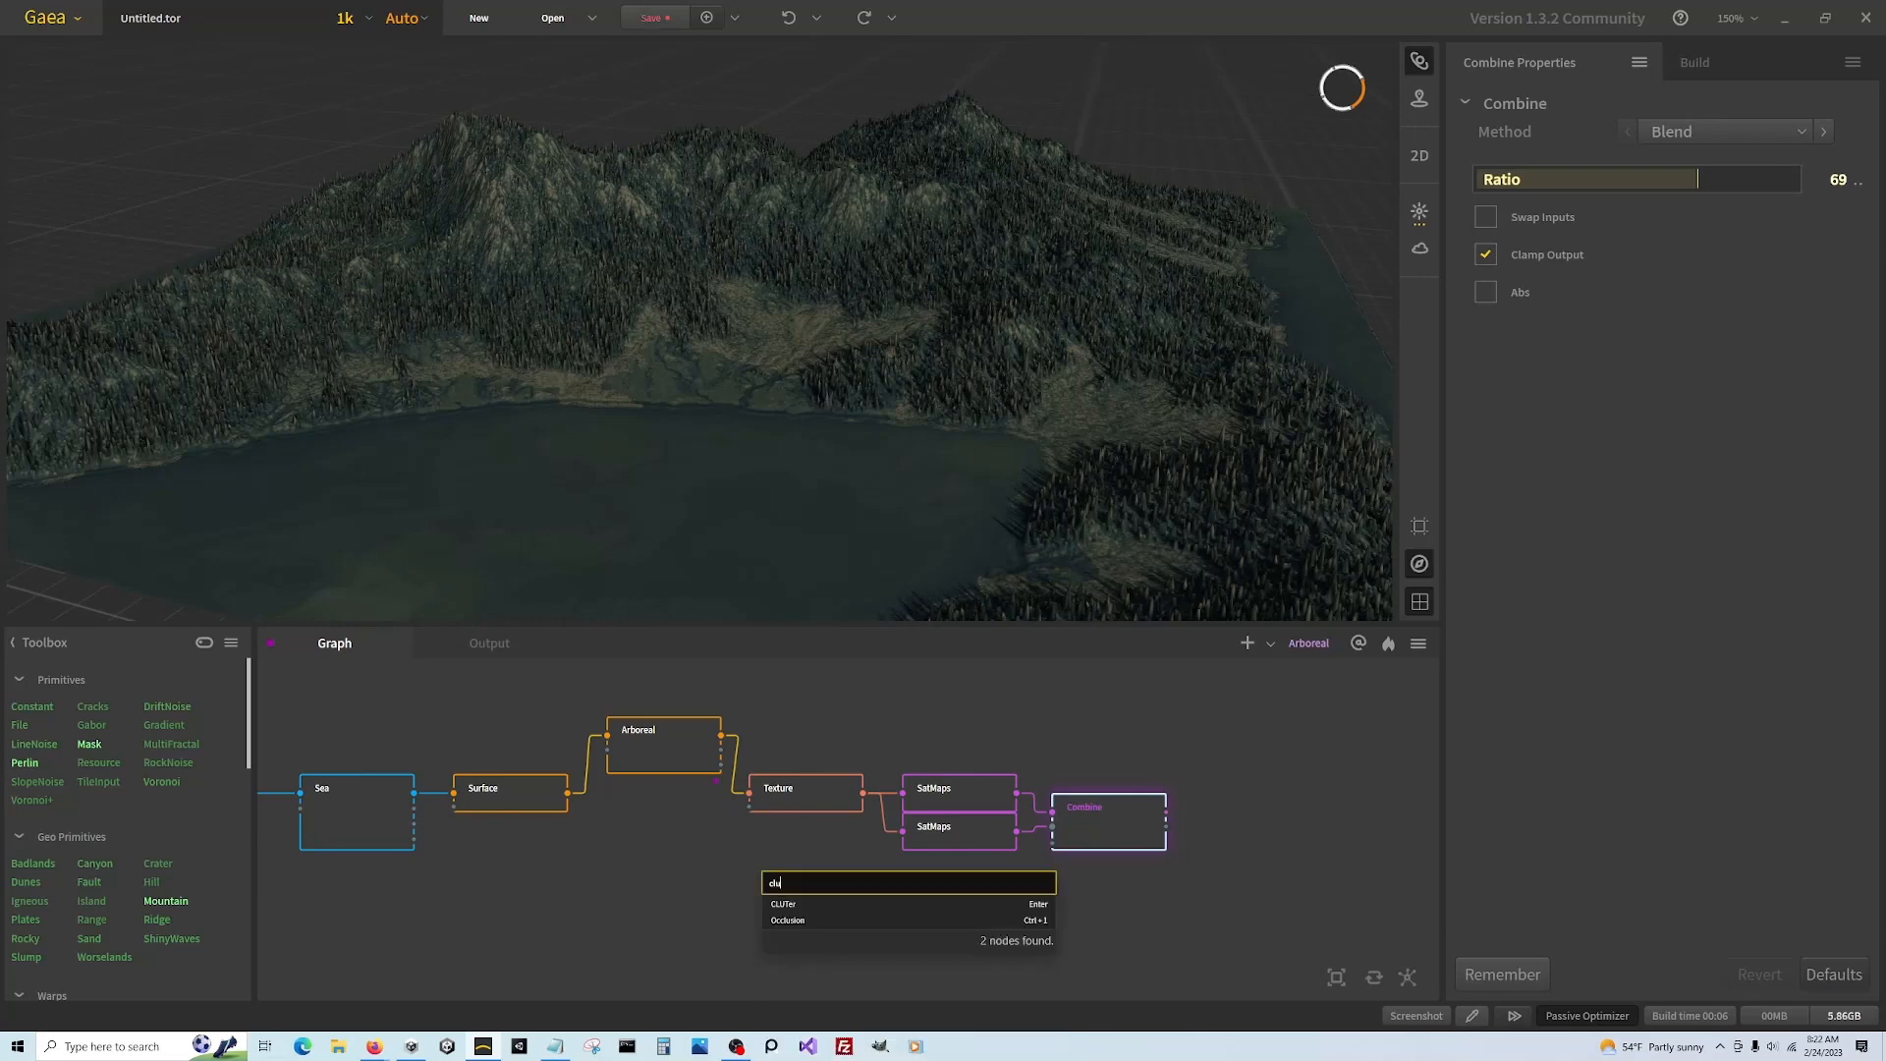
pyautogui.click(786, 904)
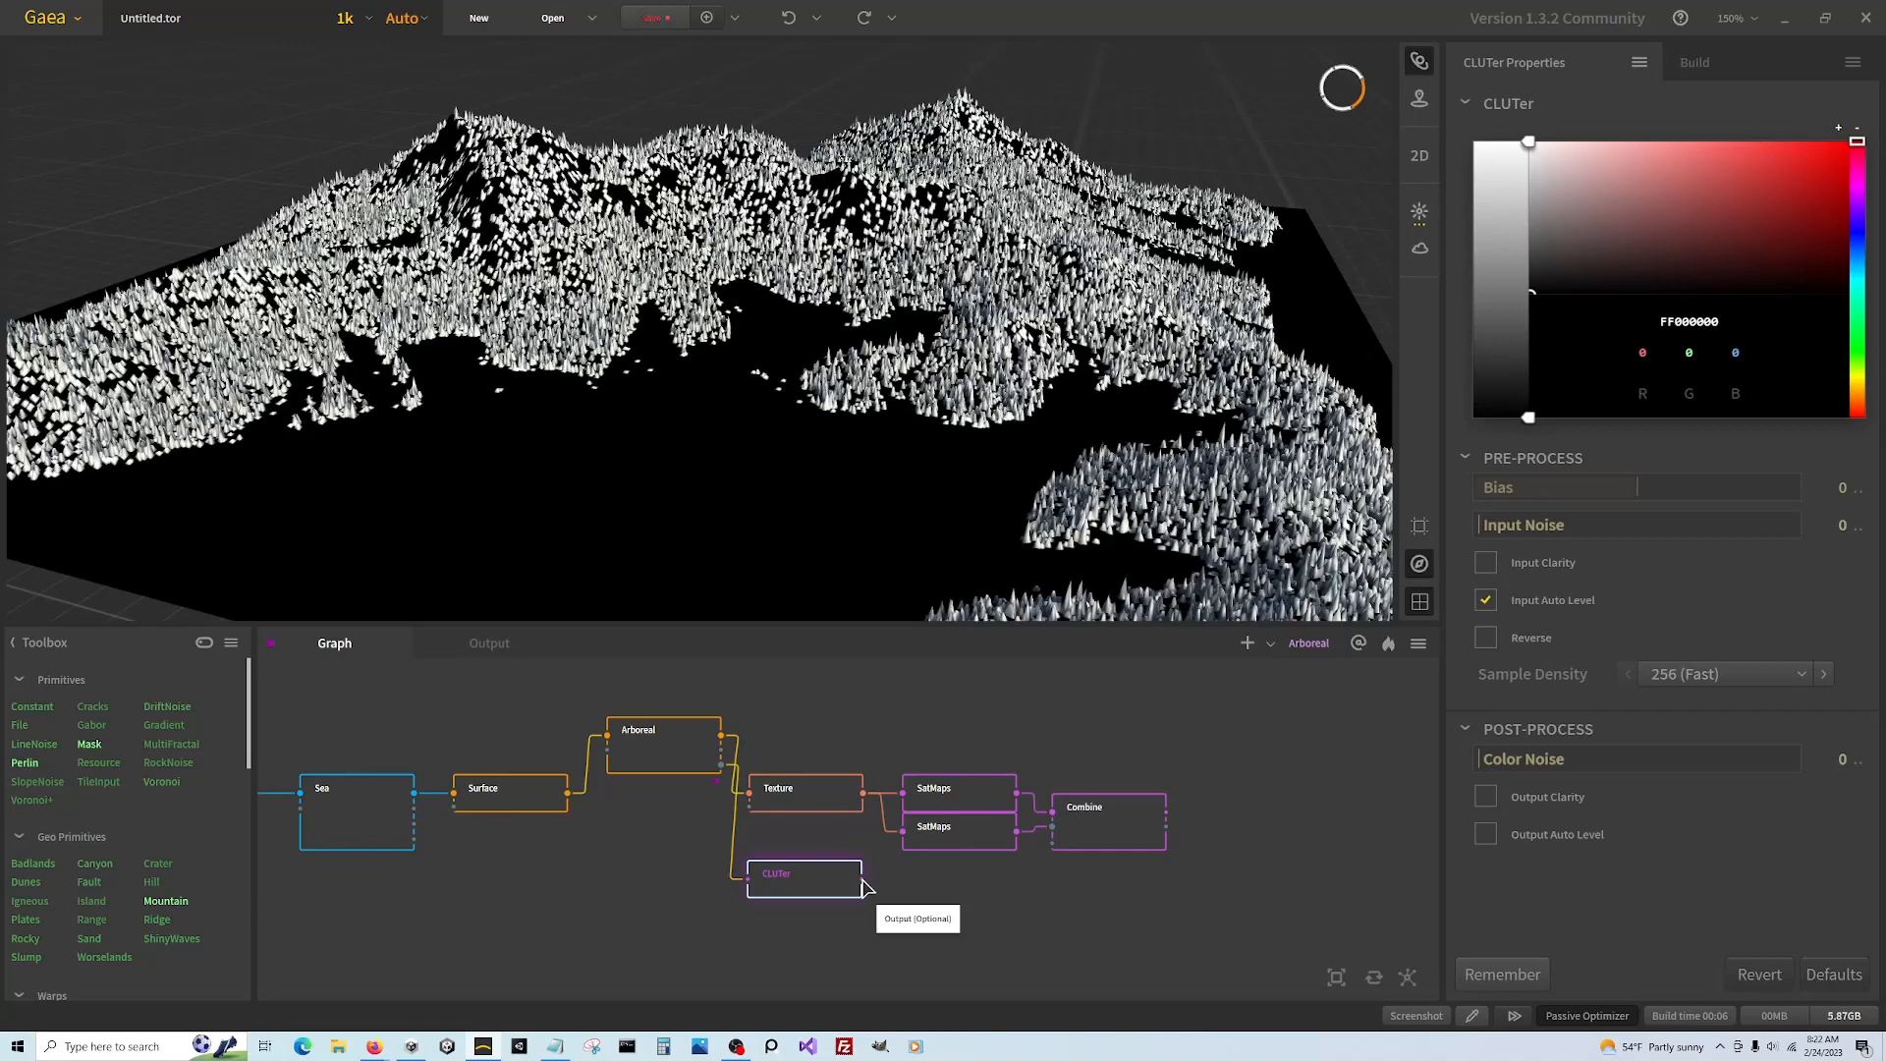
# Recolour the CLUTer gradient's white stop, trying green #1C340C and setting it to dark green #102205
pyautogui.click(1528, 140)
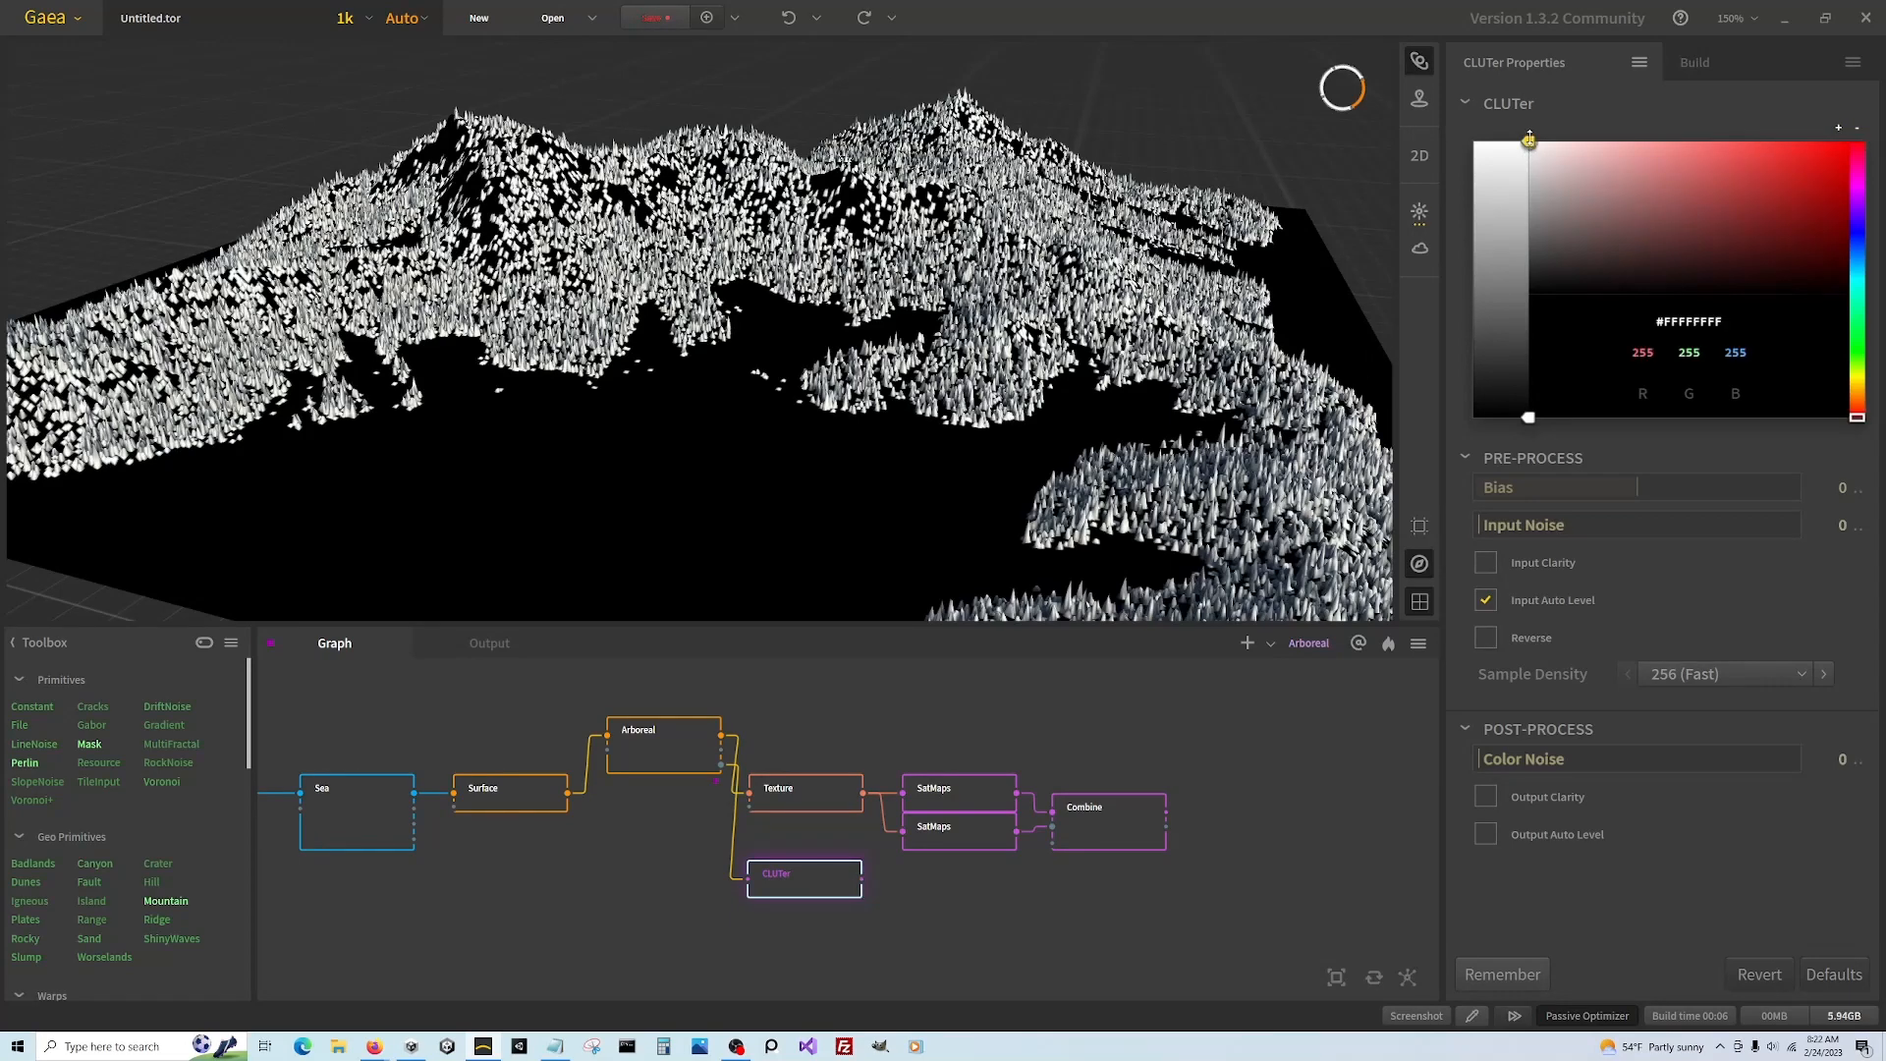
pyautogui.click(1857, 343)
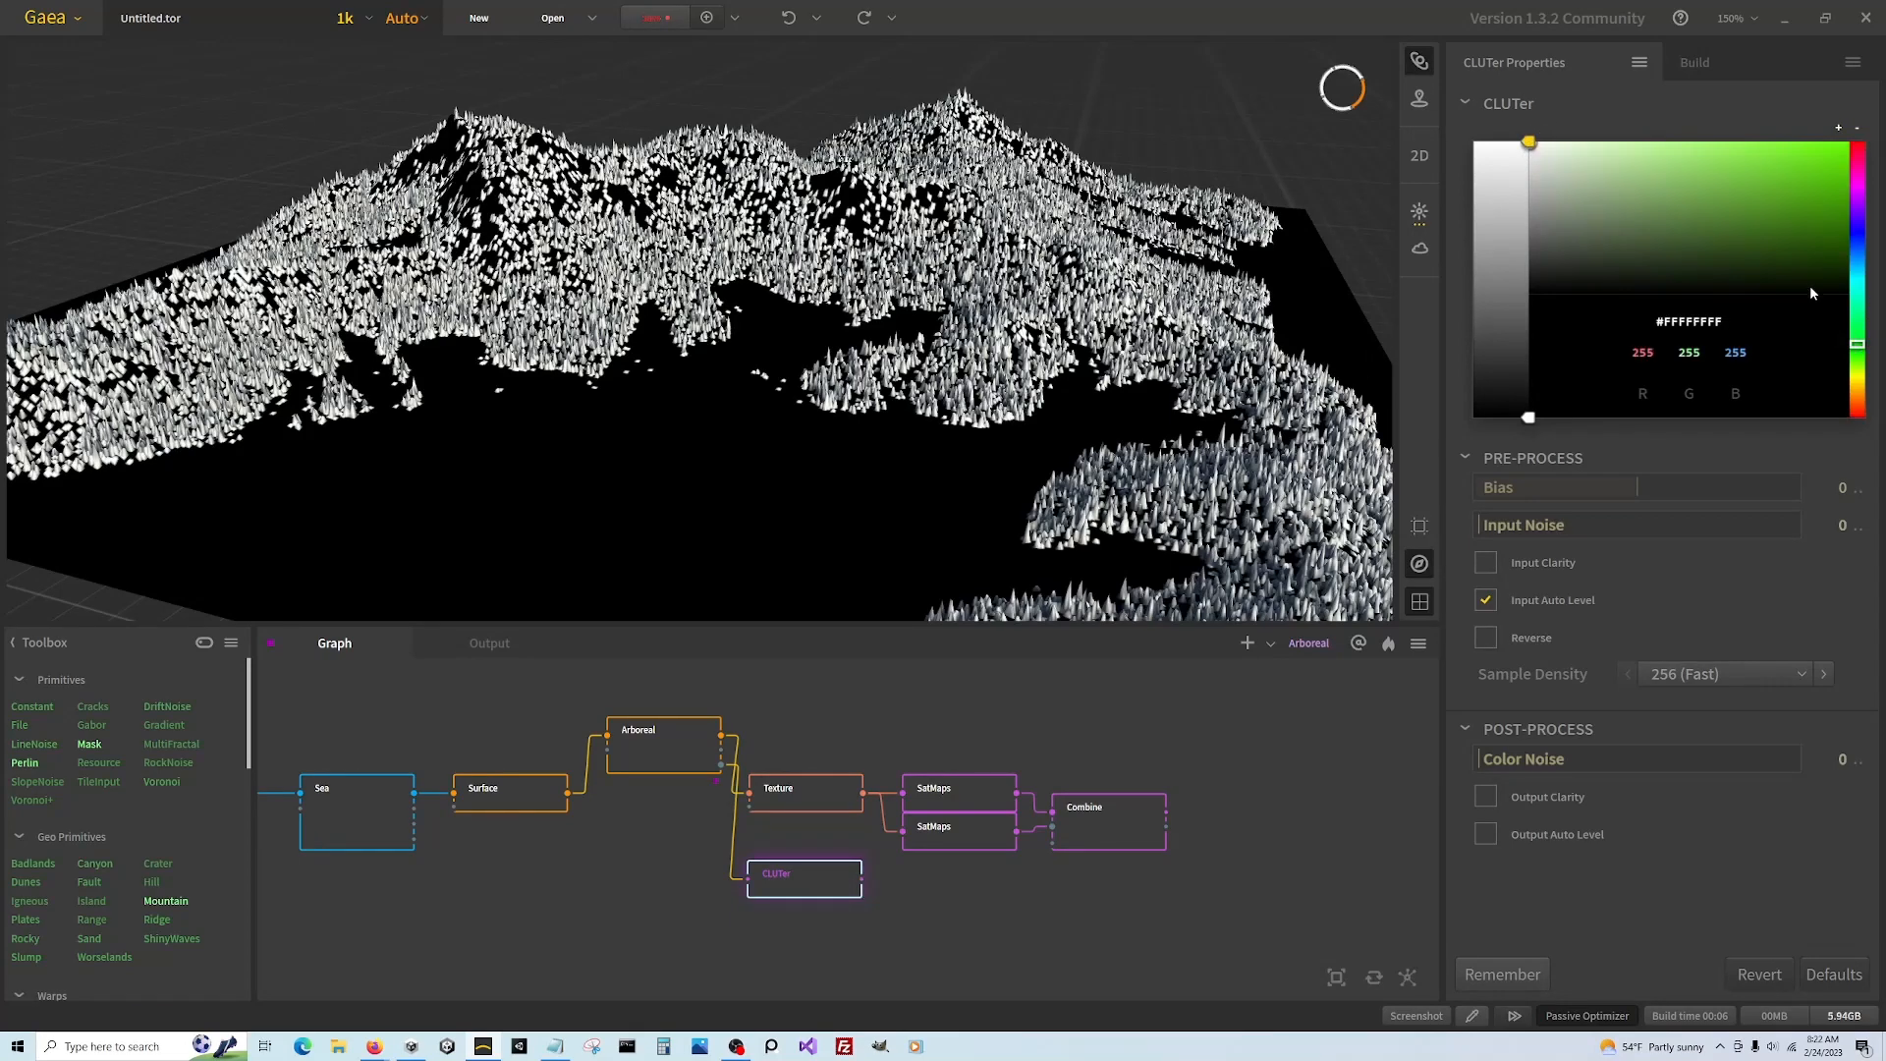
pyautogui.click(1773, 264)
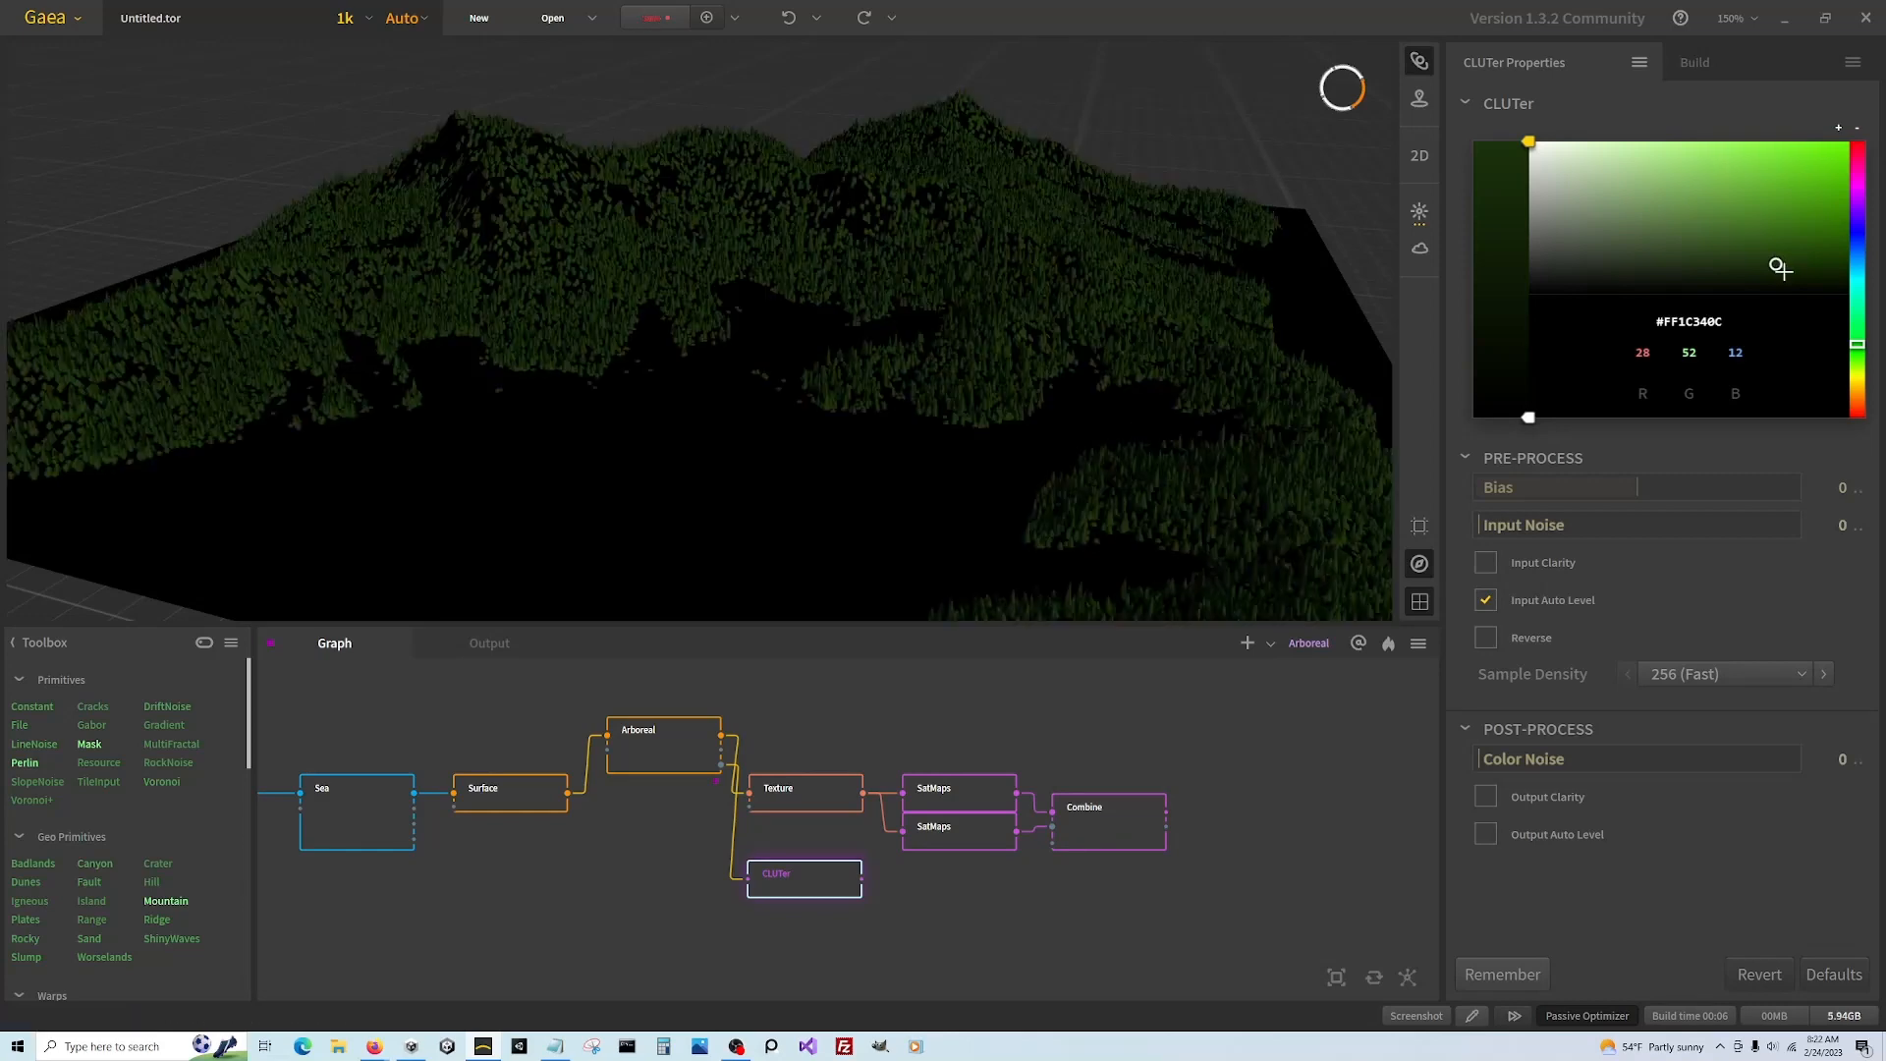
pyautogui.click(1802, 275)
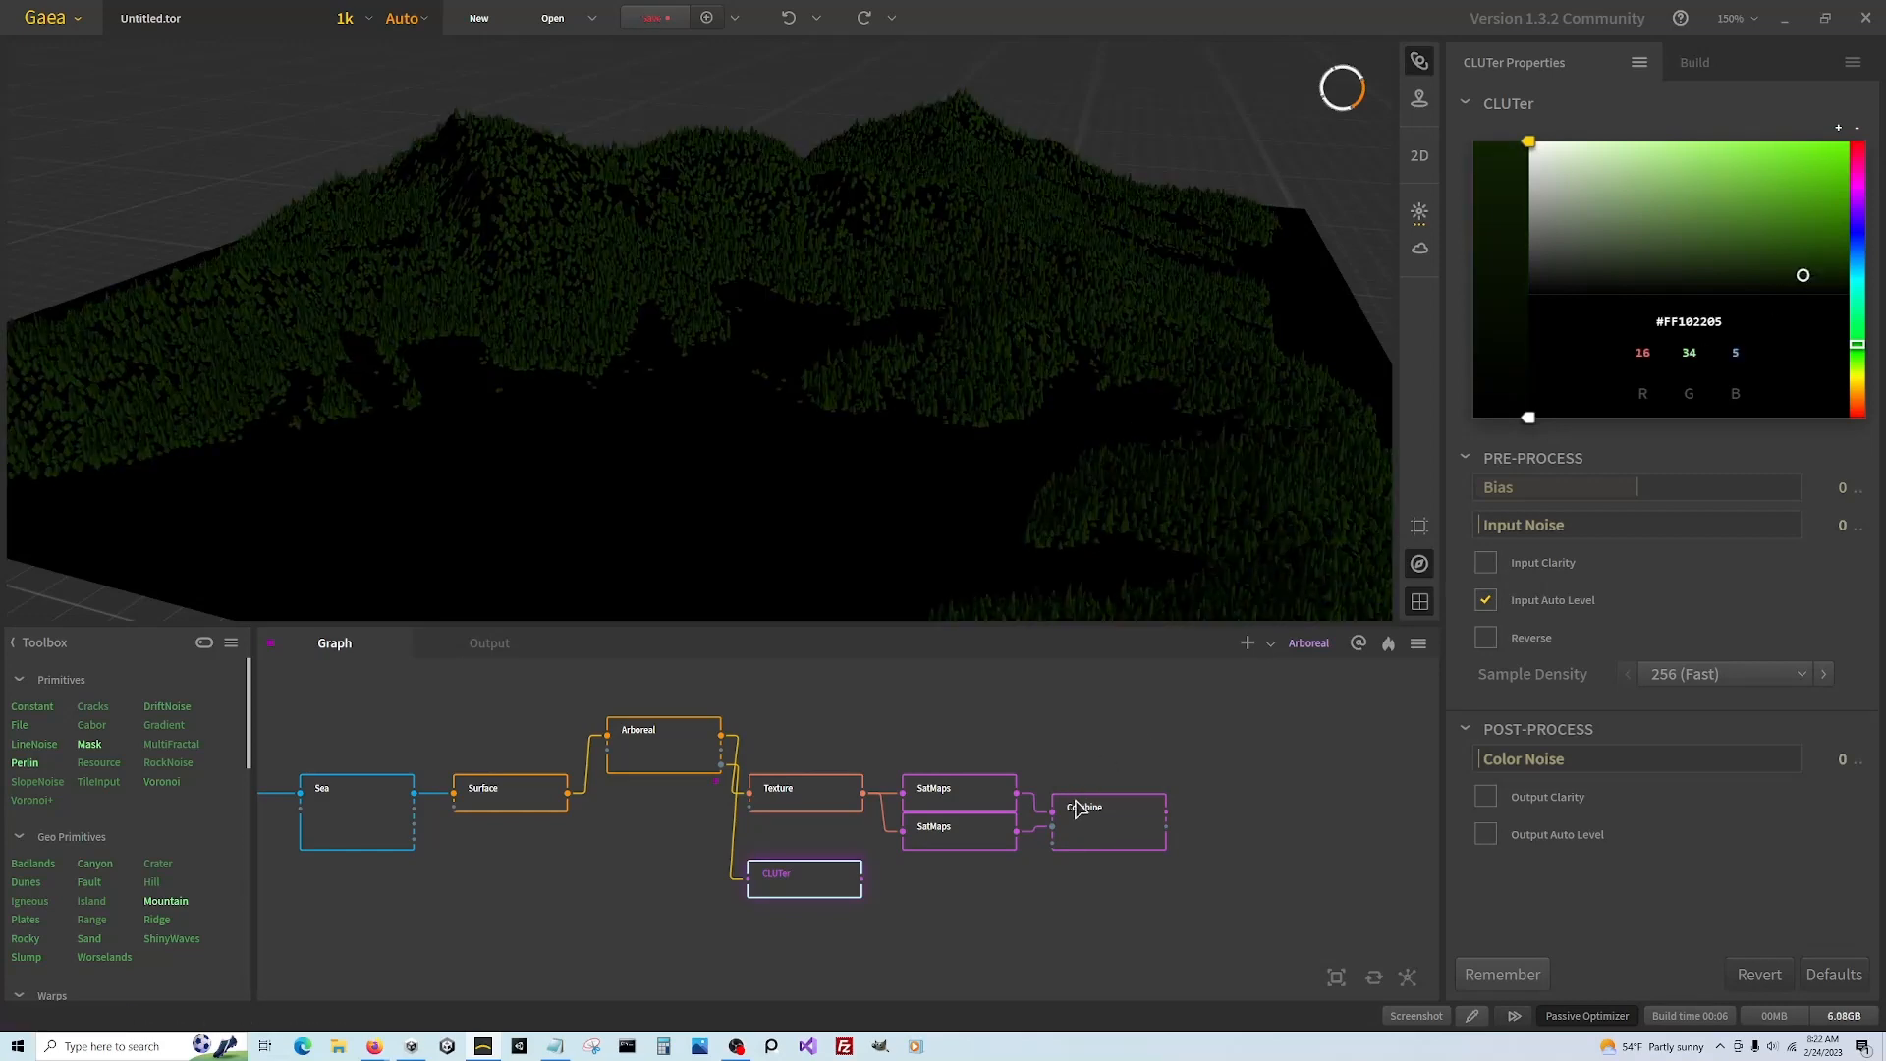
# Merge the CLUTer output with the SatMaps Combine output in a new Combine node and set its Method to Add
pyautogui.moveTo(862, 878); pyautogui.dragTo(1176, 821)
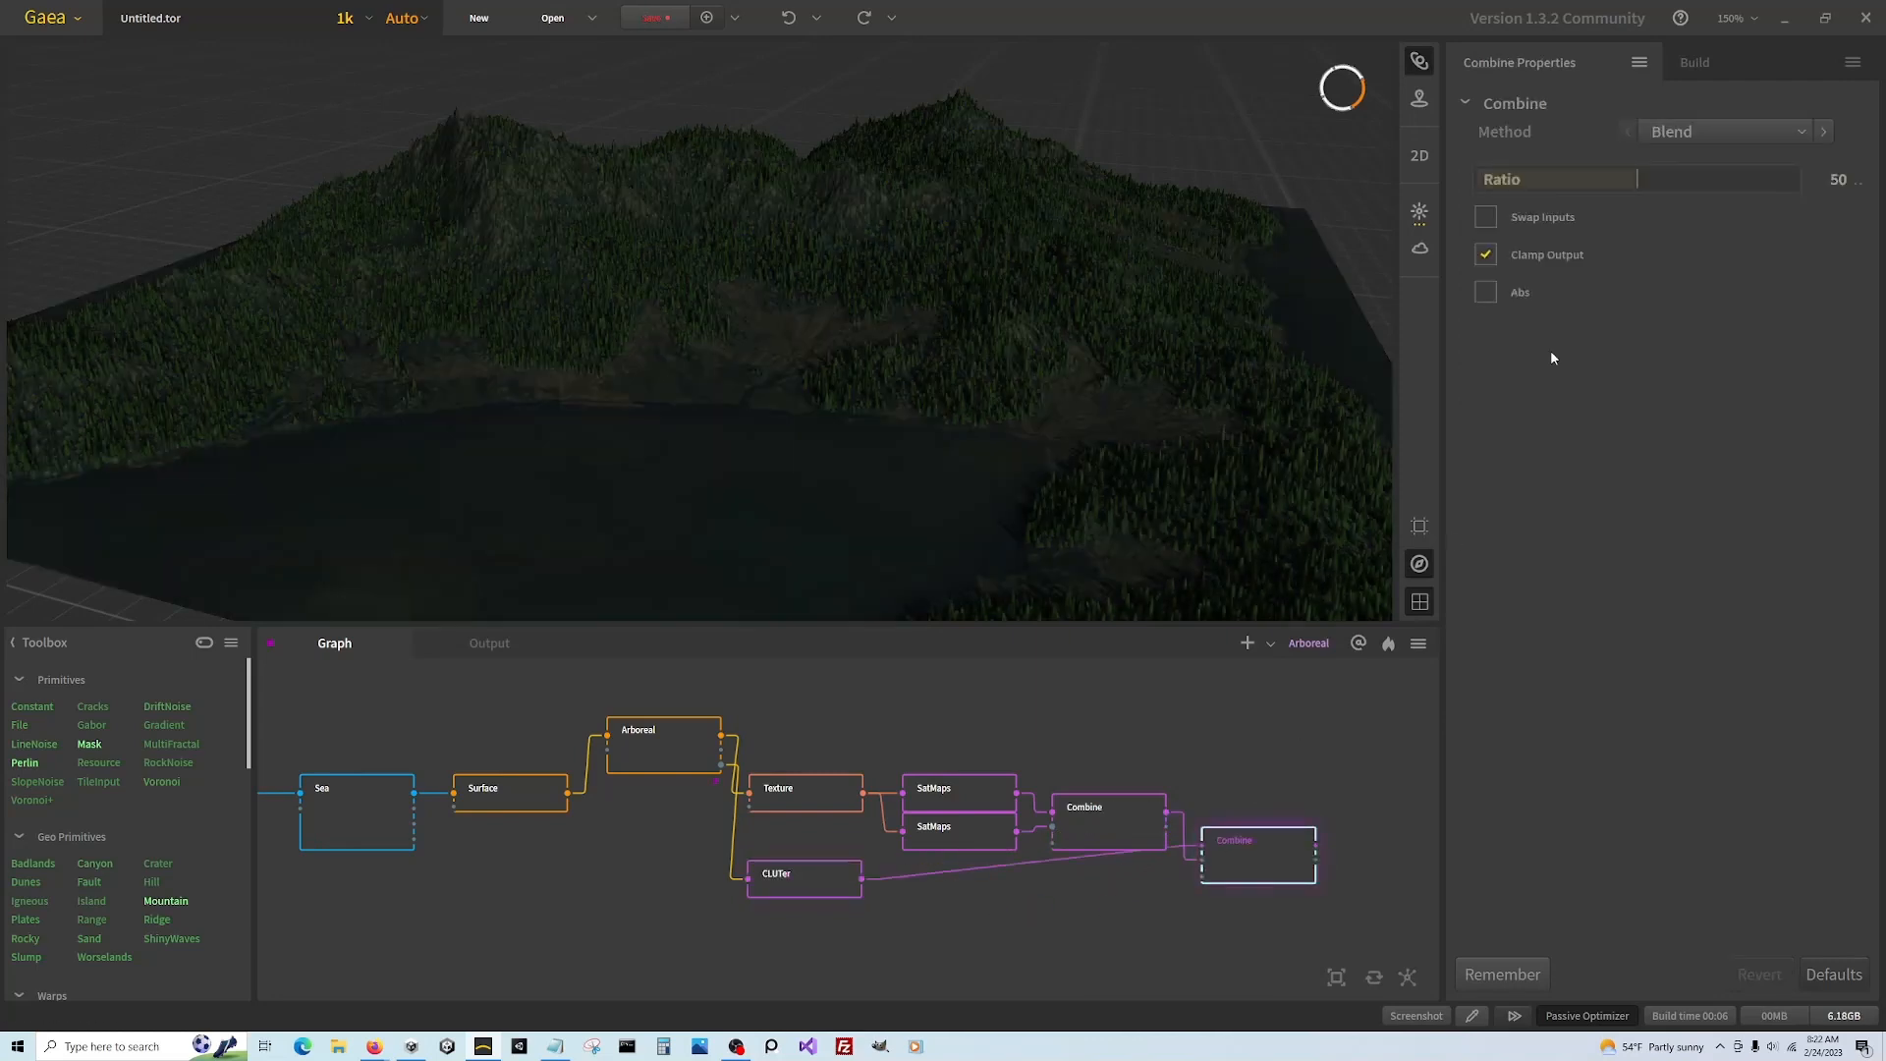
pyautogui.click(1667, 150)
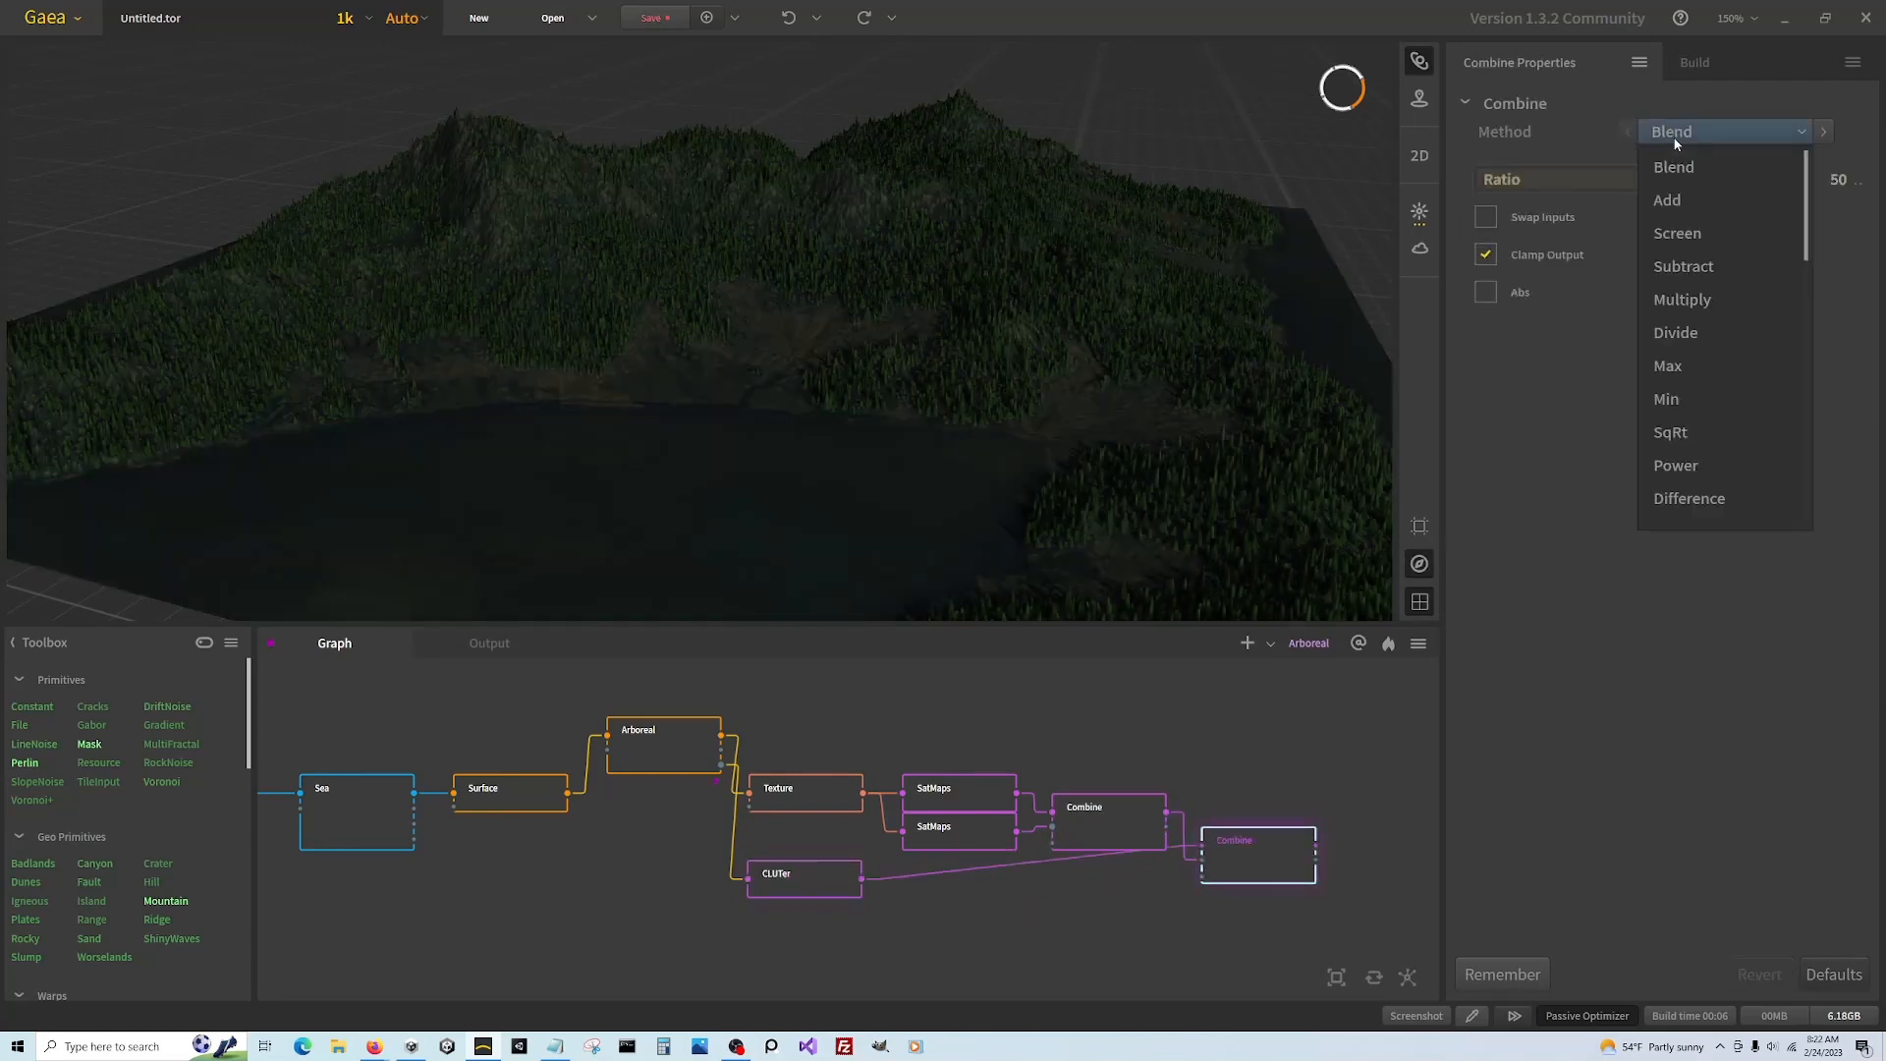
pyautogui.click(1682, 194)
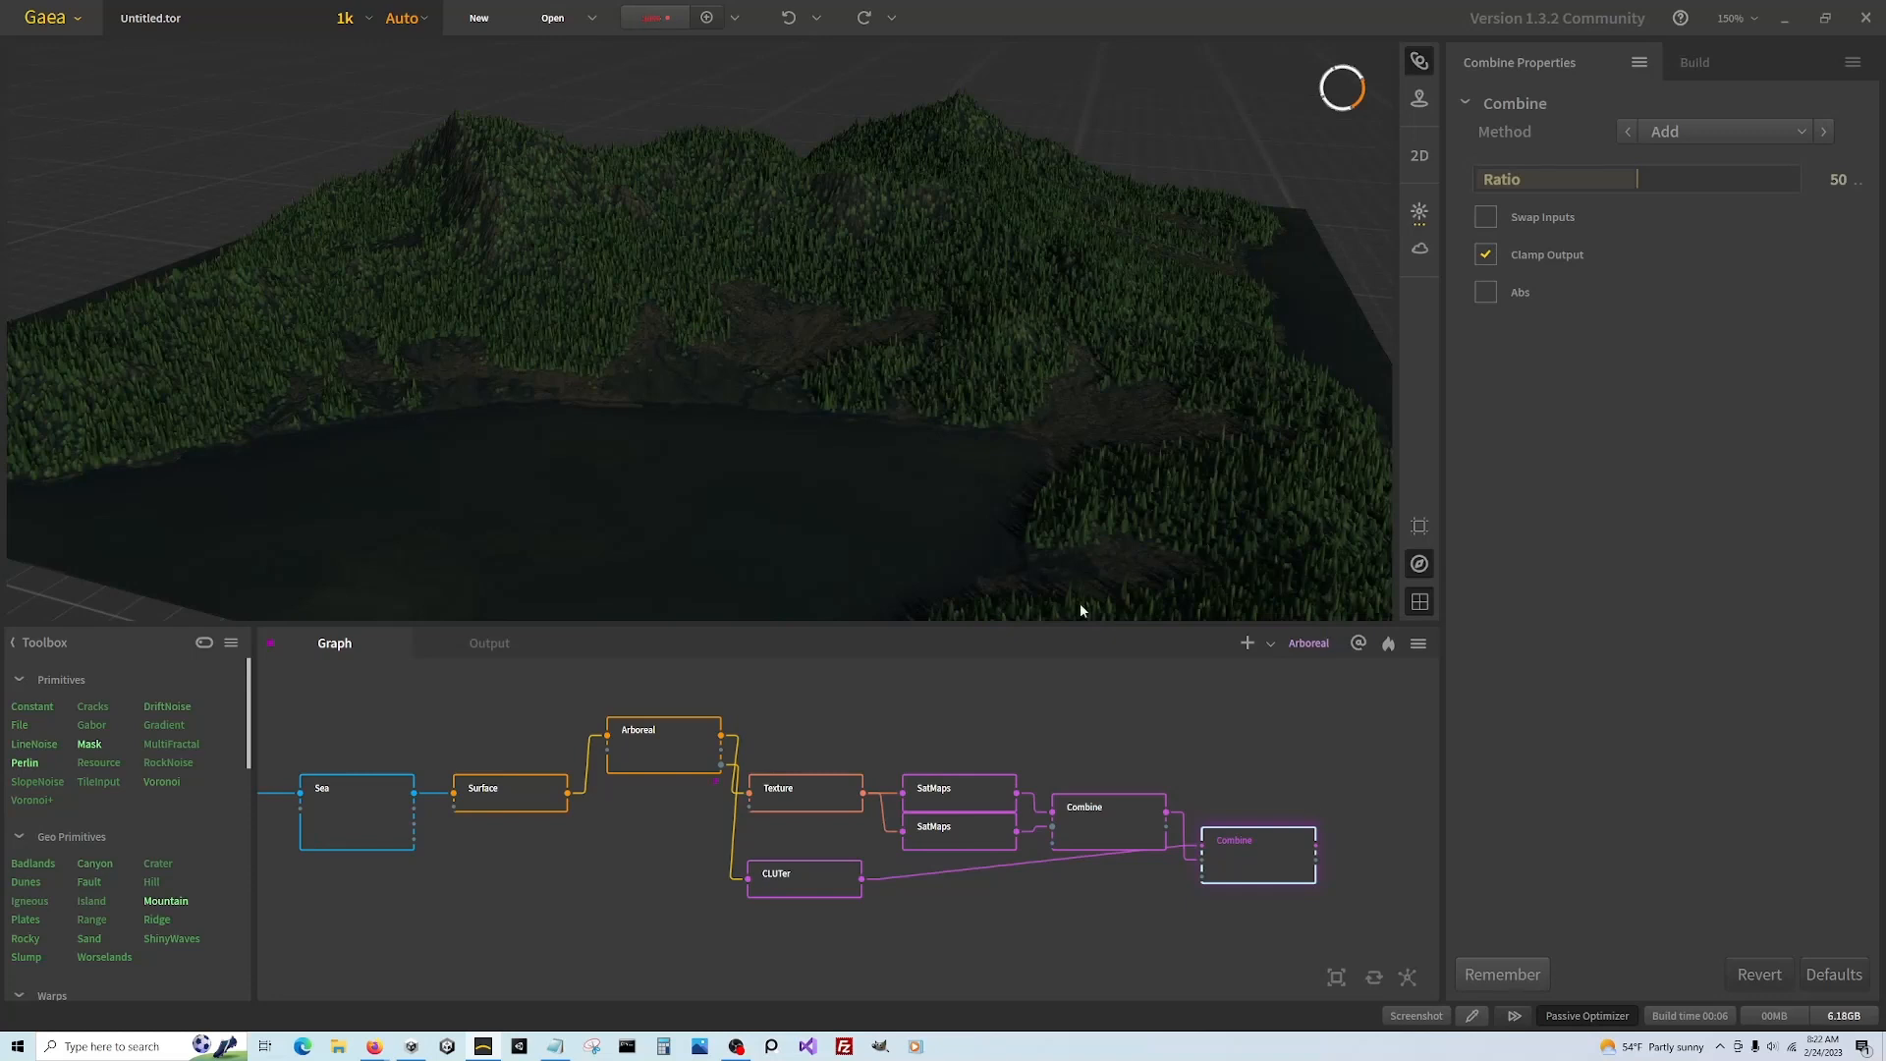
# Try Ratio values of 79 and 21 on the new Combine node, set it to 86 and inspect the forested terrain
pyautogui.click(1729, 186)
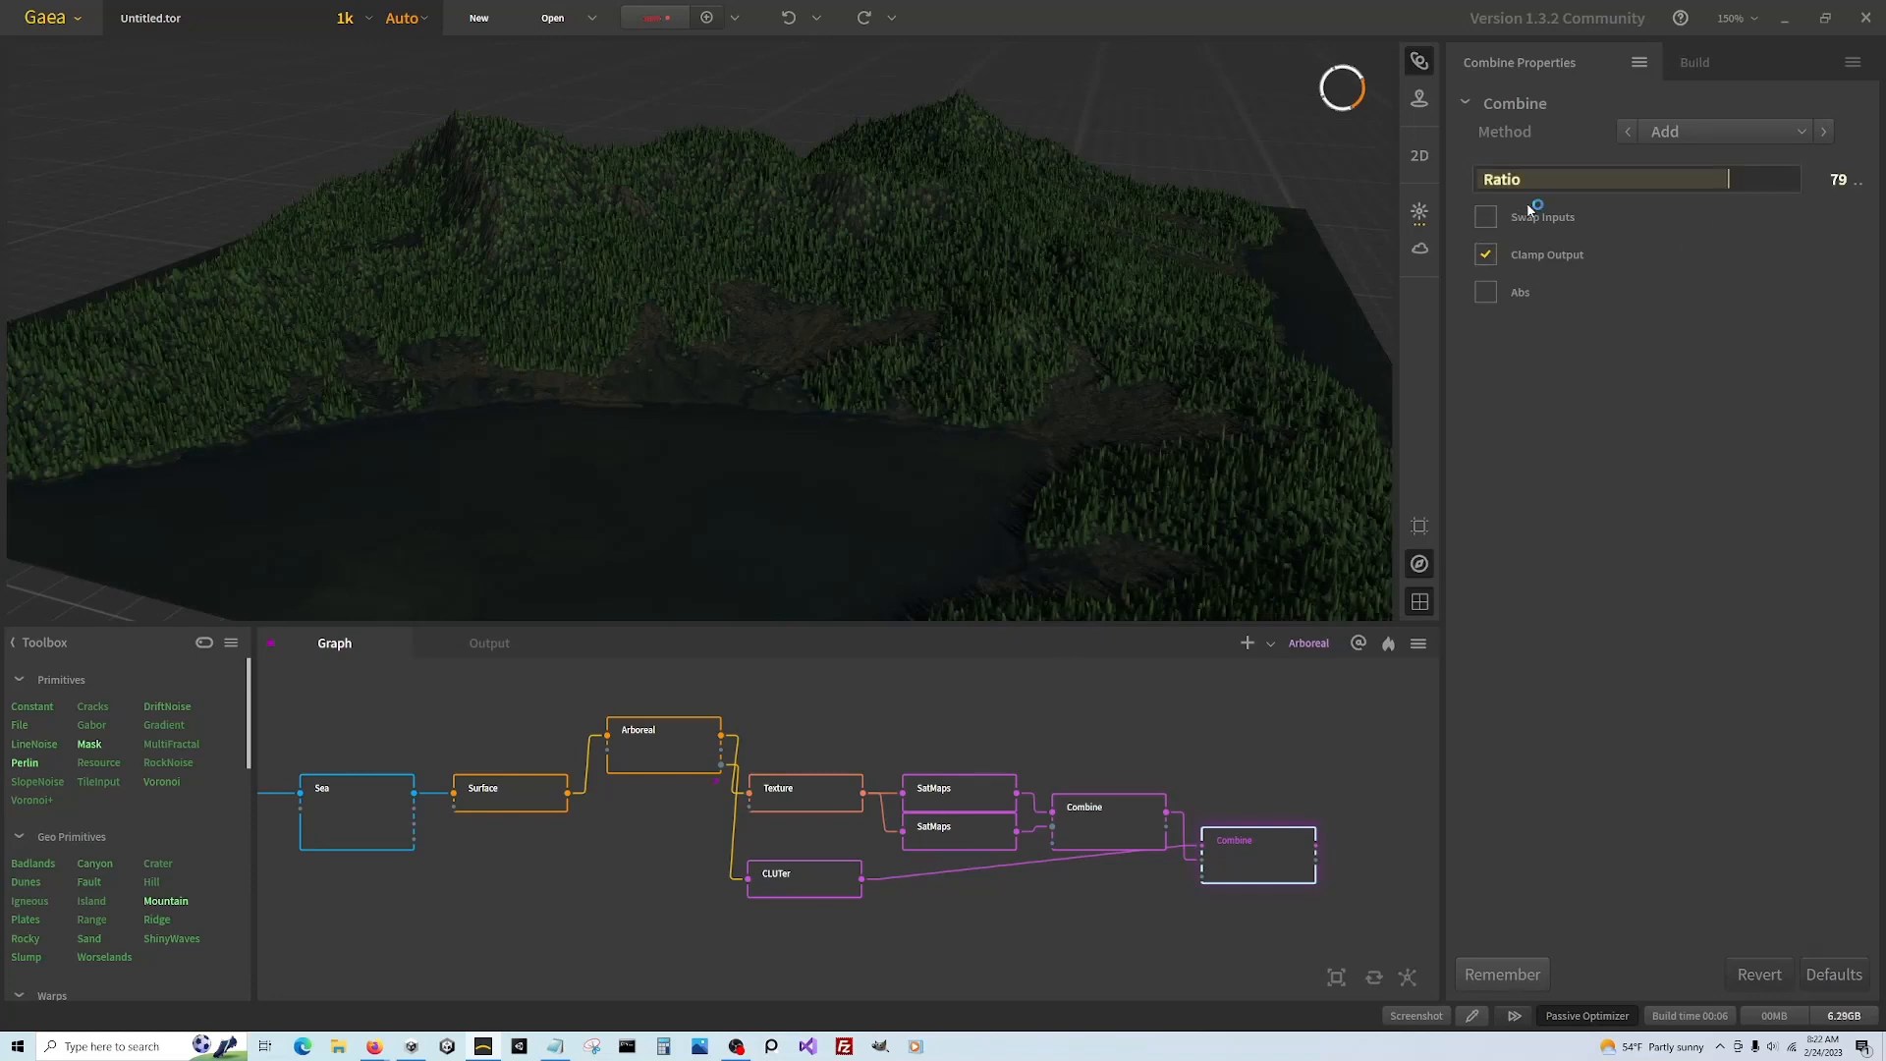
pyautogui.click(1544, 179)
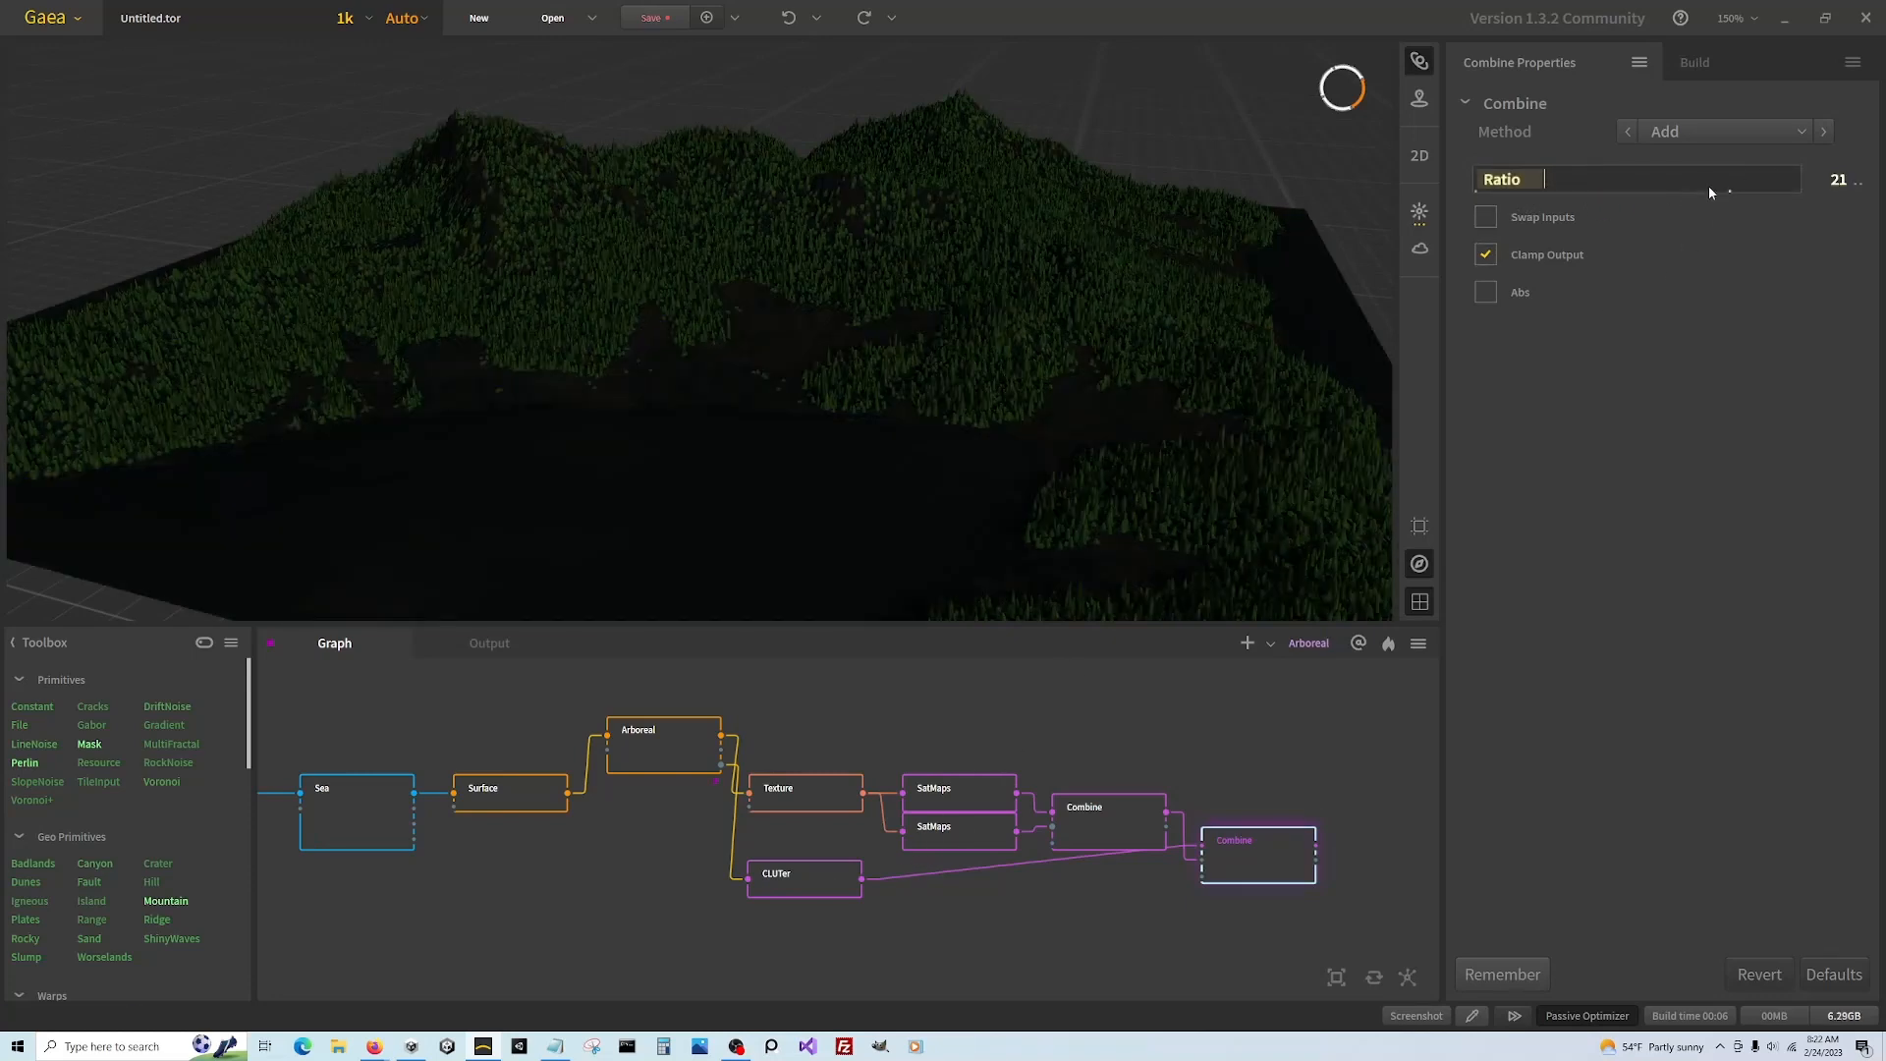
pyautogui.click(1752, 178)
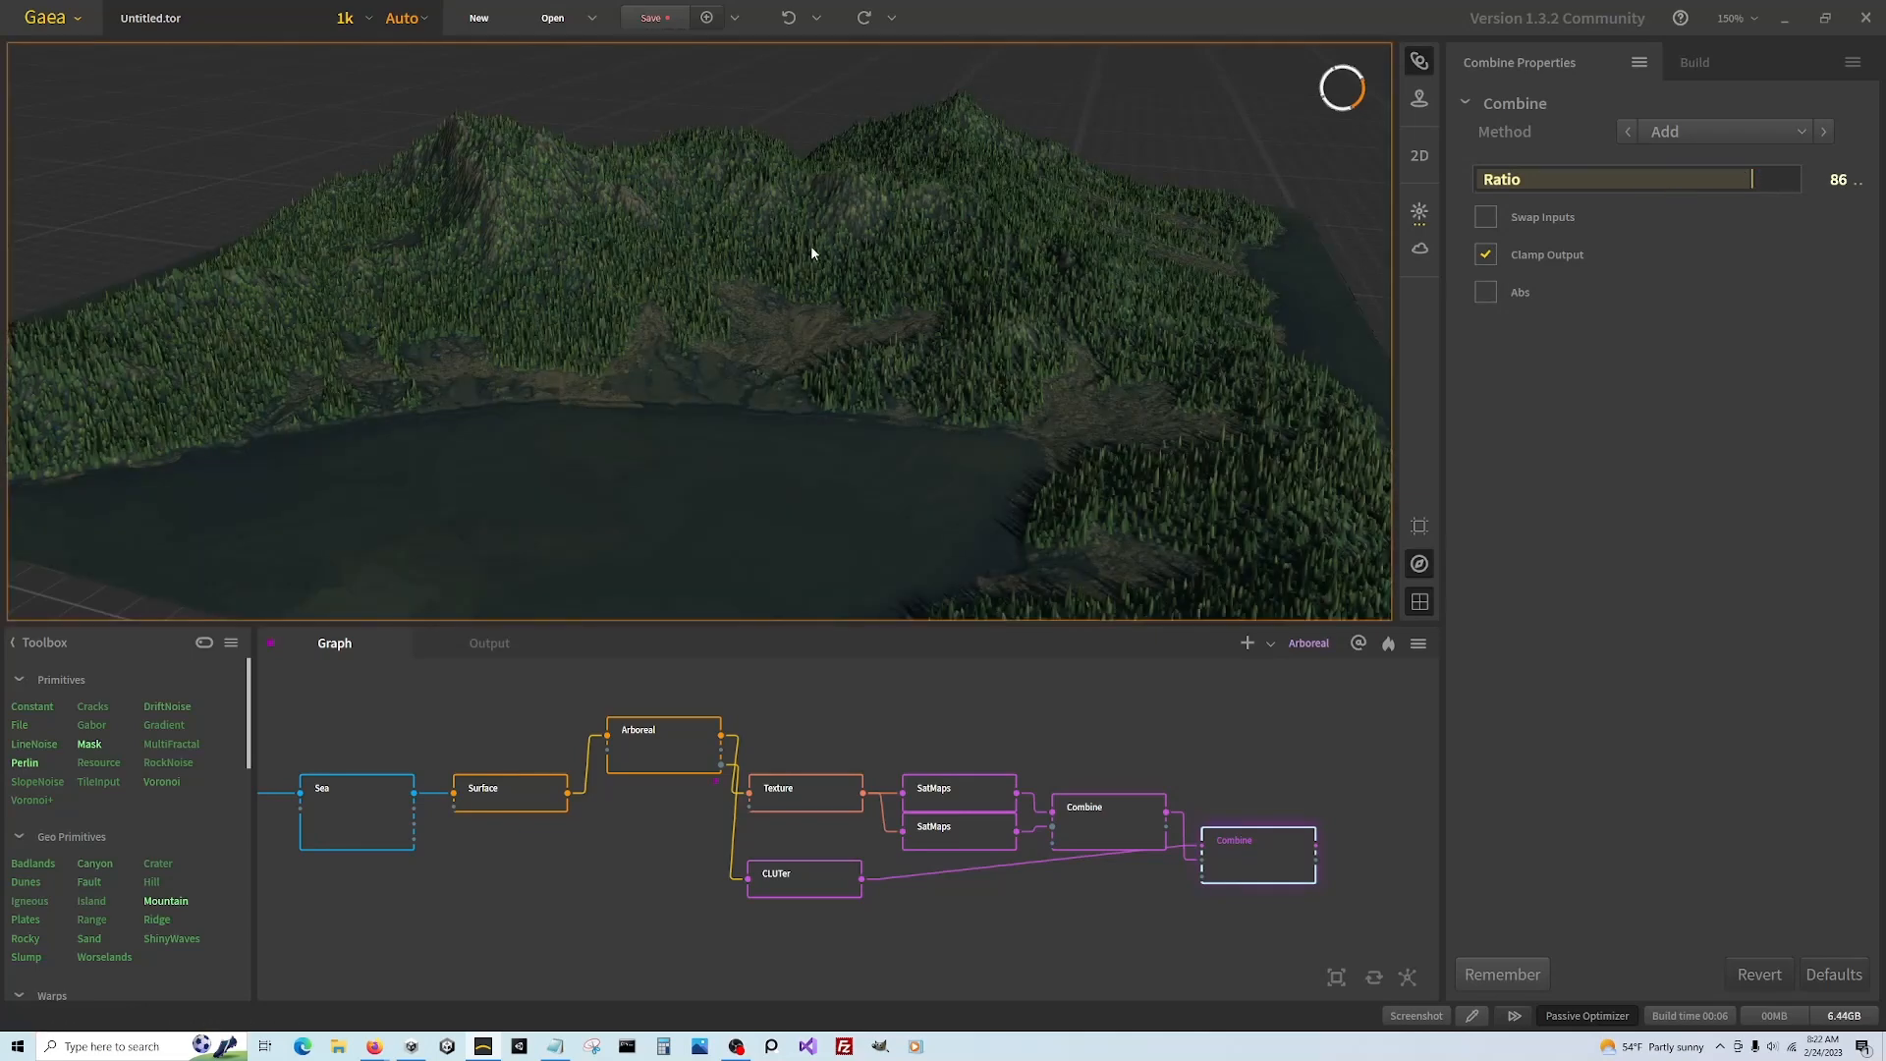
pyautogui.scroll(-4, 810, 246)
pyautogui.moveTo(811, 267); pyautogui.dragTo(512, 220)
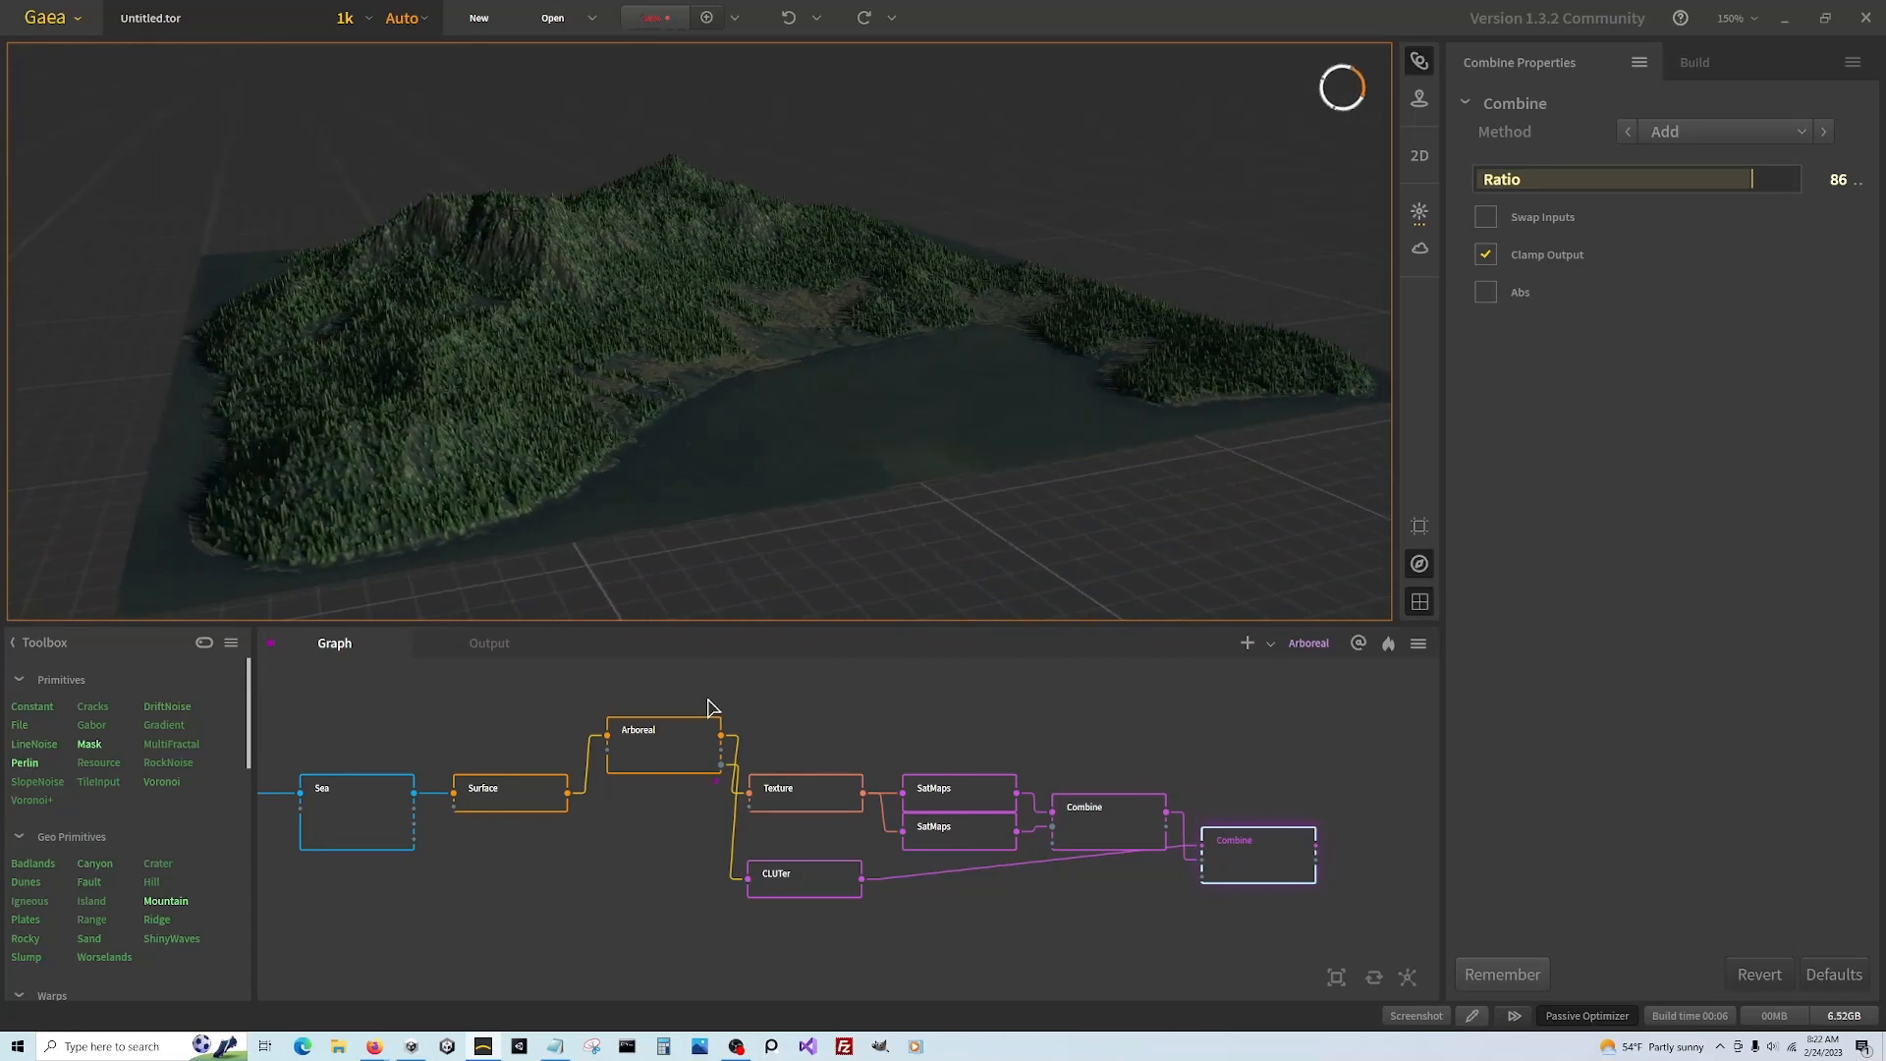
# Limit tree growth at high altitude in the Arboreal node, trying an Altitude Max of 70 and setting it to 61
pyautogui.click(666, 754)
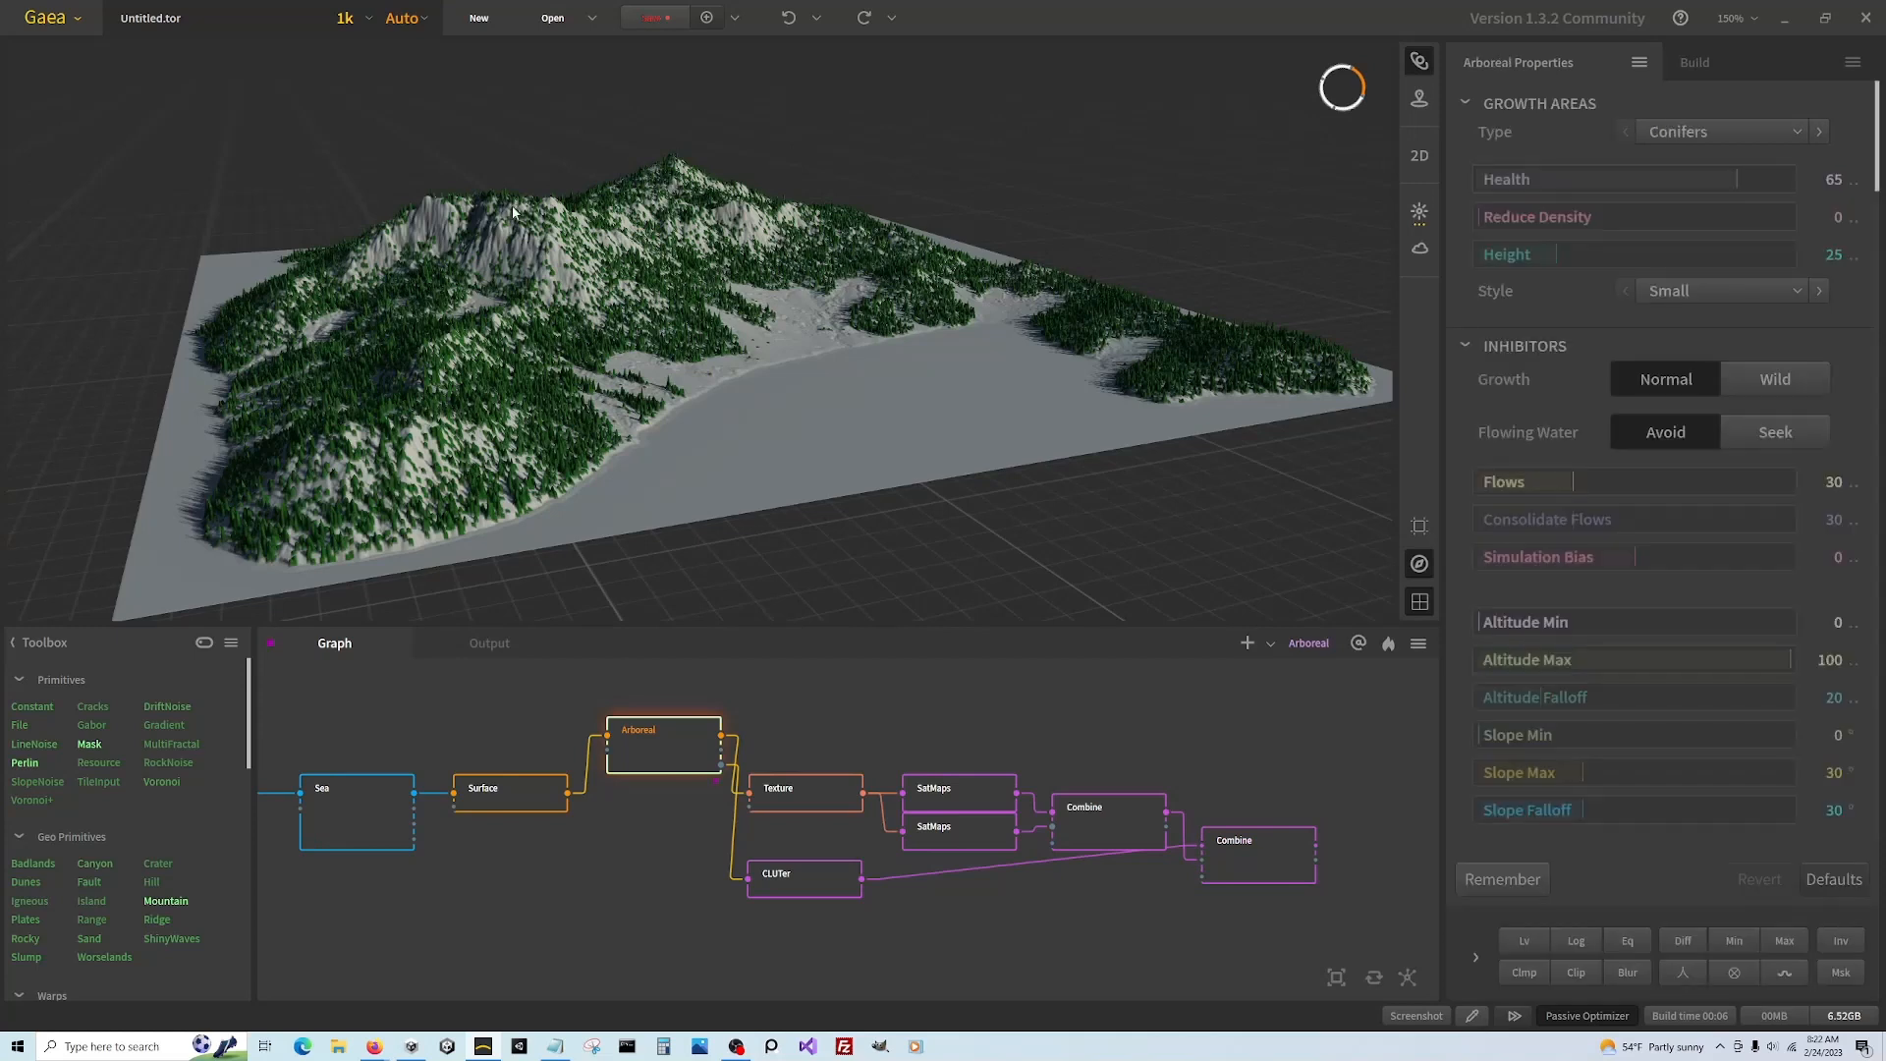
pyautogui.click(1744, 659)
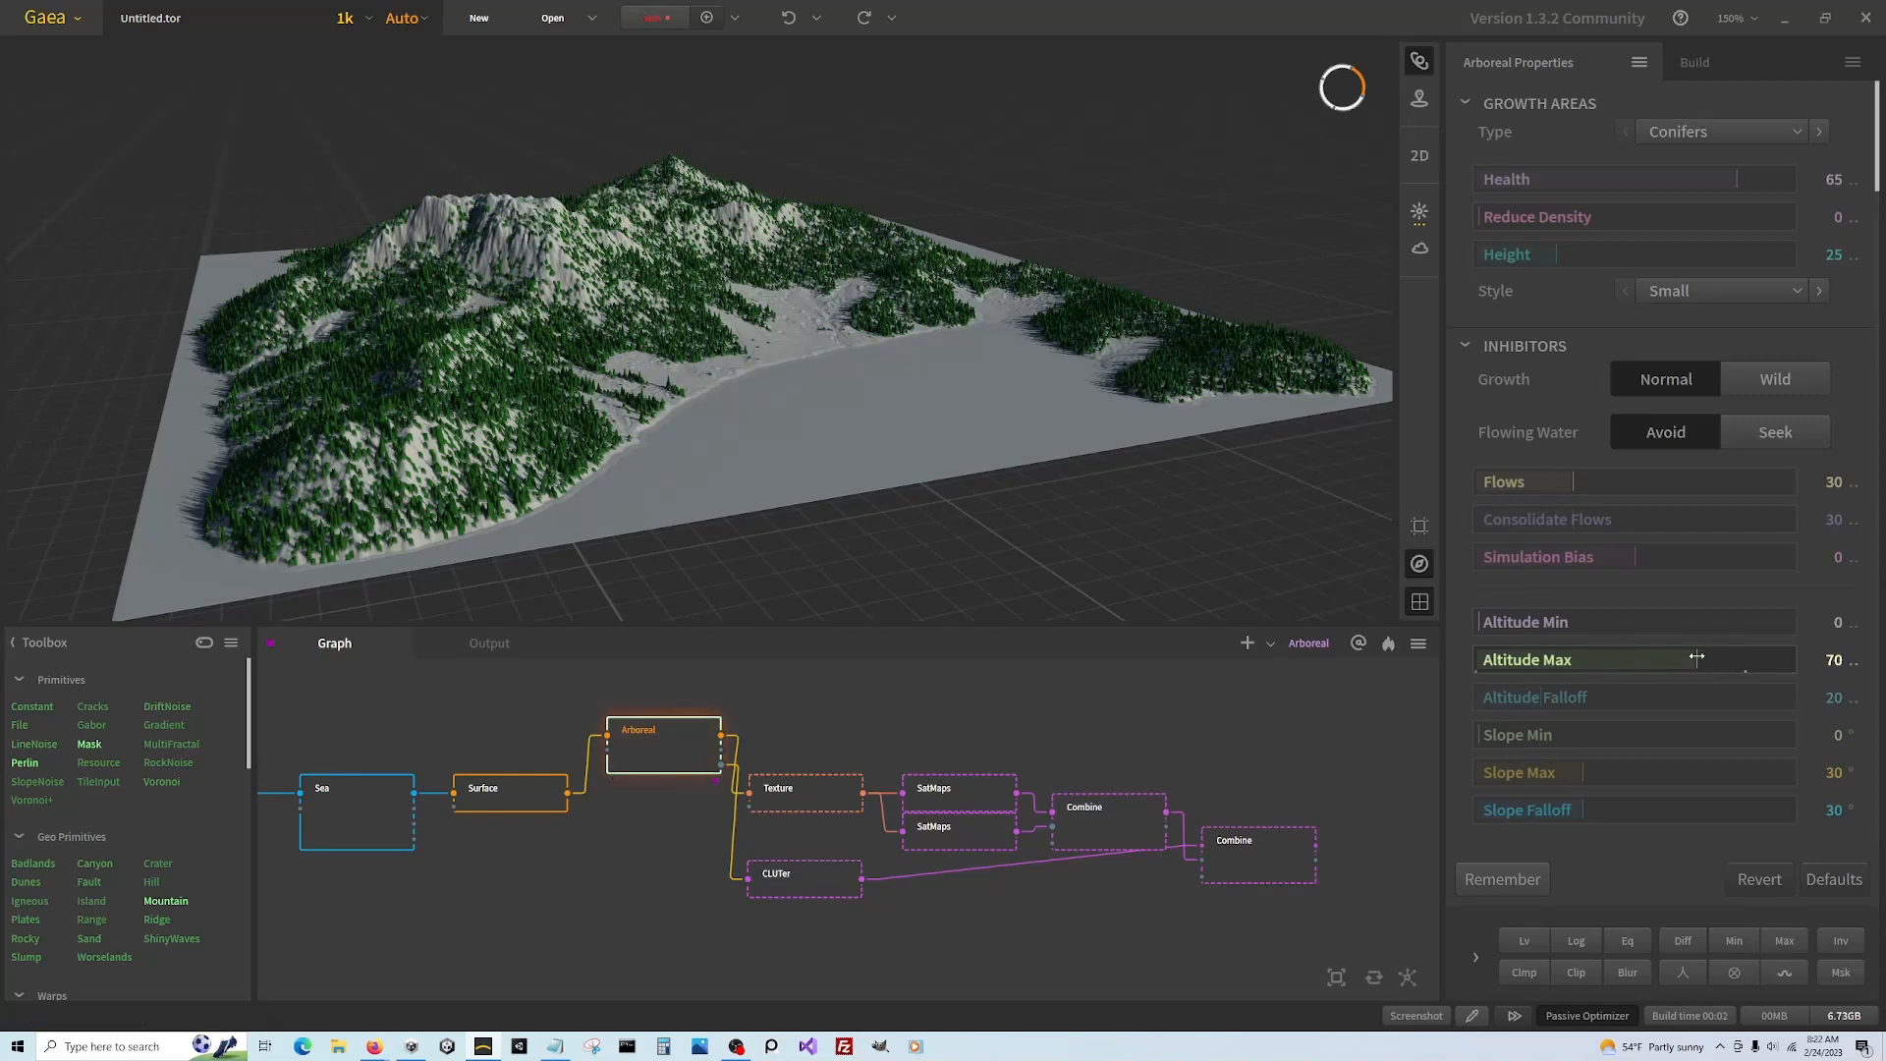
pyautogui.click(1696, 659)
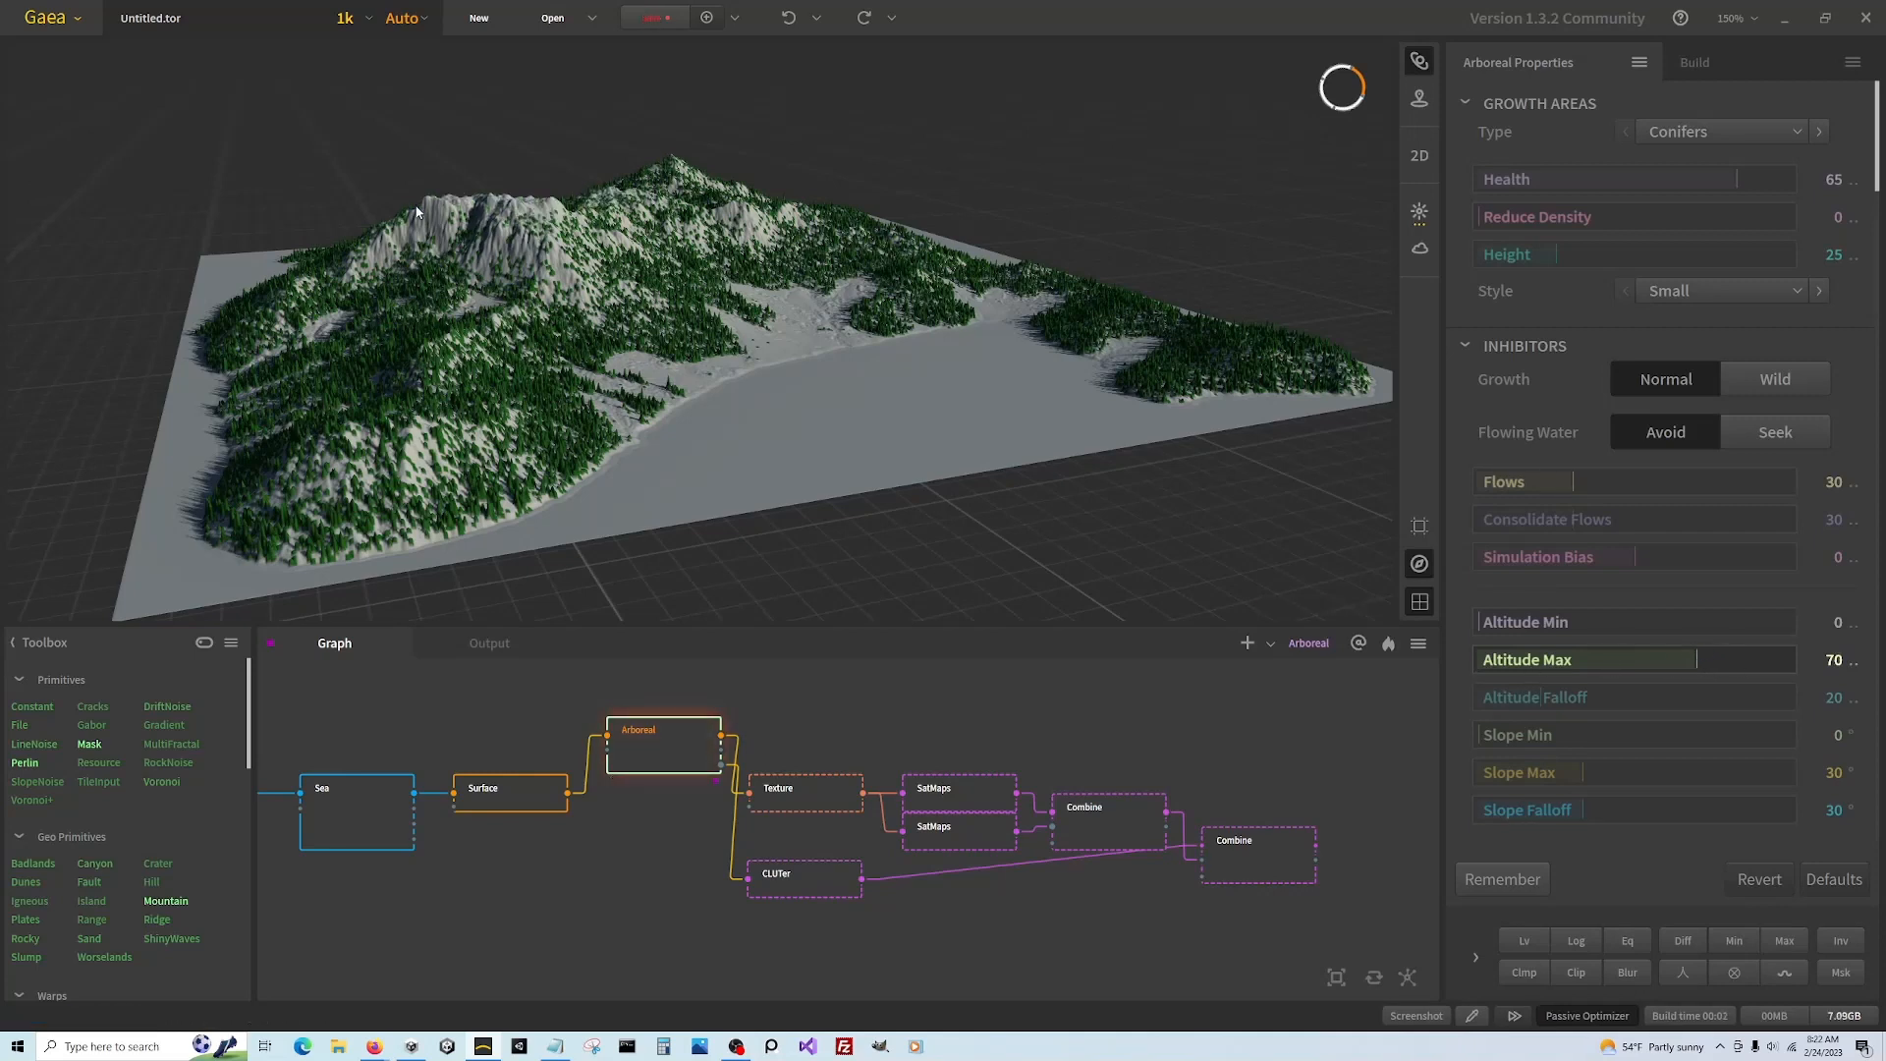
pyautogui.click(1671, 662)
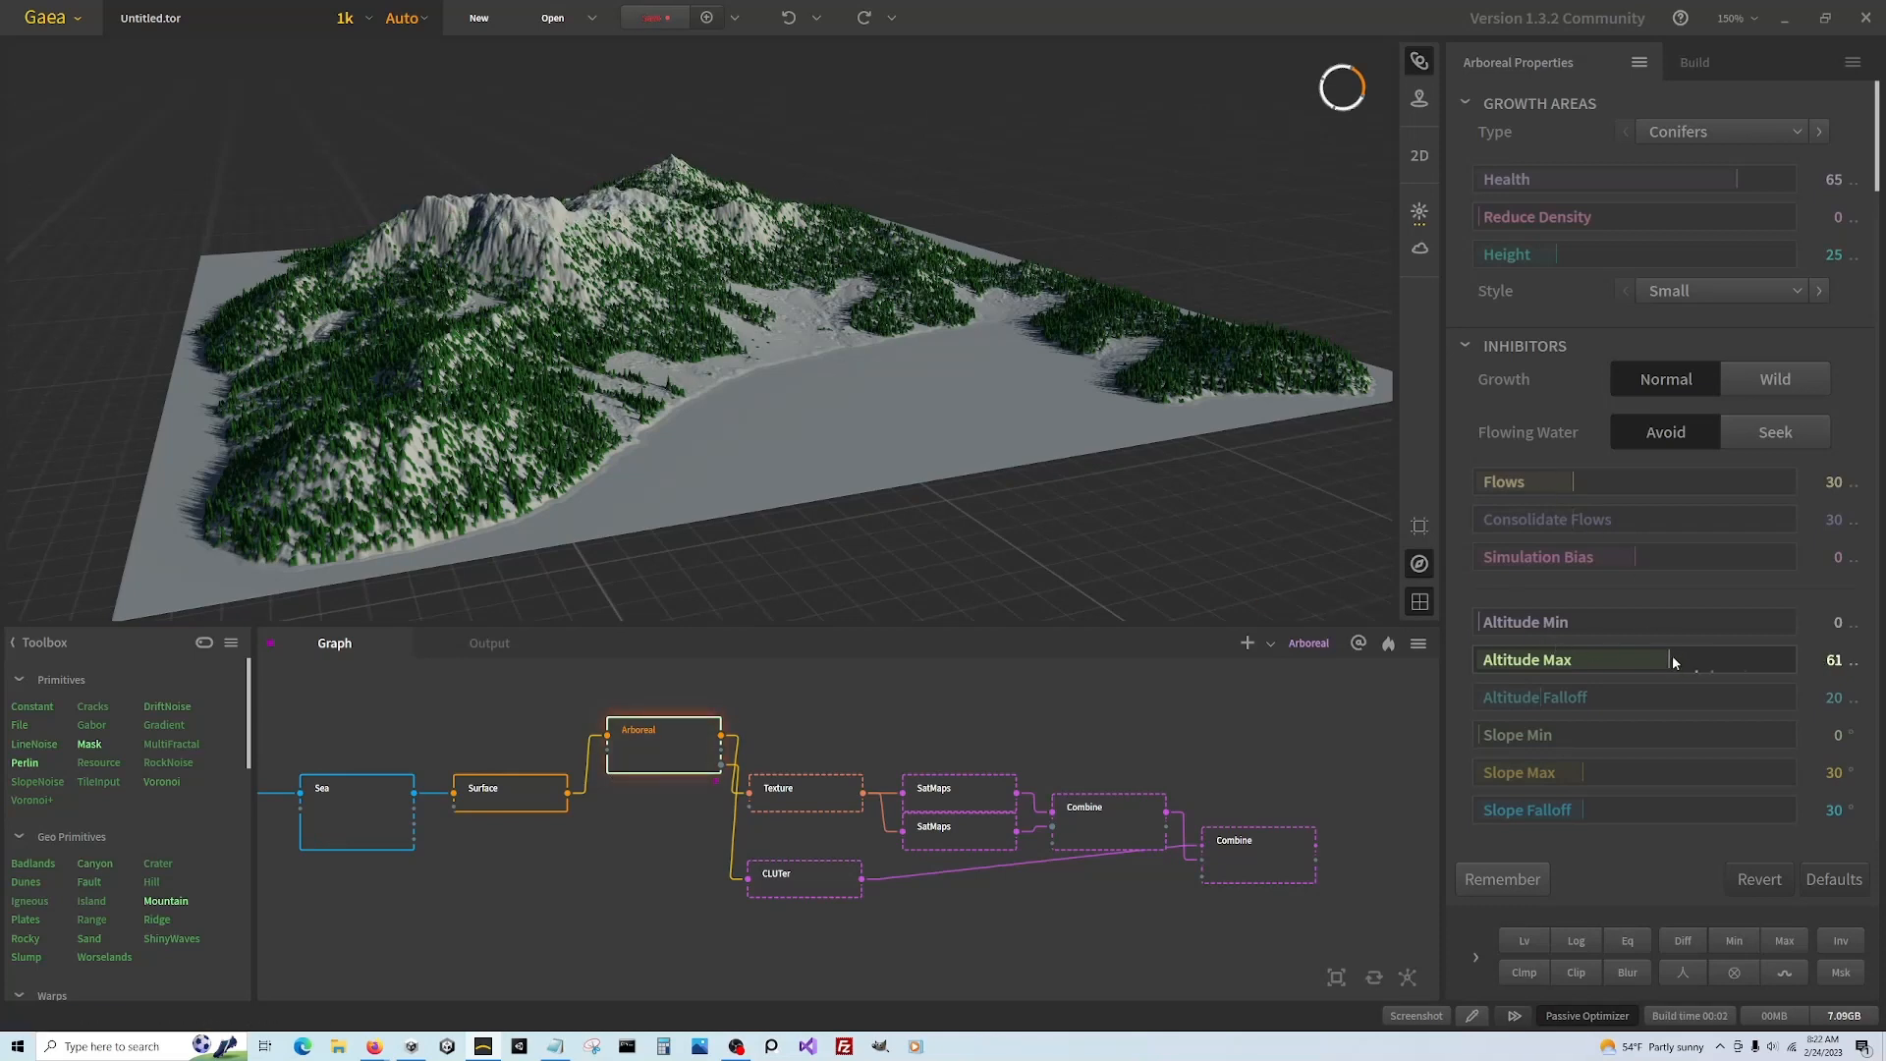
# Lower the Arboreal node's Altitude Max to 52, set Altitude Falloff to 11 and inspect the treeline
pyautogui.click(1642, 659)
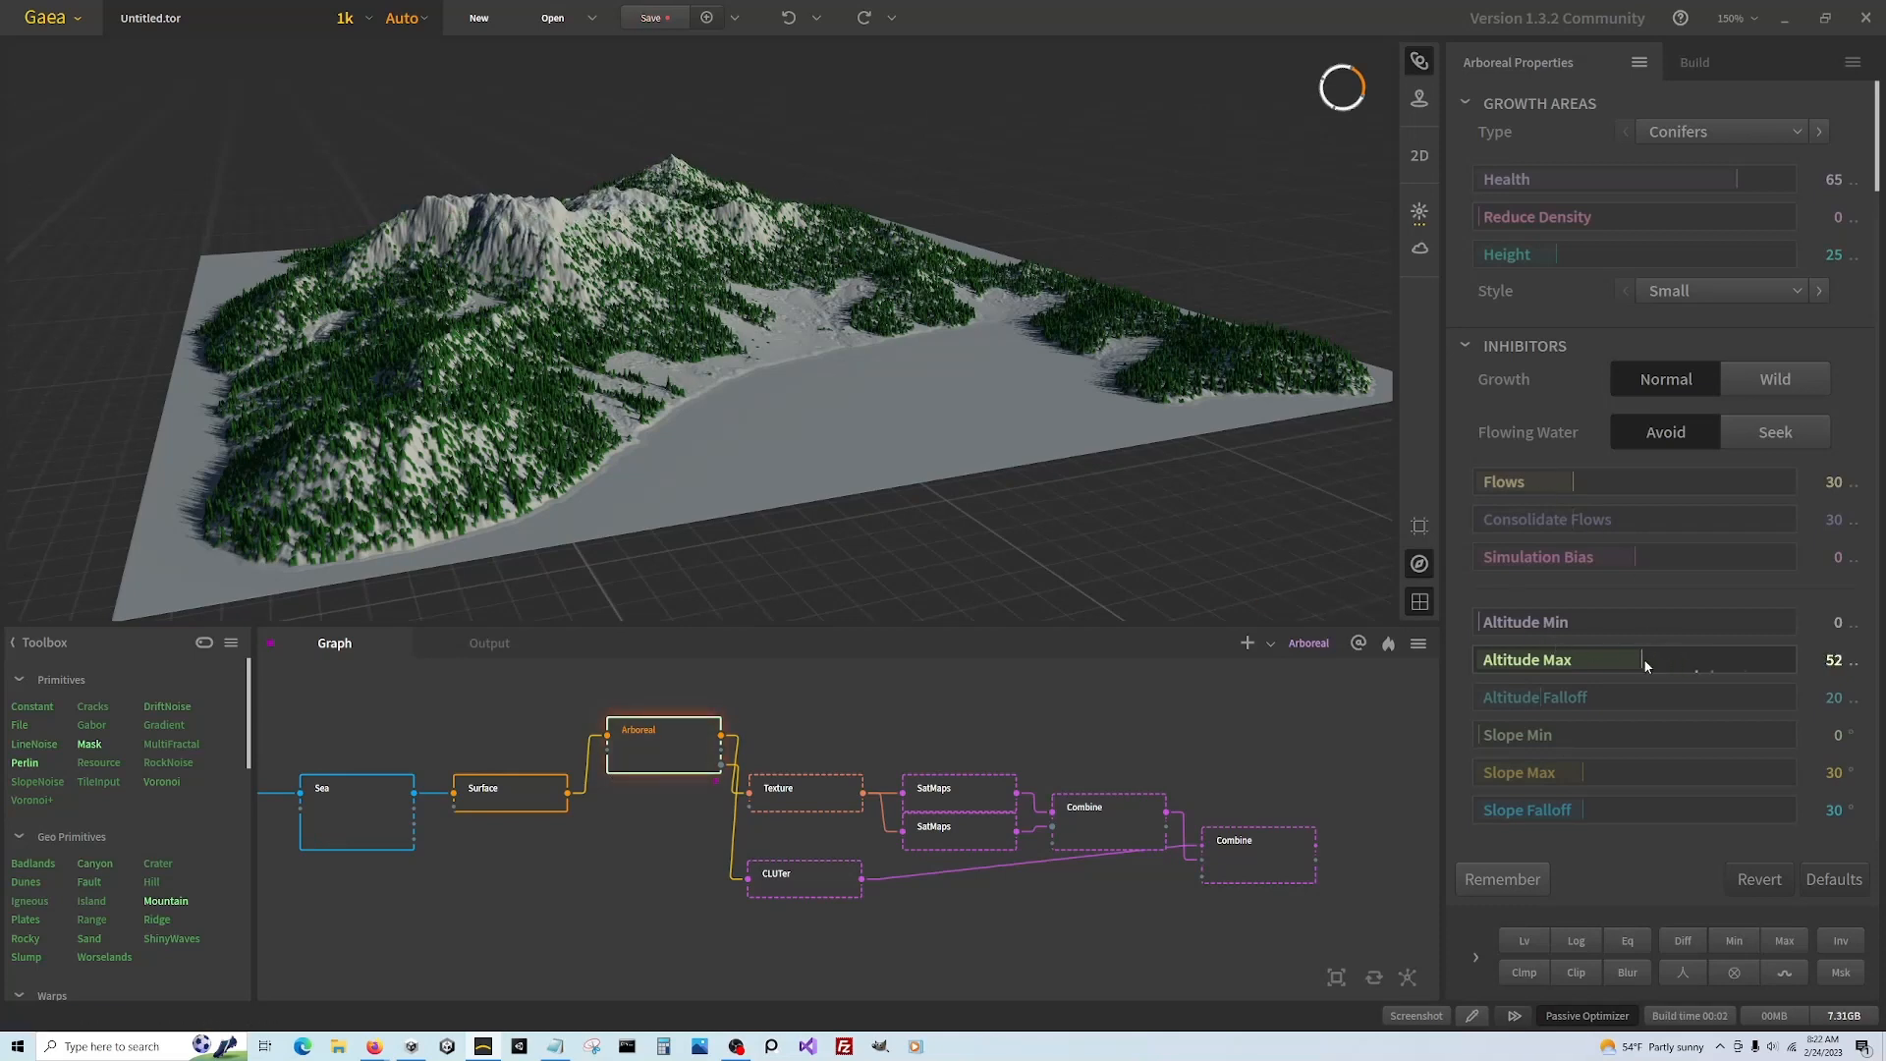
pyautogui.click(1513, 697)
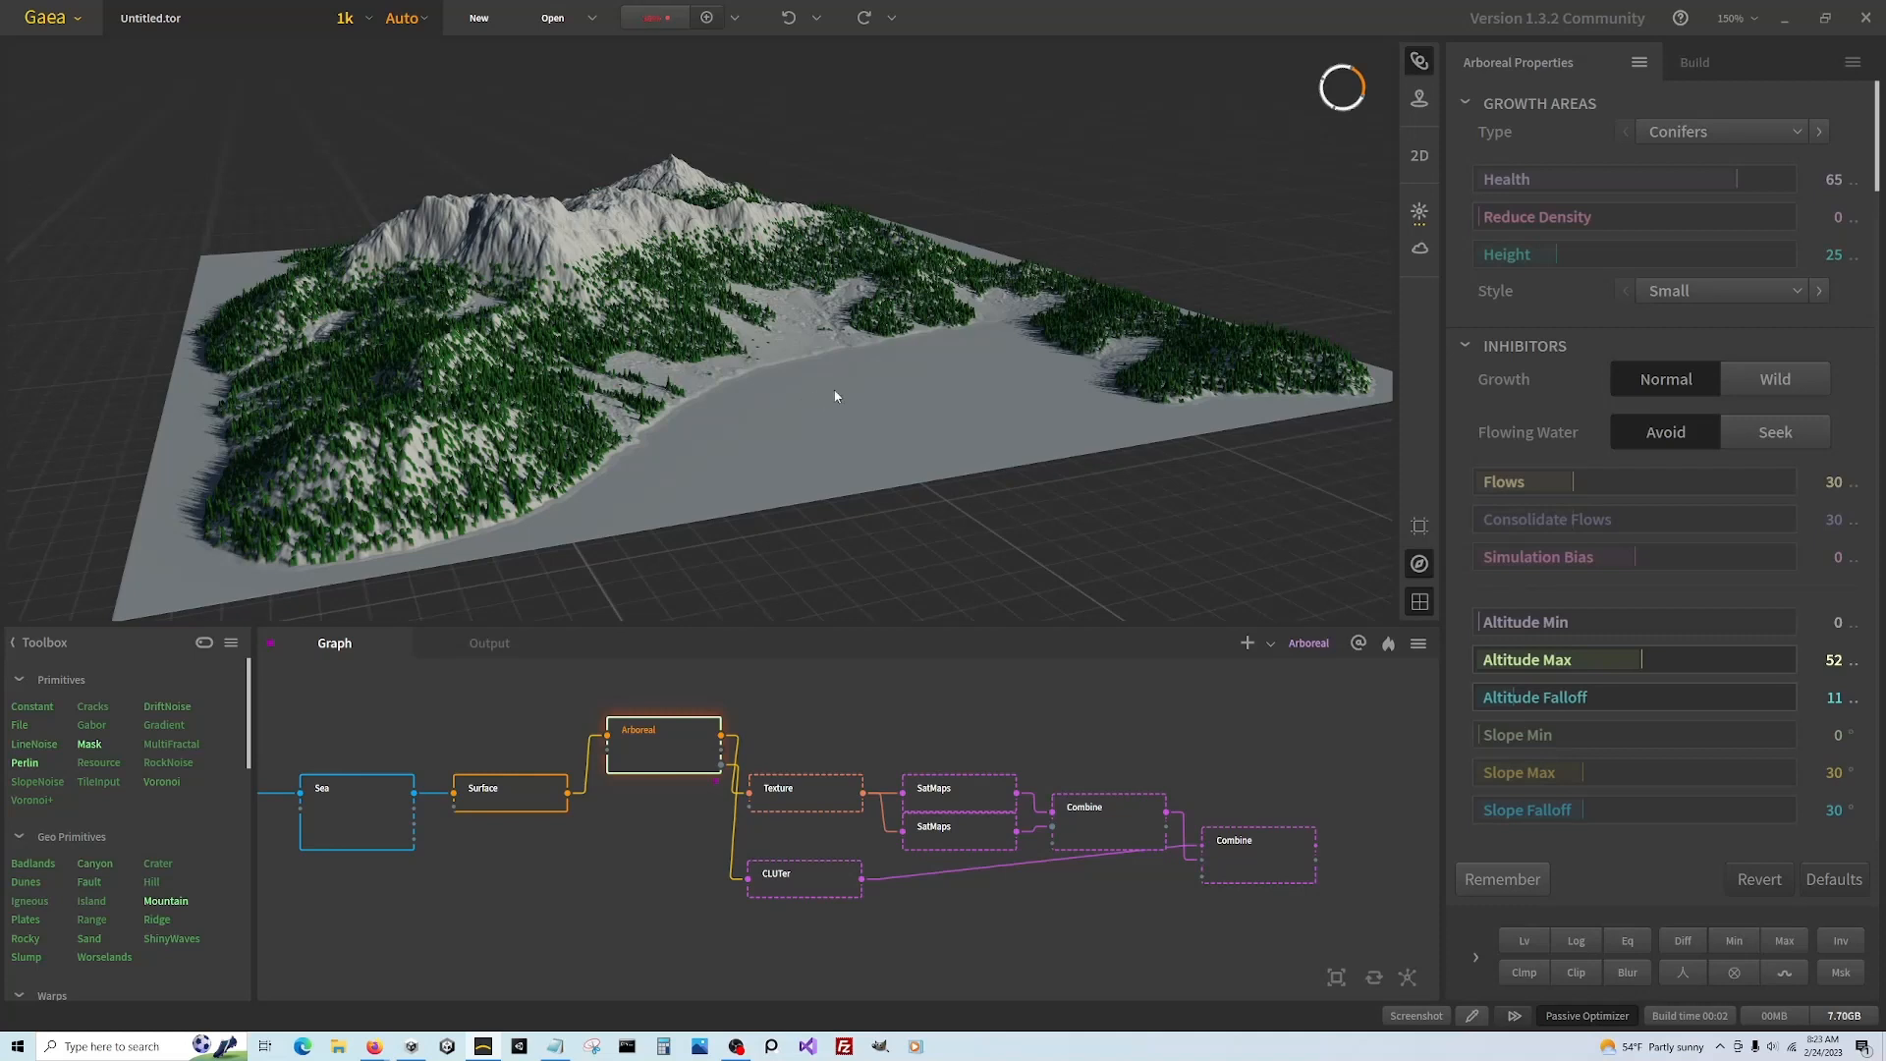
pyautogui.moveTo(830, 385); pyautogui.dragTo(1030, 518)
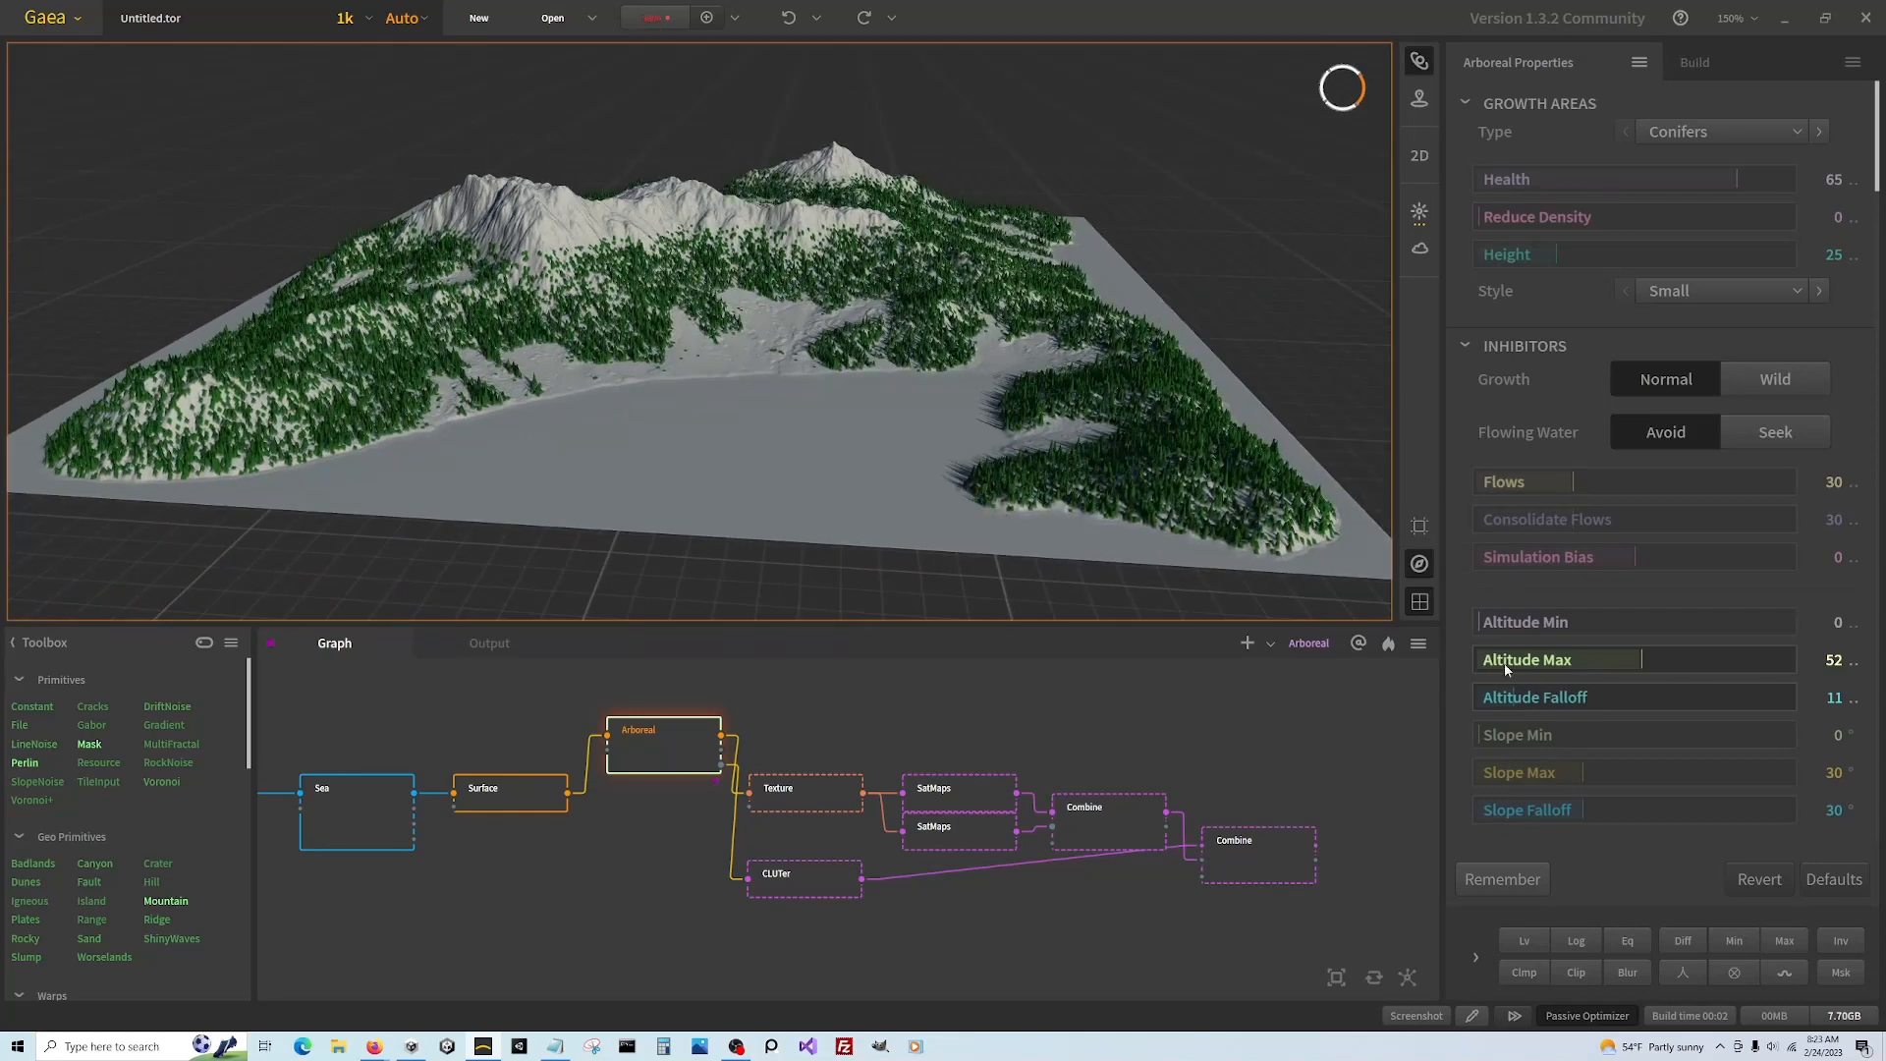
# Thin the Arboreal trees at low altitude, trying Altitude Min values of 17 and 21, and set it to 18 with Altitude Falloff 6
pyautogui.moveTo(1492, 620); pyautogui.dragTo(1538, 625)
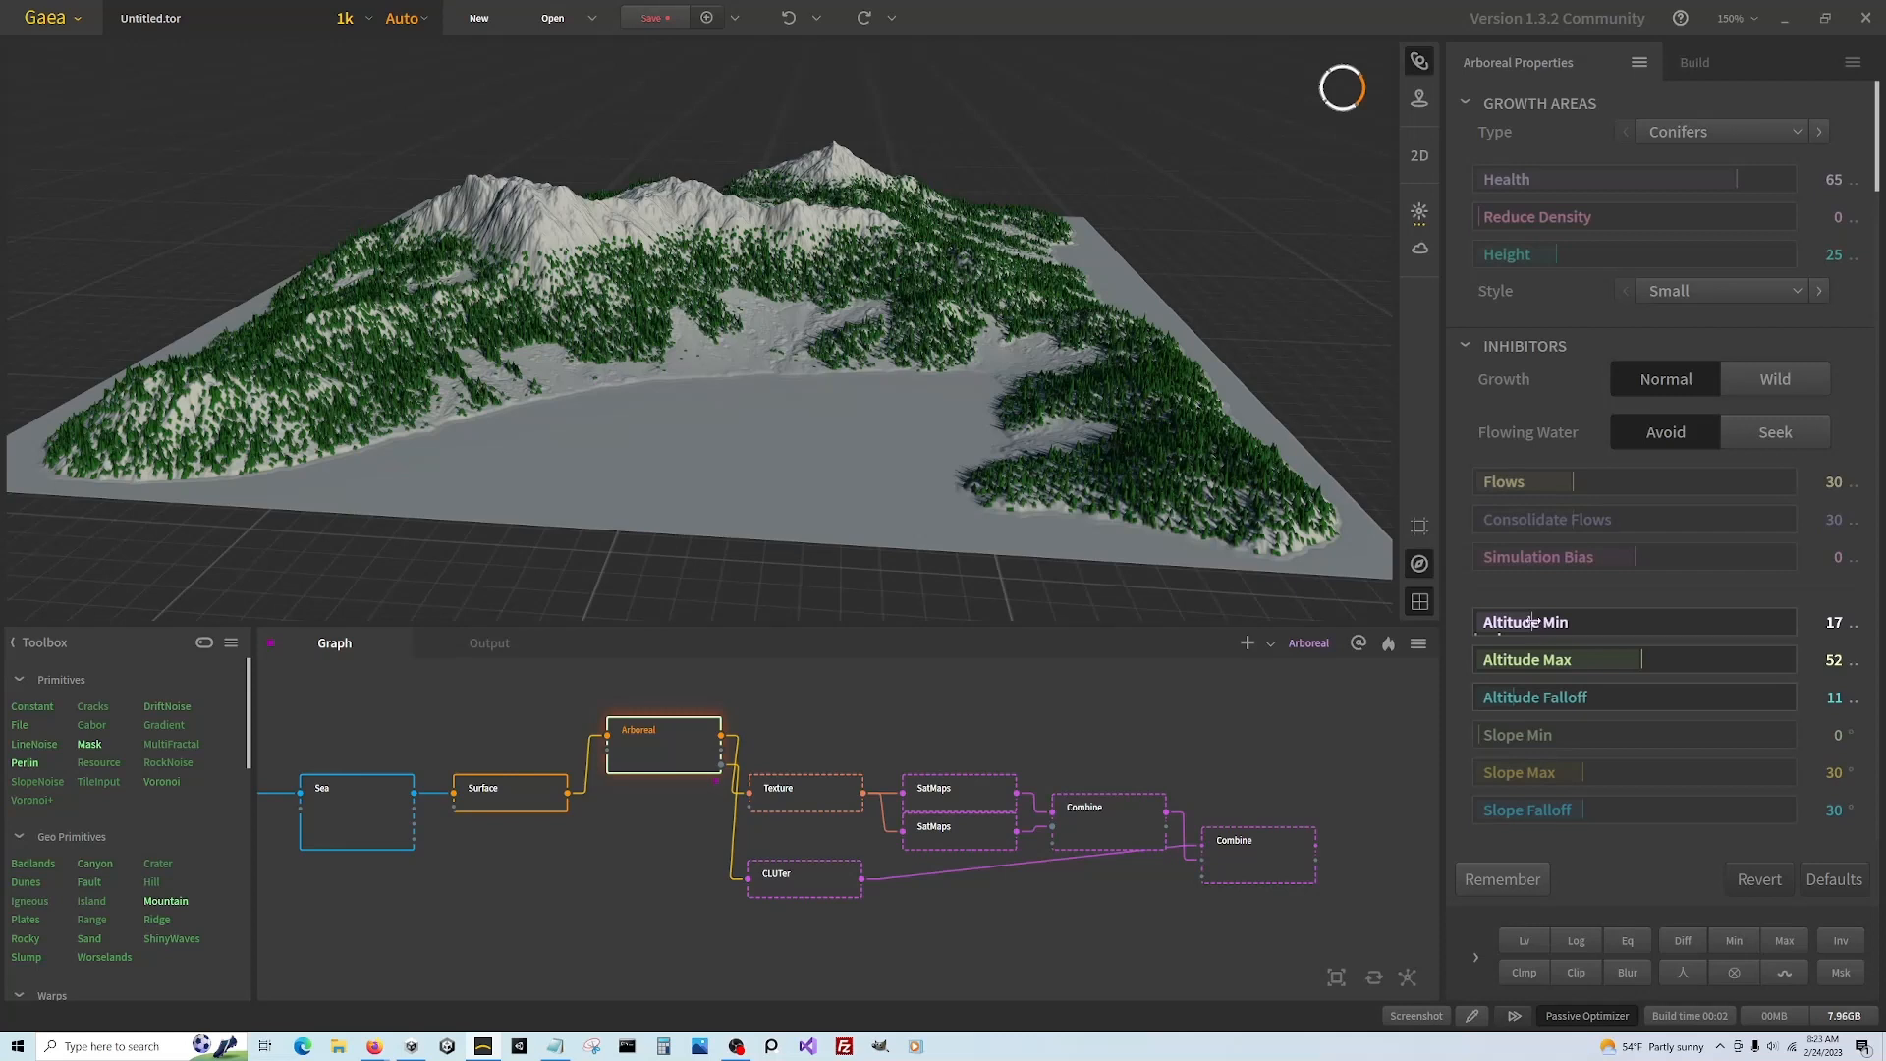
pyautogui.moveTo(1532, 621); pyautogui.dragTo(1545, 622)
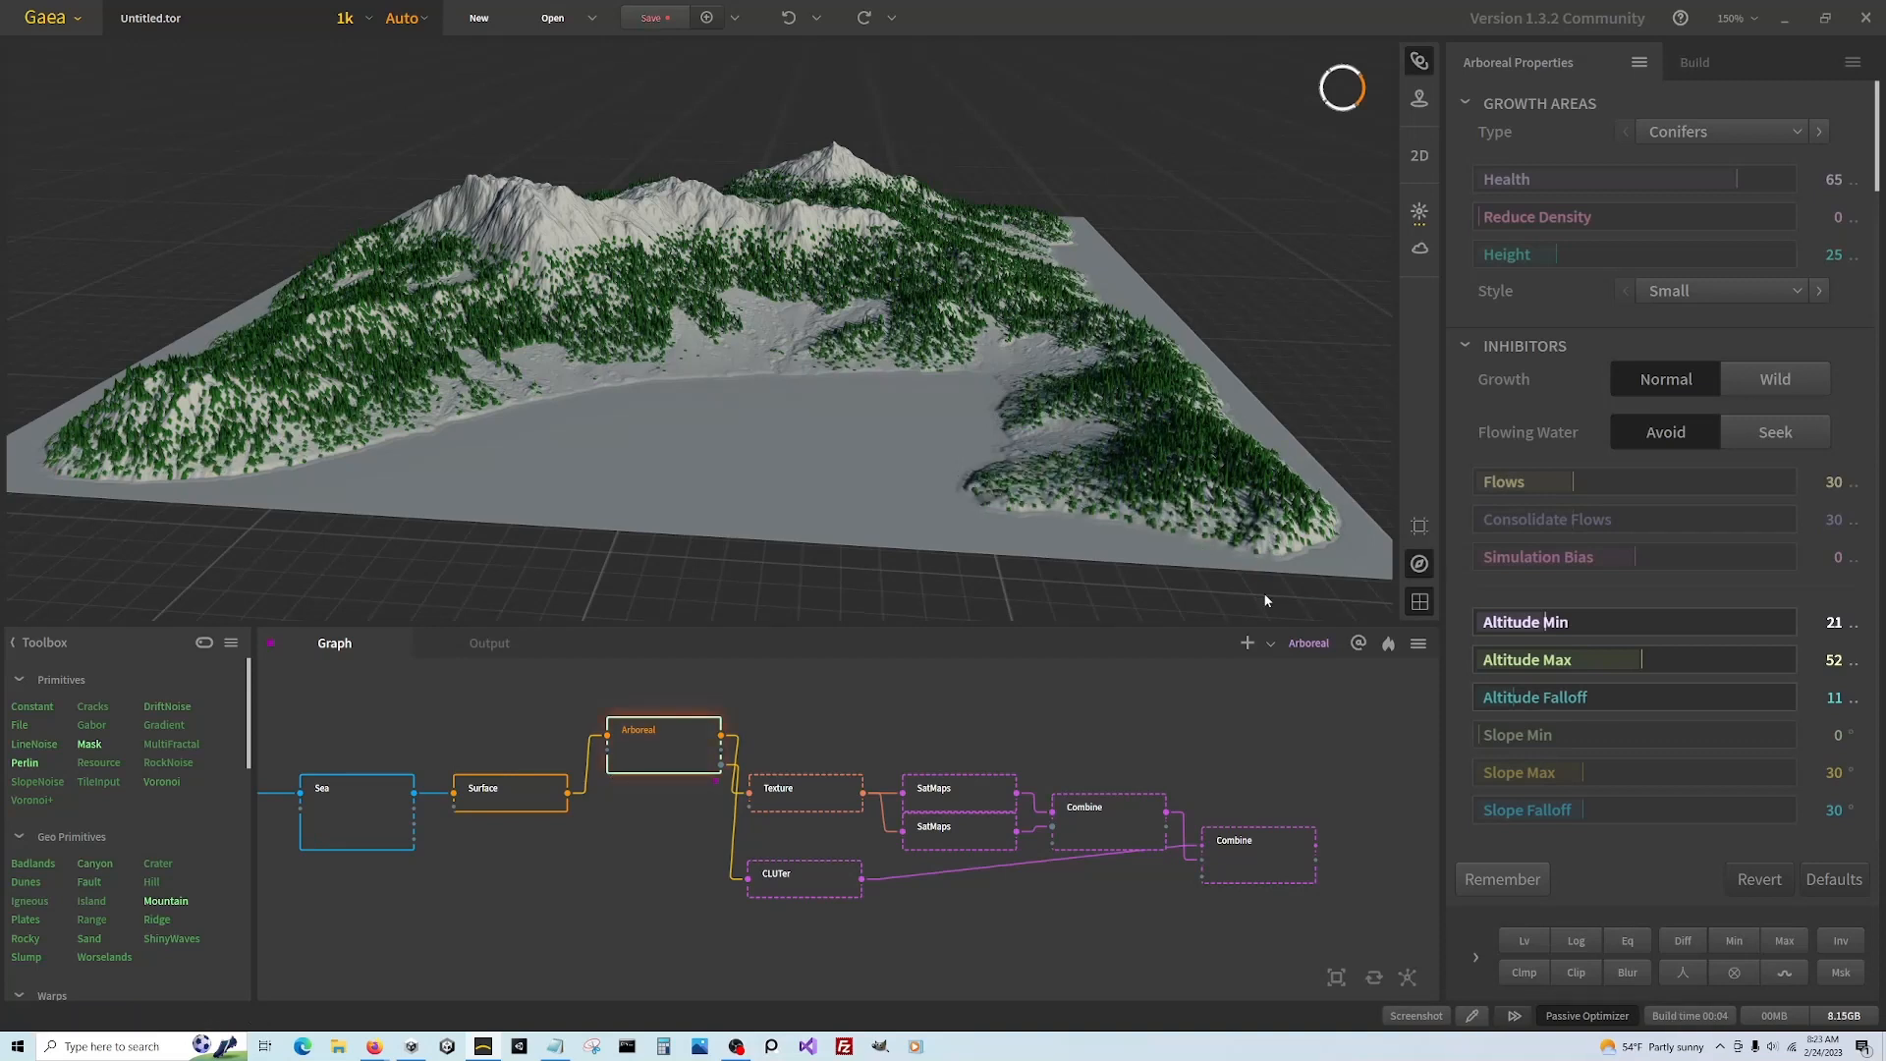
pyautogui.moveTo(1504, 699); pyautogui.dragTo(1493, 699)
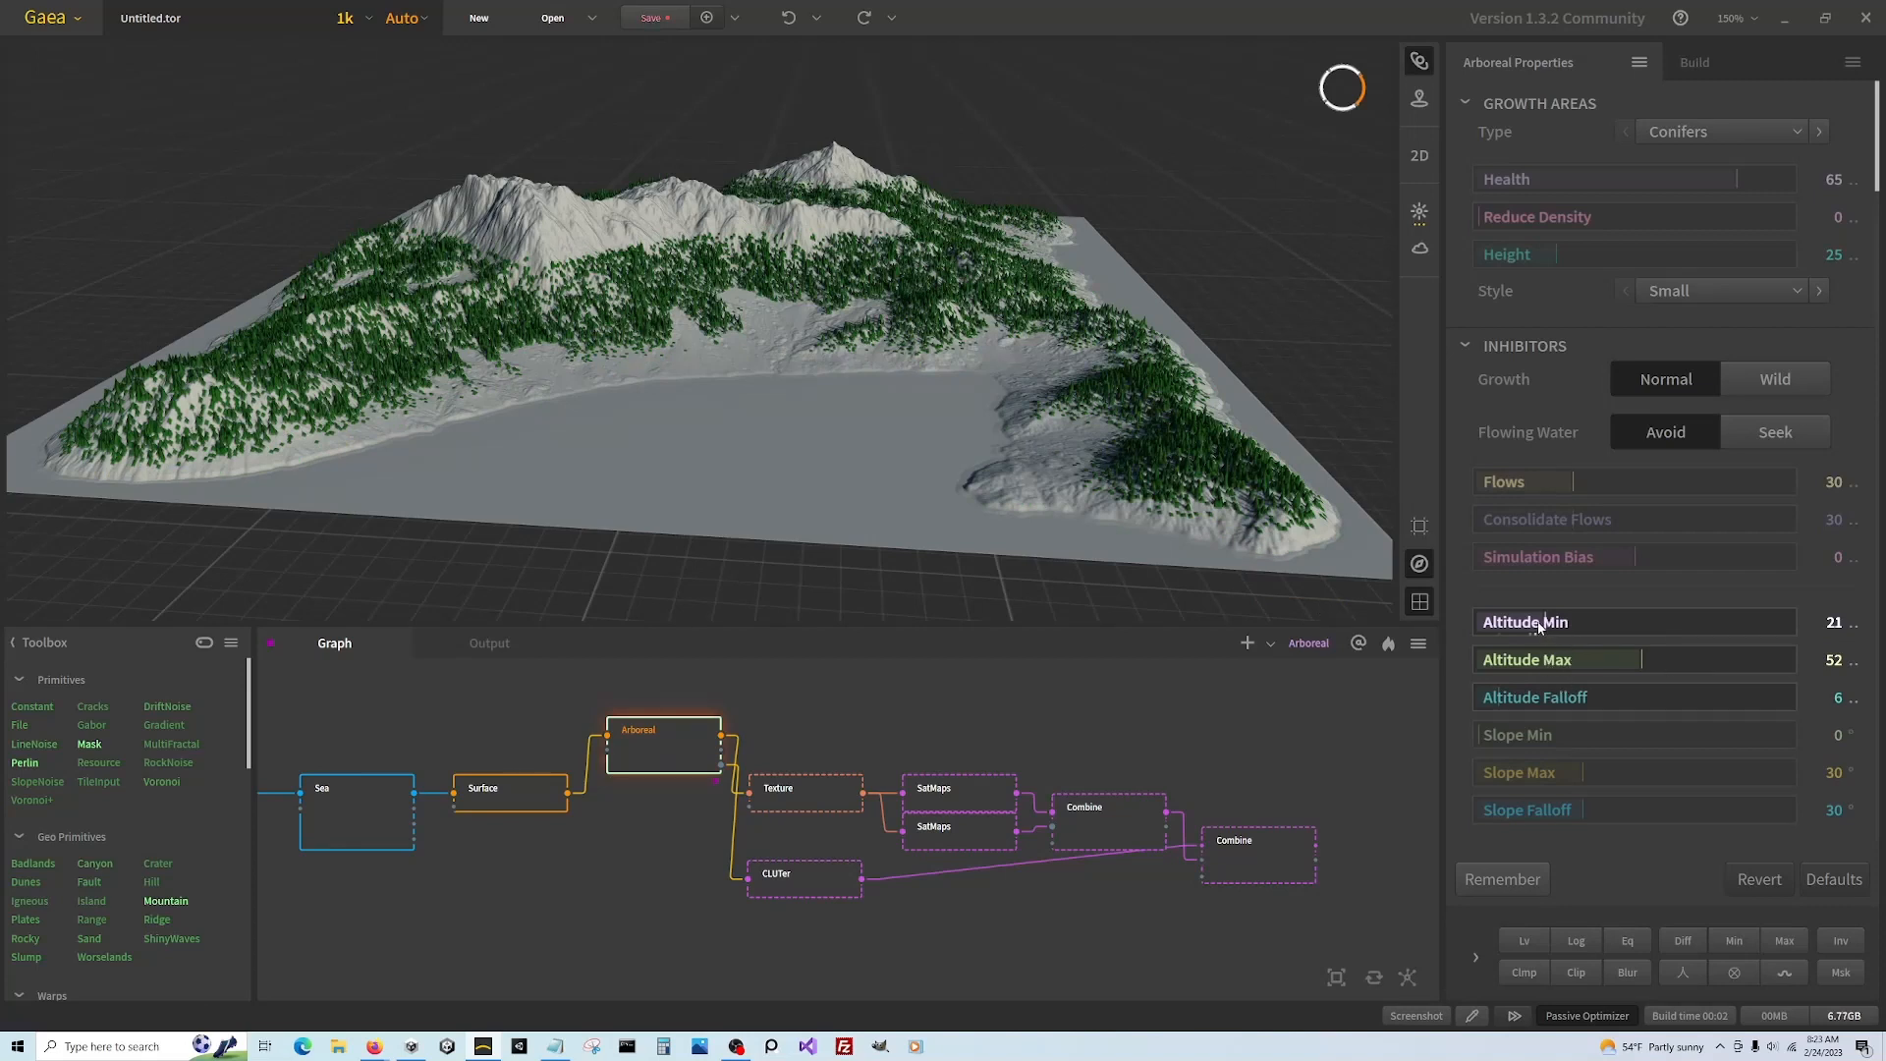
pyautogui.moveTo(1540, 627); pyautogui.dragTo(1533, 626)
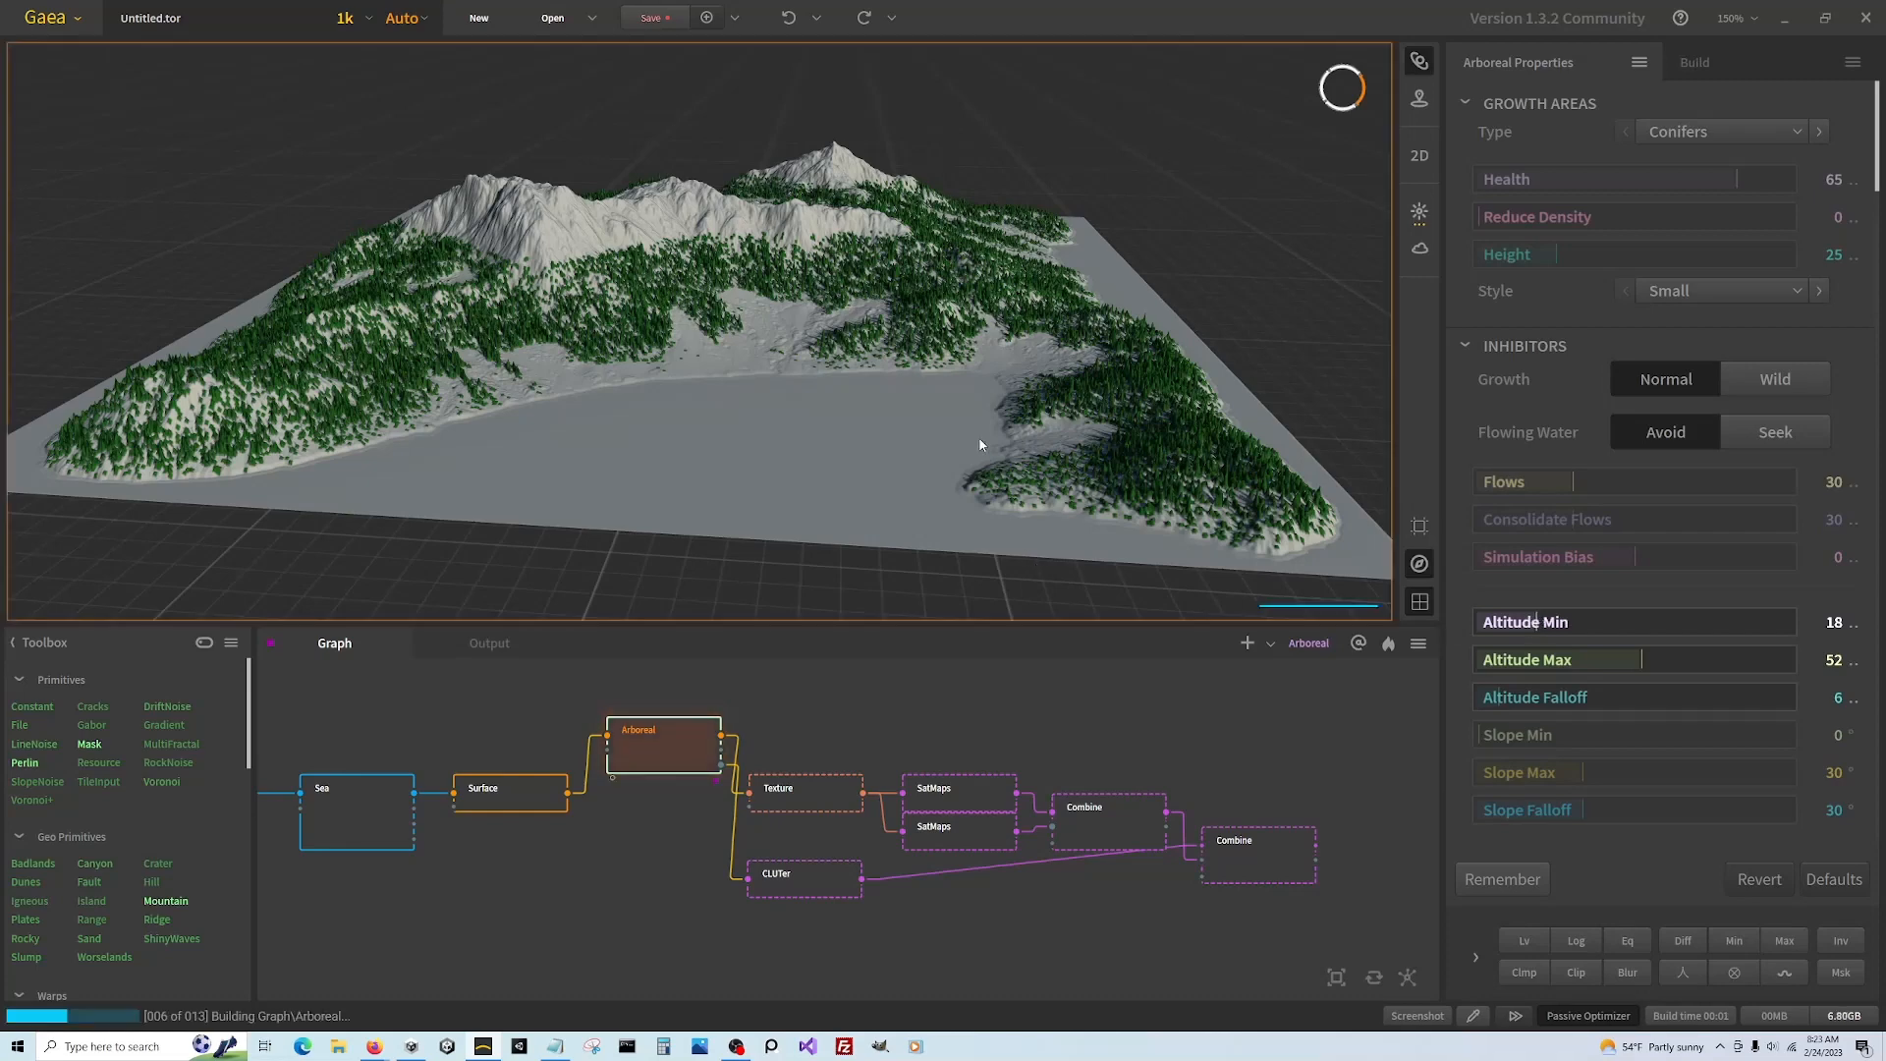
pyautogui.moveTo(853, 395)
pyautogui.mouseDown()
pyautogui.moveTo(886, 399)
pyautogui.moveTo(848, 403)
pyautogui.mouseUp()
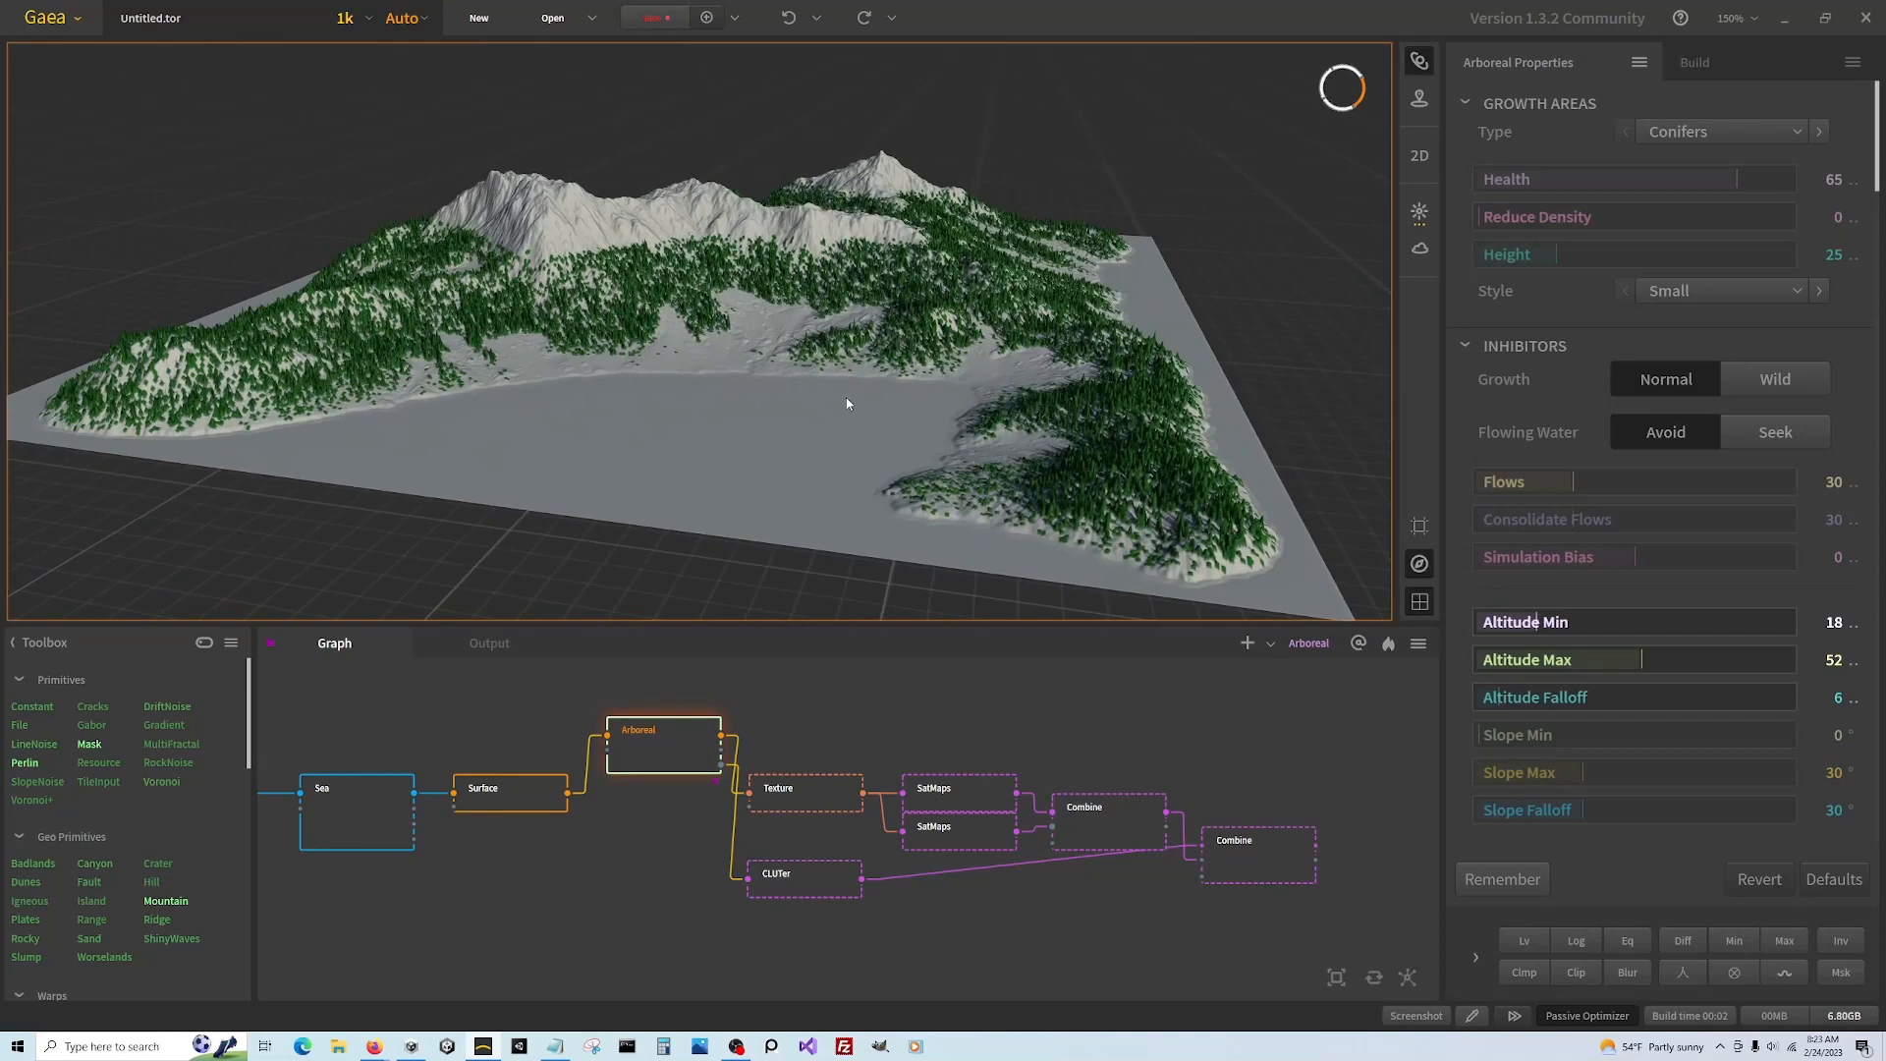
# Review the coloured terrain at the final Combine node, the river paths at the Rivers node and the Arboreal tree cover
pyautogui.click(1293, 863)
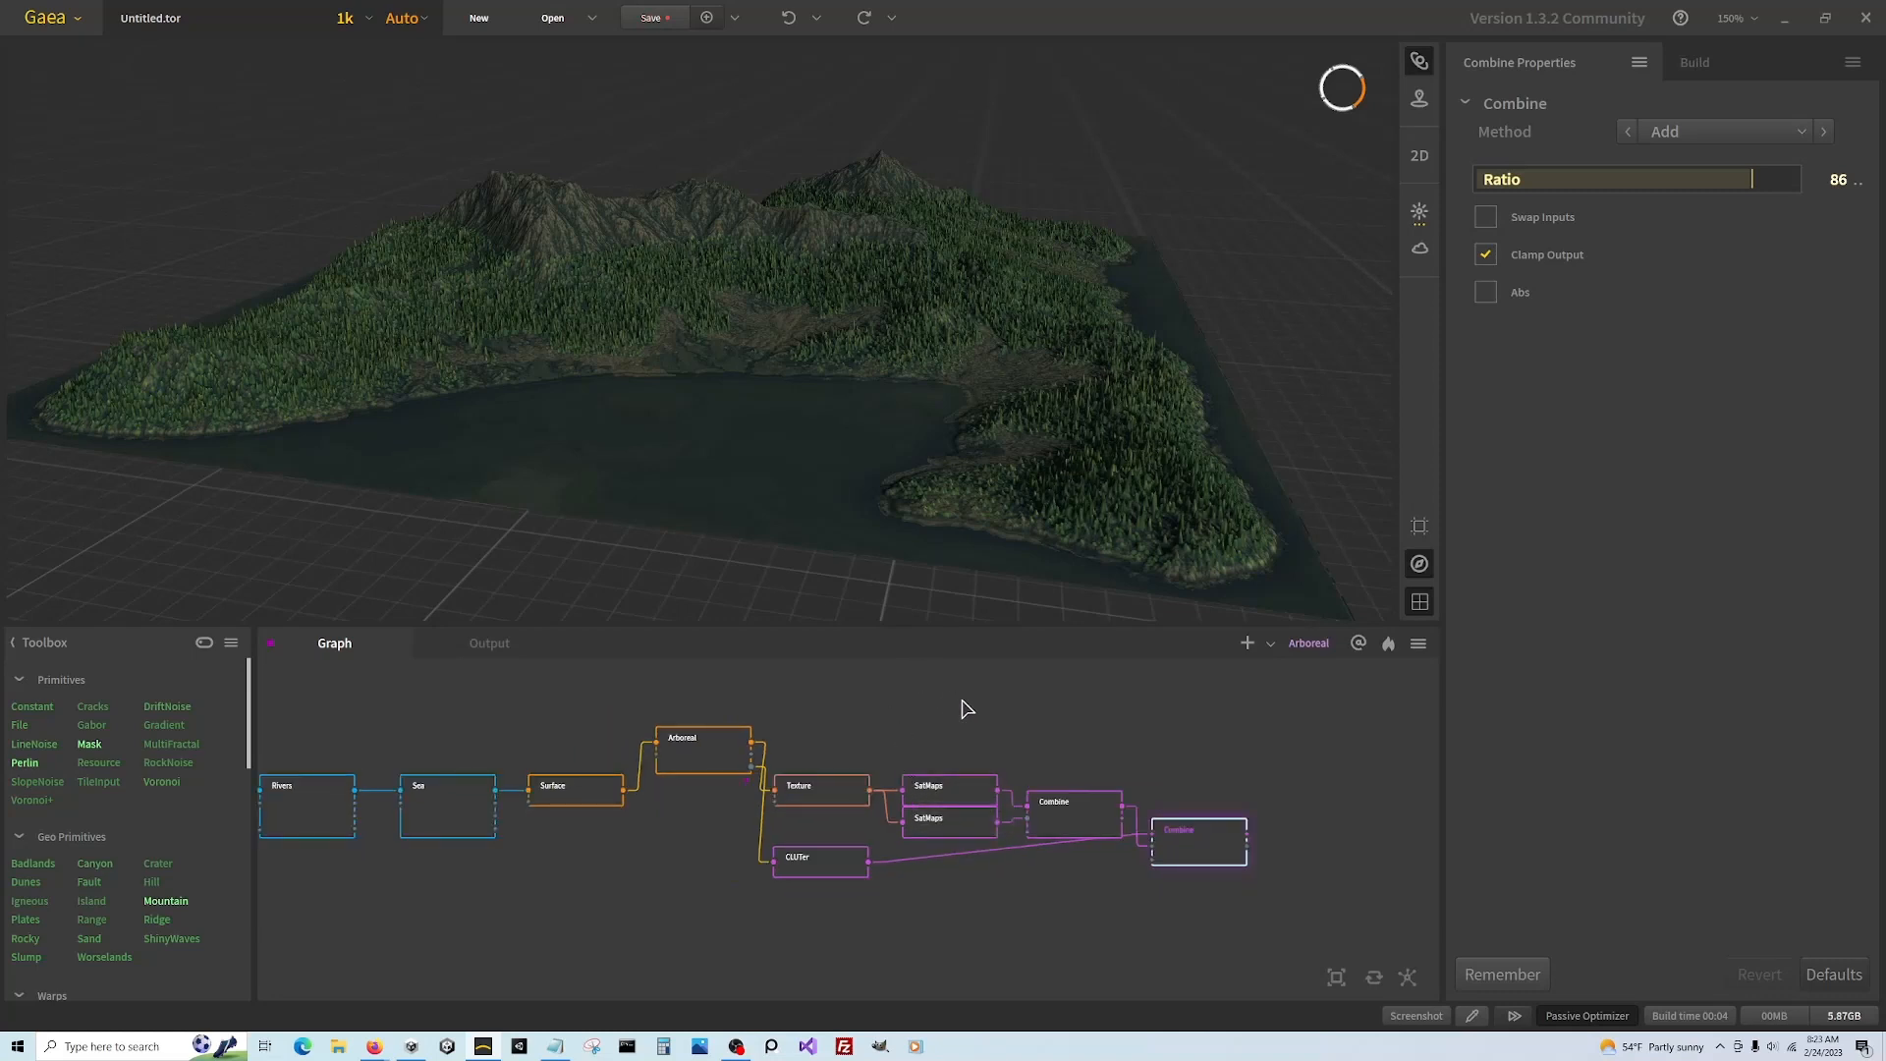
pyautogui.click(309, 815)
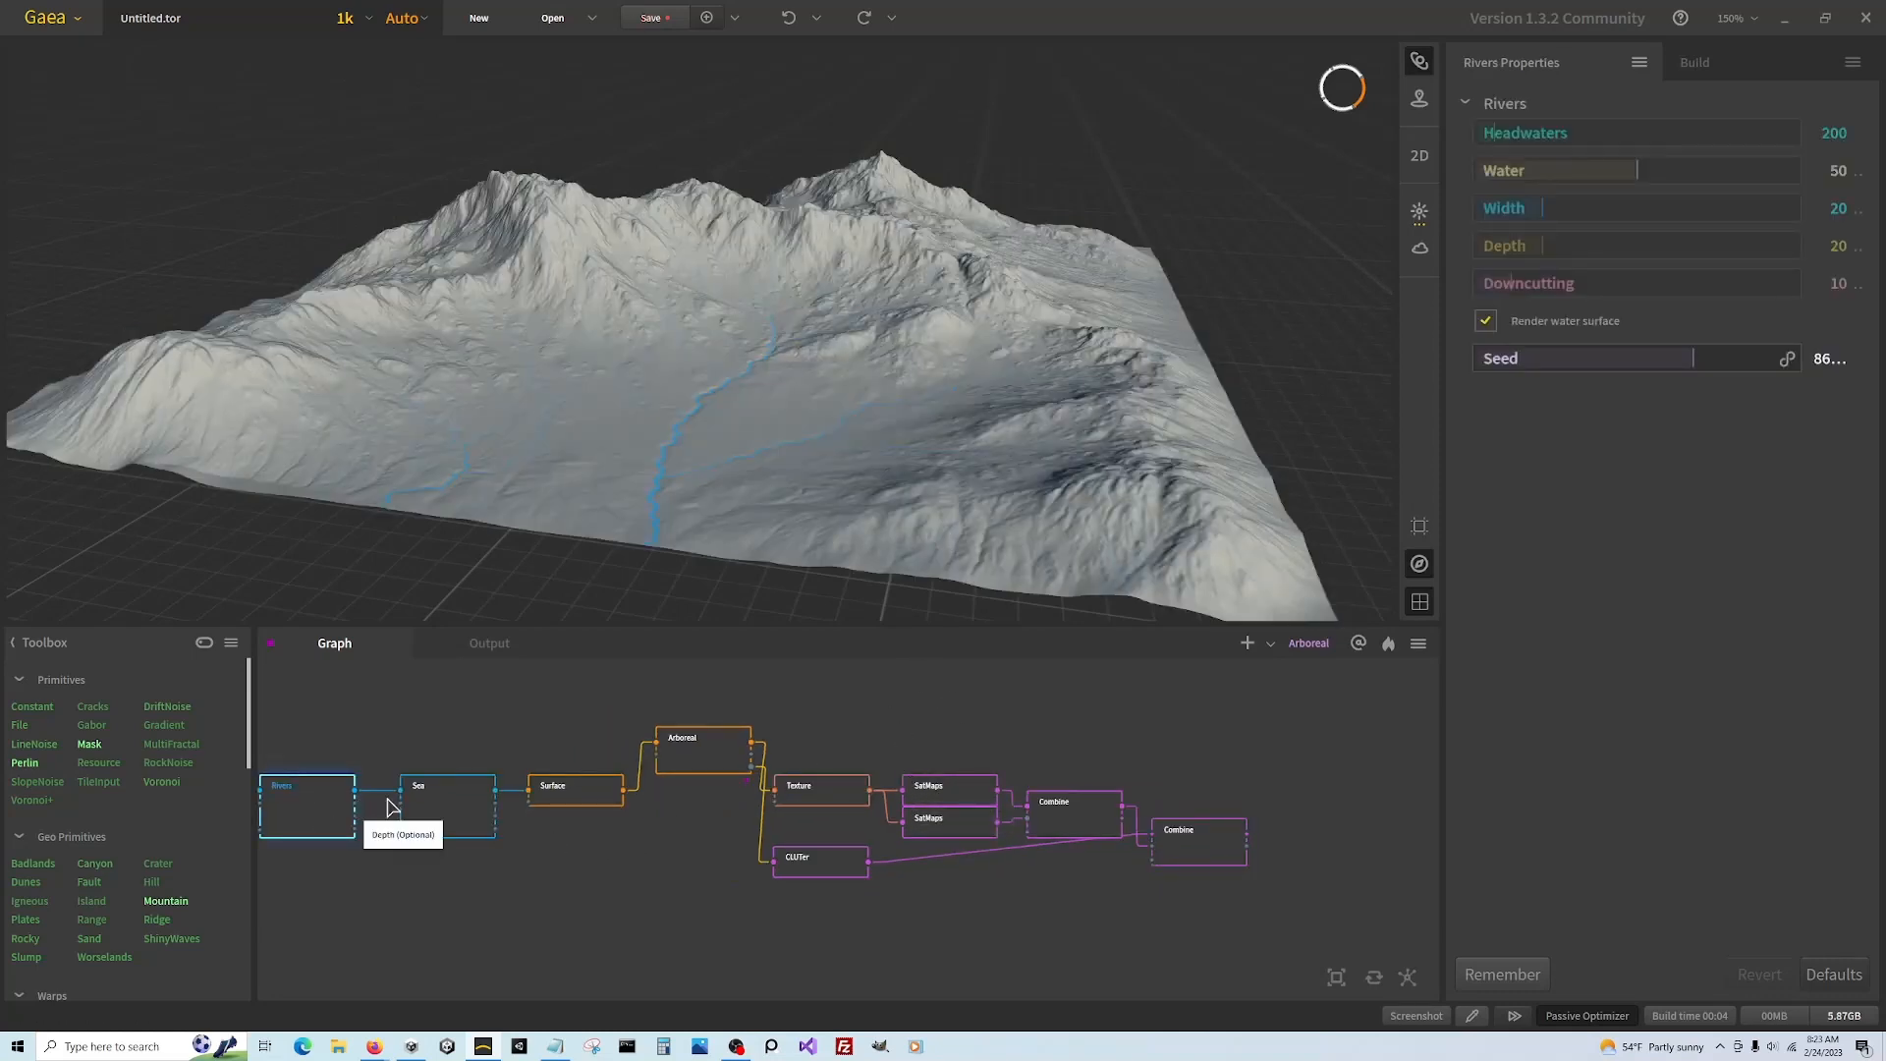
pyautogui.click(702, 761)
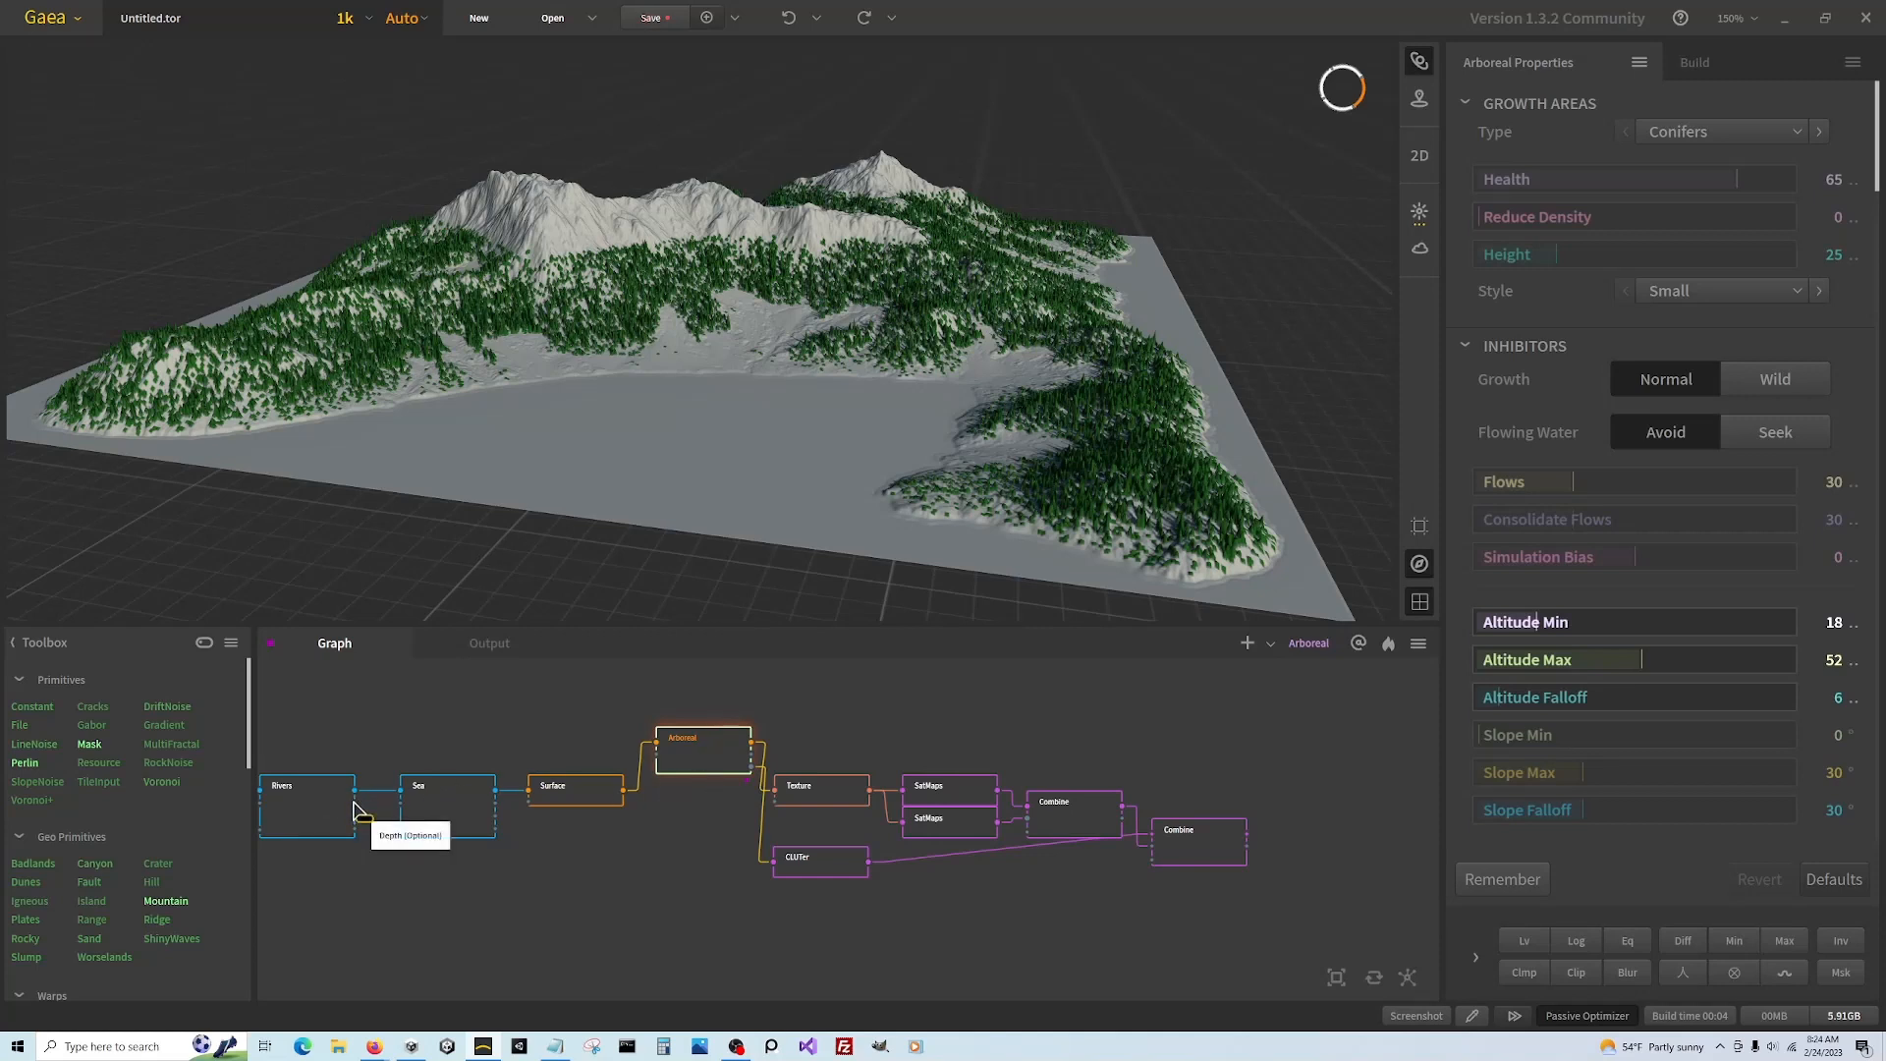
# Try feeding the Rivers node's Depth output into the Arboreal node's second input, and remove that connection
pyautogui.moveTo(356, 803); pyautogui.dragTo(657, 756)
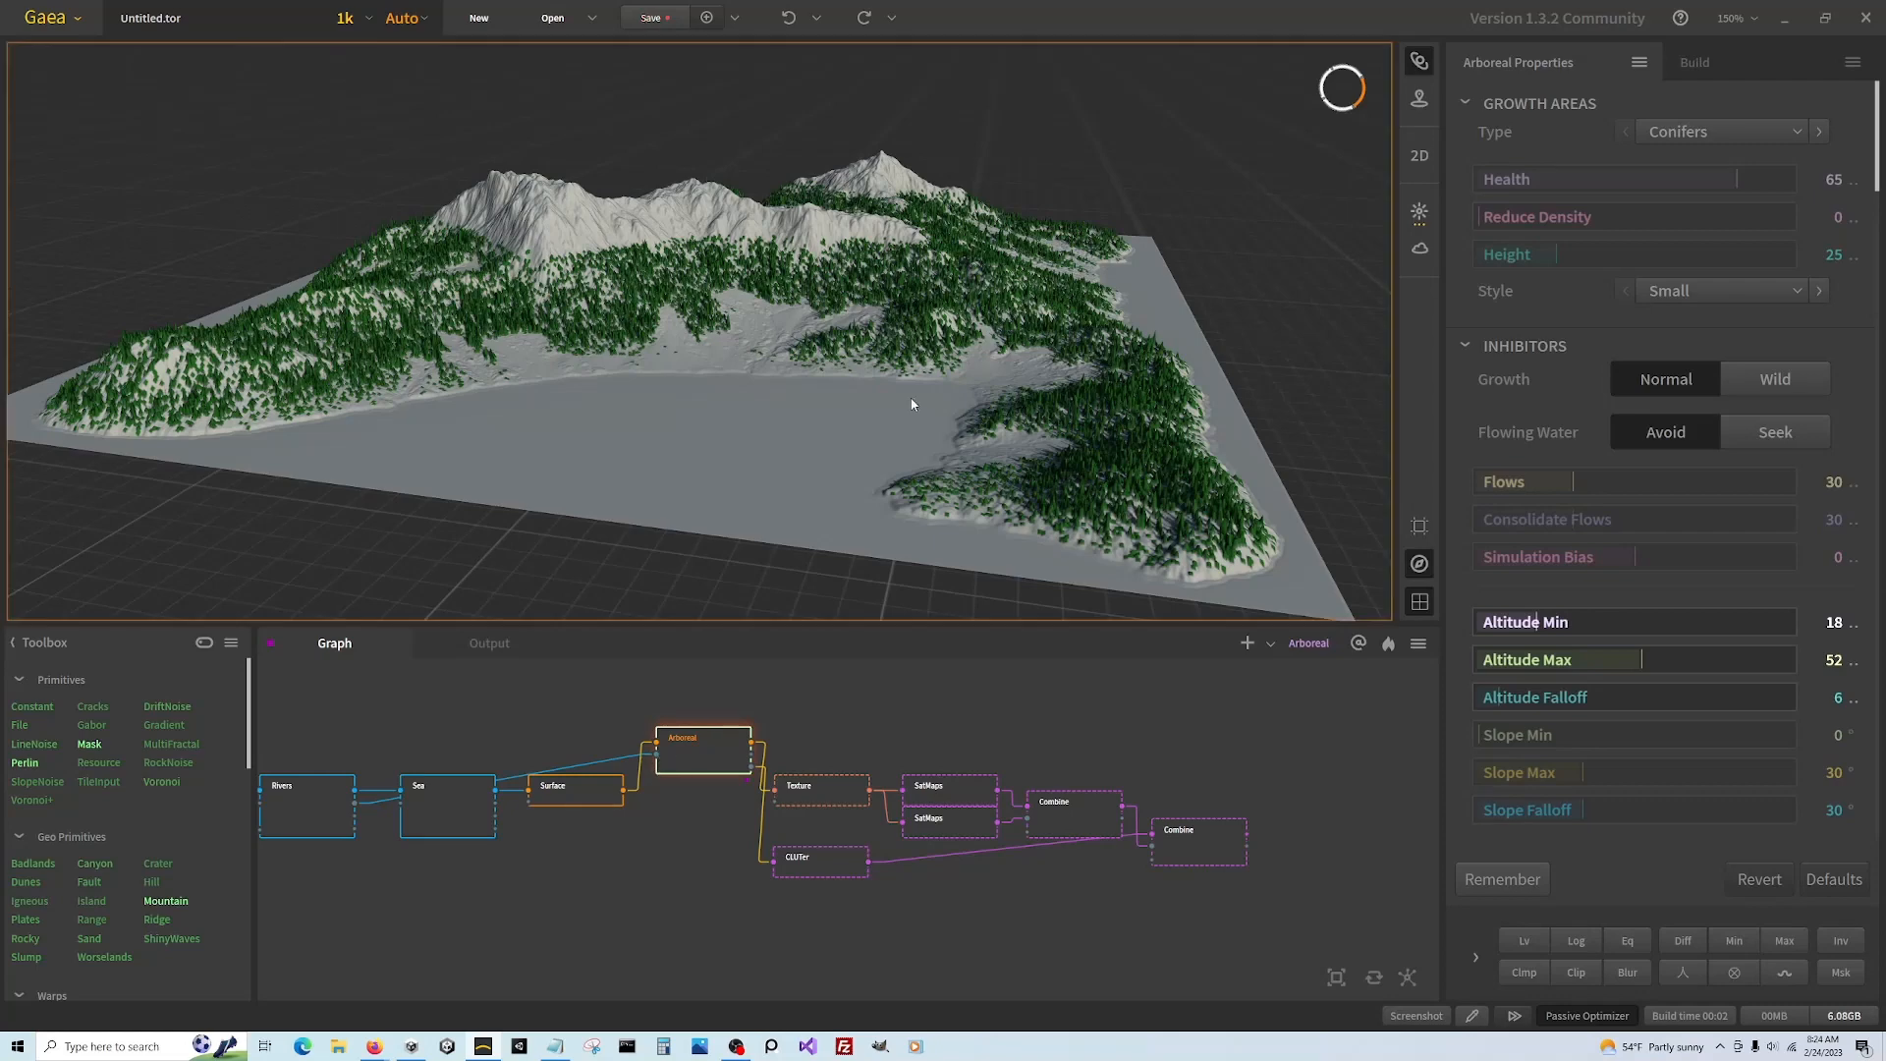
pyautogui.moveTo(925, 388); pyautogui.dragTo(848, 350)
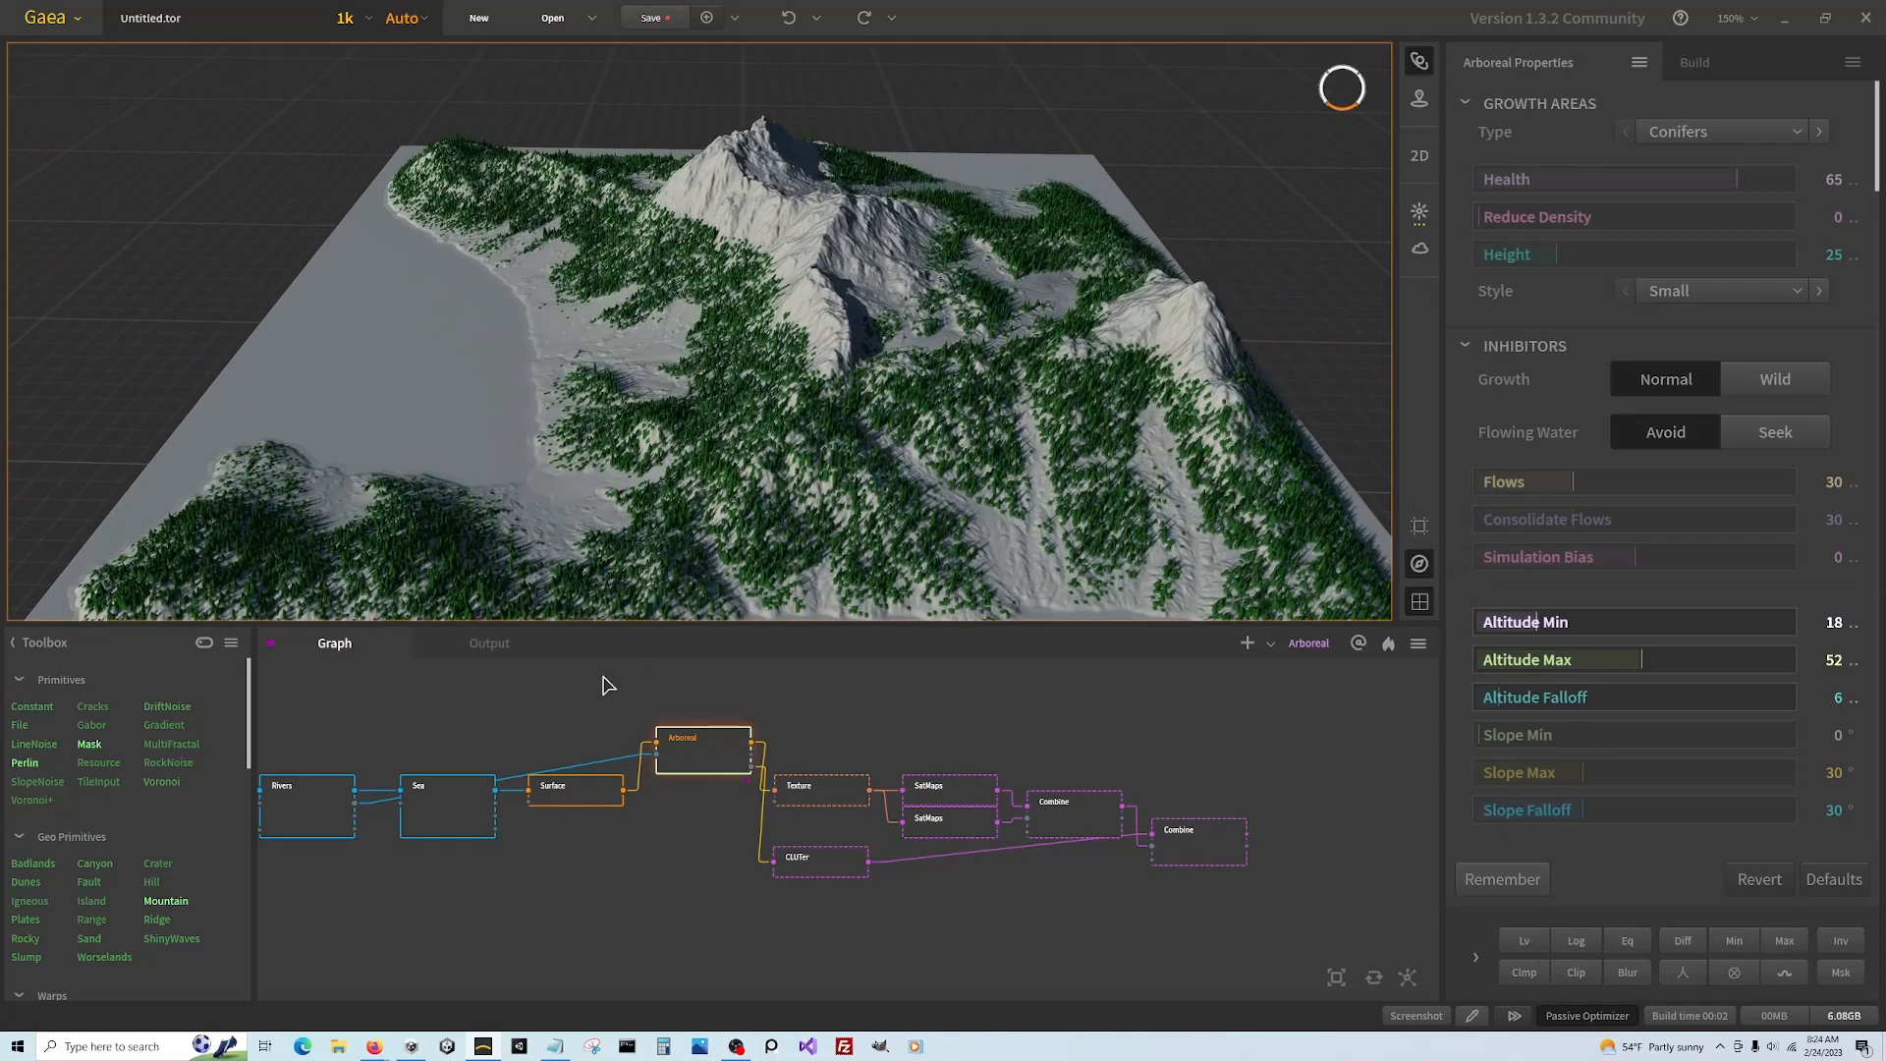
pyautogui.moveTo(356, 813); pyautogui.dragTo(657, 746)
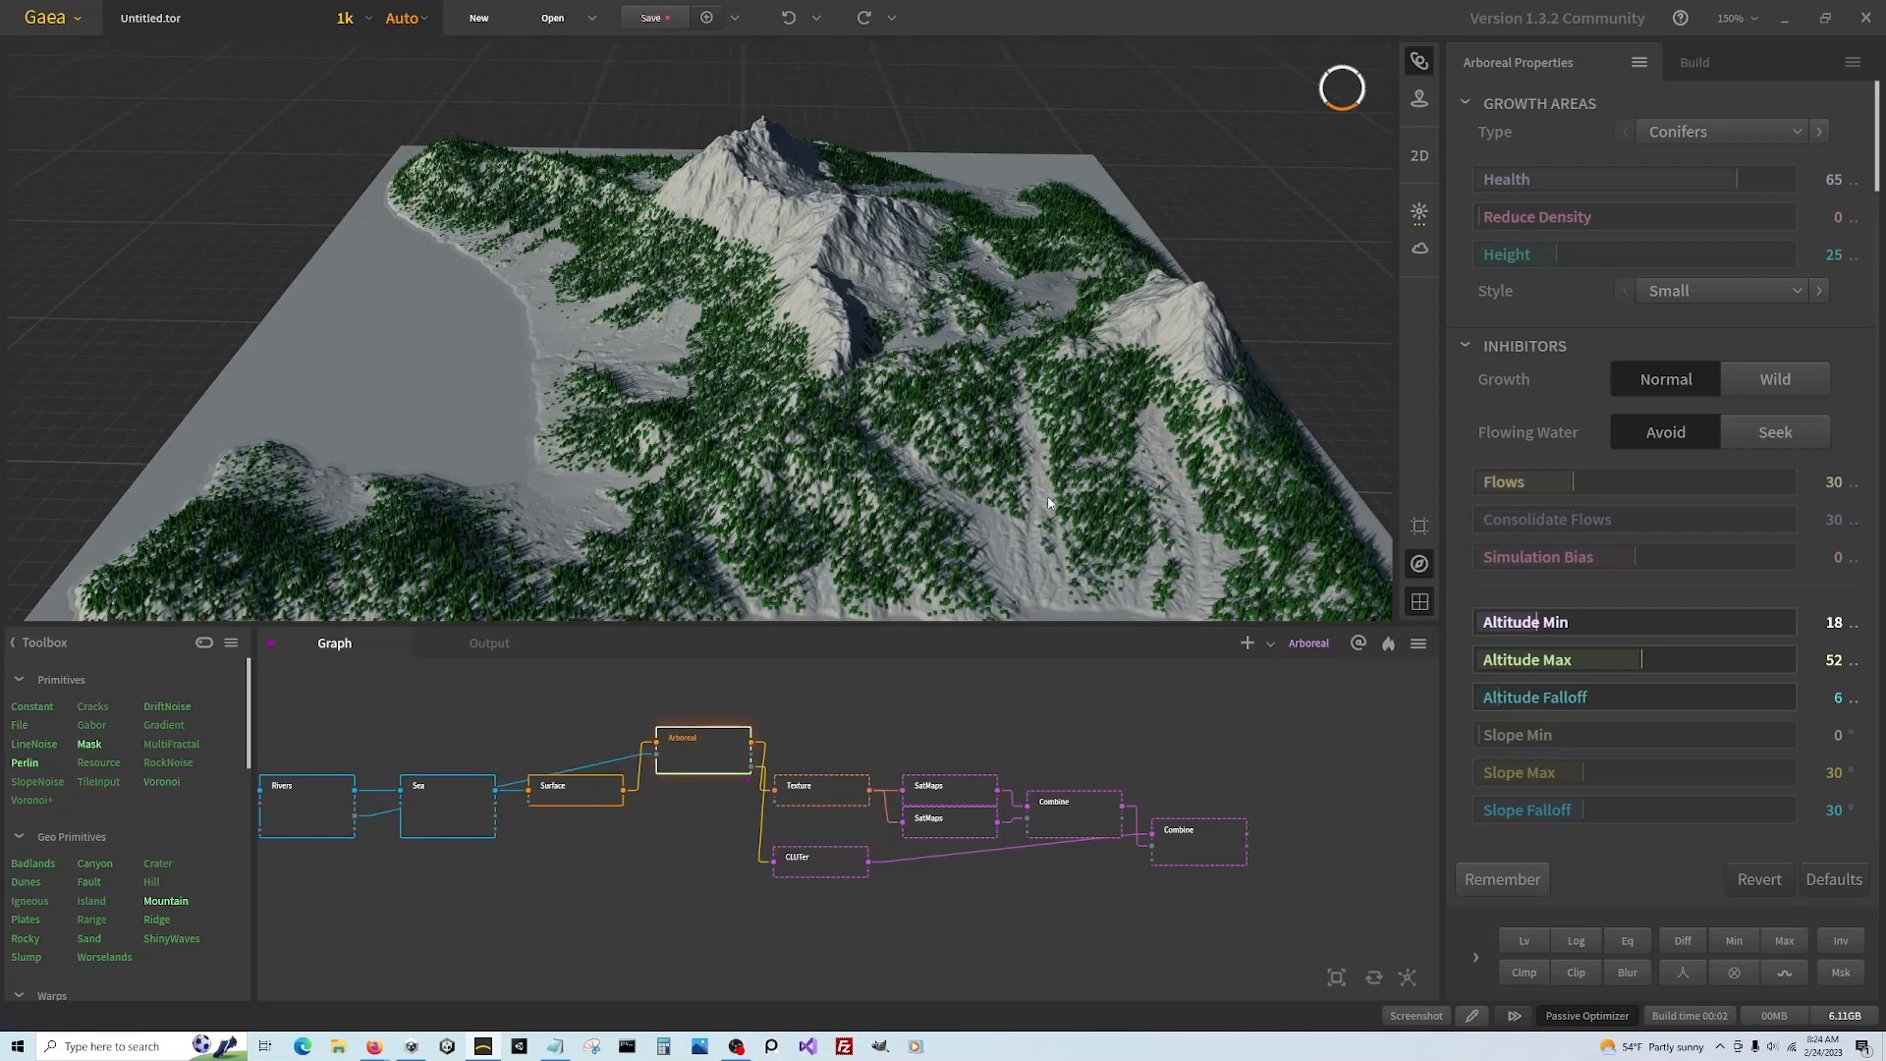
pyautogui.moveTo(355, 813); pyautogui.dragTo(655, 758)
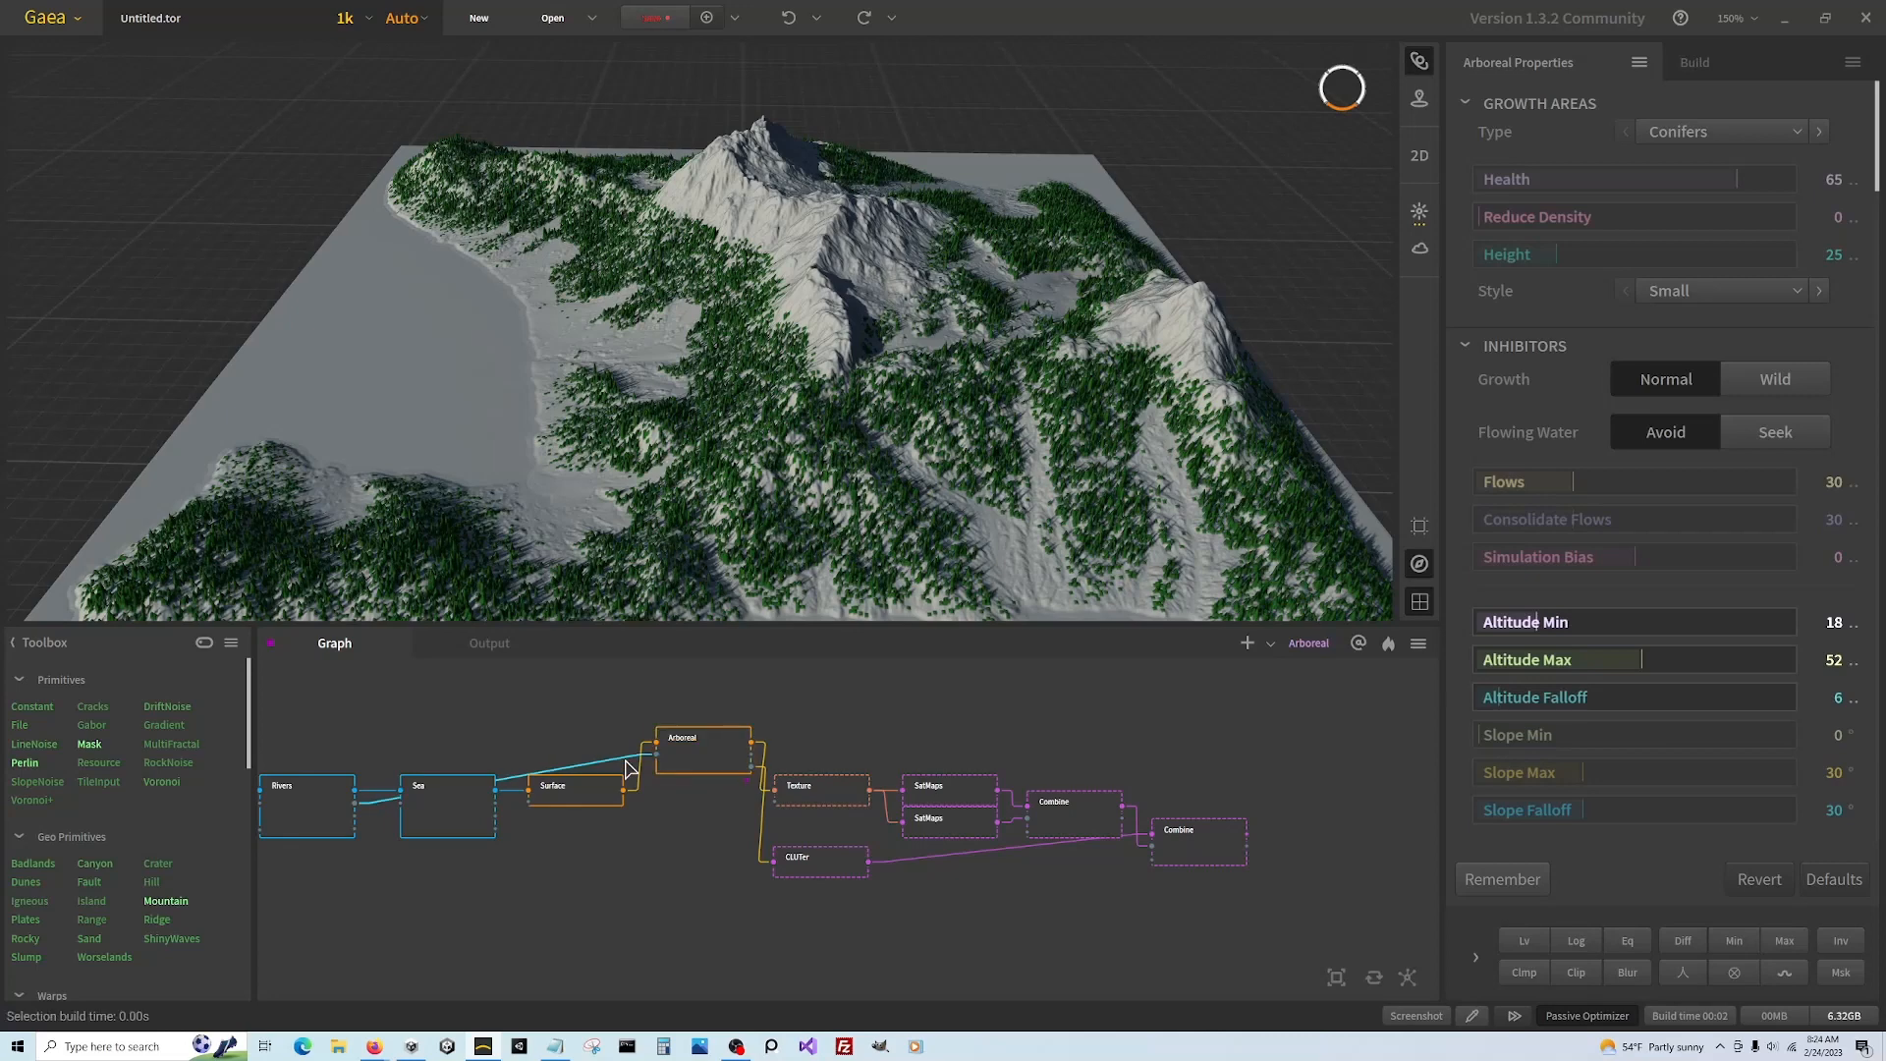
pyautogui.press('Delete')
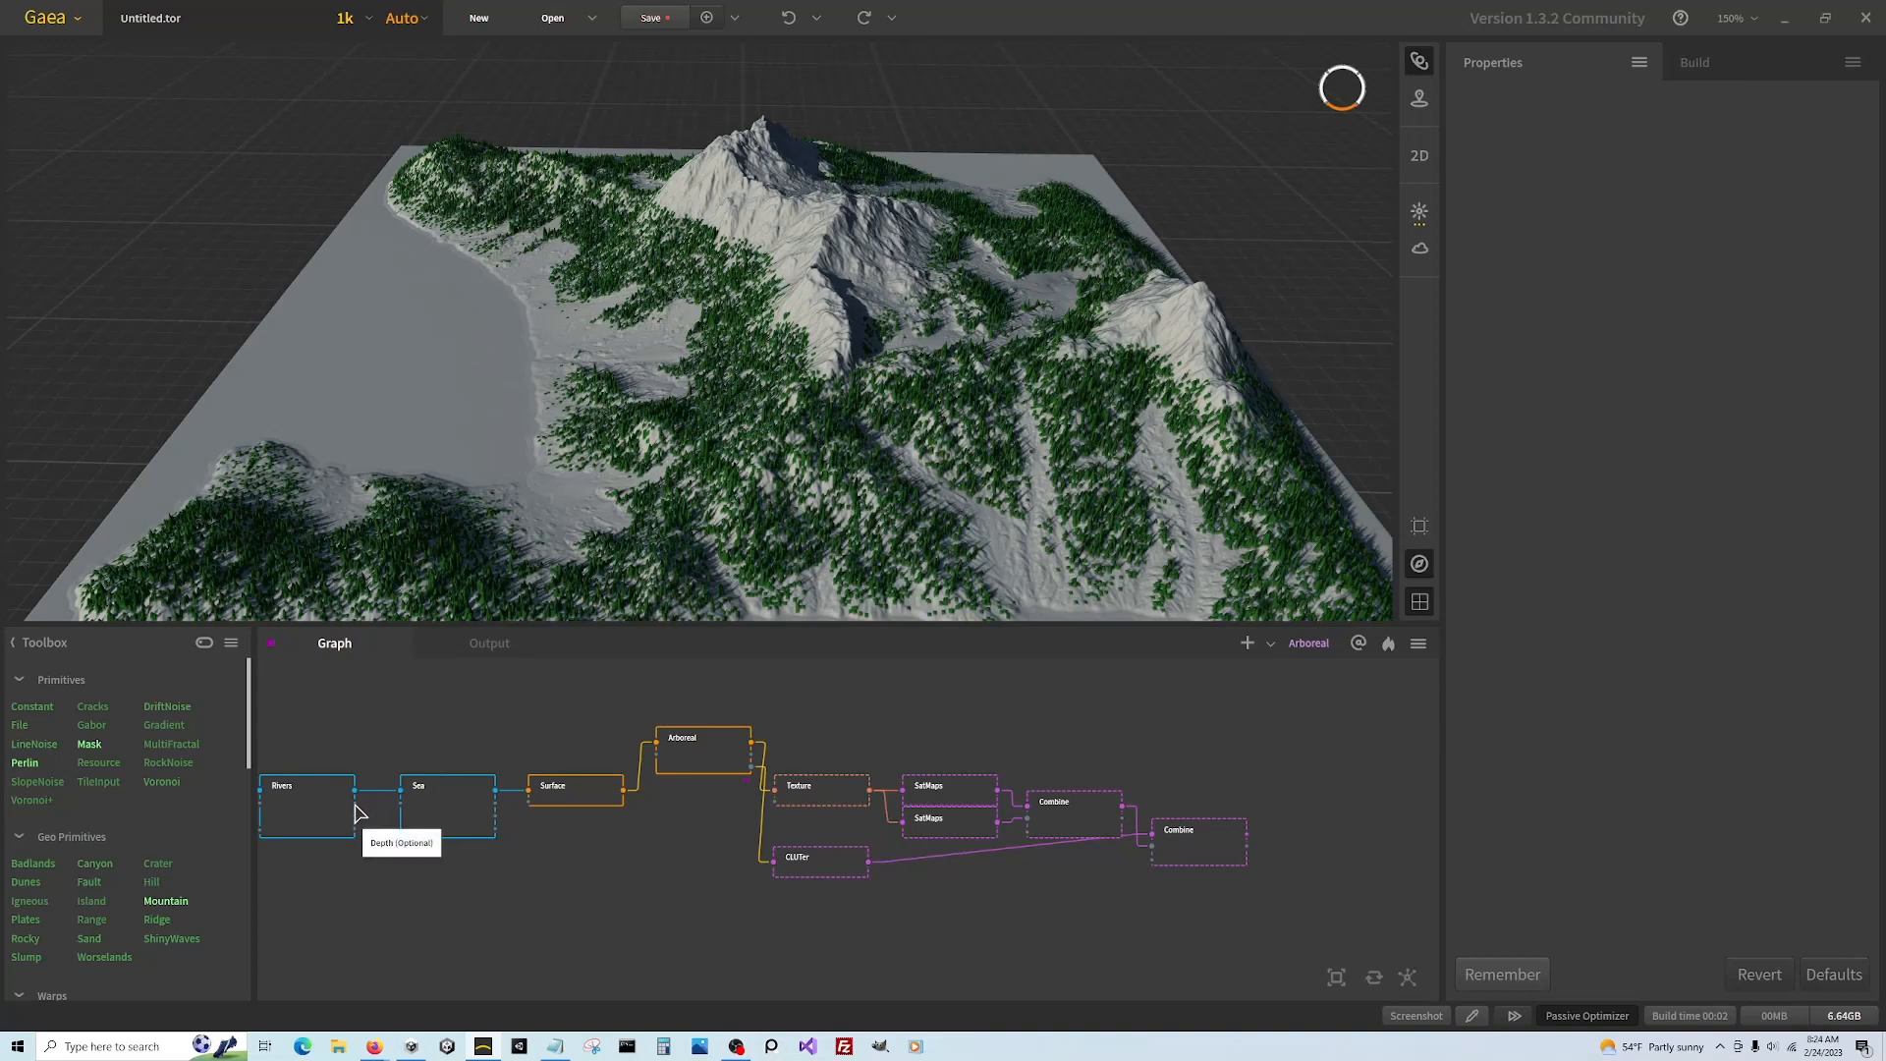
# Add an Fx node to the Rivers node's Depth output and enable its Lv adjustment
pyautogui.moveTo(354, 805); pyautogui.dragTo(482, 941)
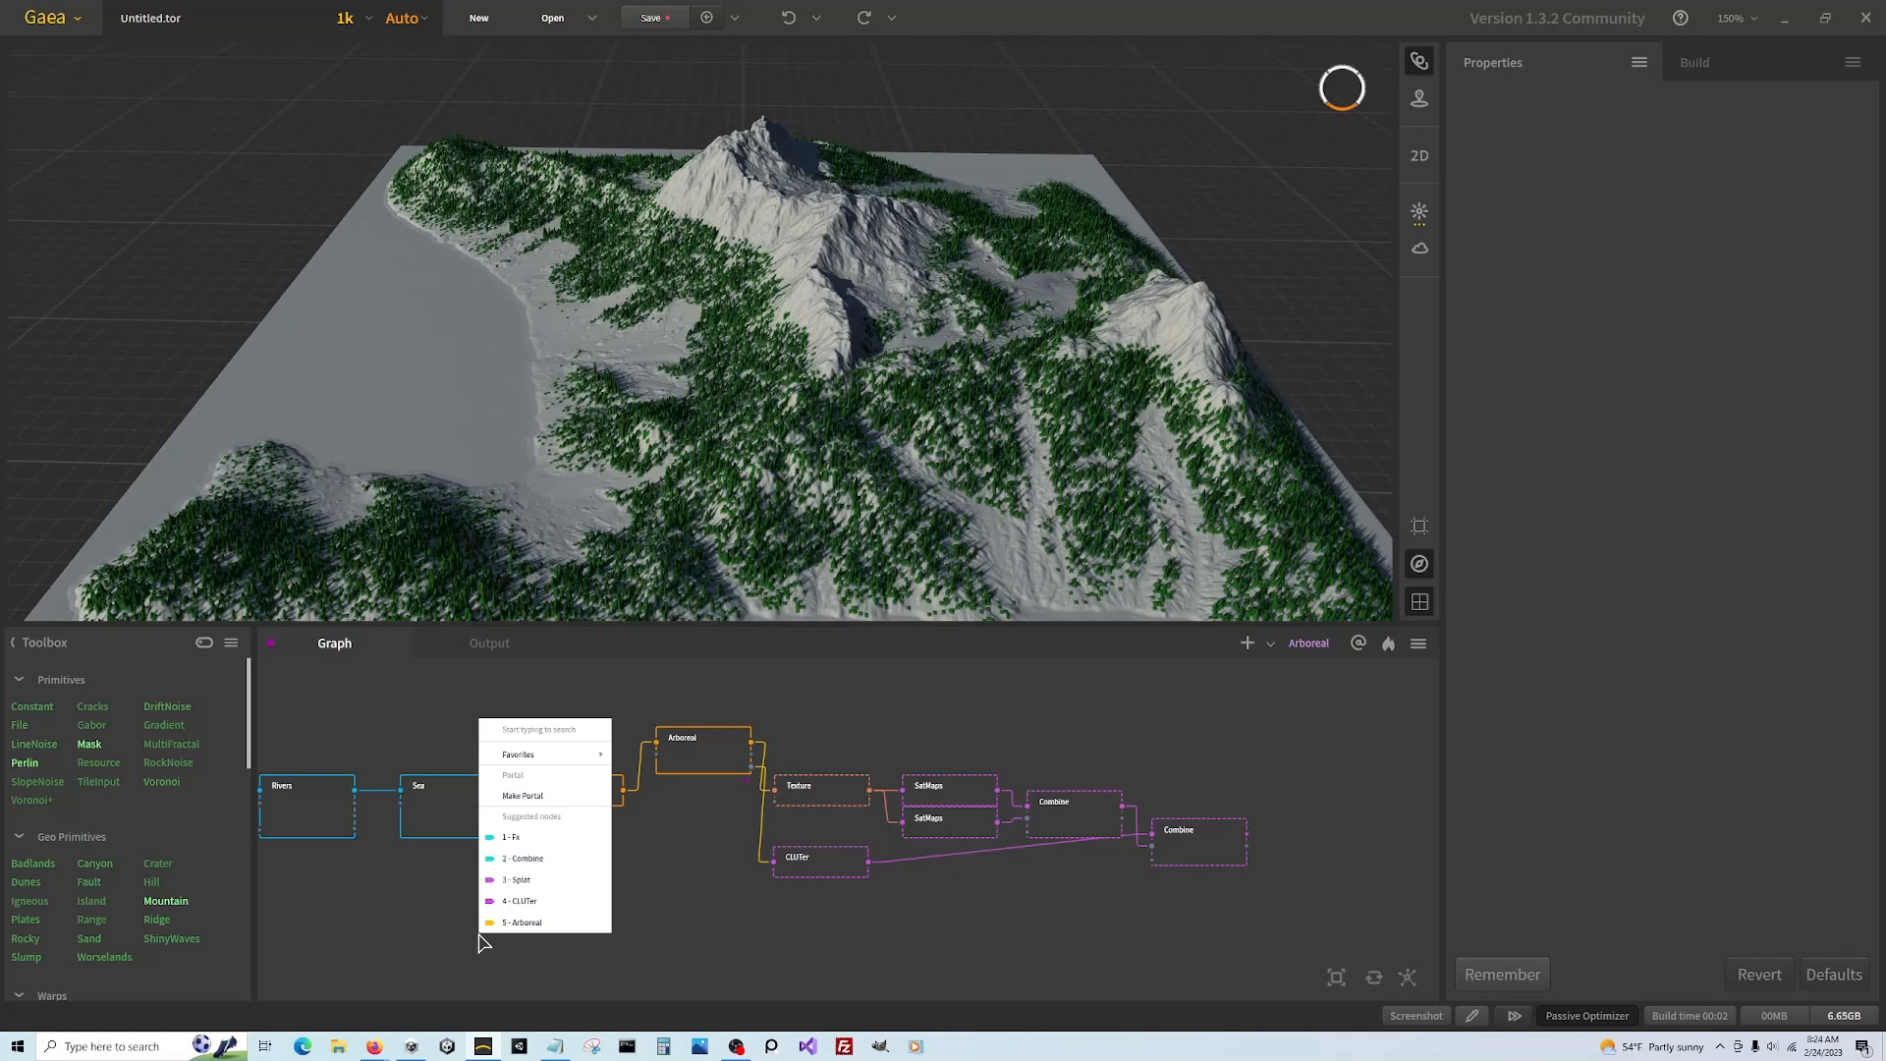
pyautogui.click(388, 860)
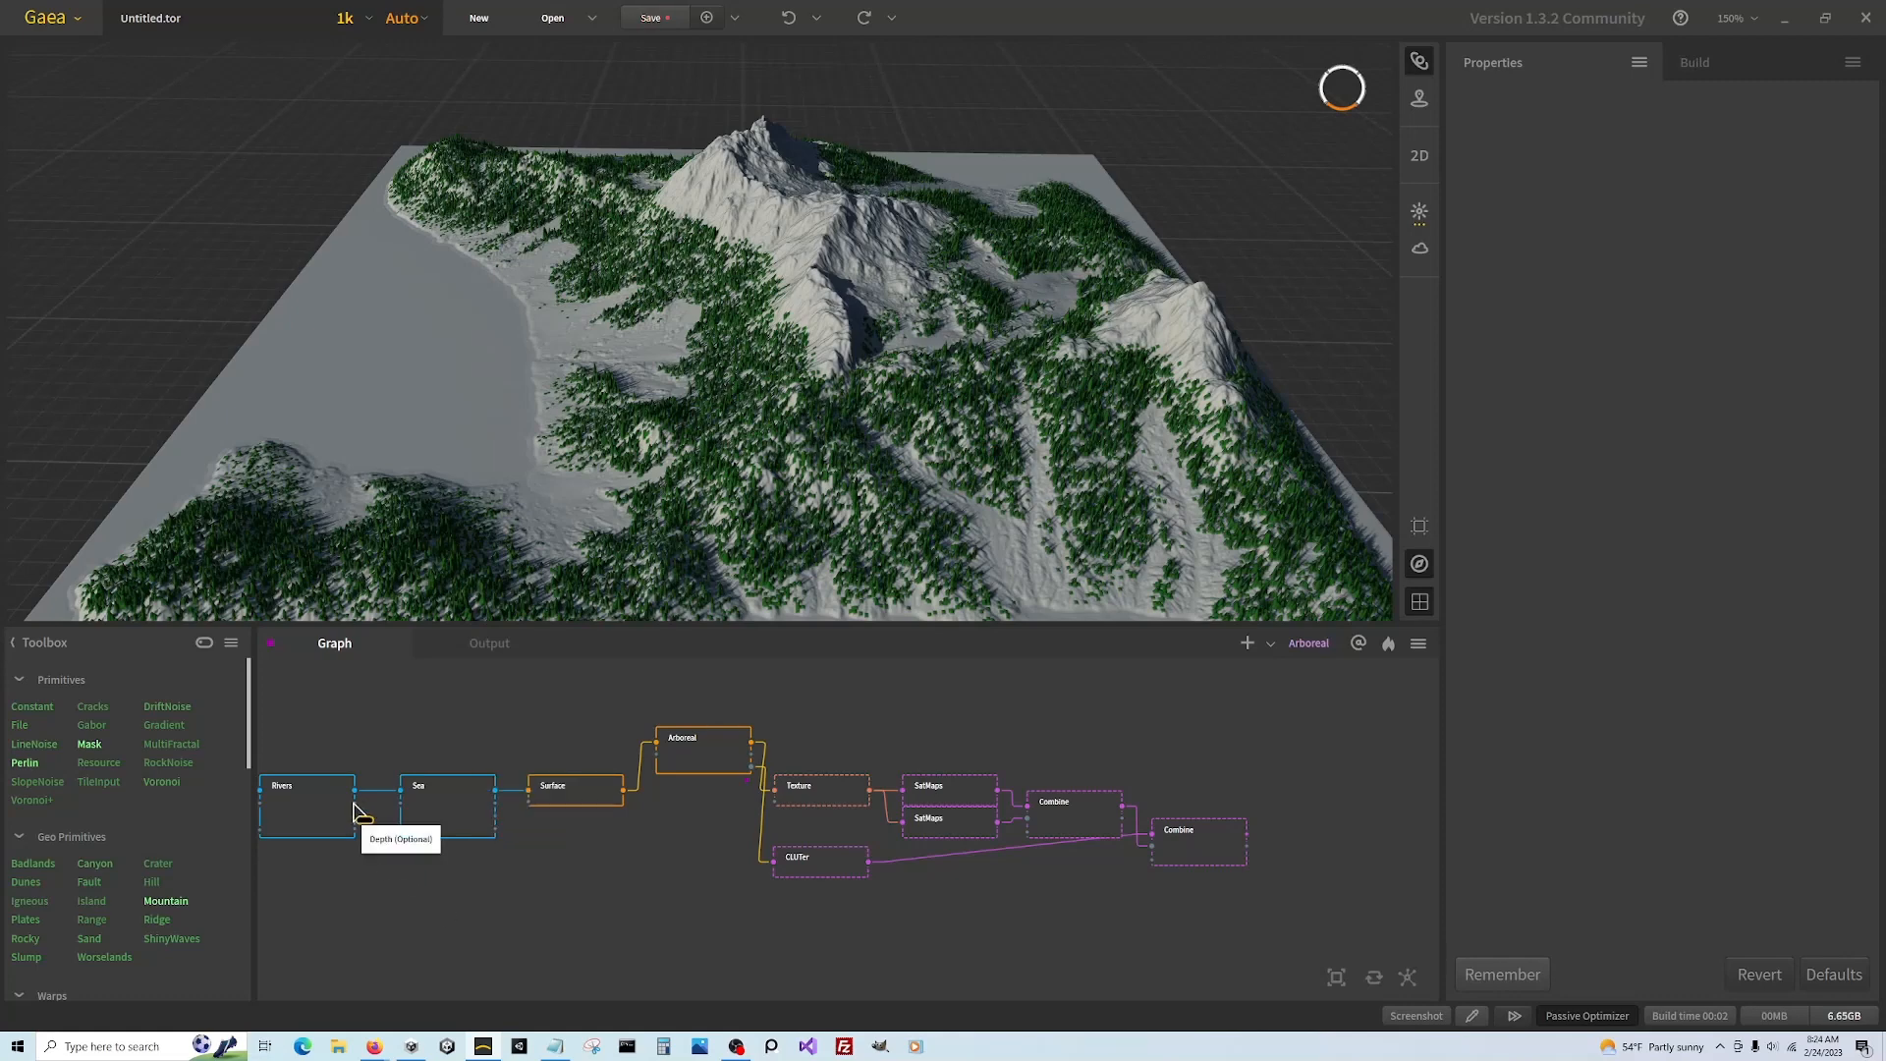
pyautogui.moveTo(355, 807); pyautogui.dragTo(438, 943)
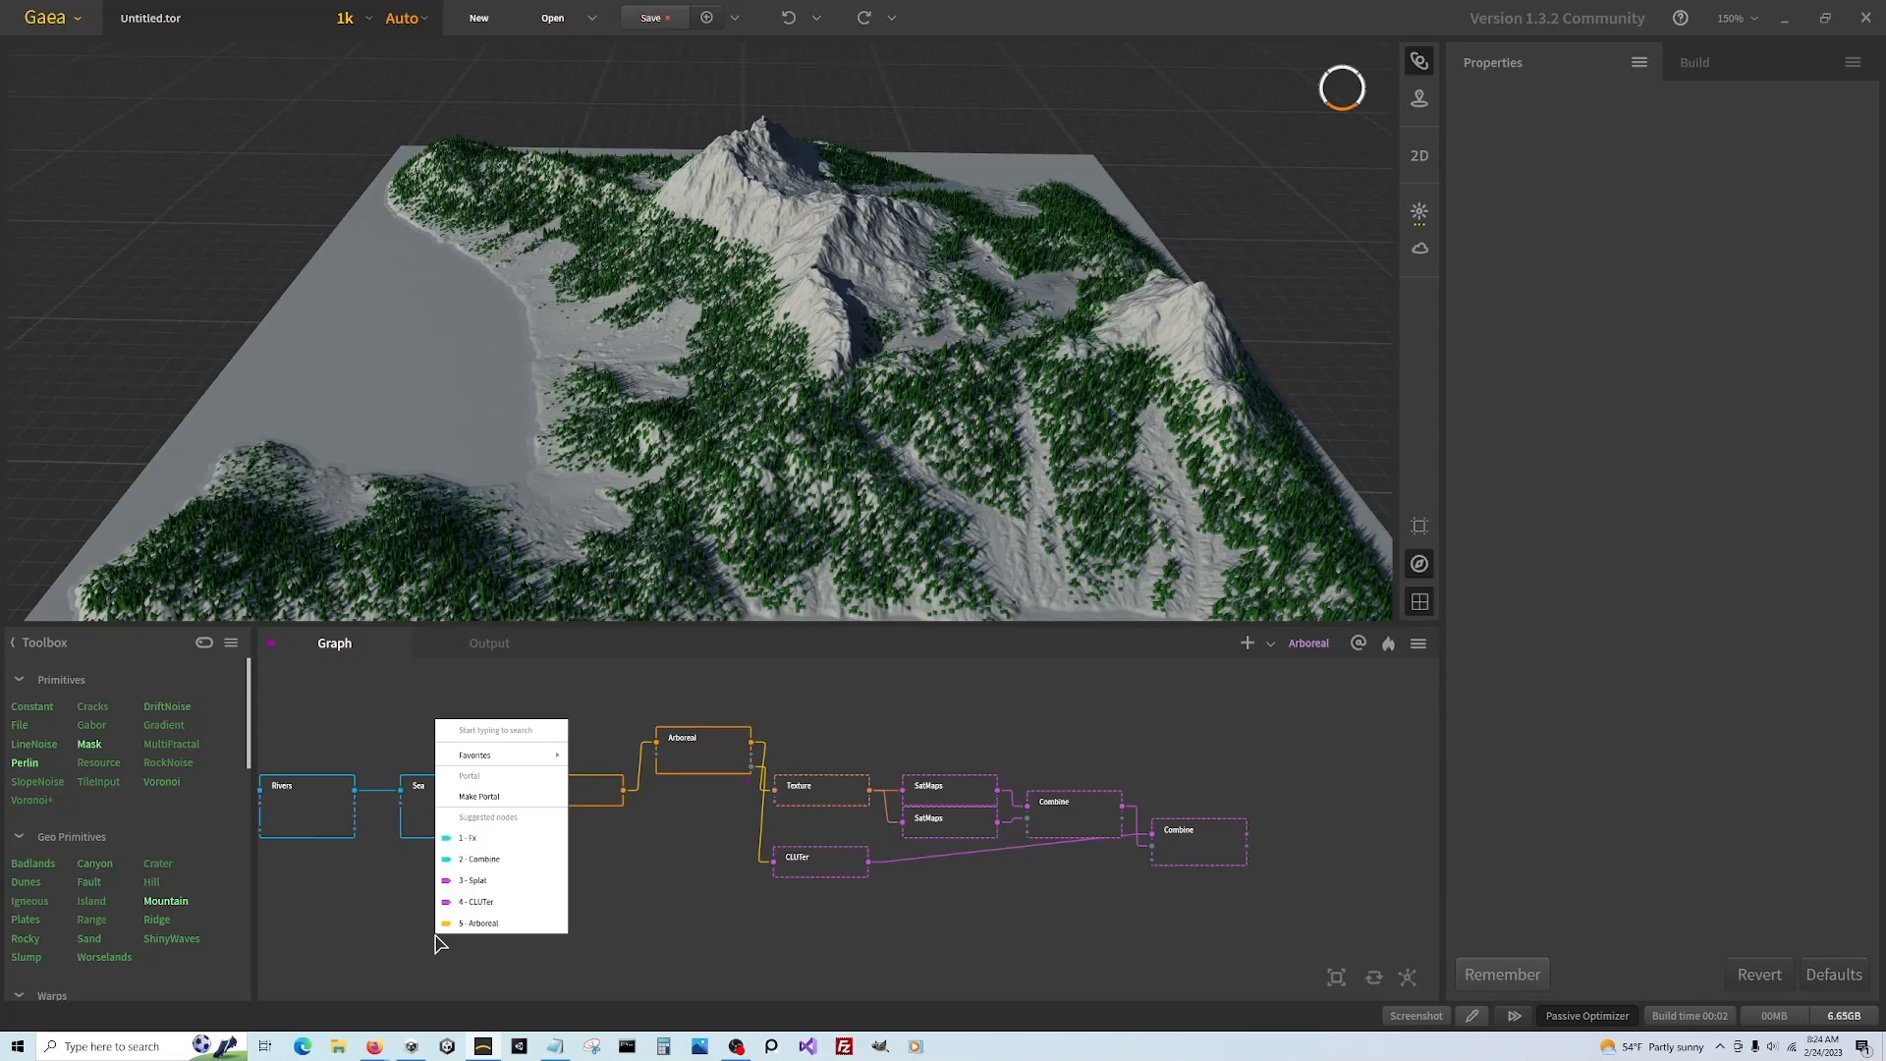
pyautogui.write('fx')
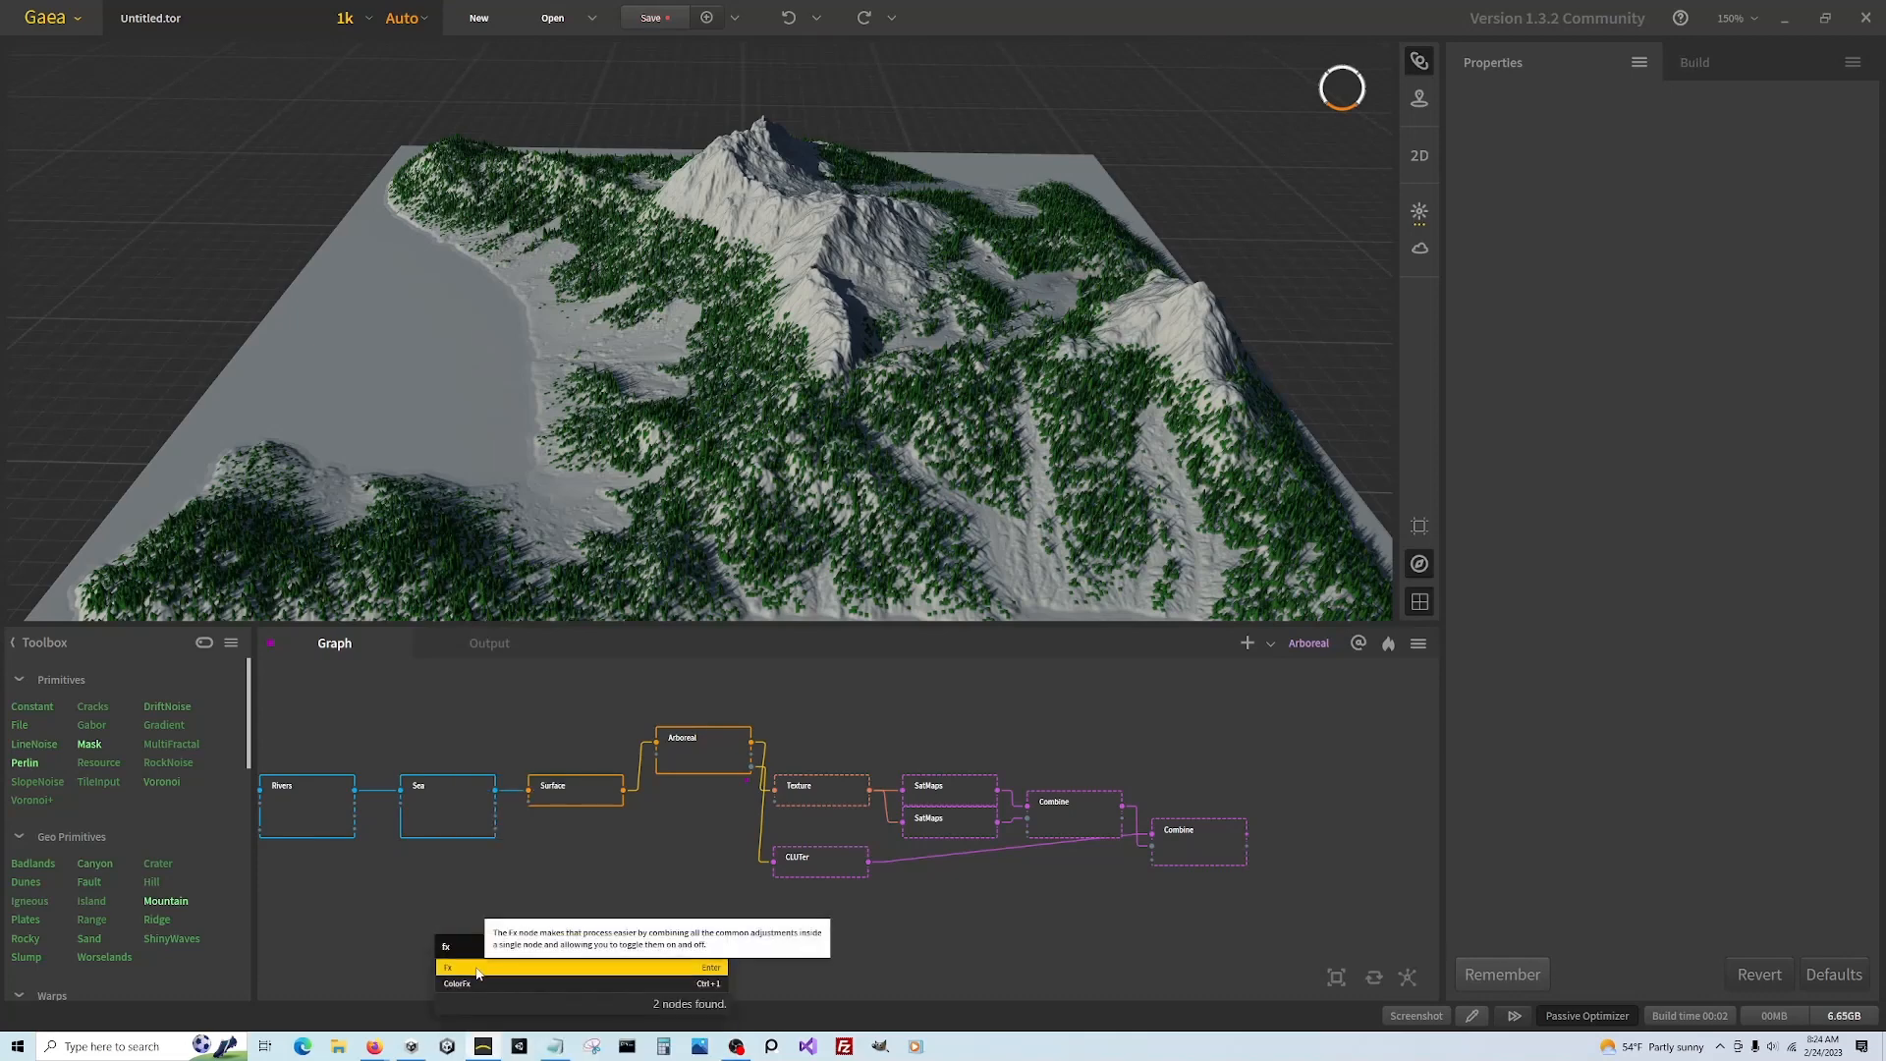
pyautogui.click(477, 969)
pyautogui.scroll(-1, 905, 710)
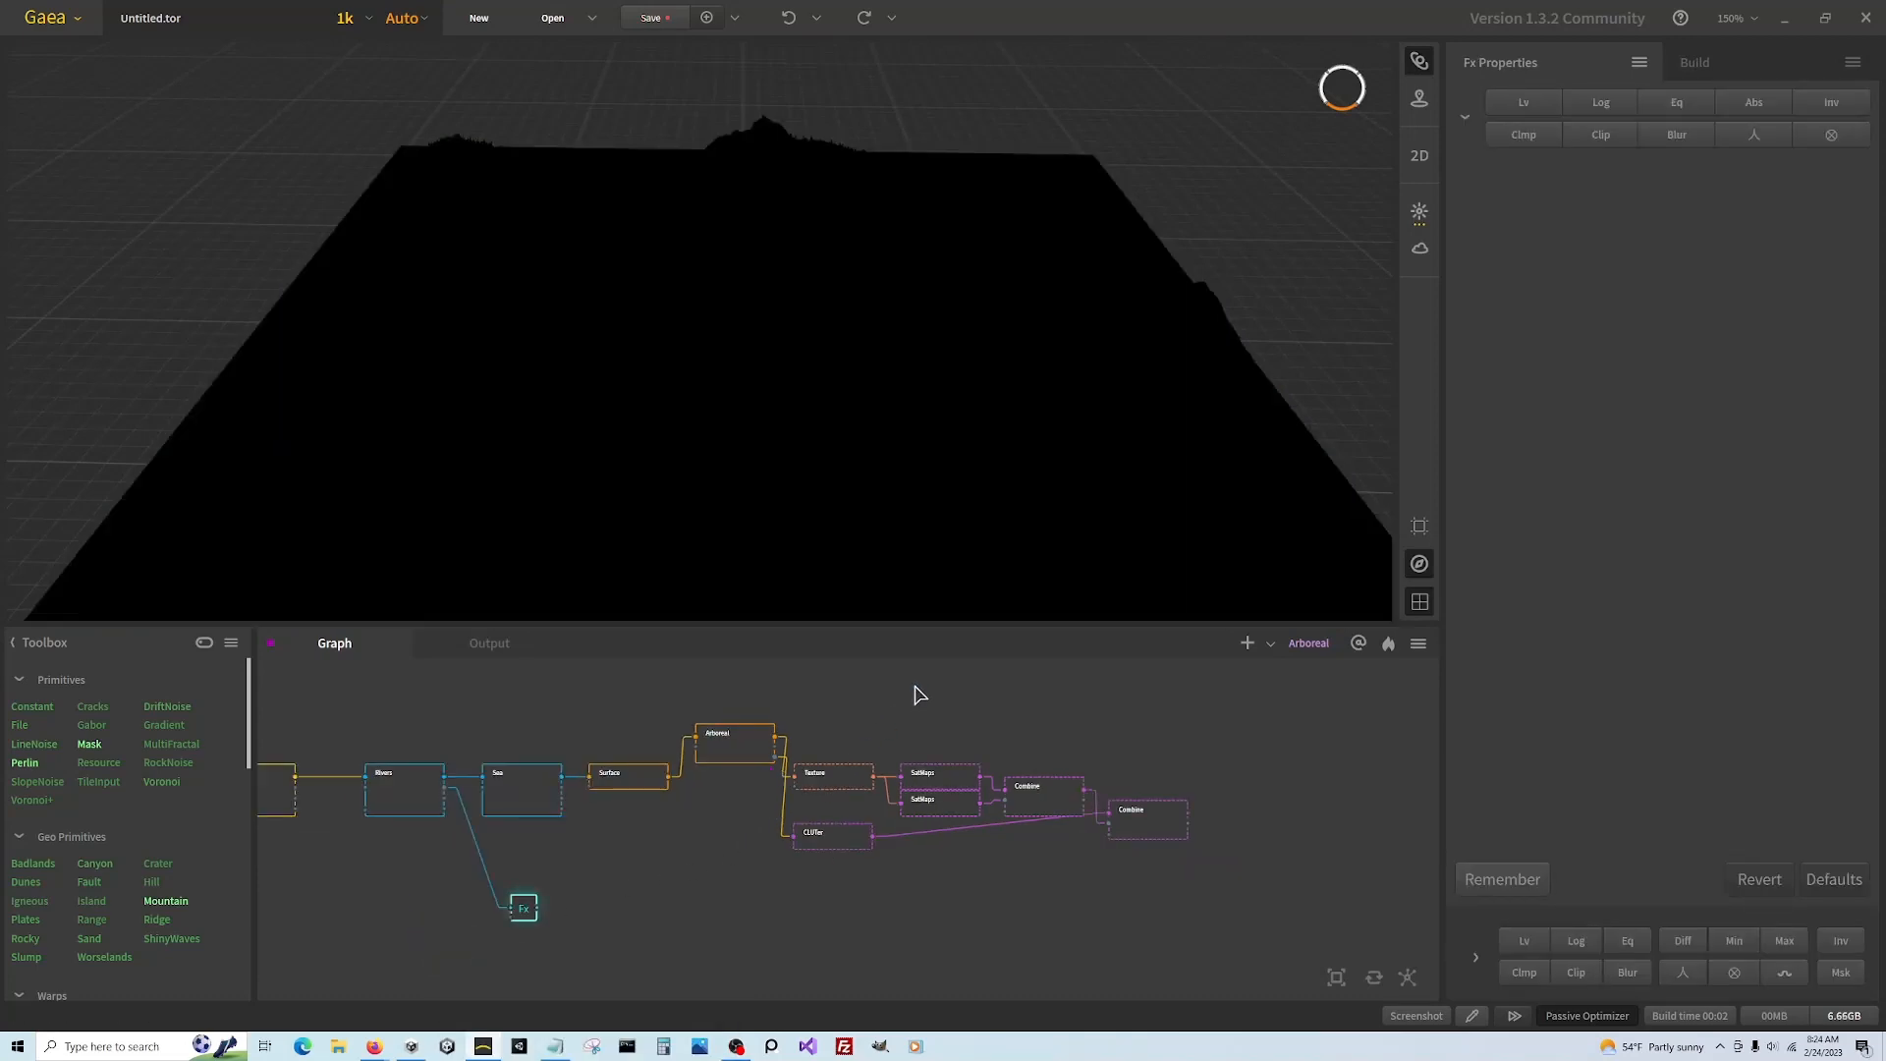
pyautogui.scroll(3, 540, 898)
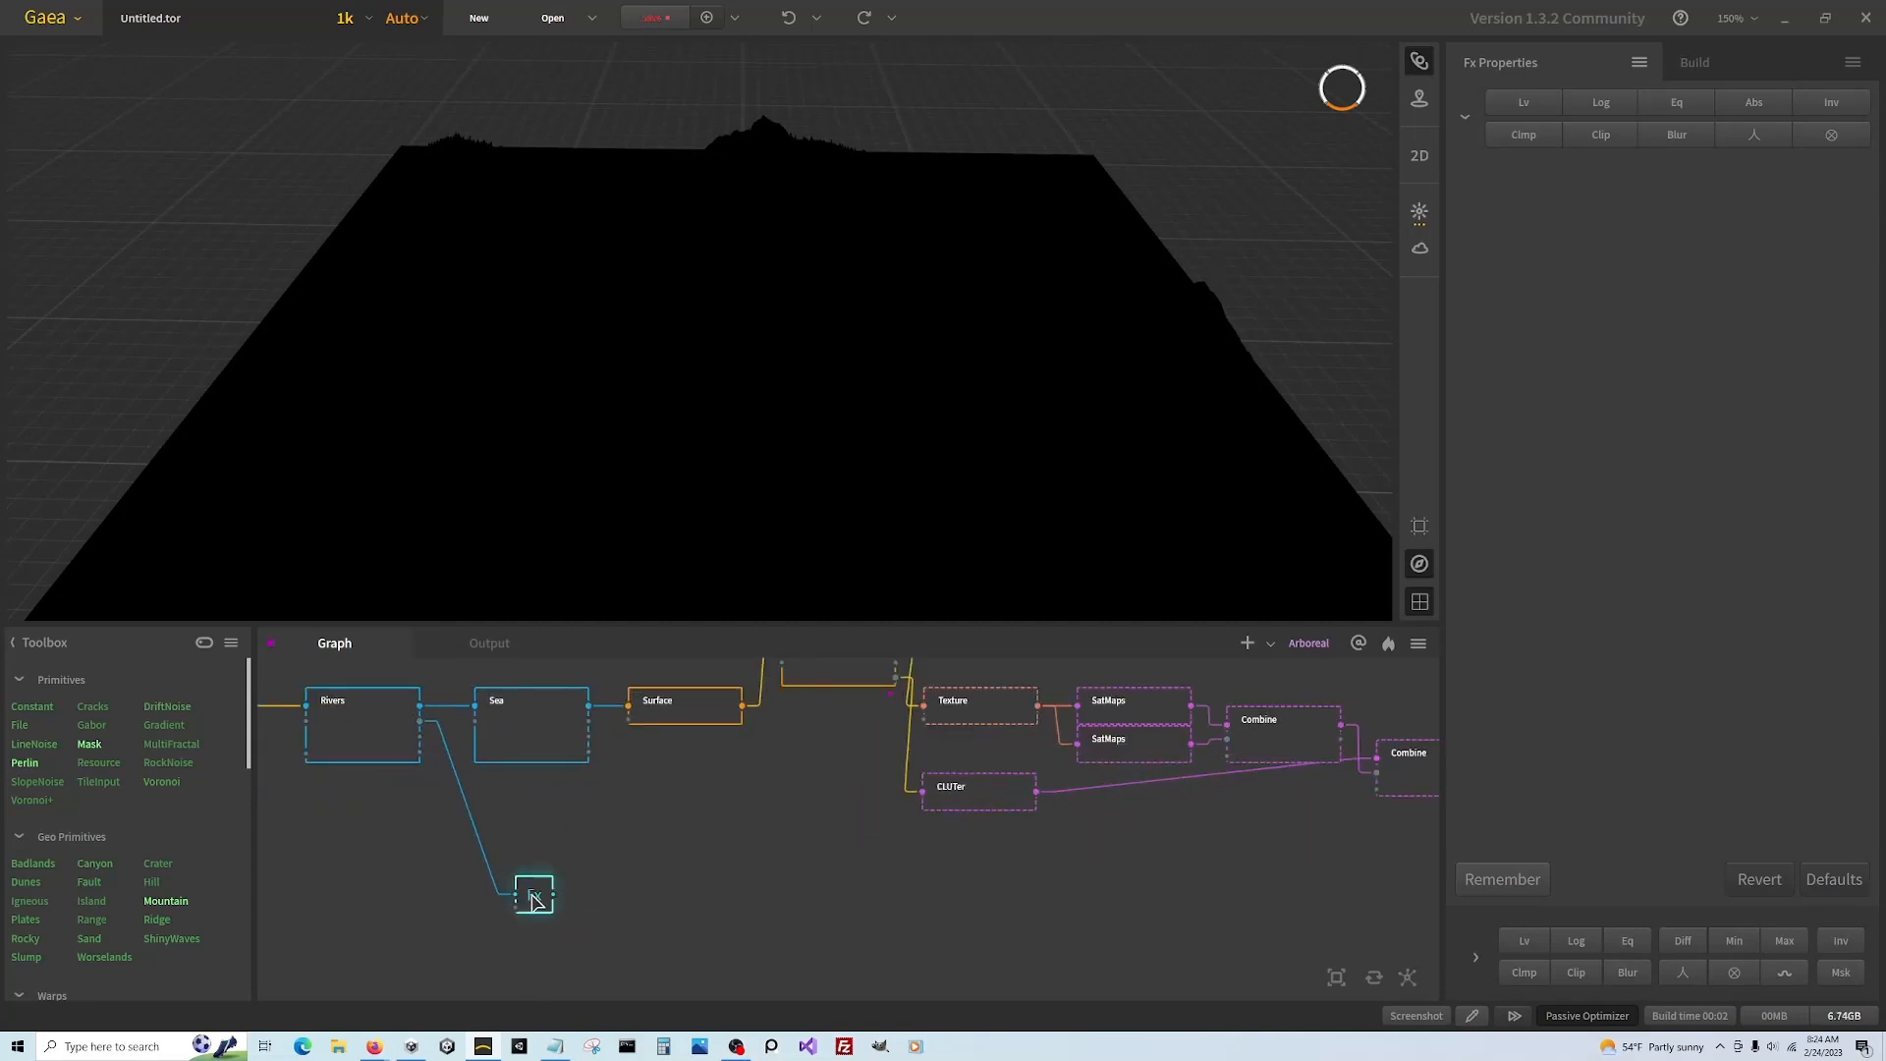
pyautogui.click(1522, 104)
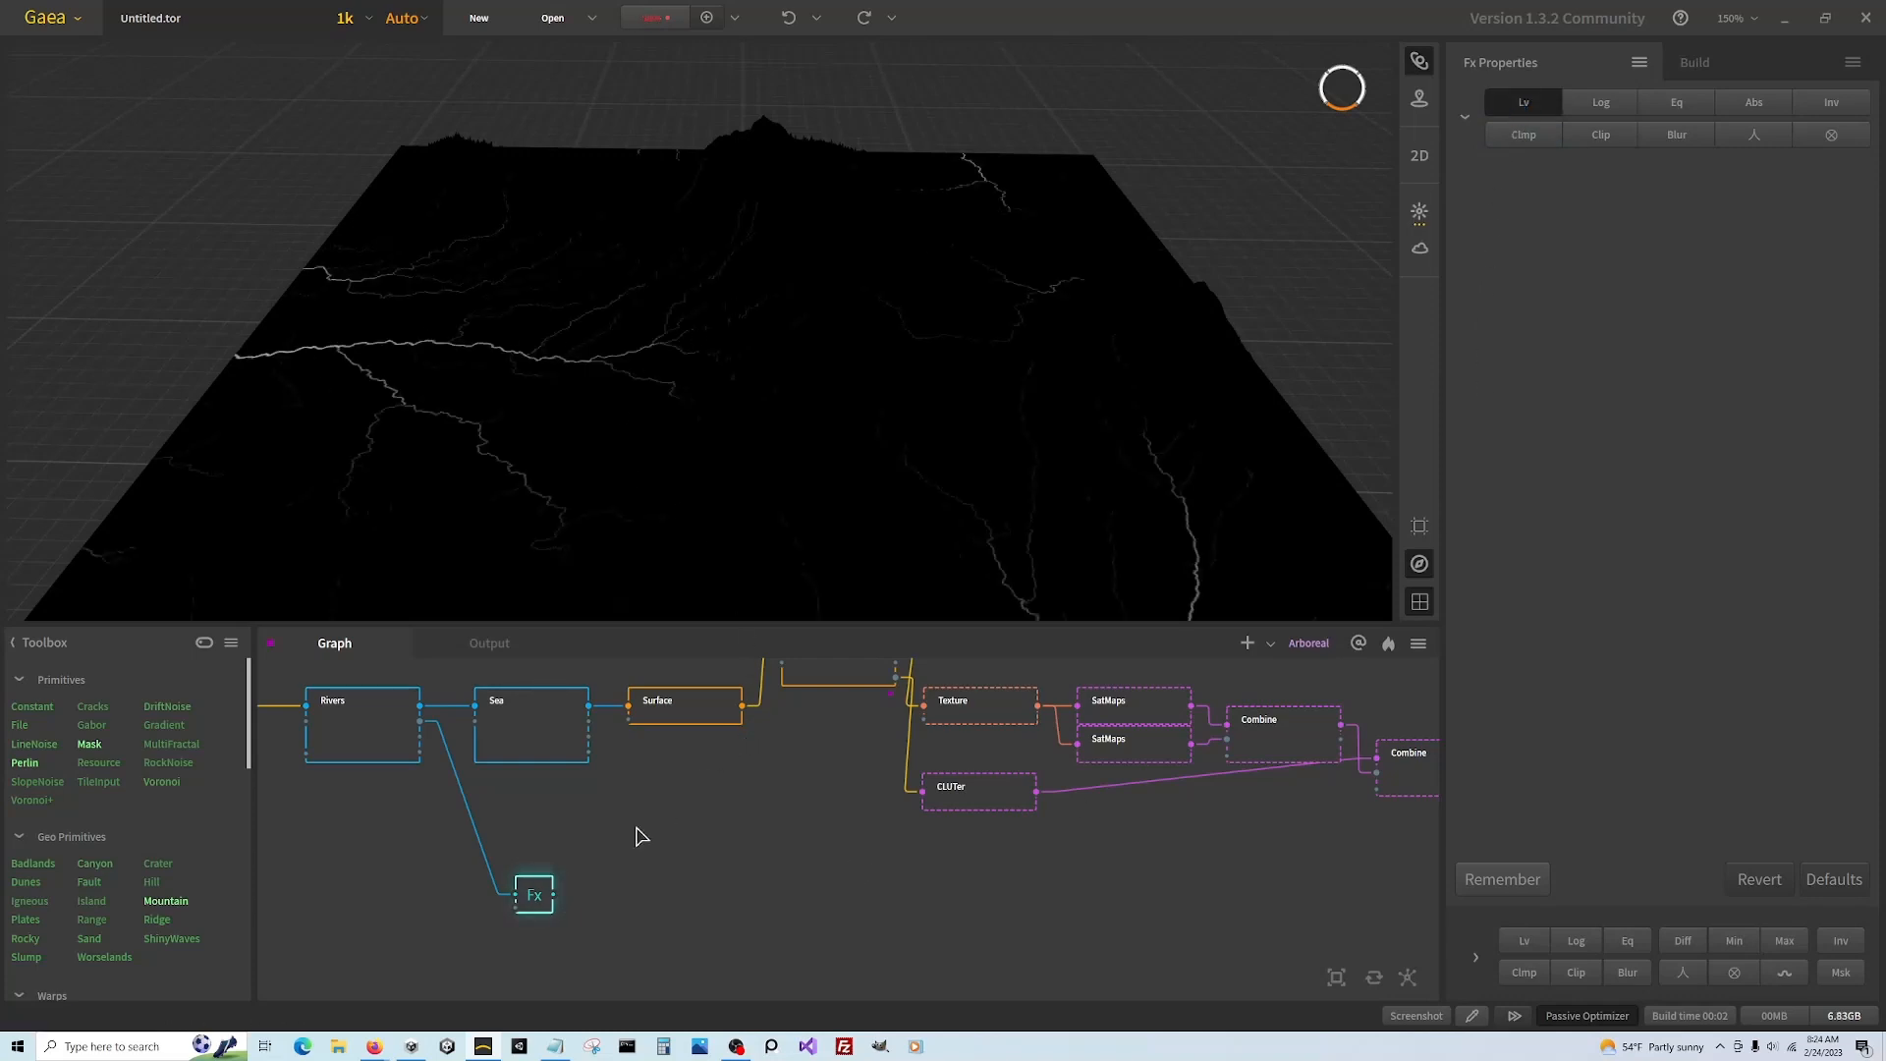
# Add a CLUTer node fed by the output of the rivers Fx node
pyautogui.moveTo(553, 900); pyautogui.dragTo(781, 917)
pyautogui.write('clu')
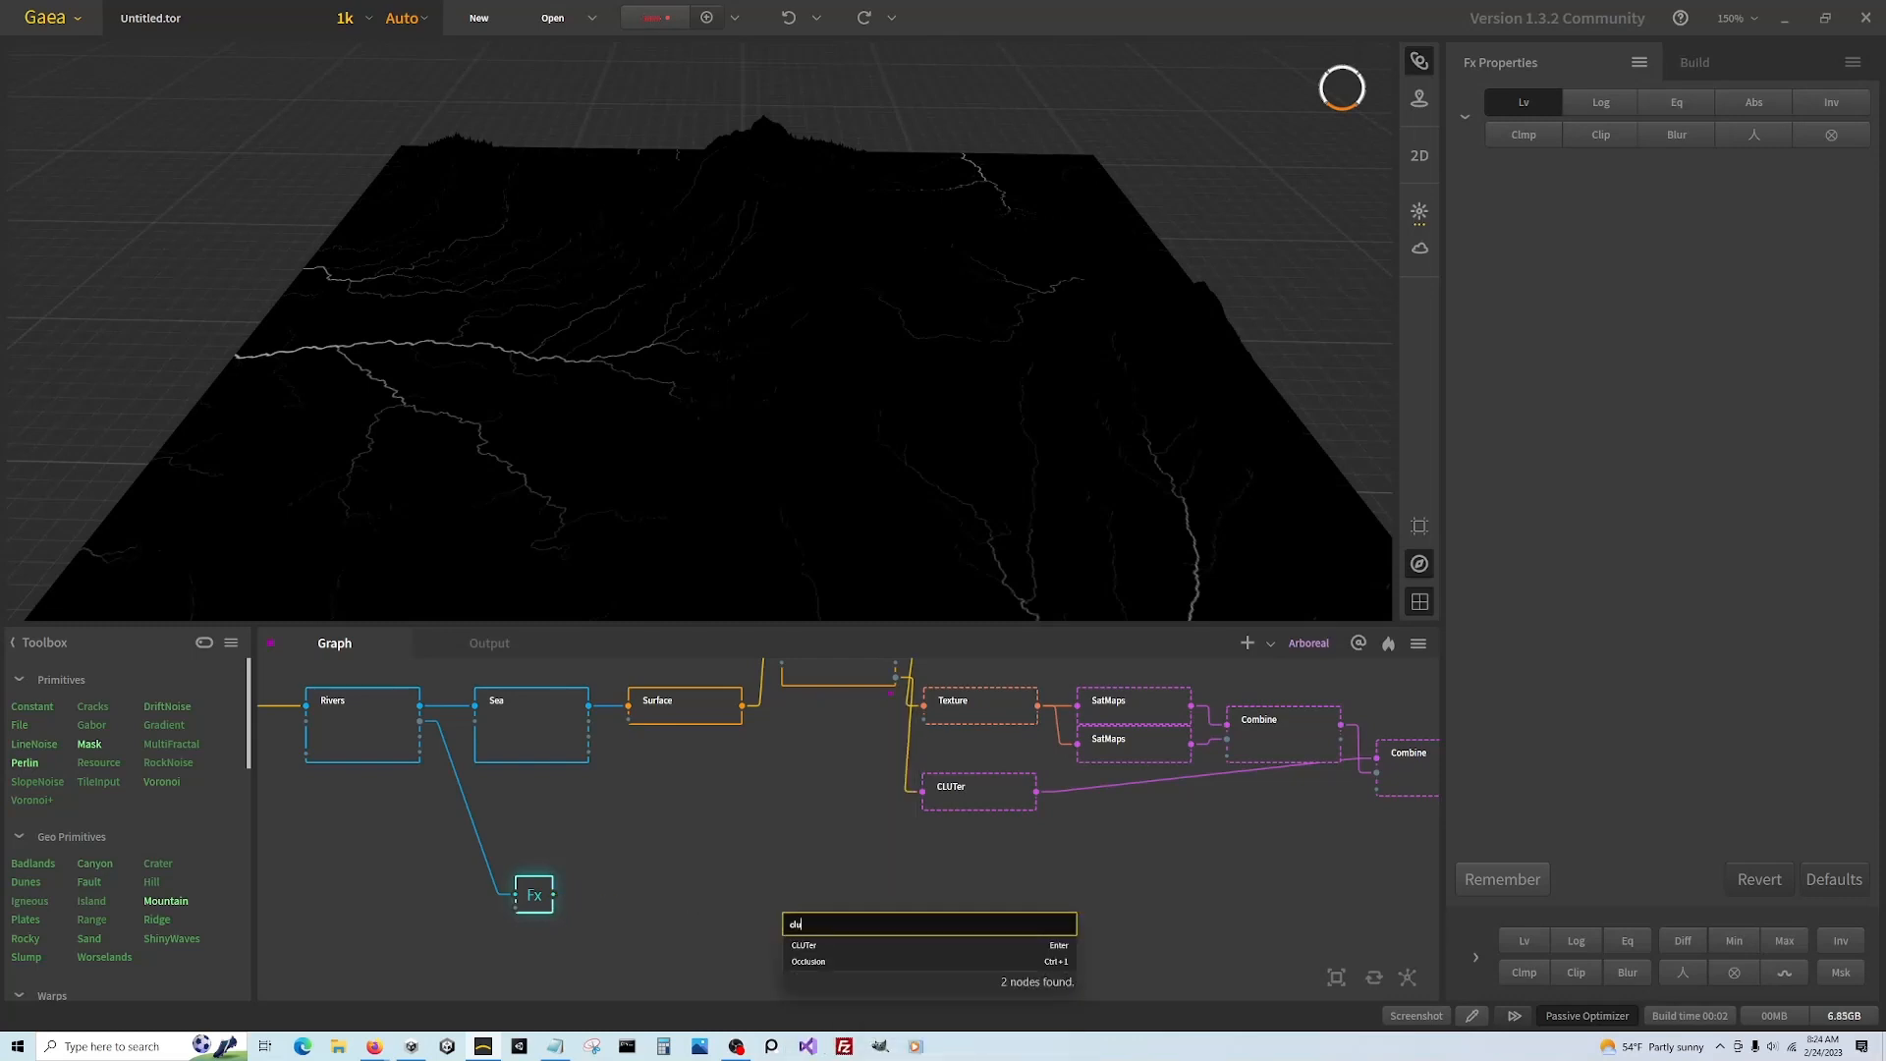
pyautogui.click(821, 945)
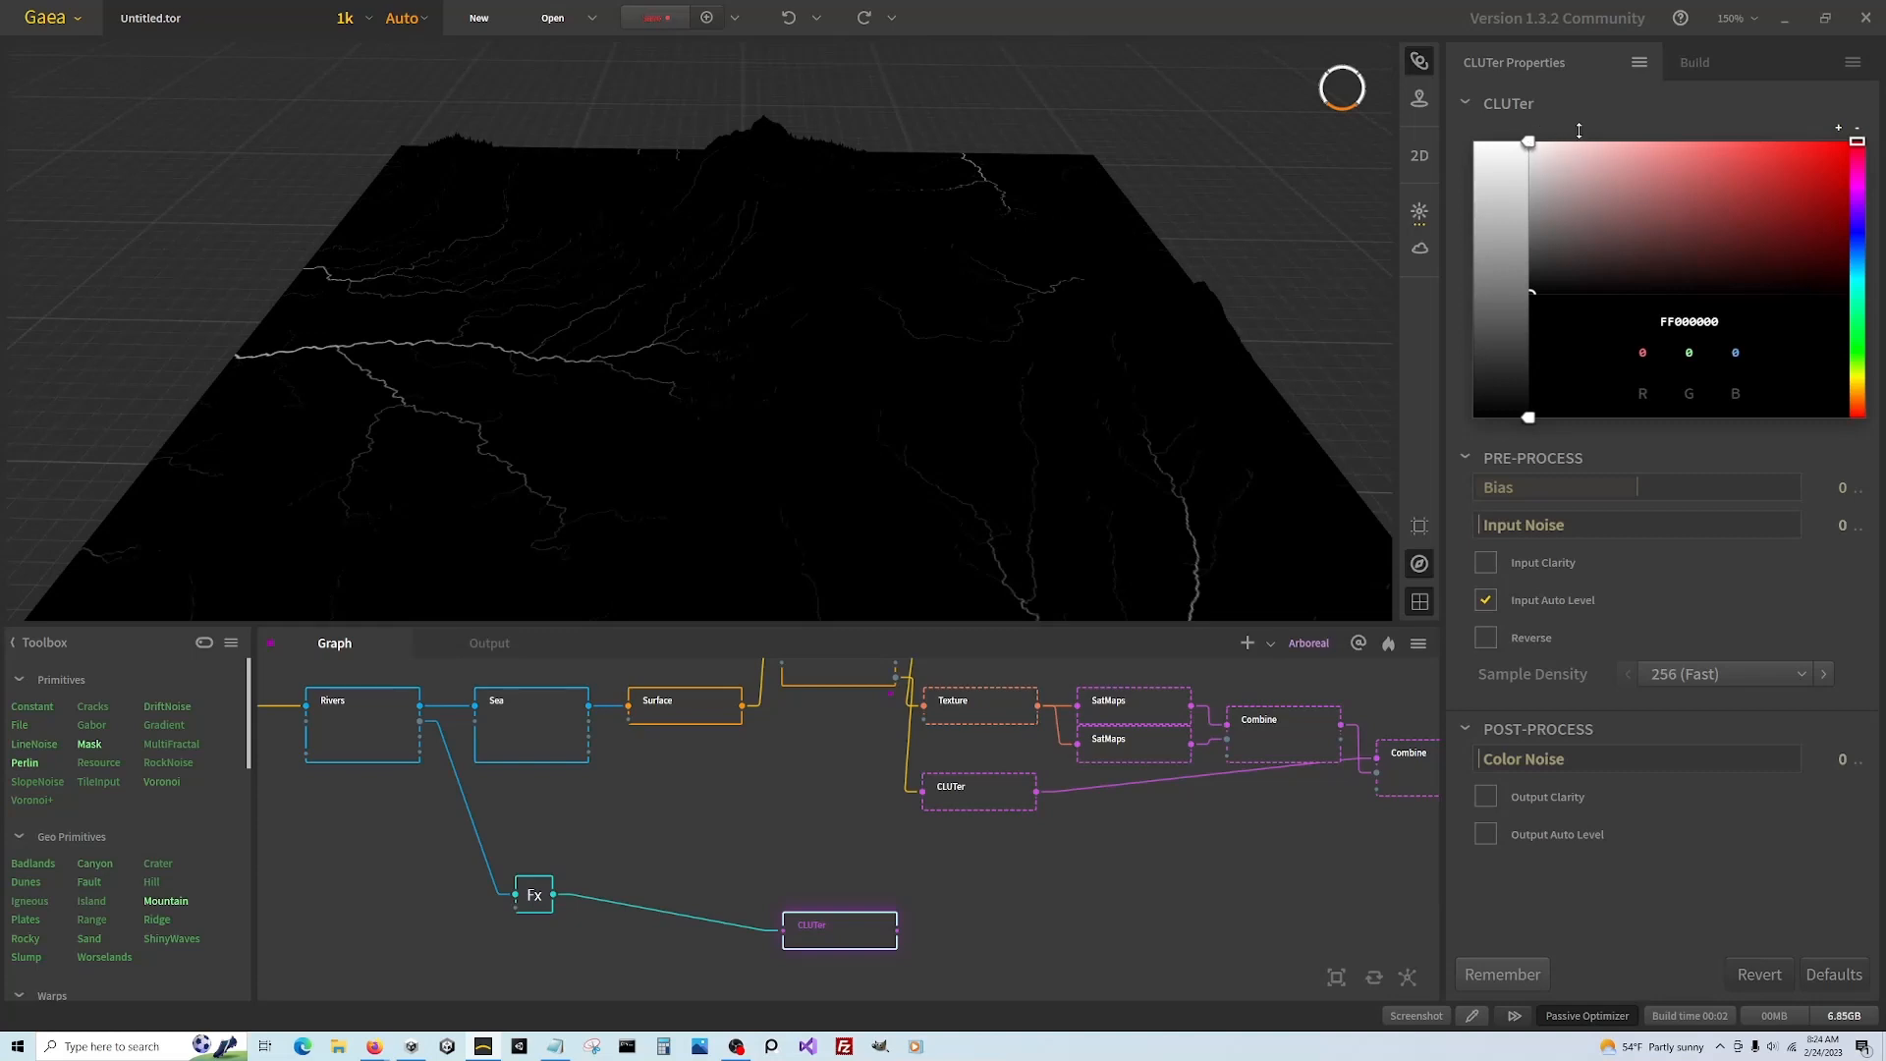
# Recolour the new CLUTer gradient's white stop, trying teal #2E9CA0 and #157074 and setting it to blue #155874
pyautogui.click(1529, 141)
pyautogui.click(1853, 279)
pyautogui.moveTo(1736, 222); pyautogui.dragTo(1756, 199)
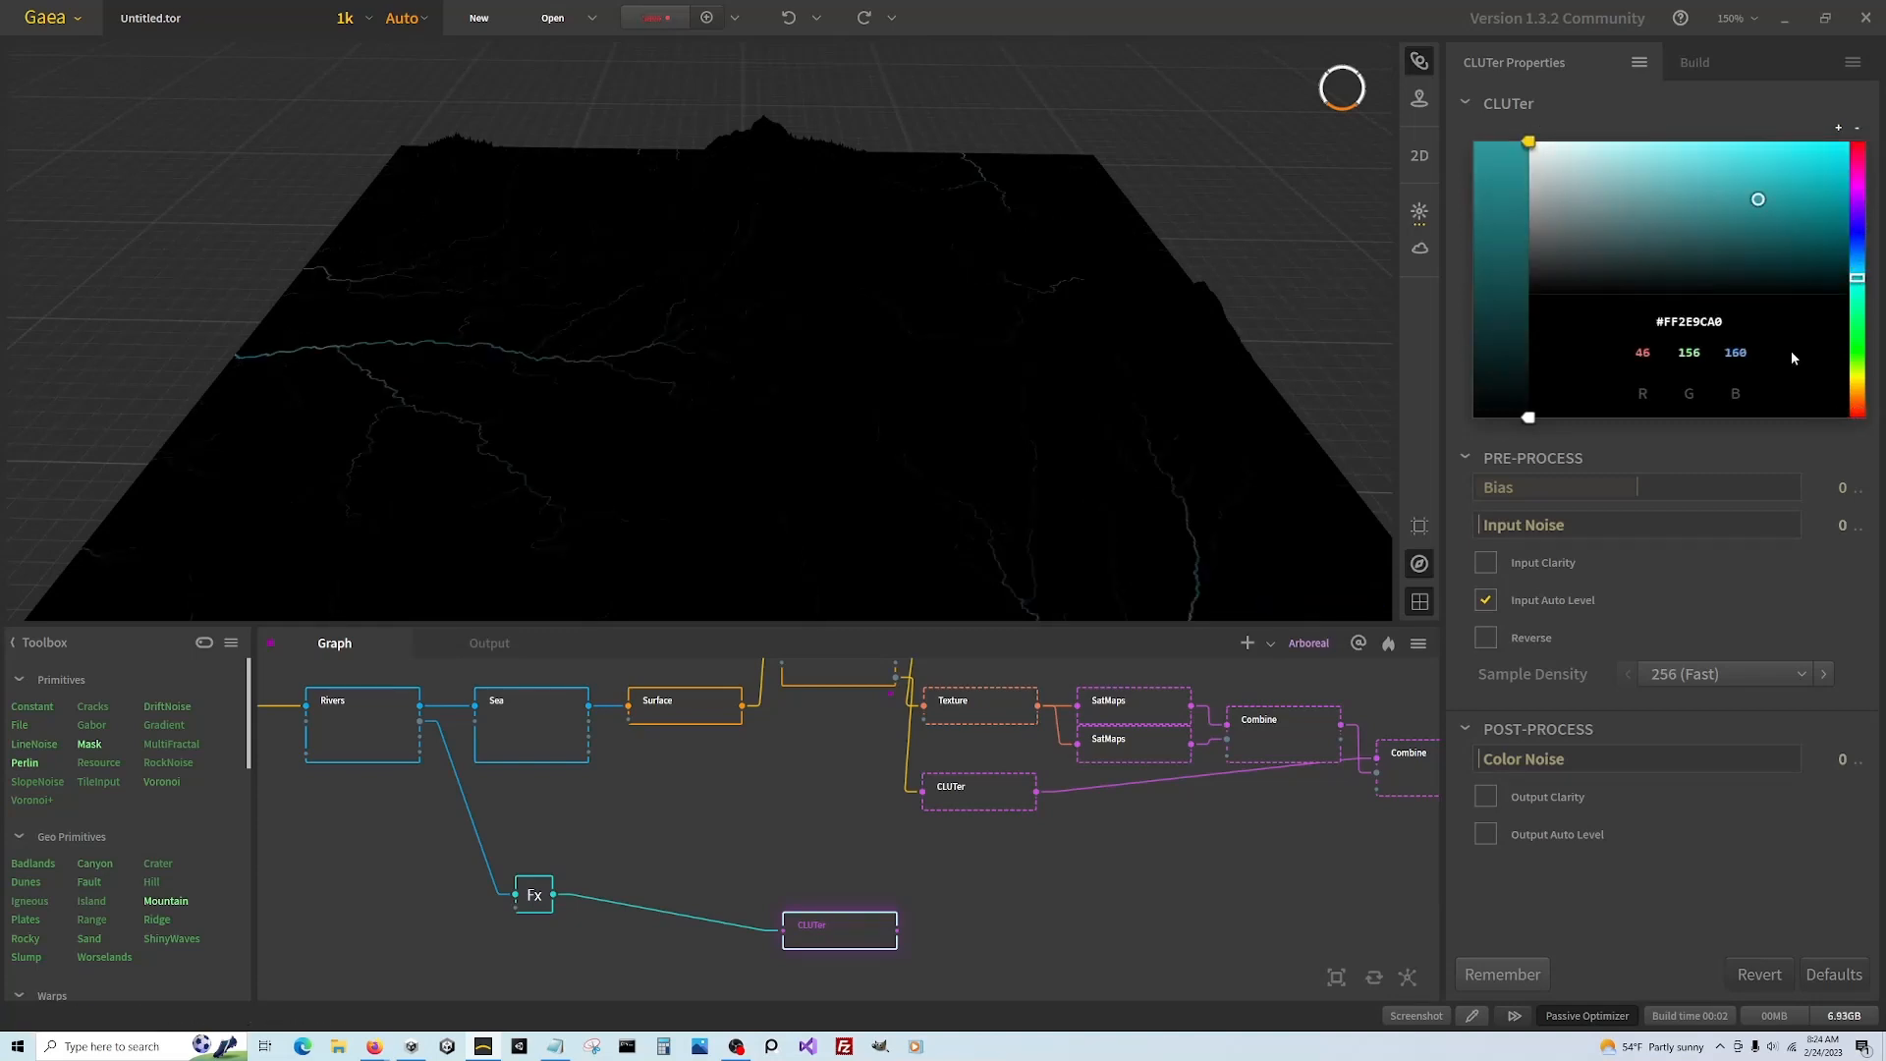
pyautogui.click(1793, 227)
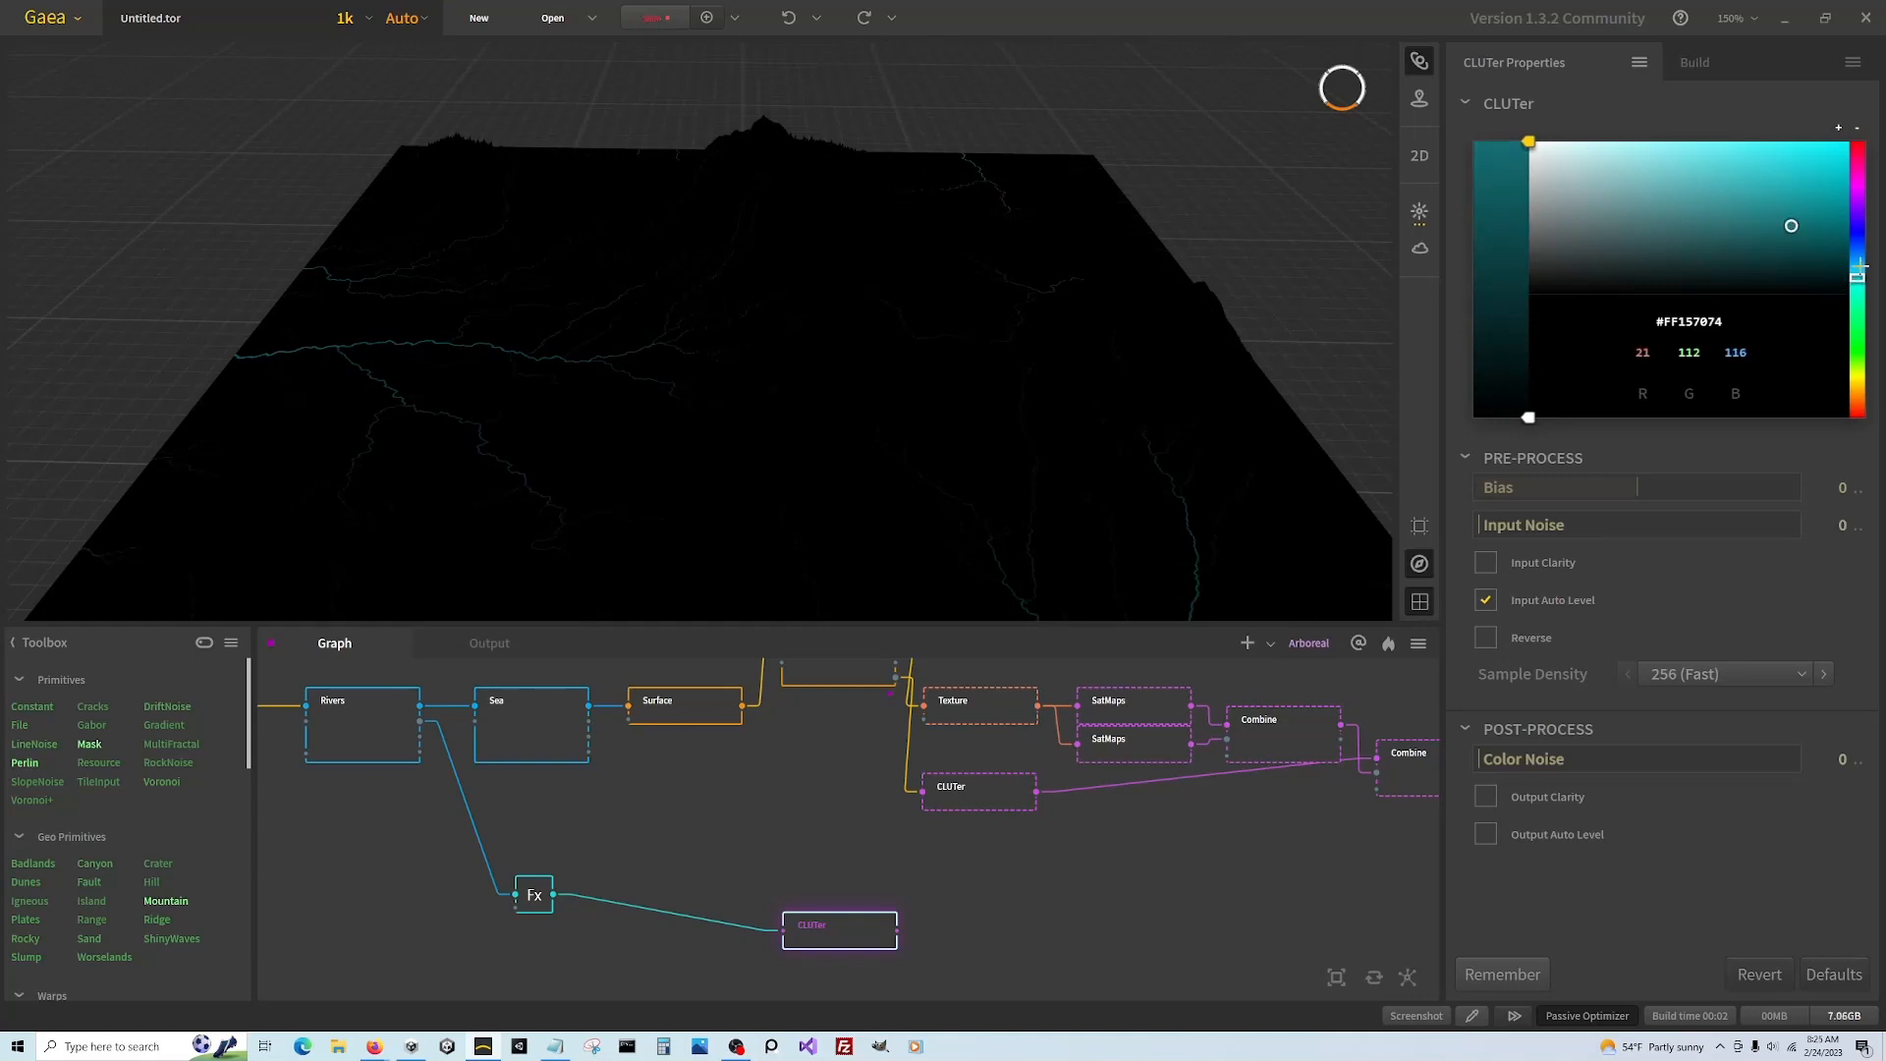
pyautogui.click(1857, 266)
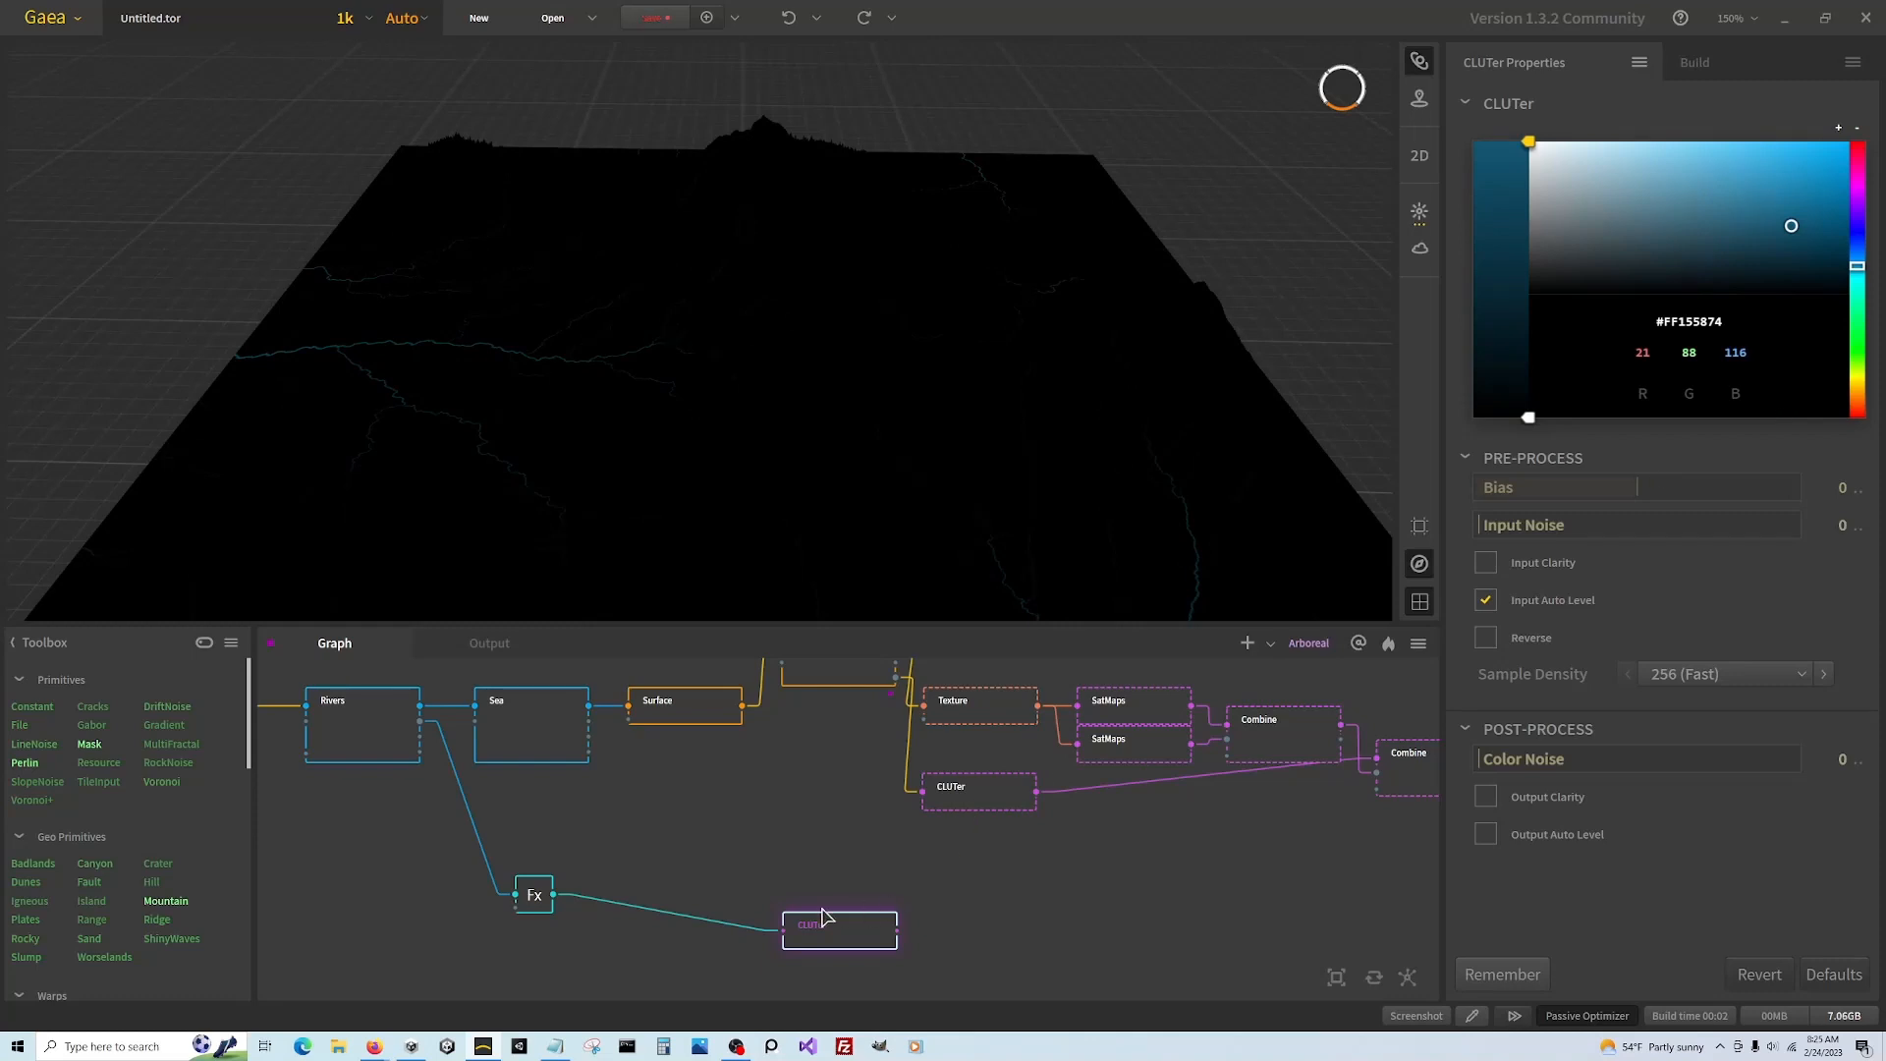
# Add an Fx node to the Sea node's second output and compare its mask with the water area of the Sea node
pyautogui.rightClick(743, 857)
pyautogui.write('fx')
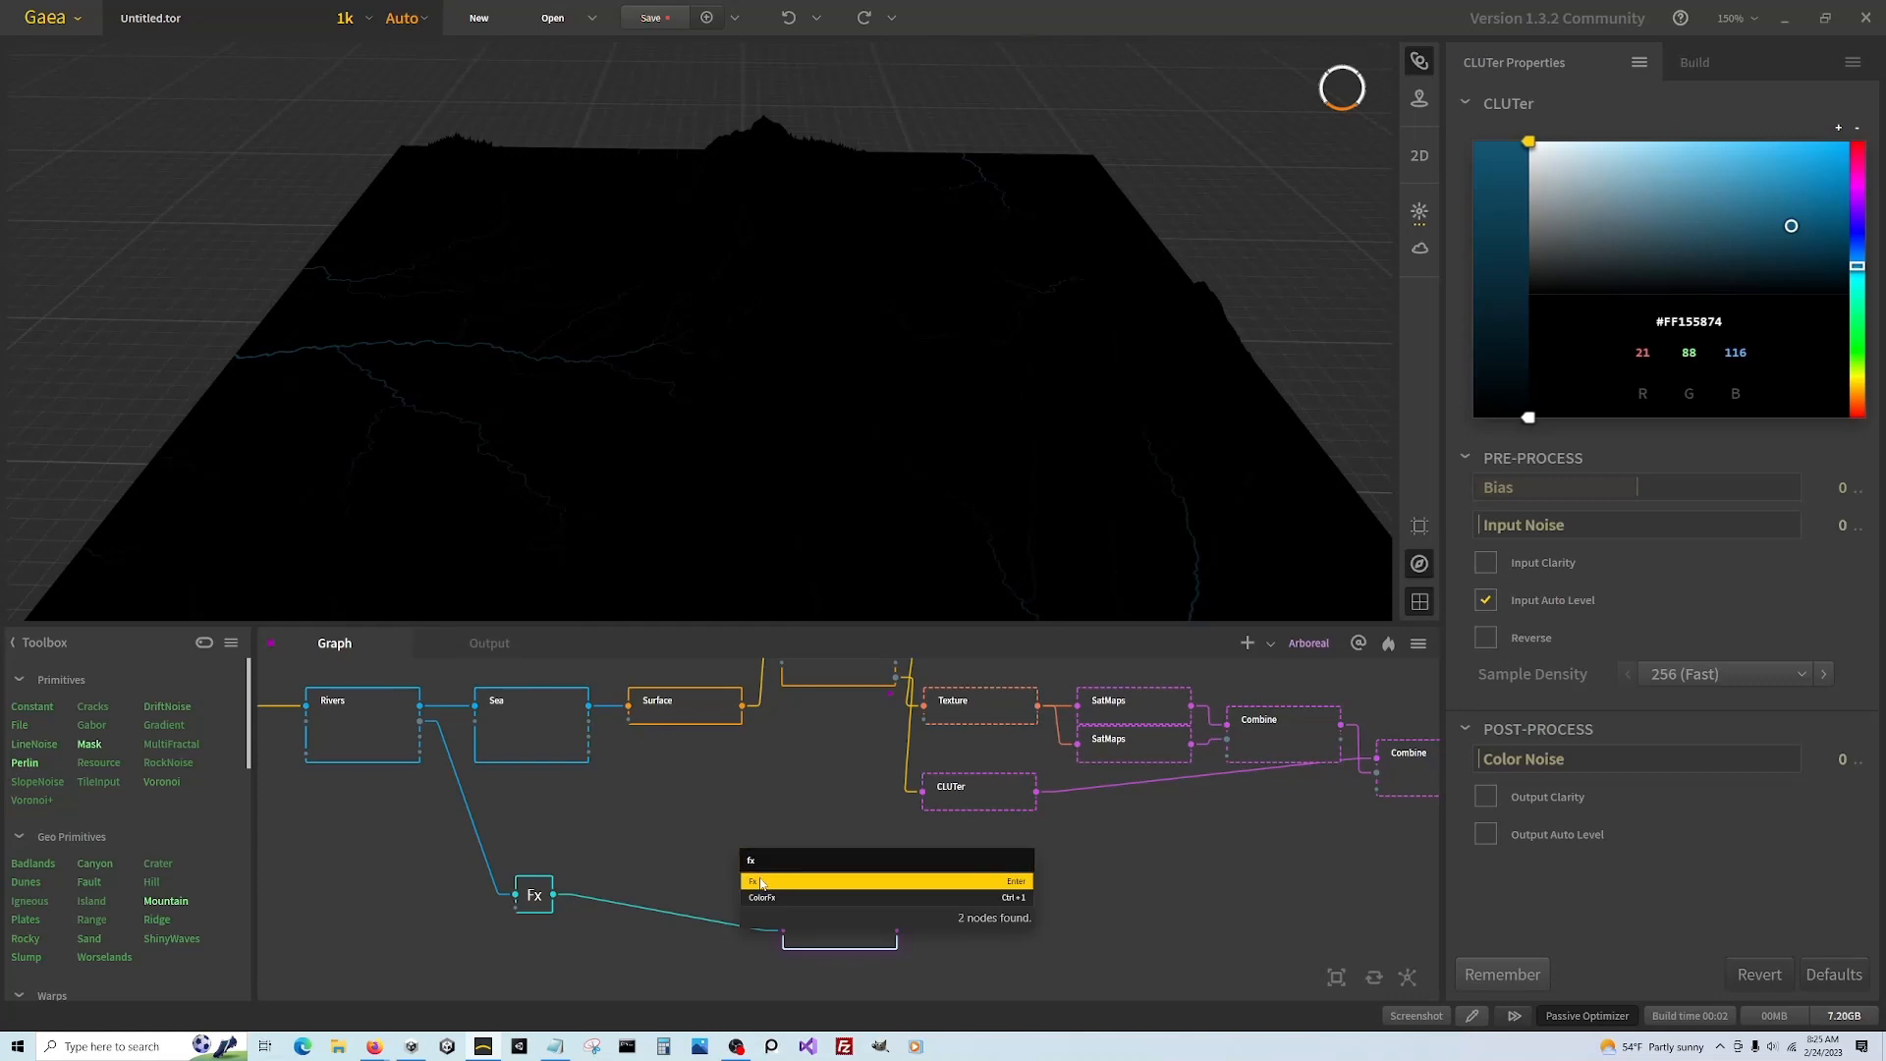
pyautogui.click(762, 882)
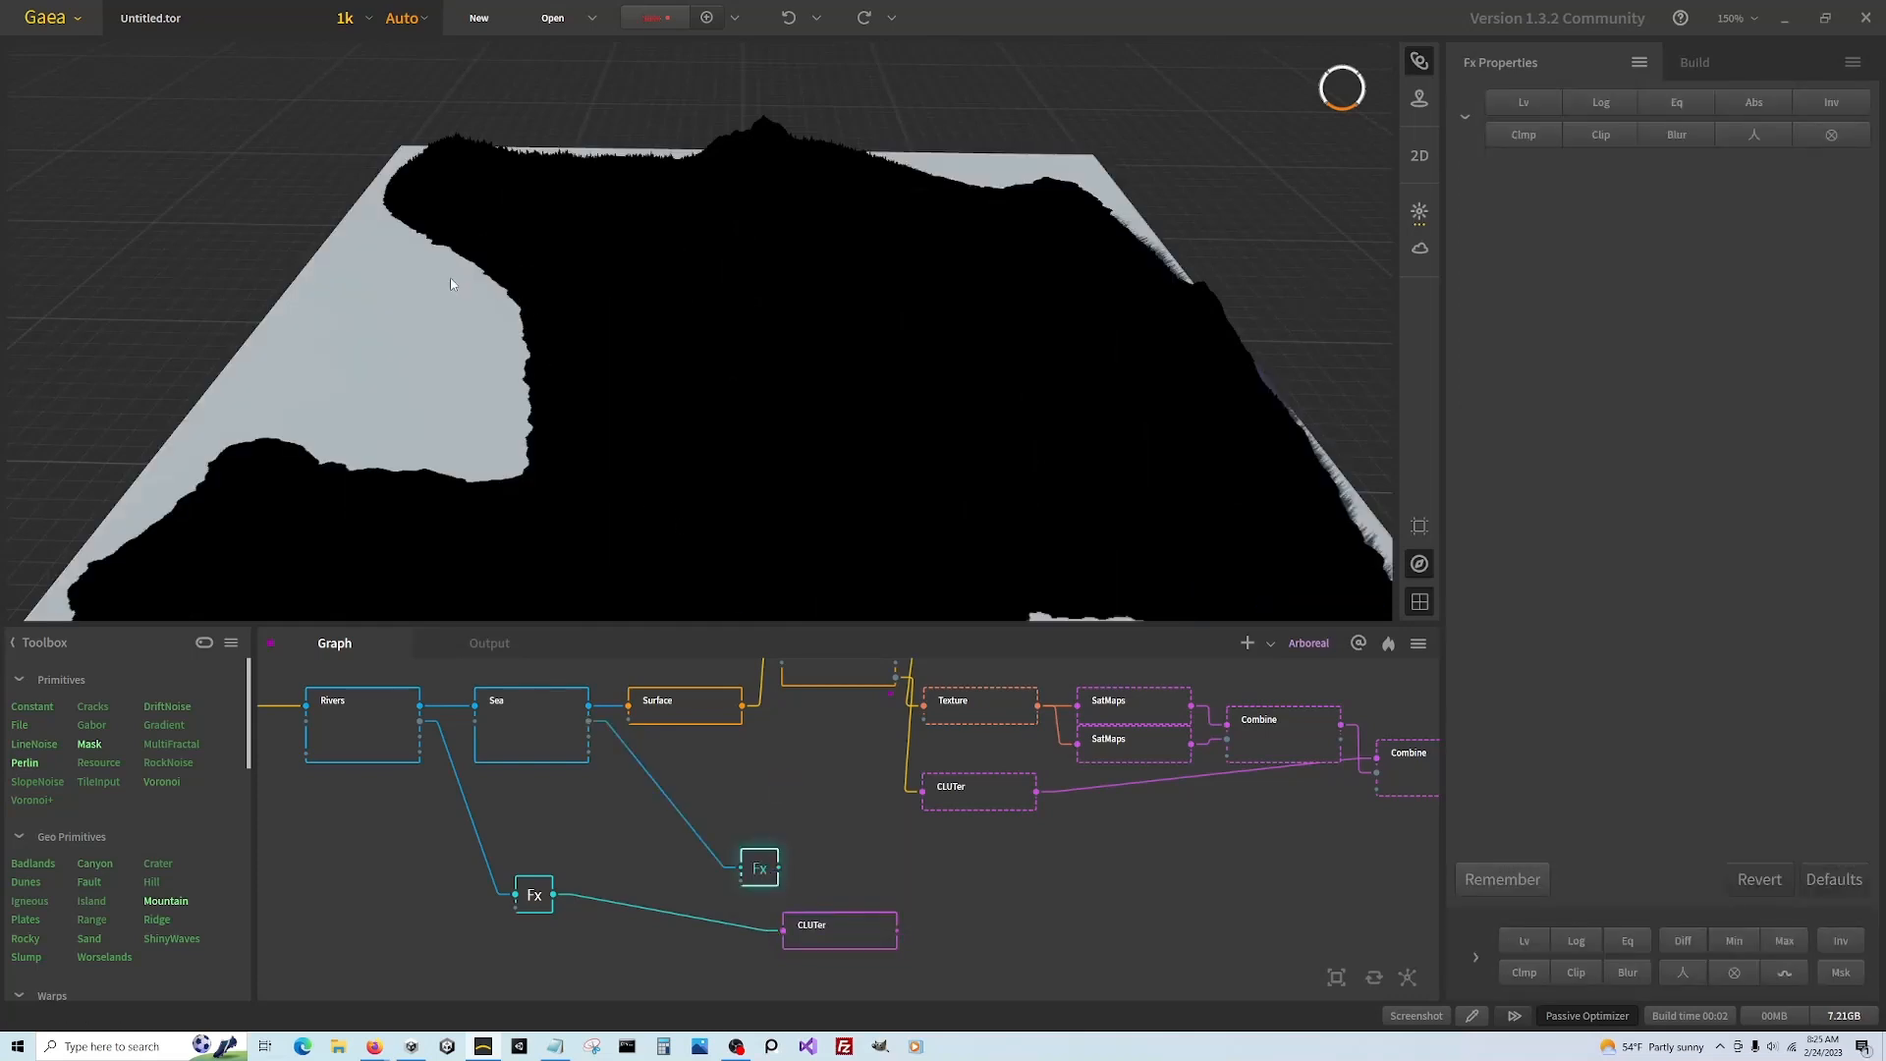
pyautogui.click(539, 733)
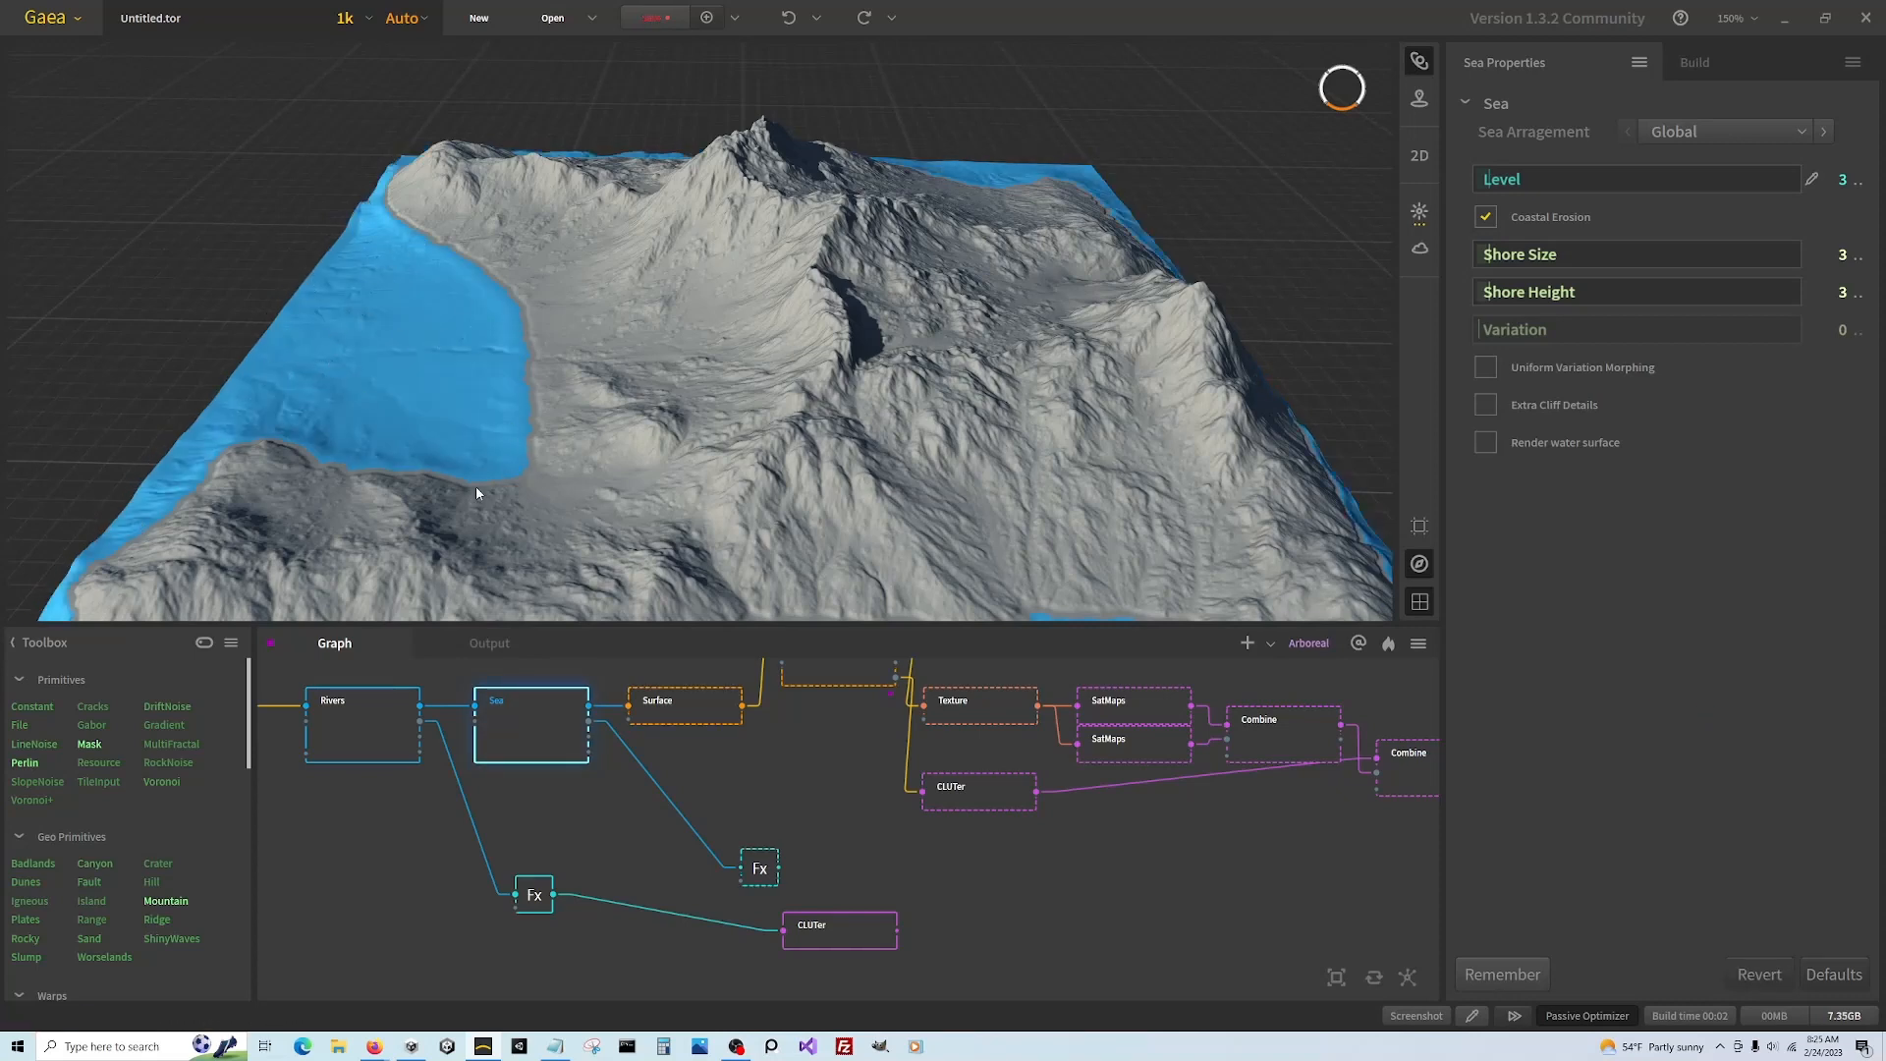
pyautogui.click(759, 869)
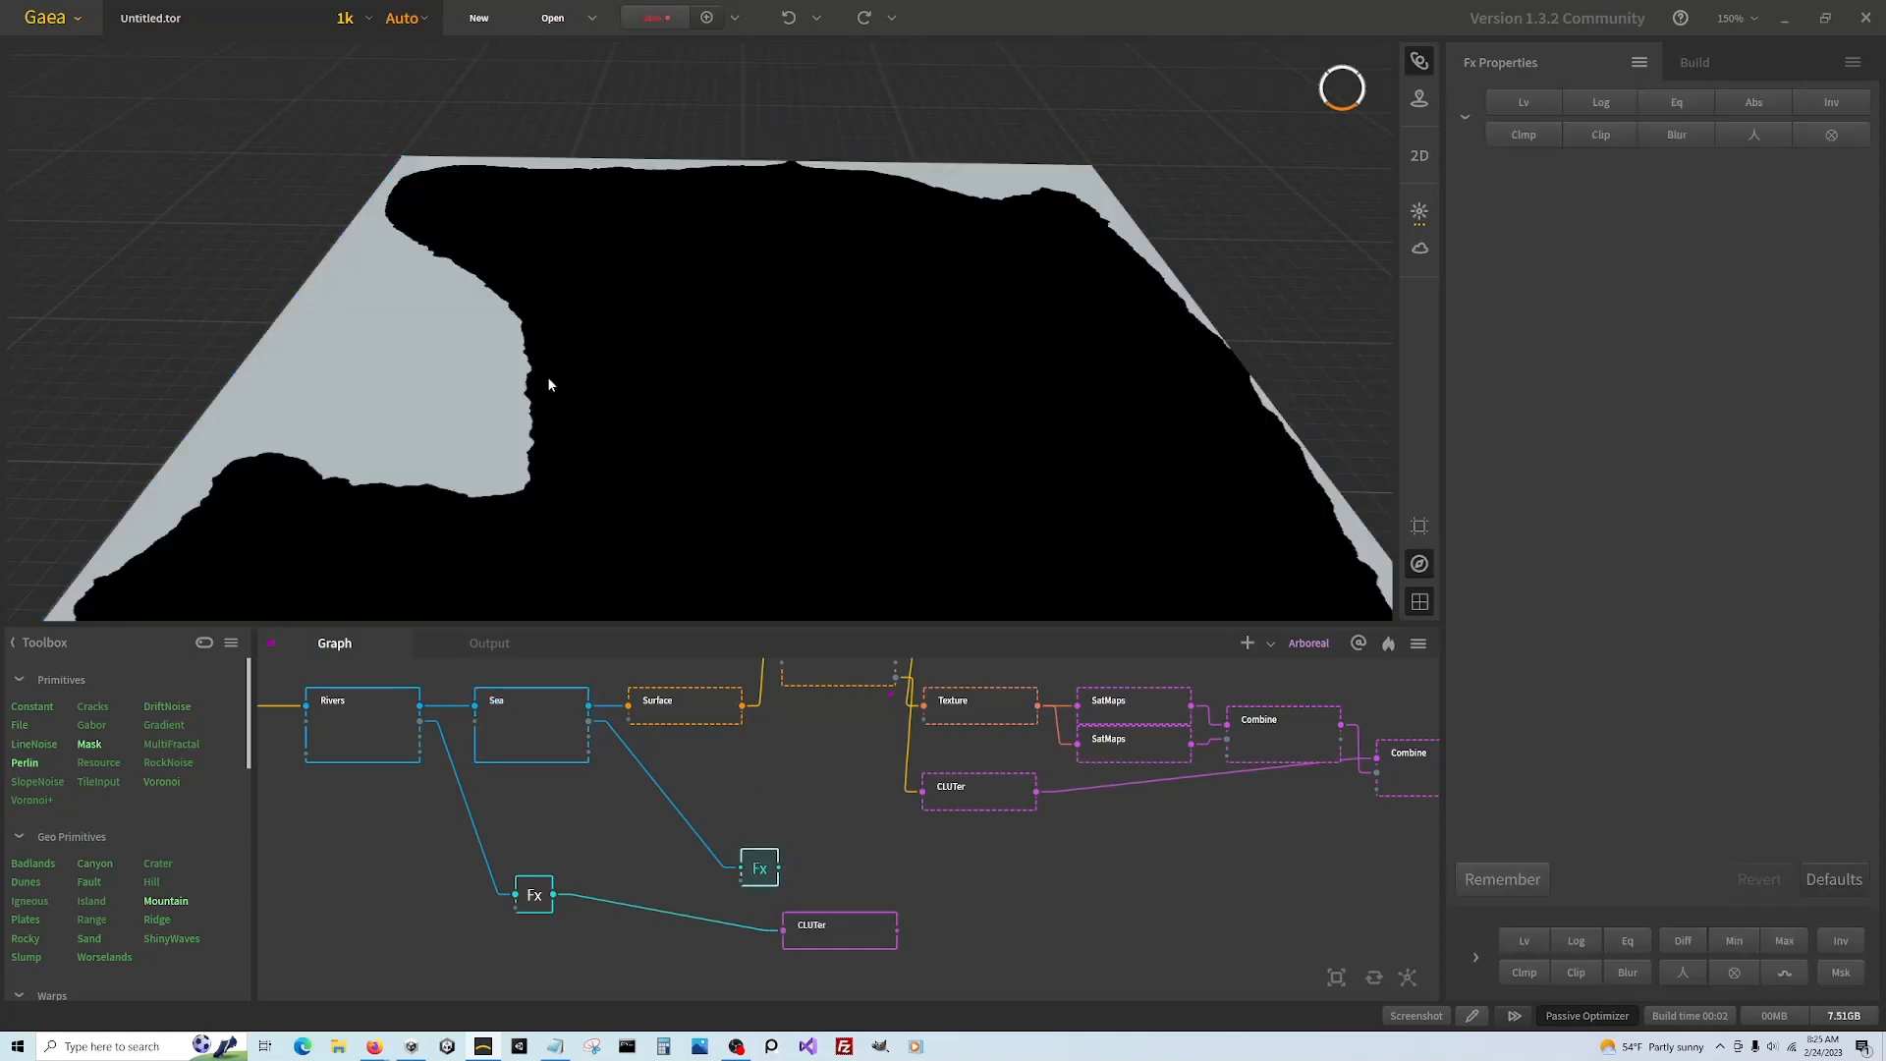
# Shift the sea Fx node up slightly and add another Fx node to the Sea node's Depth output
pyautogui.moveTo(757, 865); pyautogui.dragTo(759, 852)
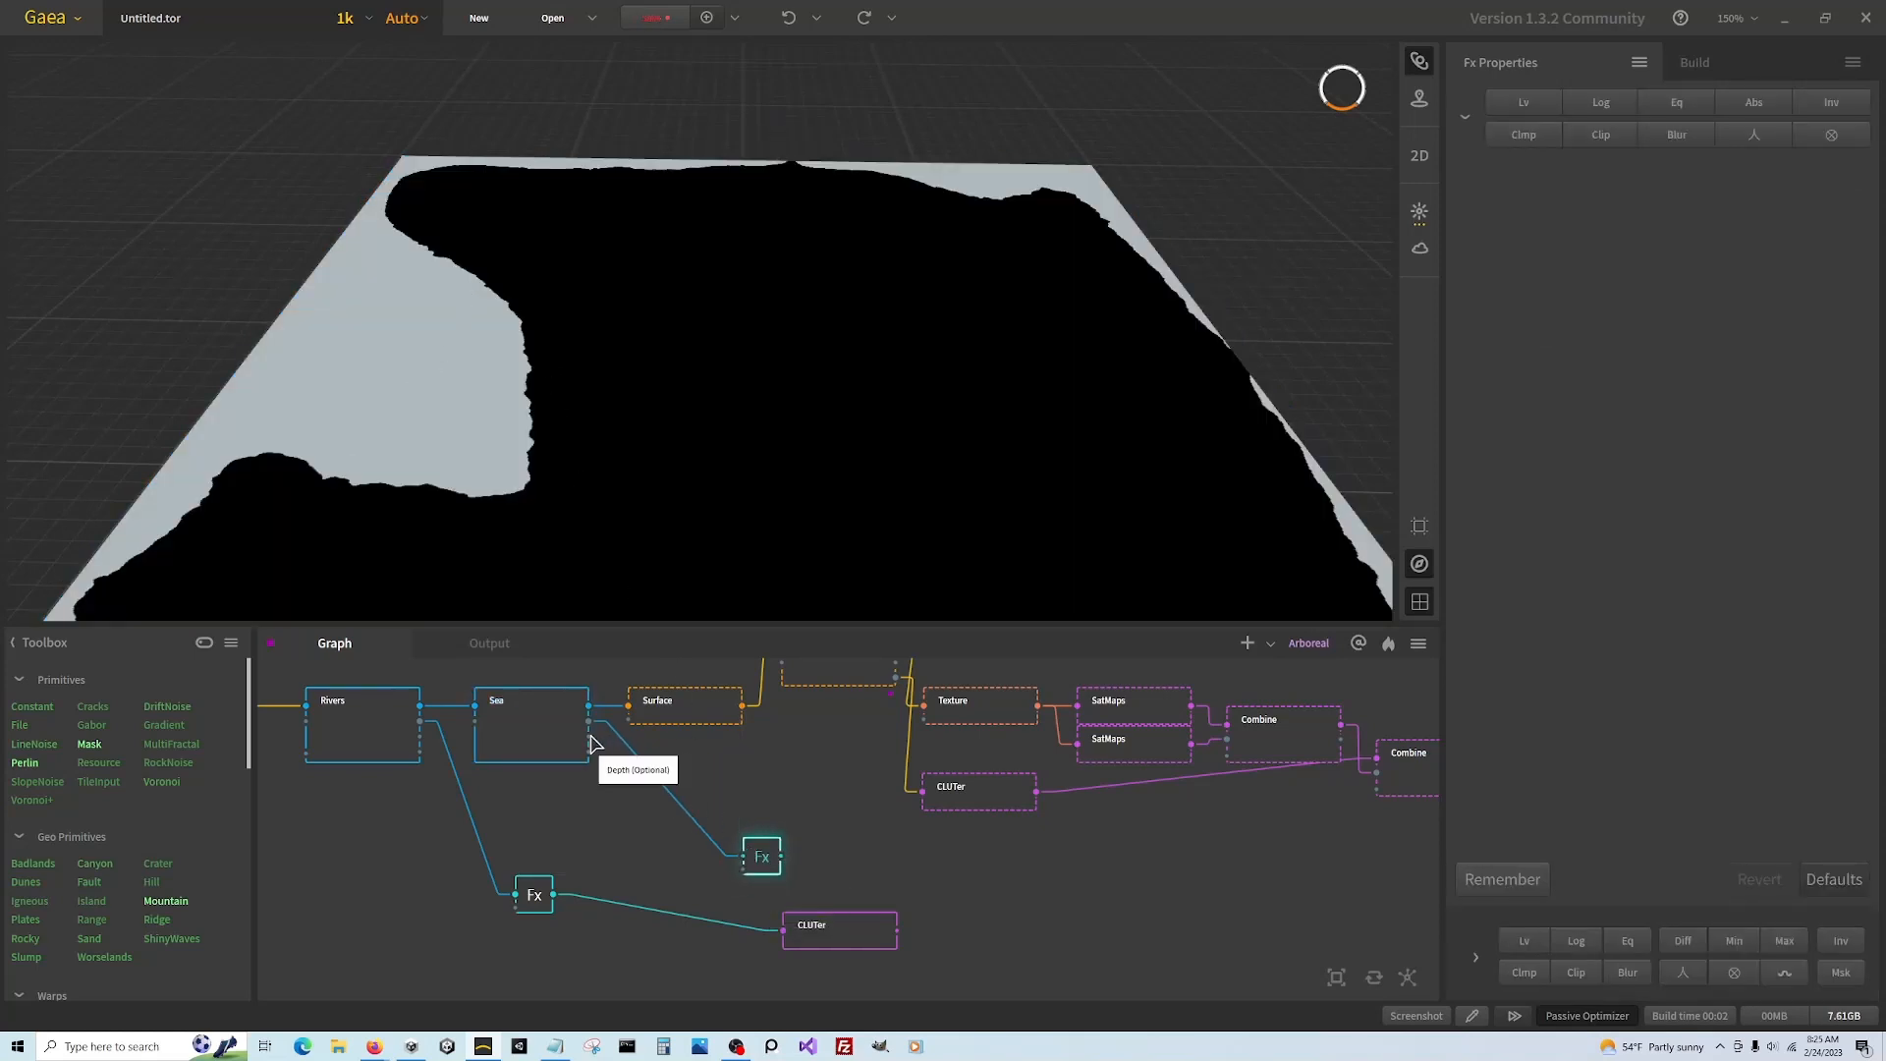
pyautogui.moveTo(593, 744); pyautogui.dragTo(733, 907)
pyautogui.press('Escape')
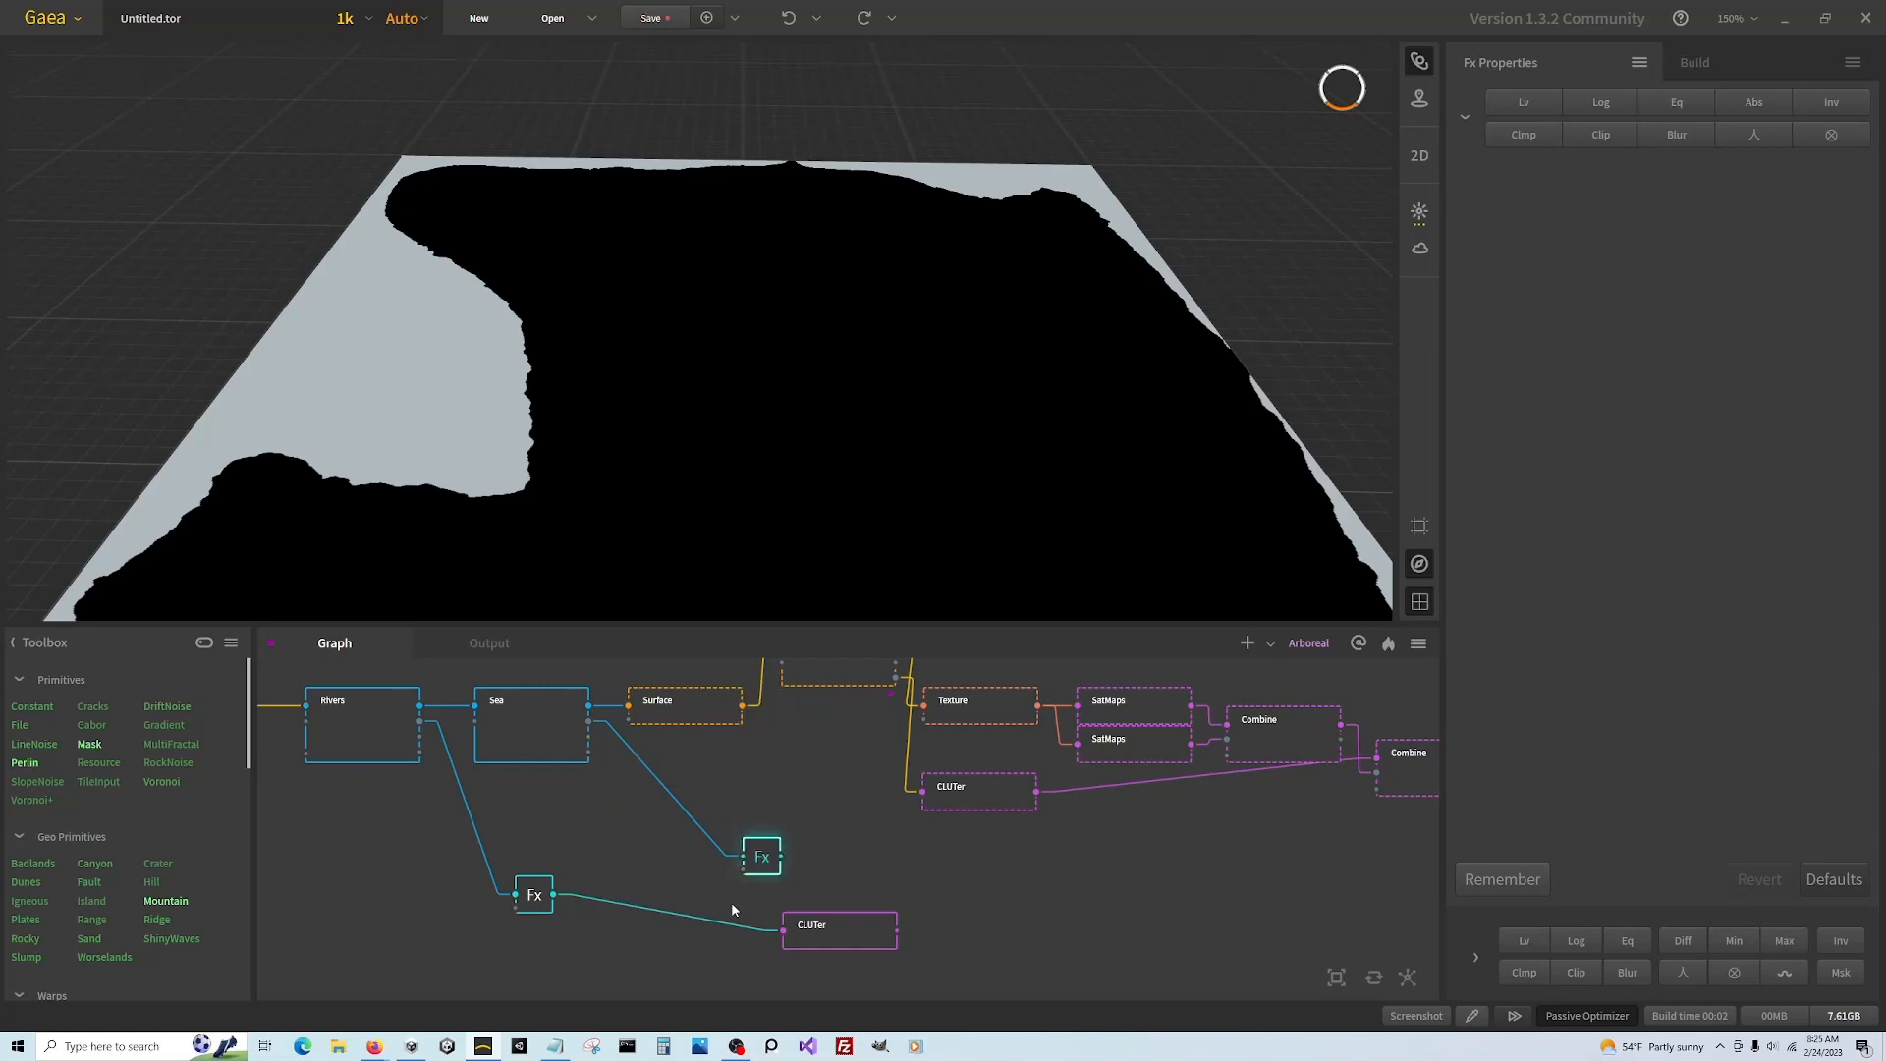
pyautogui.write('fx')
pyautogui.press('Return')
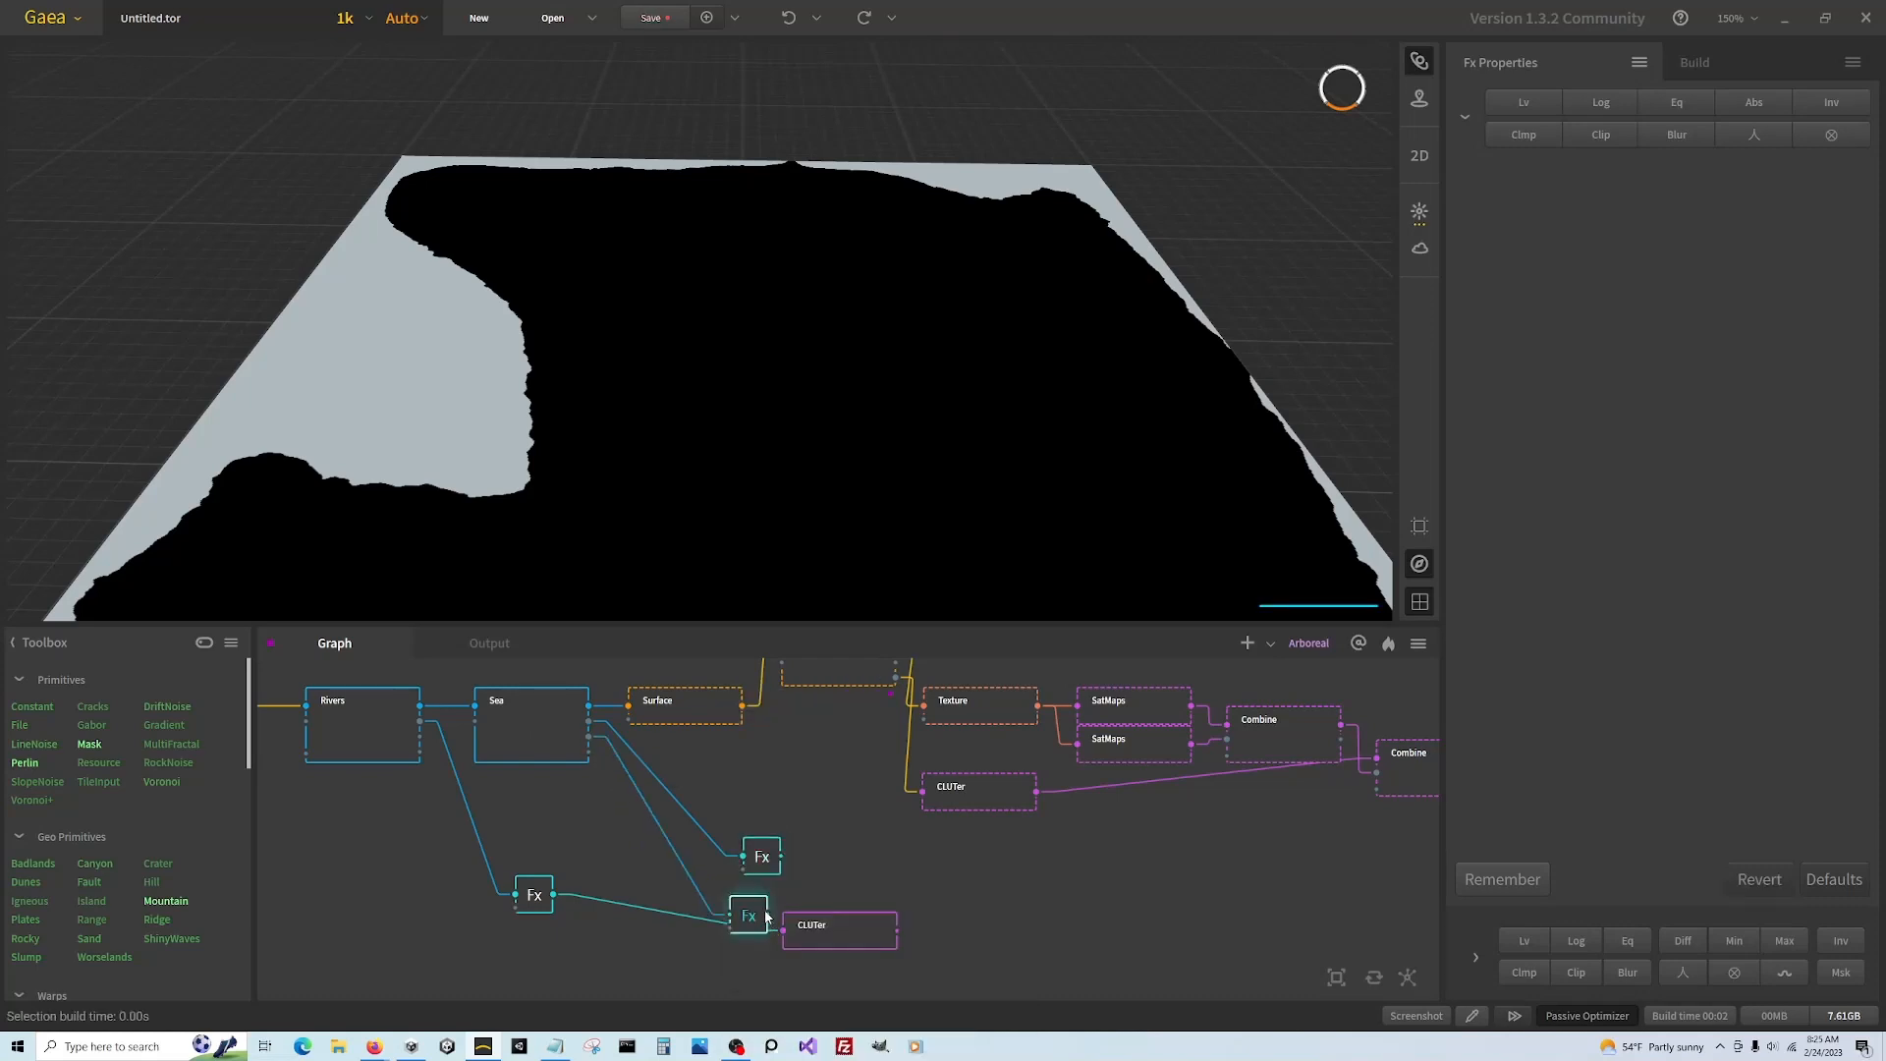
# Move the river CLUTer node below the sea Fx nodes and turn on Lv for the sea depth Fx node
pyautogui.moveTo(766, 917)
pyautogui.mouseDown()
pyautogui.moveTo(770, 861)
pyautogui.moveTo(776, 940)
pyautogui.mouseUp()
pyautogui.scroll(-2, 889, 761)
pyautogui.scroll(2, 871, 925)
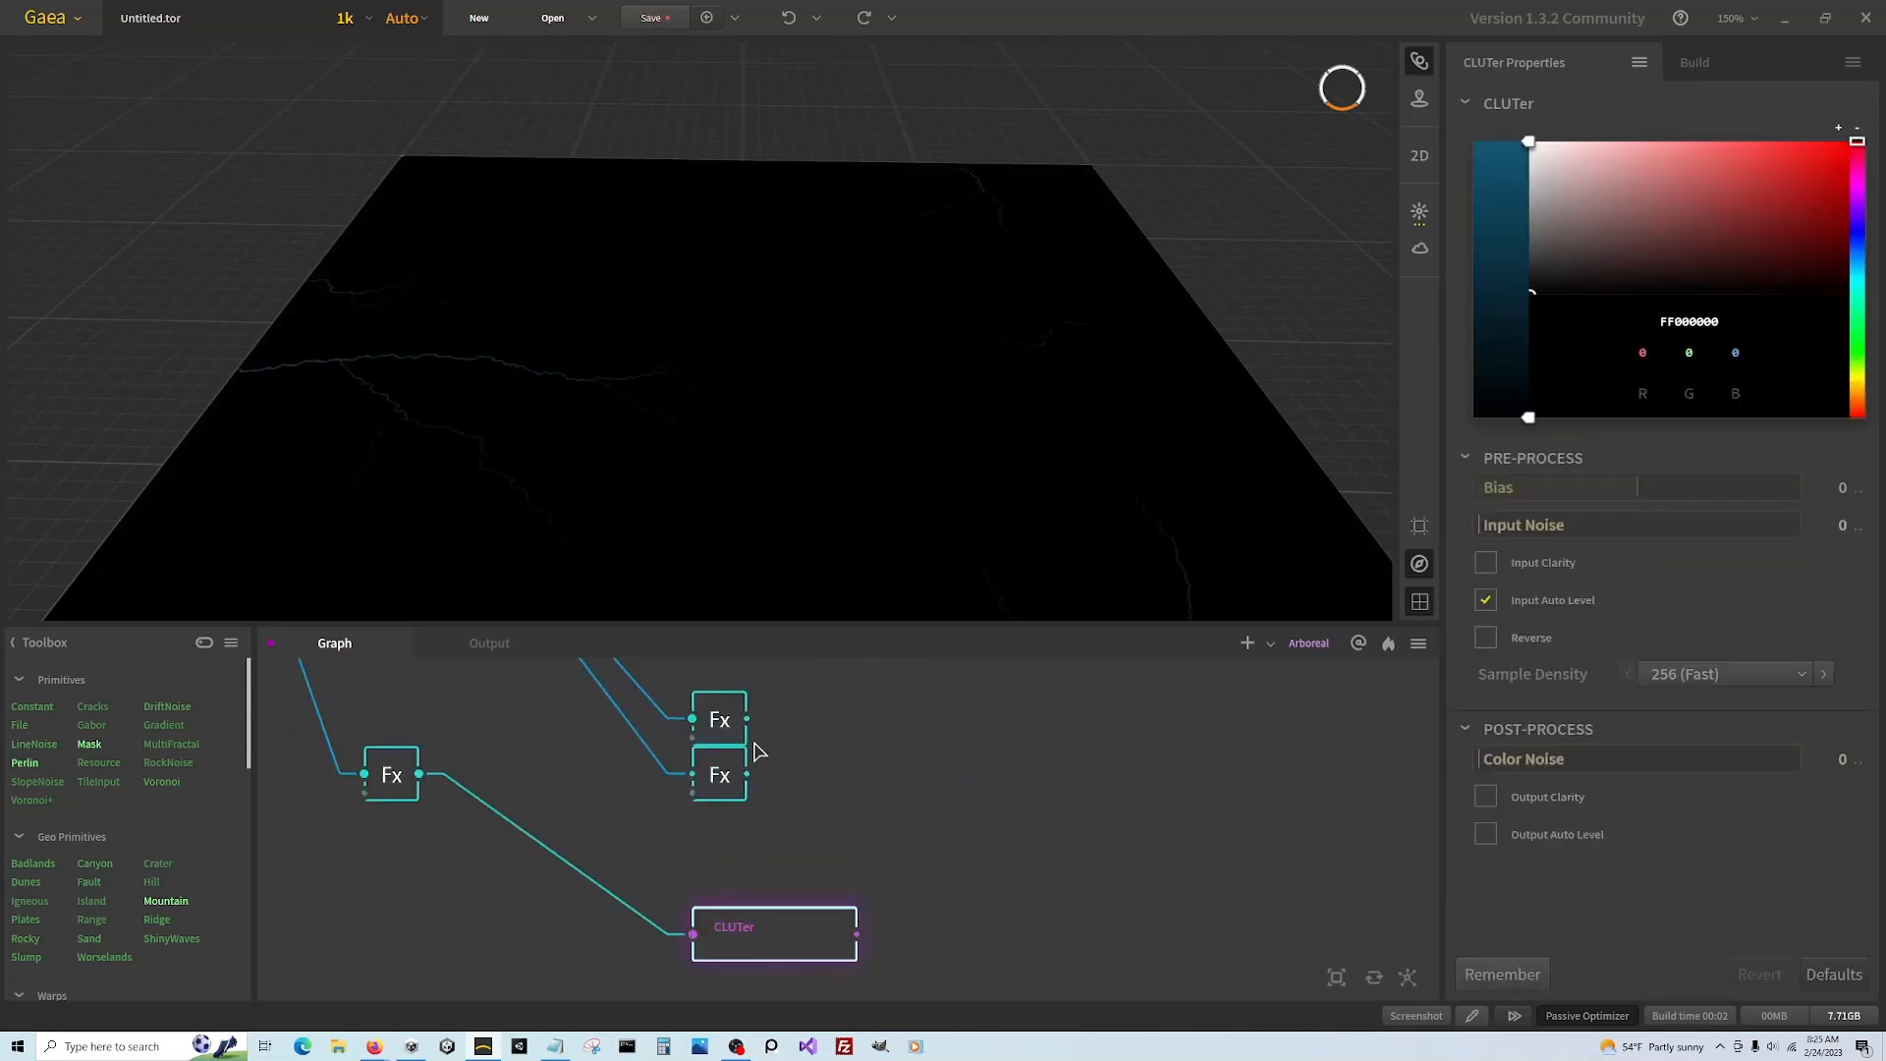
pyautogui.click(732, 729)
pyautogui.click(720, 775)
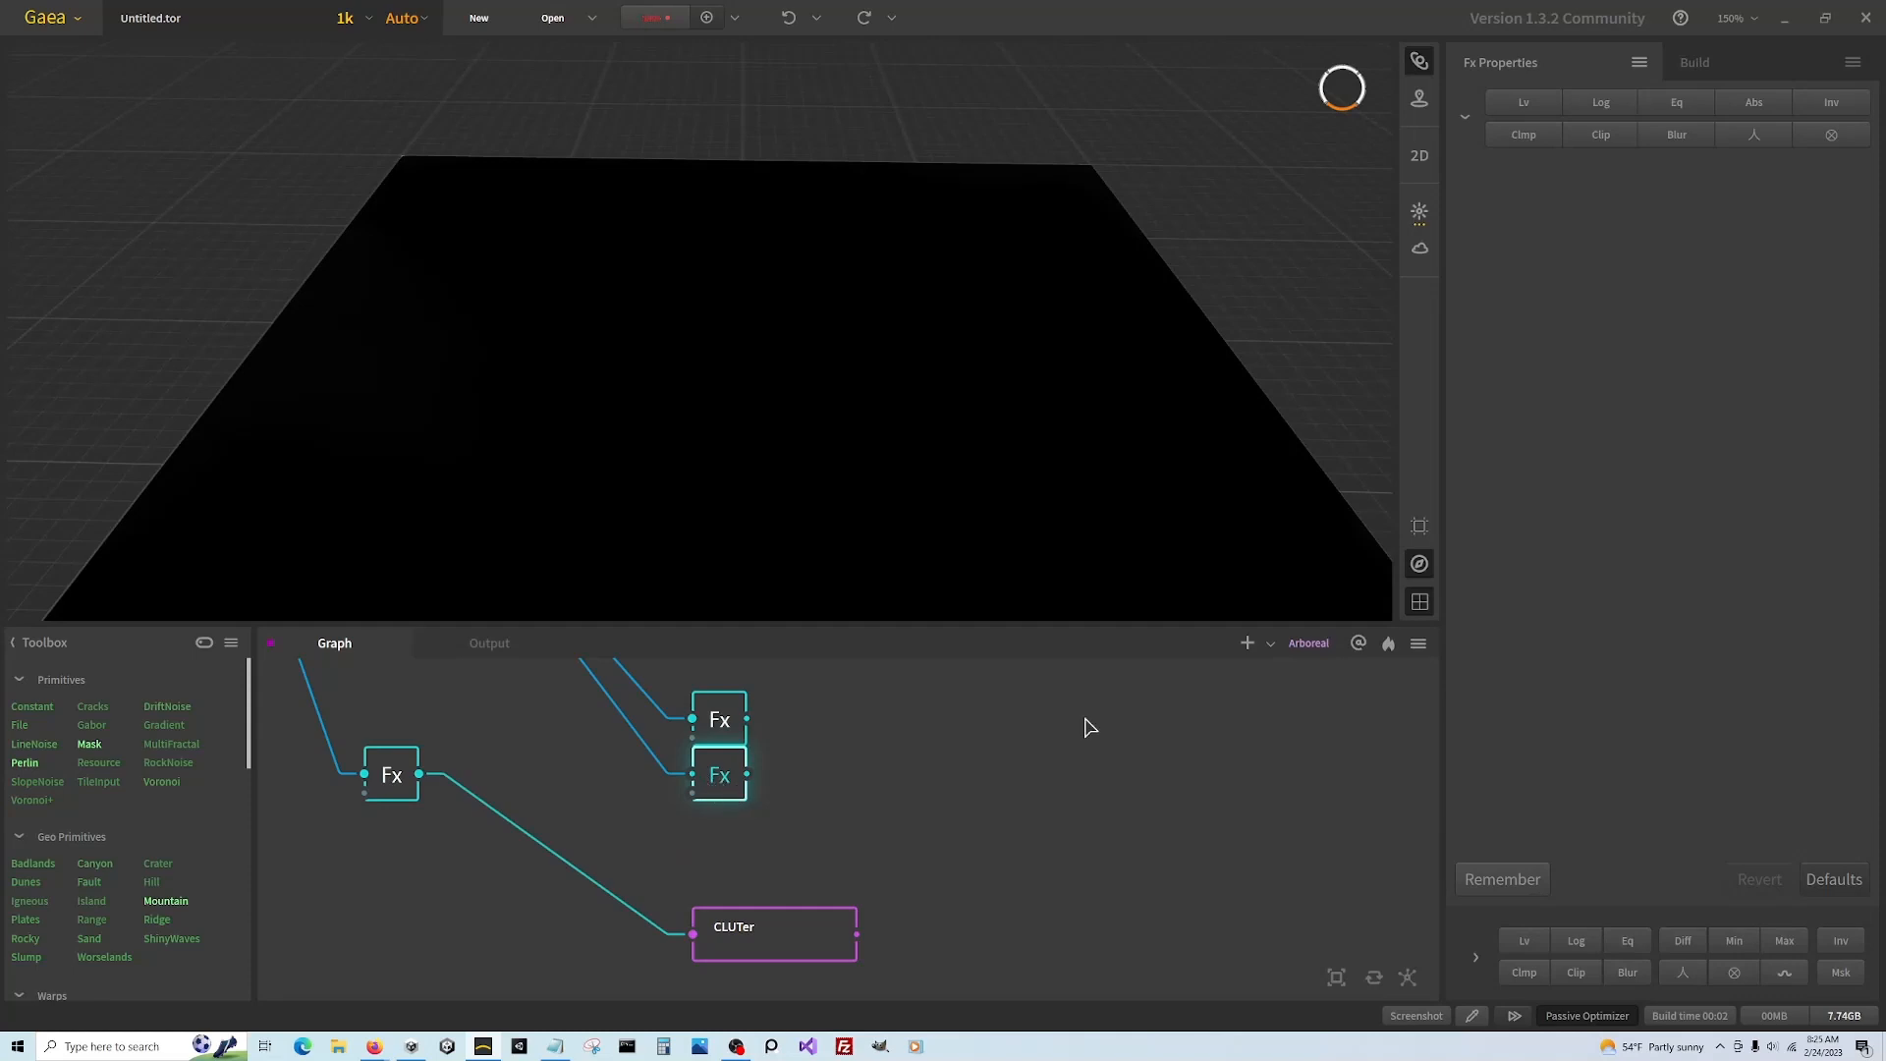
pyautogui.click(1524, 106)
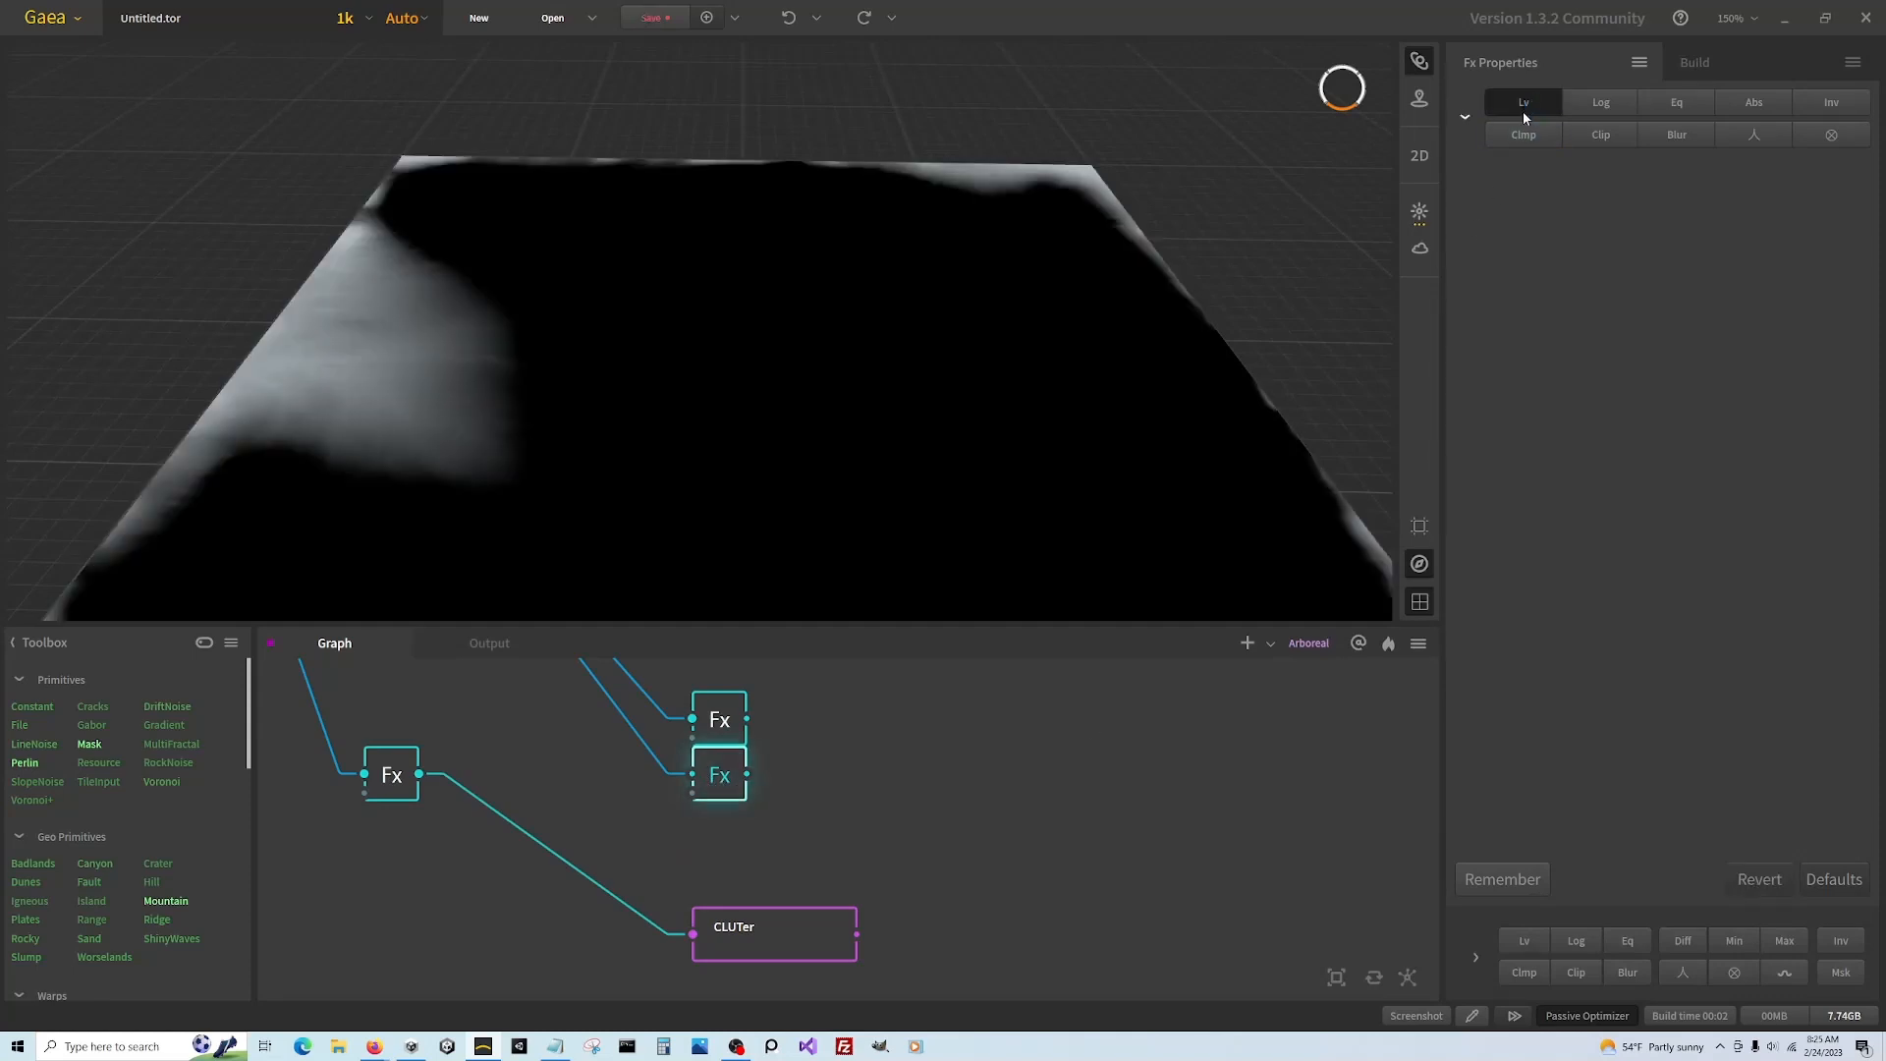
# Join the two sea Fx nodes in a new Combine node set to Subtract with ratio 100, and compare its mask with the depth mask
pyautogui.scroll(-3, 465, 788)
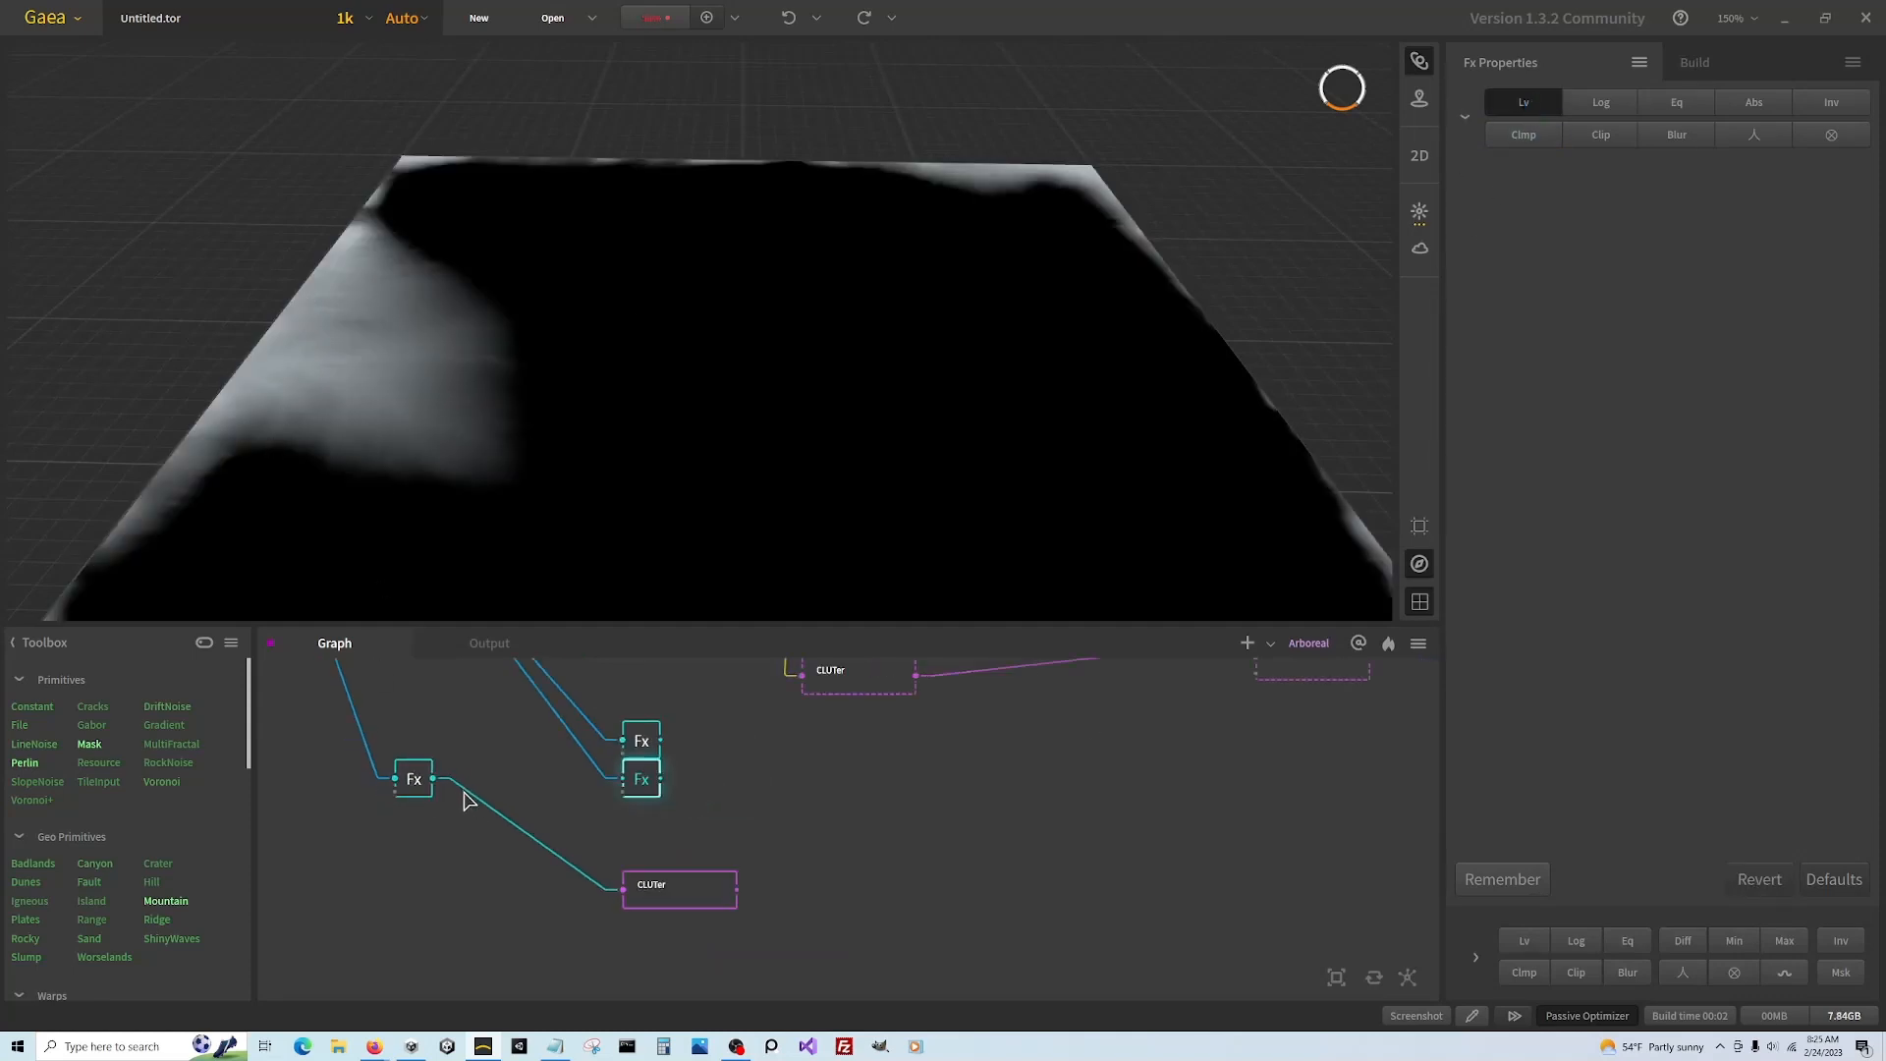
pyautogui.click(613, 750)
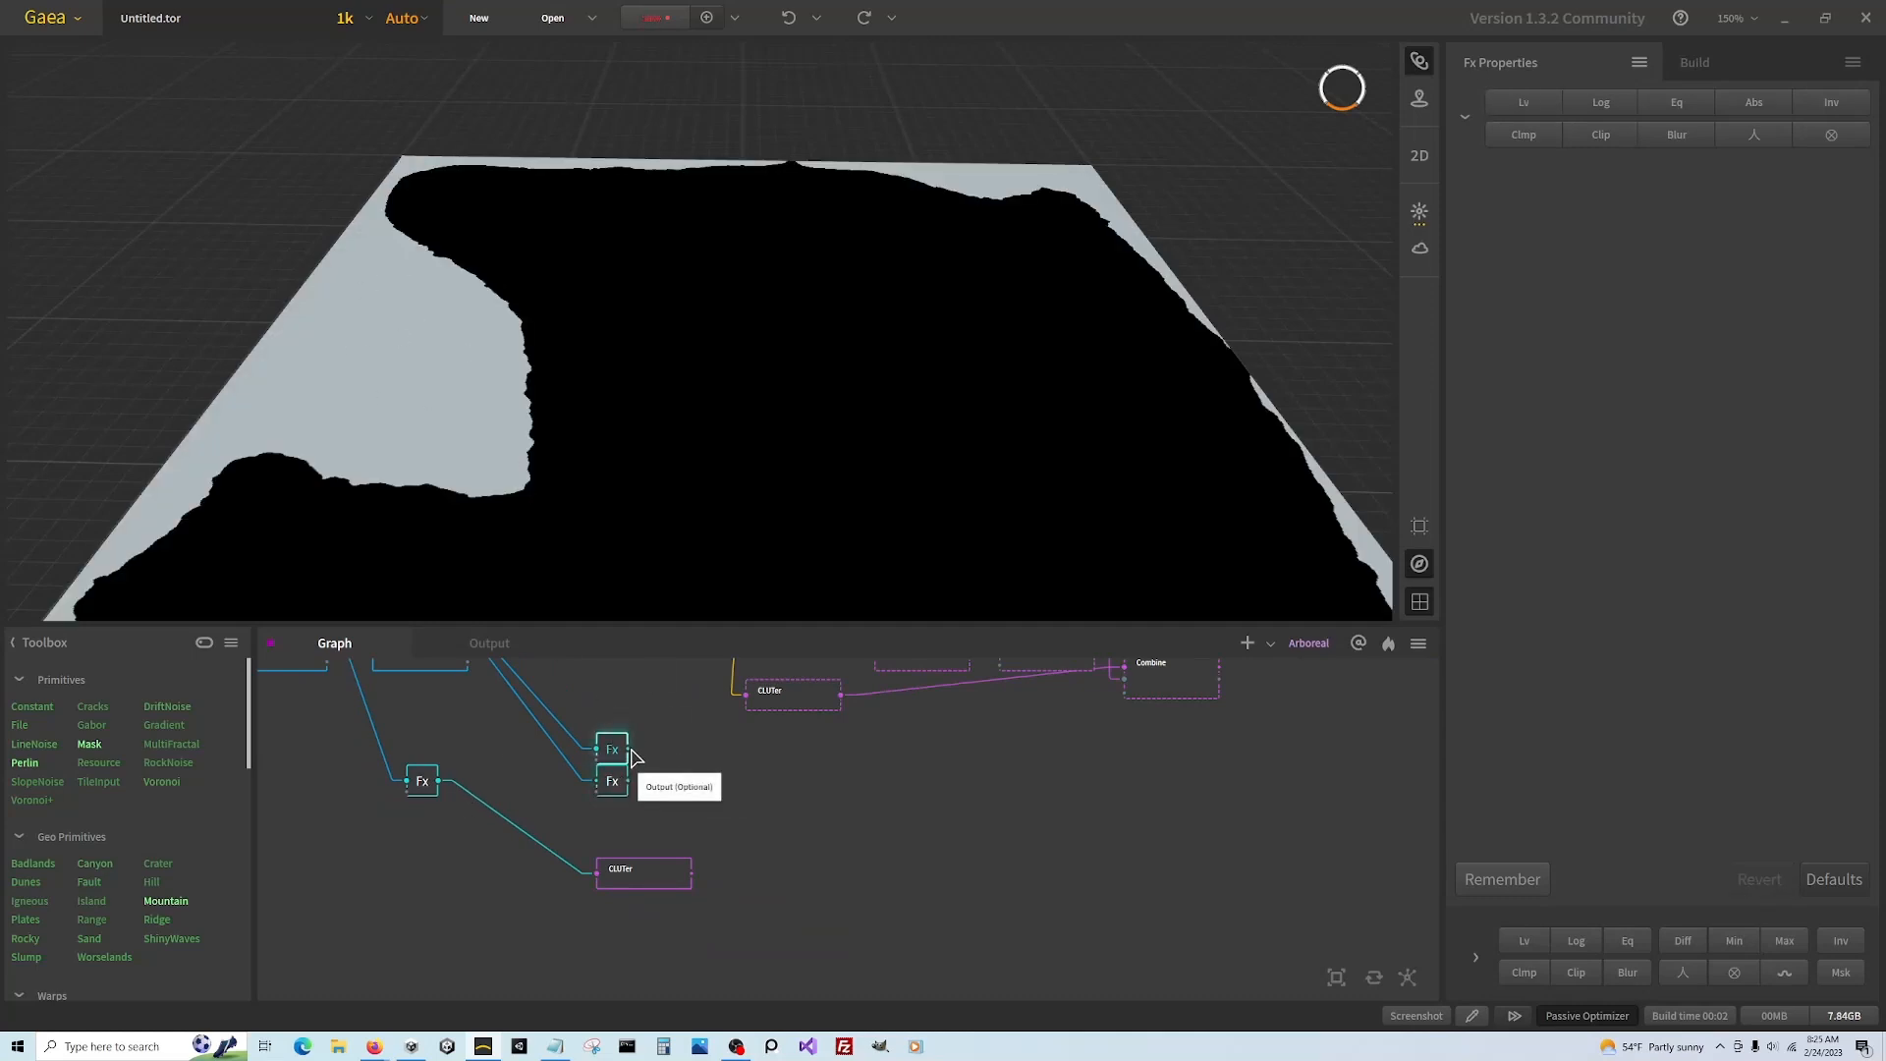
pyautogui.moveTo(628, 750); pyautogui.dragTo(629, 782)
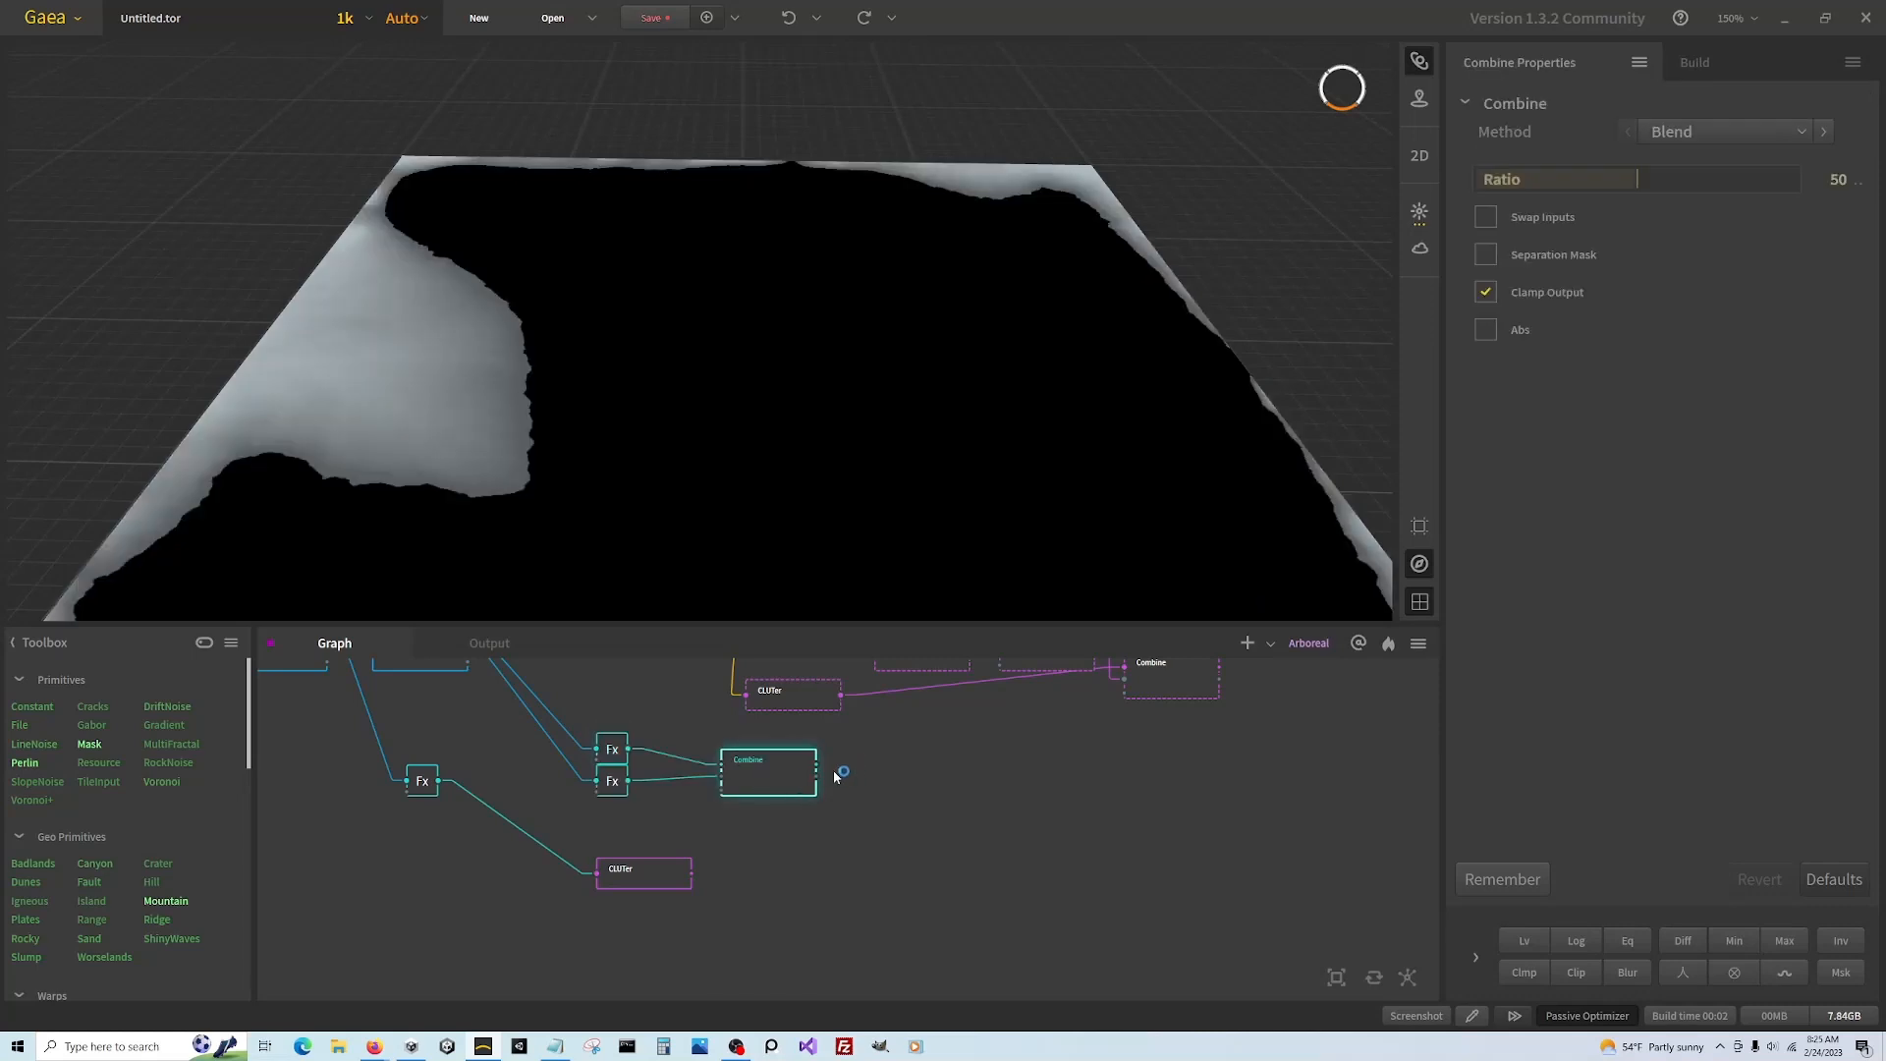
pyautogui.click(1723, 132)
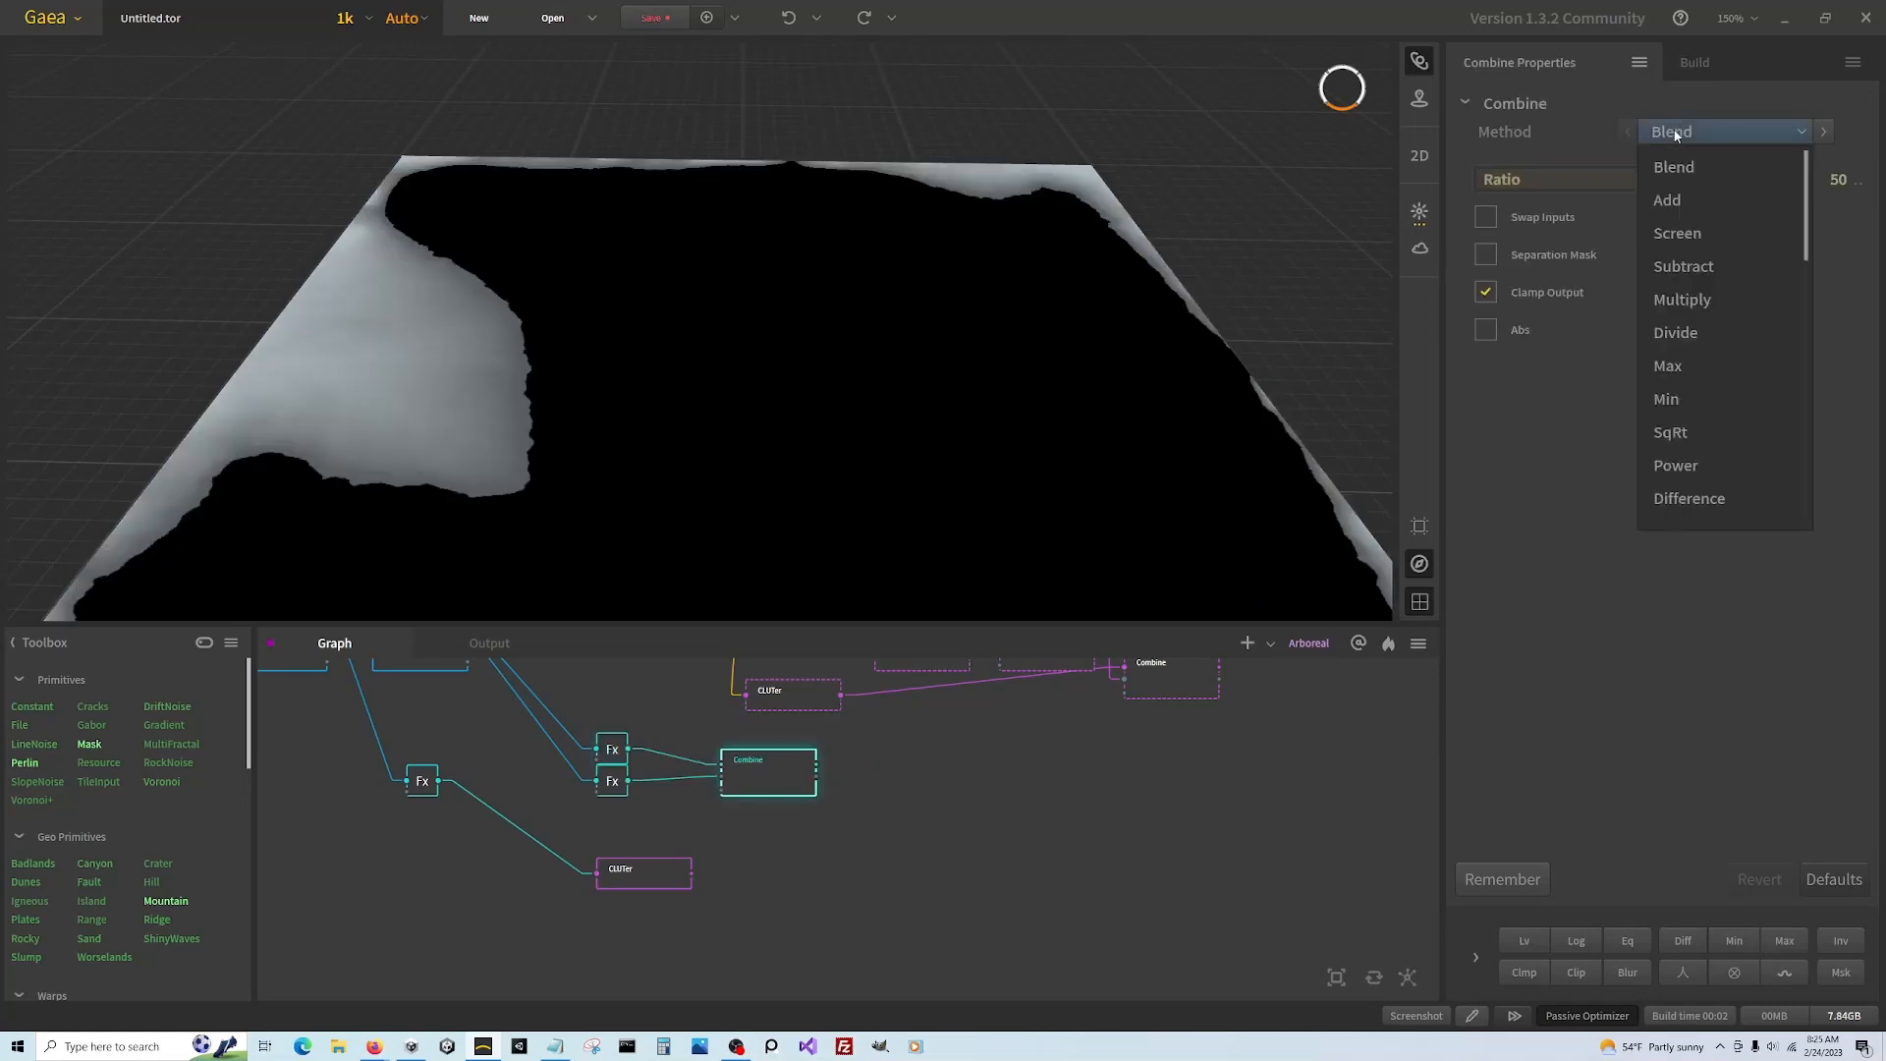
pyautogui.click(1684, 263)
pyautogui.moveTo(1776, 187); pyautogui.dragTo(1852, 179)
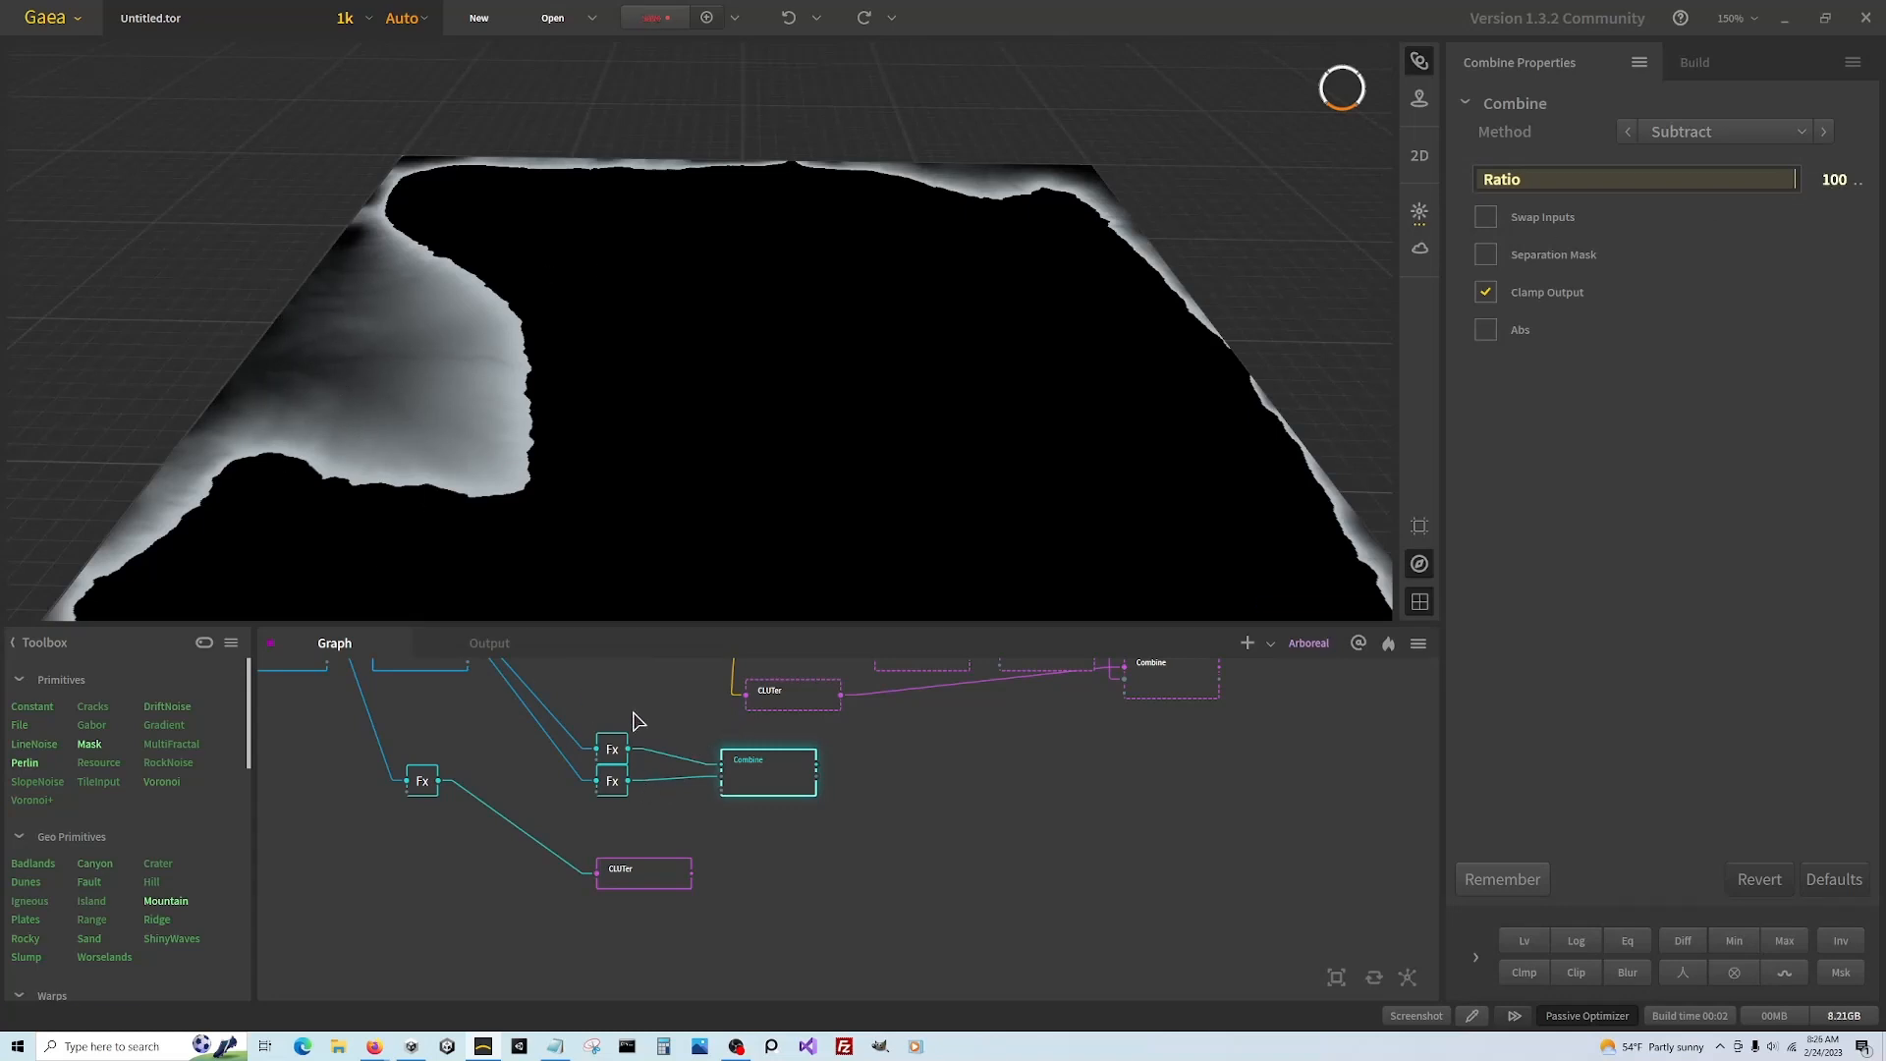
pyautogui.click(612, 781)
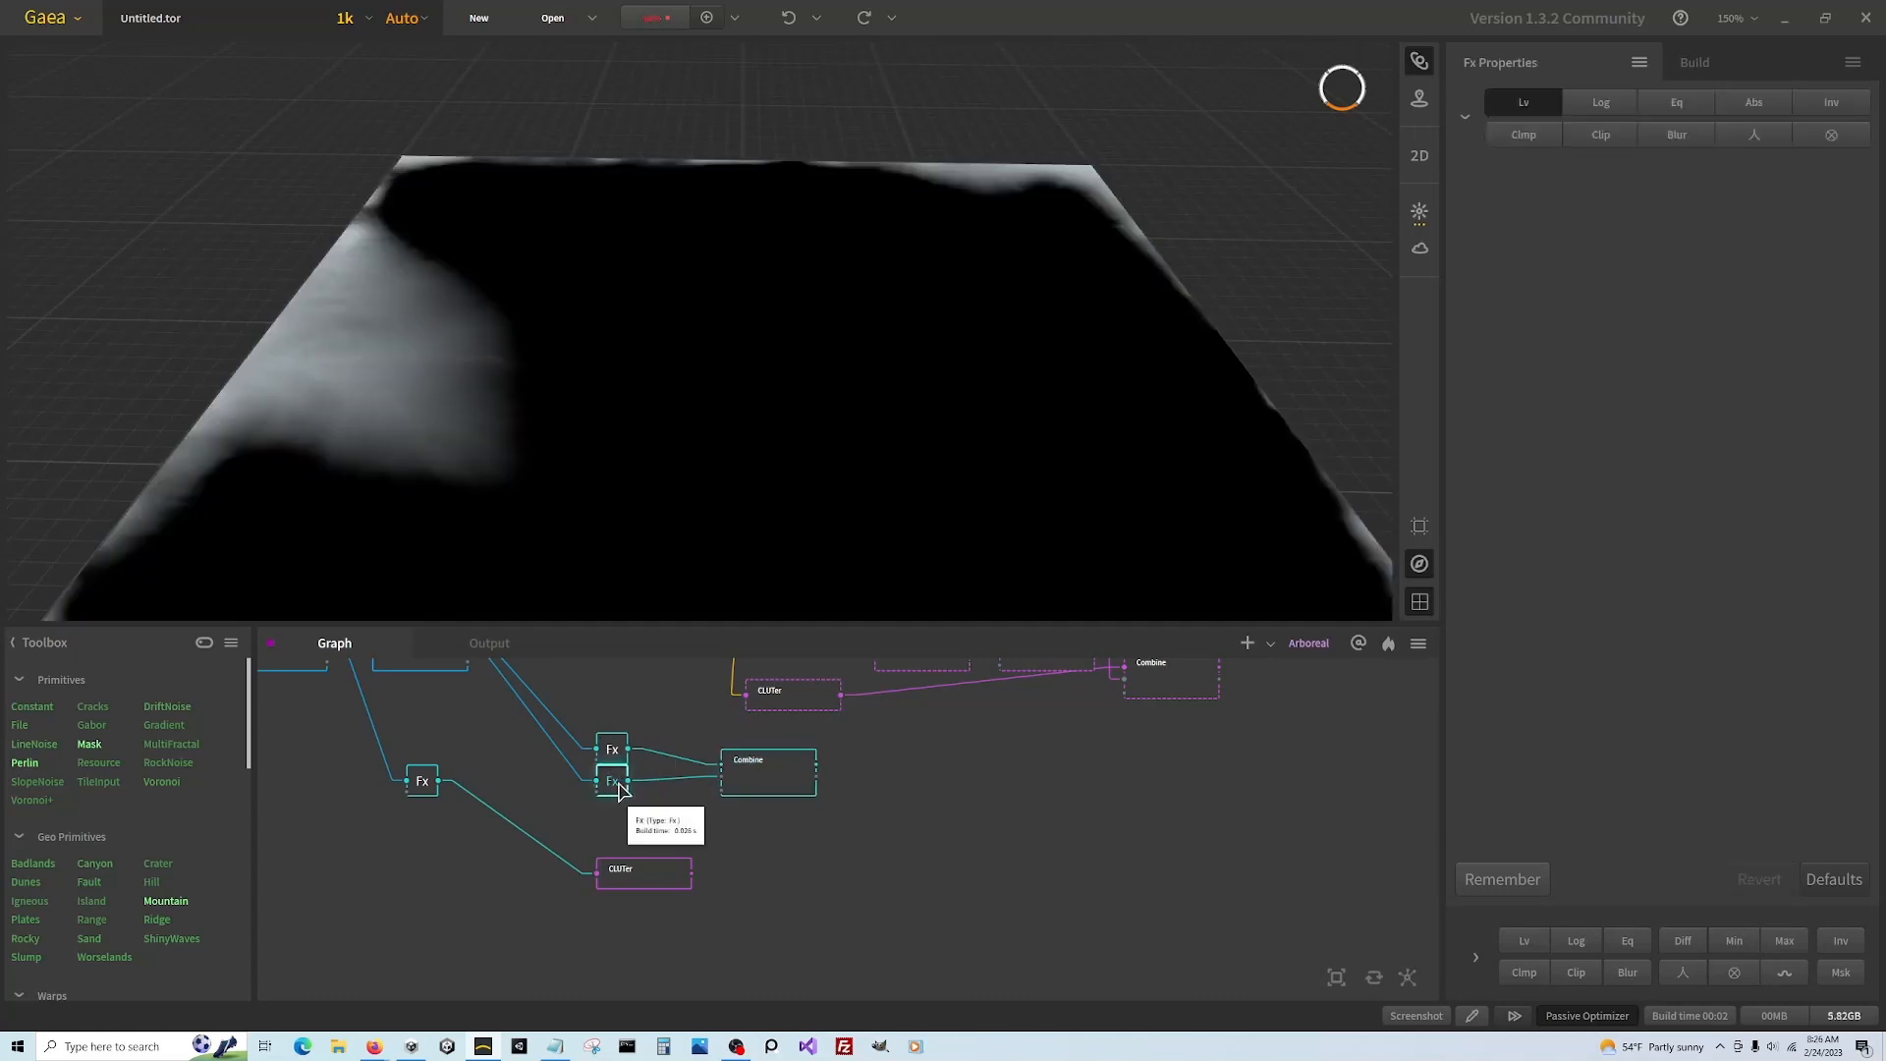
pyautogui.click(770, 772)
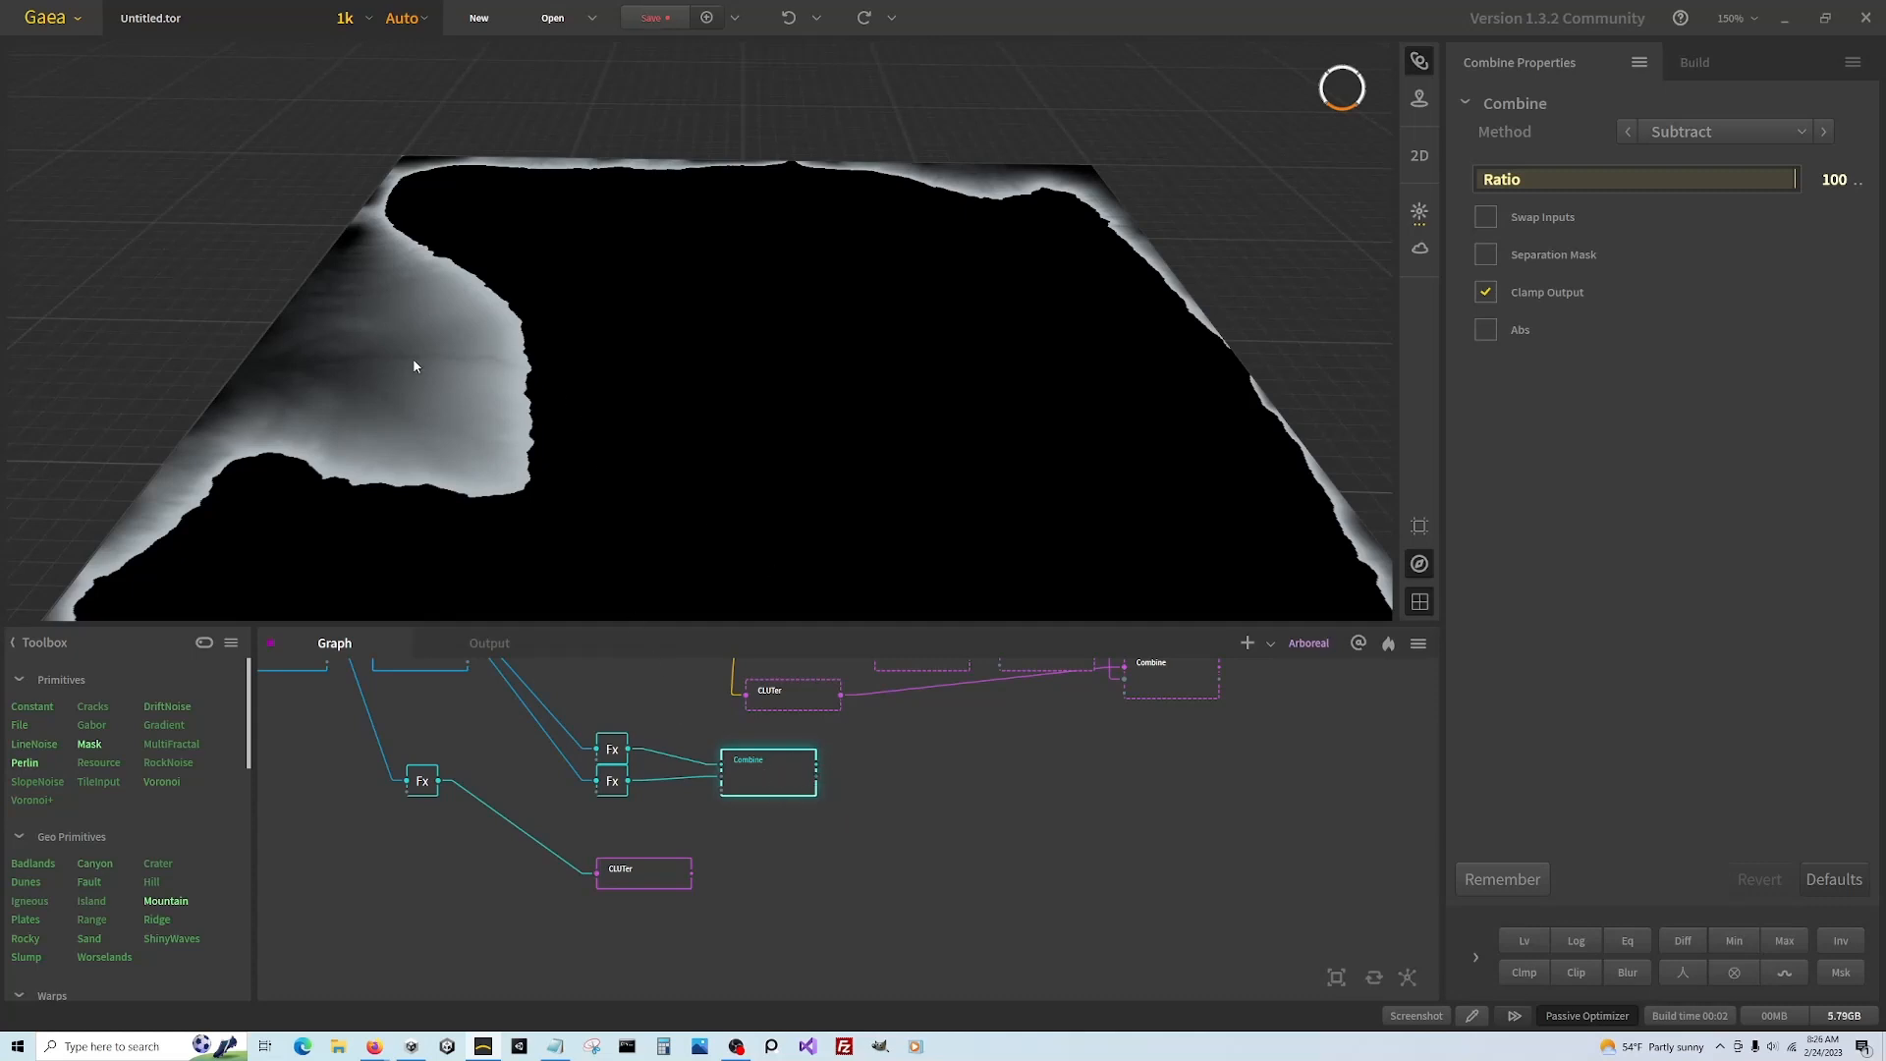
# Add a CLUTer node fed by the Subtract Combine node and recolour its white gradient stop to dark blue #1B2B59
pyautogui.moveTo(816, 765); pyautogui.dragTo(927, 777)
pyautogui.write('clut')
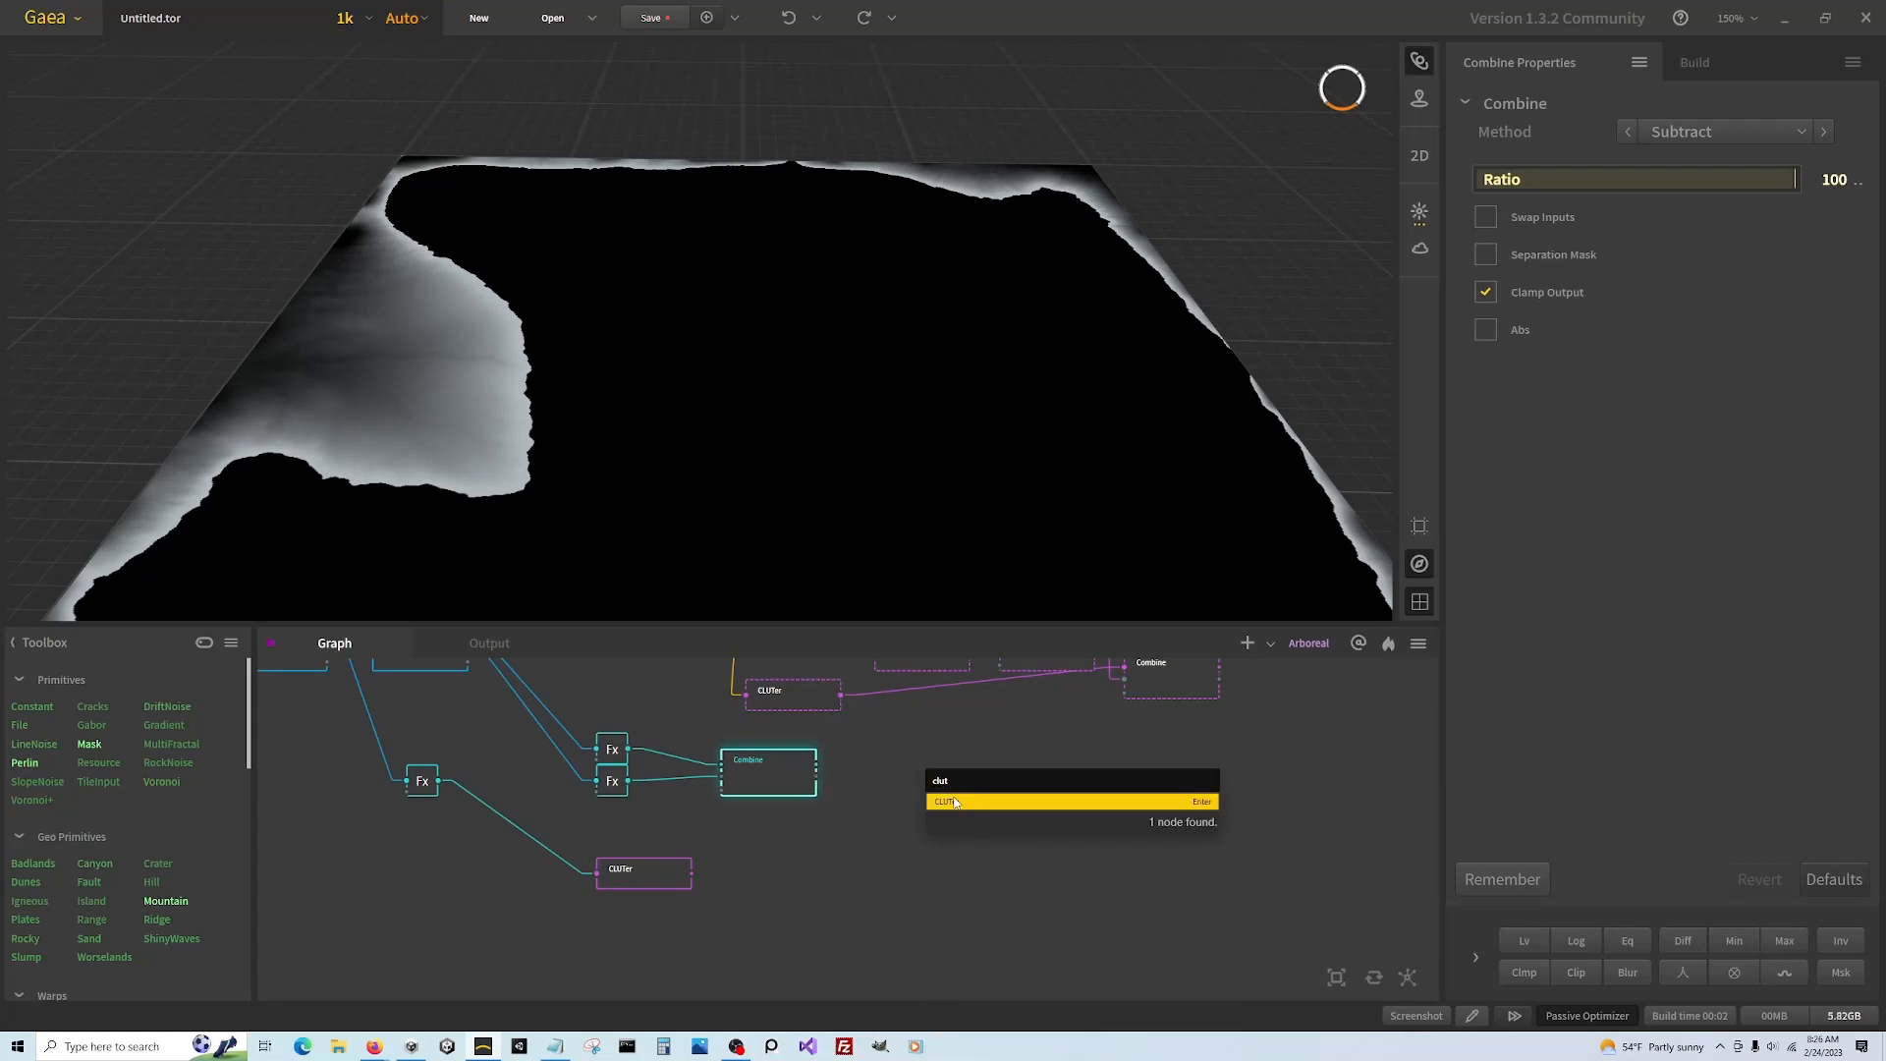
pyautogui.click(953, 803)
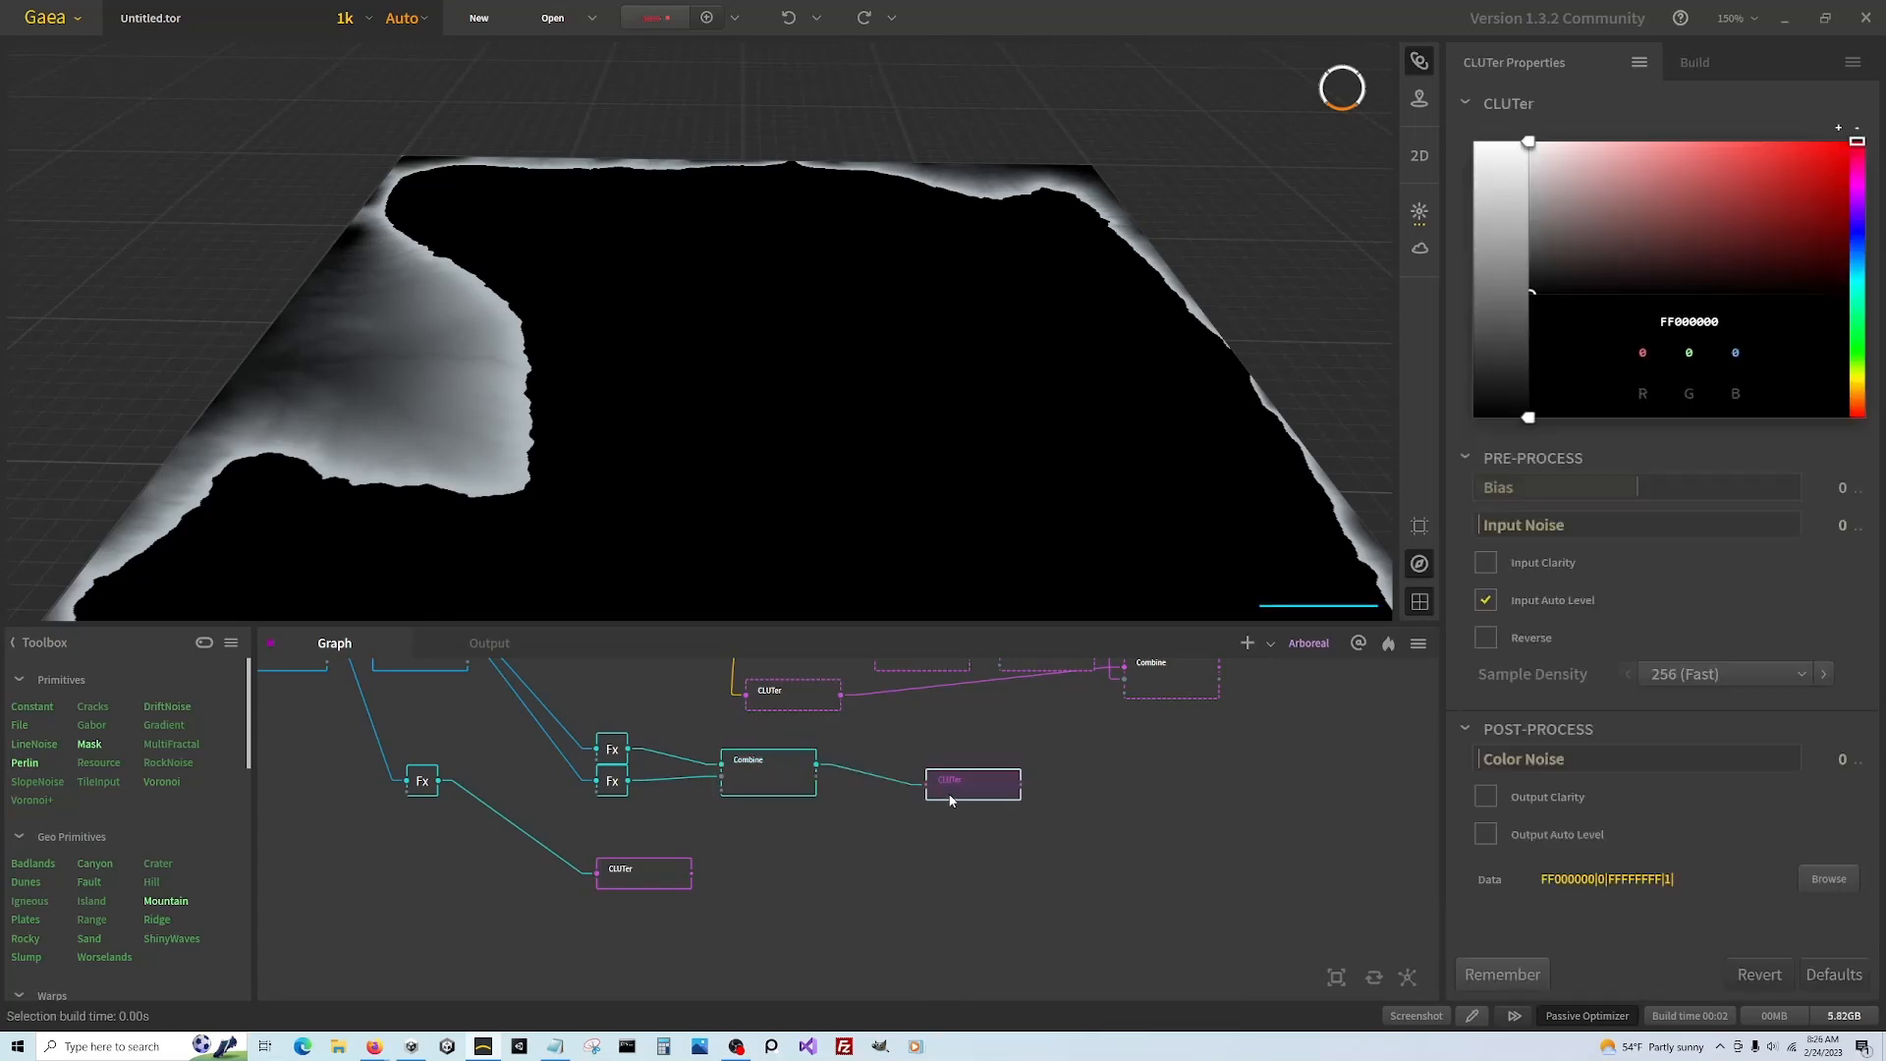
pyautogui.click(1528, 139)
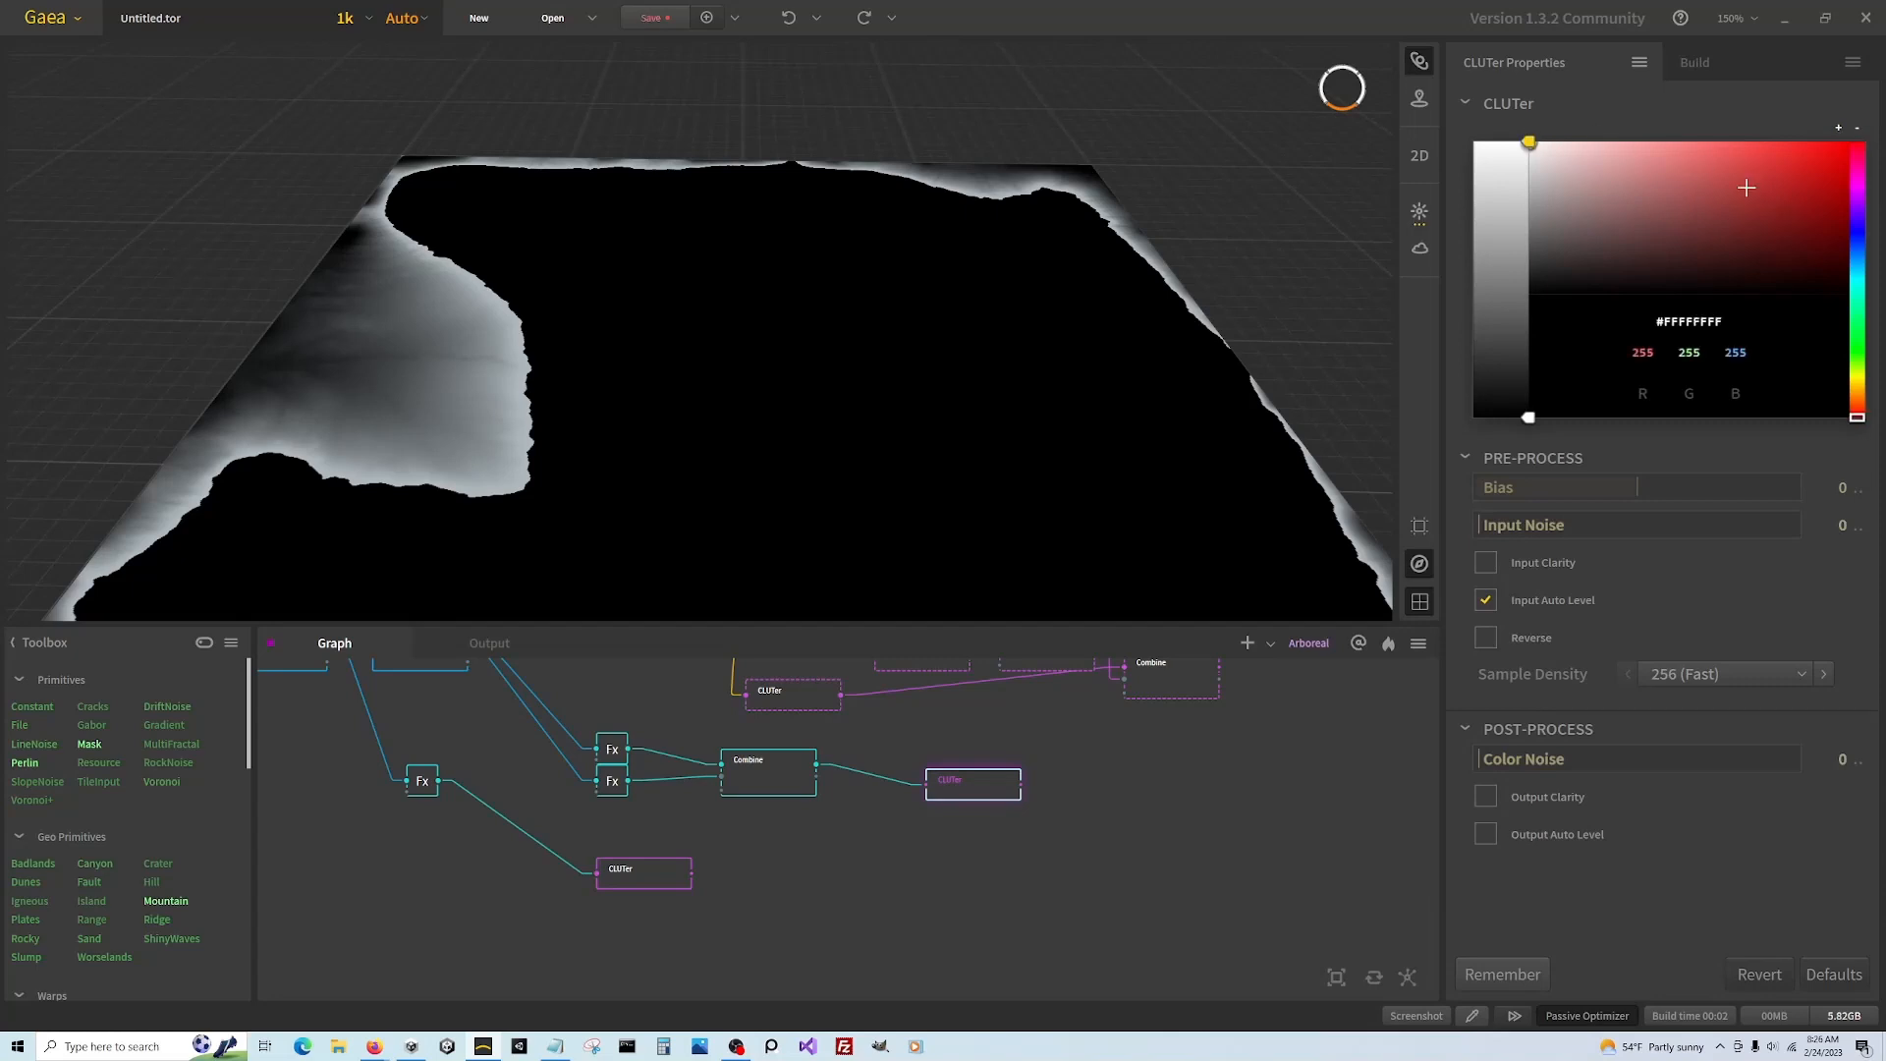
pyautogui.click(1863, 245)
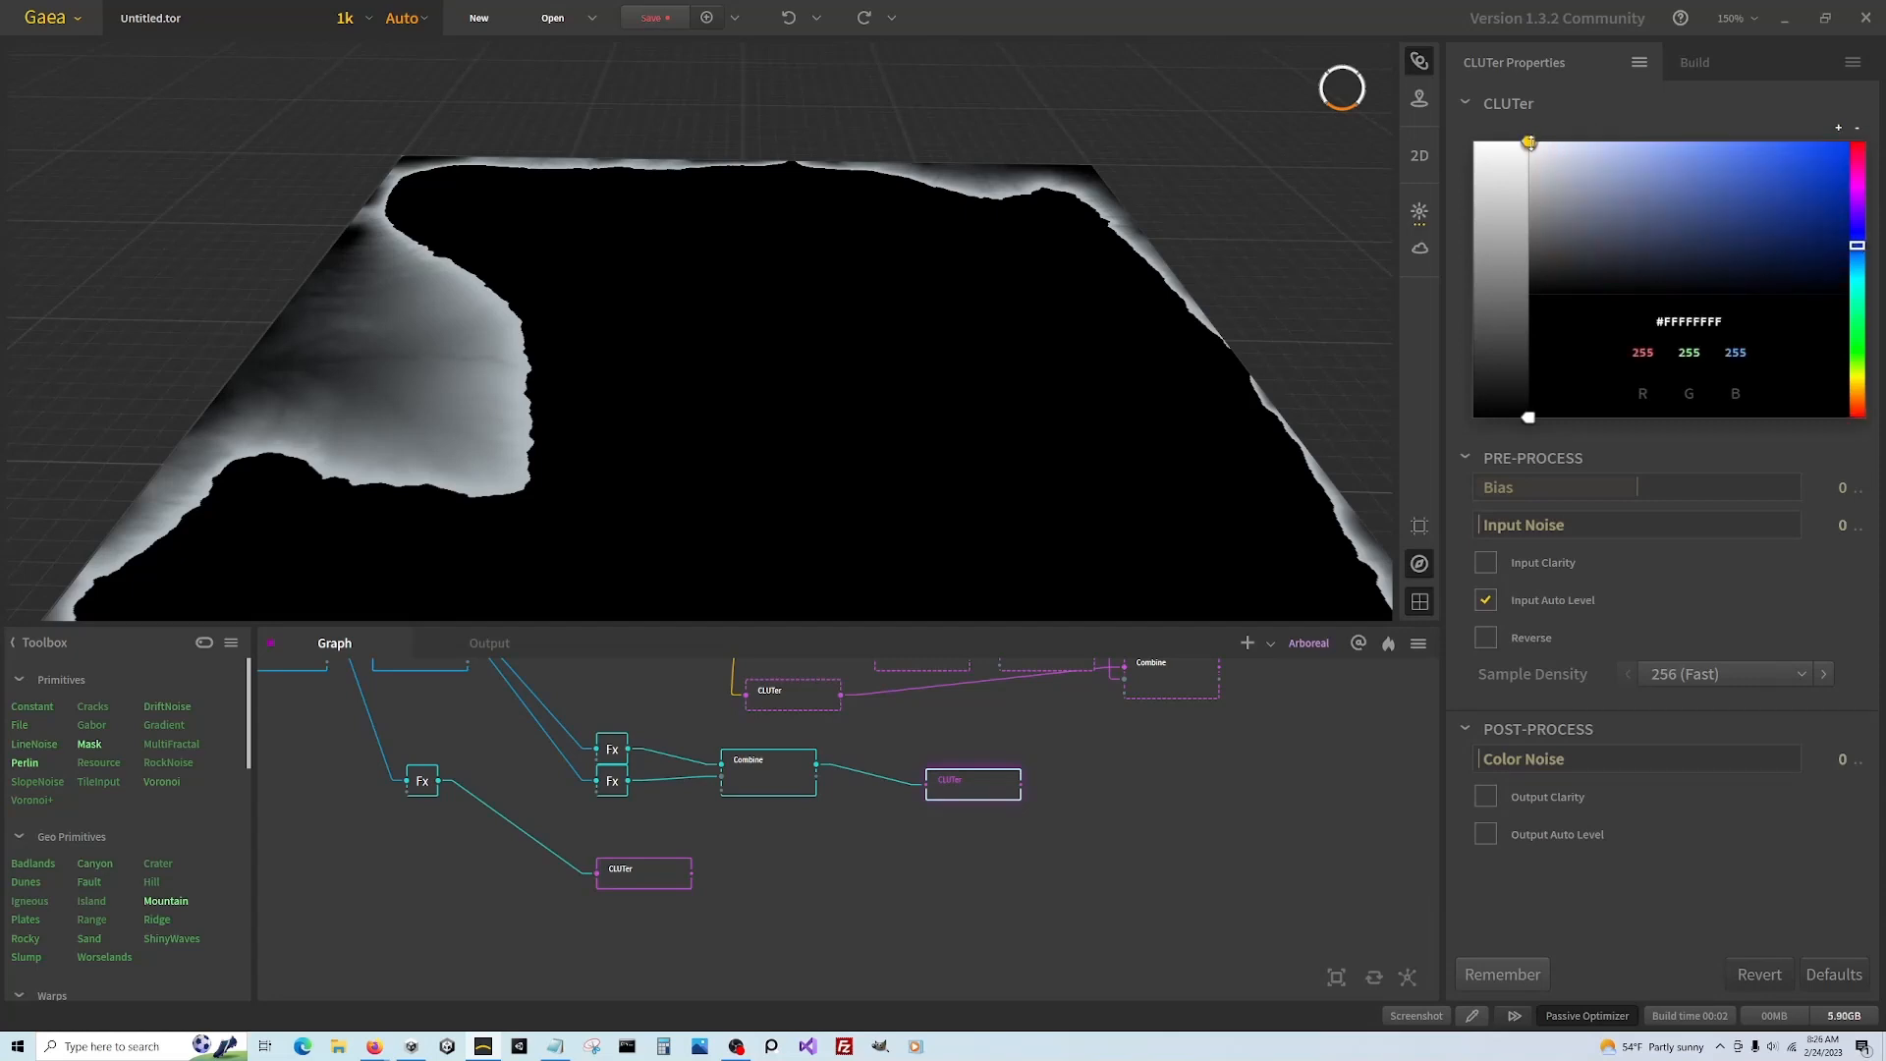
pyautogui.click(1750, 242)
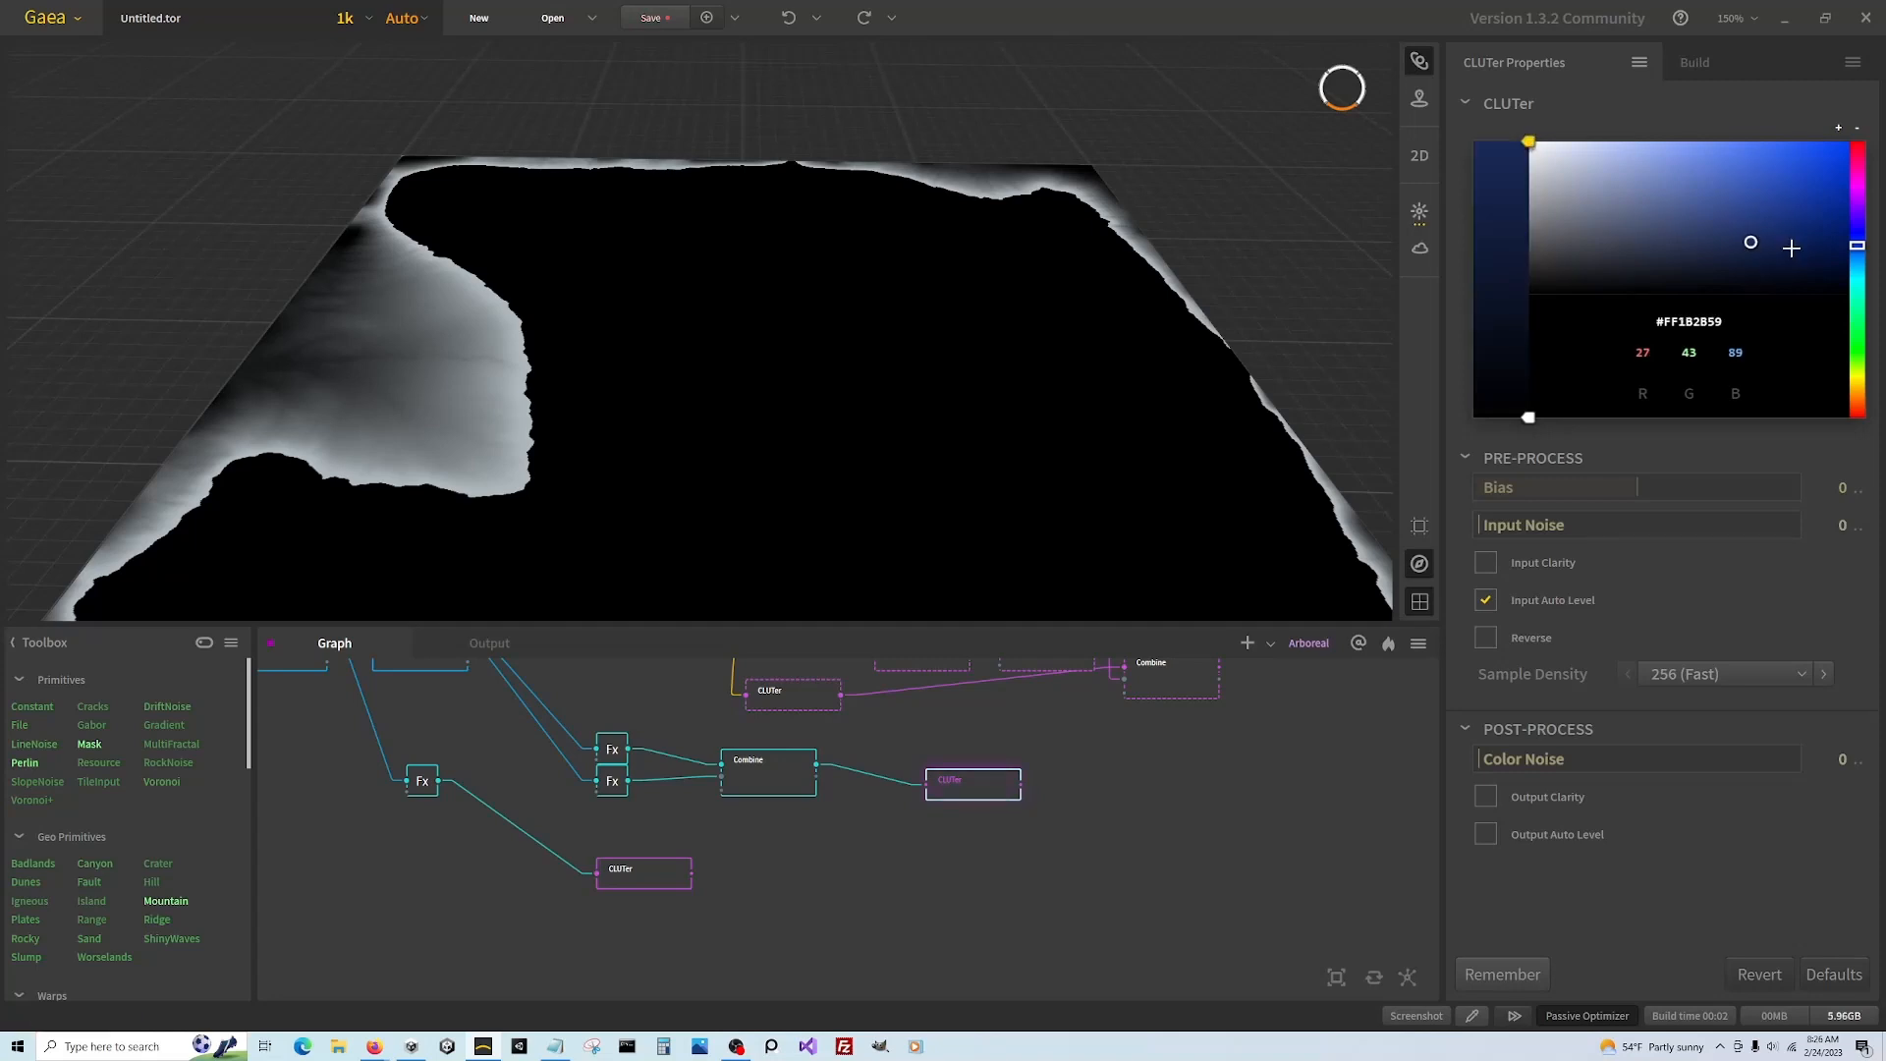
# Add a CLUTer node to the sea depth Fx output, align it under the other sea CLUTer, and set its white stop to navy #050941
pyautogui.click(612, 783)
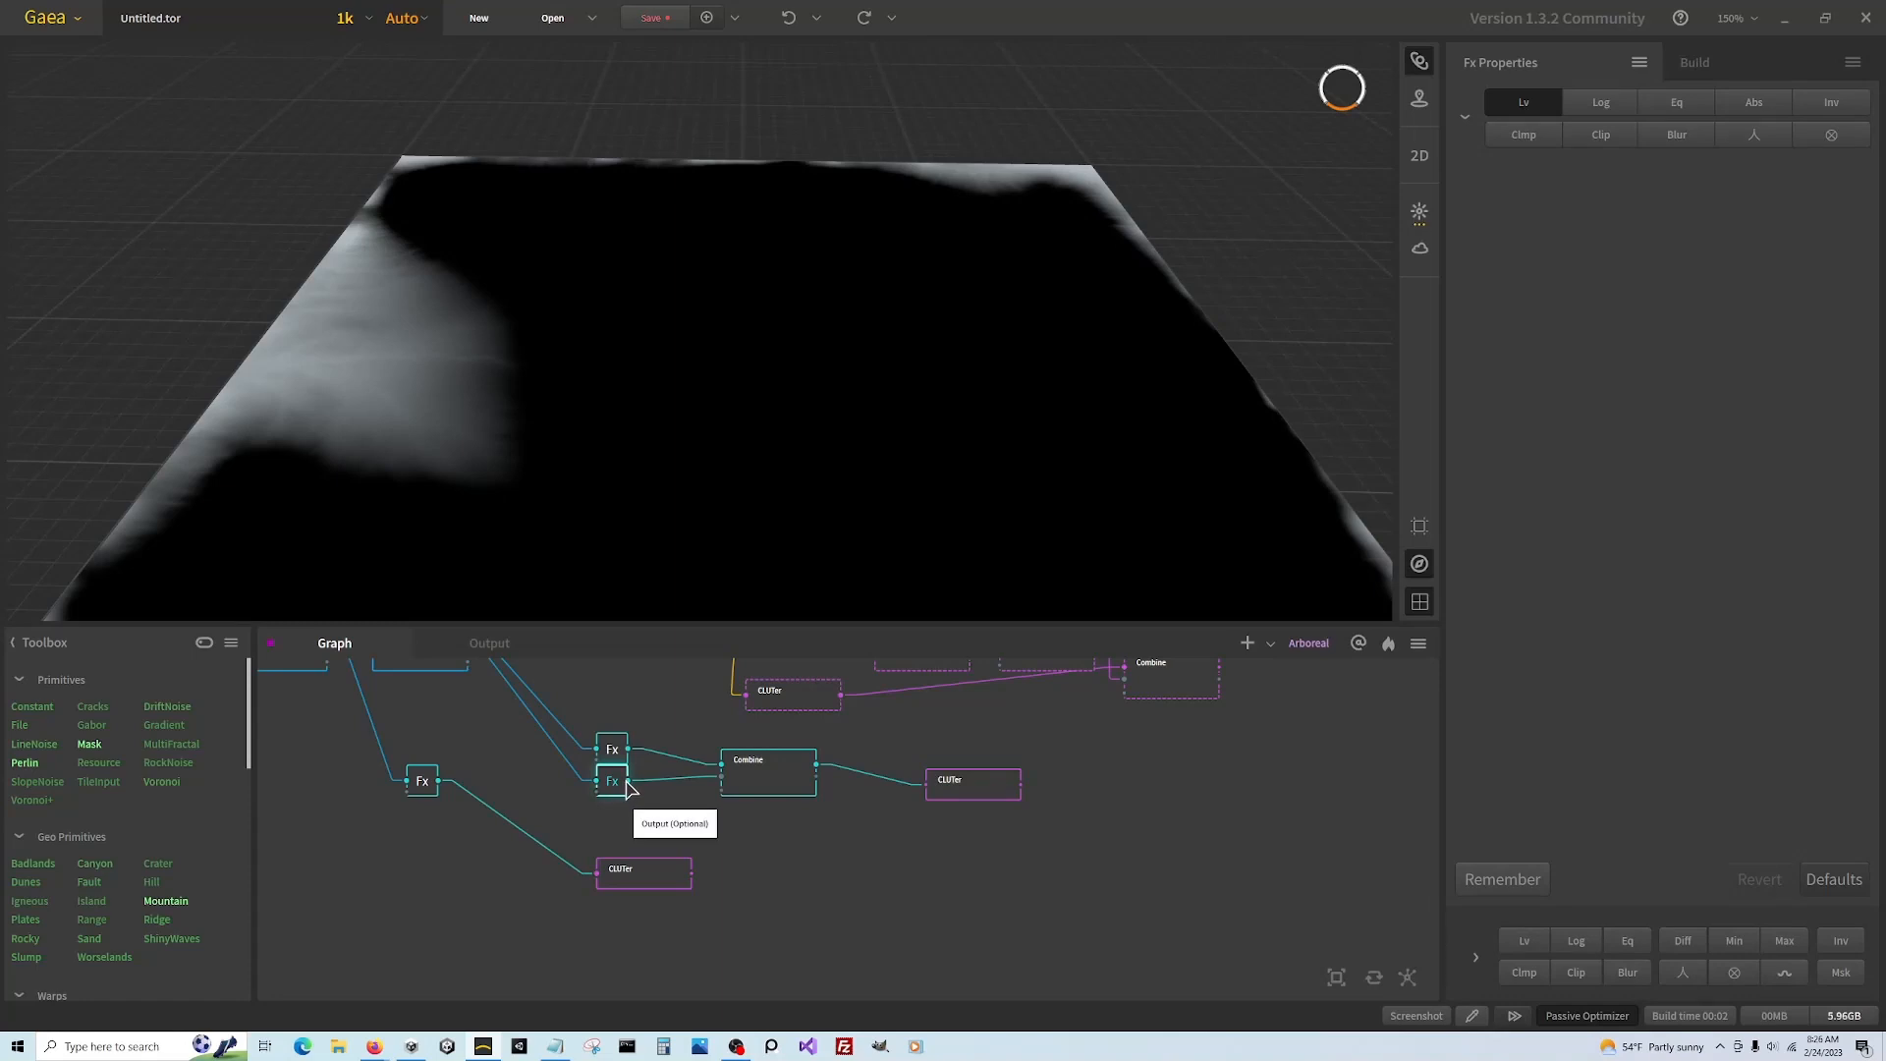
pyautogui.moveTo(628, 781); pyautogui.dragTo(901, 842)
pyautogui.write('2clu')
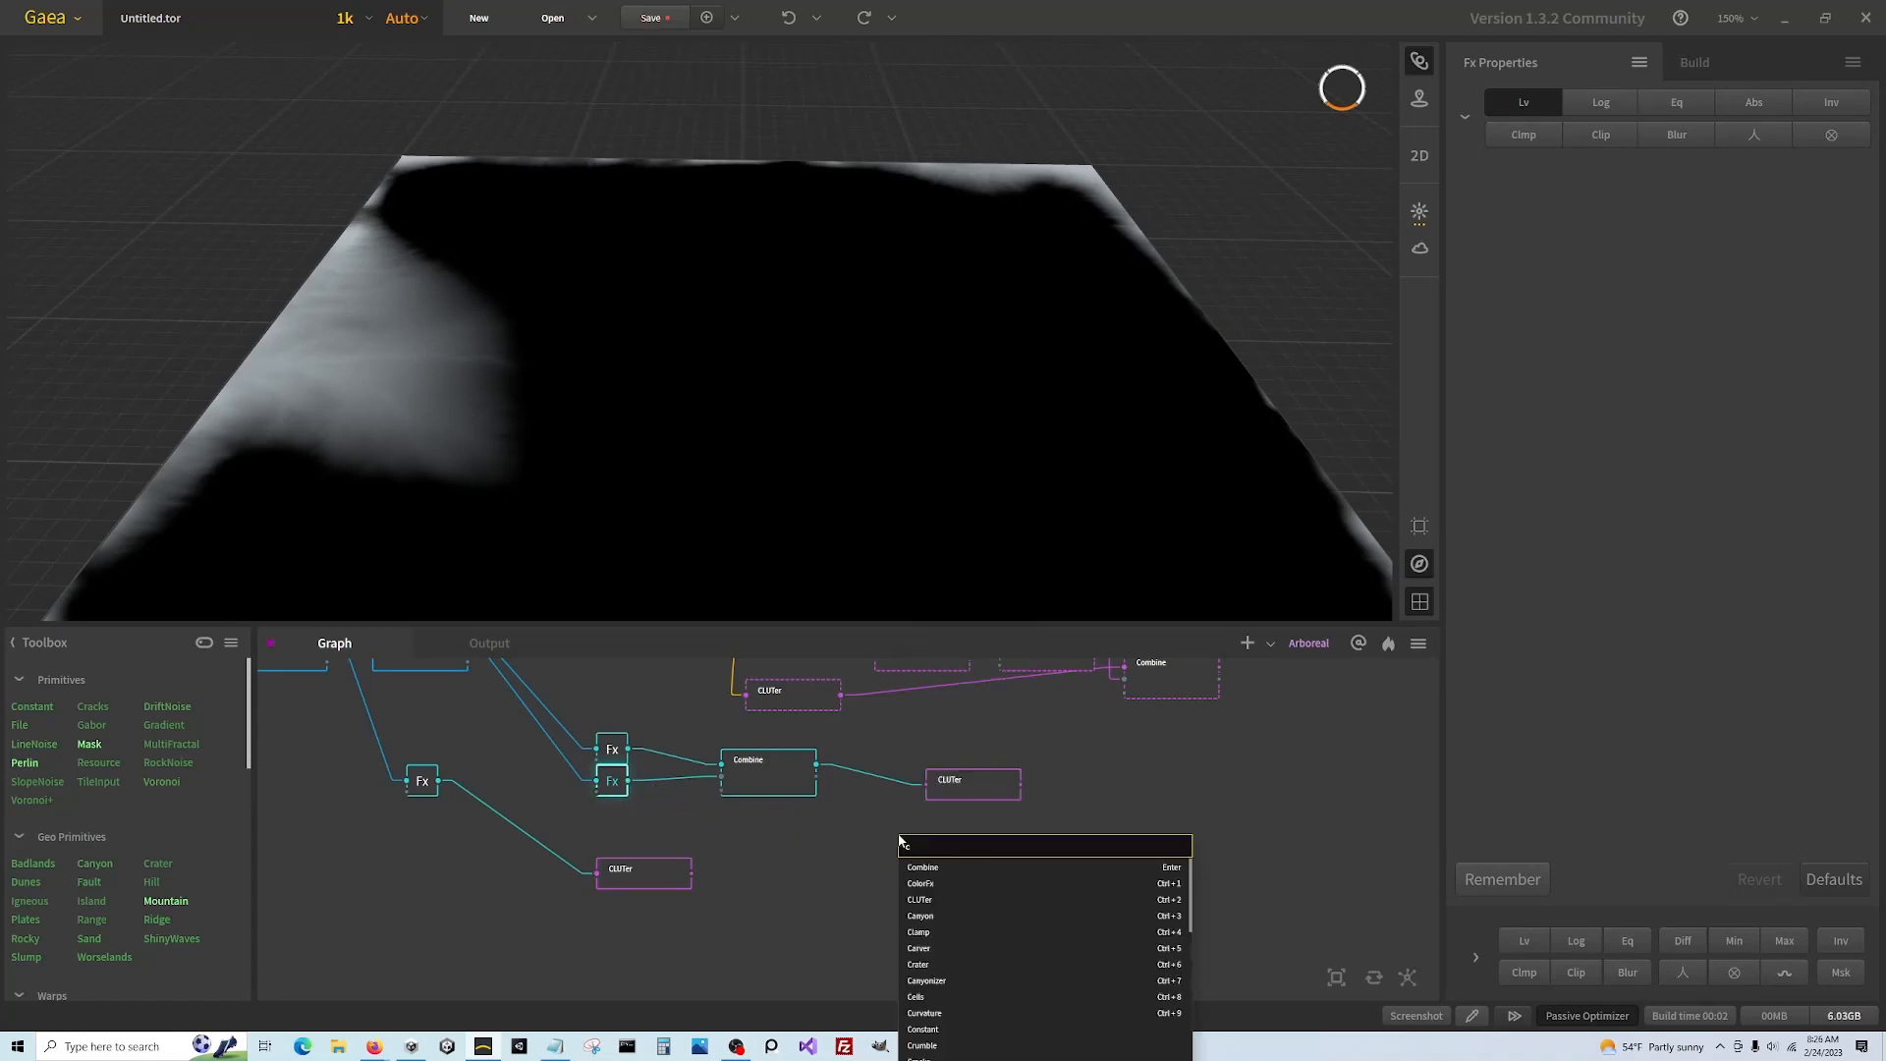
pyautogui.click(925, 868)
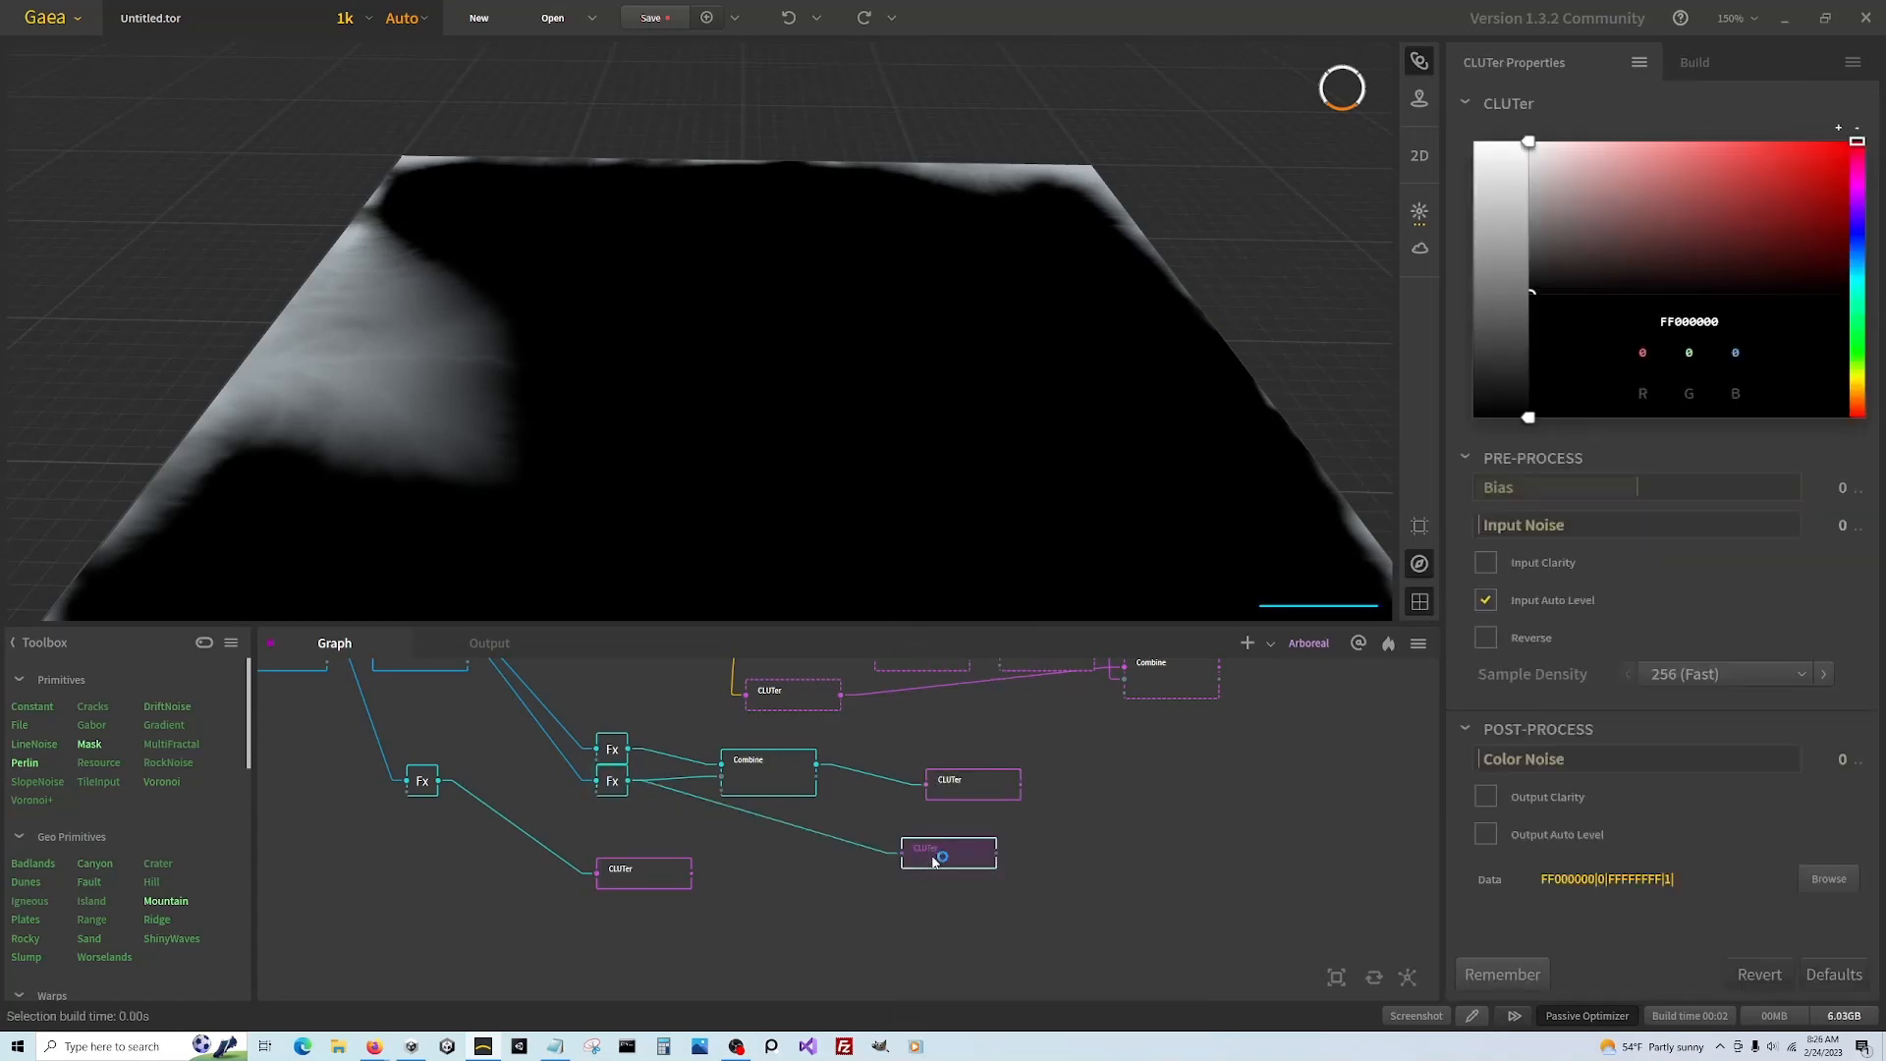
pyautogui.moveTo(935, 855); pyautogui.dragTo(976, 834)
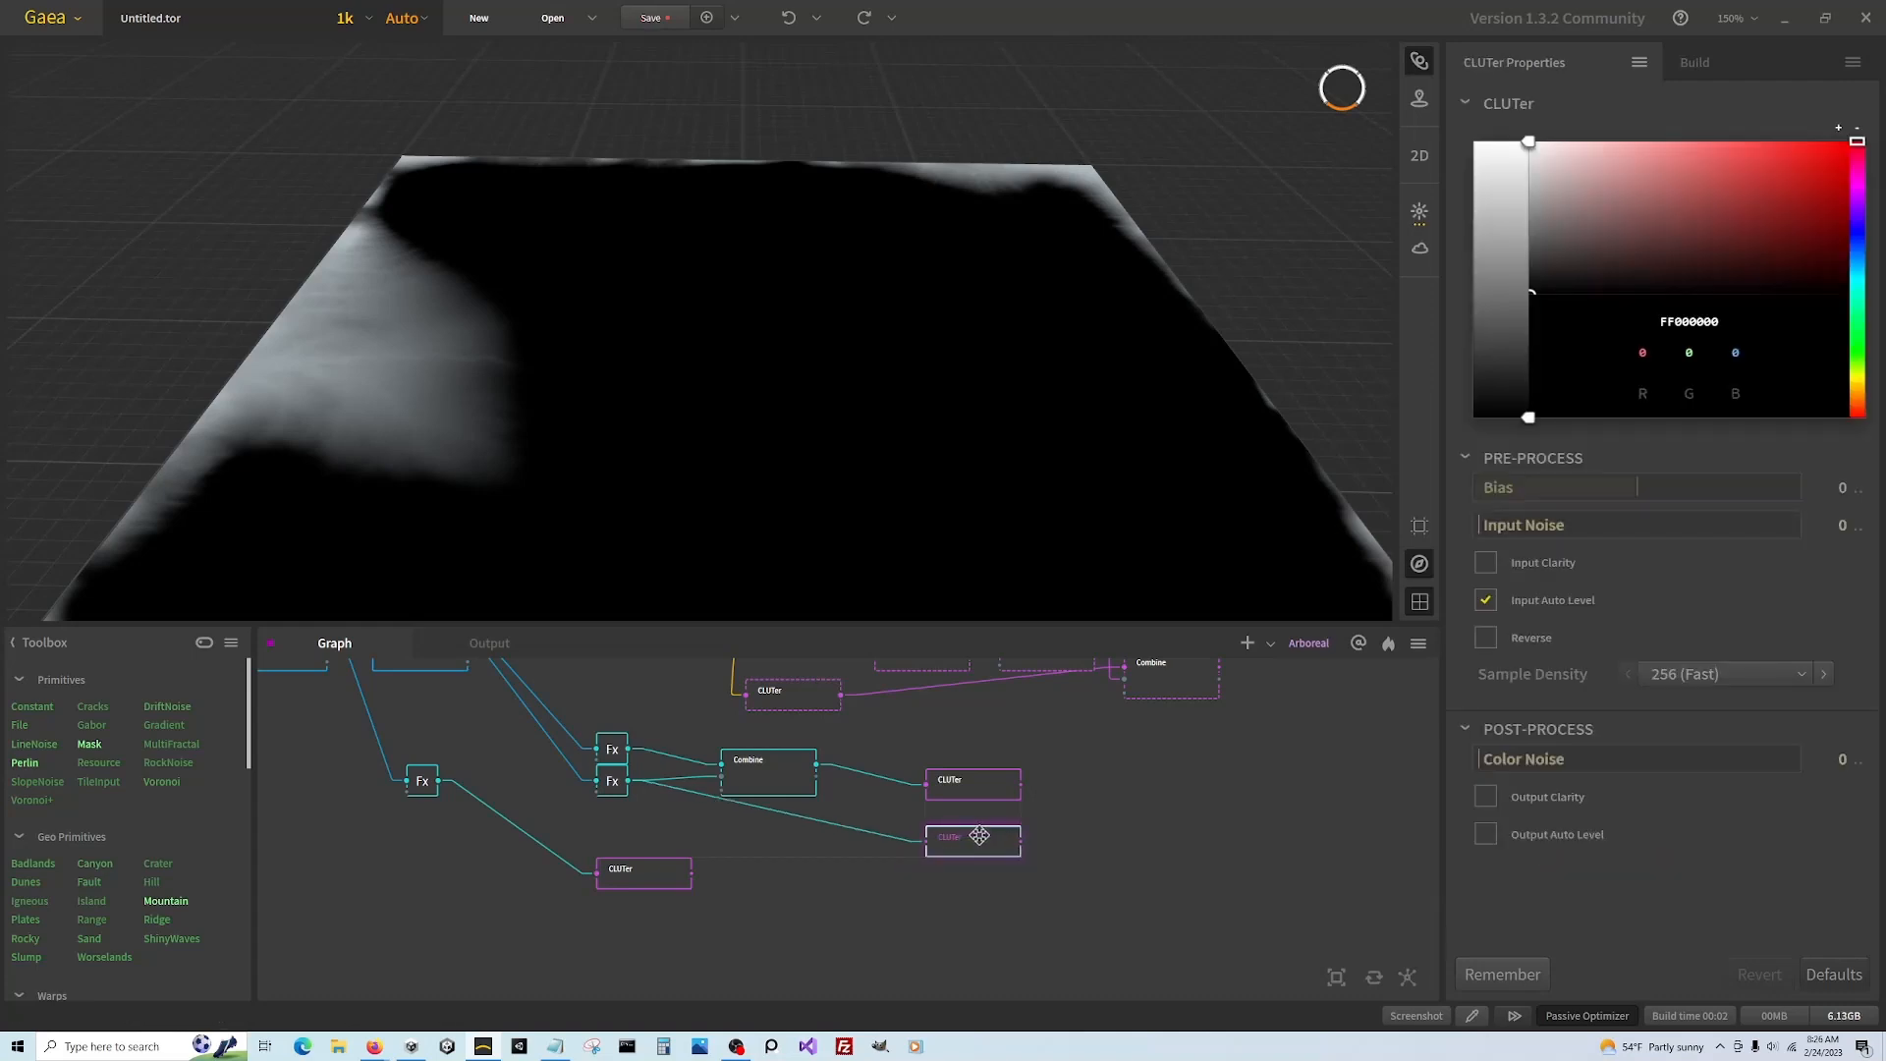
pyautogui.click(1527, 138)
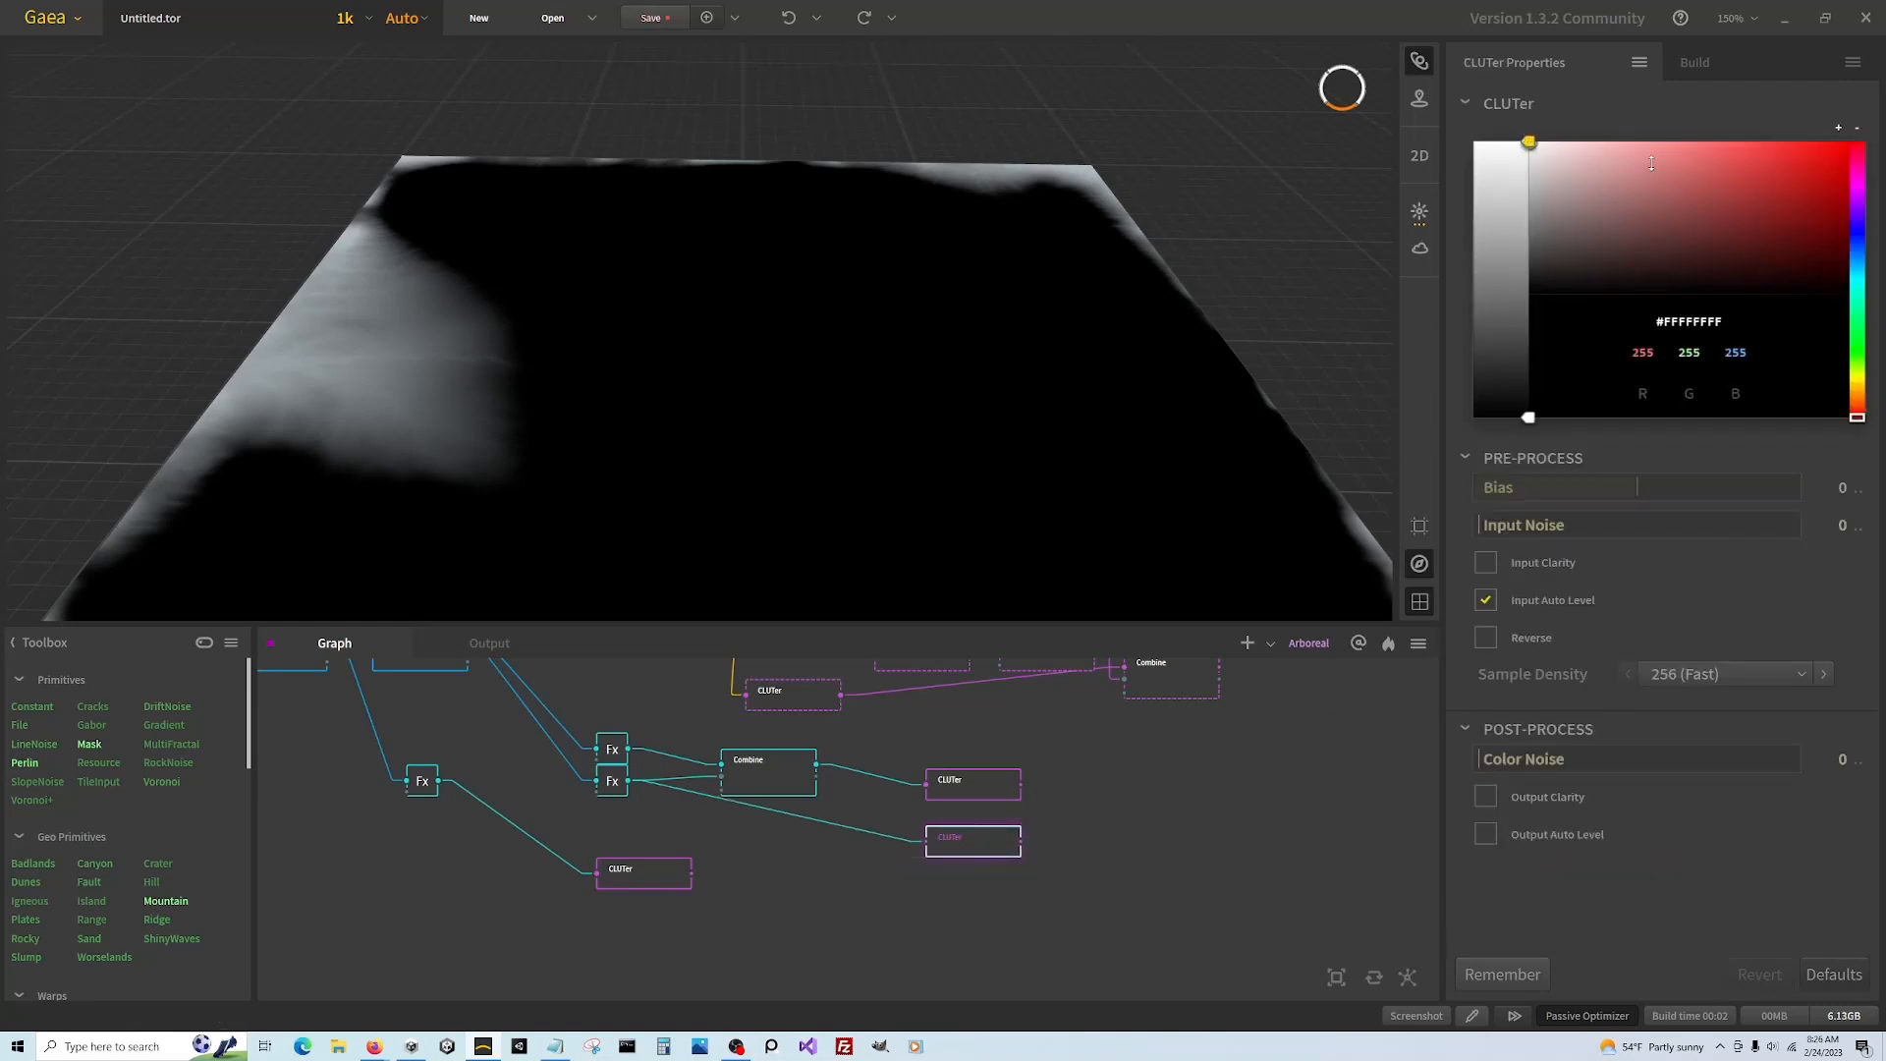
pyautogui.click(1855, 237)
pyautogui.click(1823, 254)
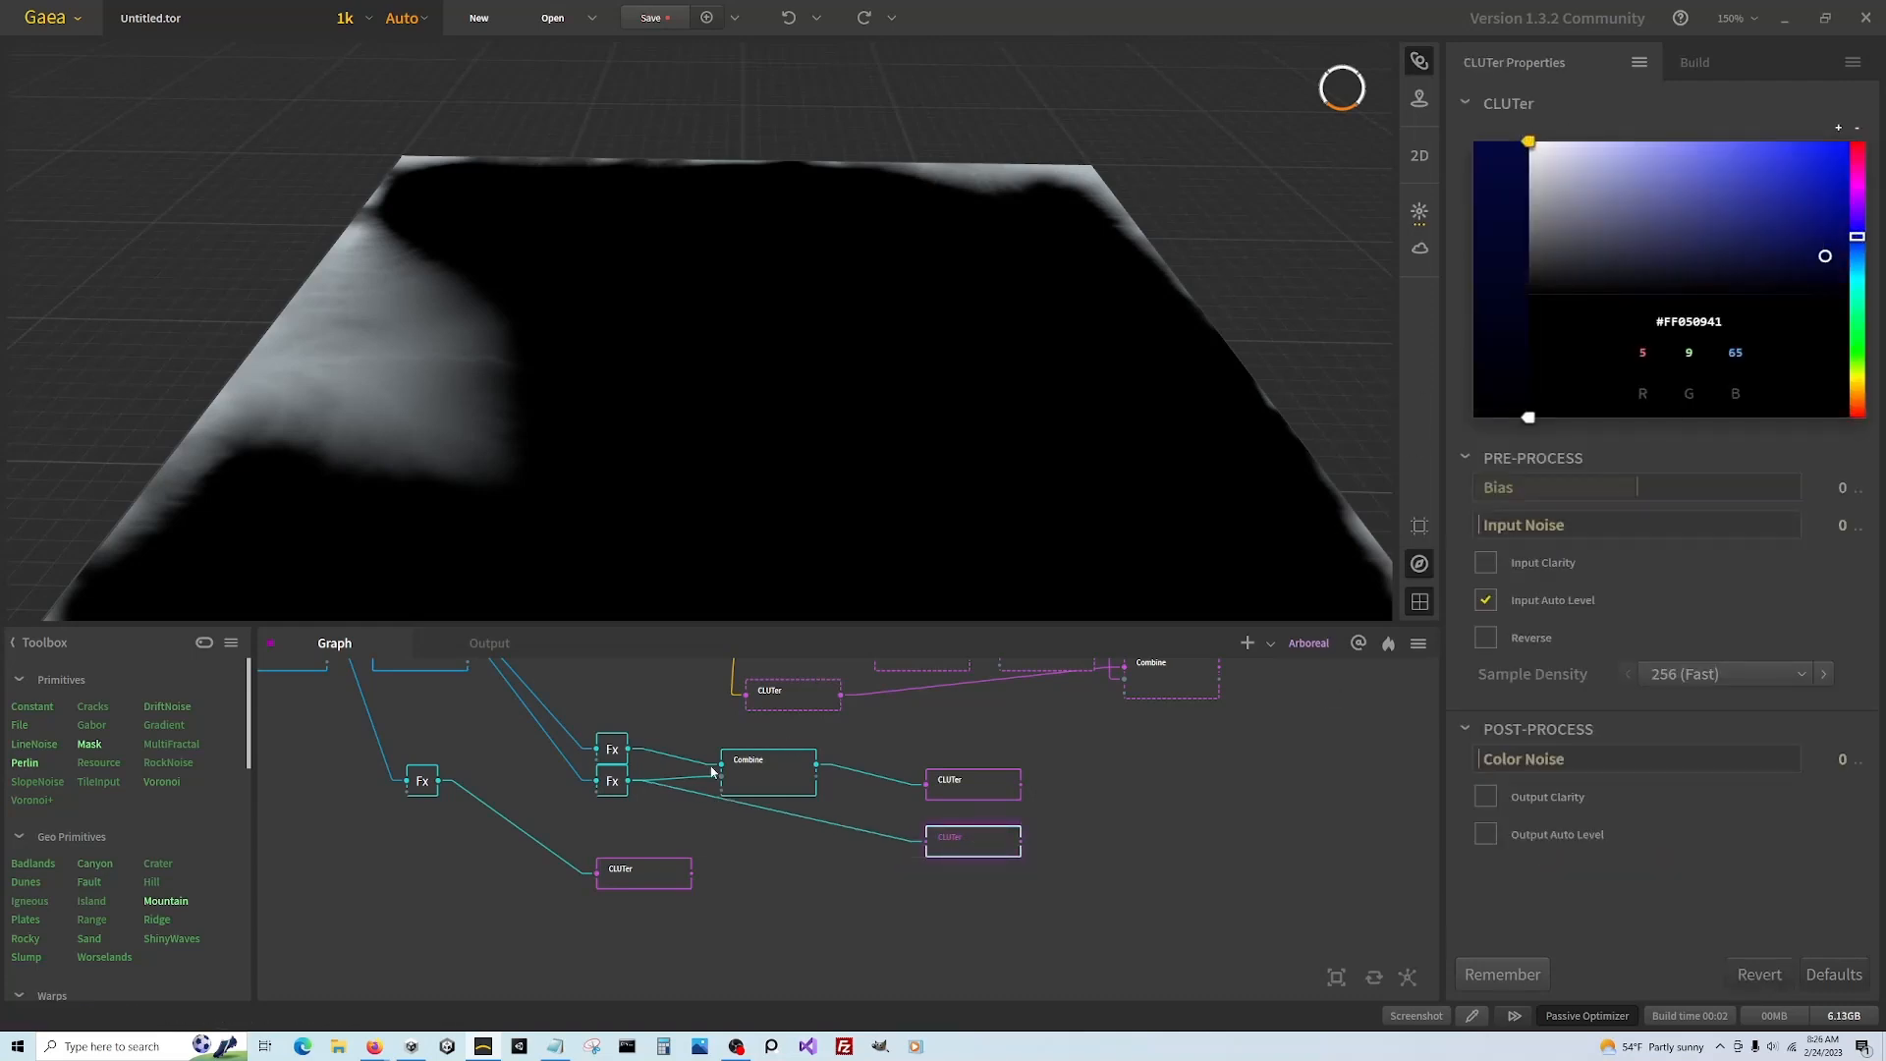
# Merge the two sea CLUTer nodes in a new Combine node using the Add method with ratio 100
pyautogui.click(1001, 787)
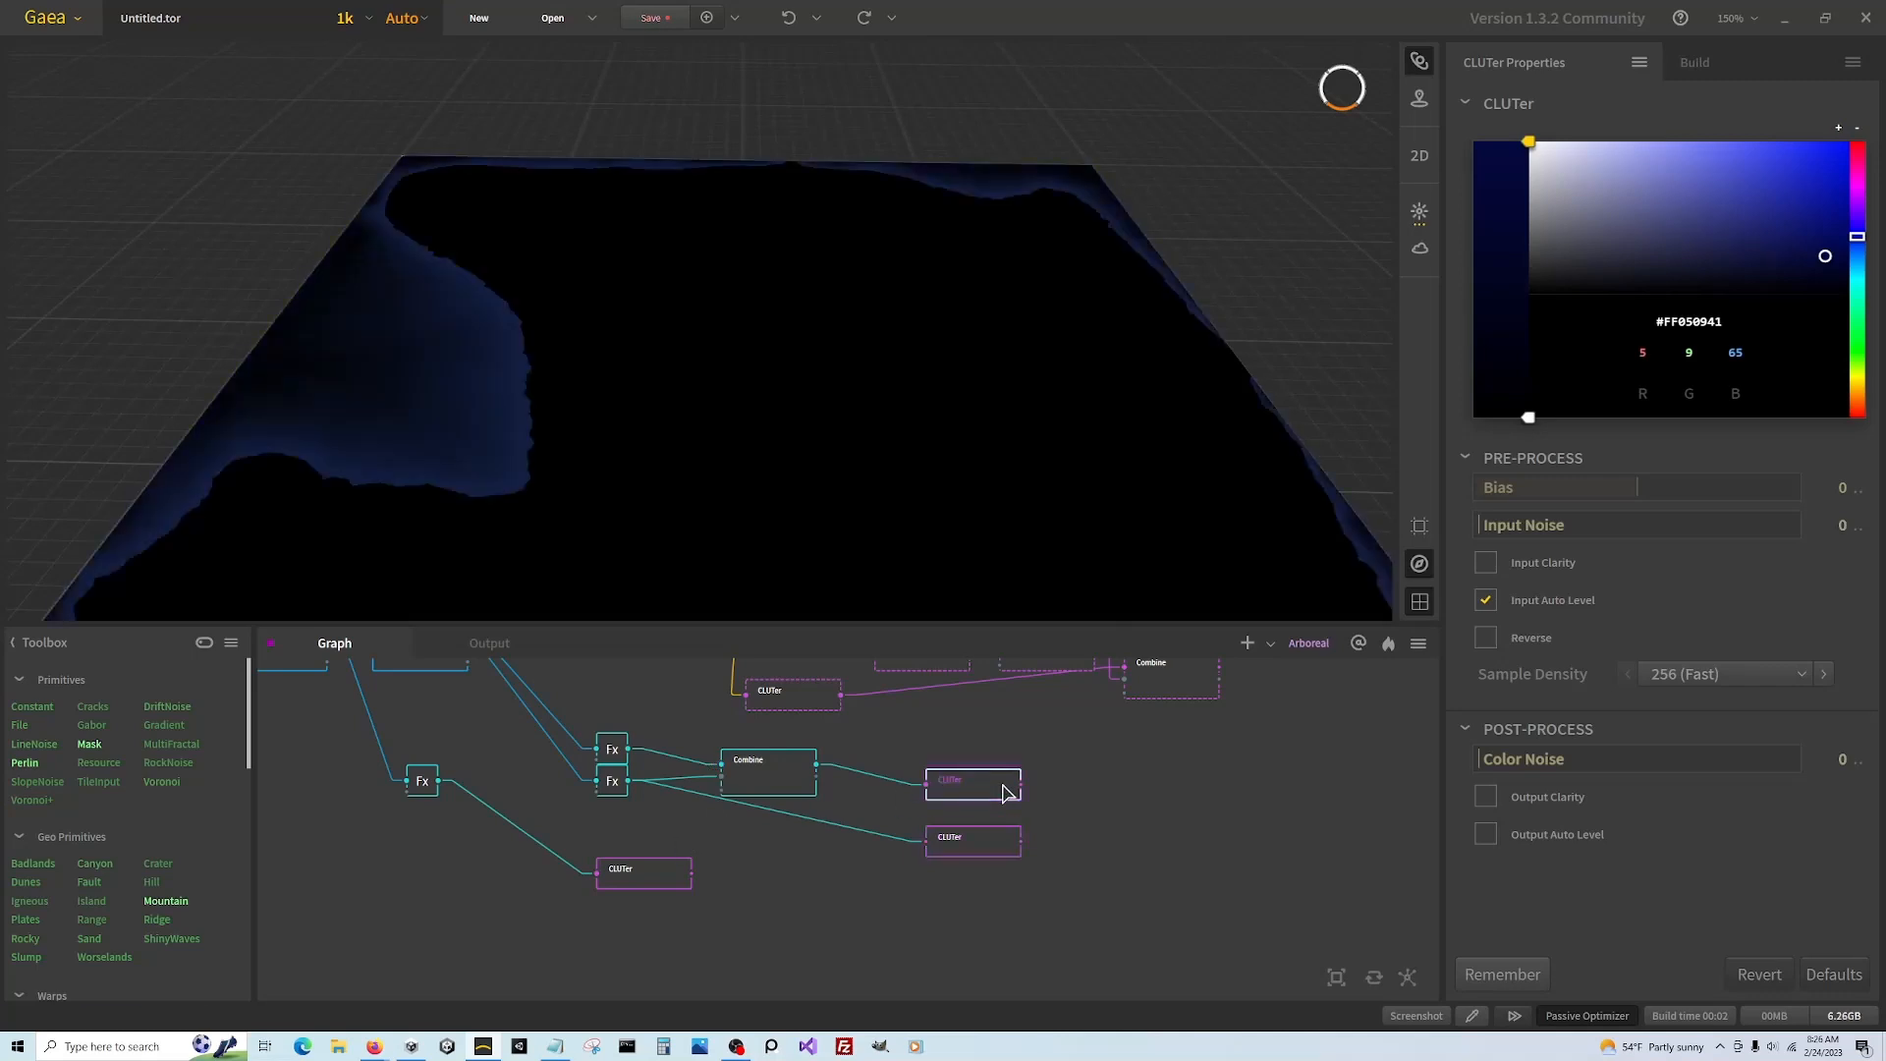
pyautogui.moveTo(1023, 785); pyautogui.dragTo(1022, 841)
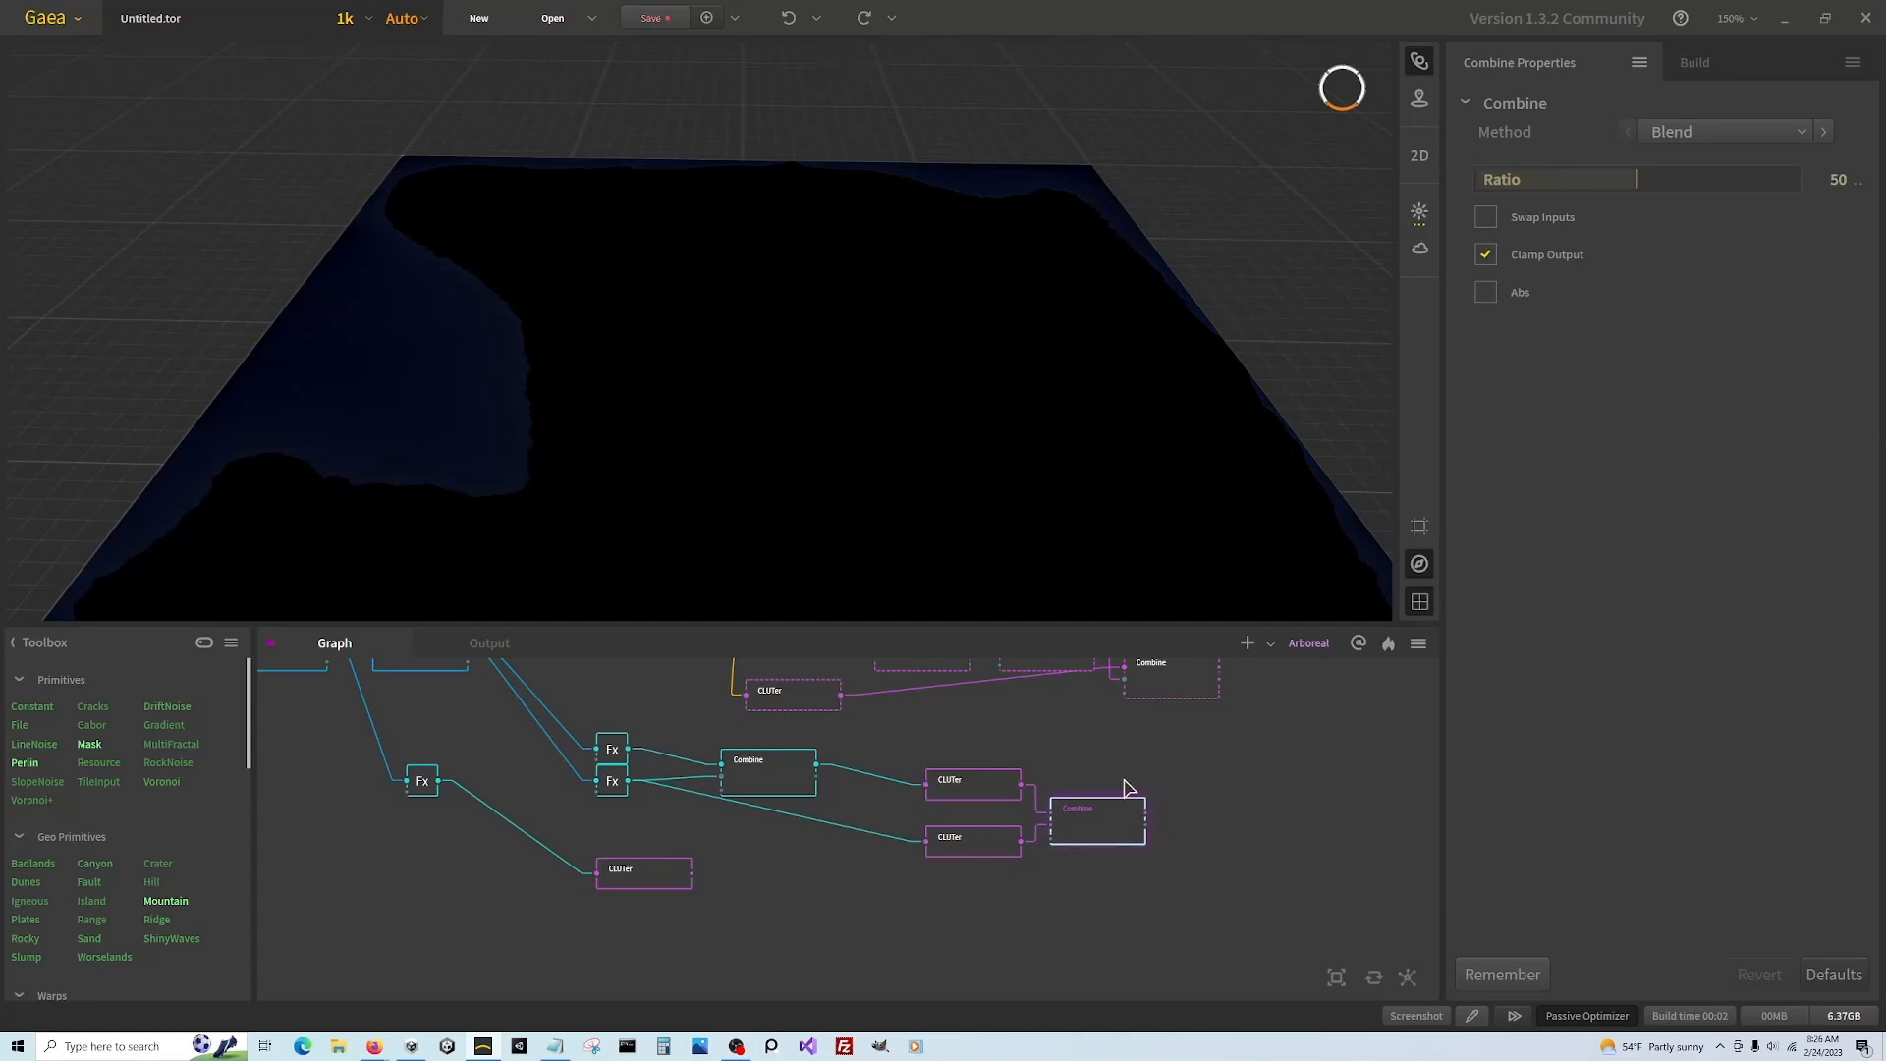
pyautogui.click(1723, 135)
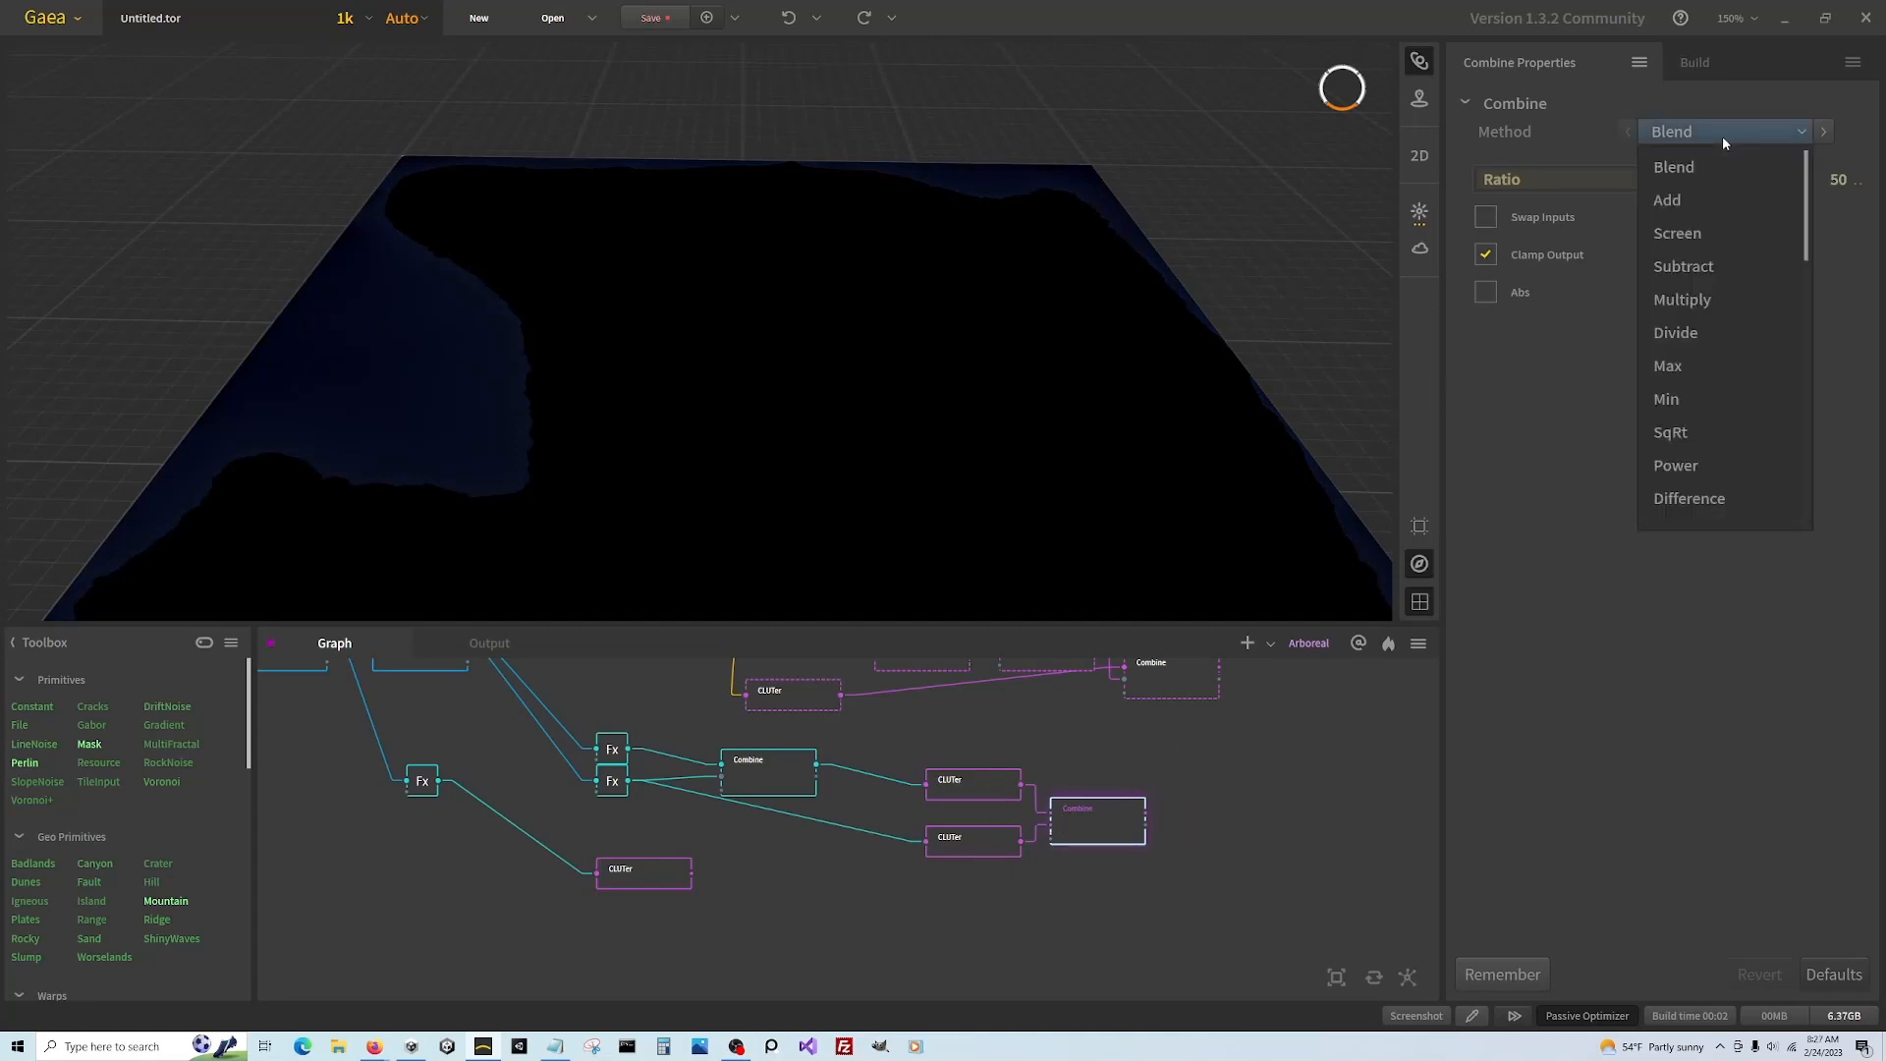
pyautogui.click(1735, 185)
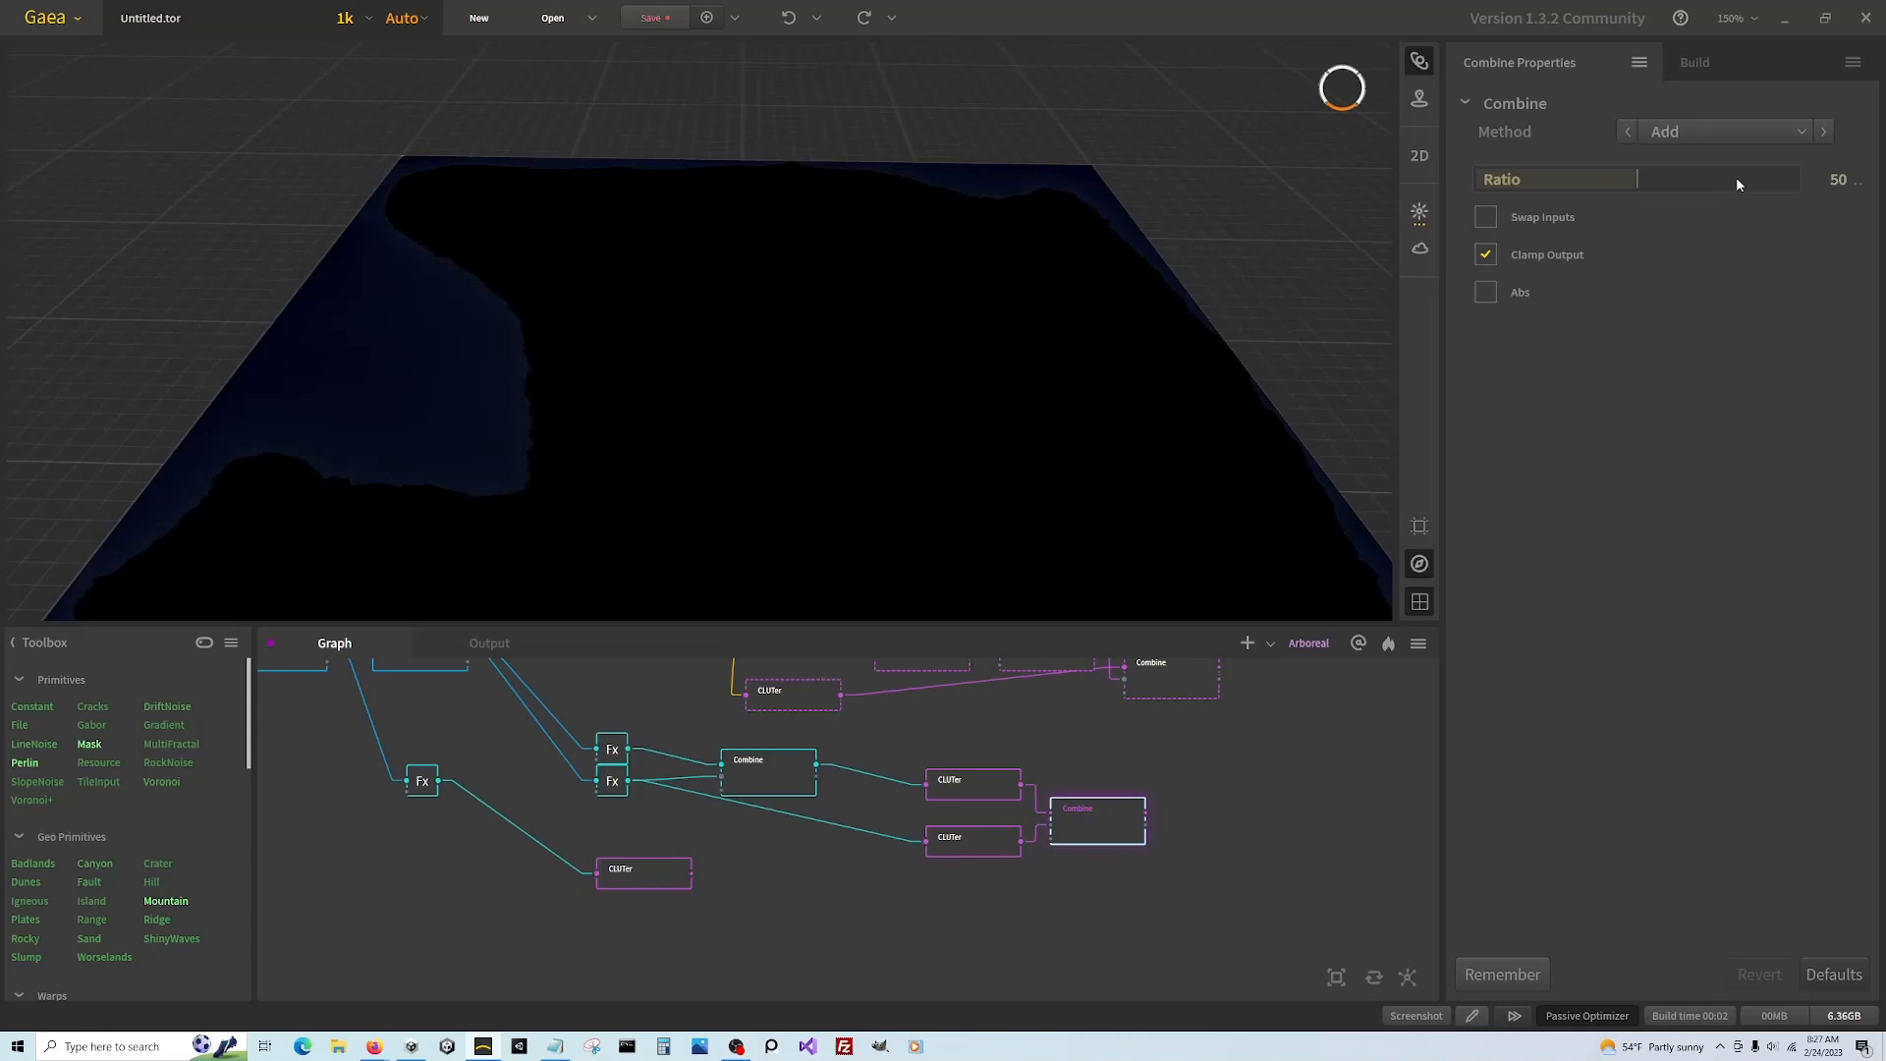
pyautogui.click(1801, 181)
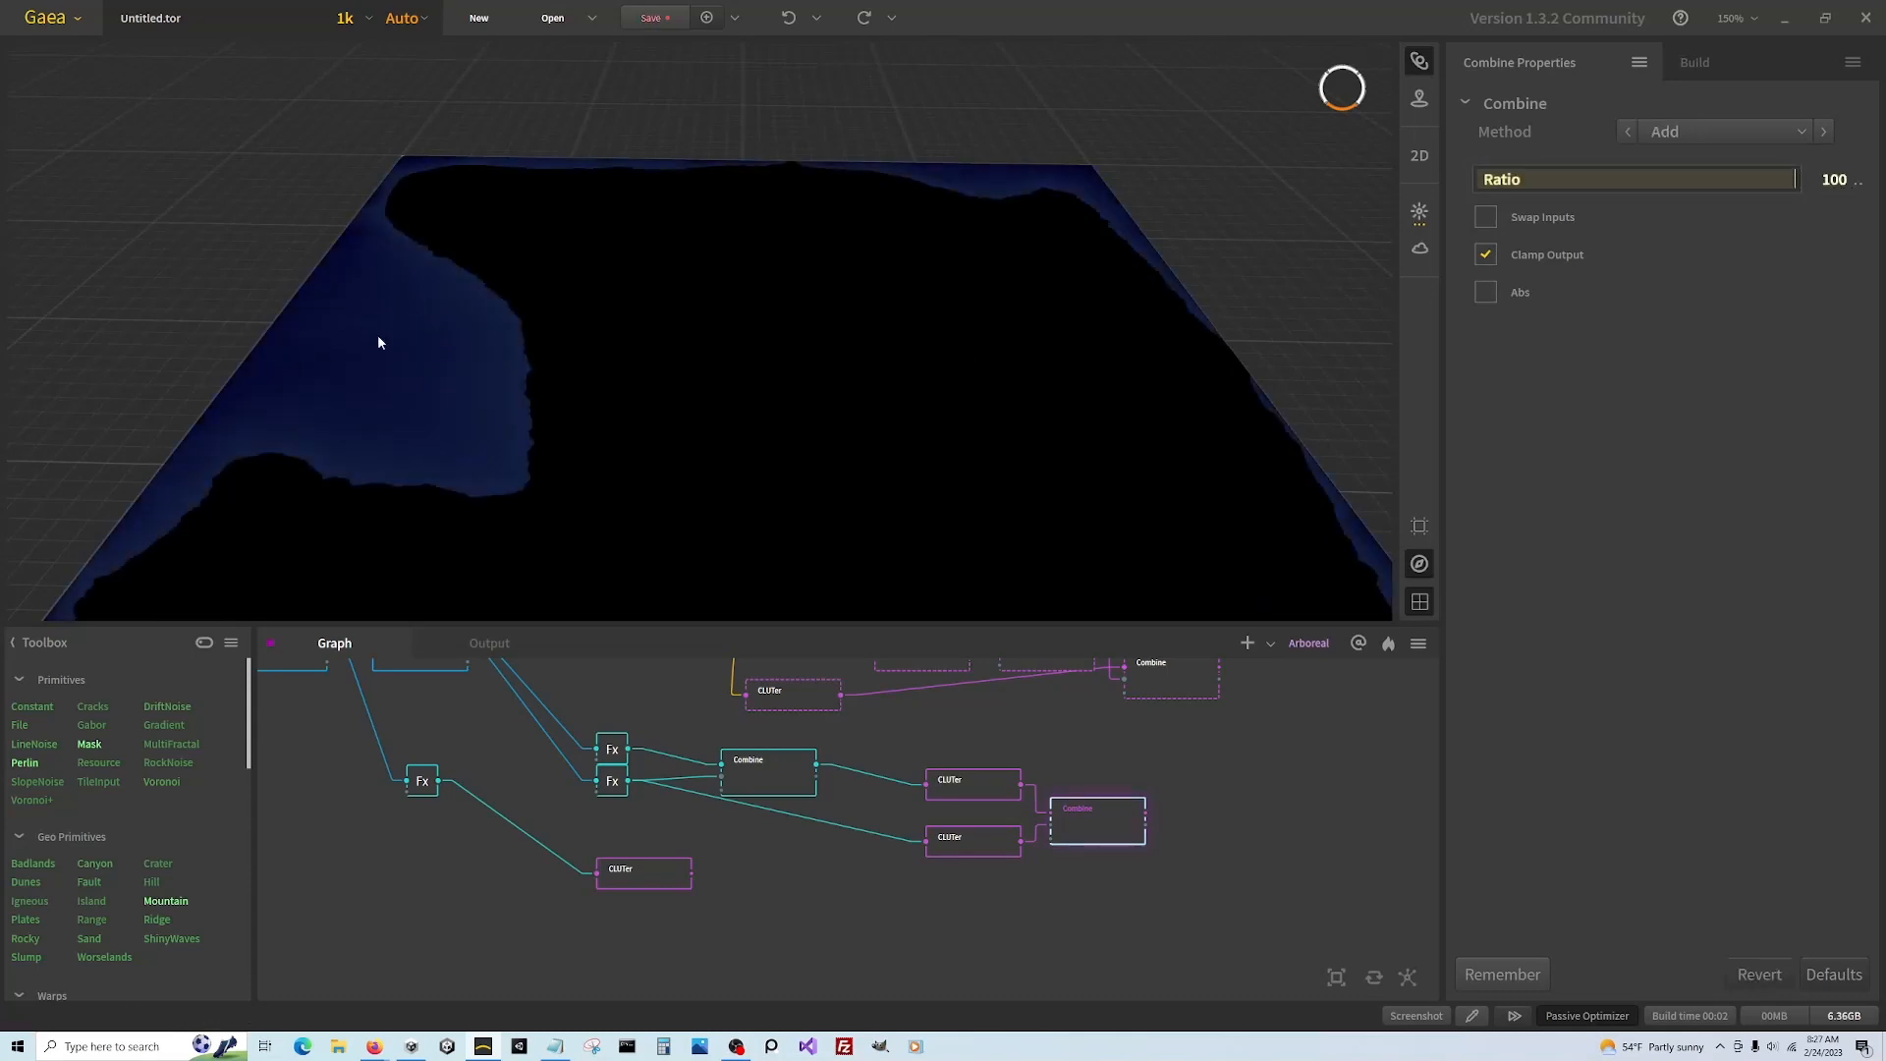
# Brighten the upper sea CLUTer's blue gradient stop to #1B347B and check it in the sea colour Combine node
pyautogui.click(972, 789)
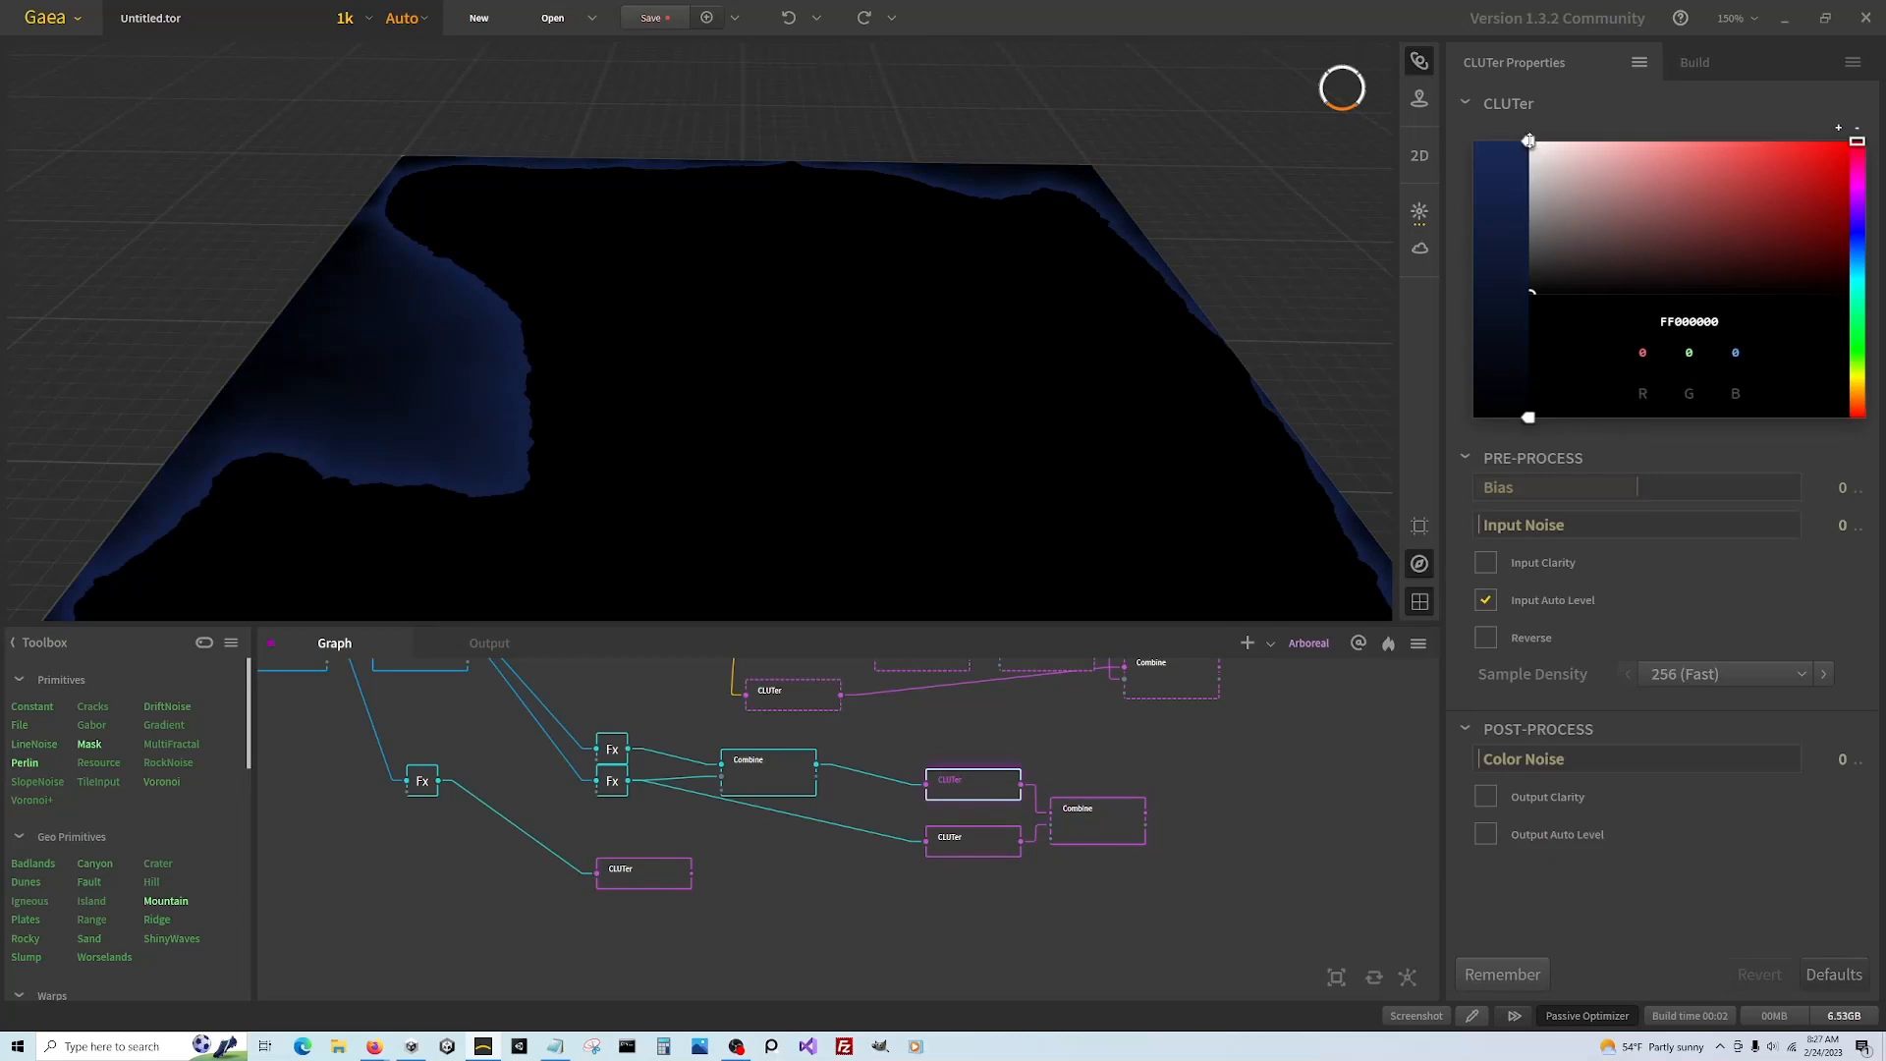
pyautogui.click(1528, 140)
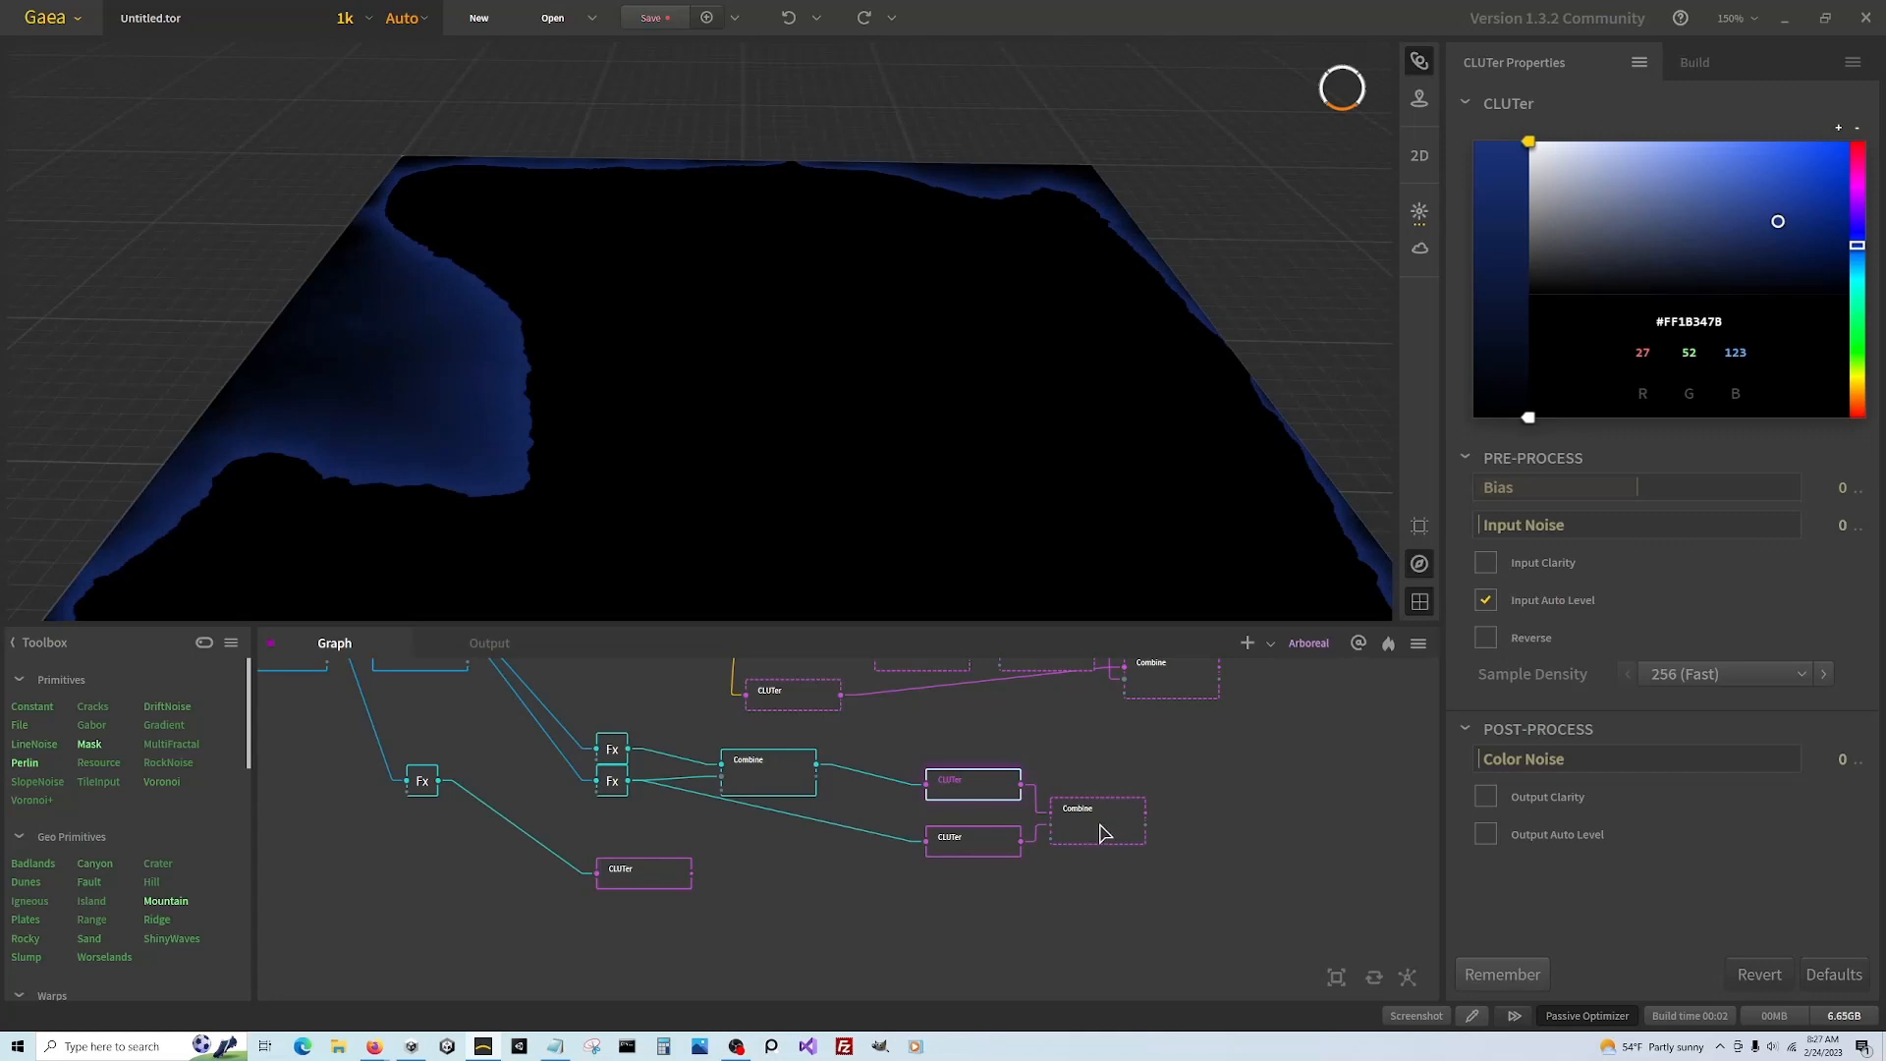
pyautogui.click(1101, 829)
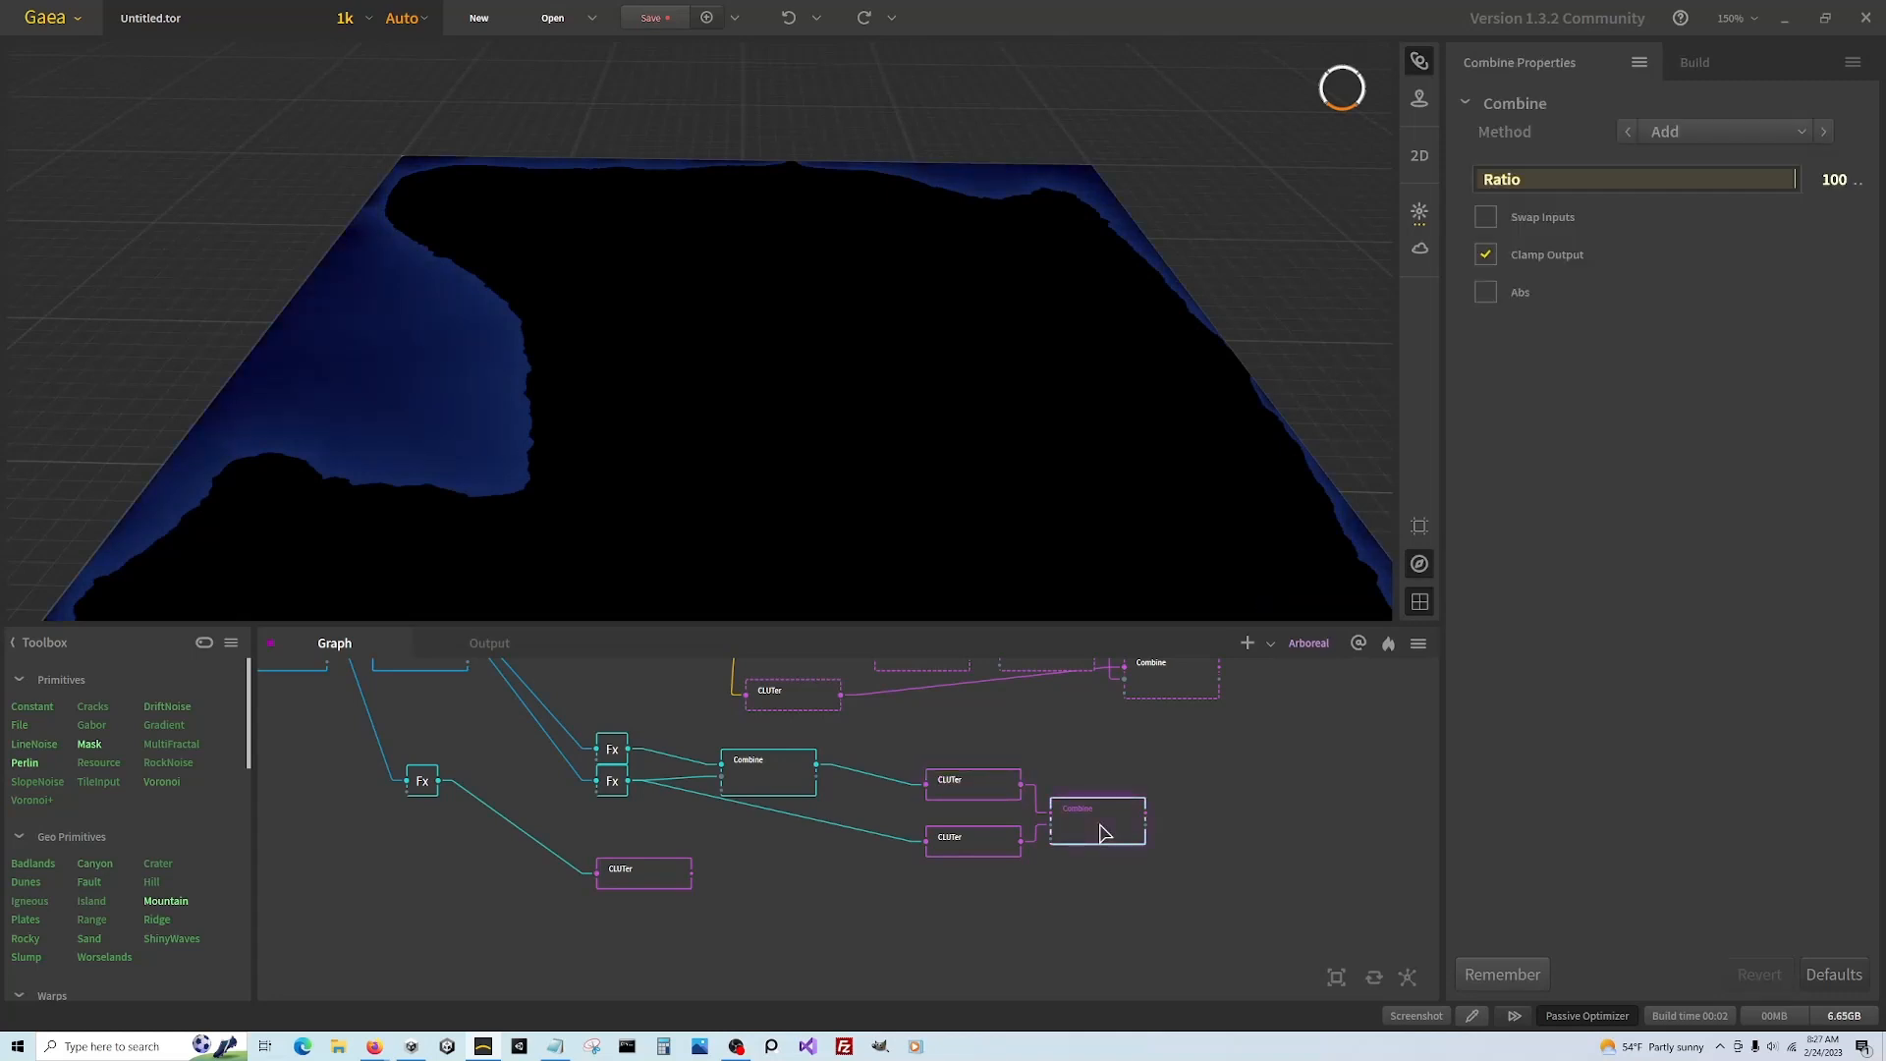
pyautogui.click(979, 791)
pyautogui.click(1115, 830)
# Join the river CLUTer with the final terrain colour Combine in a new Combine node and inspect the rivers on the terrain
pyautogui.click(671, 877)
pyautogui.scroll(-1, 976, 833)
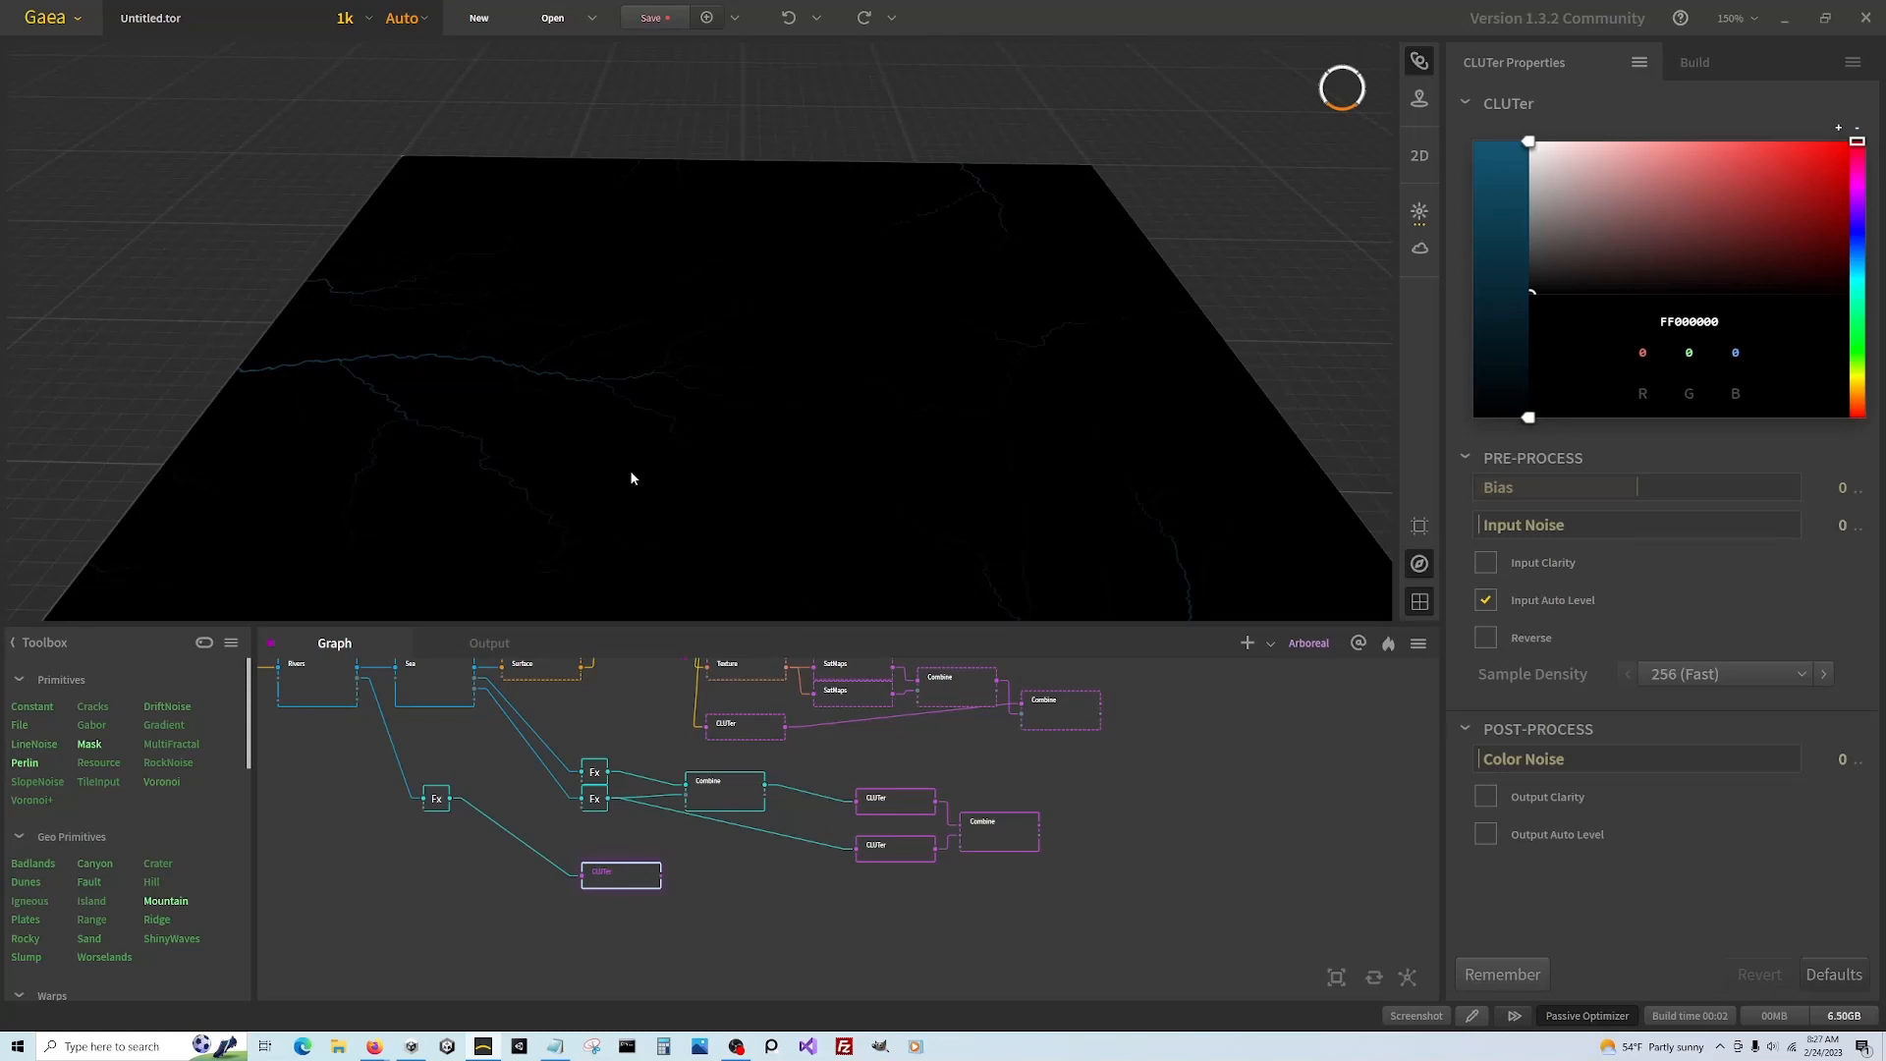
pyautogui.click(1068, 720)
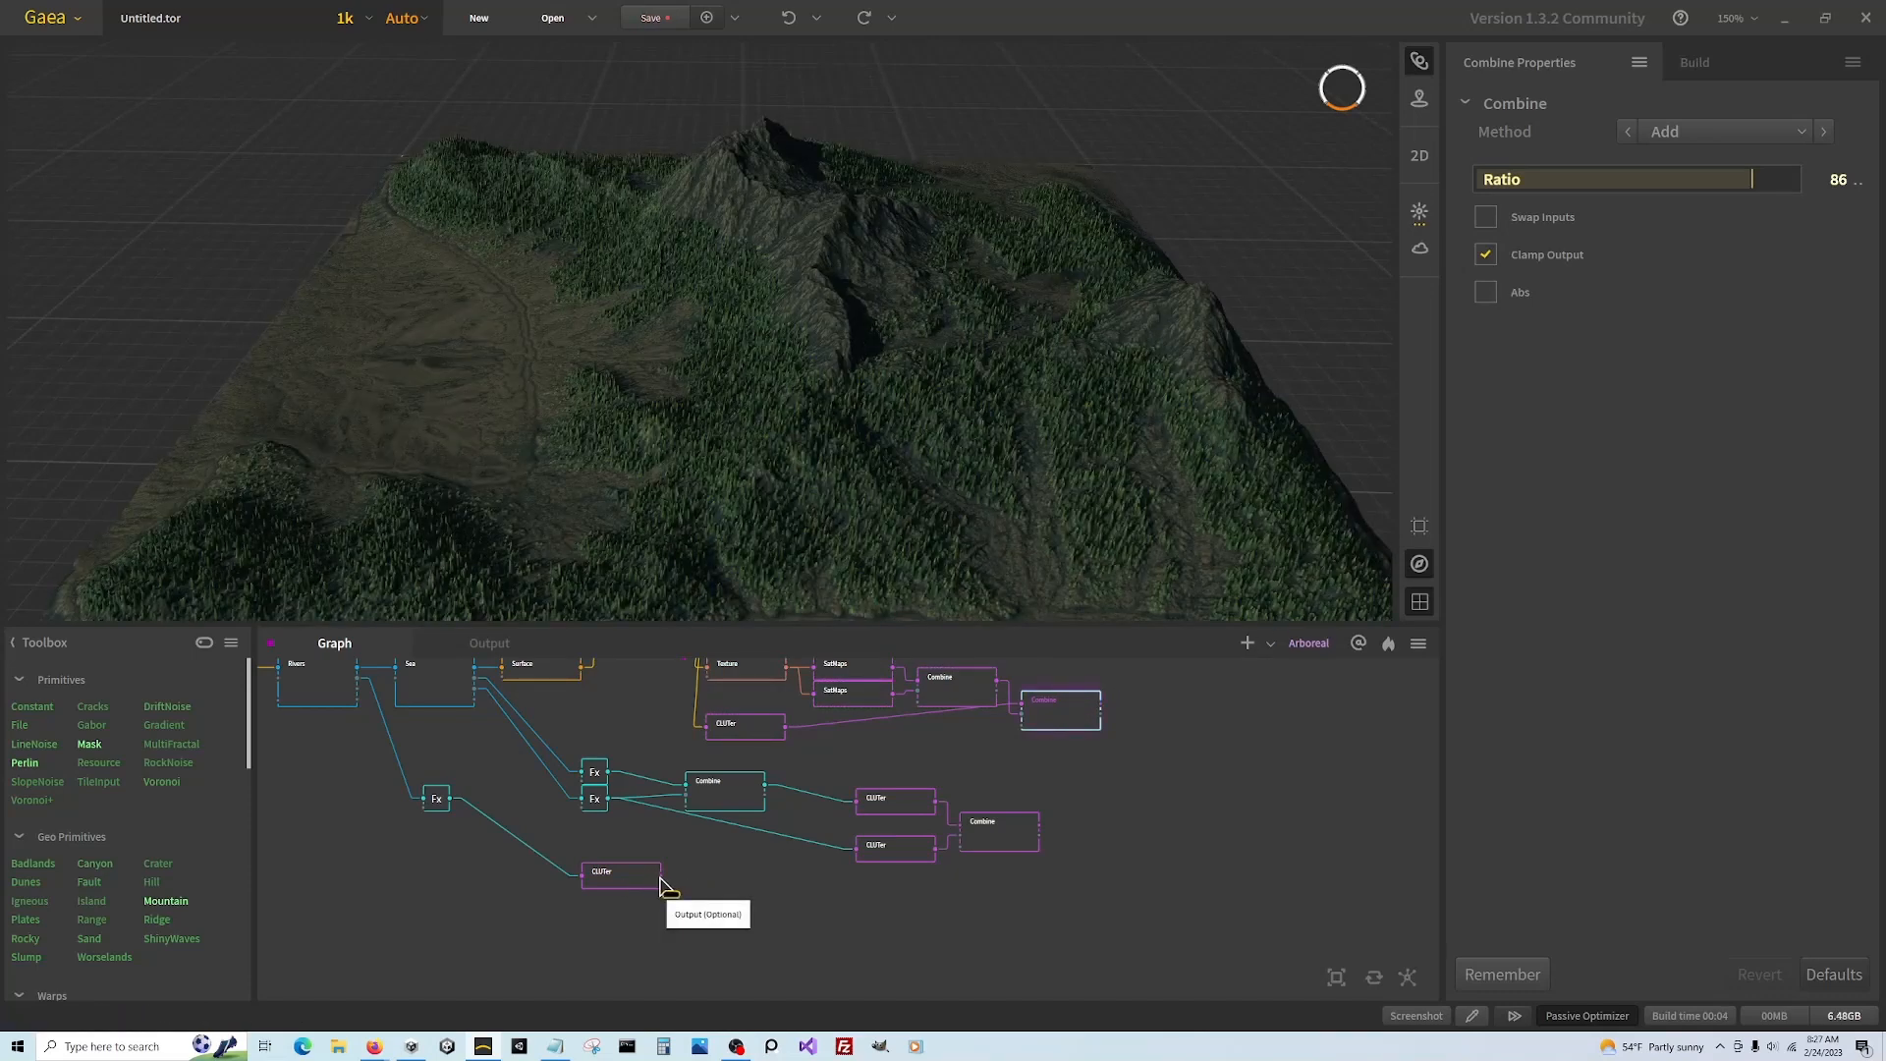
pyautogui.moveTo(660, 884); pyautogui.dragTo(1103, 716)
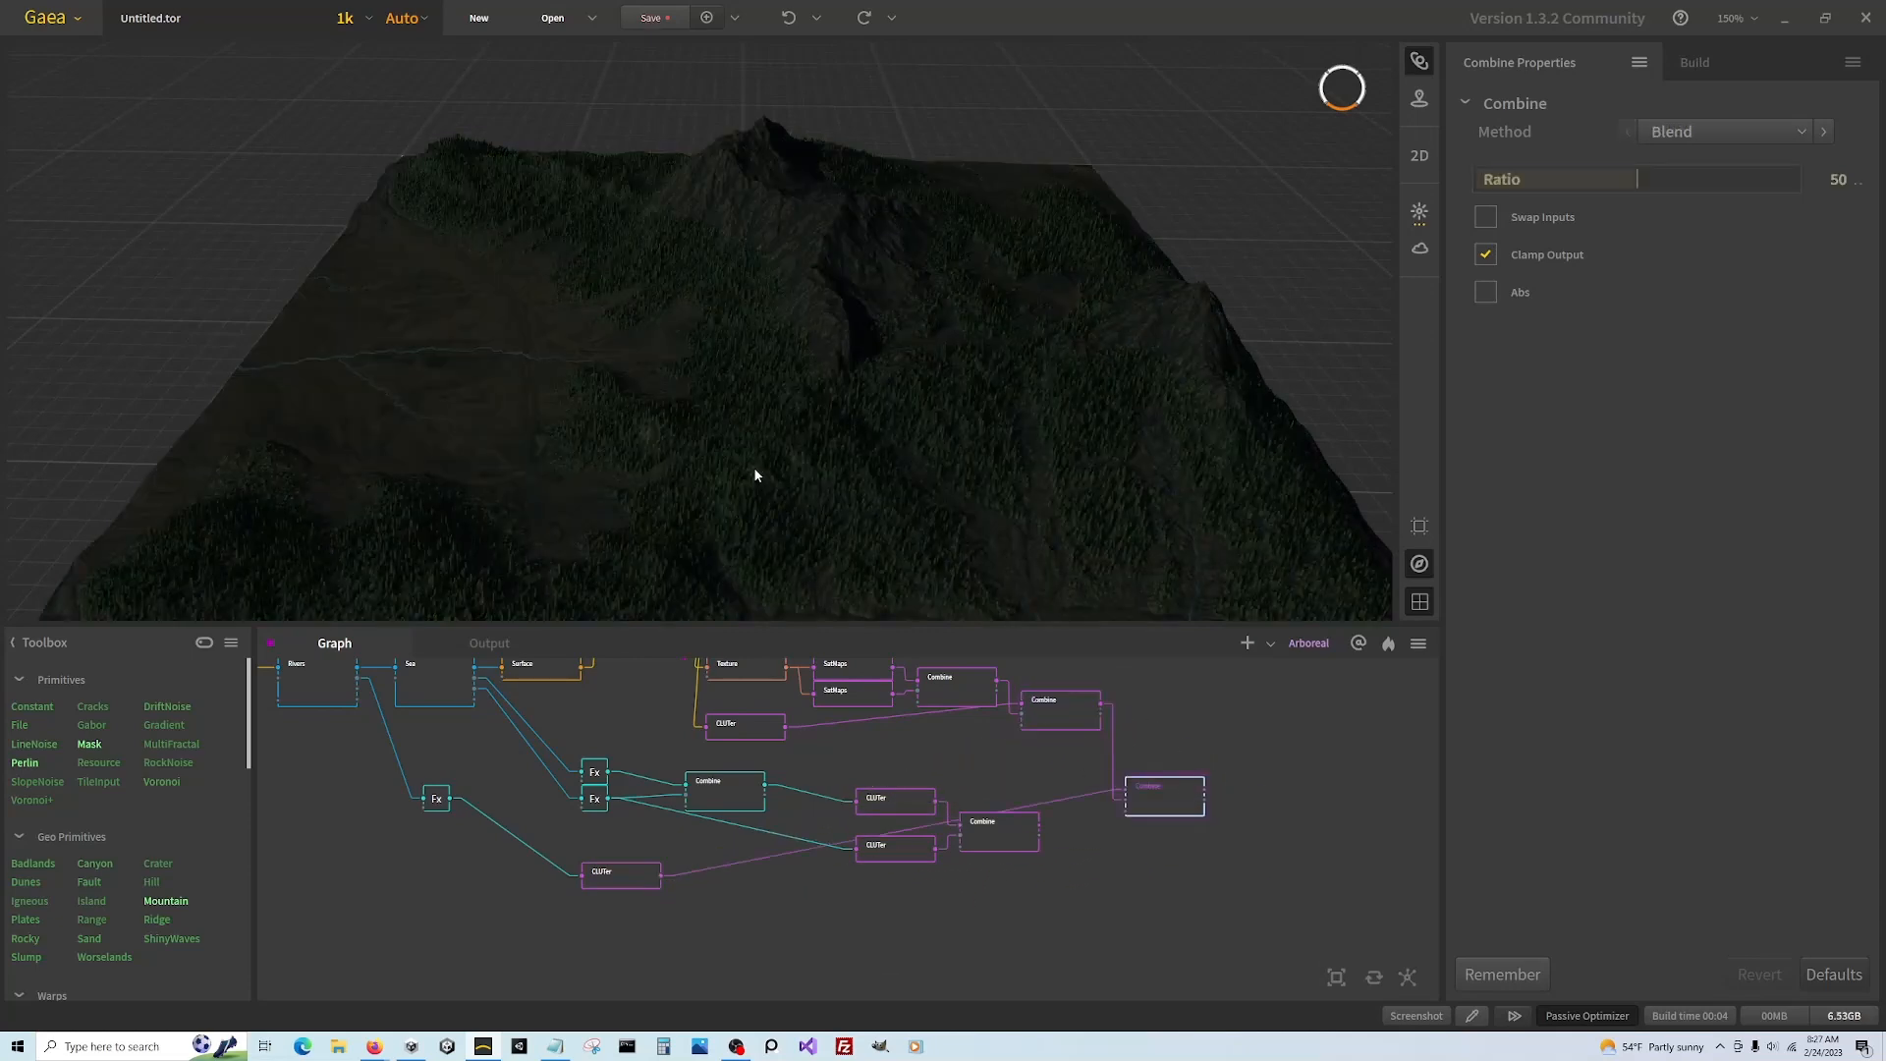
pyautogui.moveTo(754, 475); pyautogui.dragTo(820, 452)
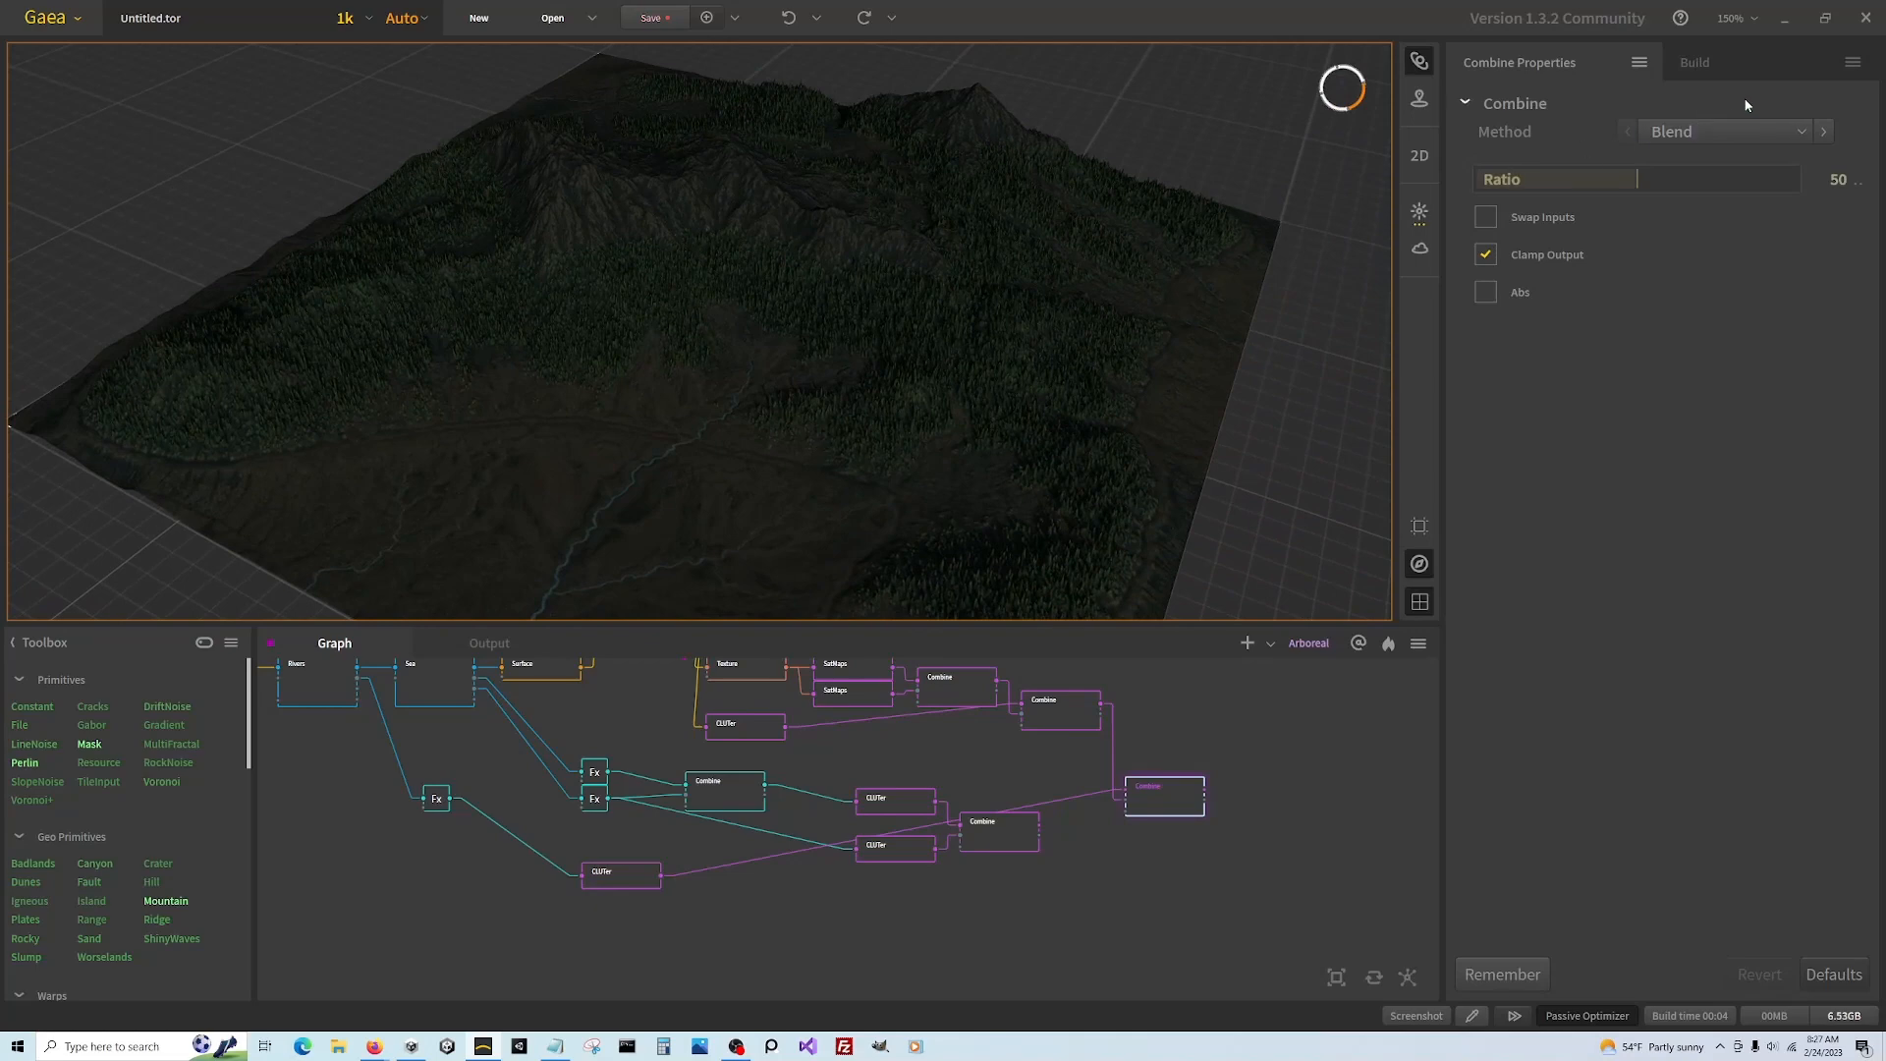
# Keep the new river Combine node's method as Blend and set its ratio to 100
pyautogui.click(1709, 131)
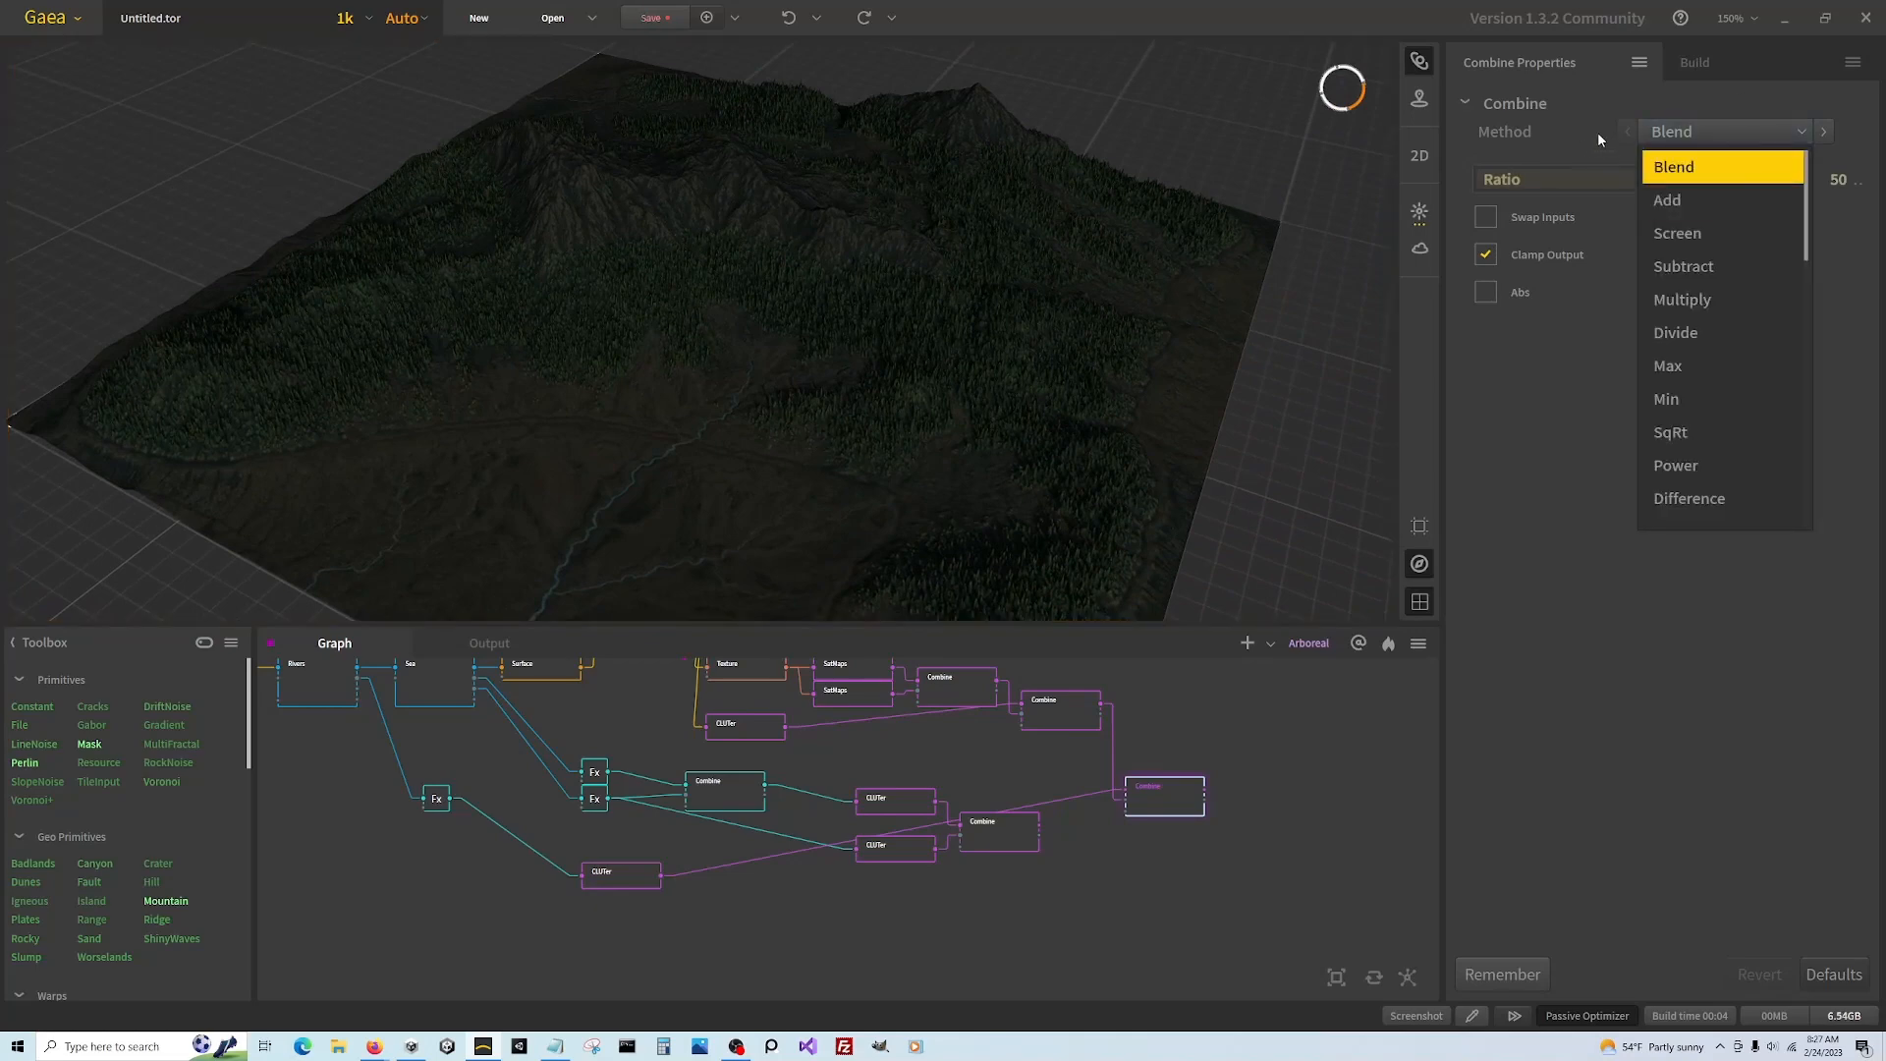
pyautogui.click(1758, 165)
pyautogui.moveTo(1790, 179); pyautogui.dragTo(1799, 185)
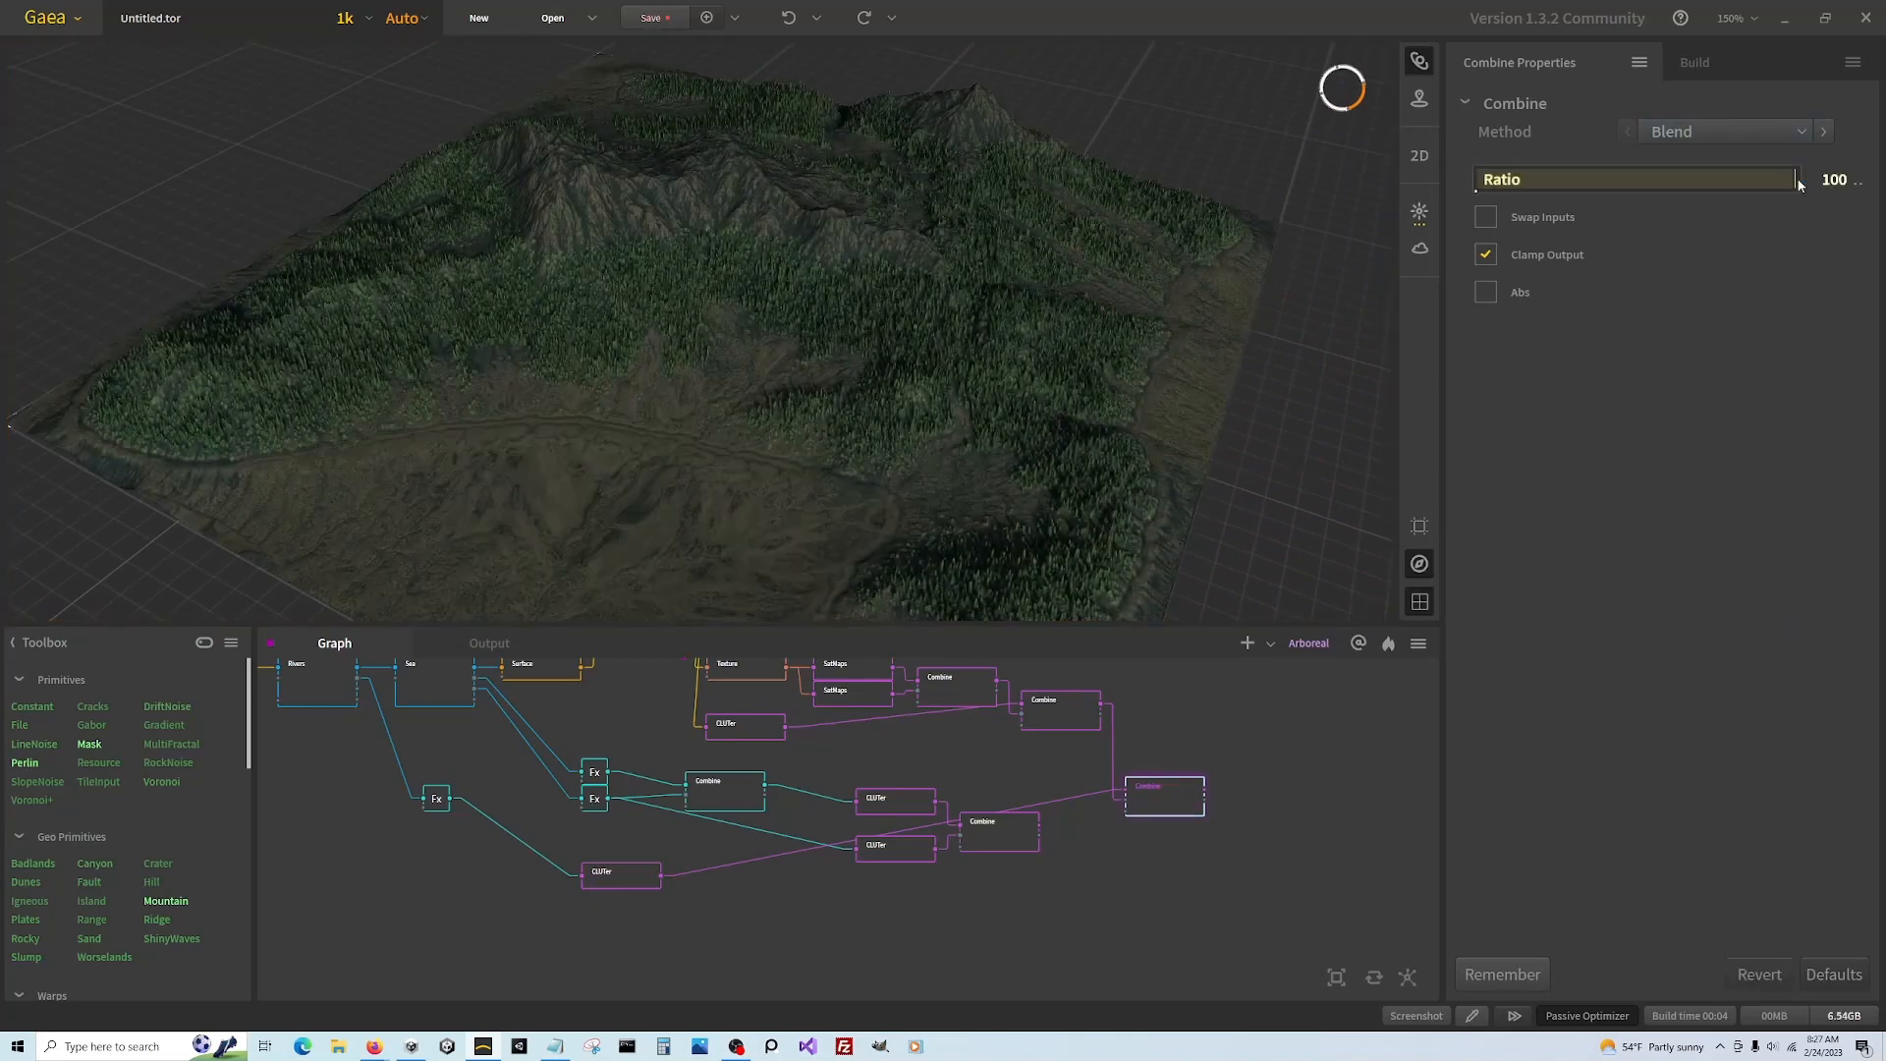
# Set the river Combine node's method to Add and join its output with the sea colour Combine in a new Combine node
pyautogui.click(1701, 134)
pyautogui.click(1695, 193)
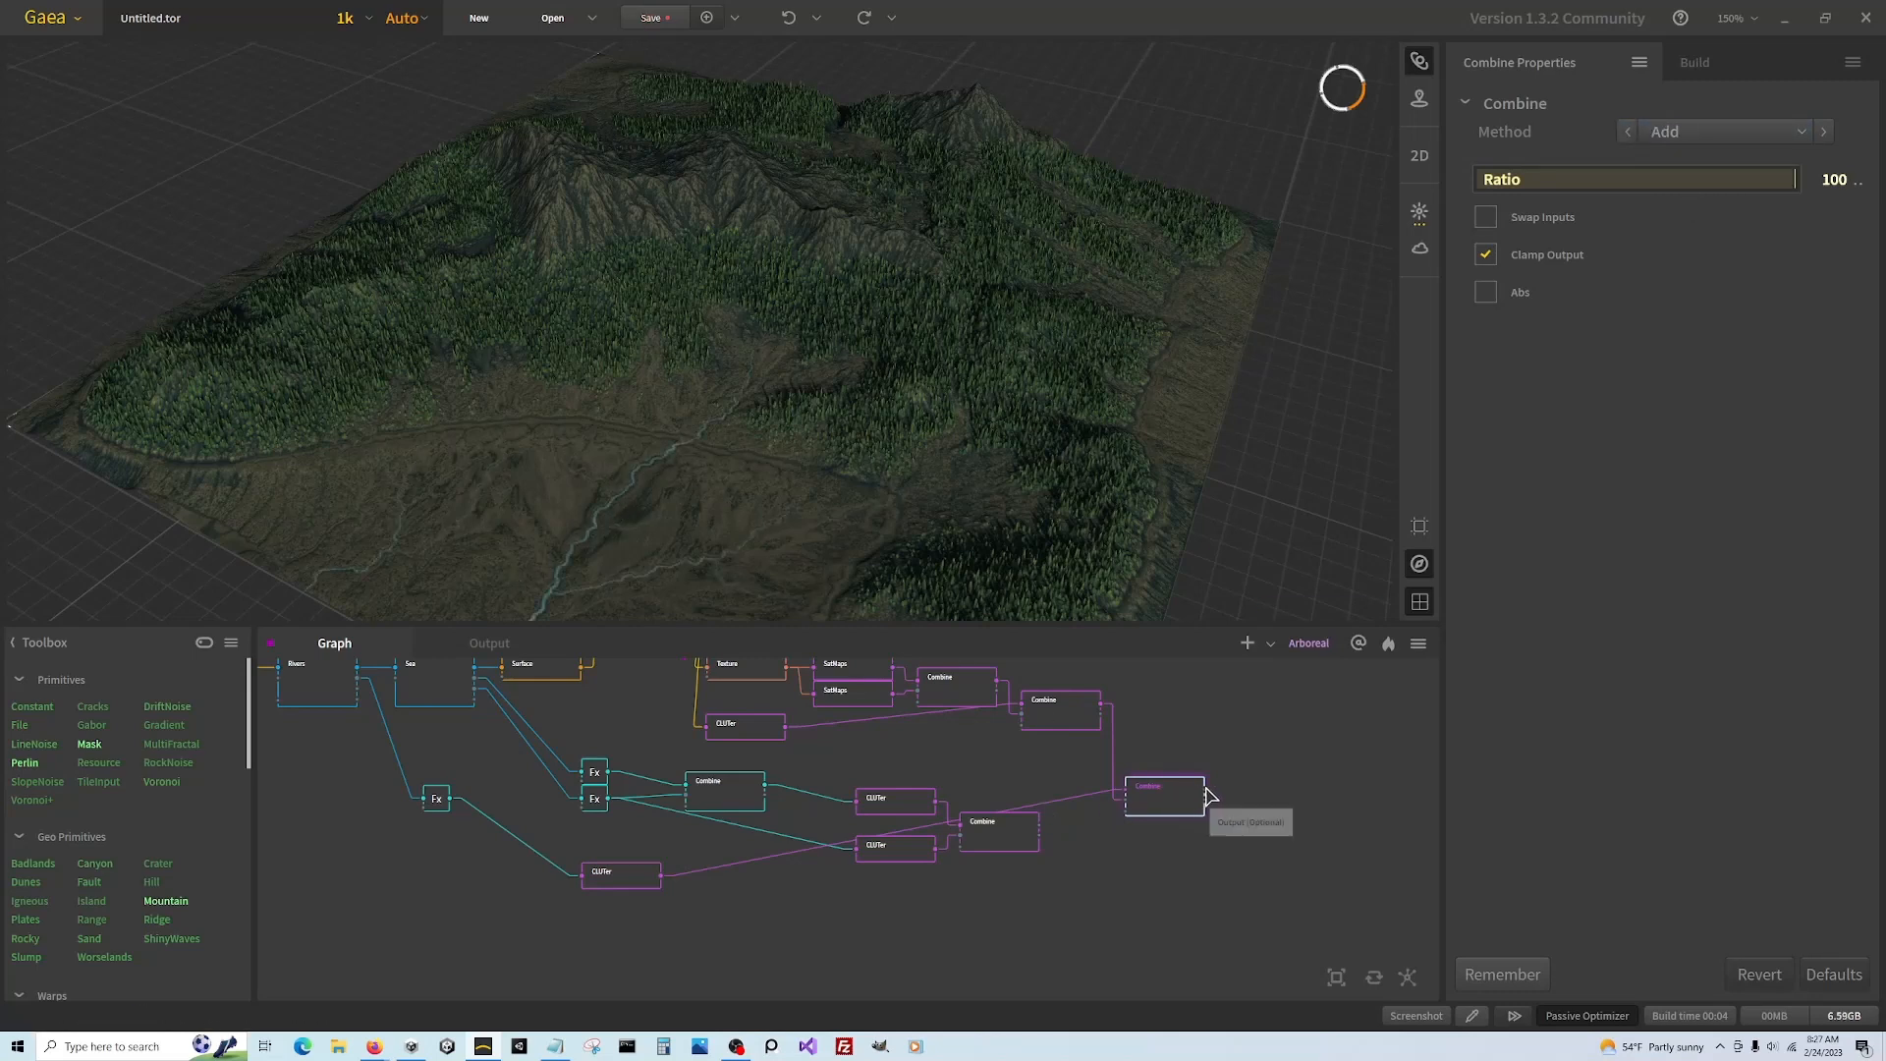
pyautogui.moveTo(1204, 795); pyautogui.dragTo(1043, 829)
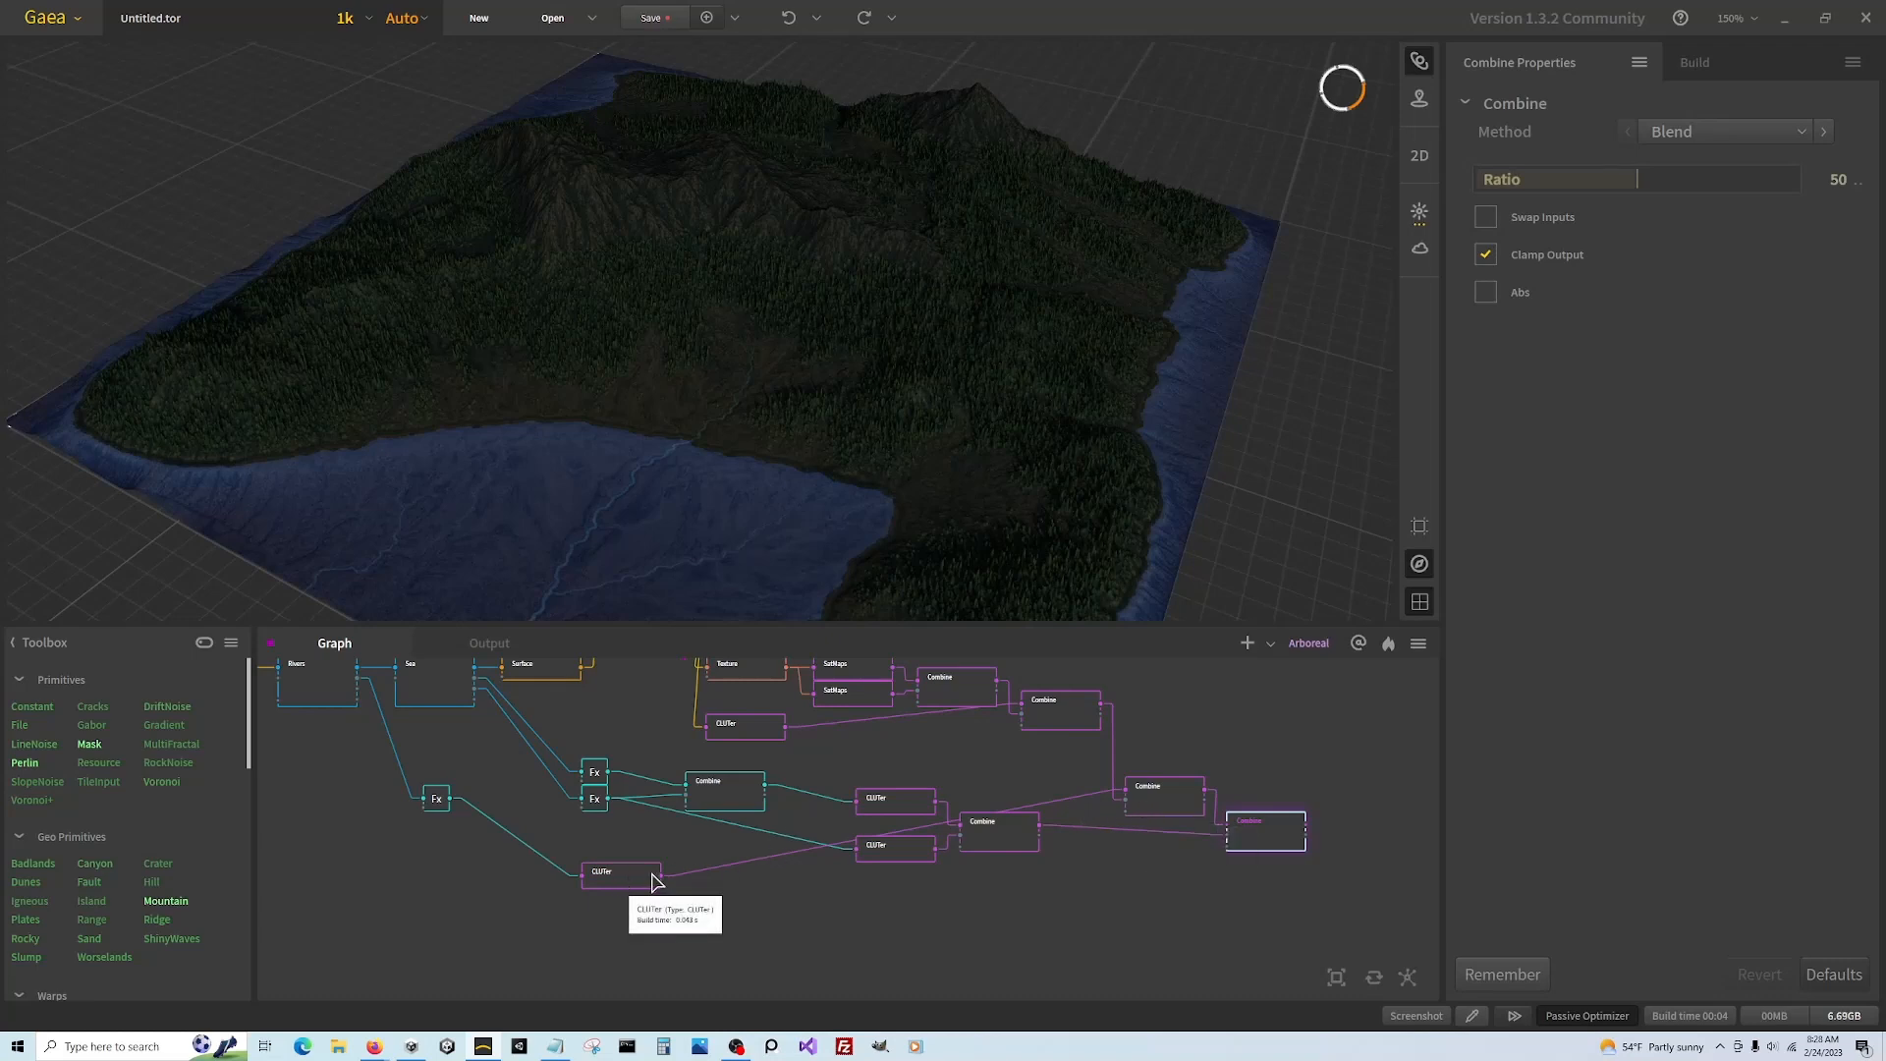
# Compare the two sea Fx masks, the river CLUTer and the terrain and river Combine nodes on the terrain
pyautogui.click(592, 801)
pyautogui.click(594, 773)
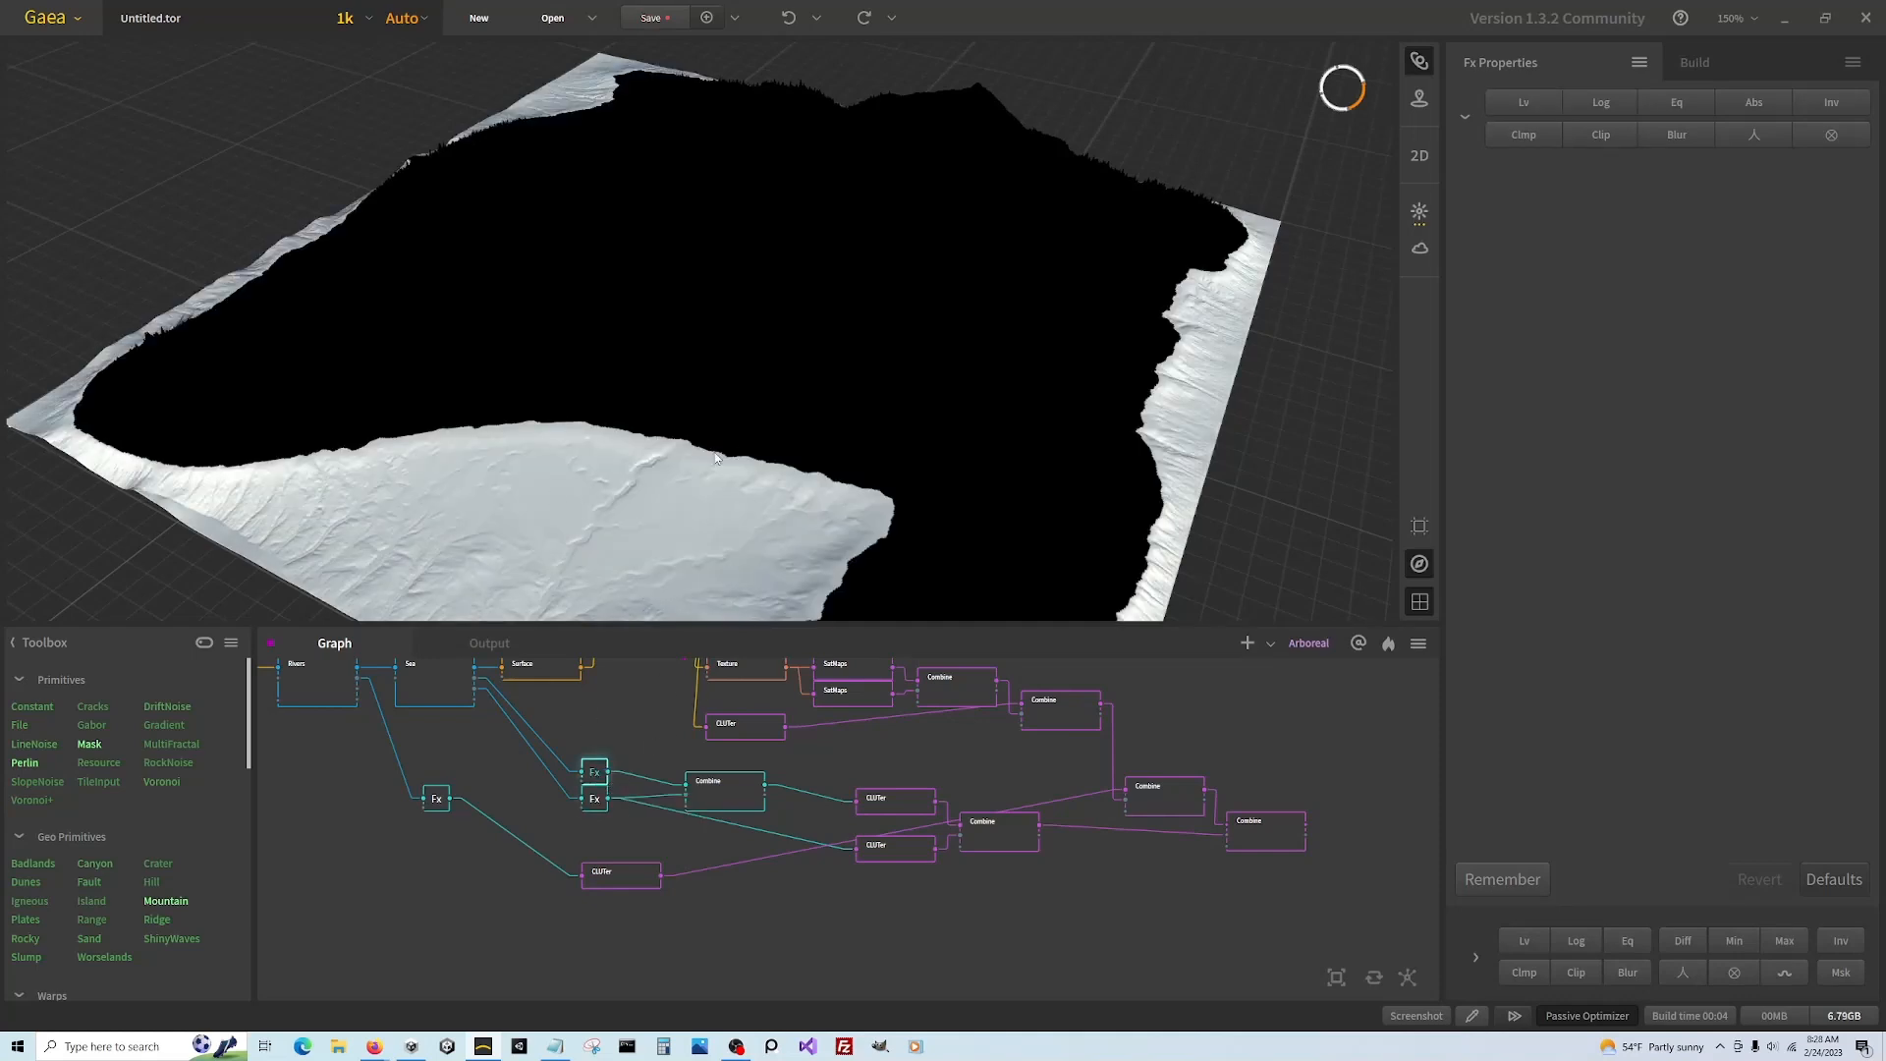
pyautogui.click(1159, 809)
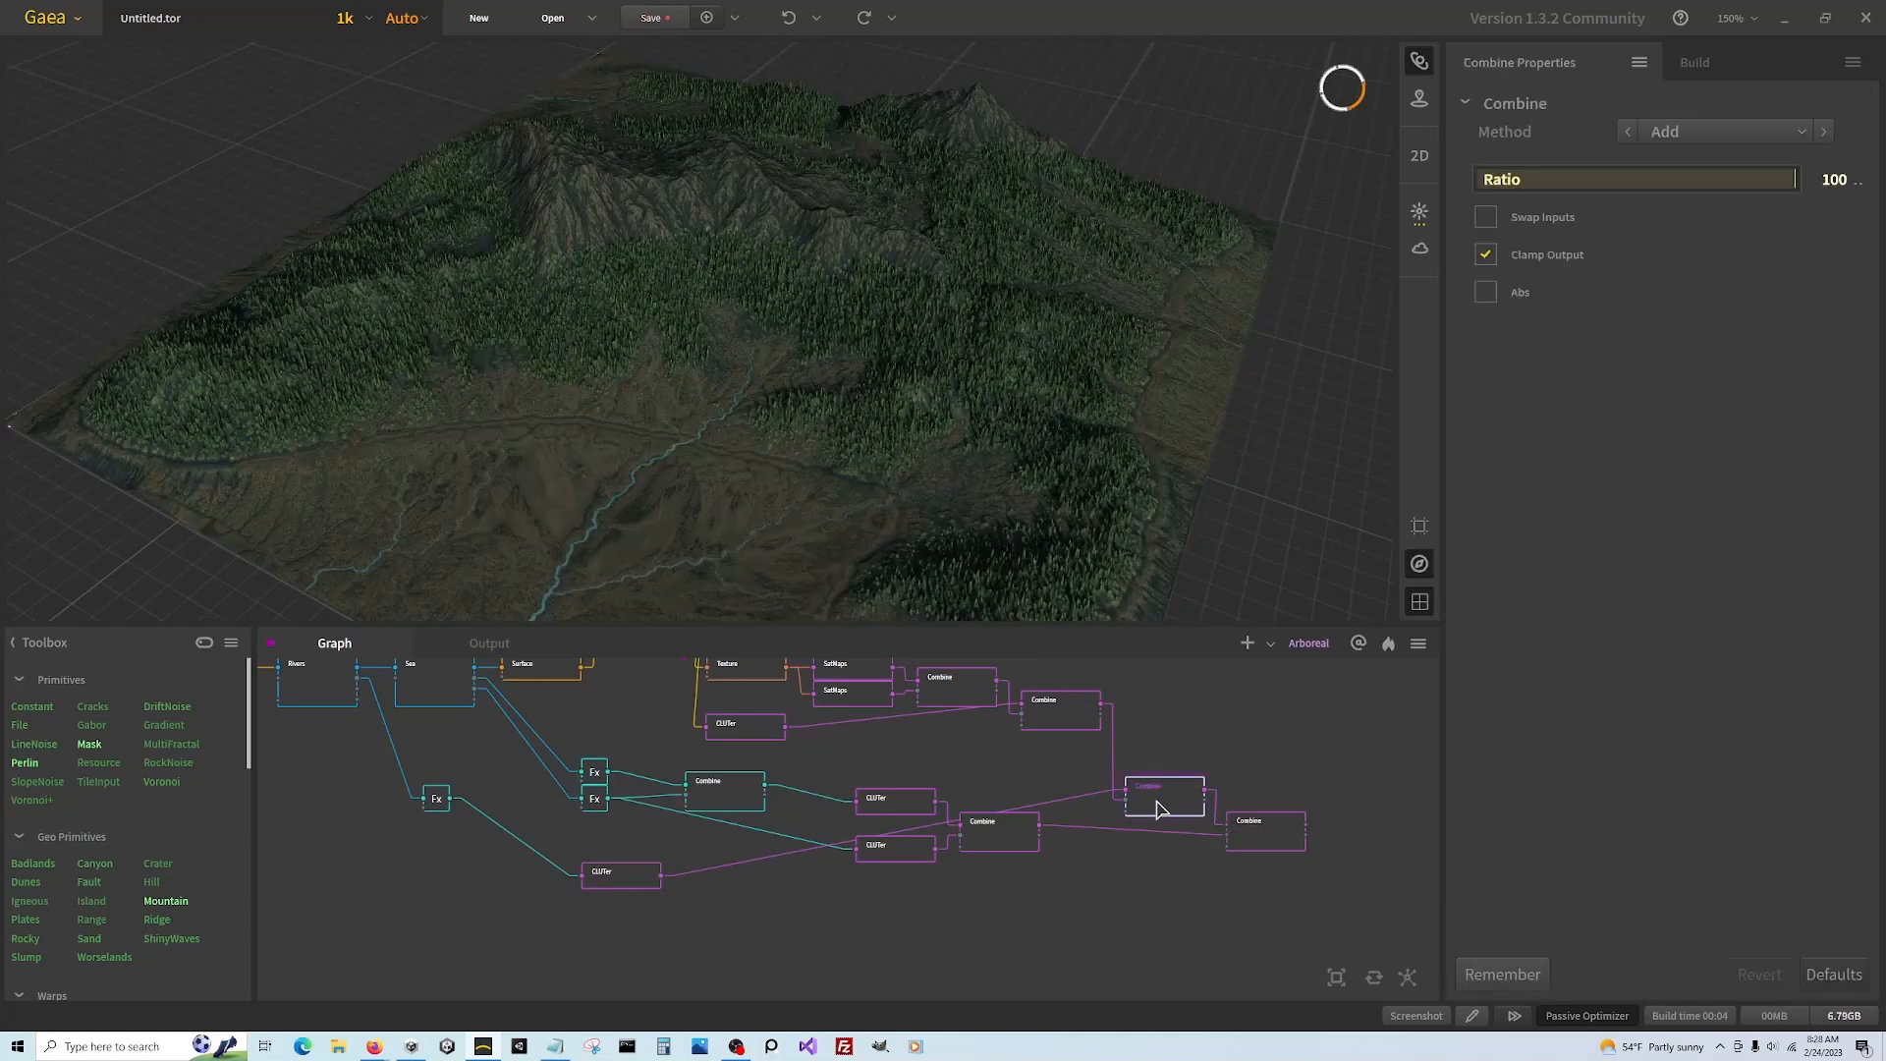
pyautogui.click(1074, 711)
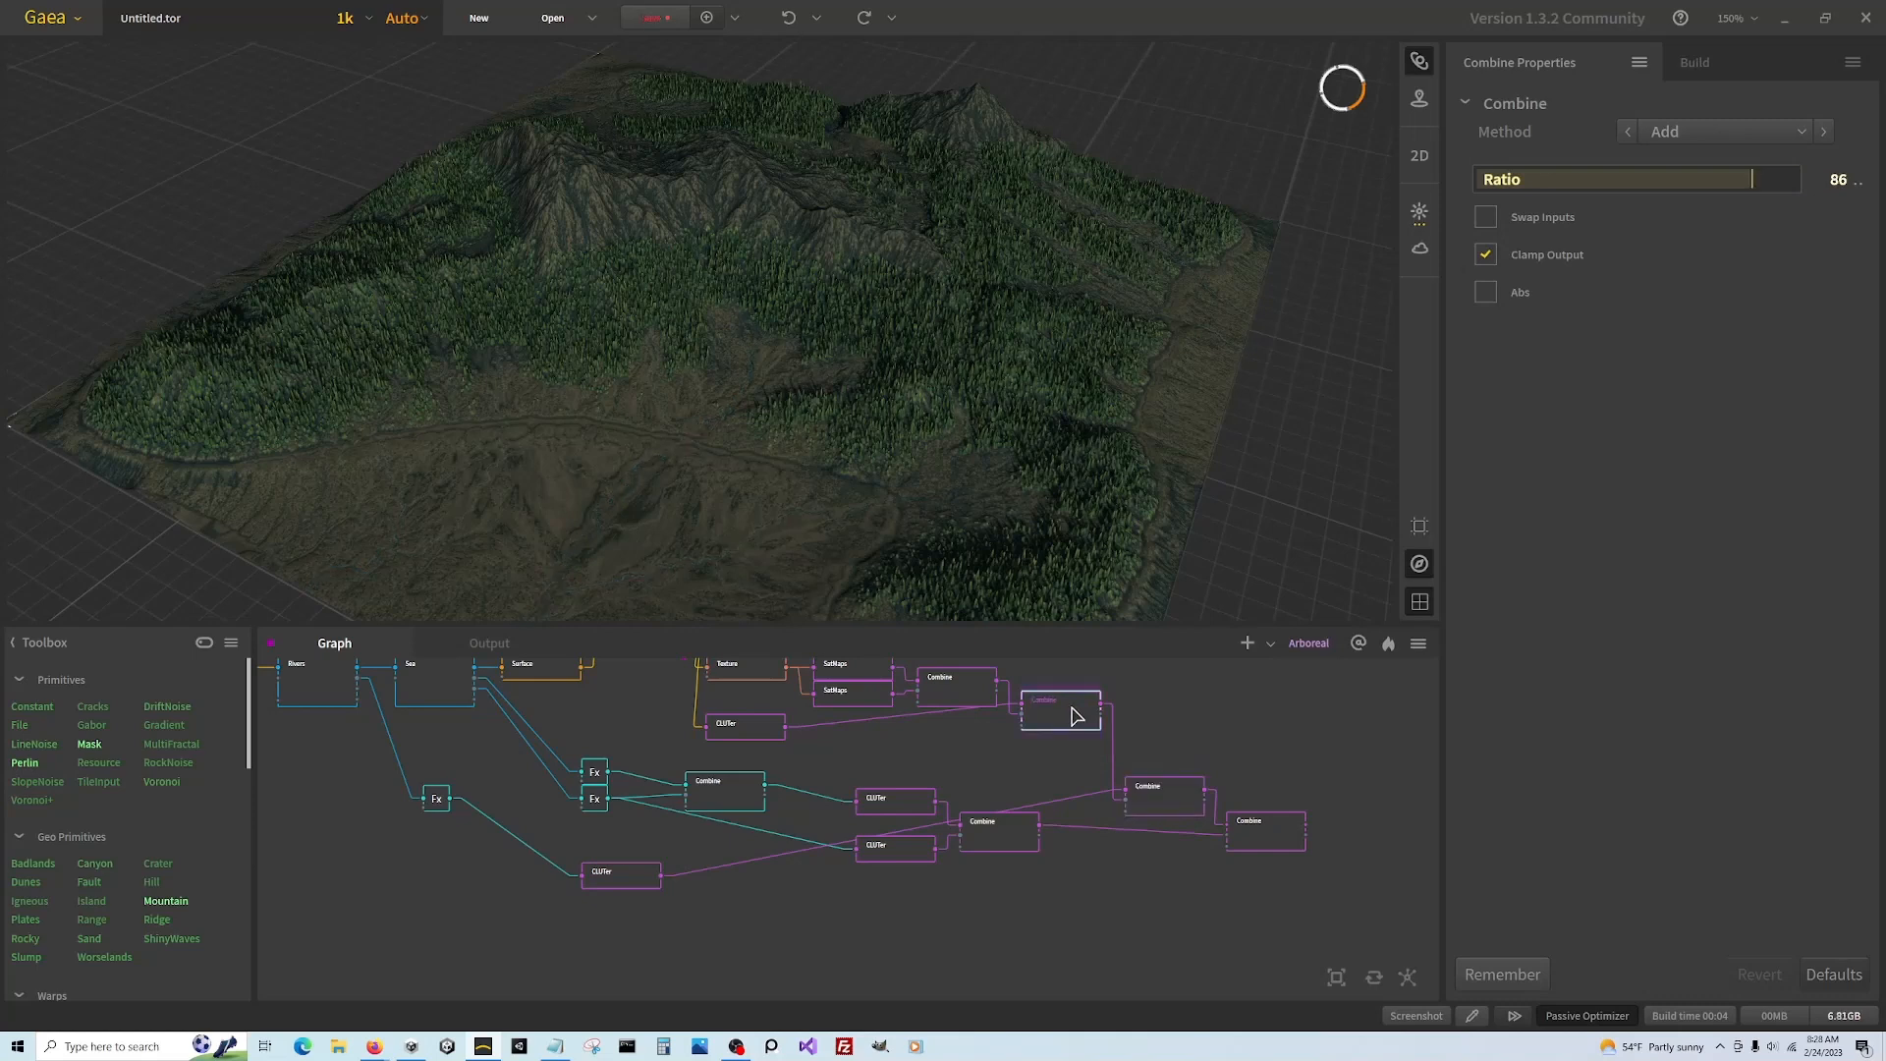
pyautogui.click(643, 887)
pyautogui.click(1182, 809)
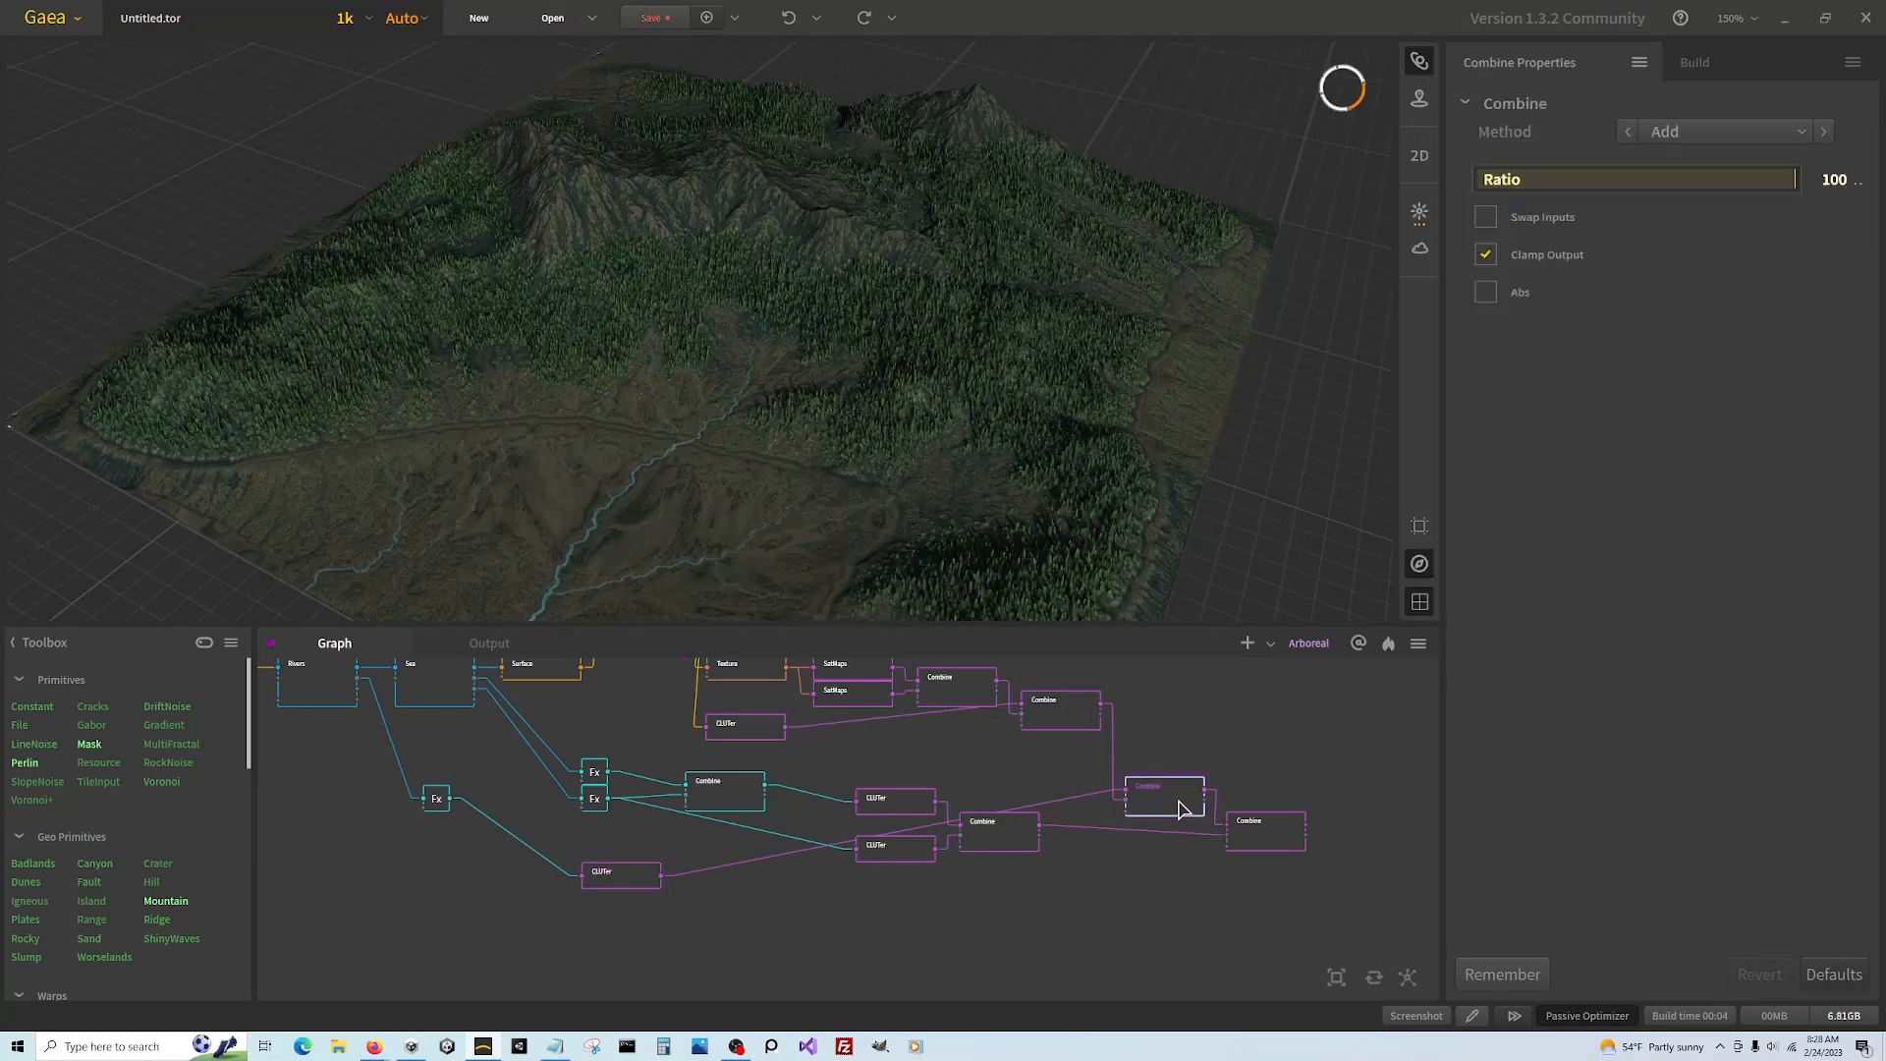
# Try masking the river Combine with the upper sea Fx output and swapped inputs, and remove that mask link
pyautogui.moveTo(608, 772); pyautogui.dragTo(1130, 819)
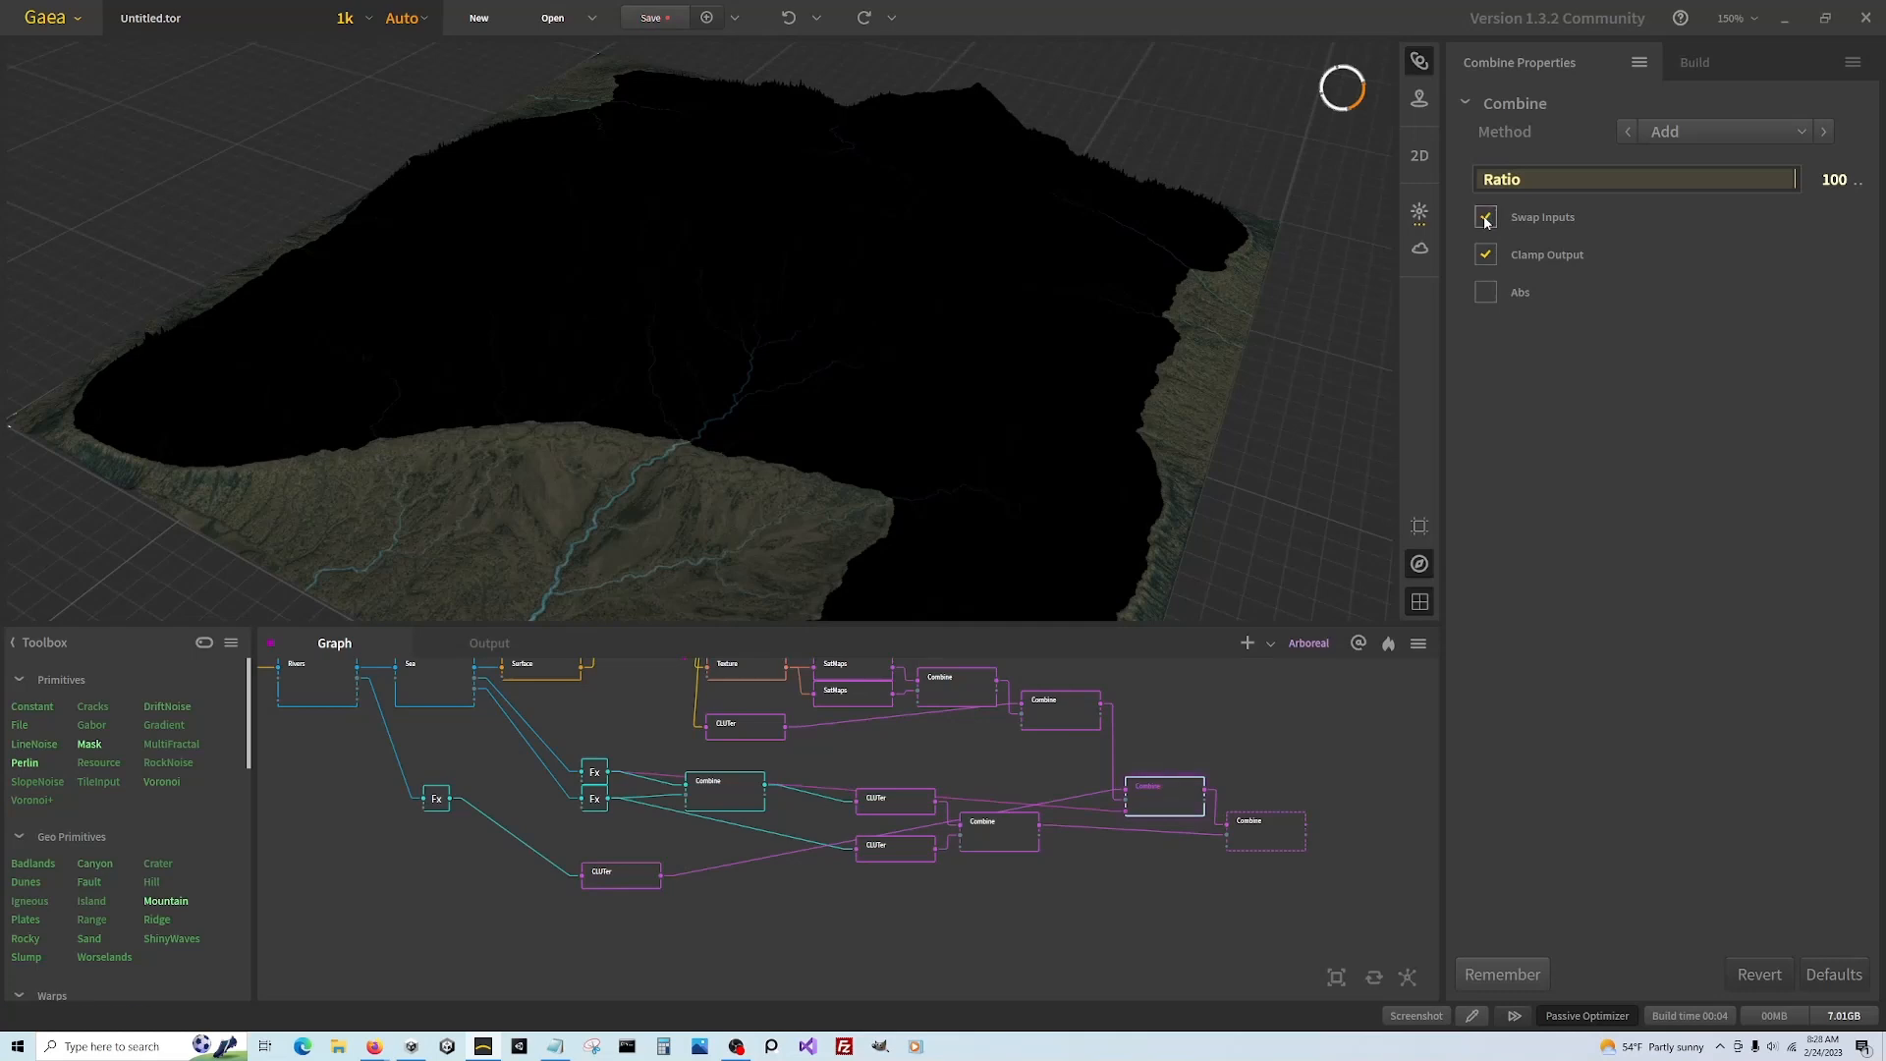
pyautogui.click(1112, 811)
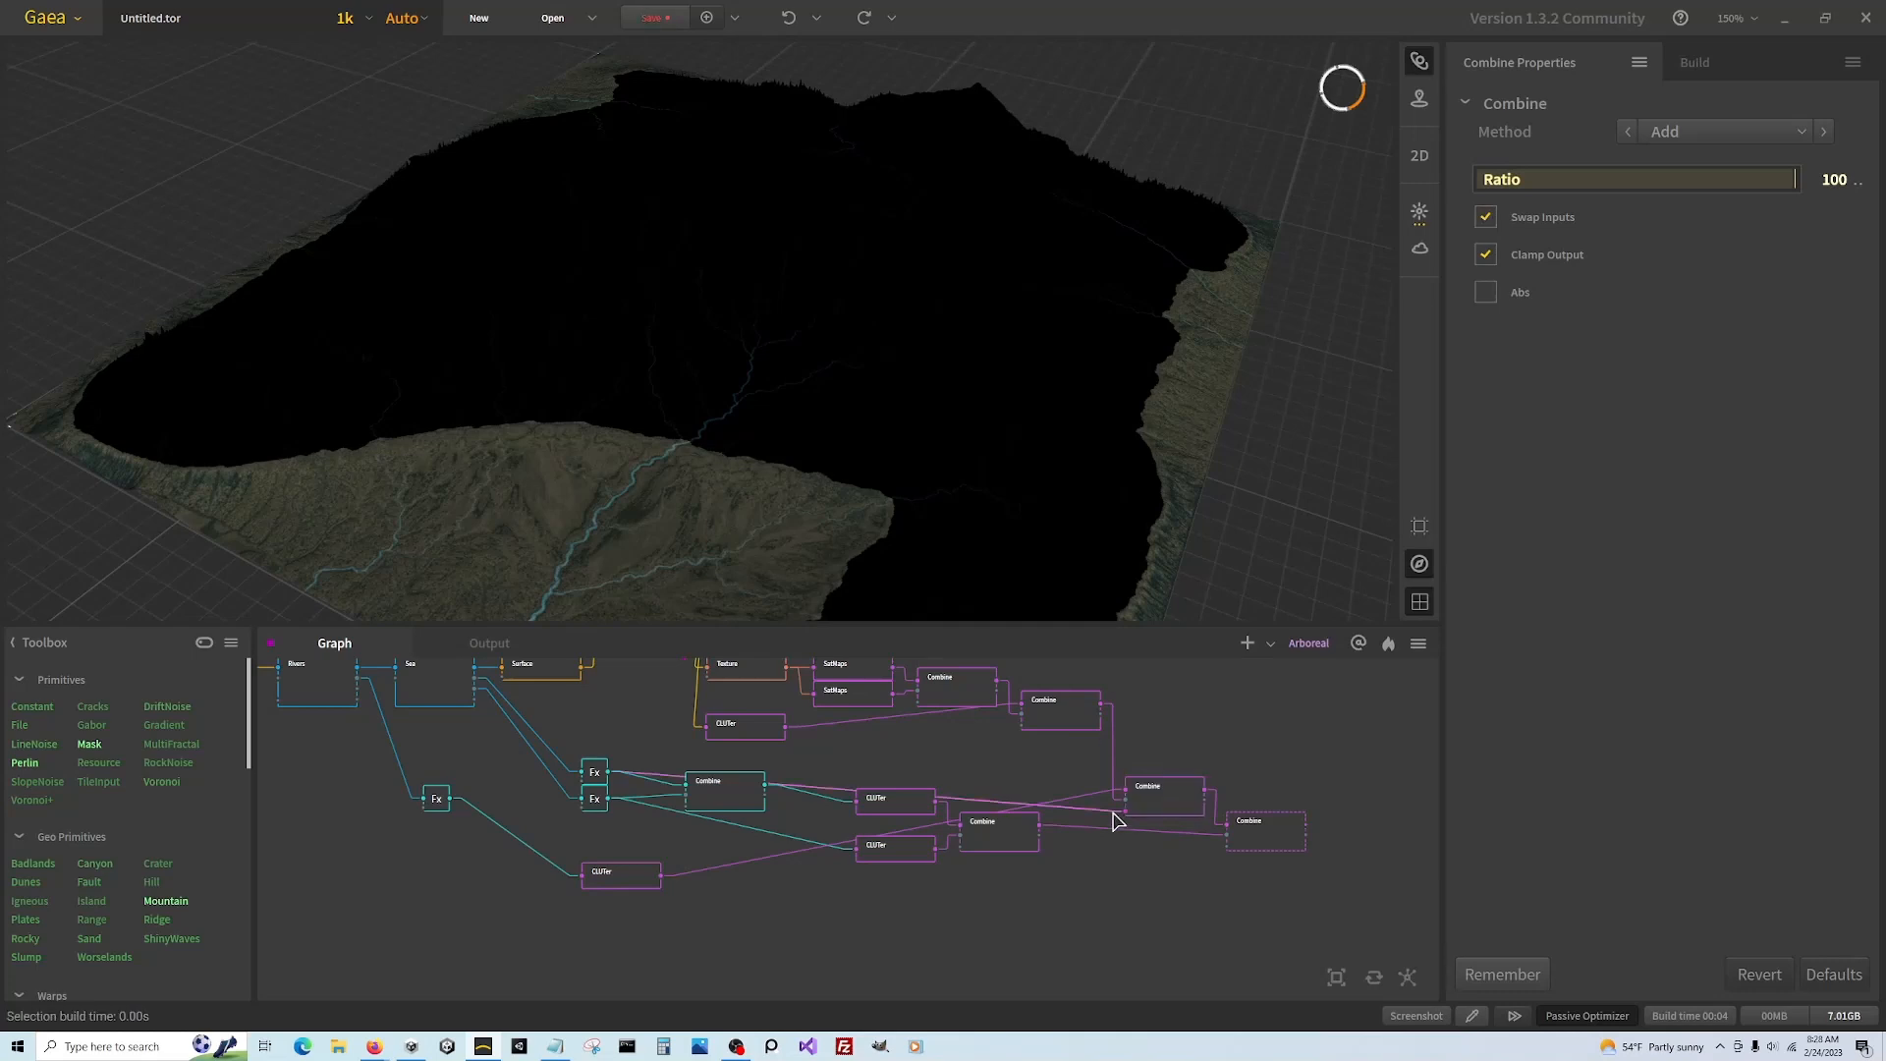
pyautogui.click(1164, 799)
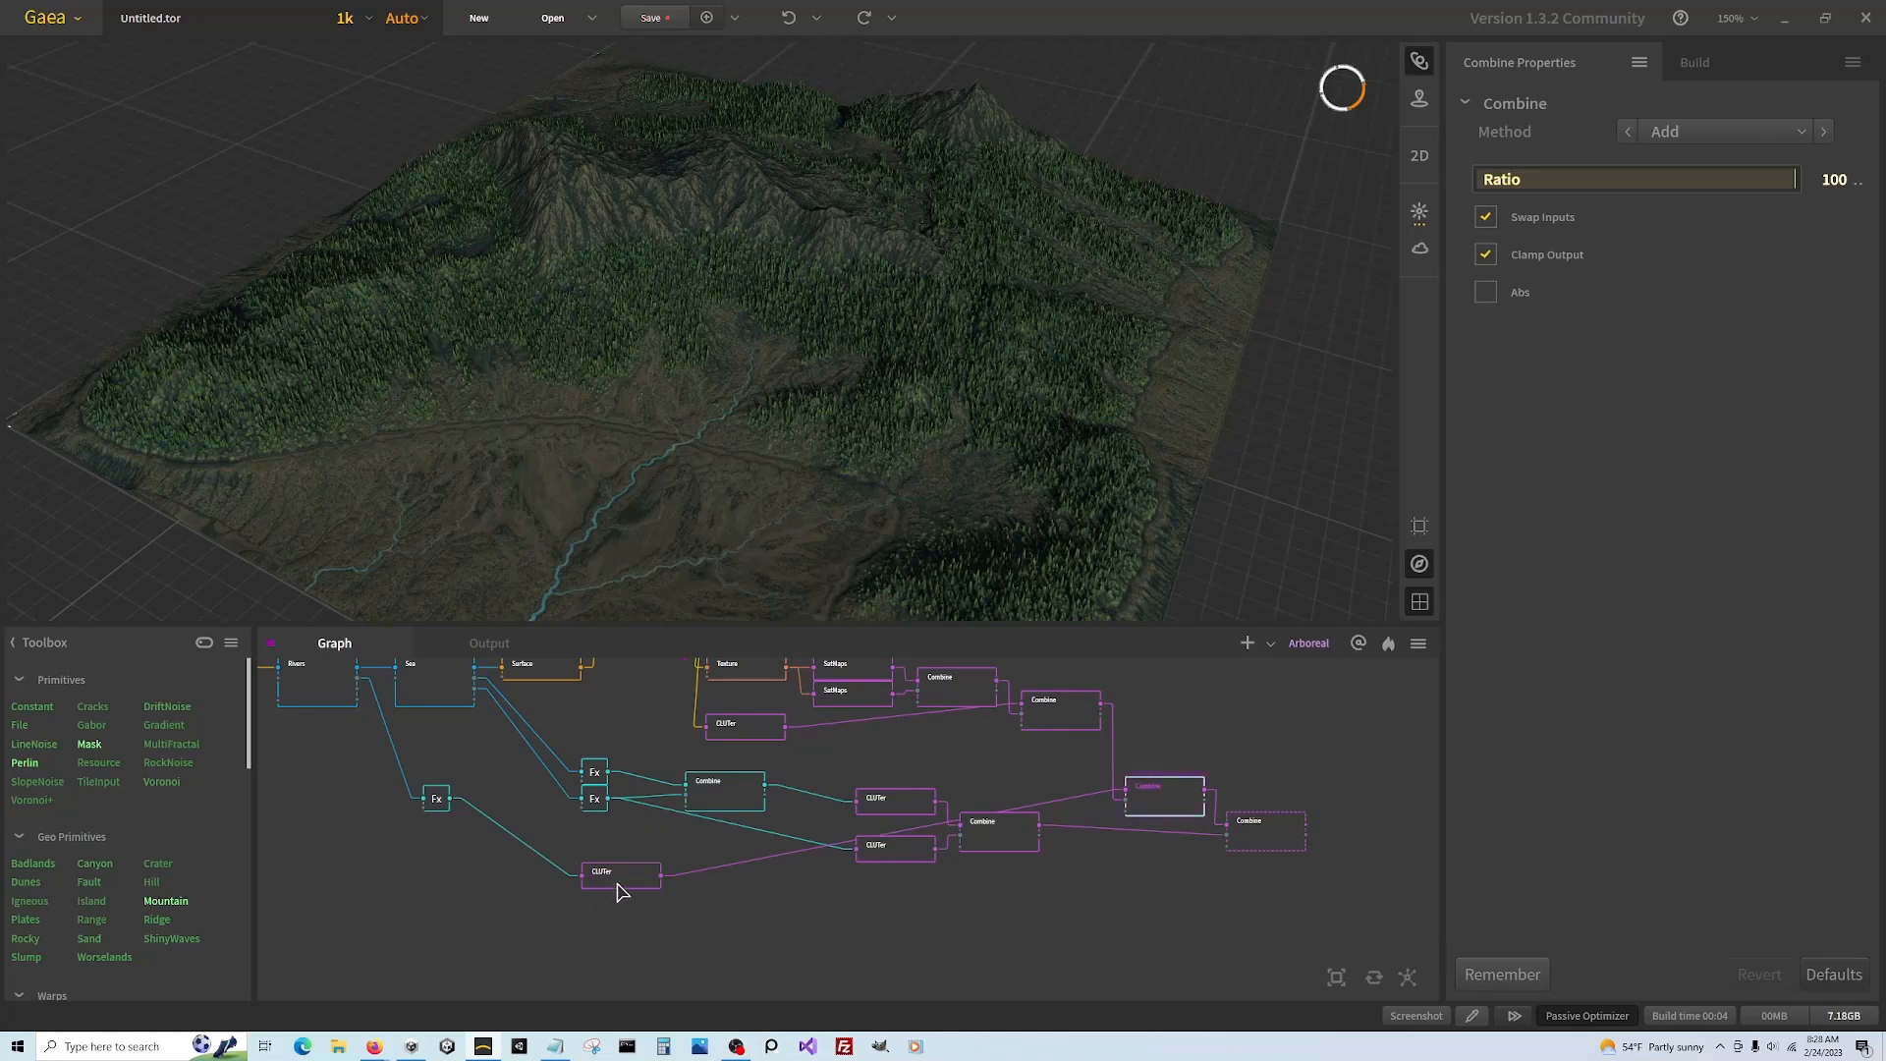
# Reposition the river CLUTer and river Fx nodes and feed the upper sea Fx output into the river Fx's mask input
pyautogui.moveTo(625, 891); pyautogui.dragTo(704, 893)
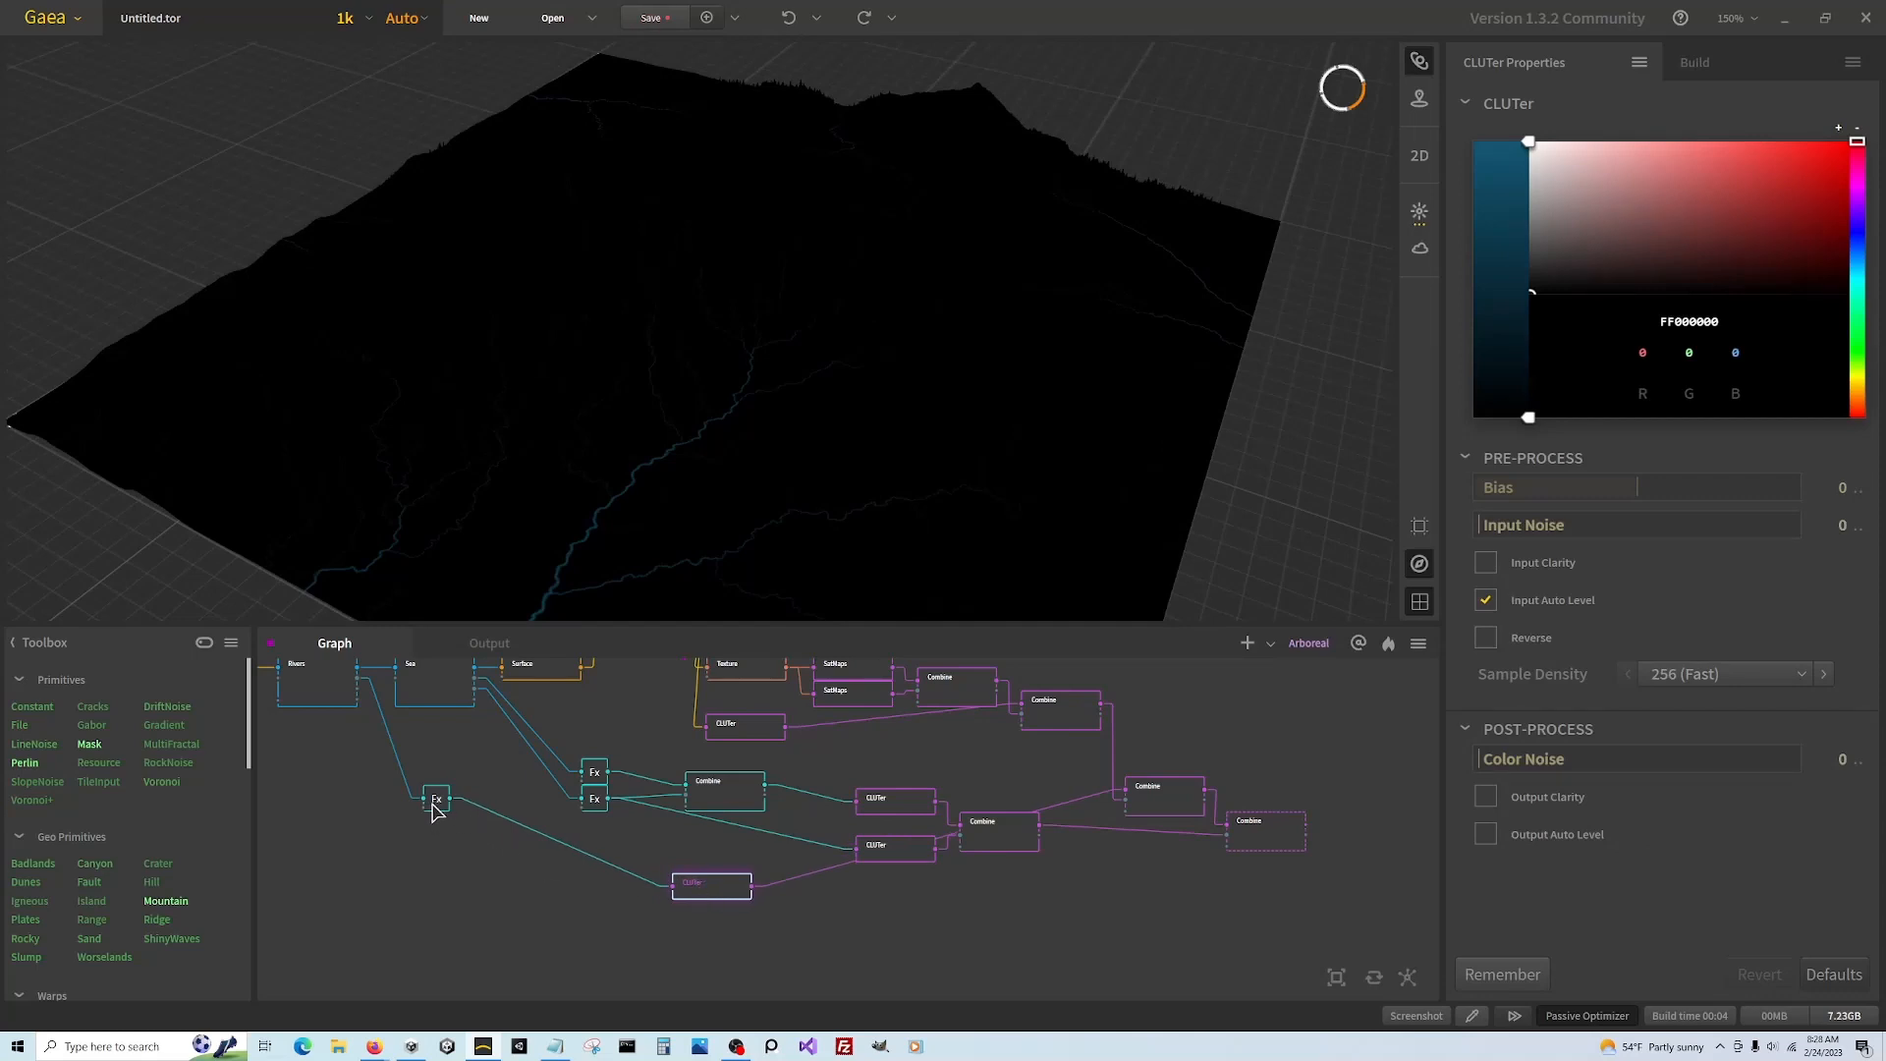
pyautogui.moveTo(436, 805); pyautogui.dragTo(460, 846)
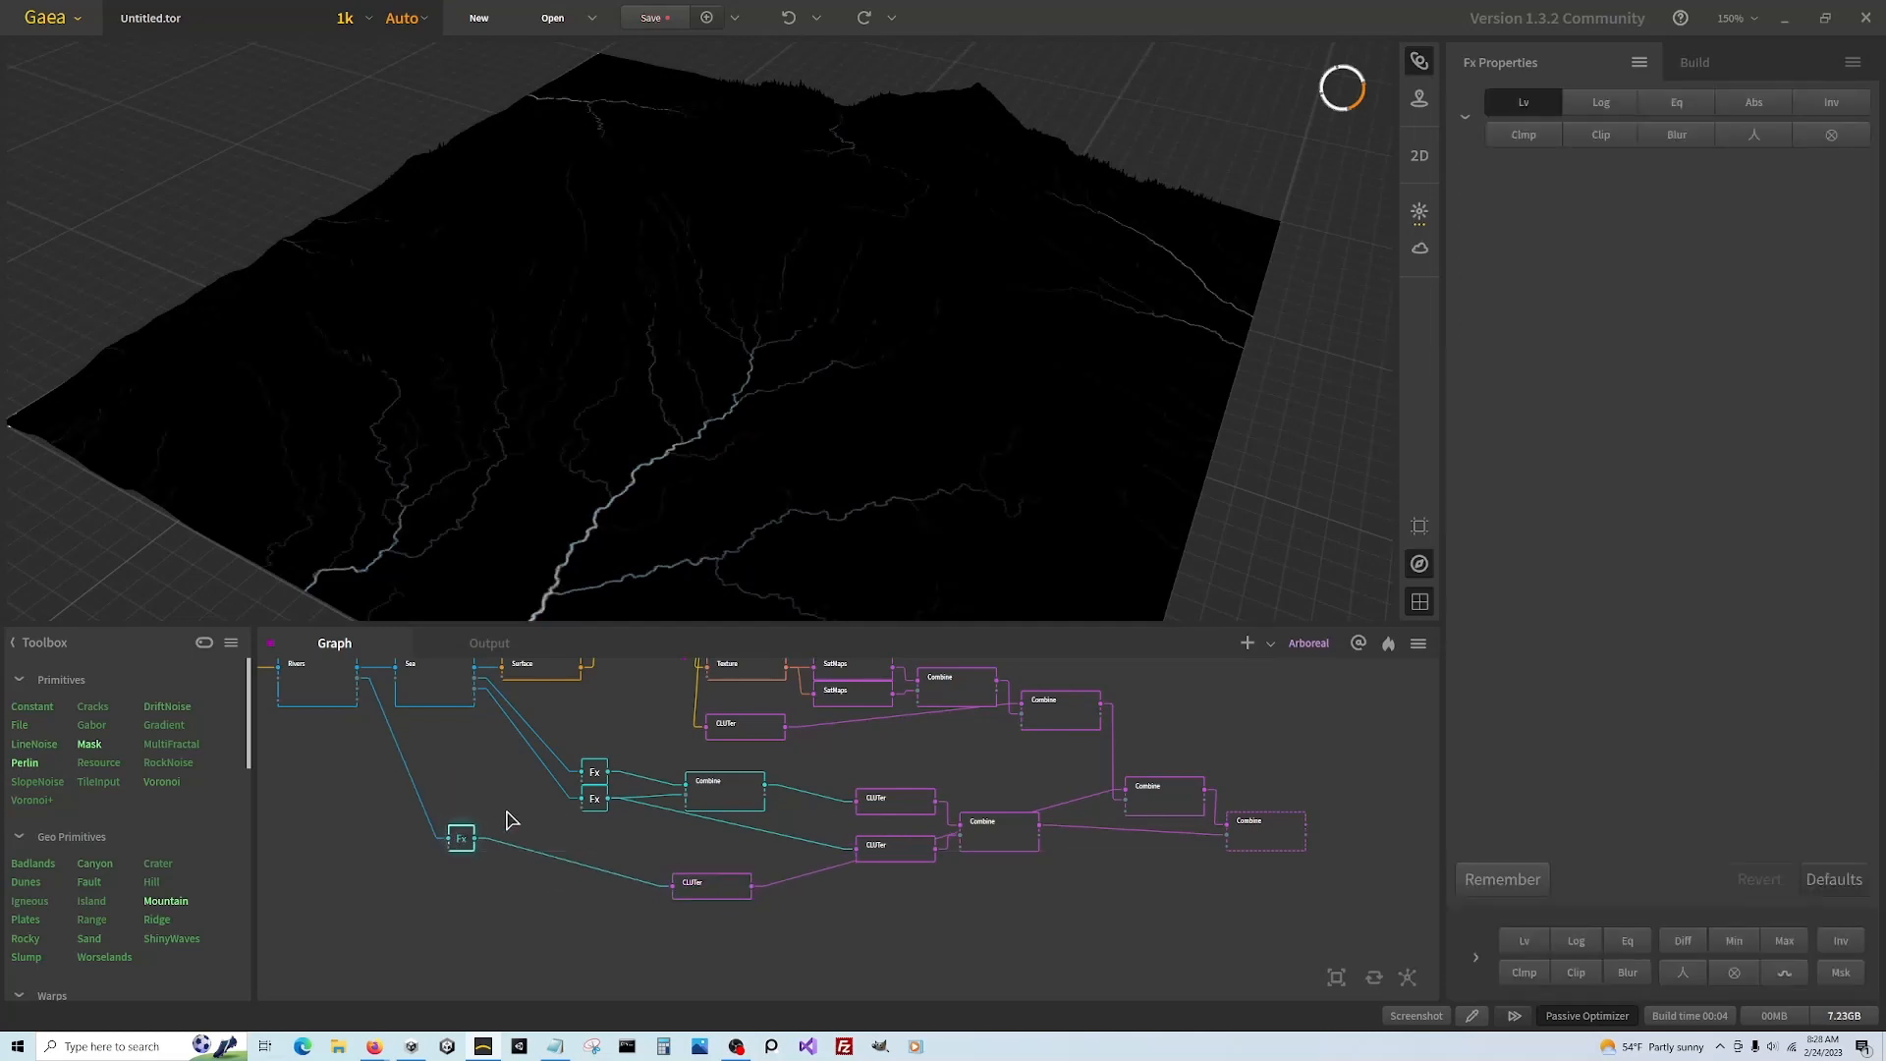
pyautogui.click(596, 776)
pyautogui.click(461, 842)
pyautogui.moveTo(608, 776); pyautogui.dragTo(451, 852)
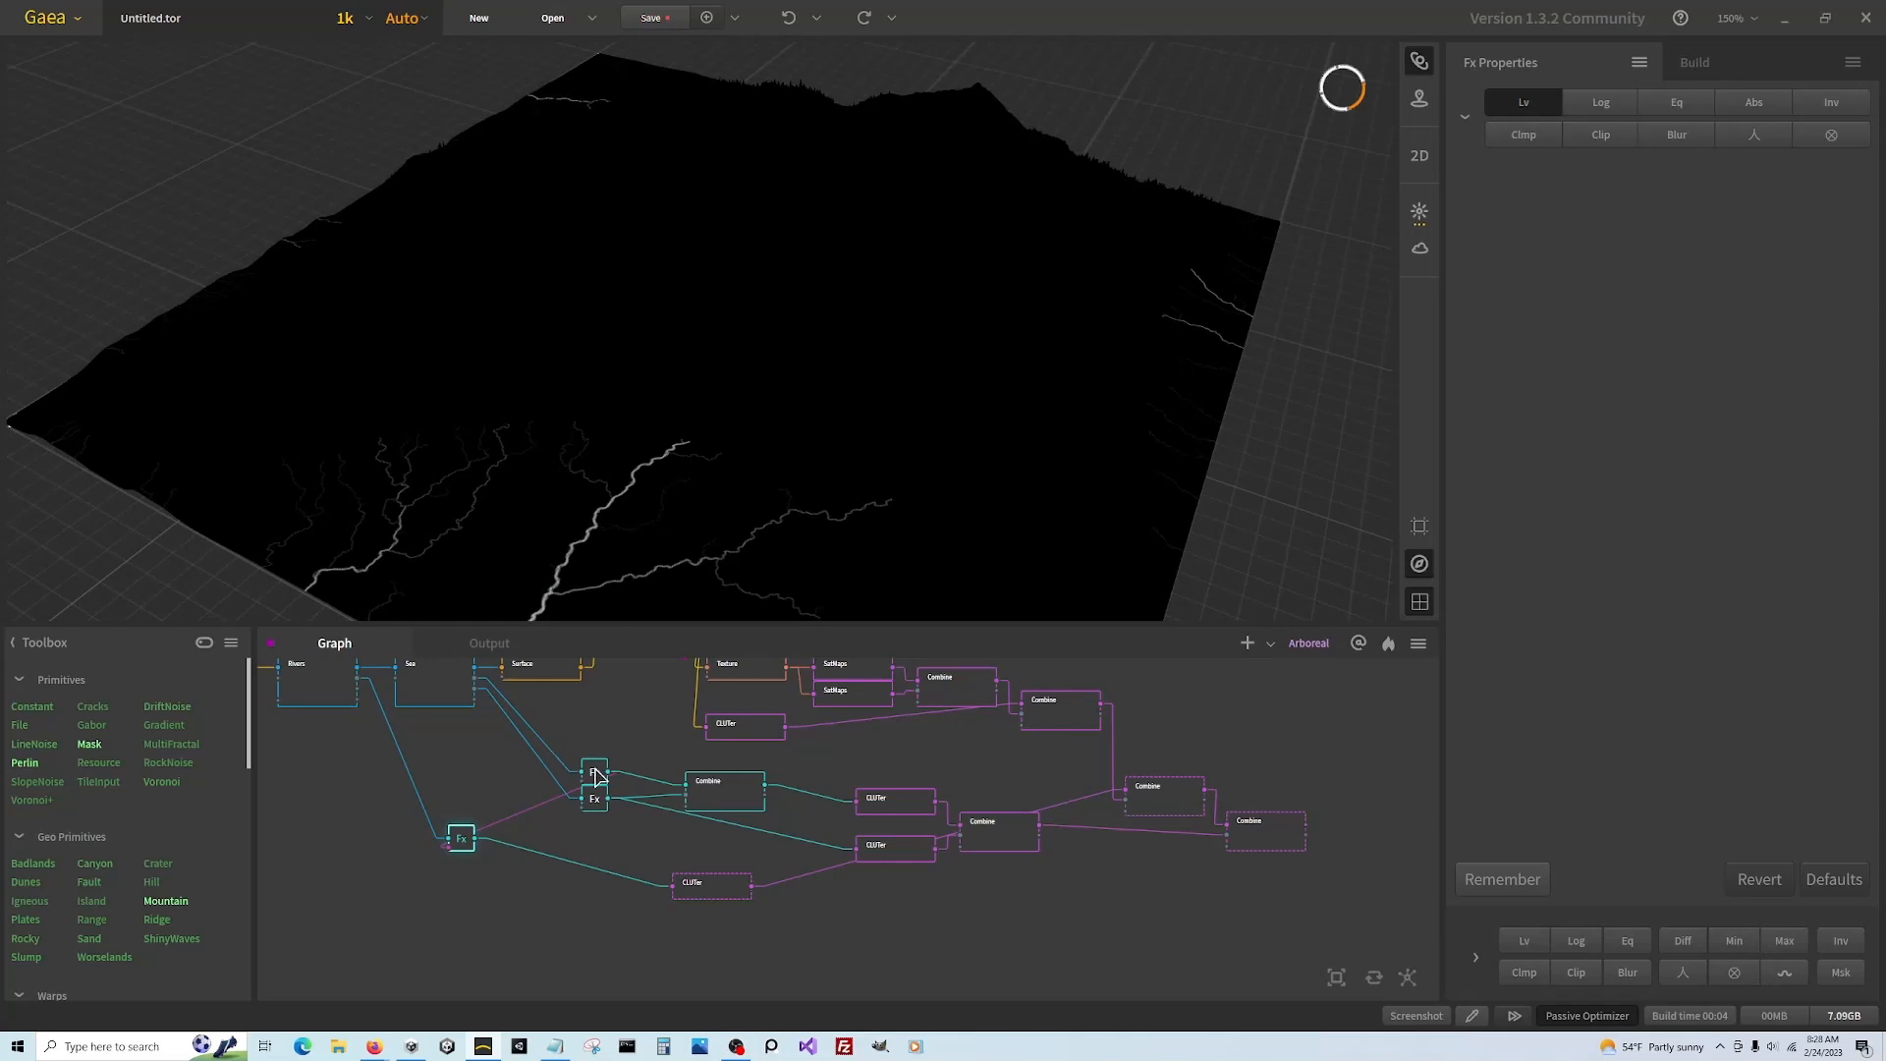
# Add an Invert node fed by the upper sea Fx output and place it just before the river Fx node
pyautogui.moveTo(607, 772); pyautogui.dragTo(449, 903)
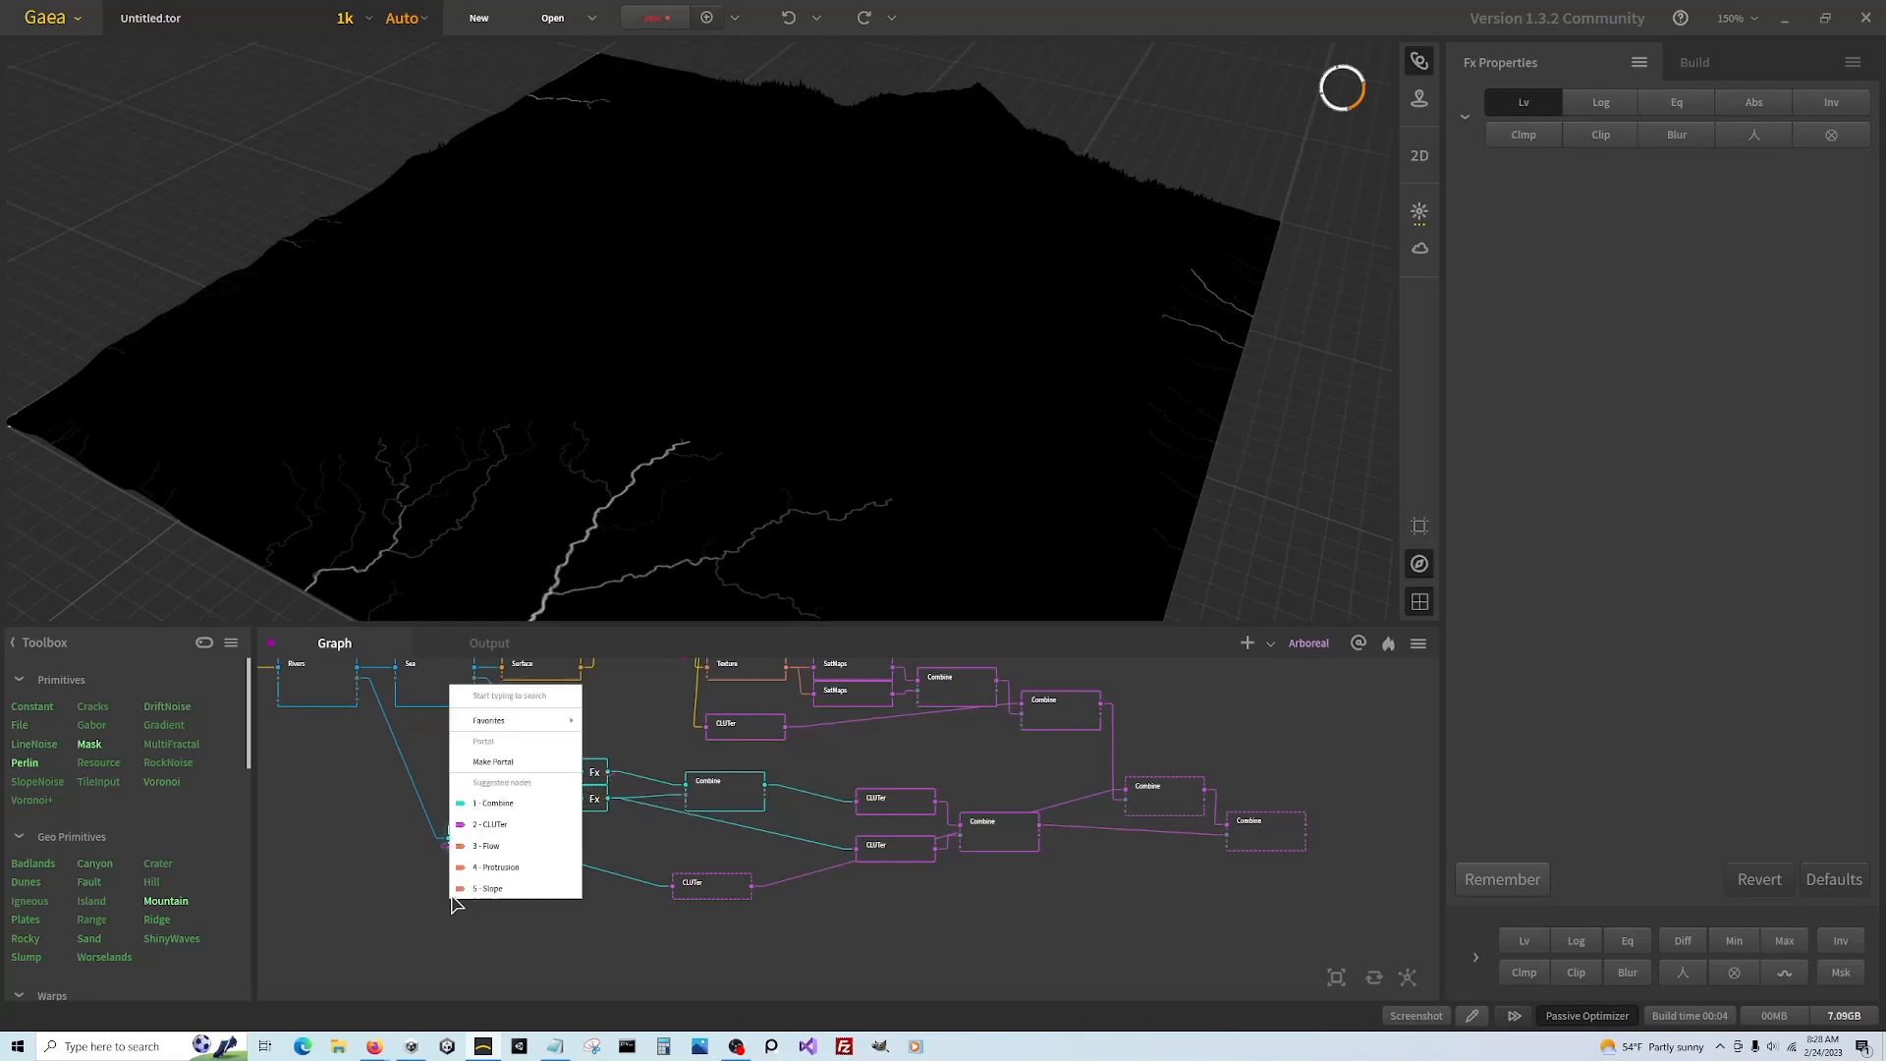
pyautogui.click(462, 895)
pyautogui.write('inv')
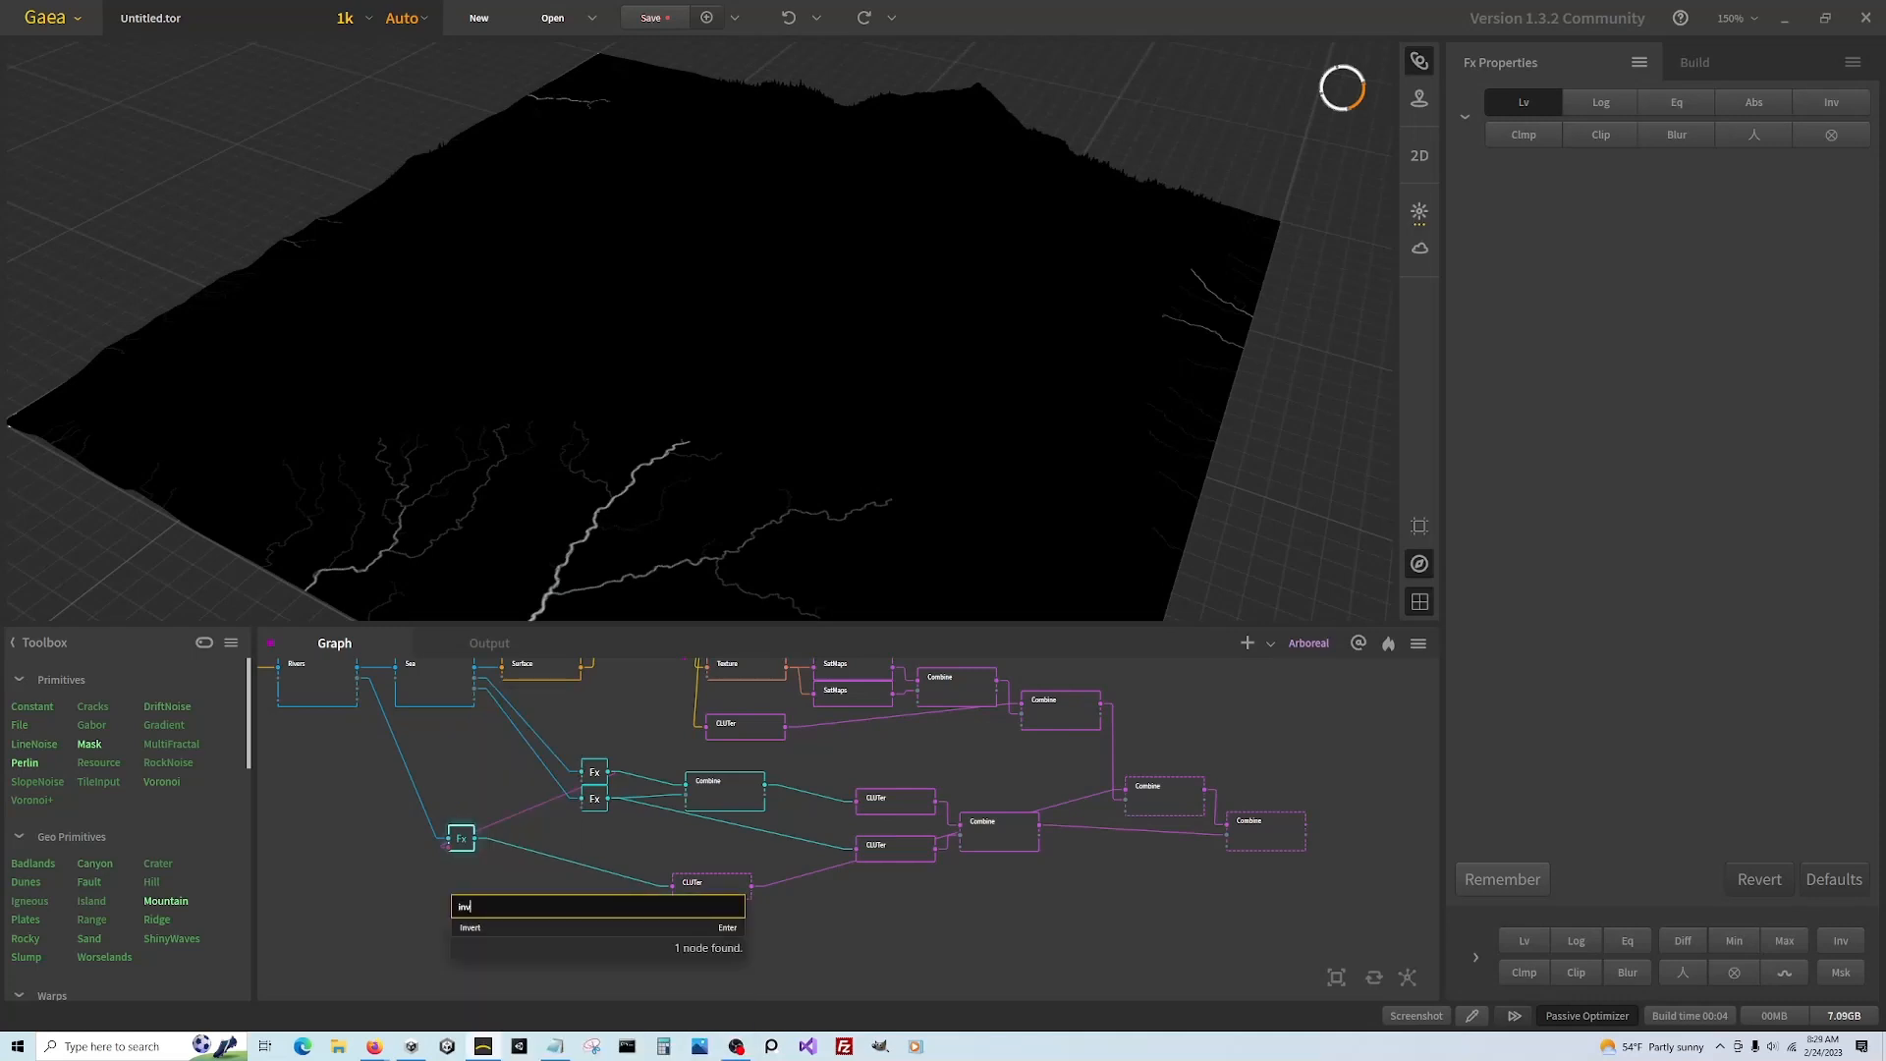
pyautogui.click(491, 927)
pyautogui.moveTo(491, 920); pyautogui.dragTo(435, 921)
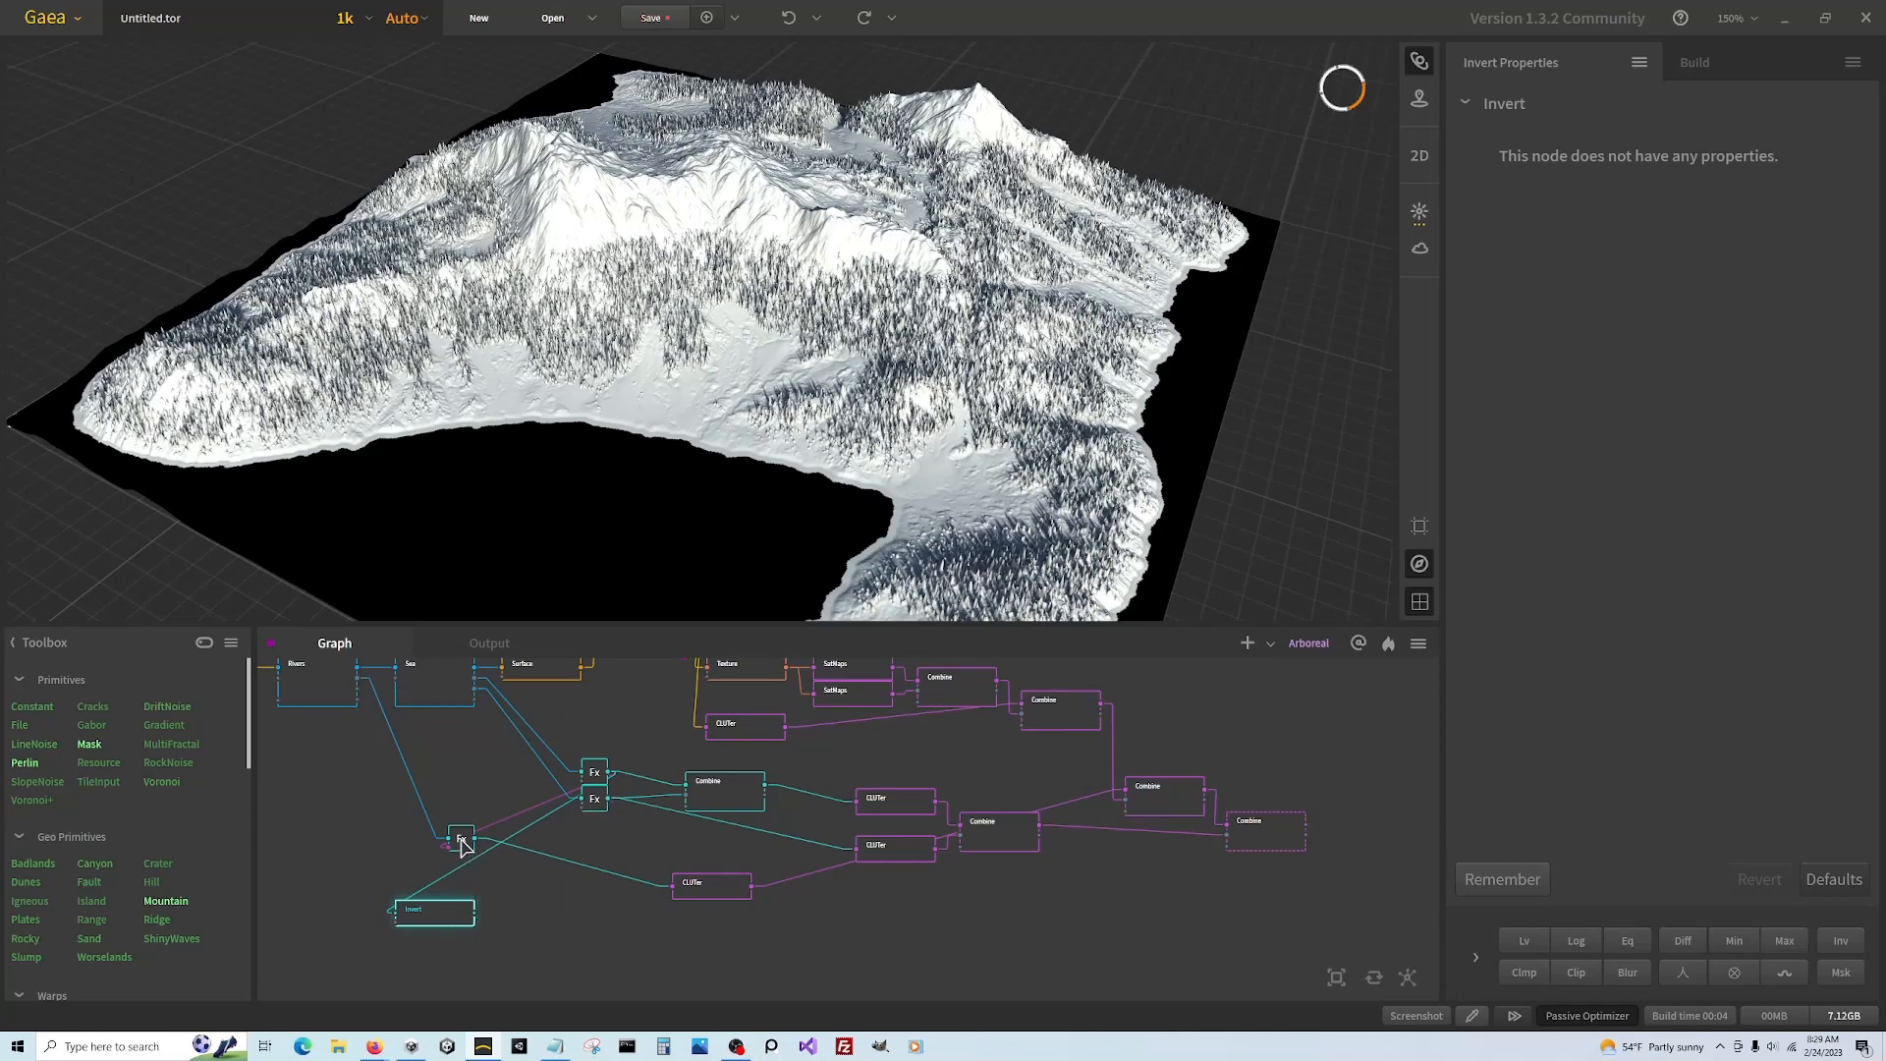
pyautogui.moveTo(458, 848); pyautogui.dragTo(604, 887)
pyautogui.click(456, 914)
pyautogui.moveTo(442, 912); pyautogui.dragTo(516, 874)
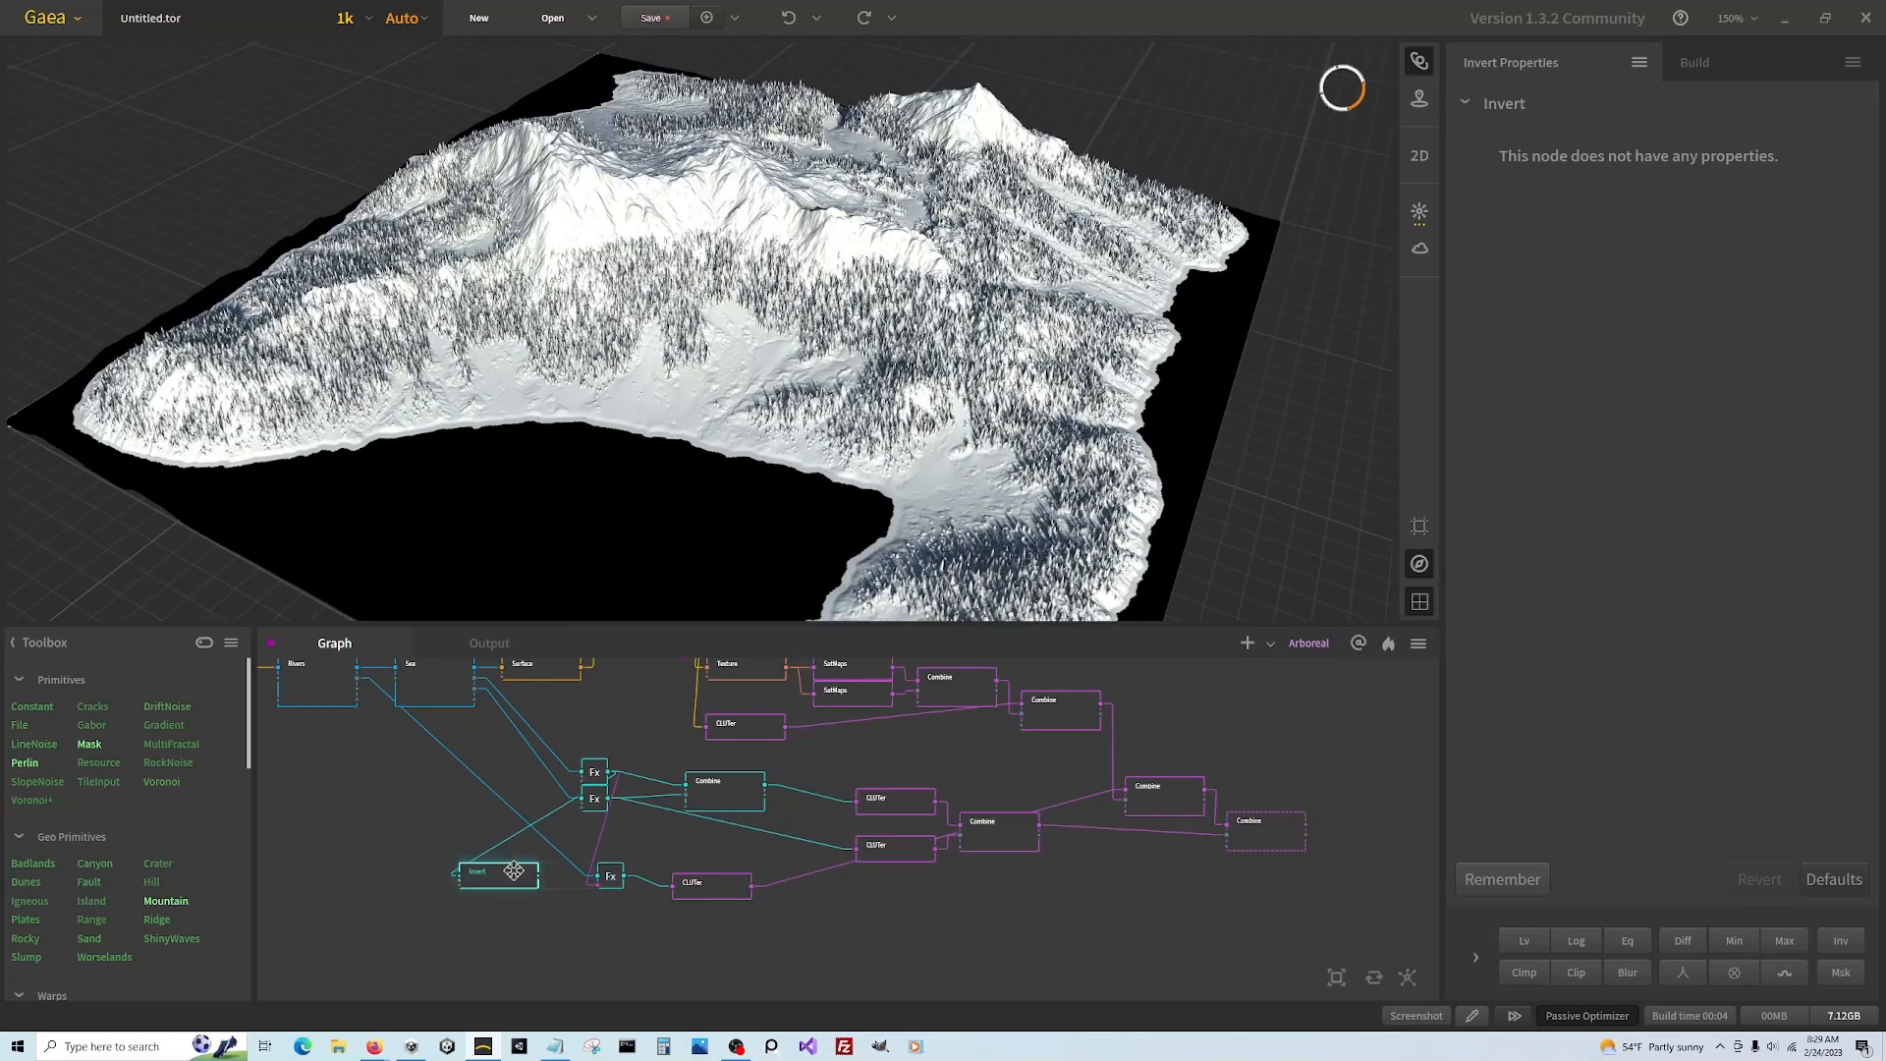
# Compare the sea mask with its inverted version and use the Invert output as the river Fx's mask
pyautogui.rightClick(593, 768)
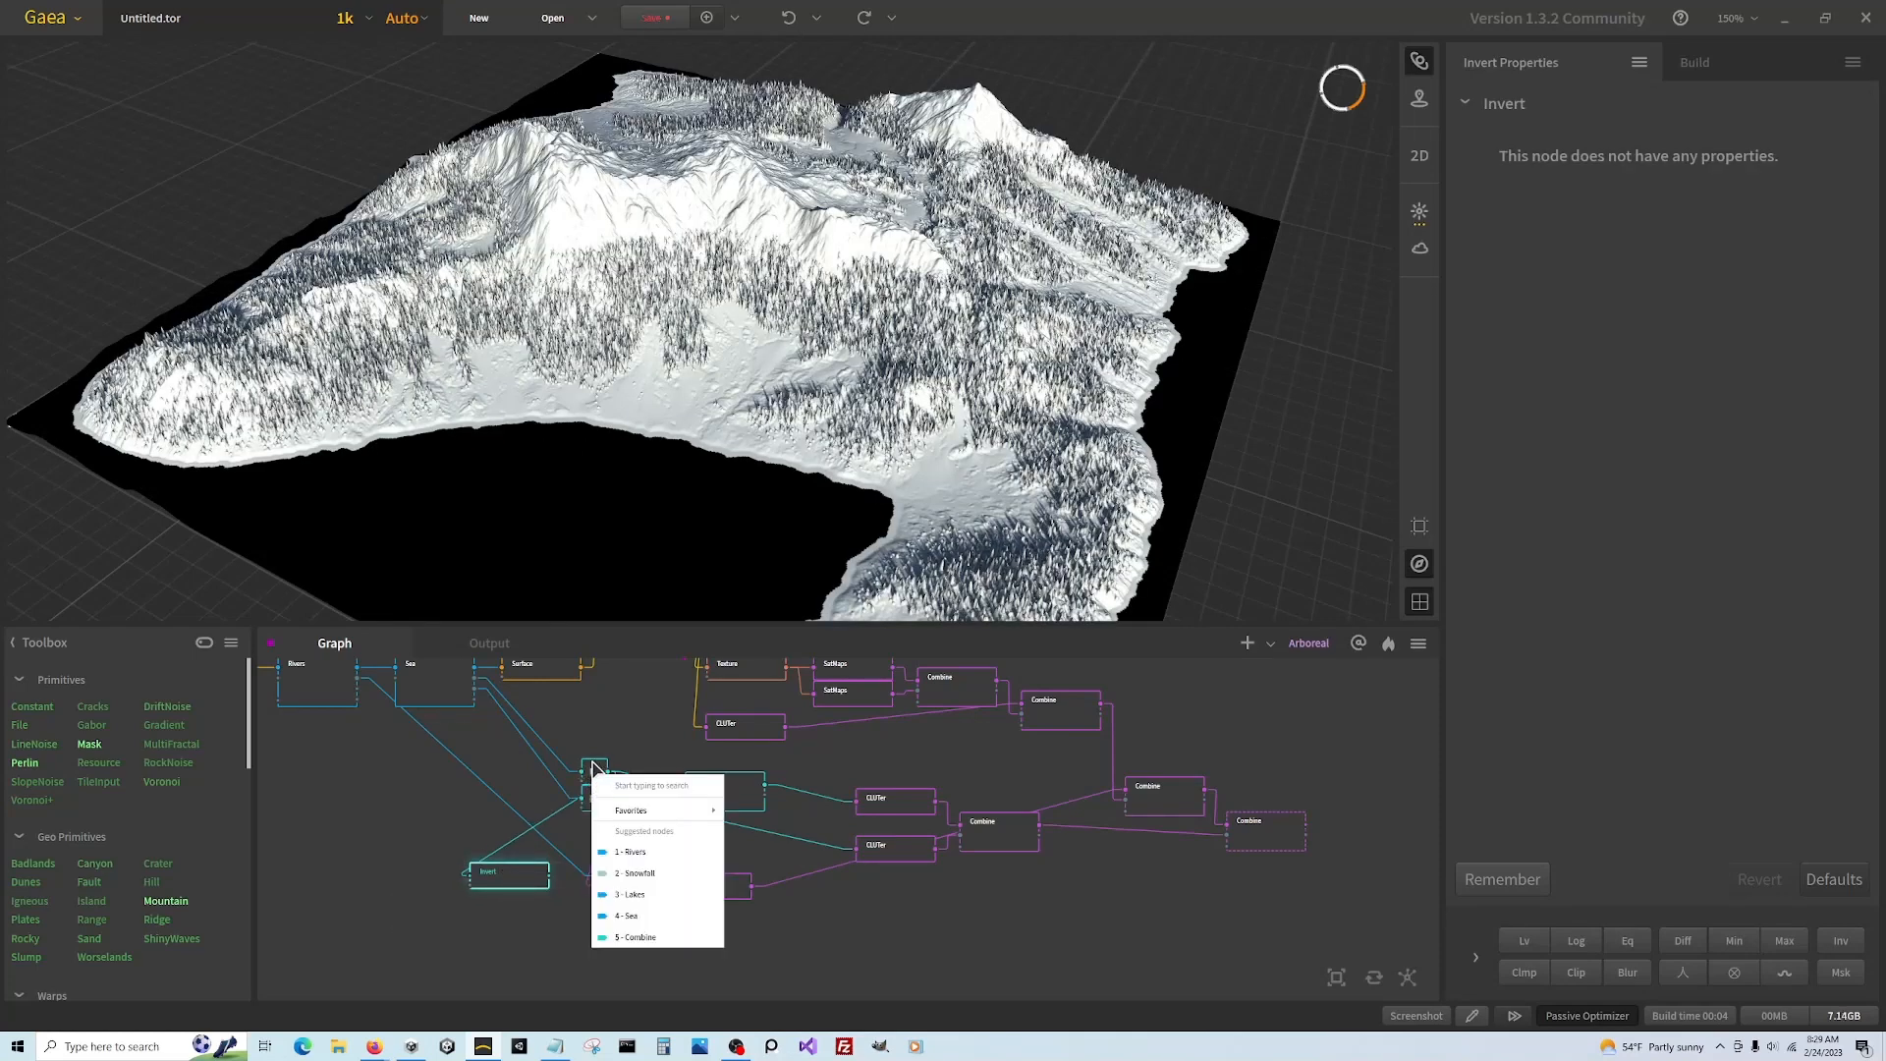
pyautogui.click(595, 769)
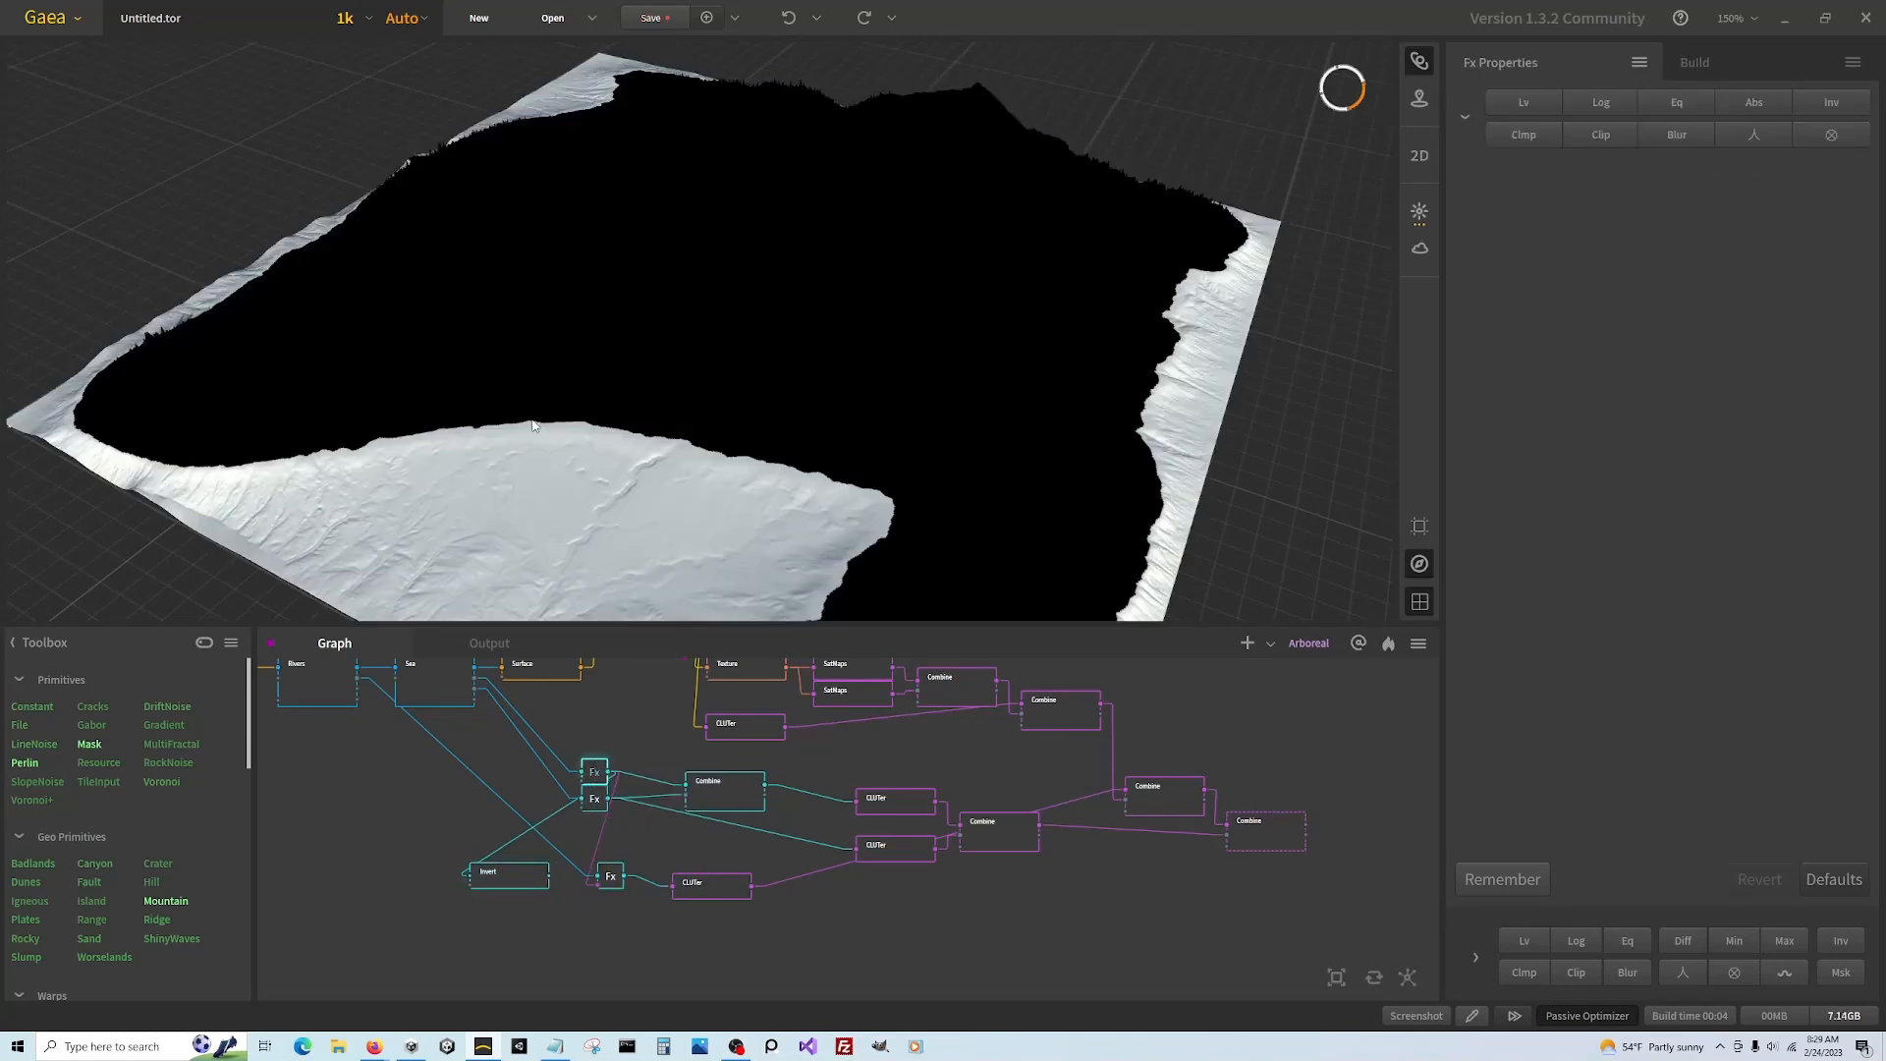
pyautogui.click(506, 874)
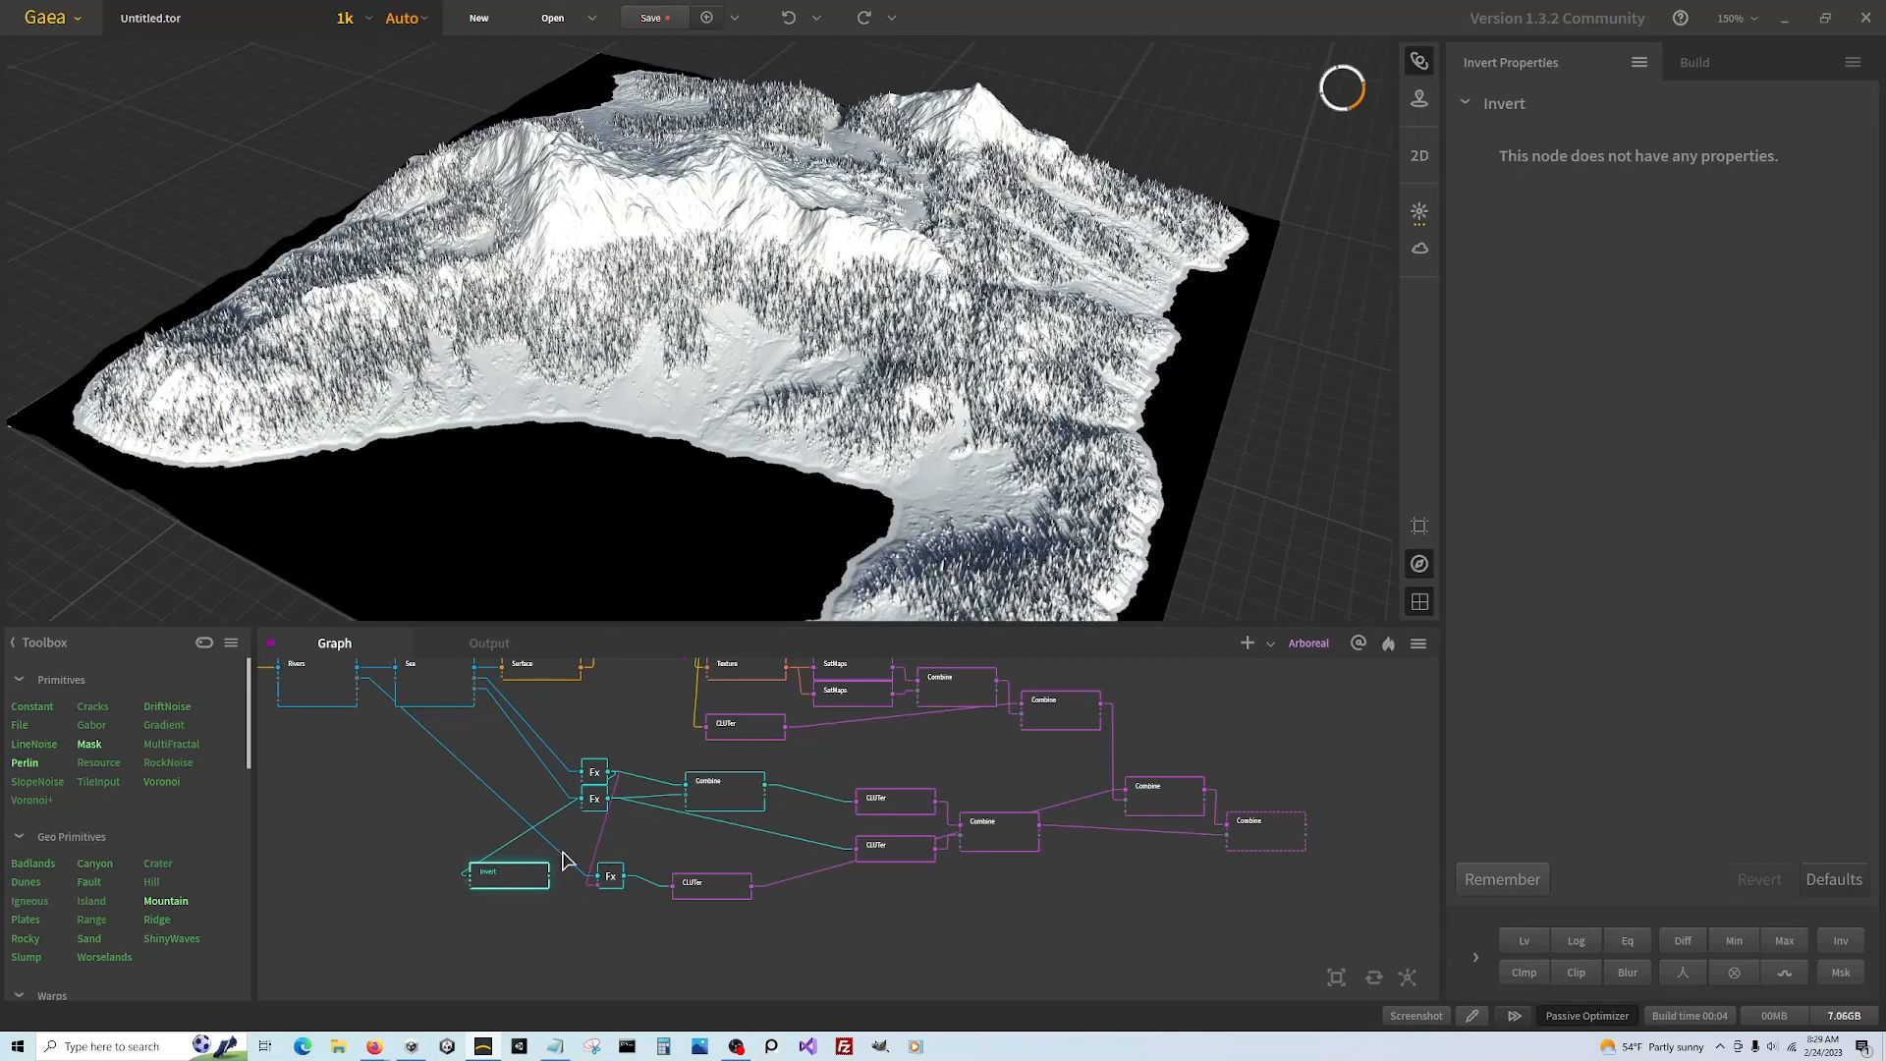
pyautogui.moveTo(551, 875); pyautogui.dragTo(609, 879)
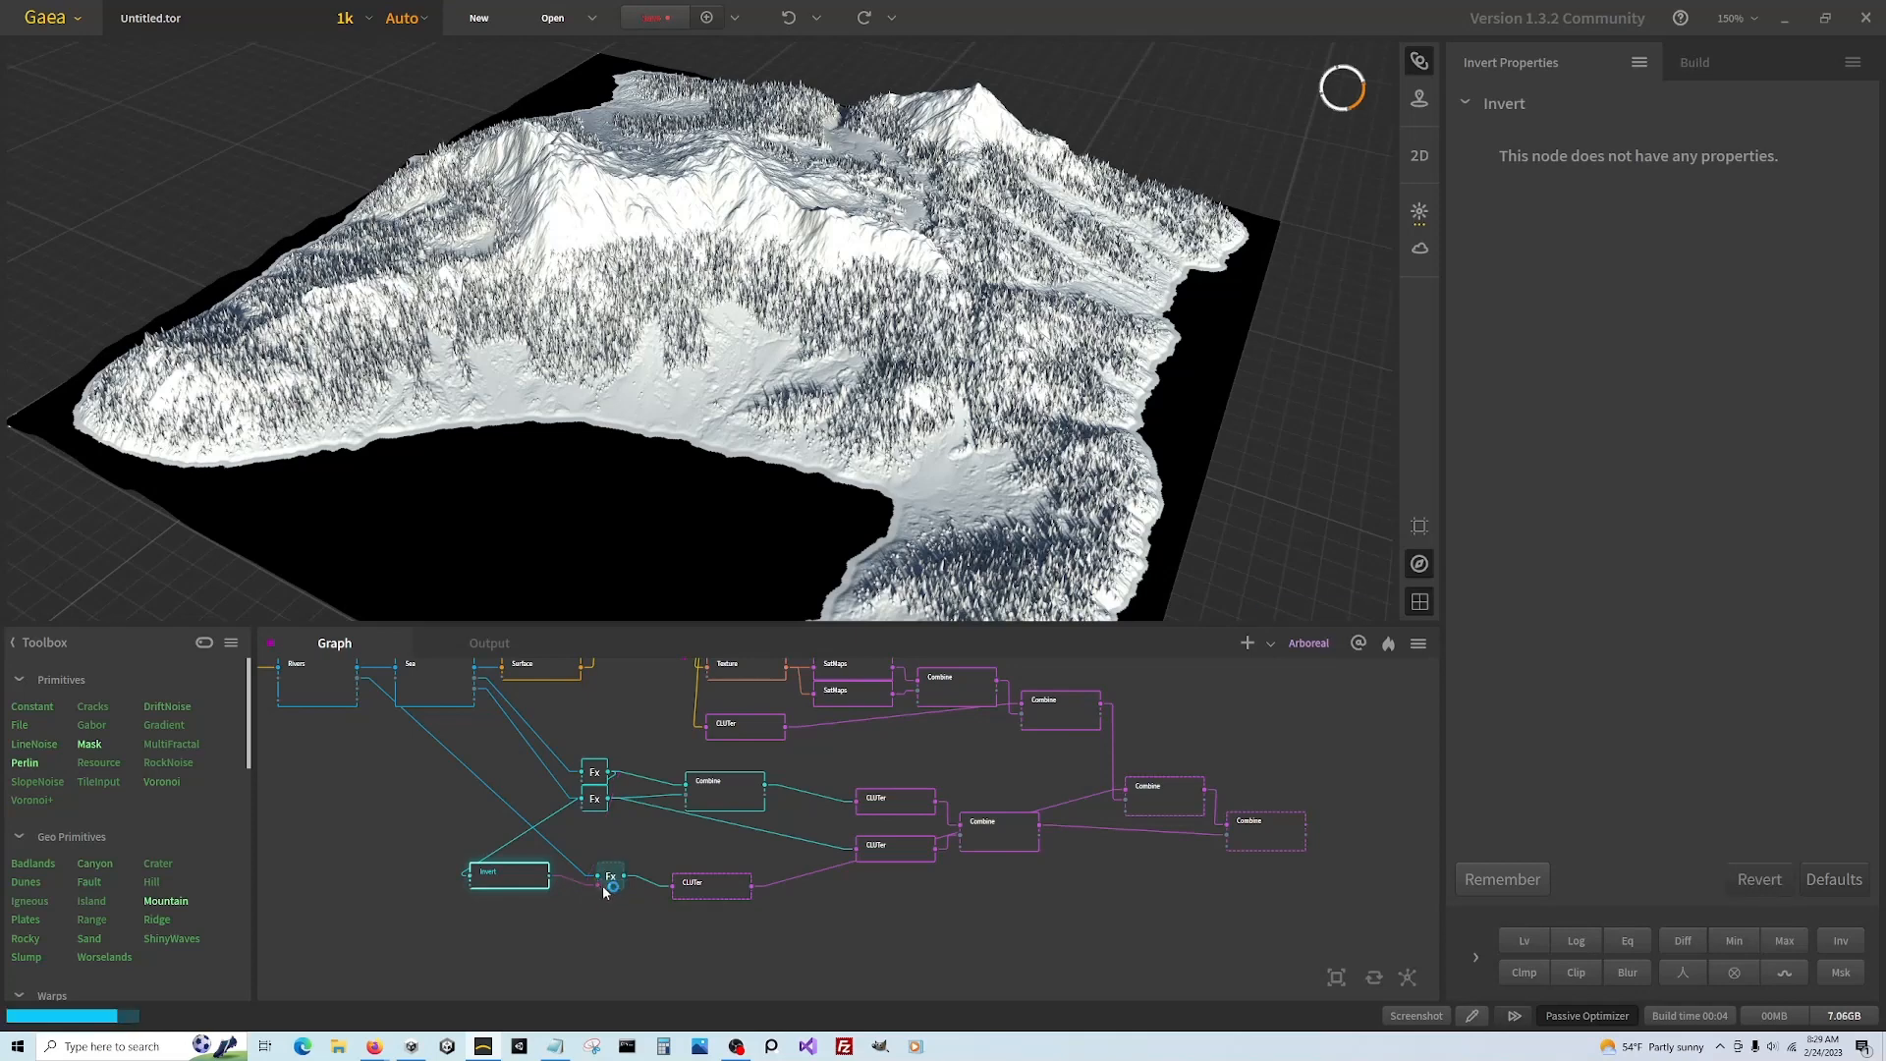
pyautogui.click(610, 876)
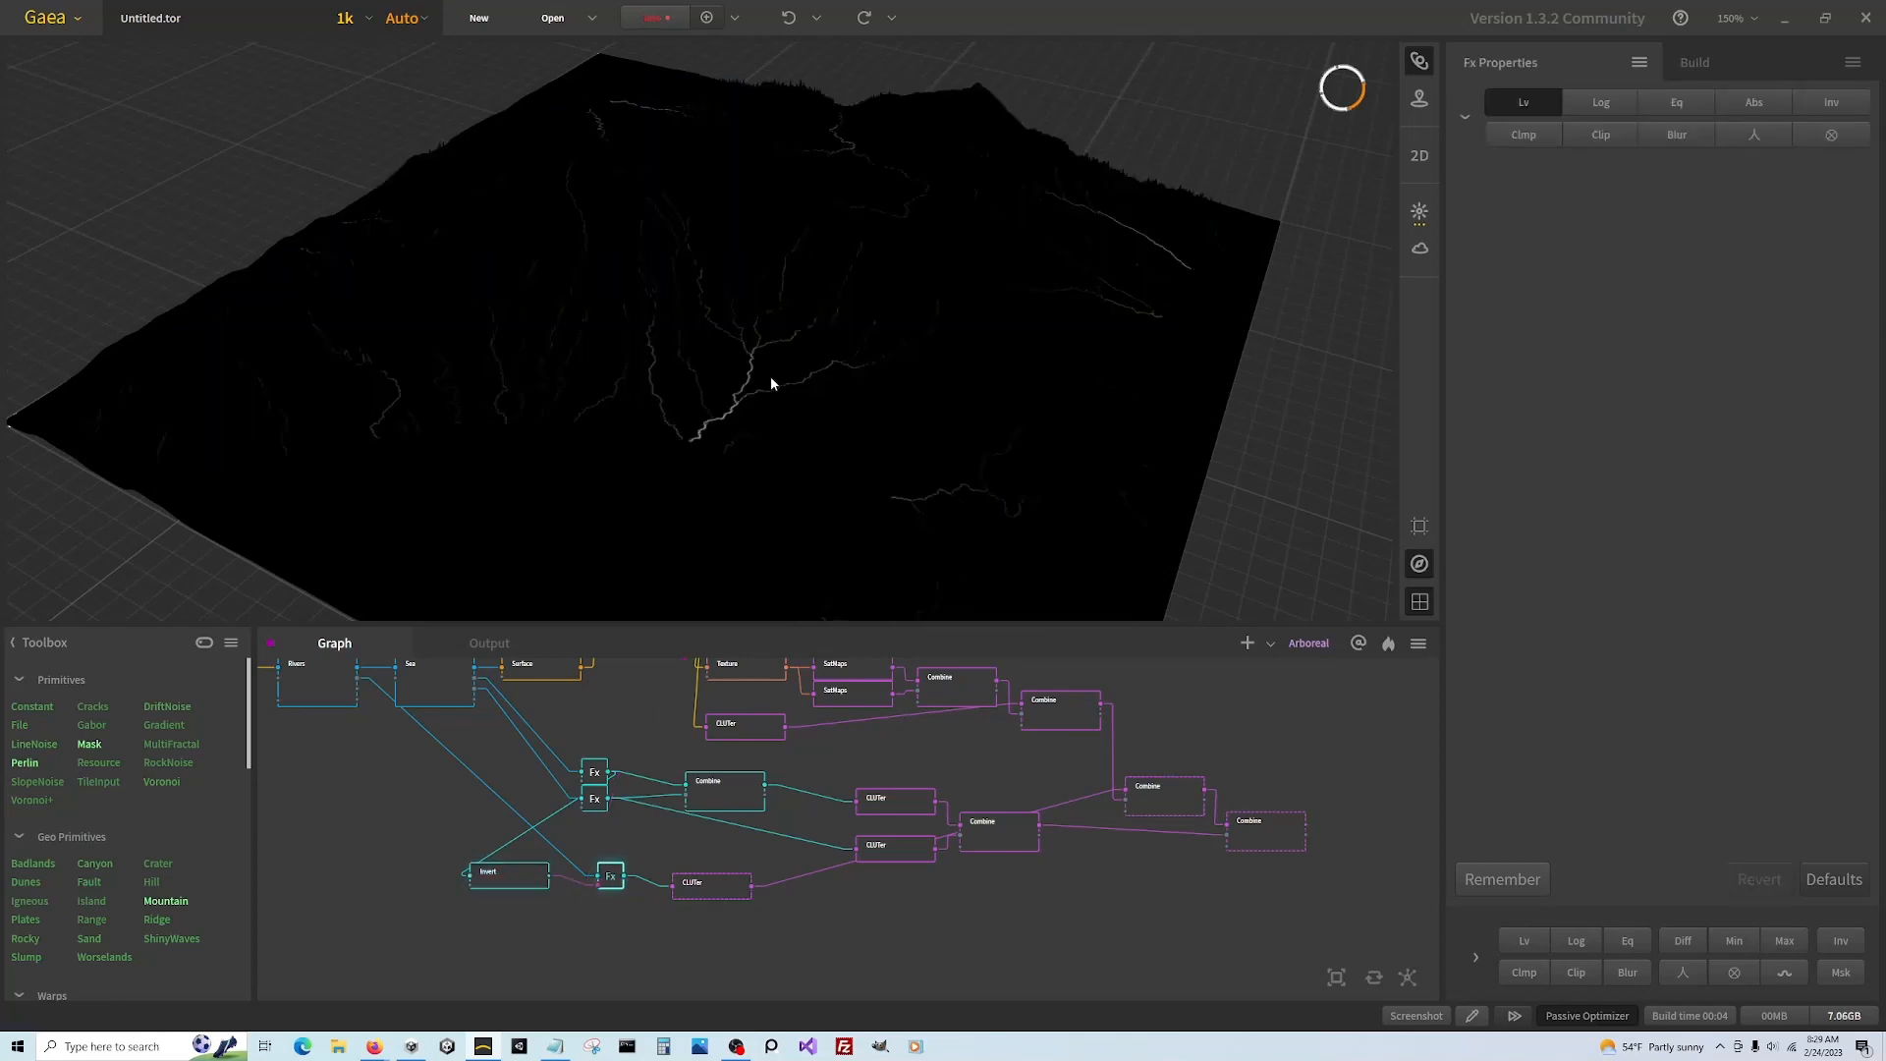
# Examine the masked river in the river CLUTer, sea colour Combine, river Combine and final Combine nodes
pyautogui.click(738, 885)
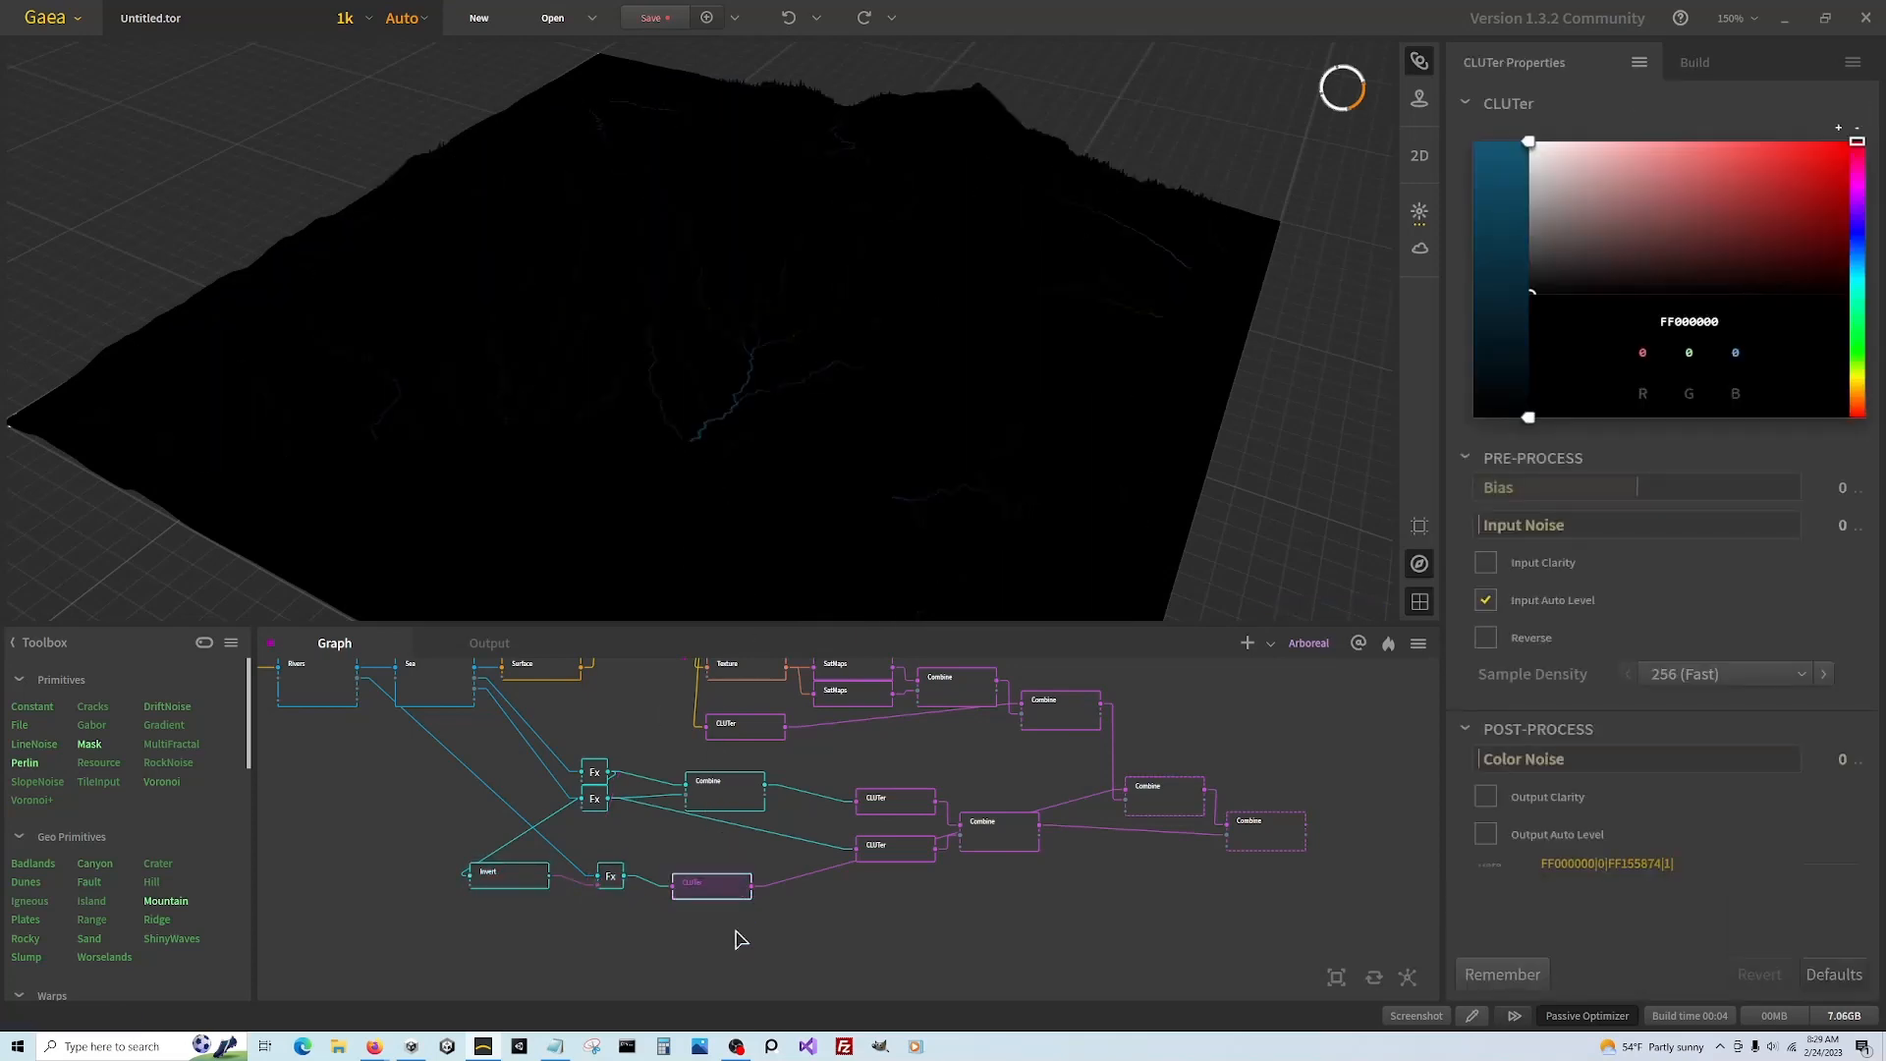
pyautogui.click(1264, 832)
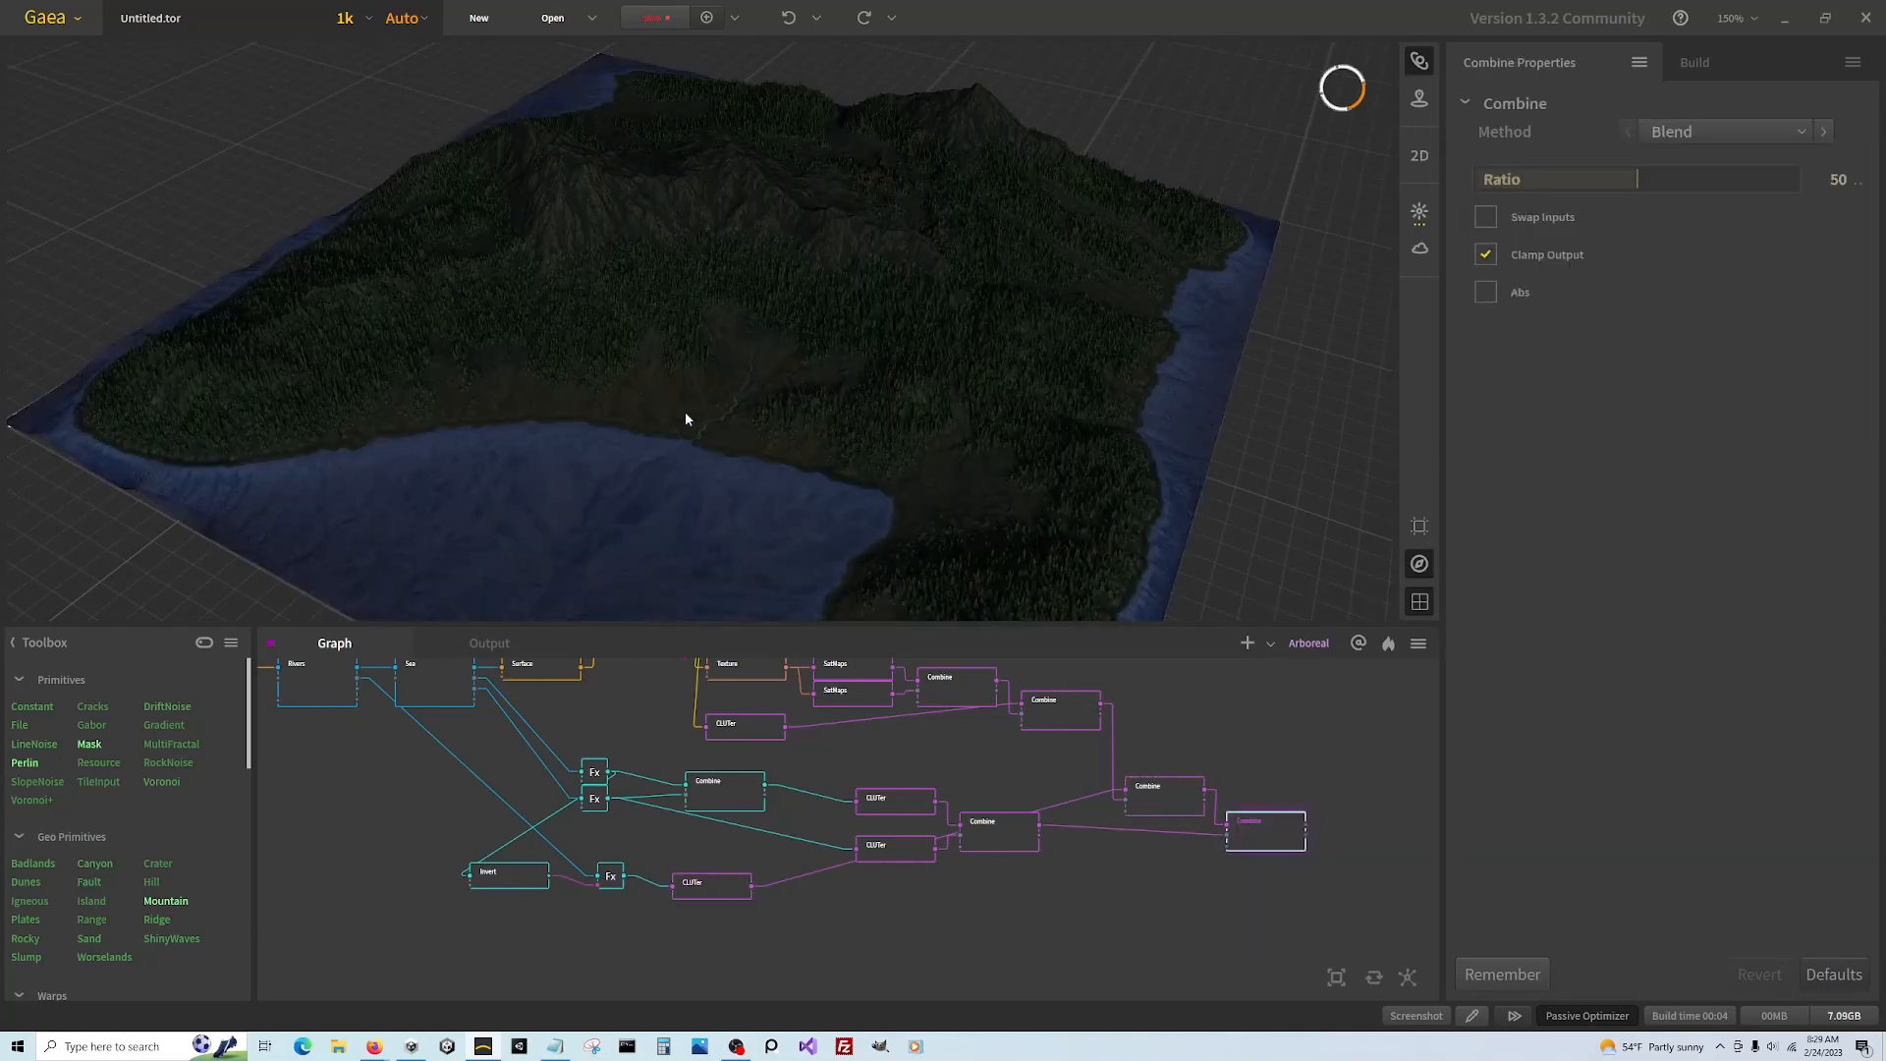
pyautogui.moveTo(688, 396); pyautogui.dragTo(753, 379)
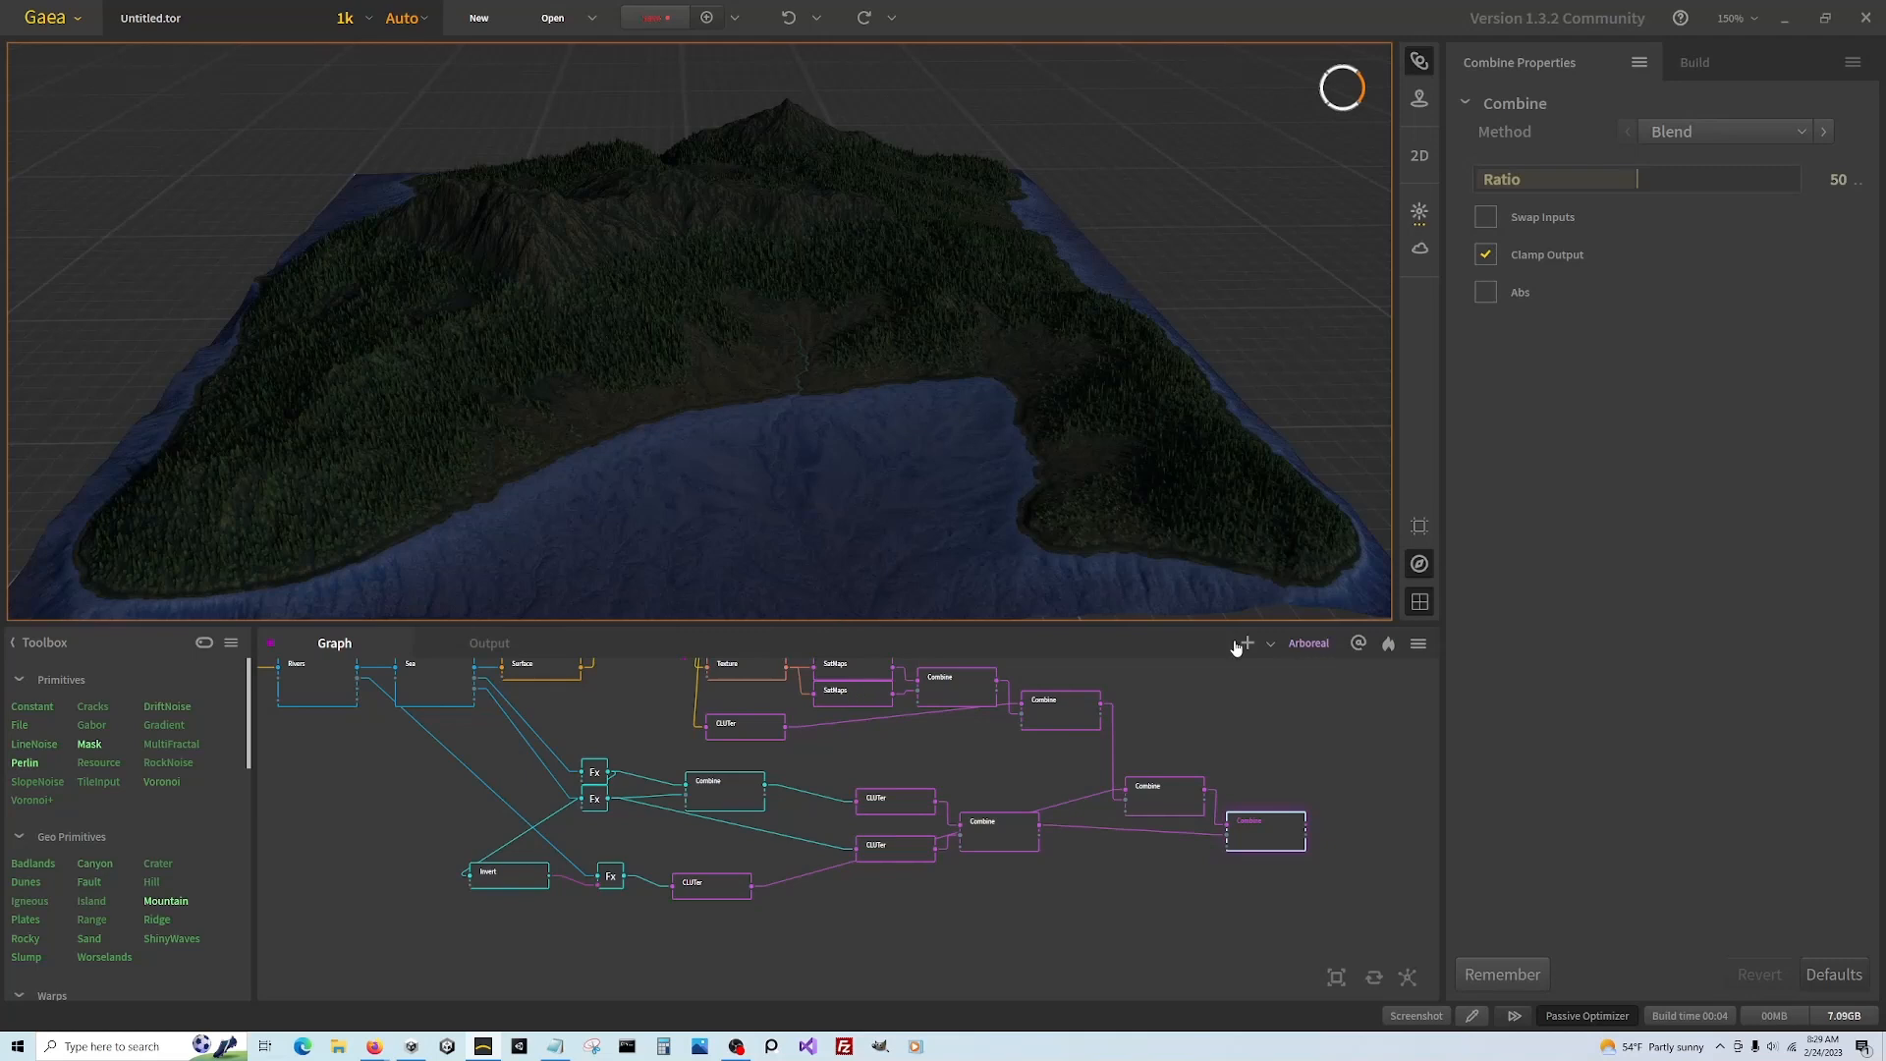
pyautogui.click(1016, 833)
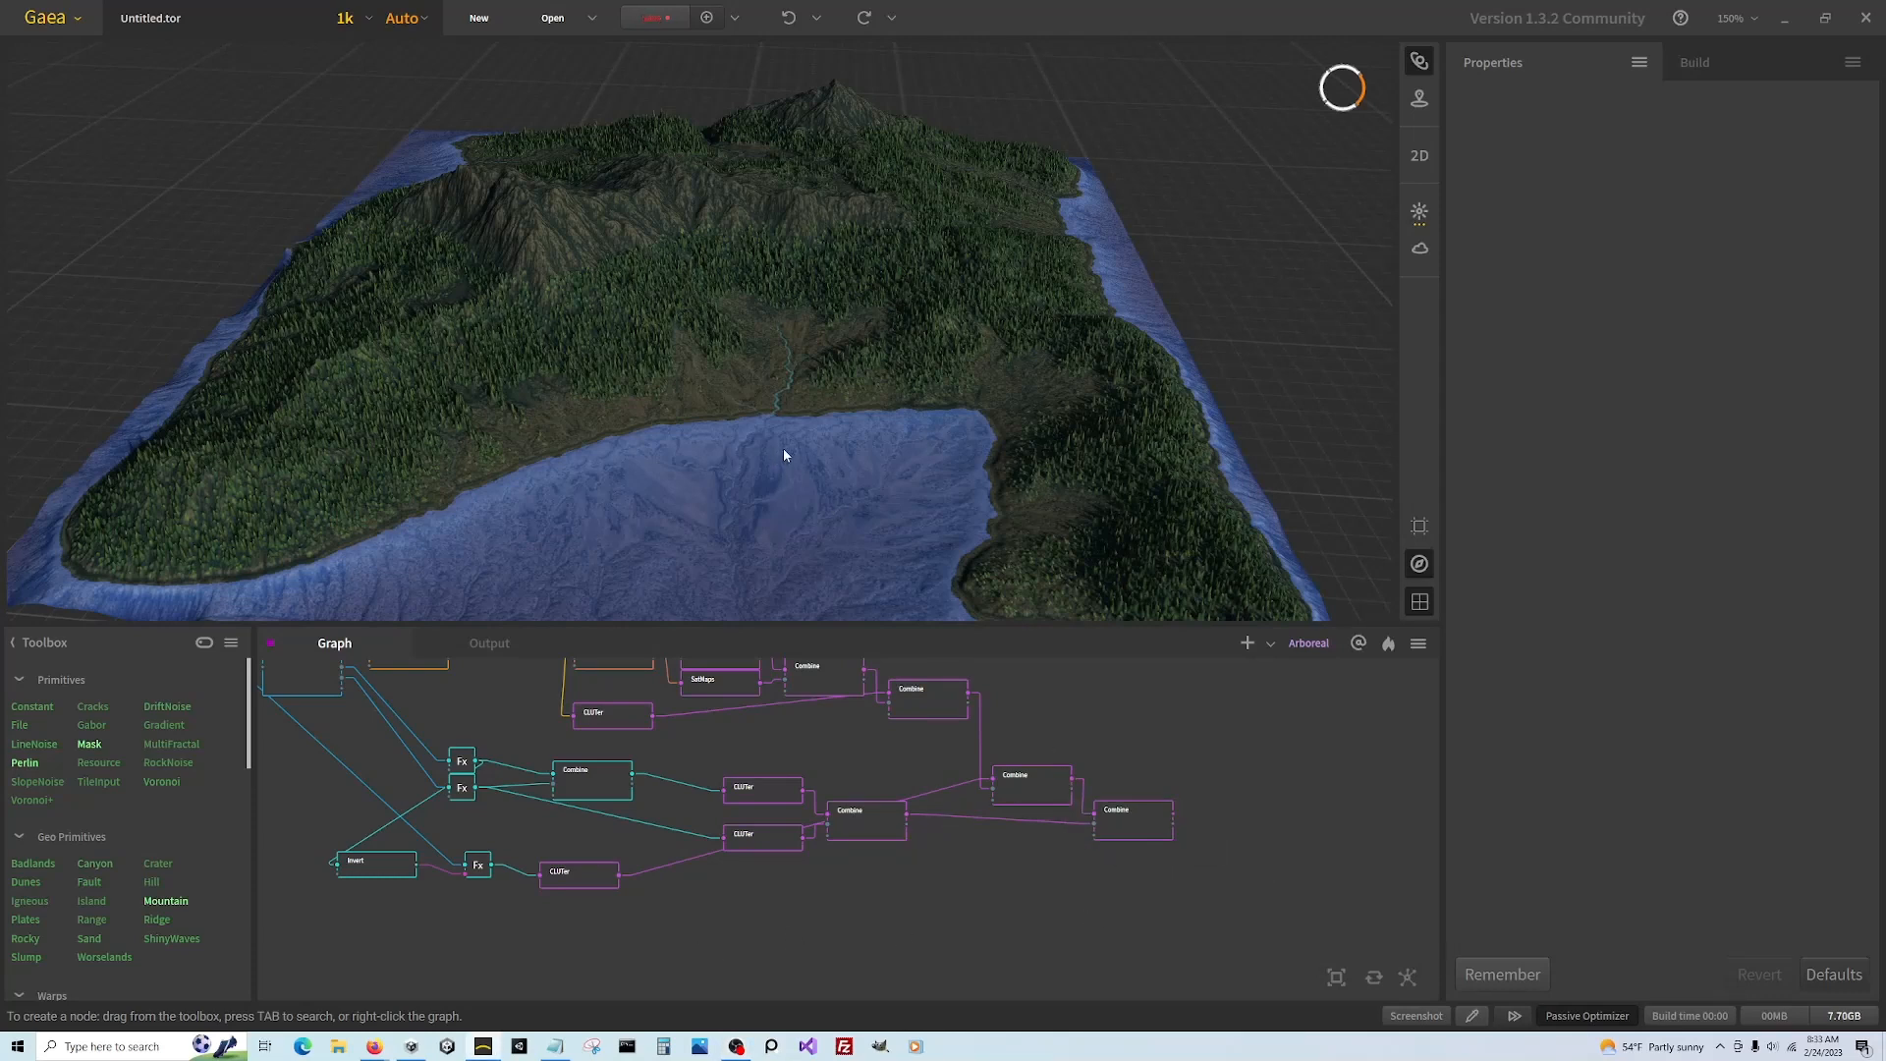
pyautogui.click(883, 823)
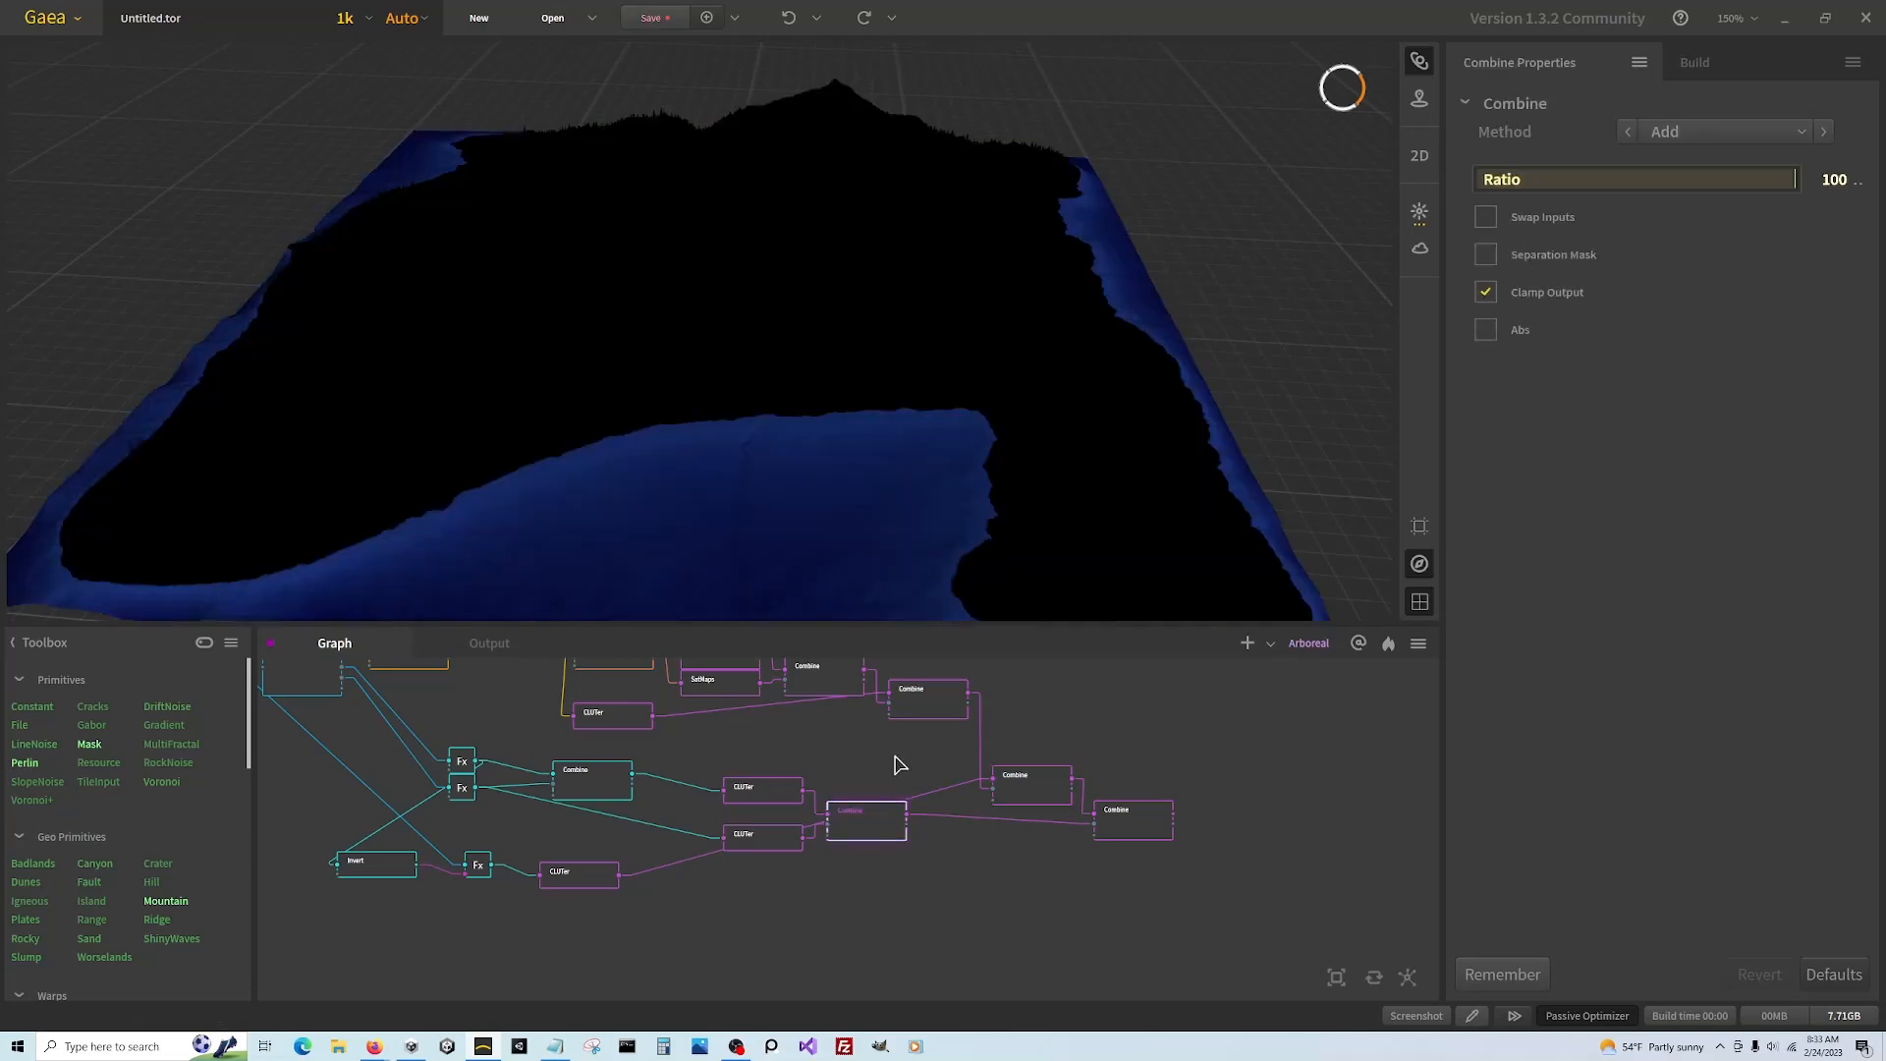
pyautogui.click(1135, 825)
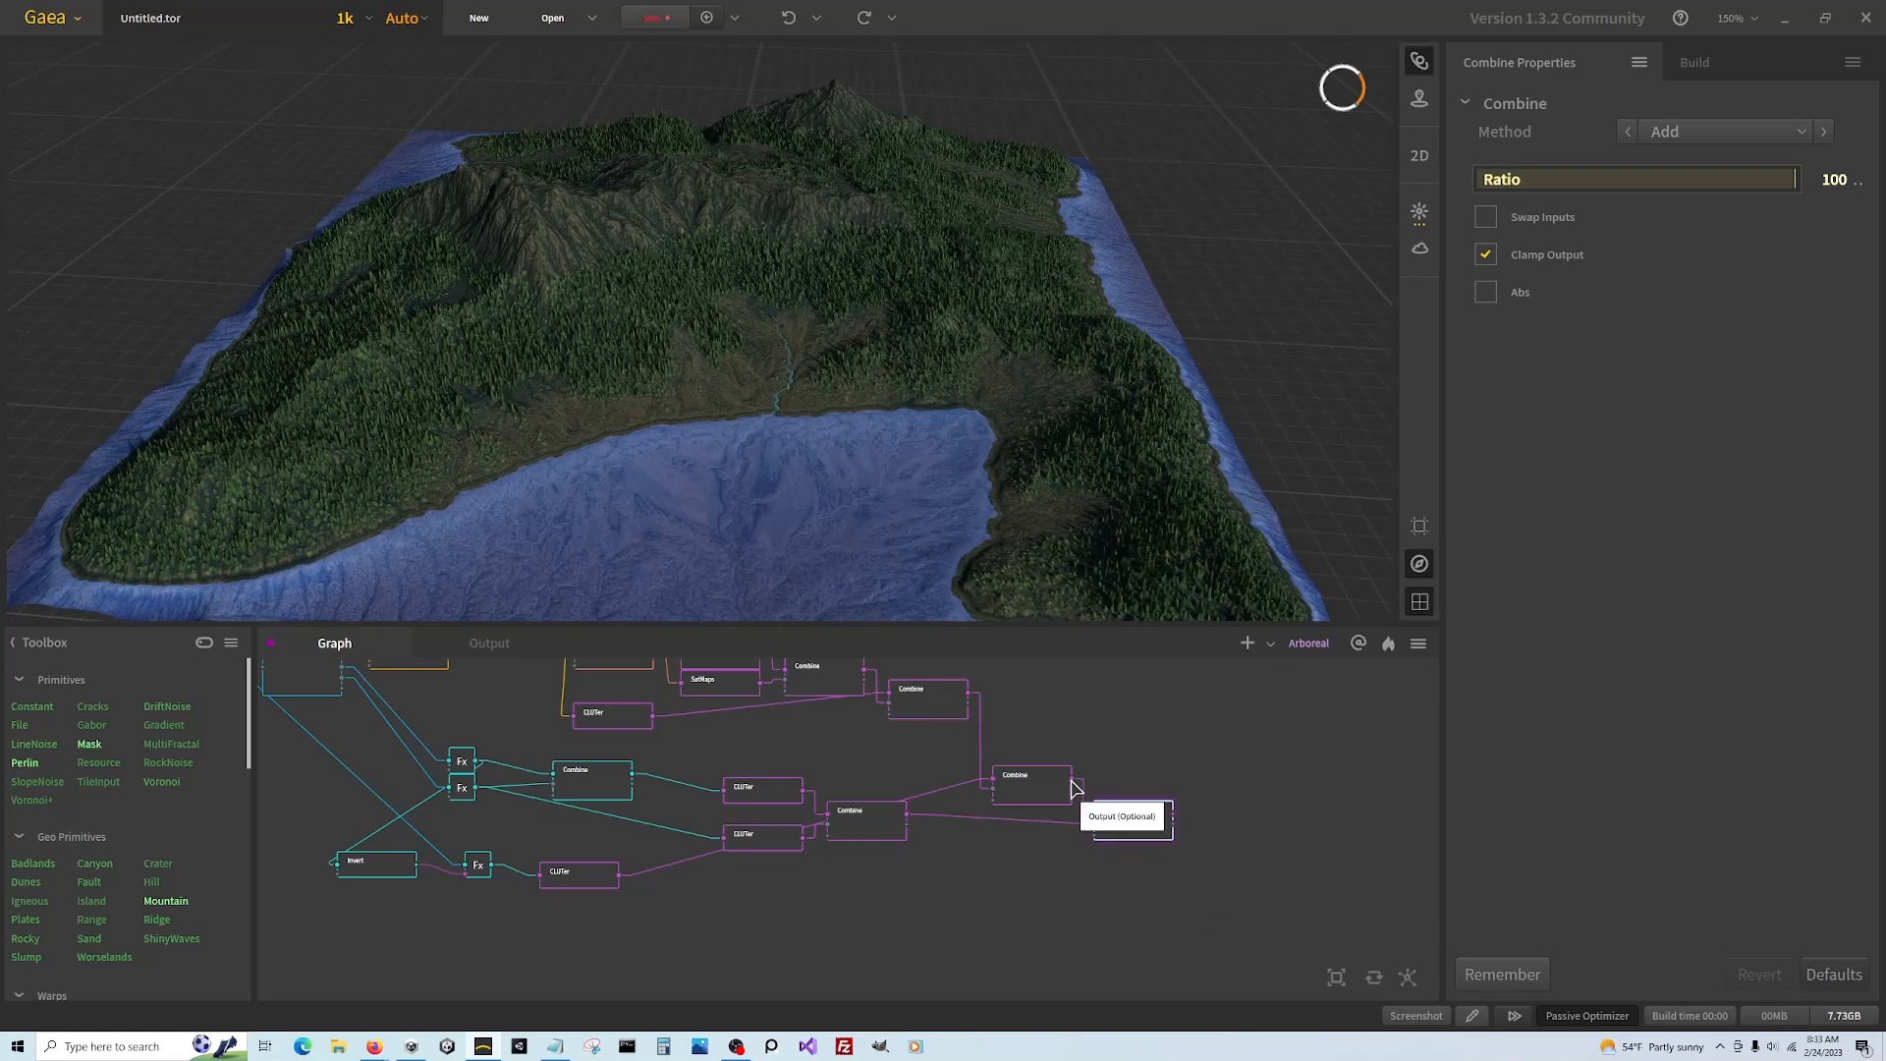
pyautogui.click(1024, 797)
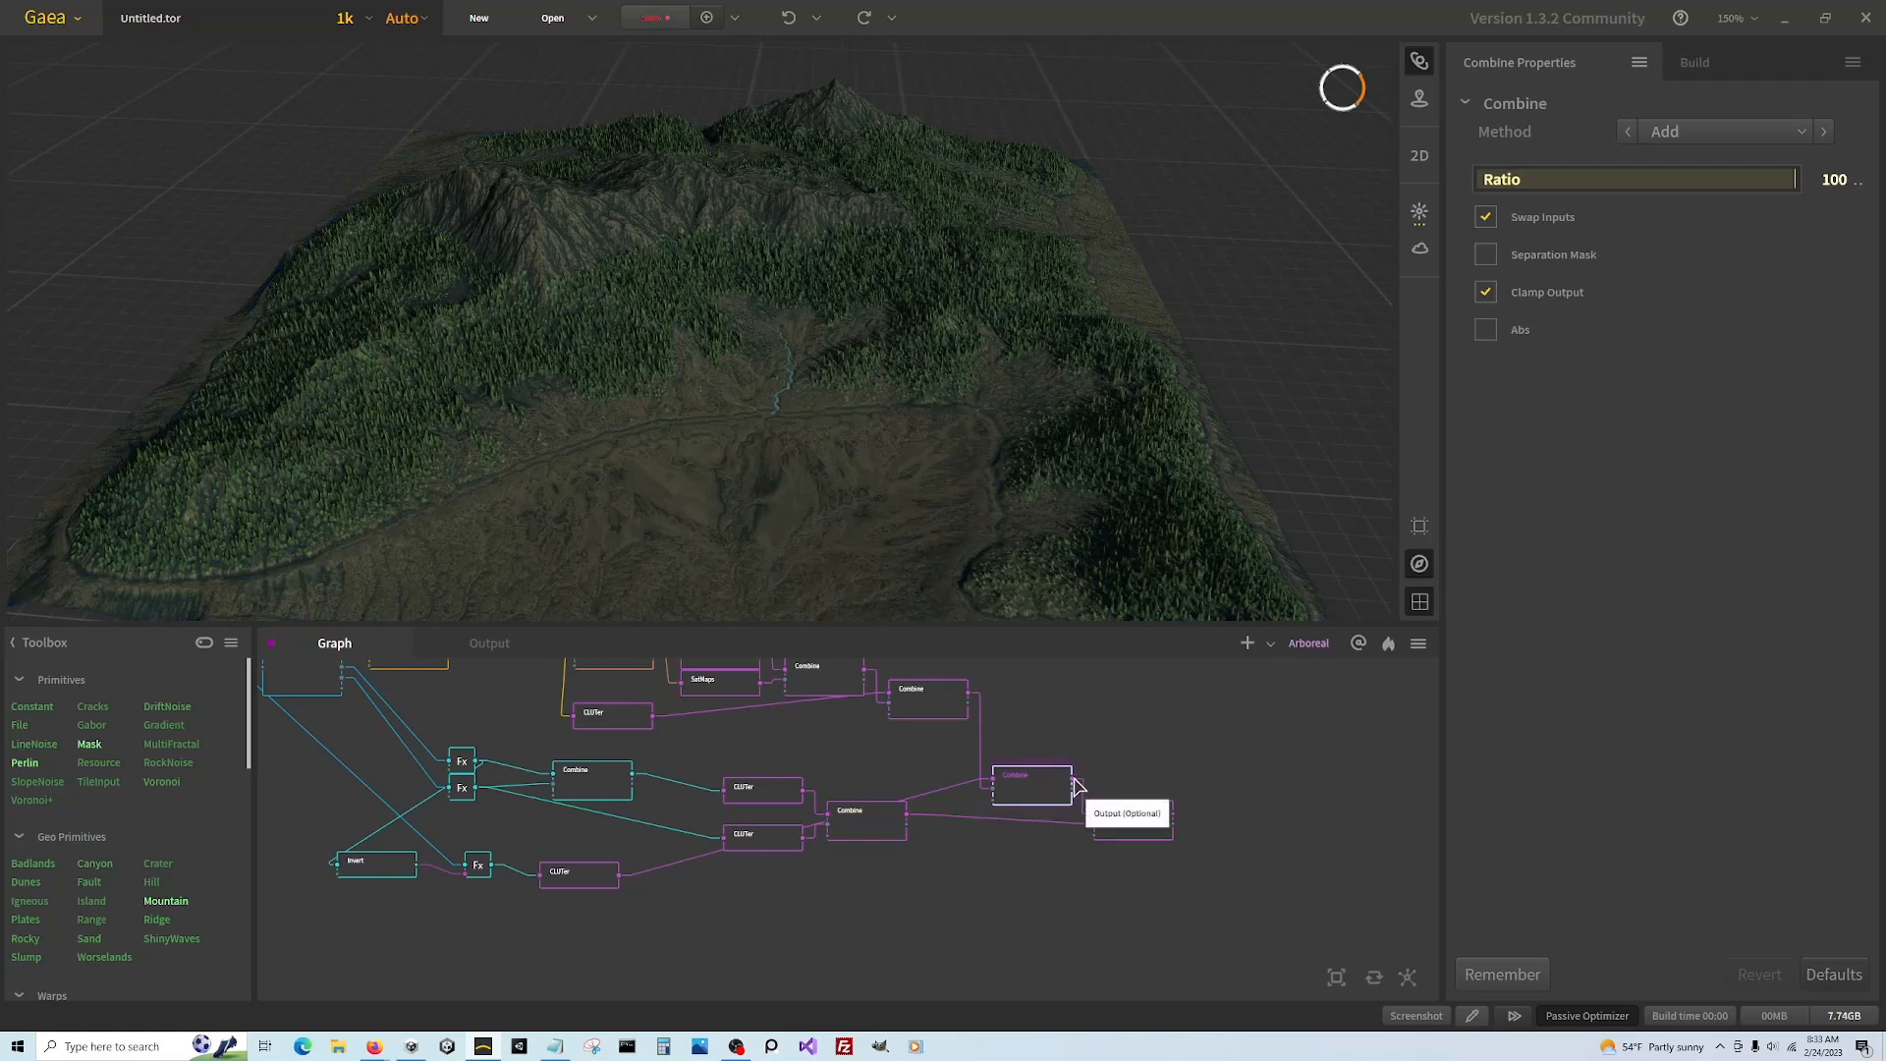
# Join the river Combine and sea colour Combine in an extra Blend Combine node with ratio 100 and compare it with the Add version
pyautogui.moveTo(1074, 781); pyautogui.dragTo(1135, 777)
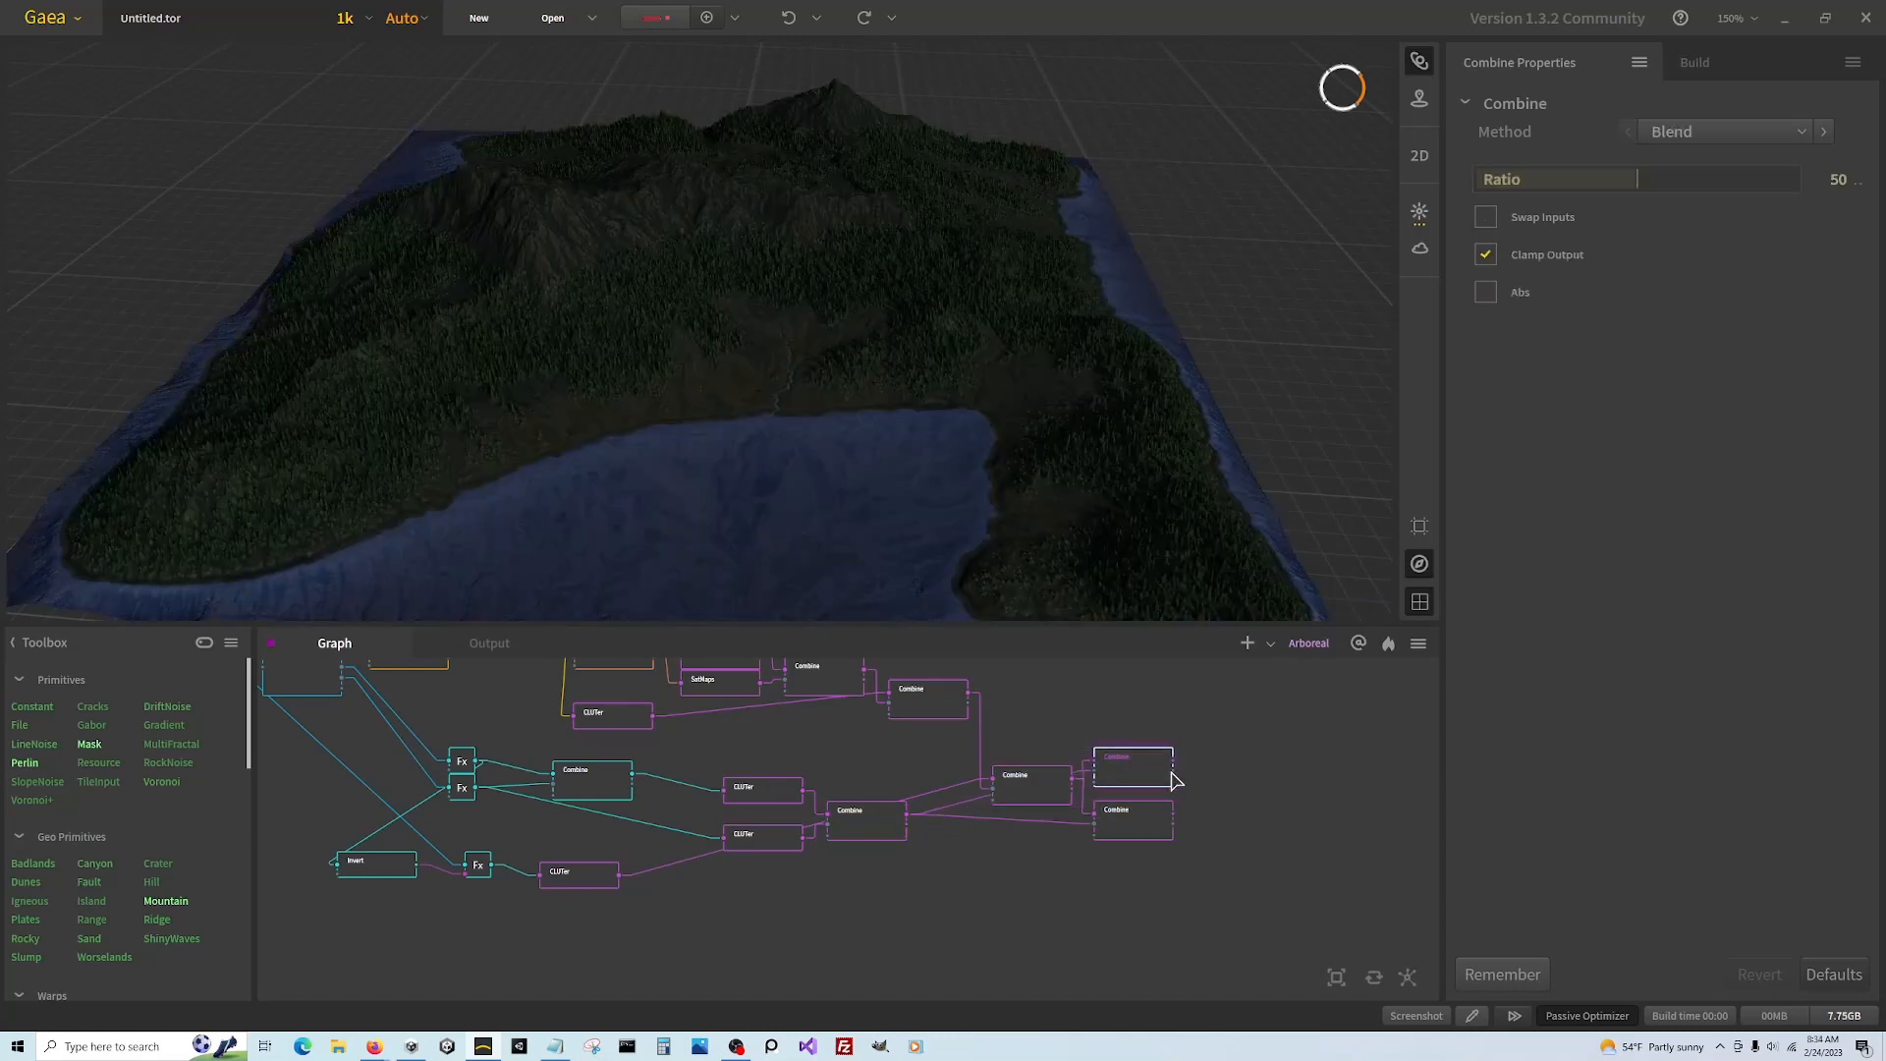
pyautogui.click(1796, 180)
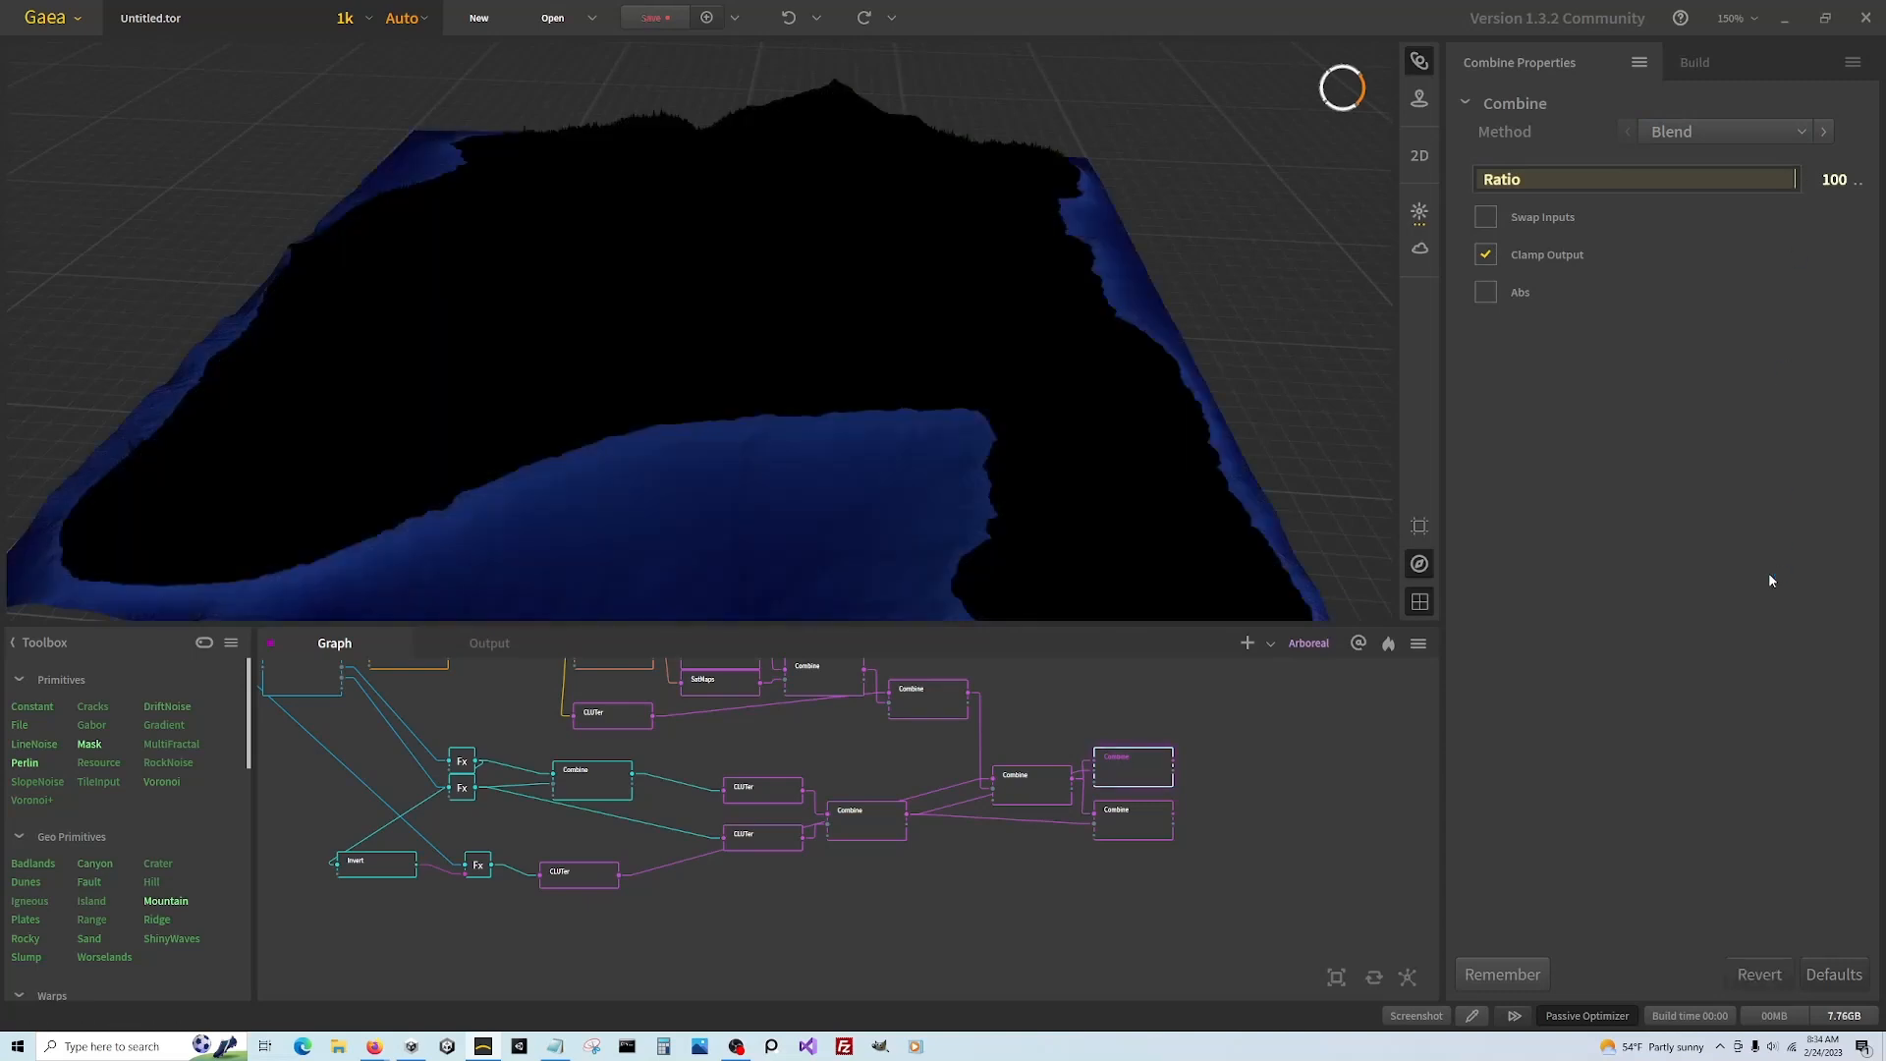
pyautogui.click(1123, 830)
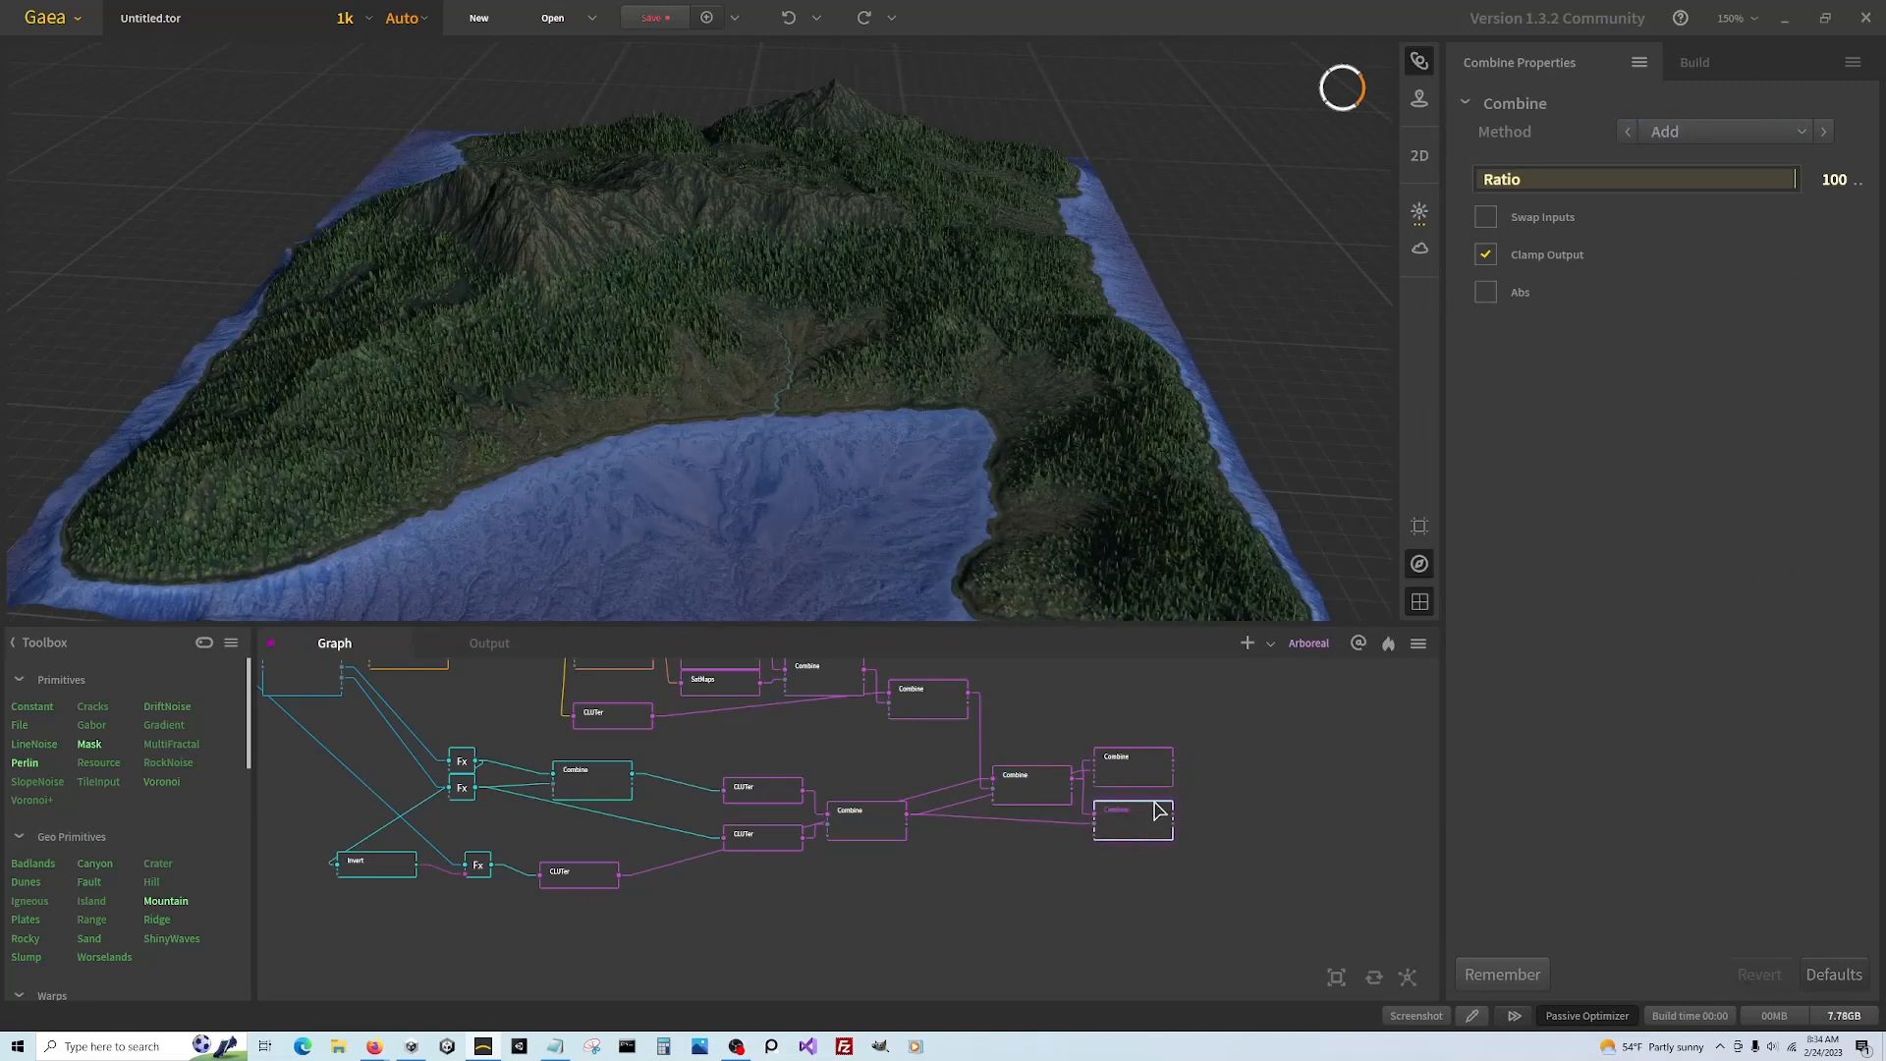
pyautogui.click(1130, 771)
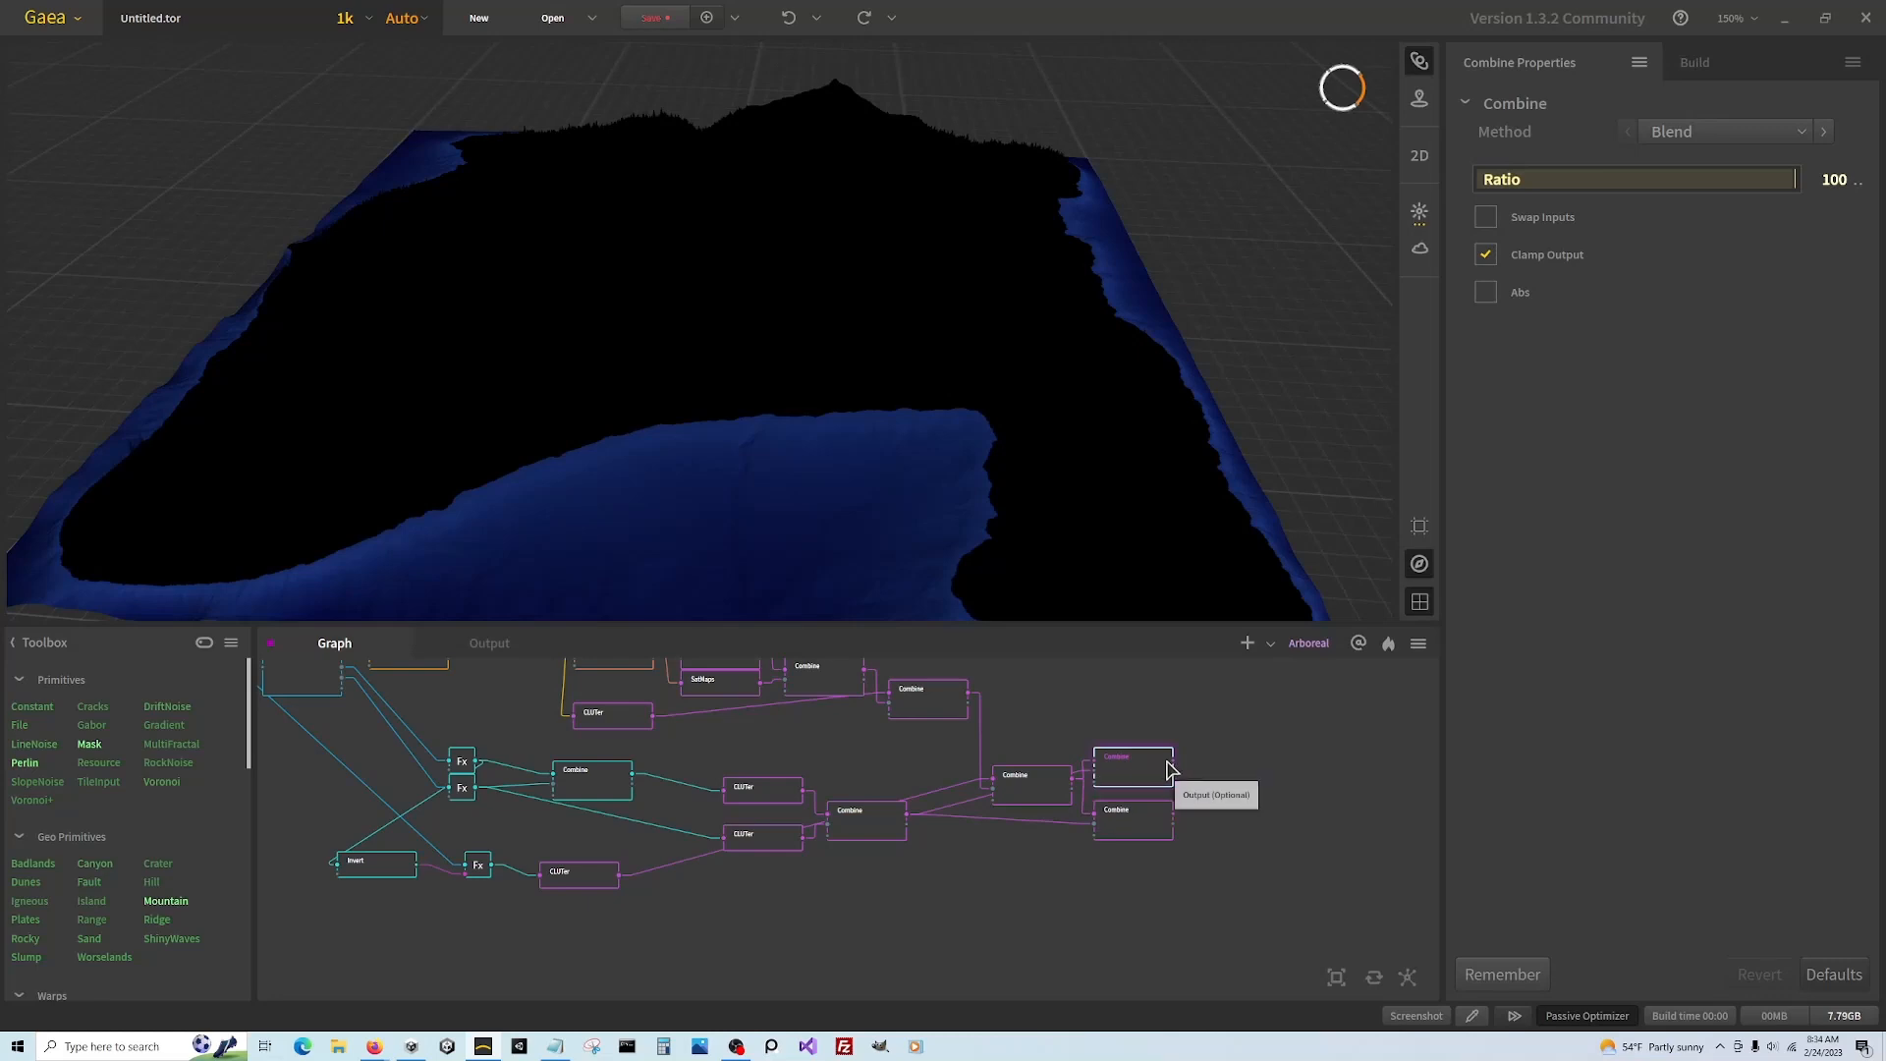
# Merge the Blend and Add water Combine nodes in a new Combine node using the Add method with ratio 100
pyautogui.moveTo(1175, 769); pyautogui.dragTo(1176, 817)
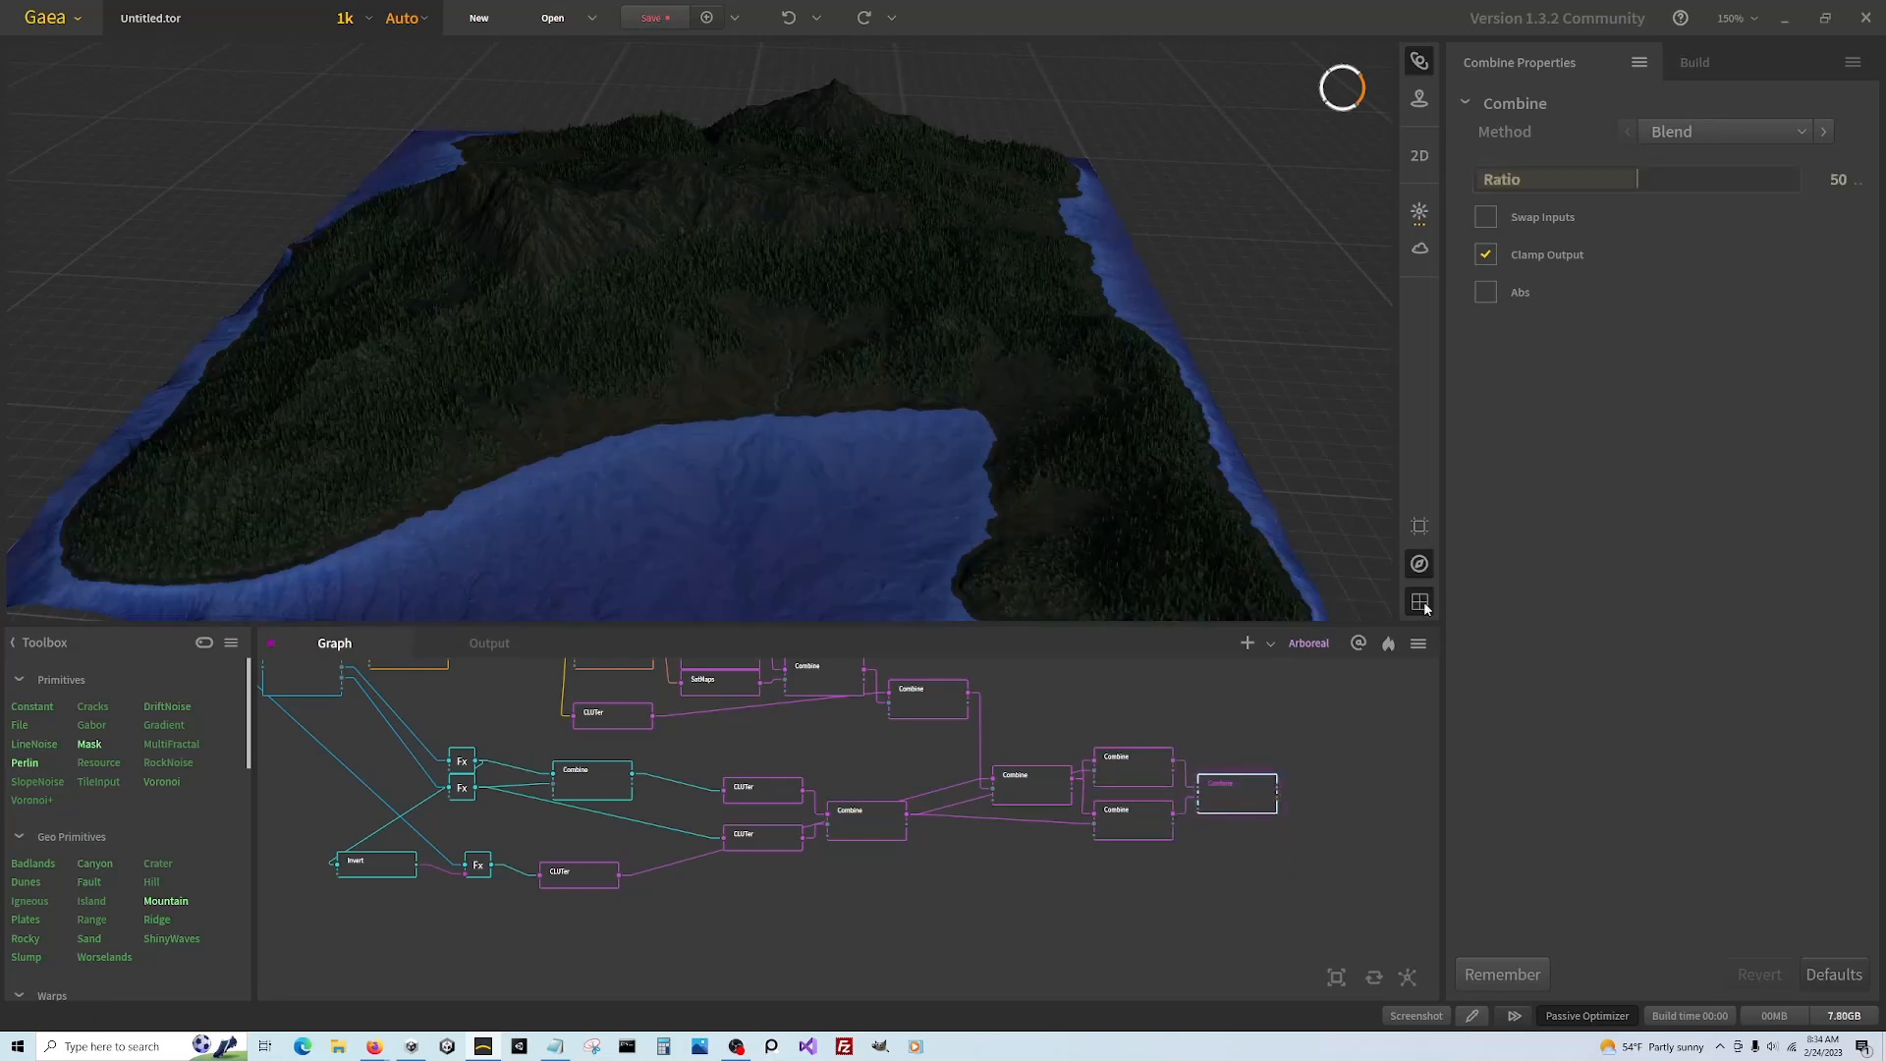
pyautogui.click(1746, 132)
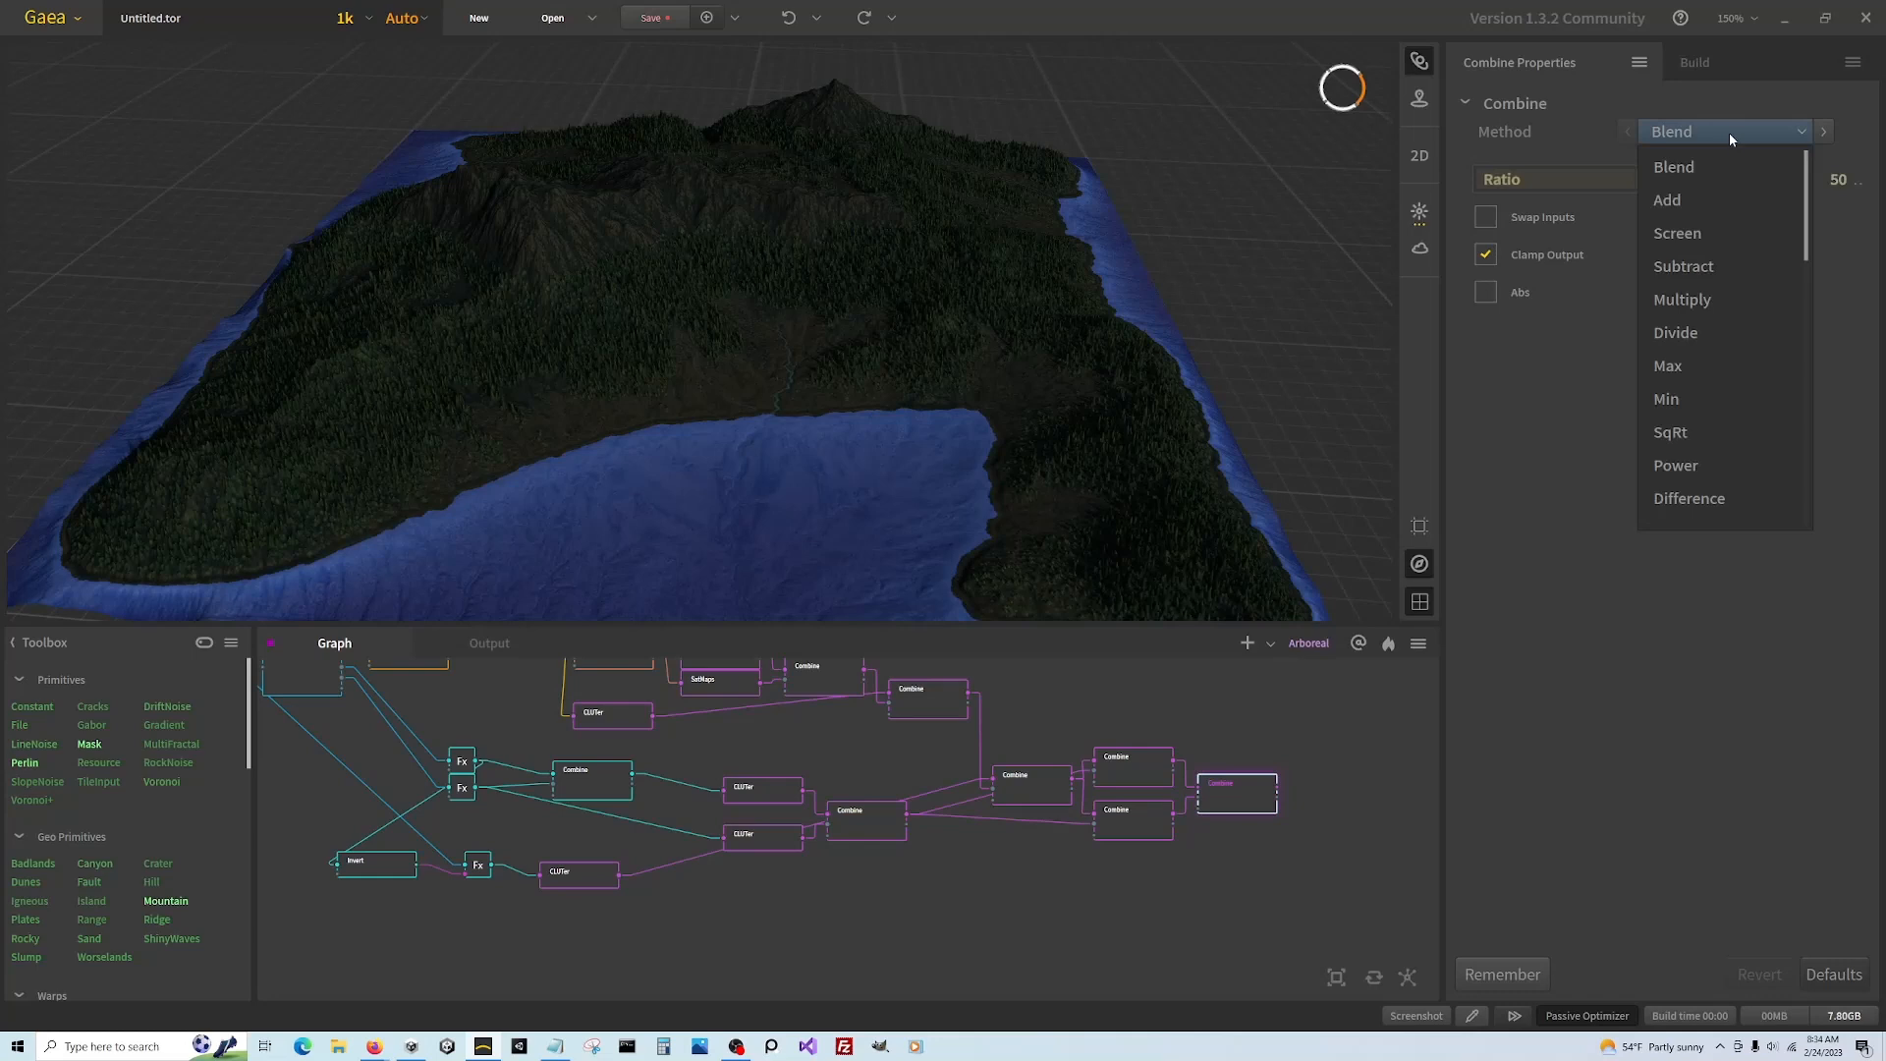
pyautogui.click(1725, 192)
pyautogui.click(1794, 177)
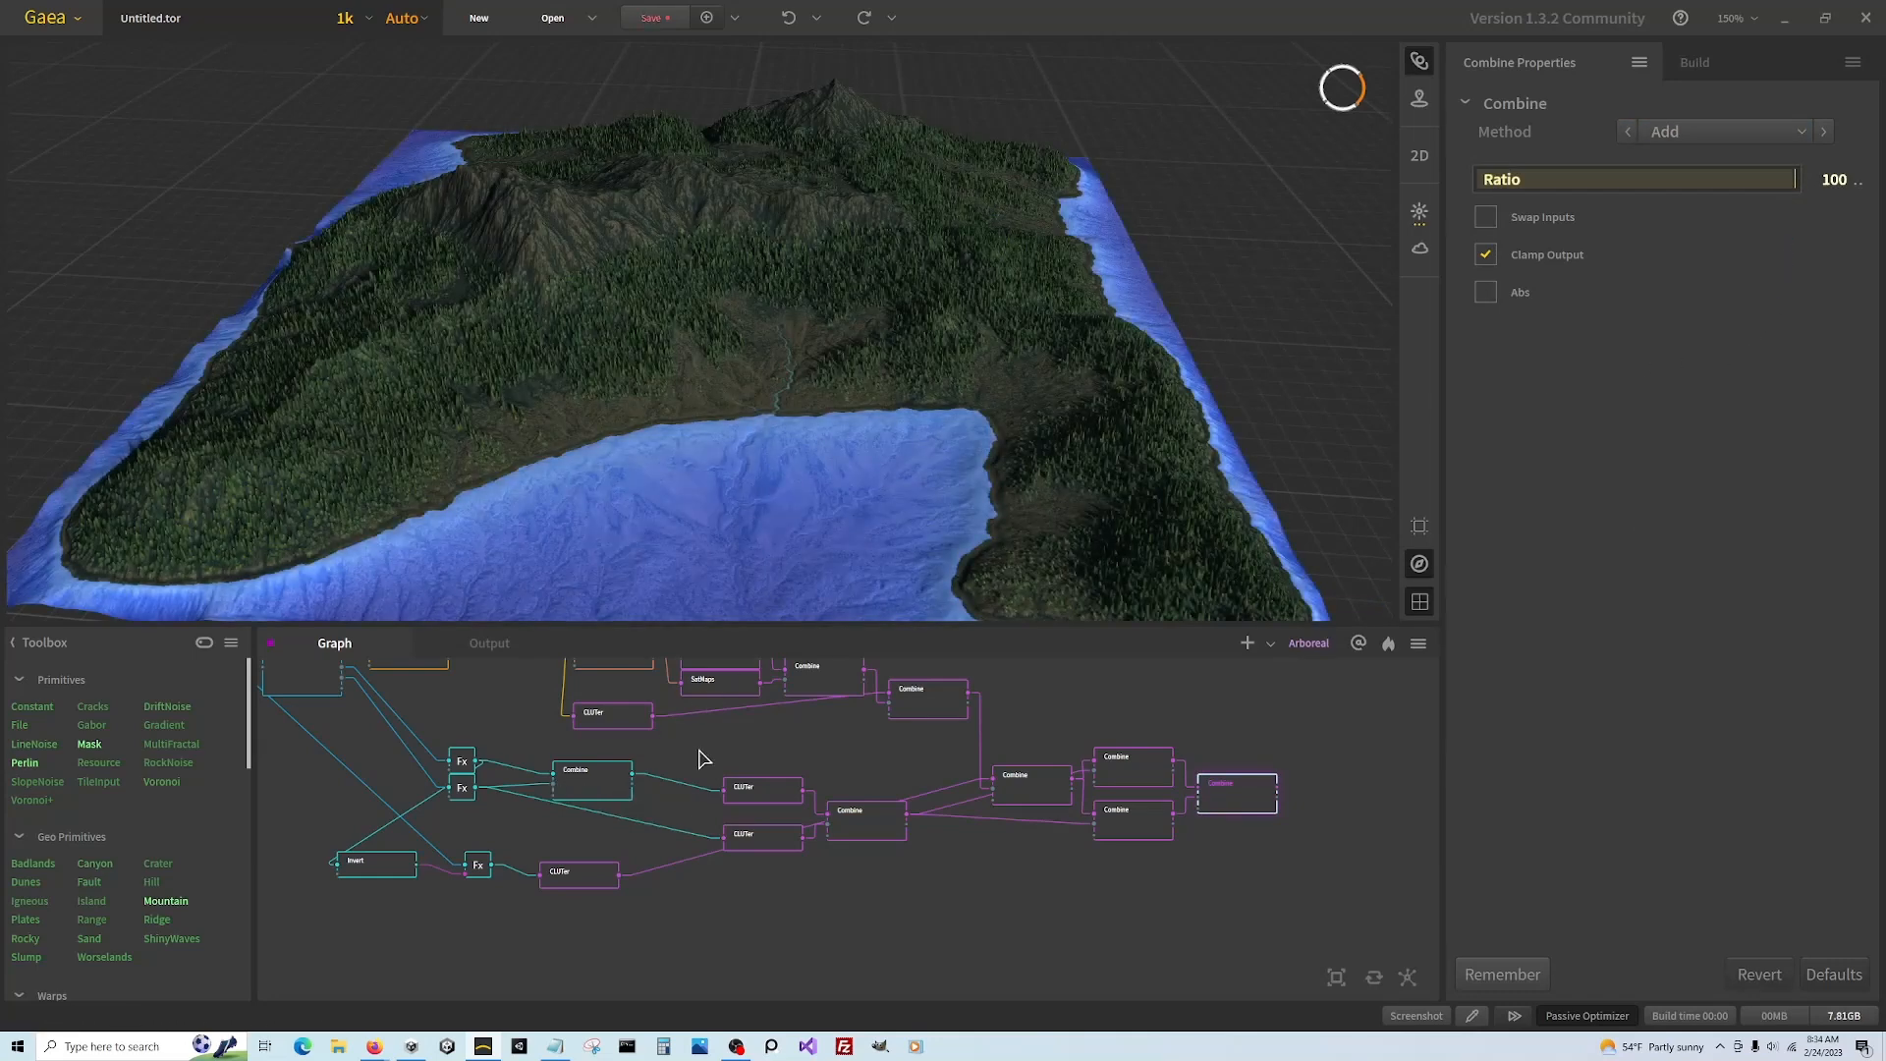
# Compare the Blend and Add water Combine nodes with the Combine node that merges them
pyautogui.click(1157, 772)
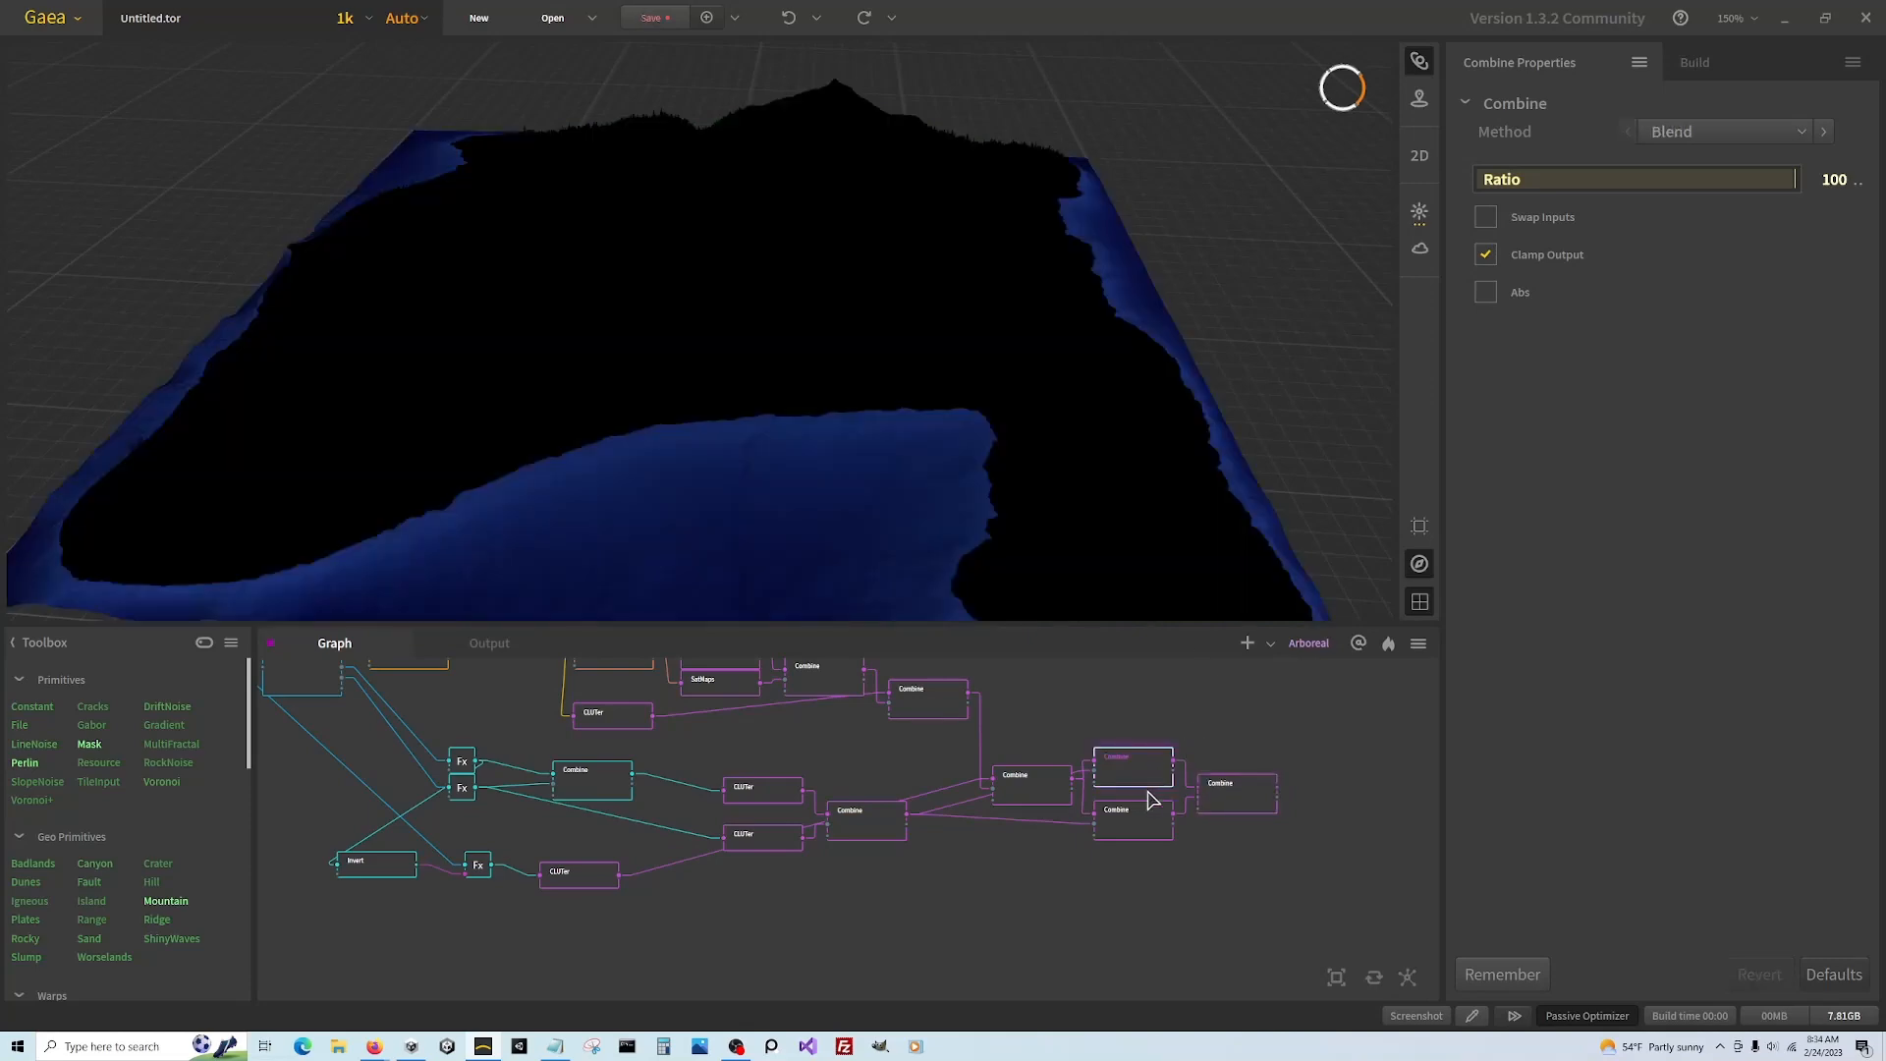
pyautogui.click(1144, 830)
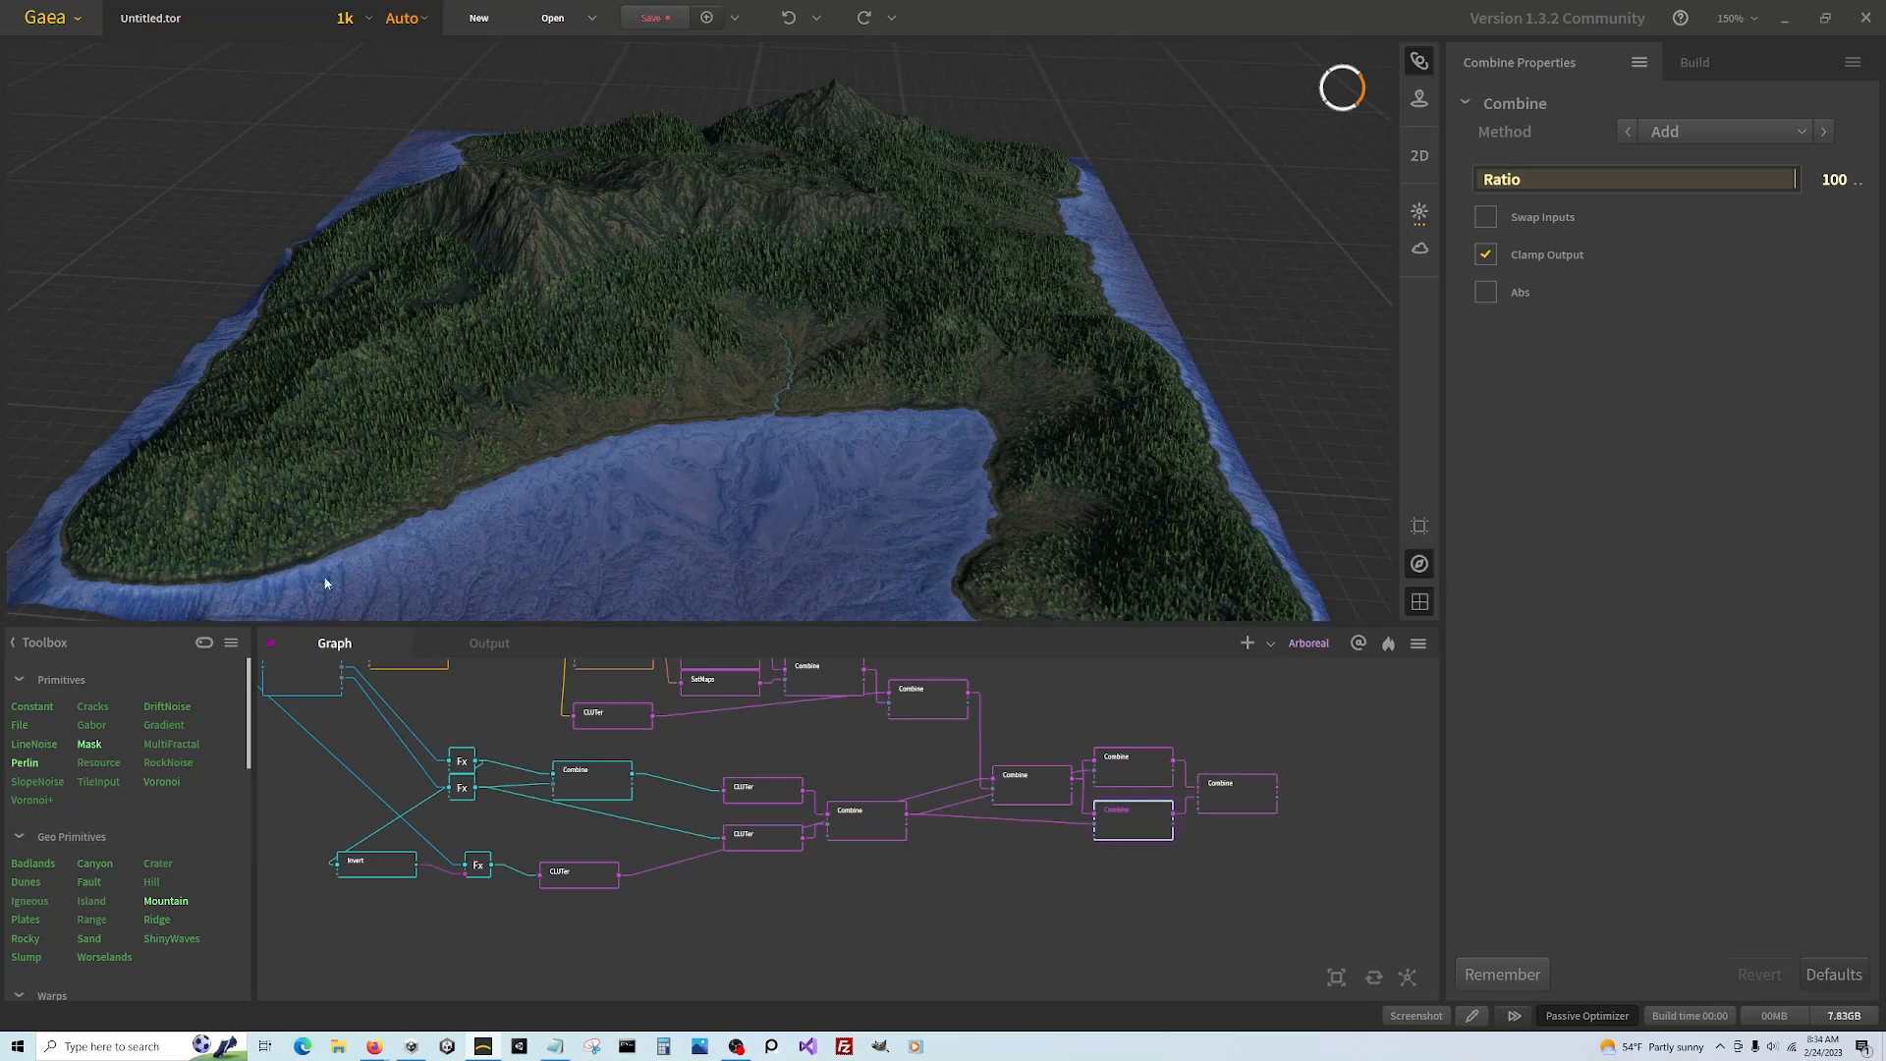
pyautogui.click(1132, 769)
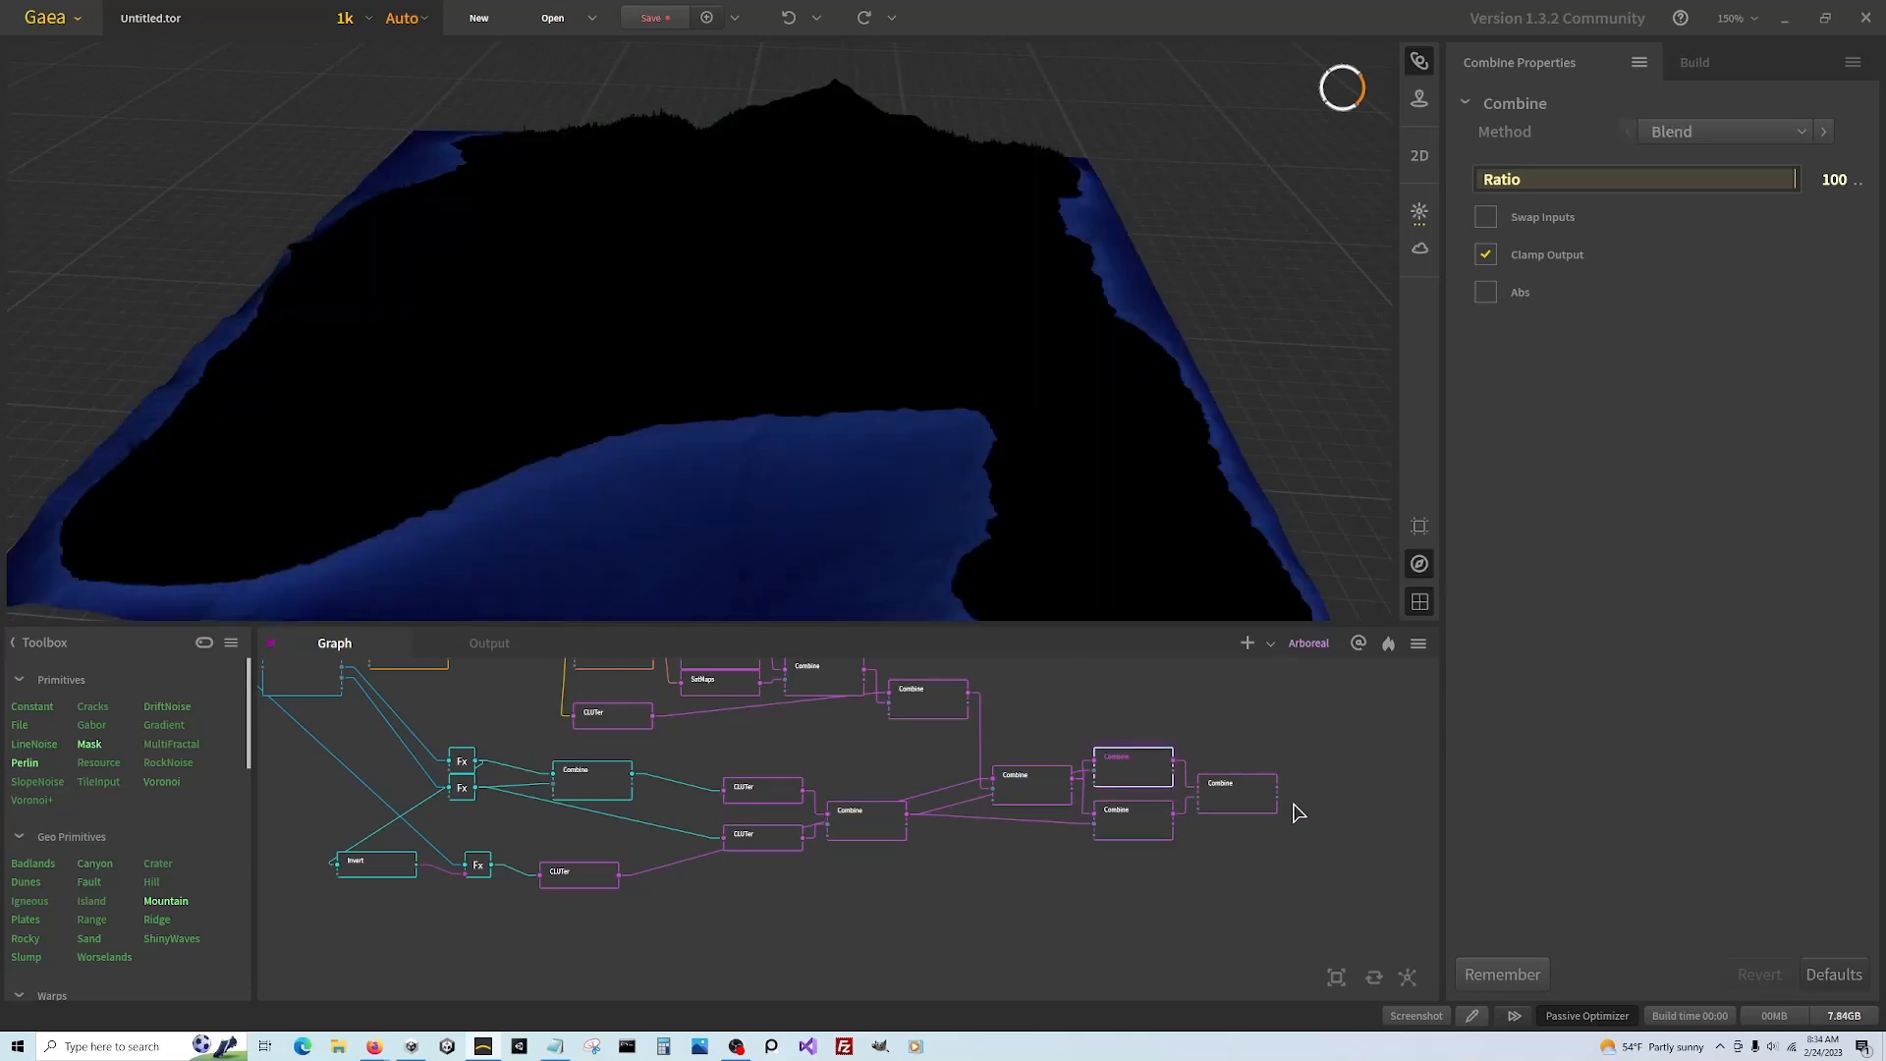
pyautogui.click(1245, 801)
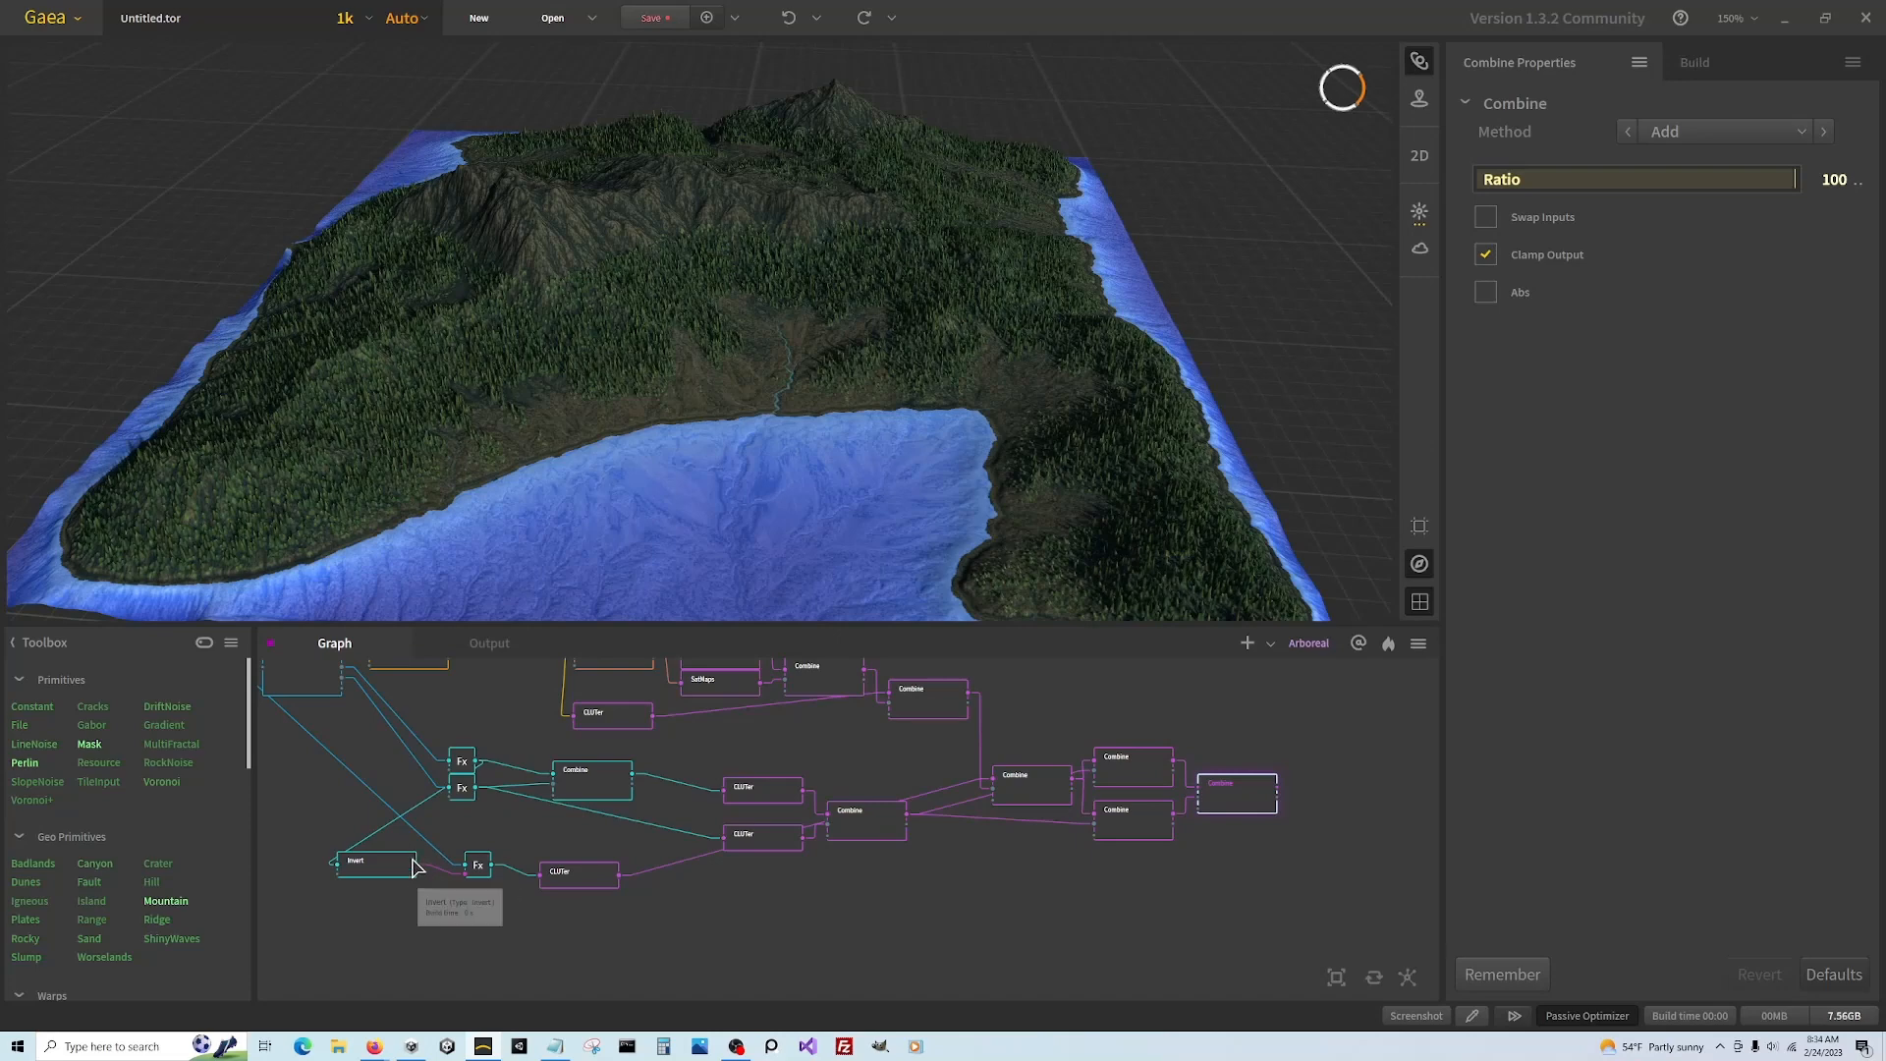
# Compare the sea mask Fx with its inverted version and use the Invert output as the merging Combine node's mask
pyautogui.click(461, 765)
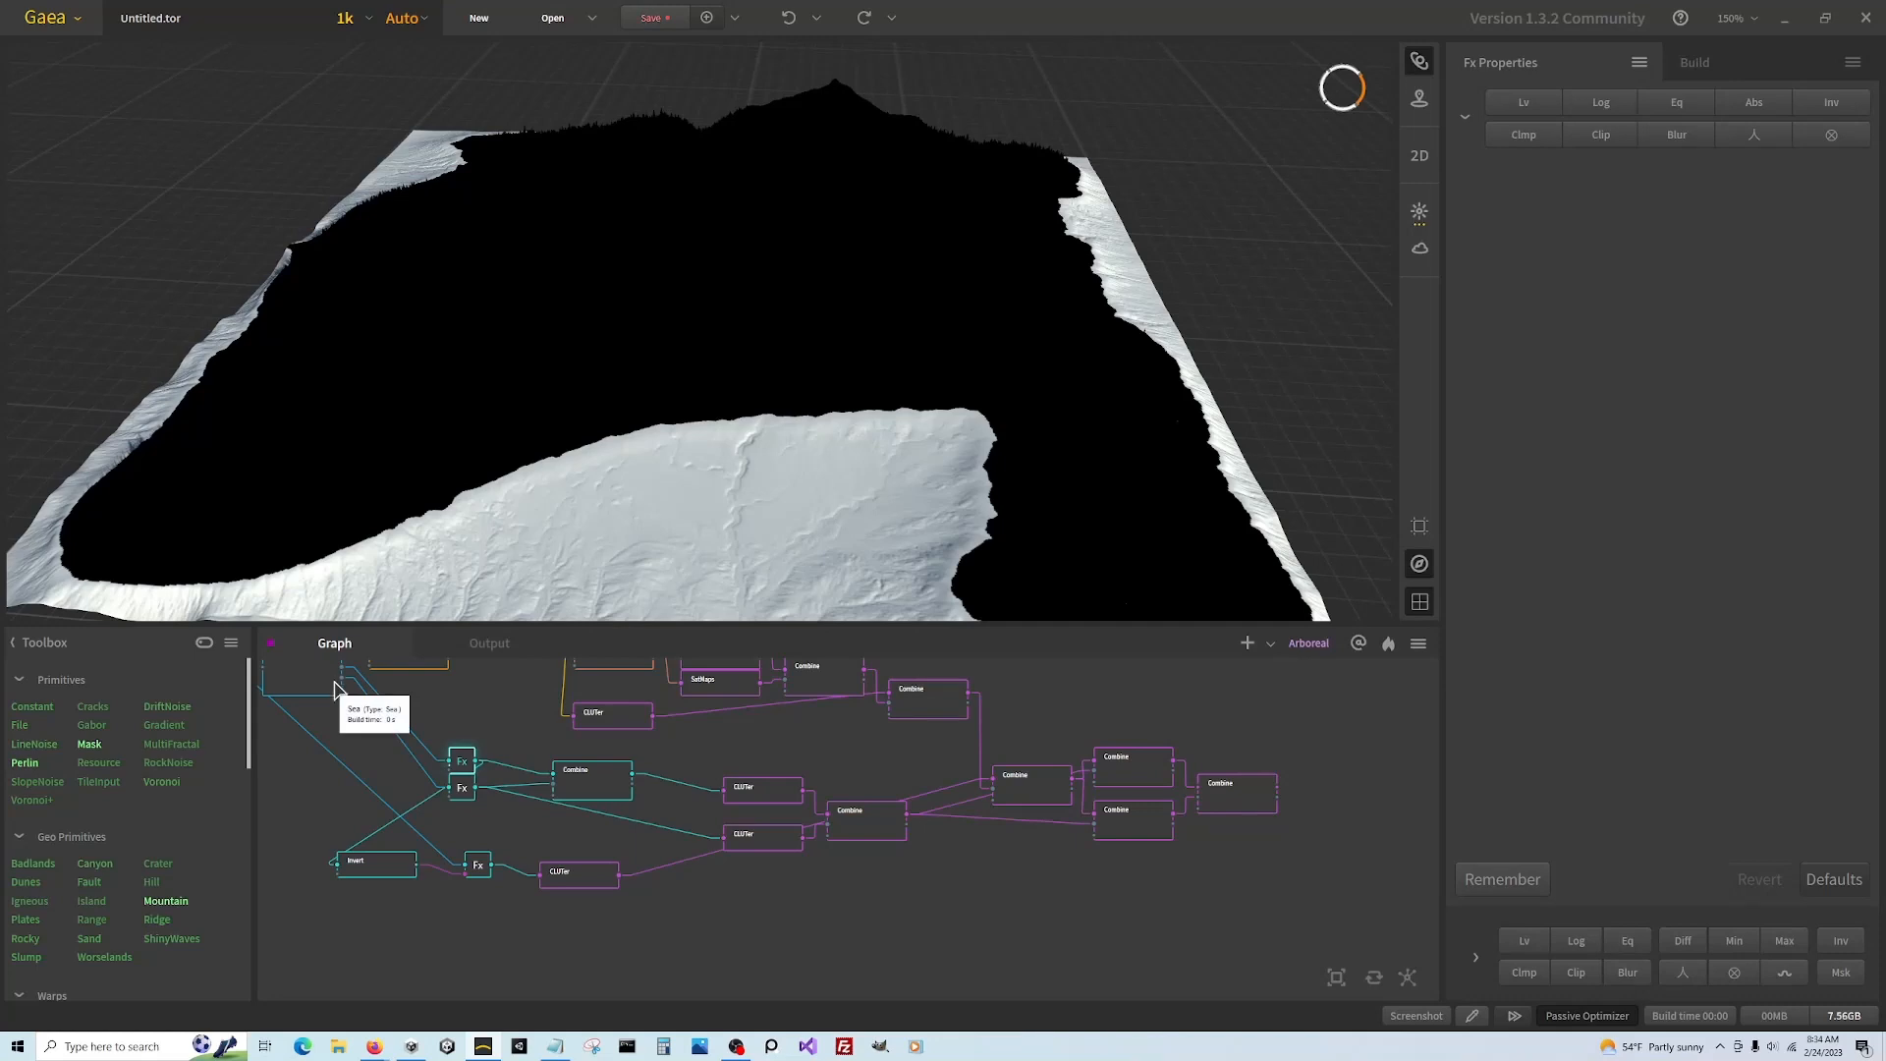
pyautogui.click(379, 869)
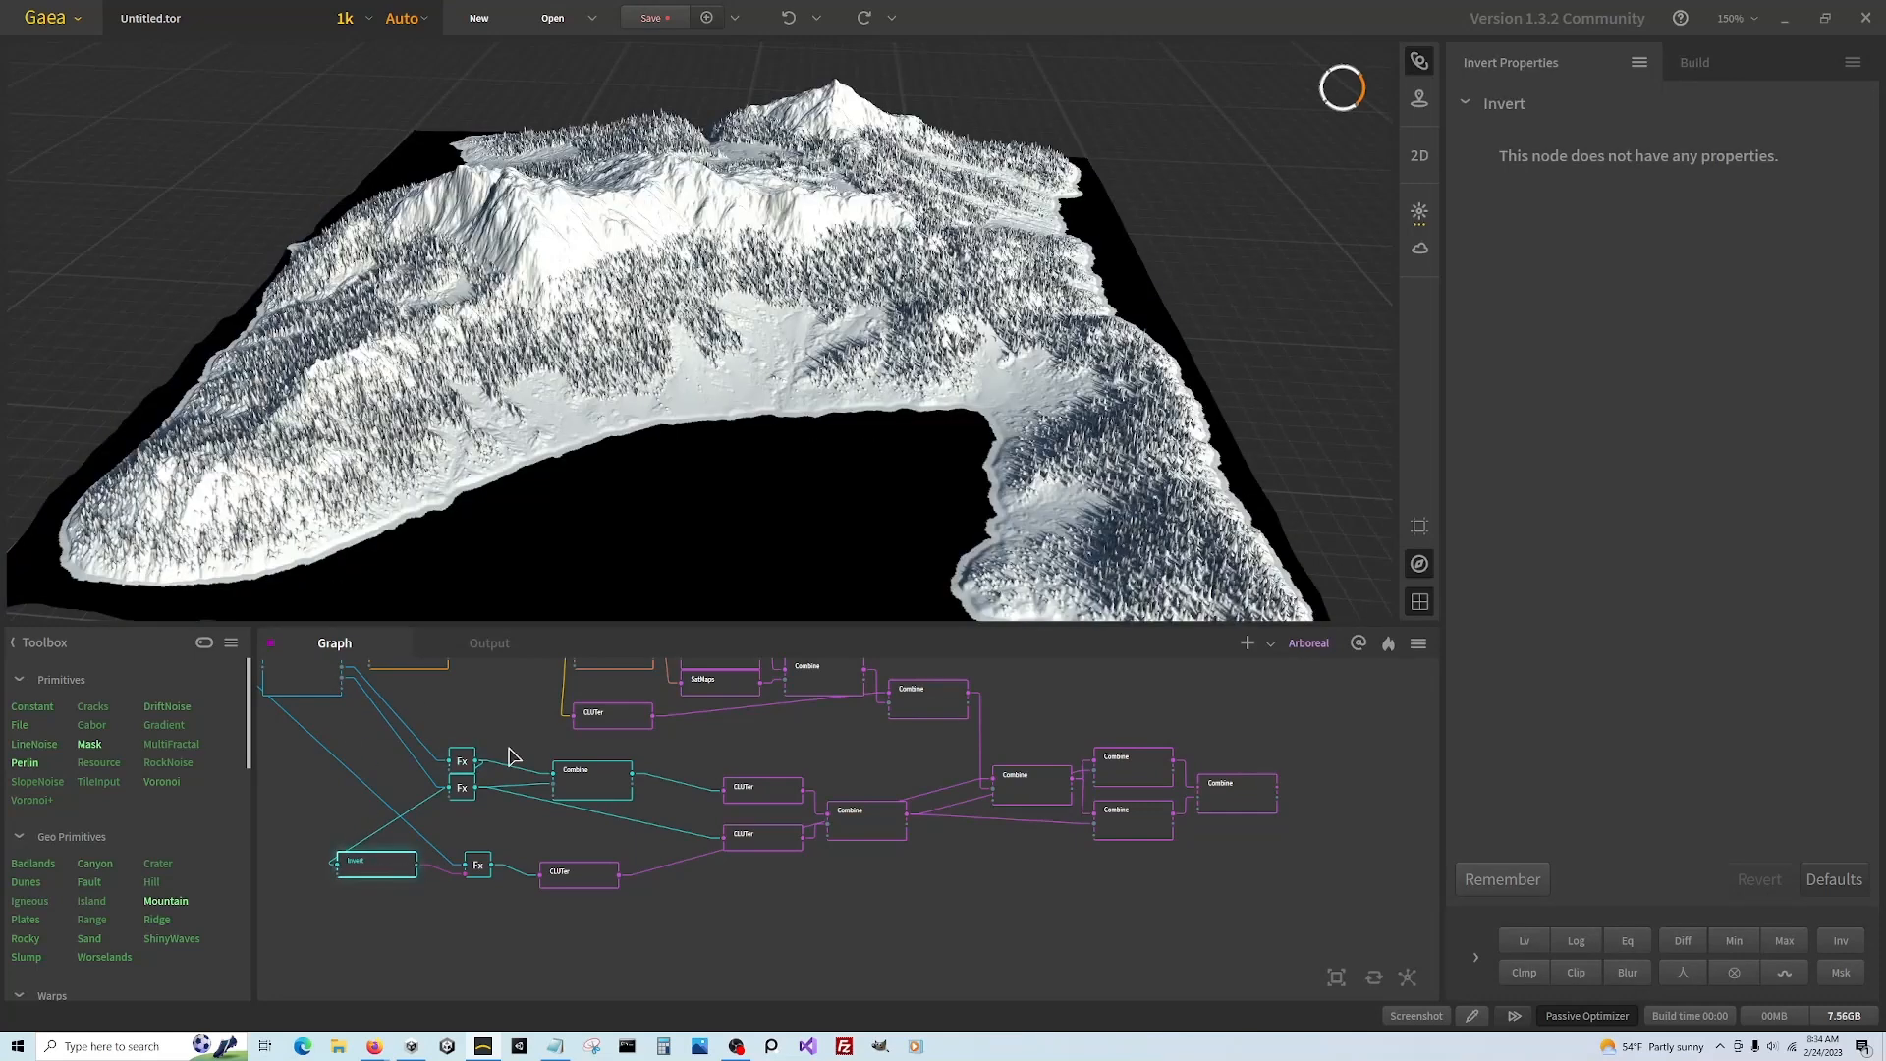
pyautogui.moveTo(417, 866); pyautogui.dragTo(1208, 804)
pyautogui.click(1239, 806)
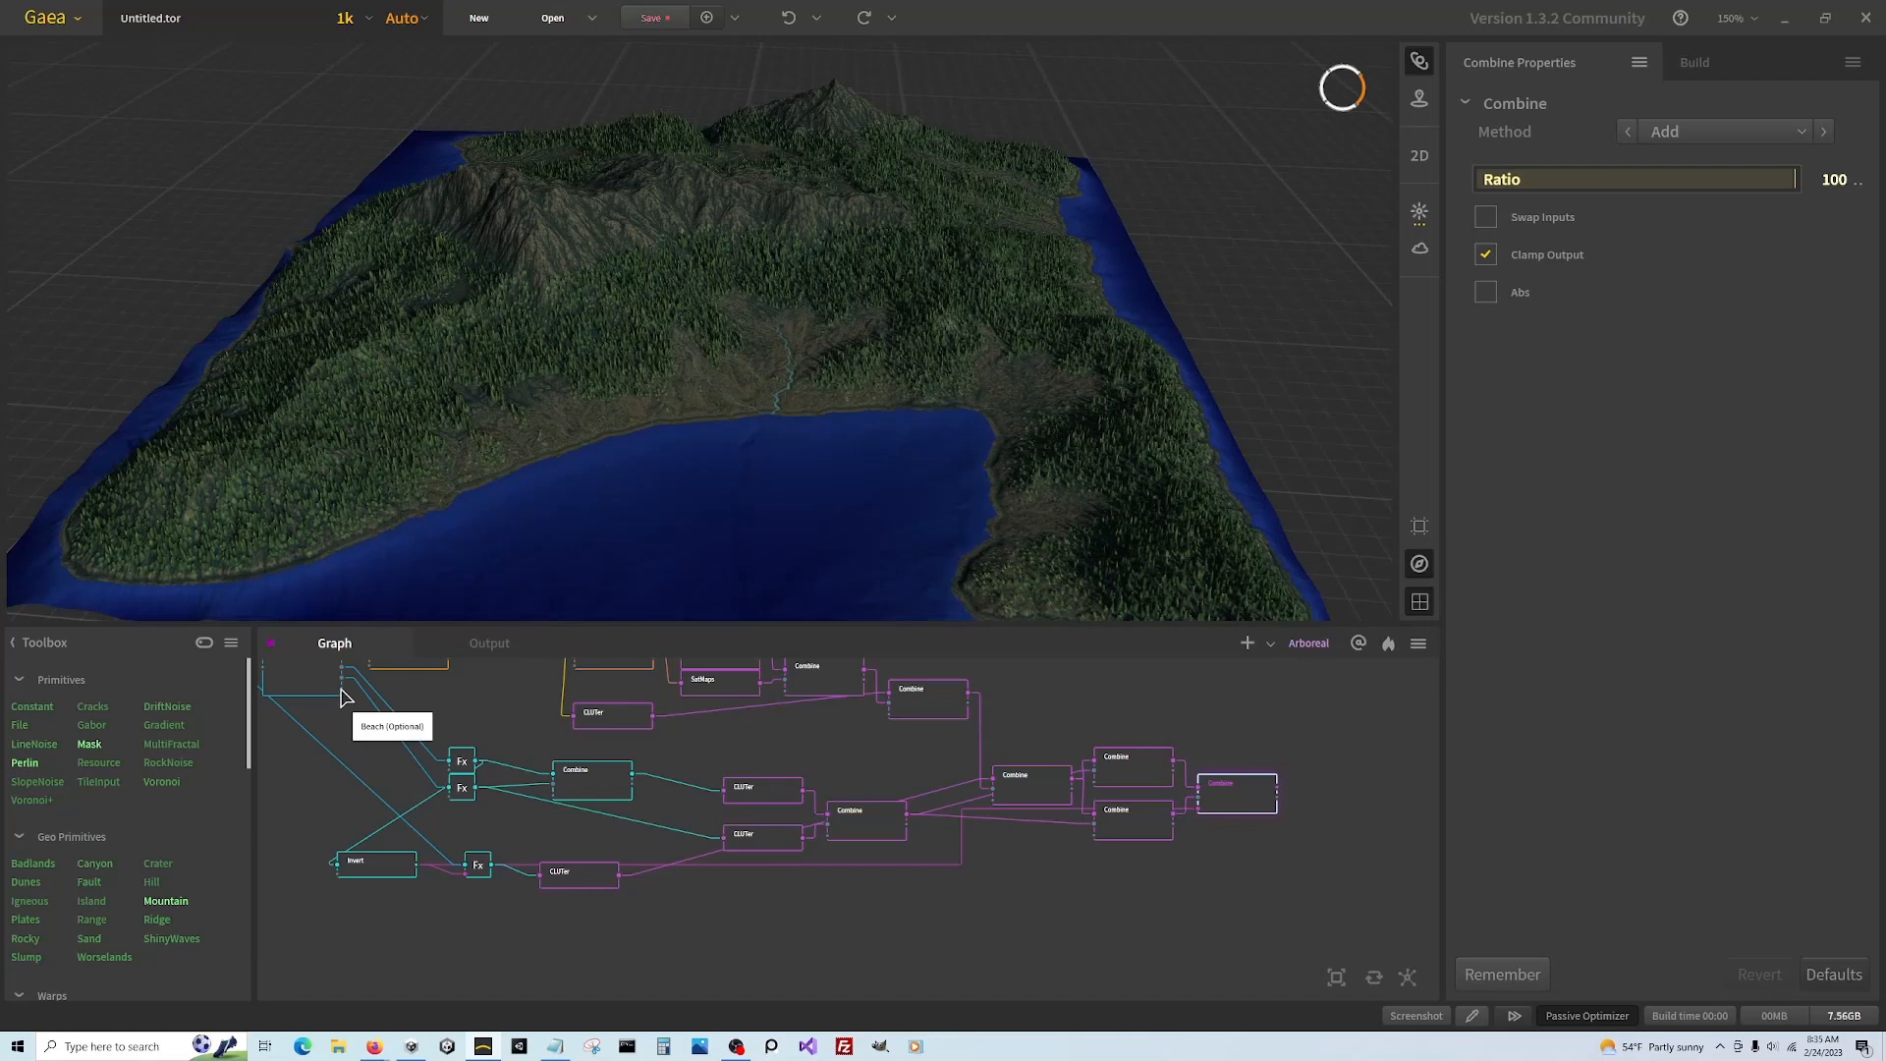
# Add an Fx node to the Sea node's Beach output and feed it into a new CLUTer node
pyautogui.moveTo(344, 697); pyautogui.dragTo(474, 951)
pyautogui.write('fx')
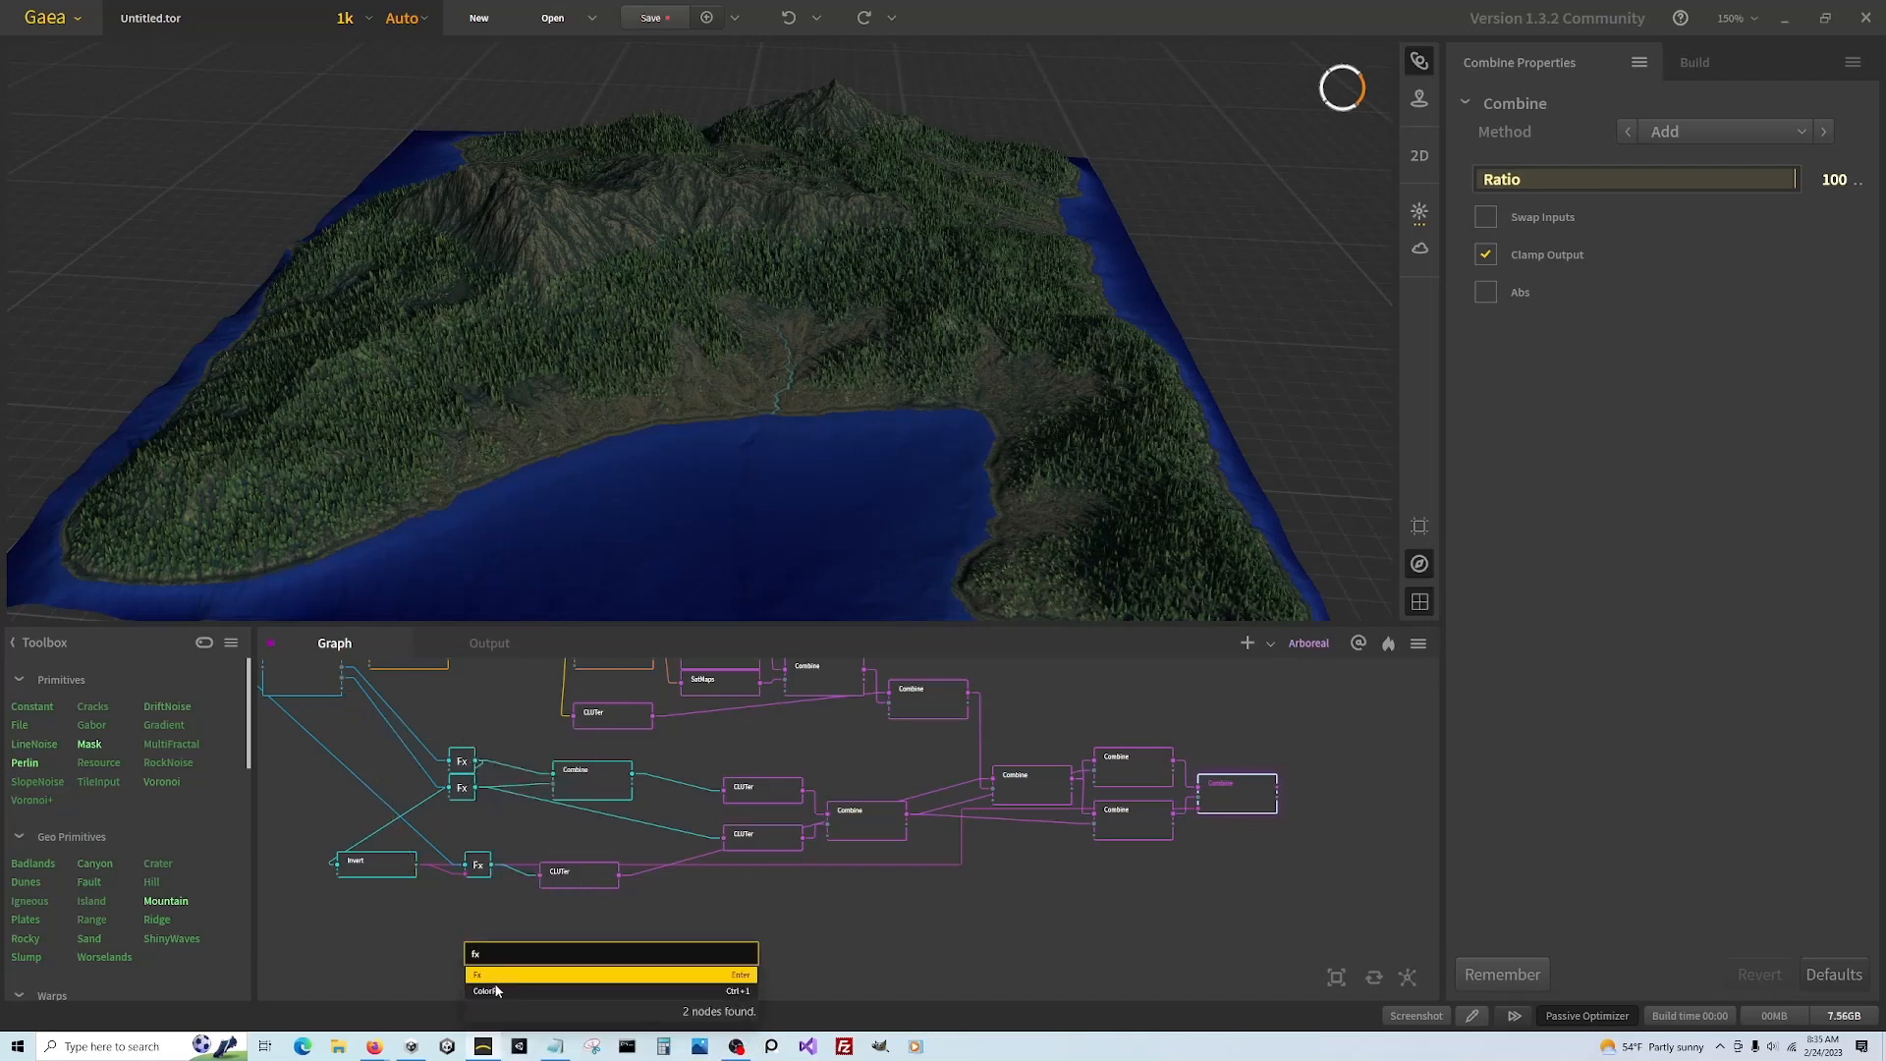
pyautogui.click(496, 980)
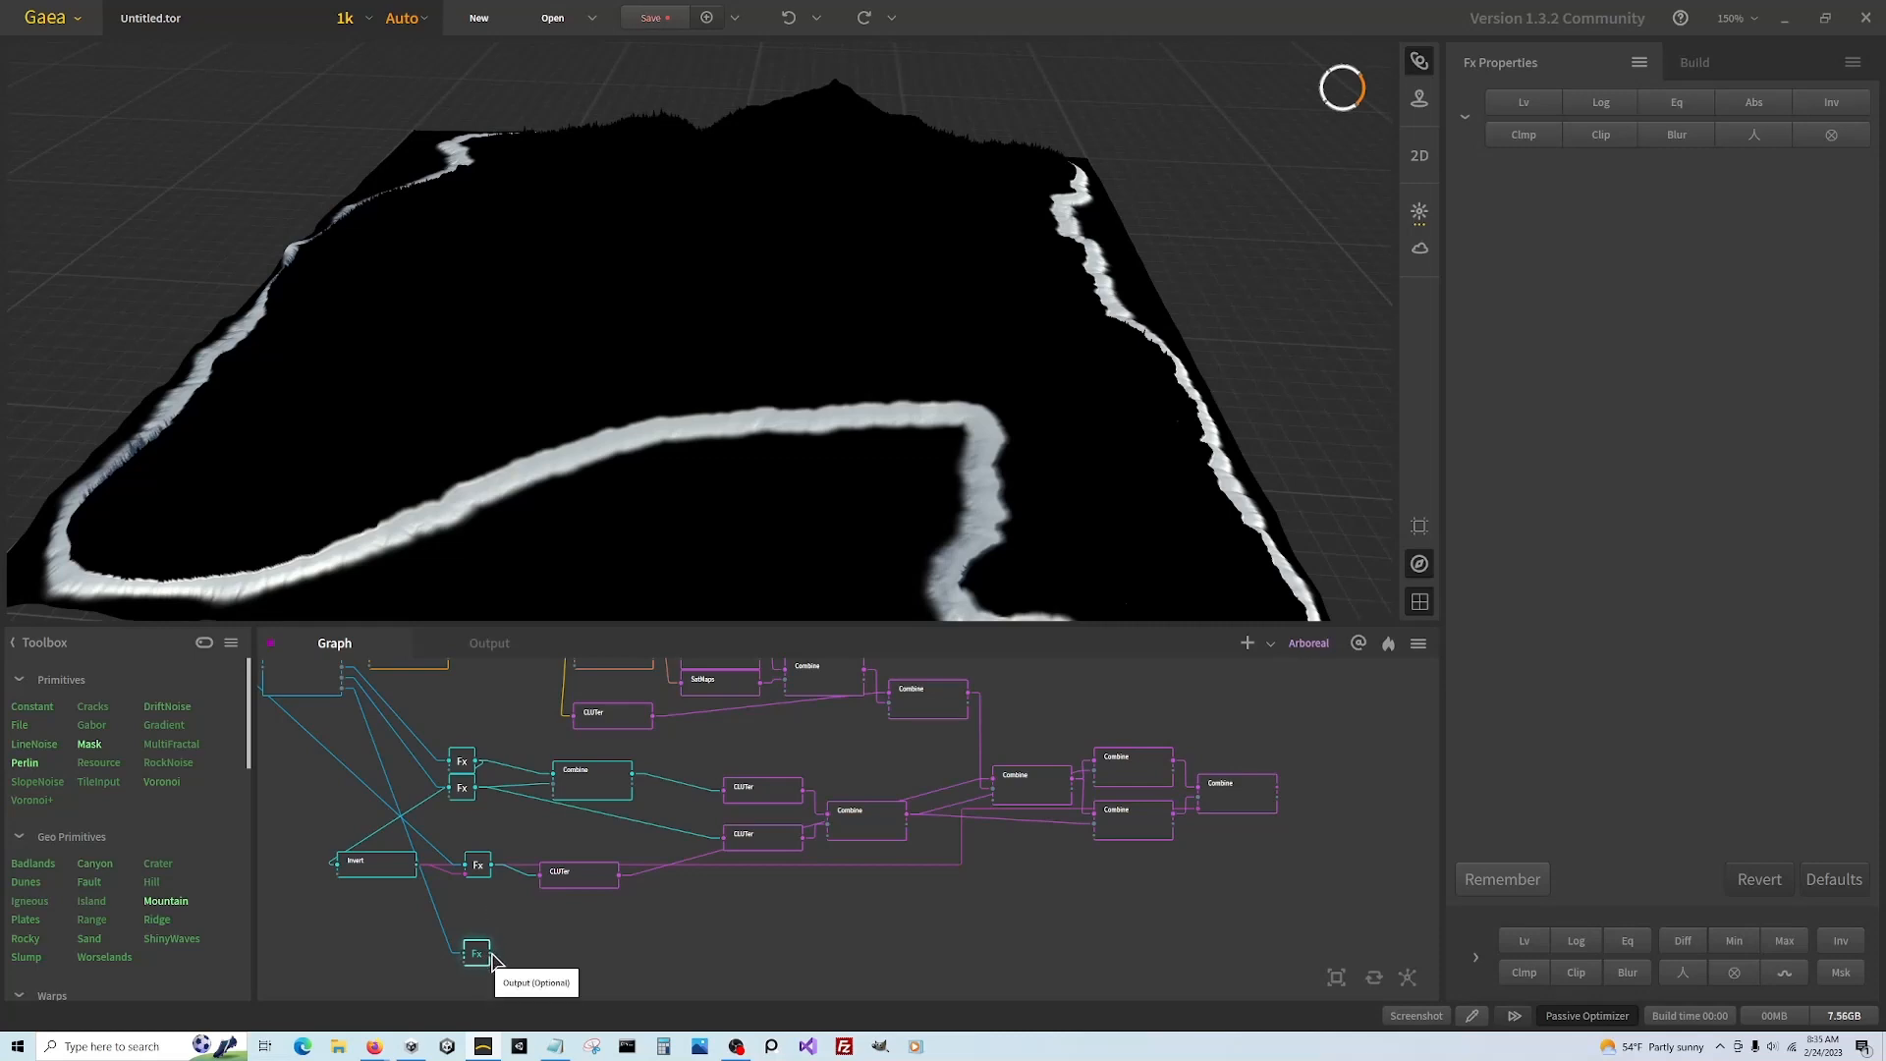
pyautogui.moveTo(490, 958); pyautogui.dragTo(625, 951)
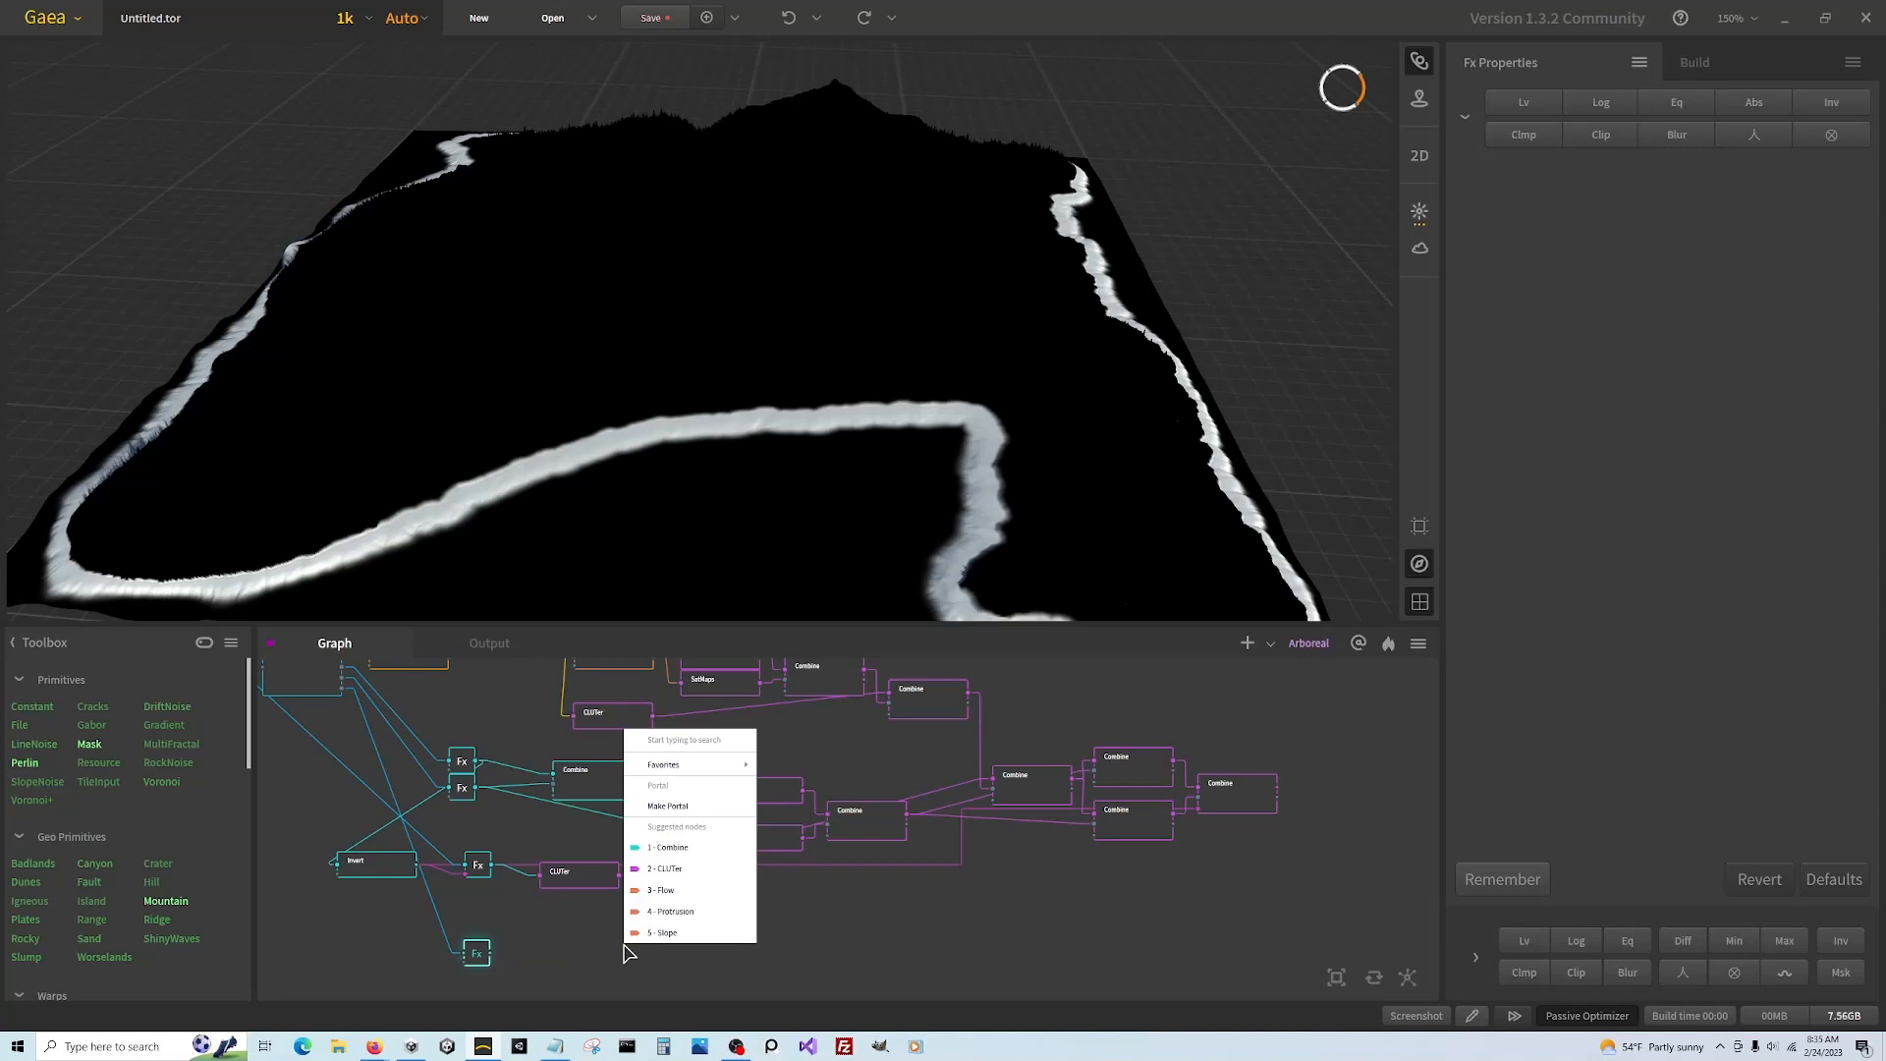
pyautogui.write('clu')
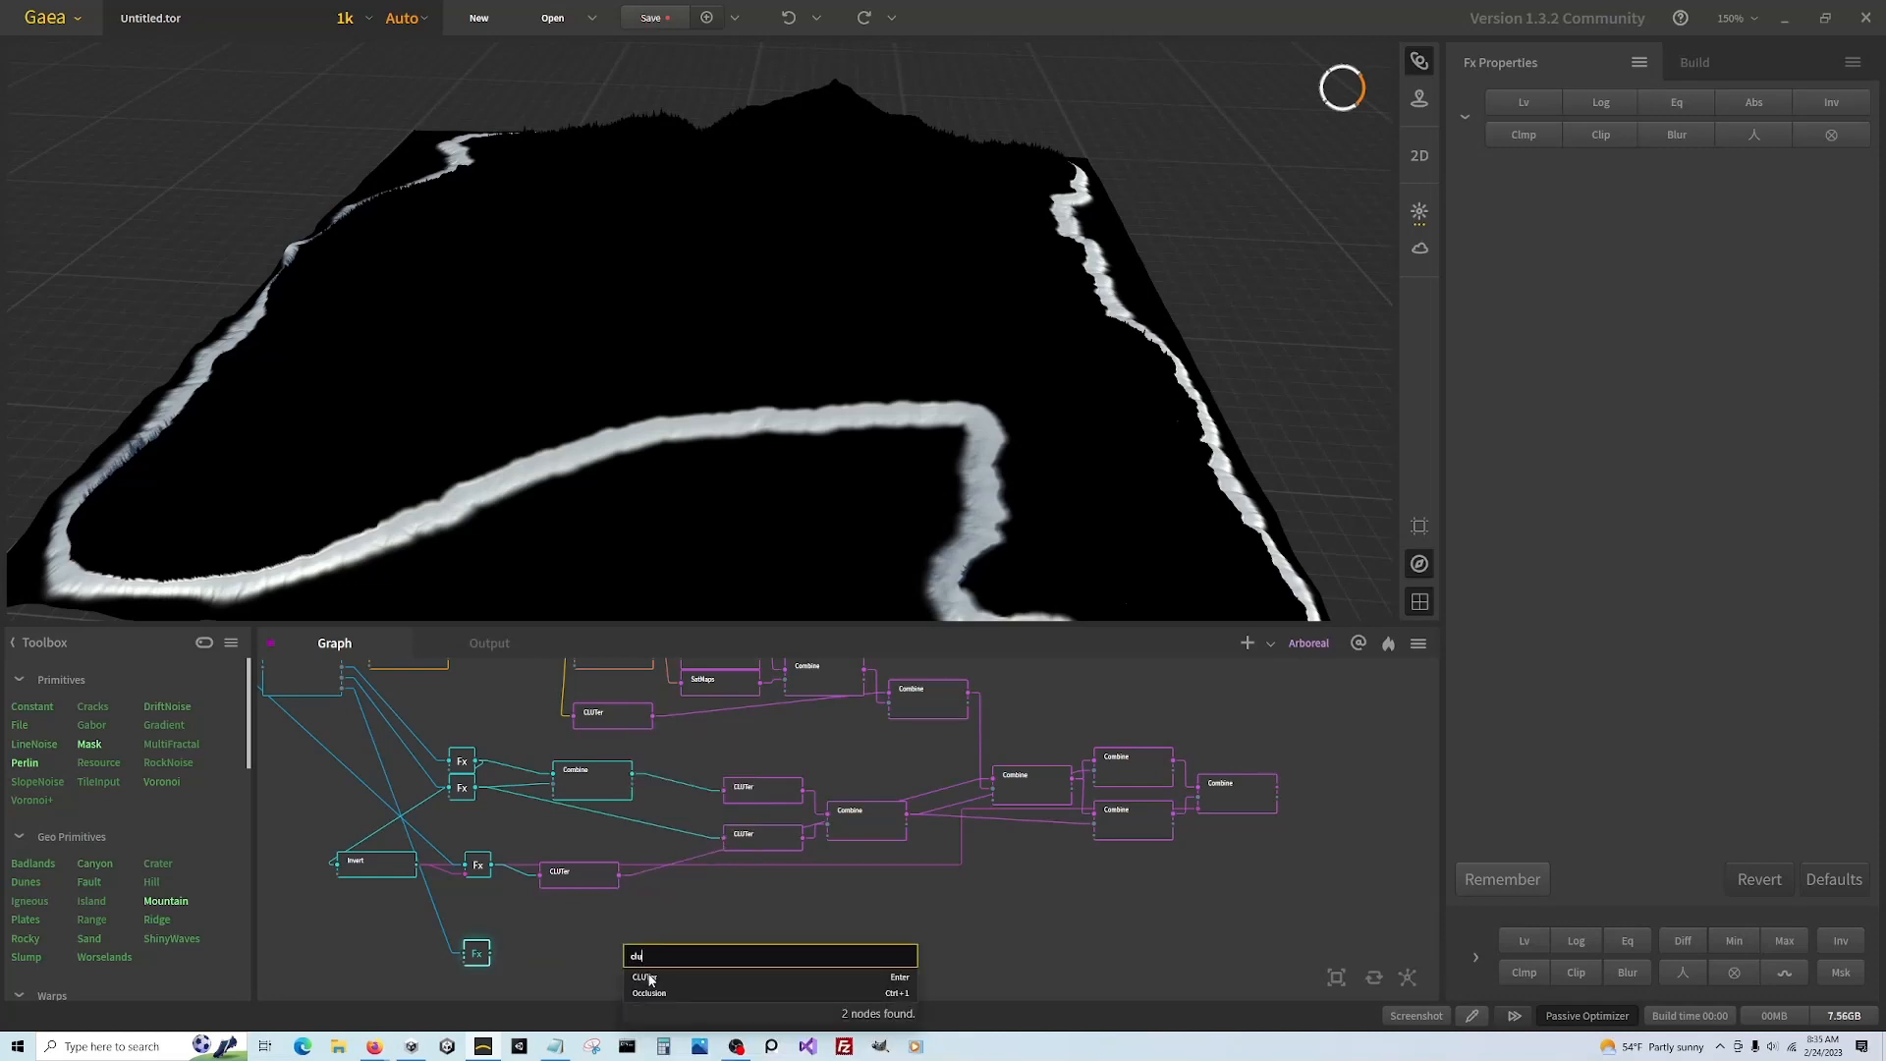
pyautogui.click(646, 977)
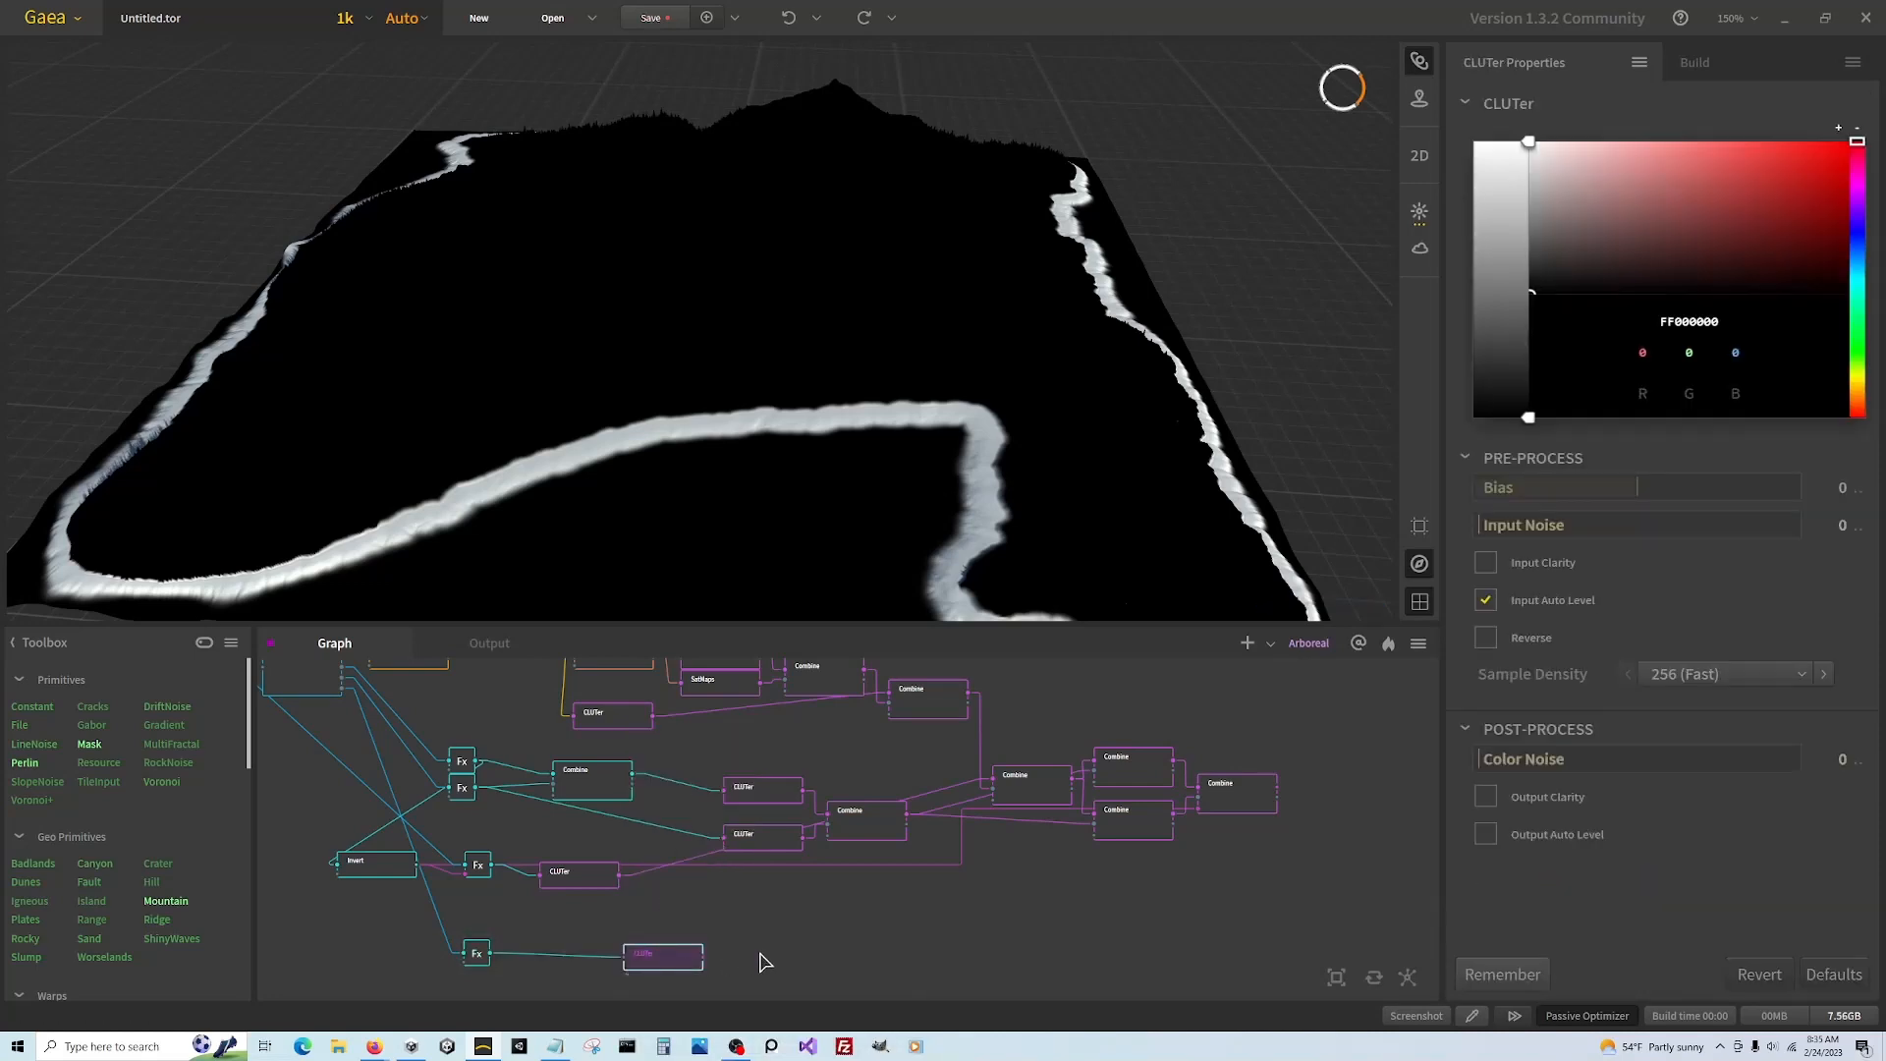
pyautogui.scroll(-2, 835, 965)
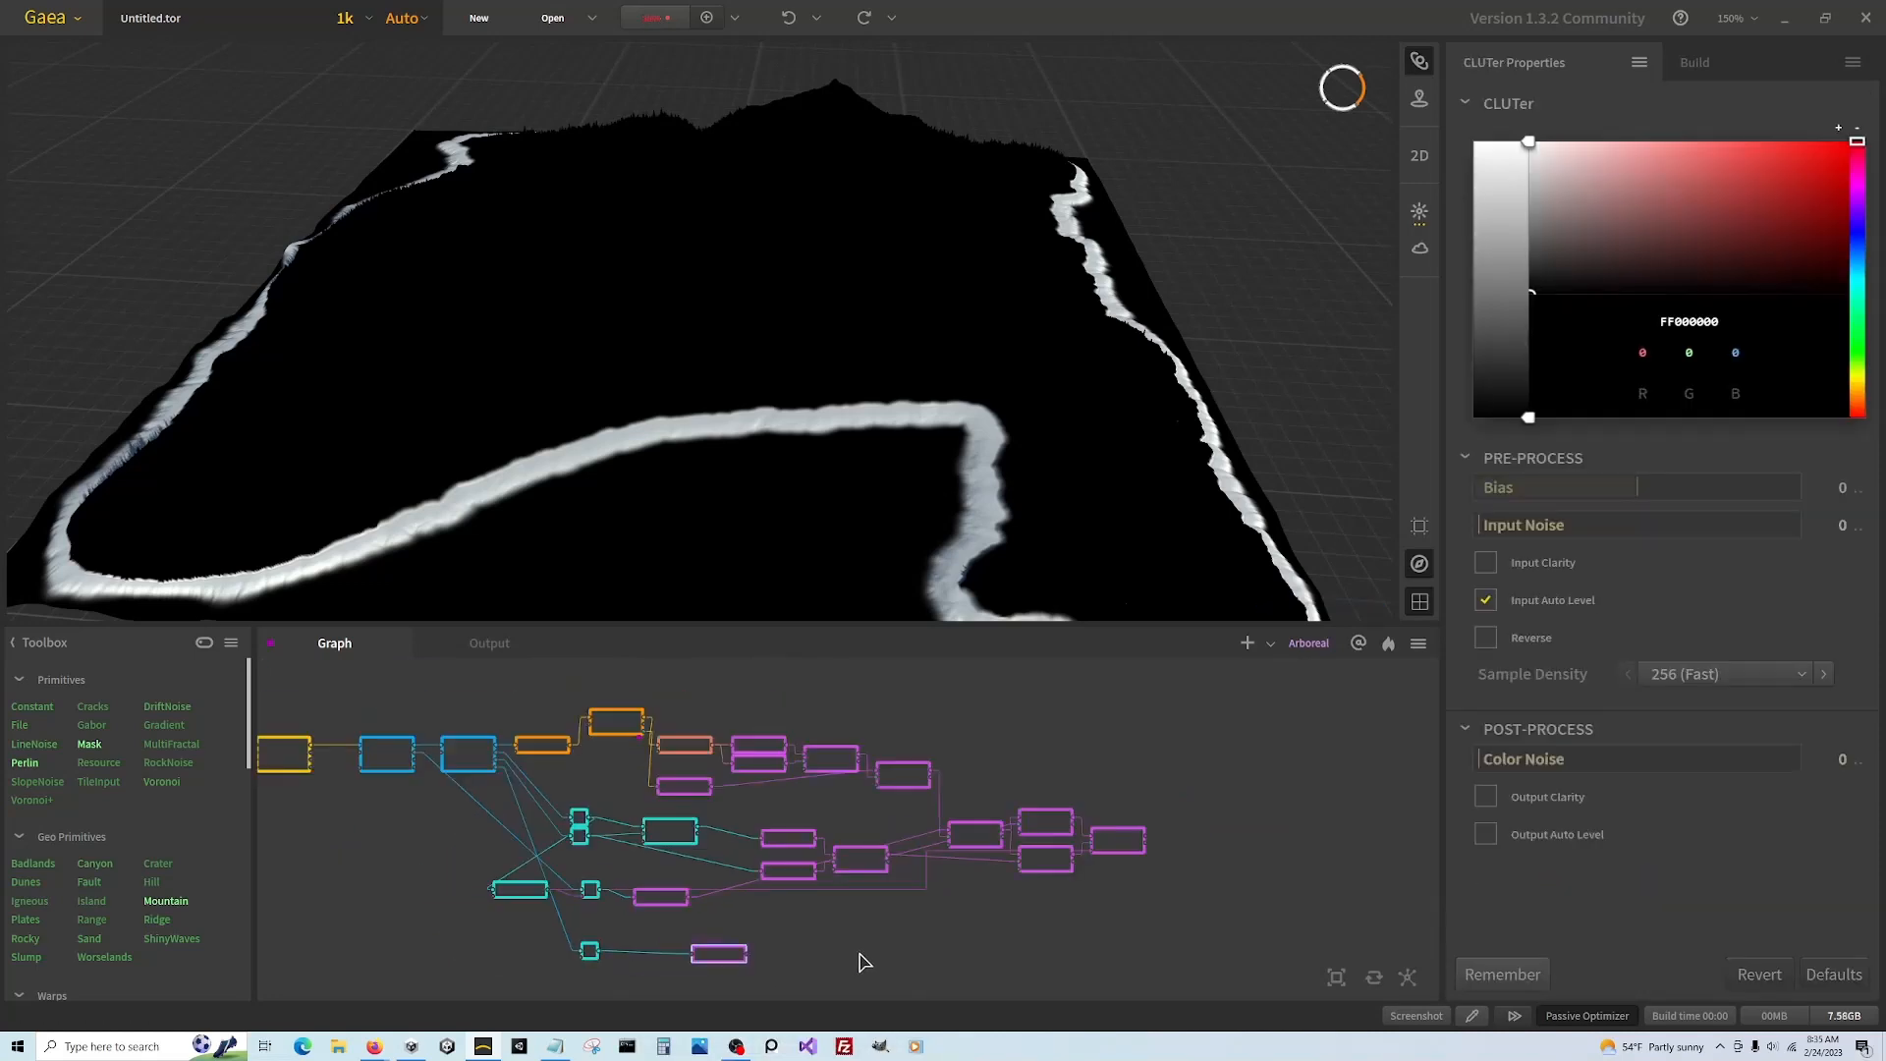
# Set the beach CLUTer's white gradient stop to the sandy brown colour #FF7C6739
pyautogui.click(1528, 142)
pyautogui.click(1857, 376)
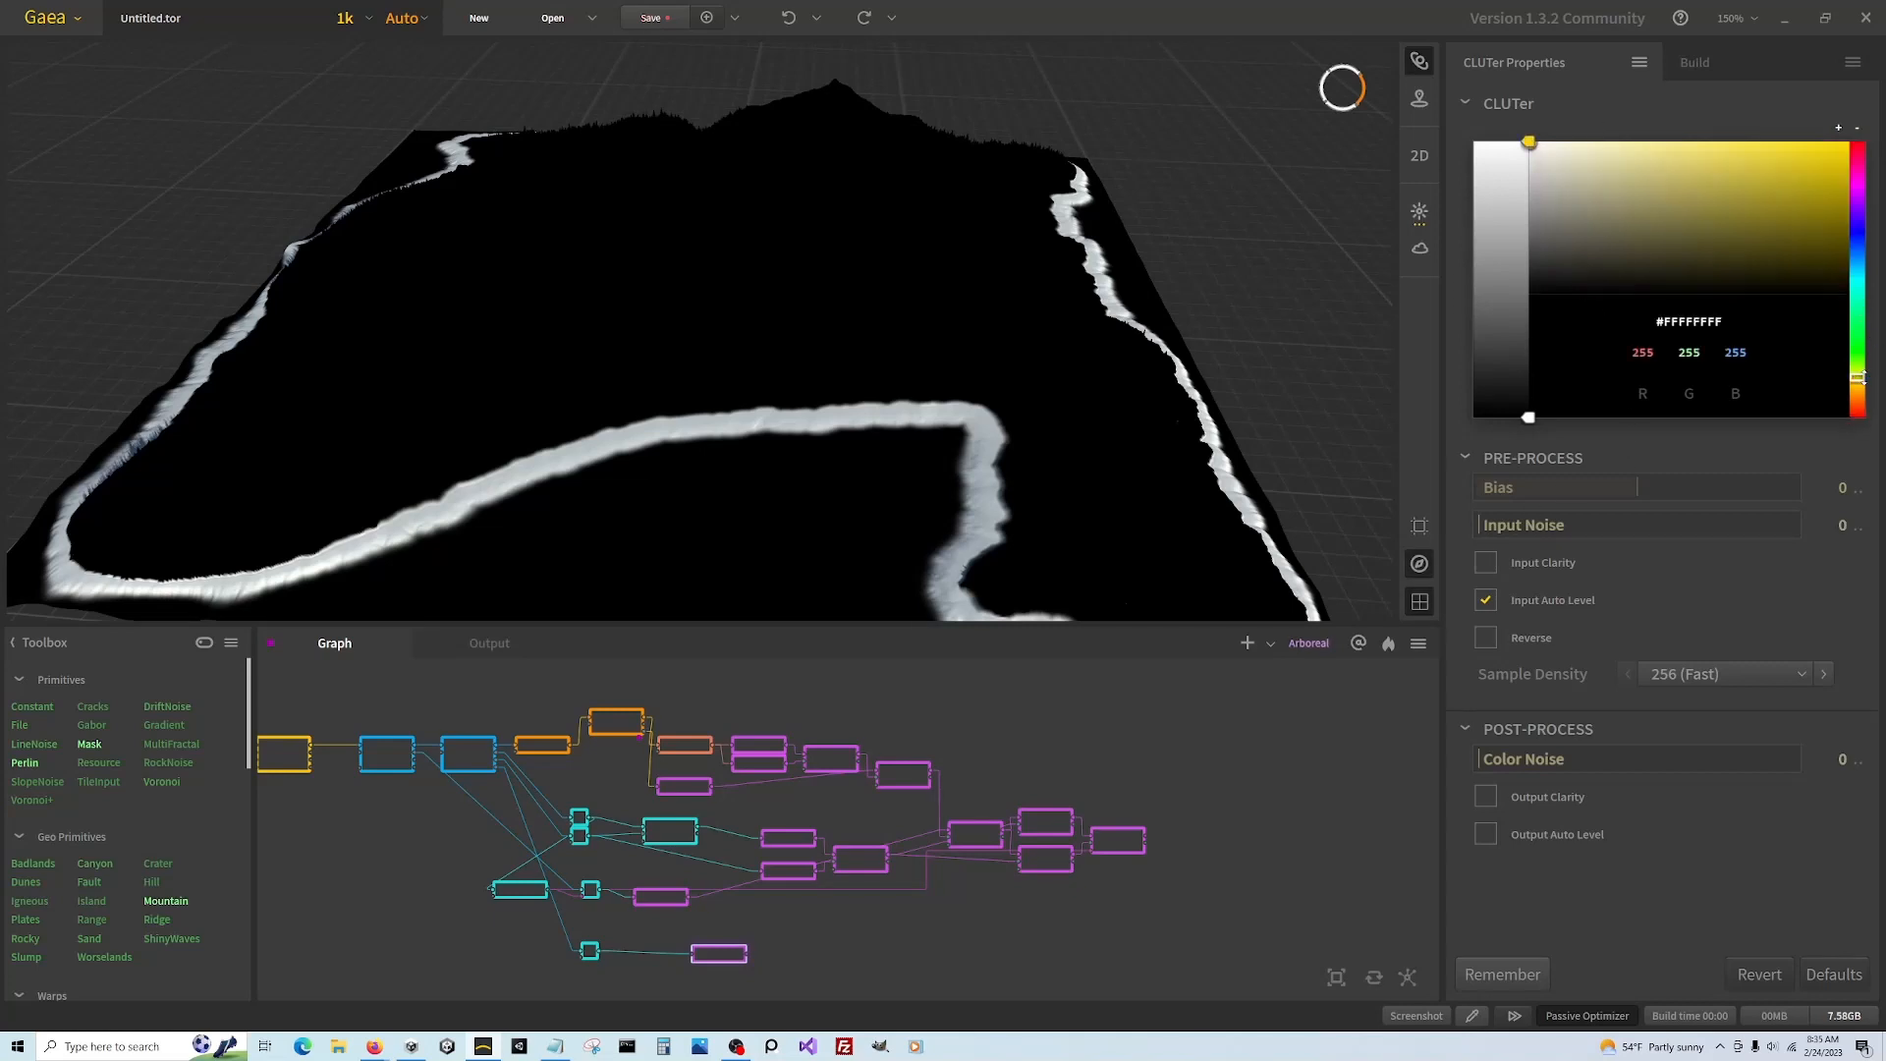
pyautogui.click(1820, 242)
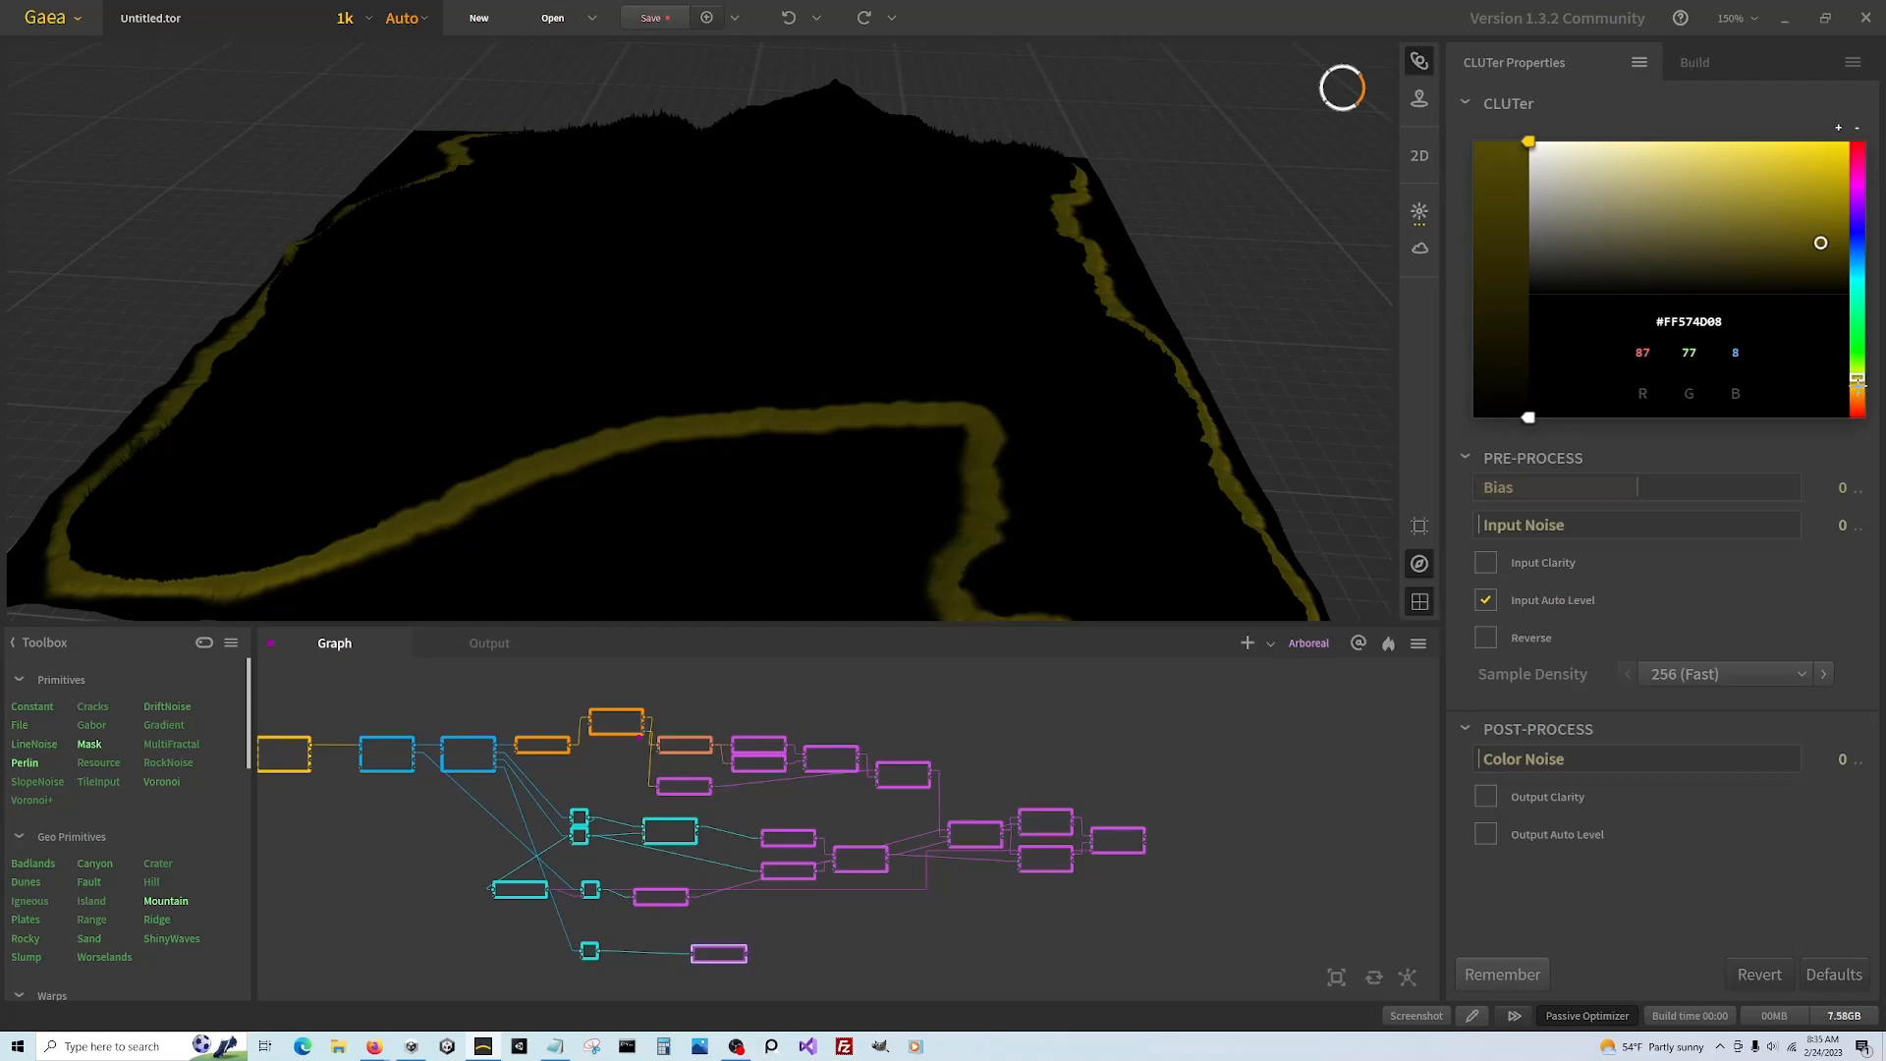
pyautogui.click(1856, 385)
pyautogui.click(1746, 234)
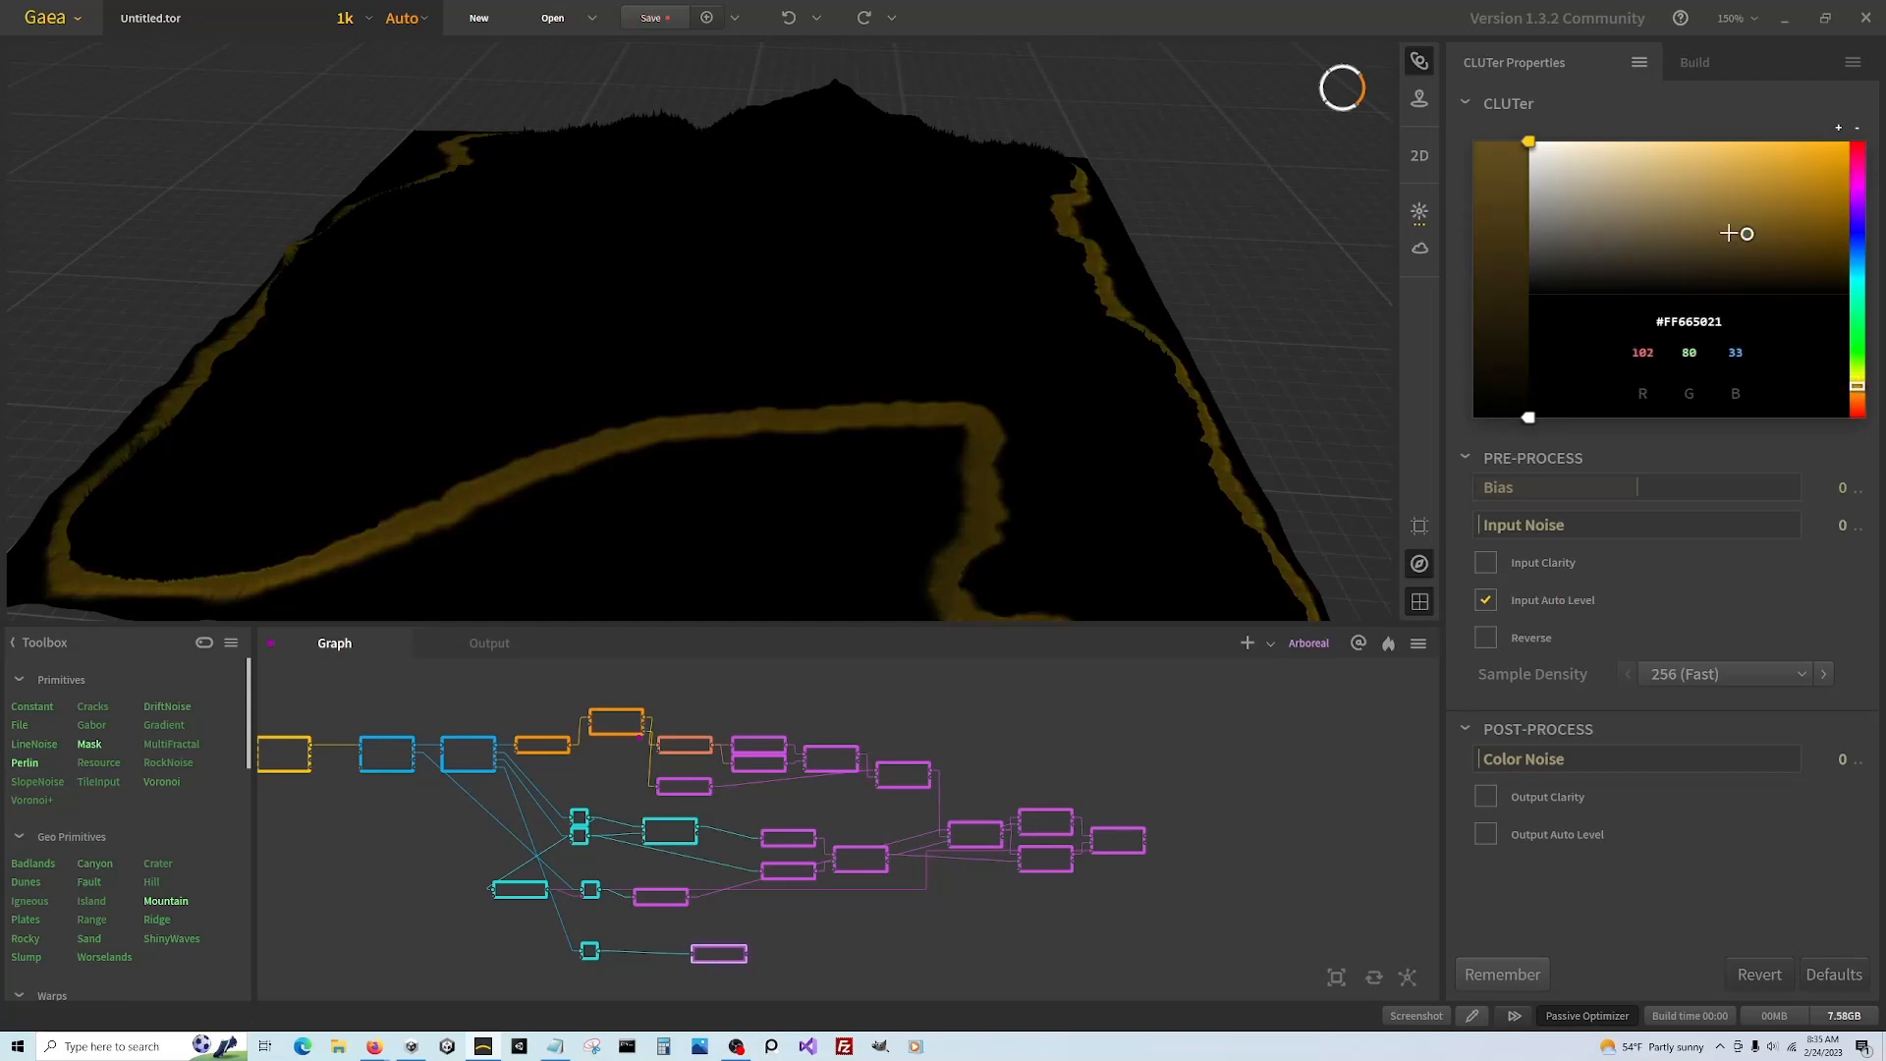
pyautogui.click(1700, 248)
pyautogui.click(1702, 218)
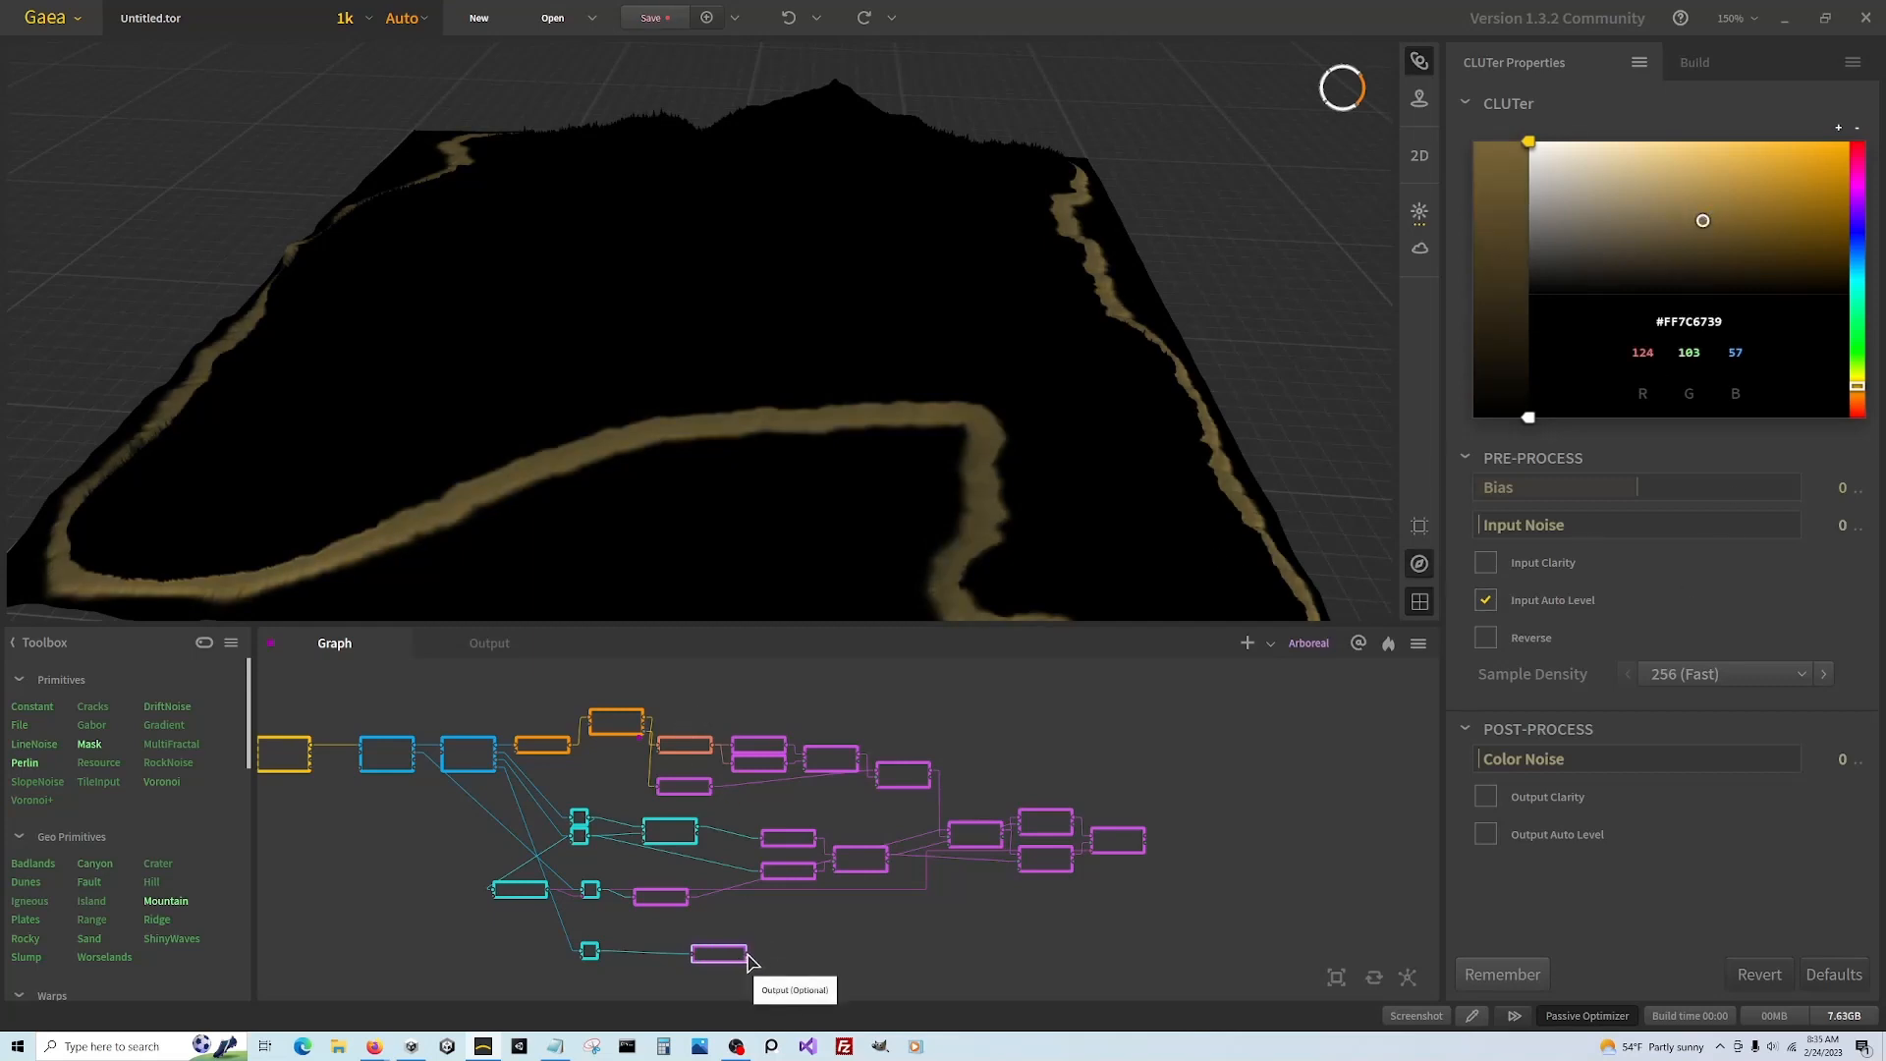
# Join the merged terrain Combine and the beach CLUTer in a new Combine node, trying Blend ratios of 64 and 33
pyautogui.moveTo(748, 960); pyautogui.dragTo(1170, 852)
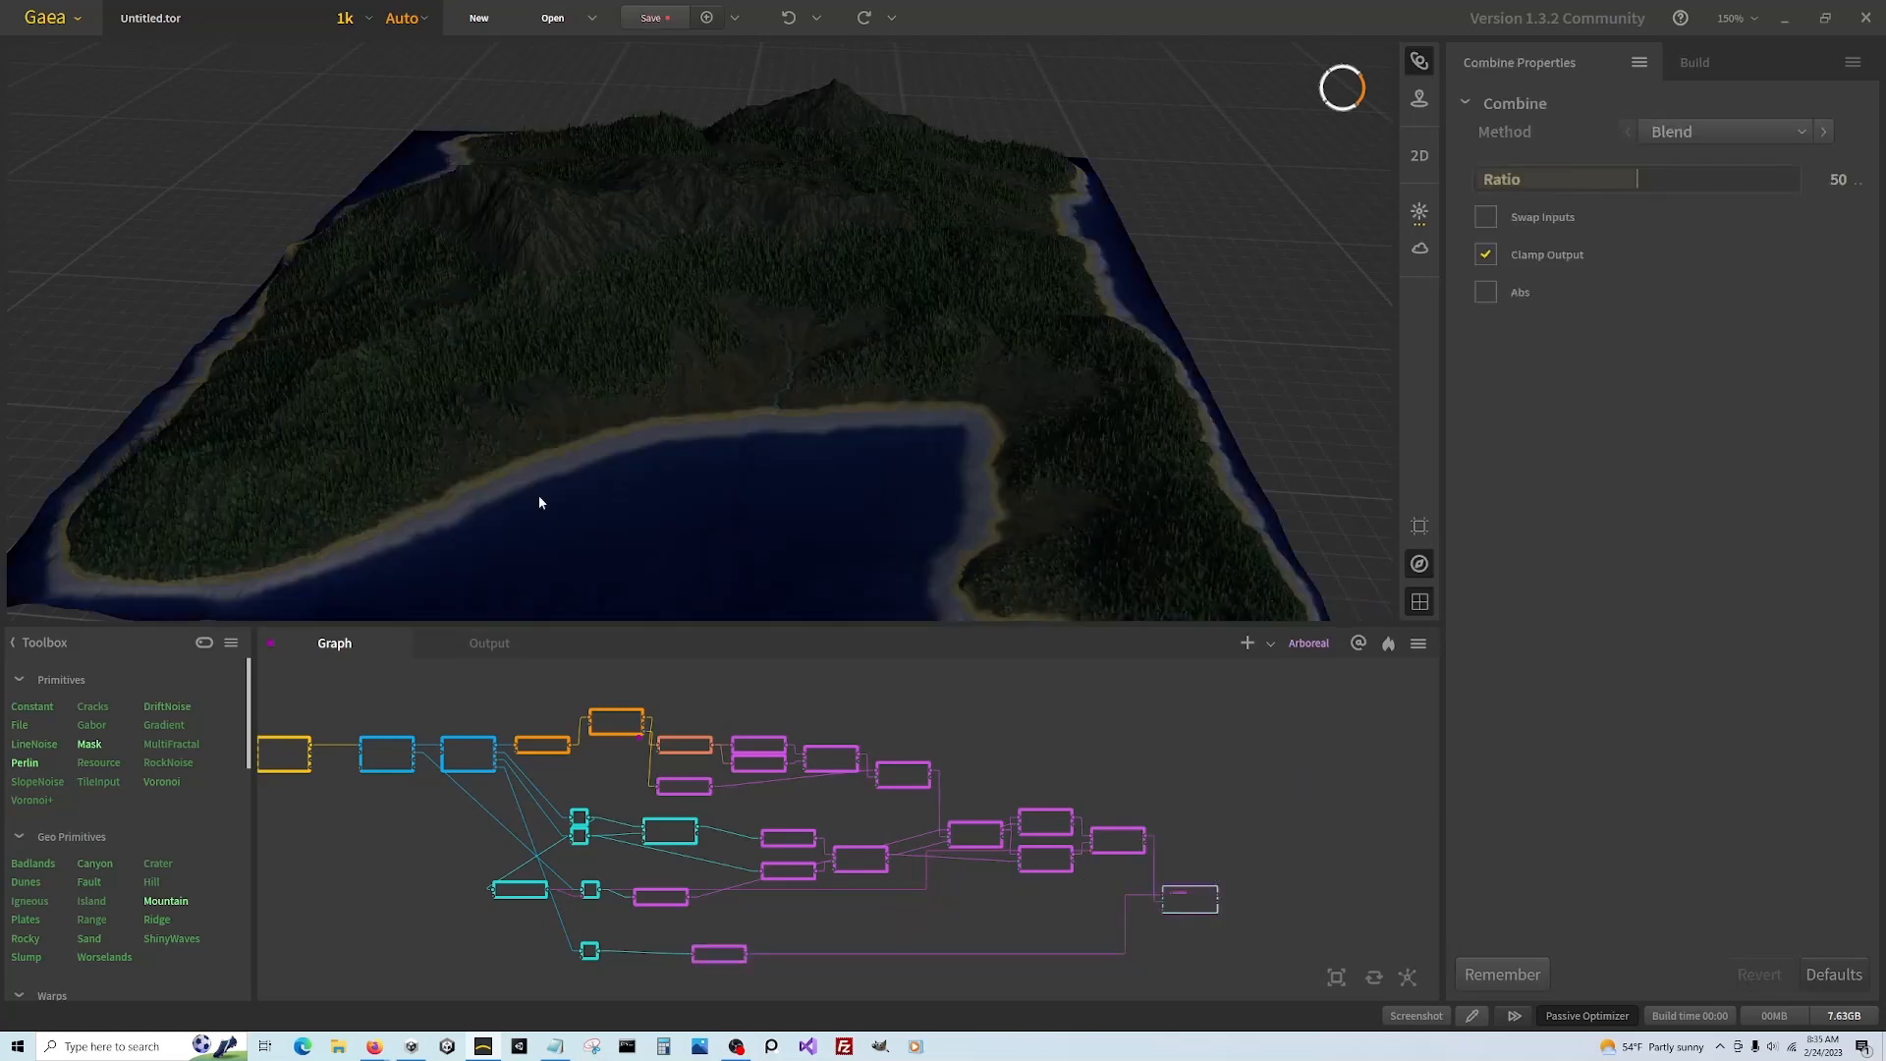
pyautogui.moveTo(866, 429); pyautogui.dragTo(857, 454)
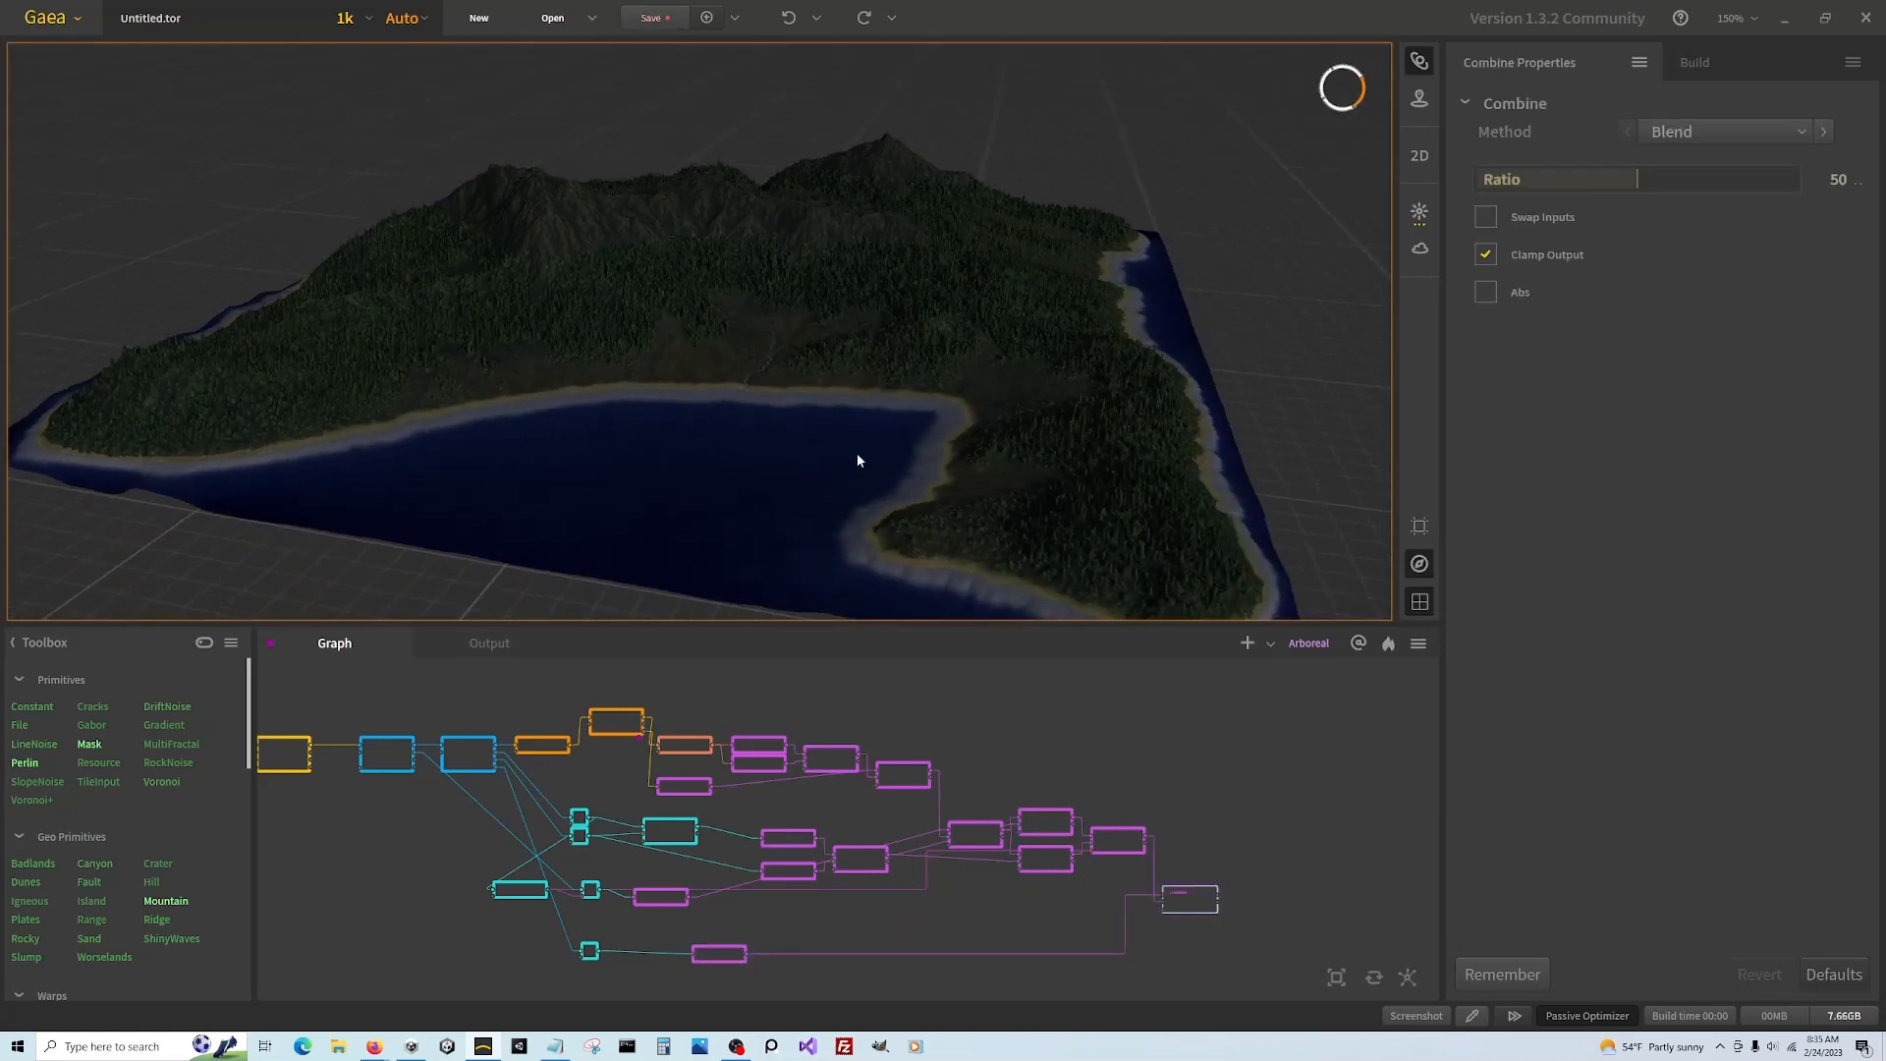
pyautogui.click(1678, 178)
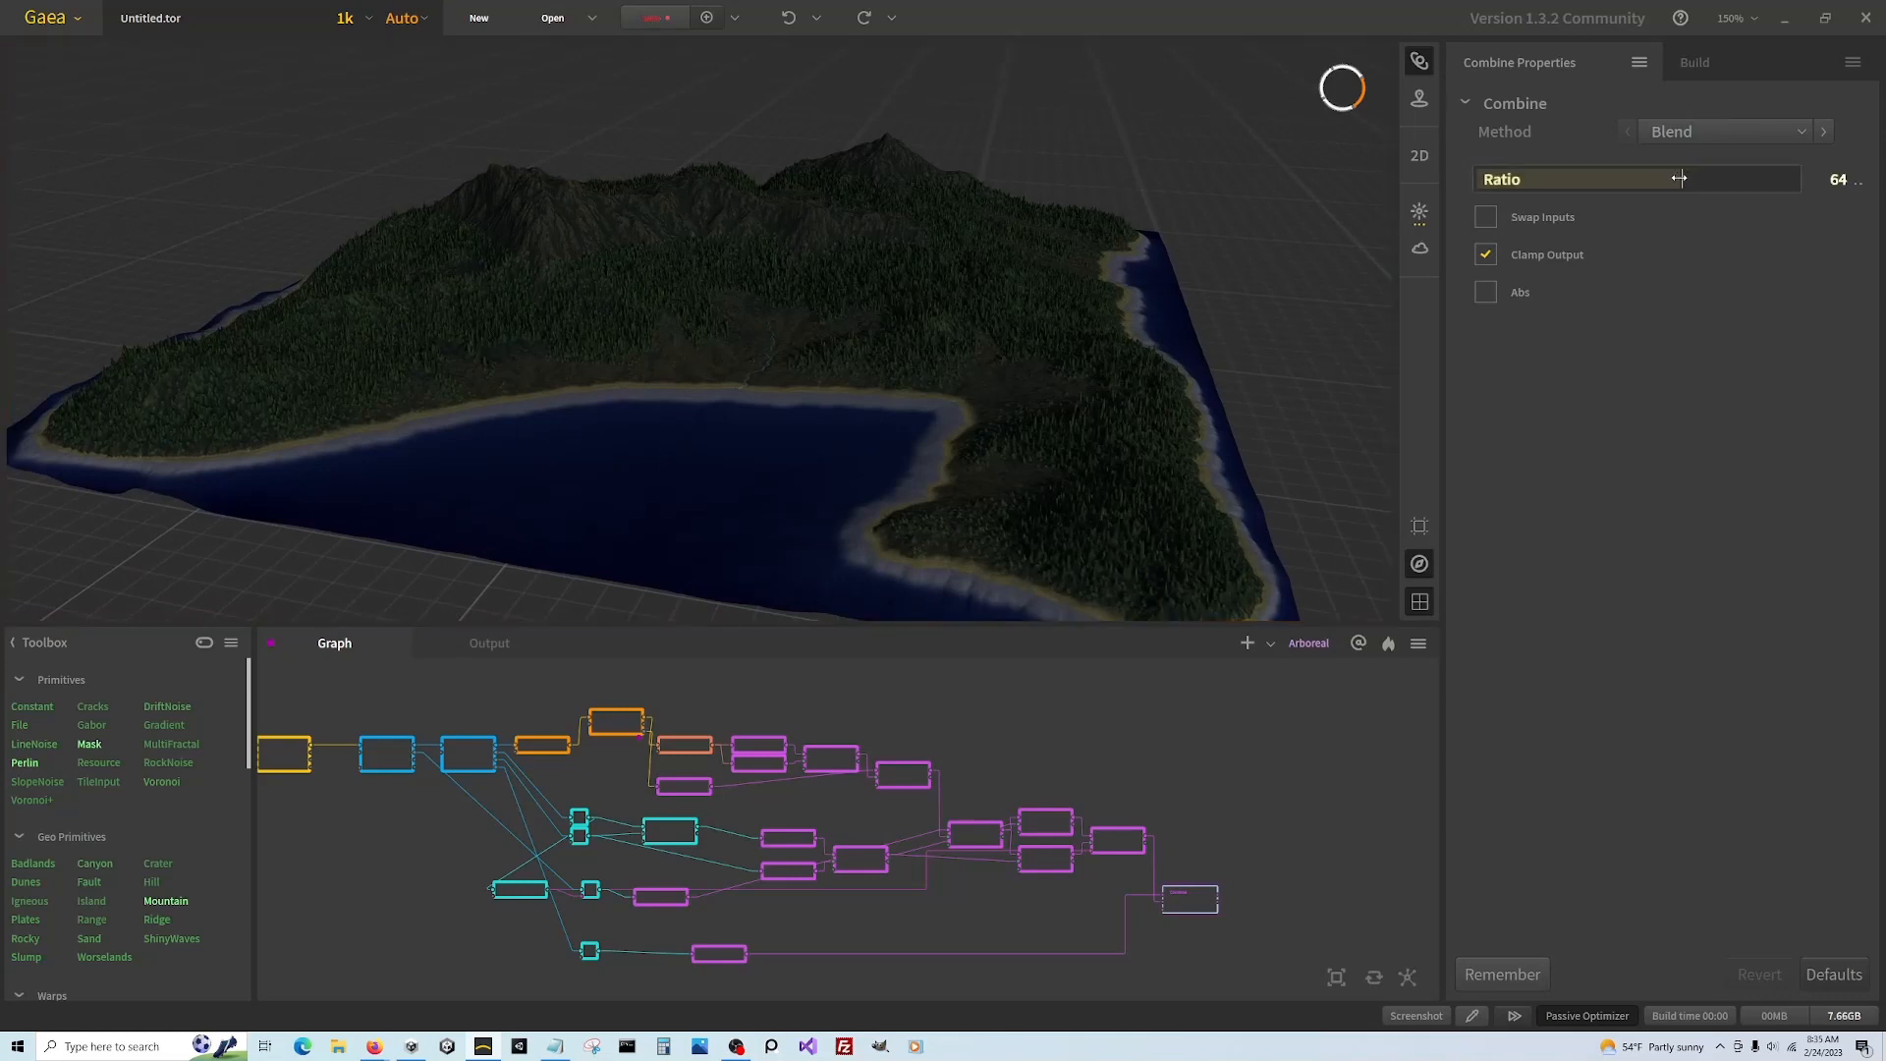
pyautogui.click(1585, 178)
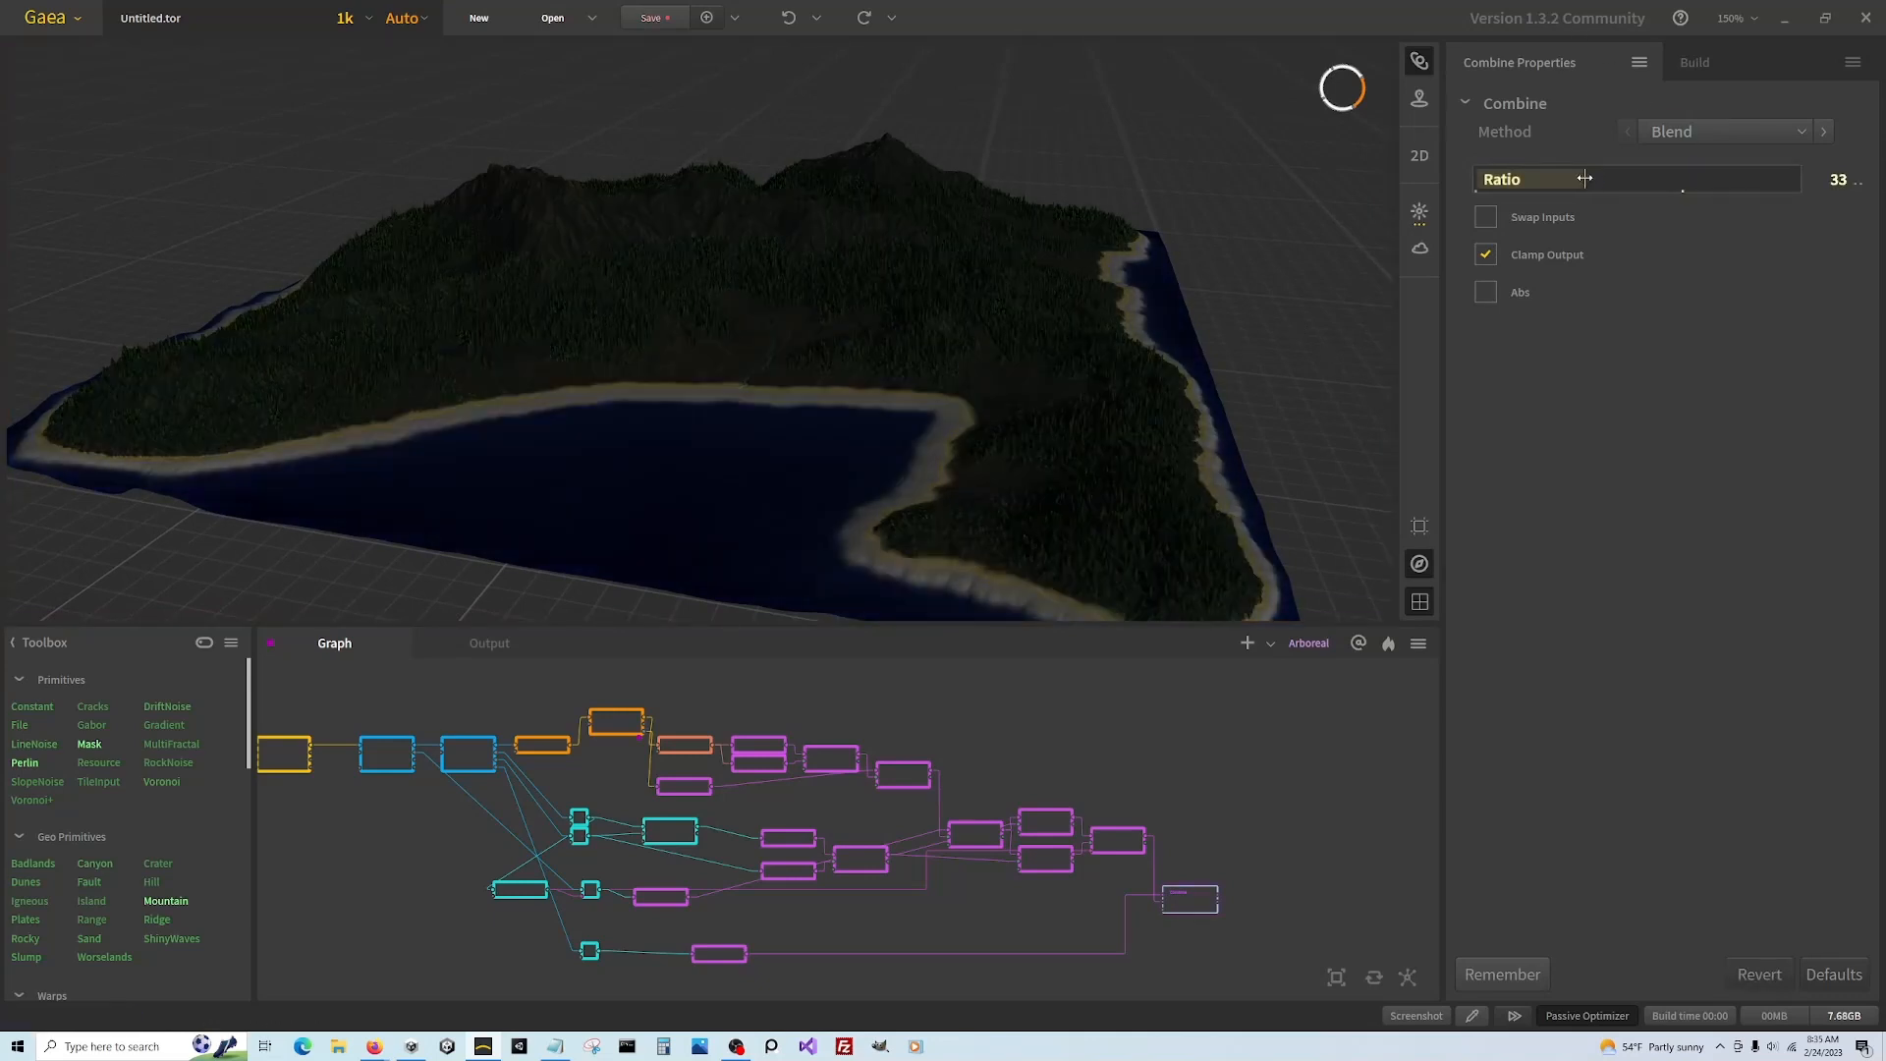
# Try the Add method with ratio 22 on the beach Combine and compare it with the preceding Combine
pyautogui.click(1729, 126)
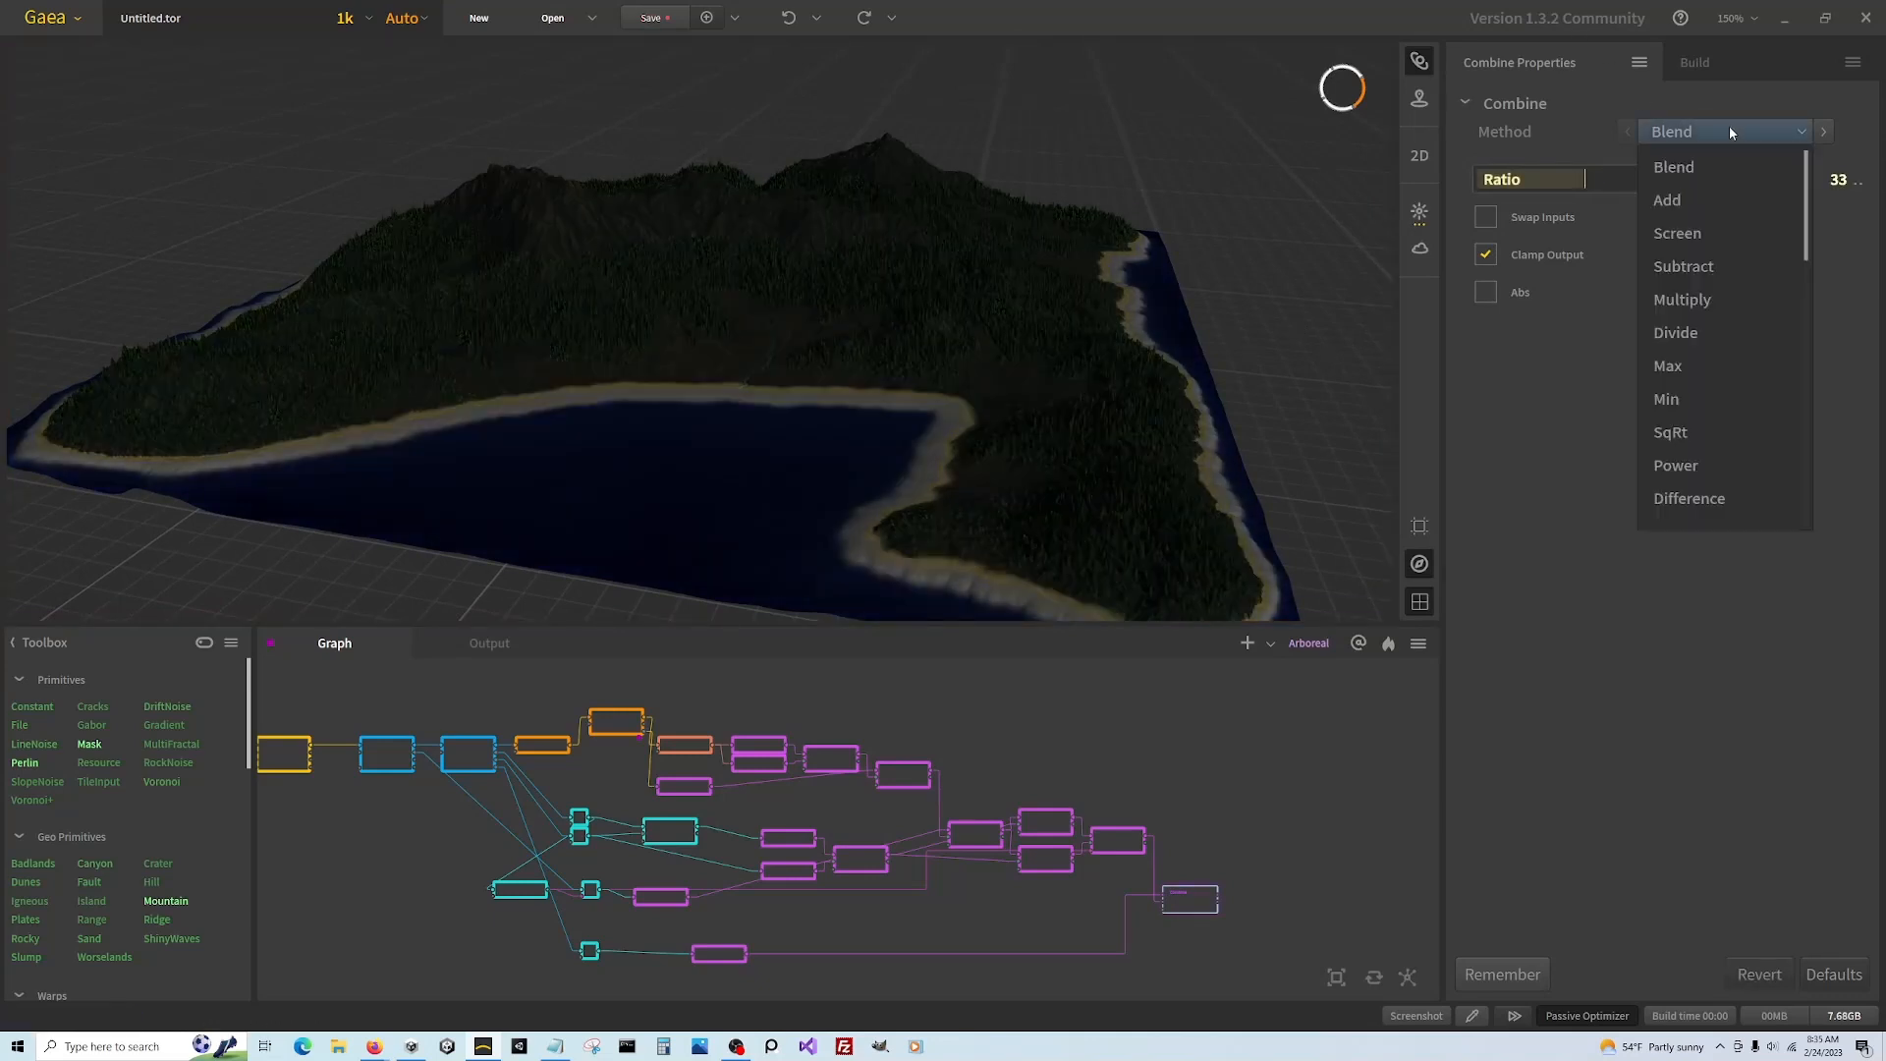
pyautogui.click(1703, 197)
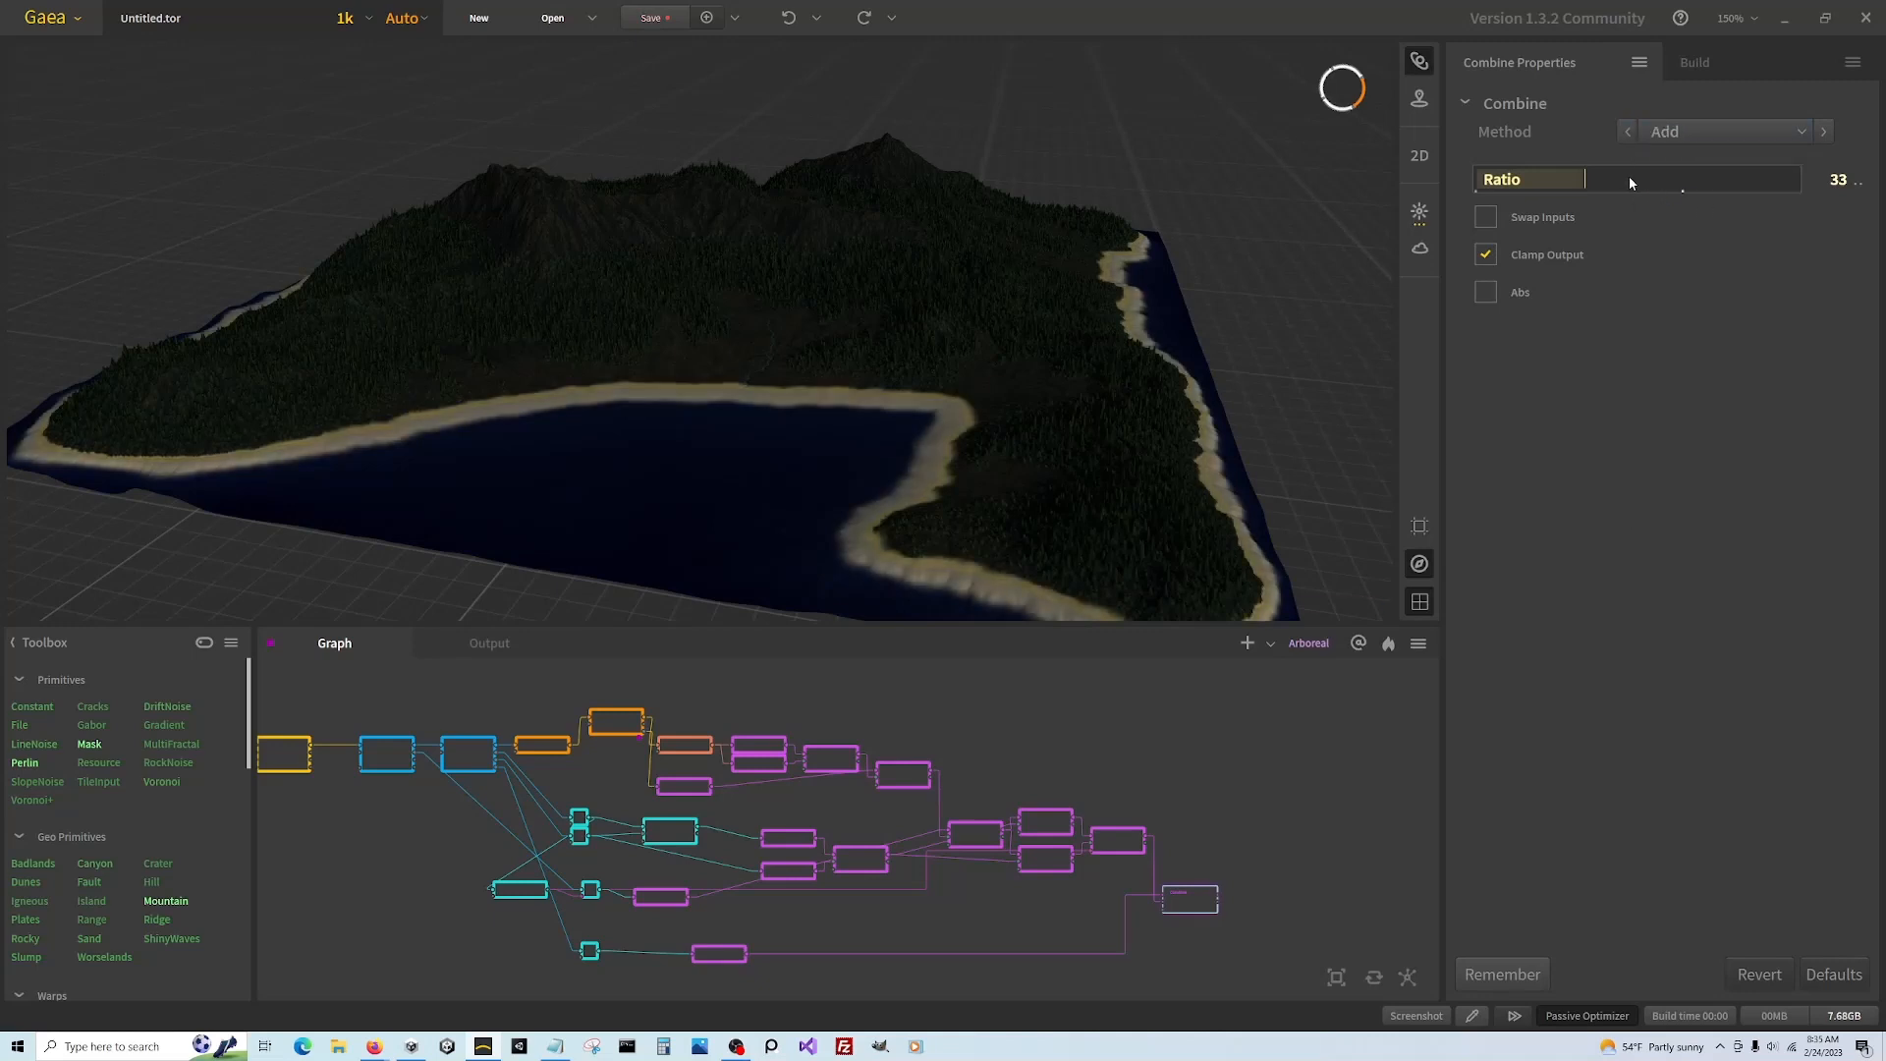
pyautogui.scroll(3, 1136, 855)
pyautogui.click(1129, 844)
pyautogui.click(1227, 951)
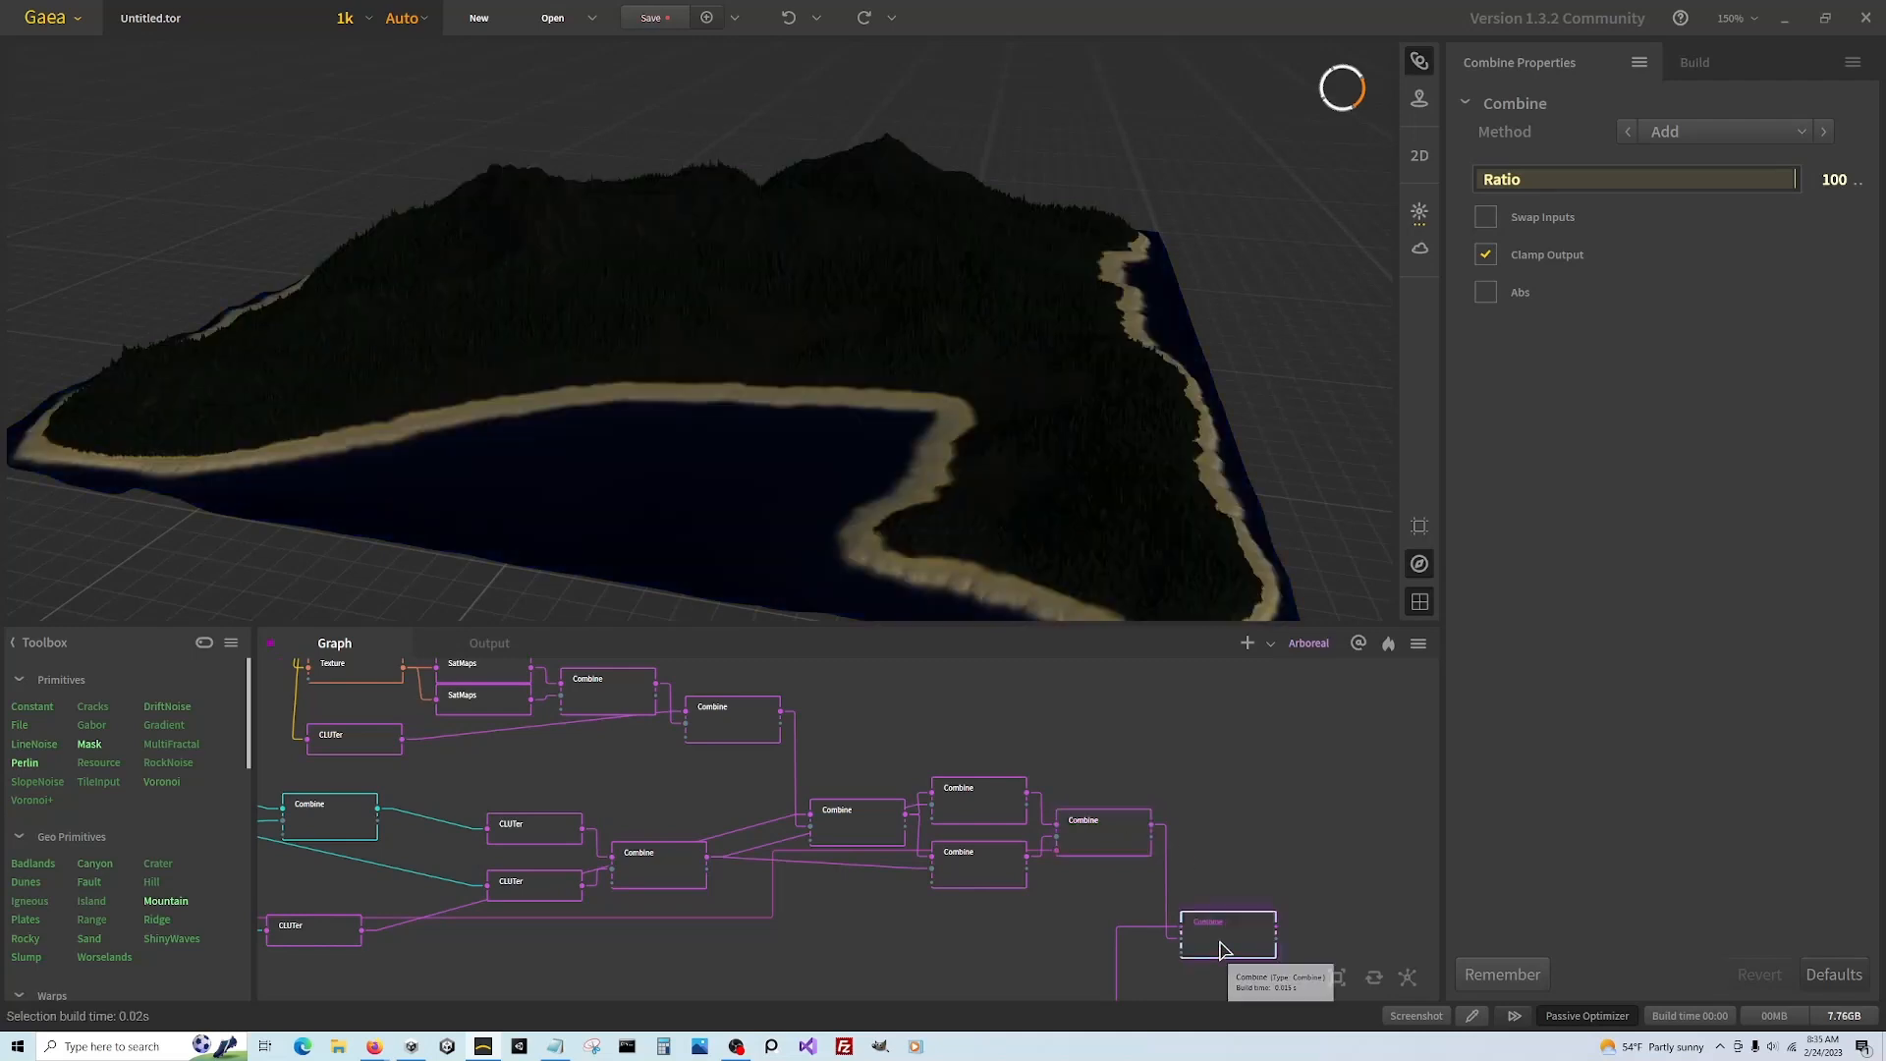
# Set the beach Combine's method to Screen and swap its inputs
pyautogui.click(1670, 133)
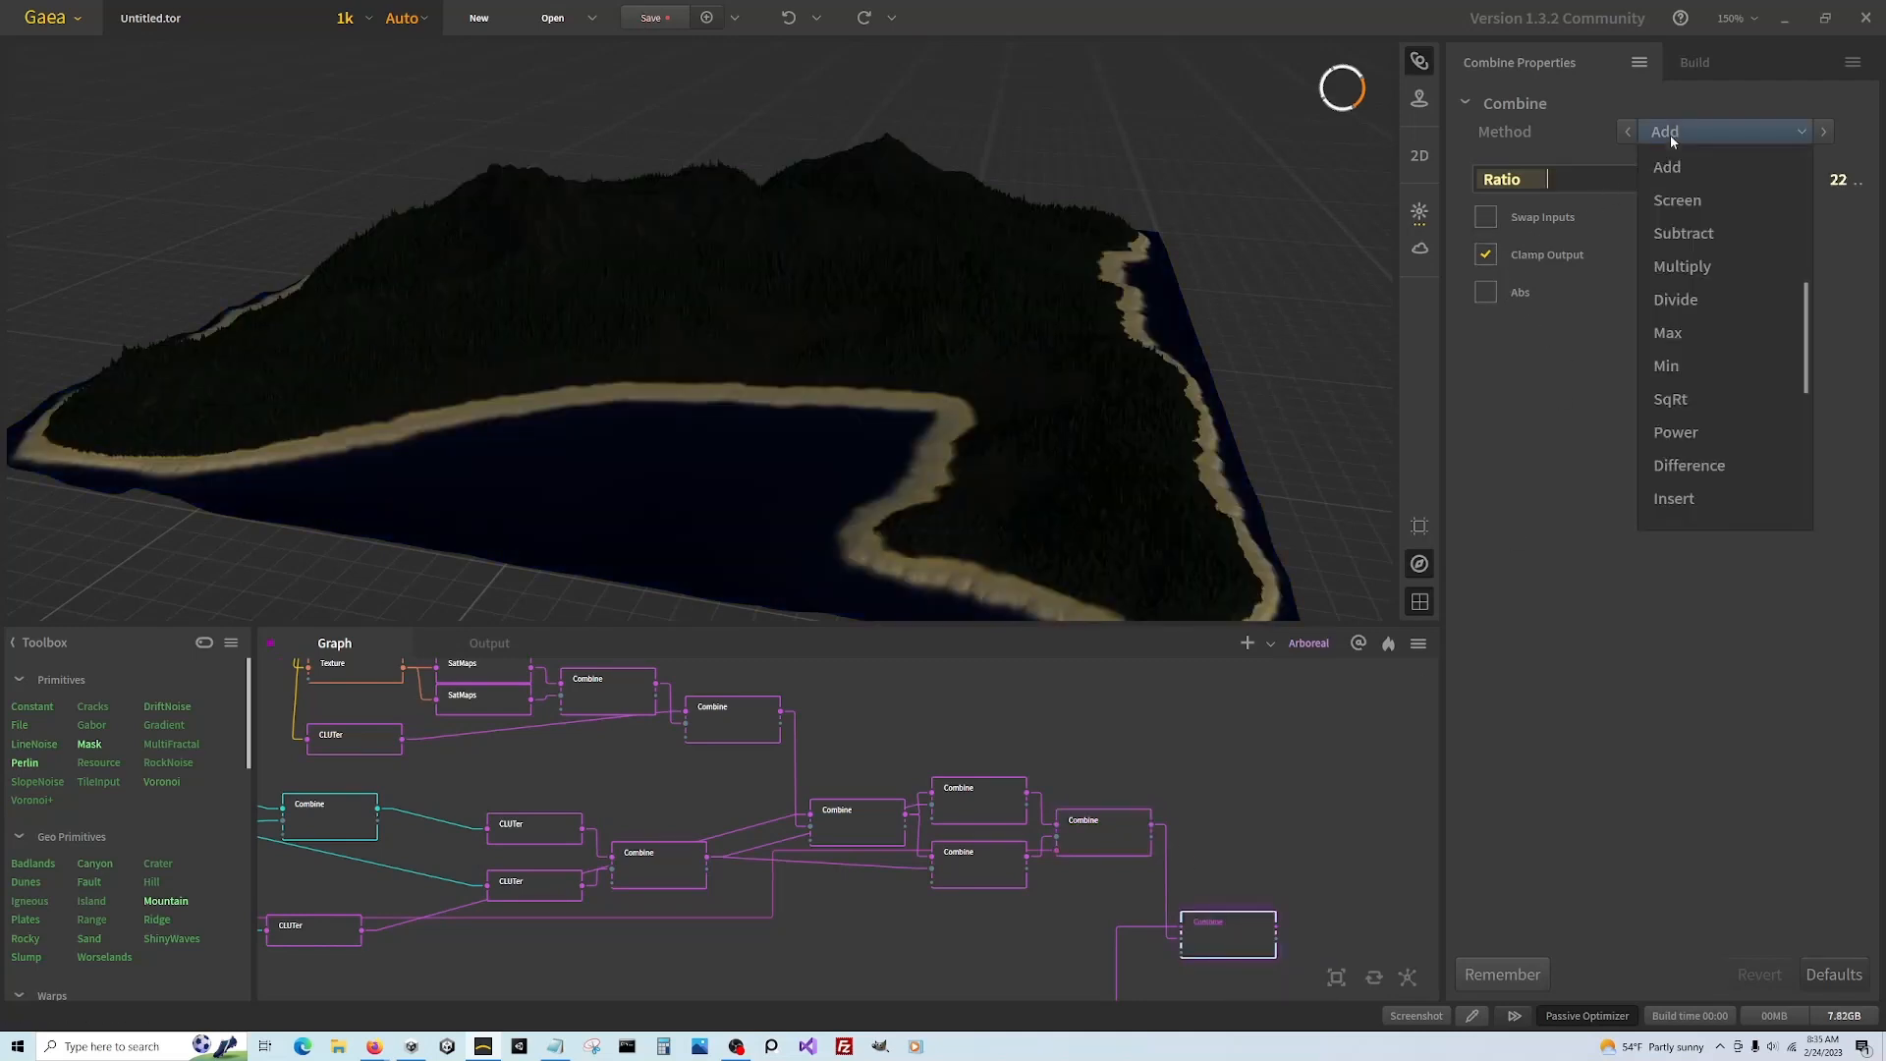
pyautogui.click(1748, 186)
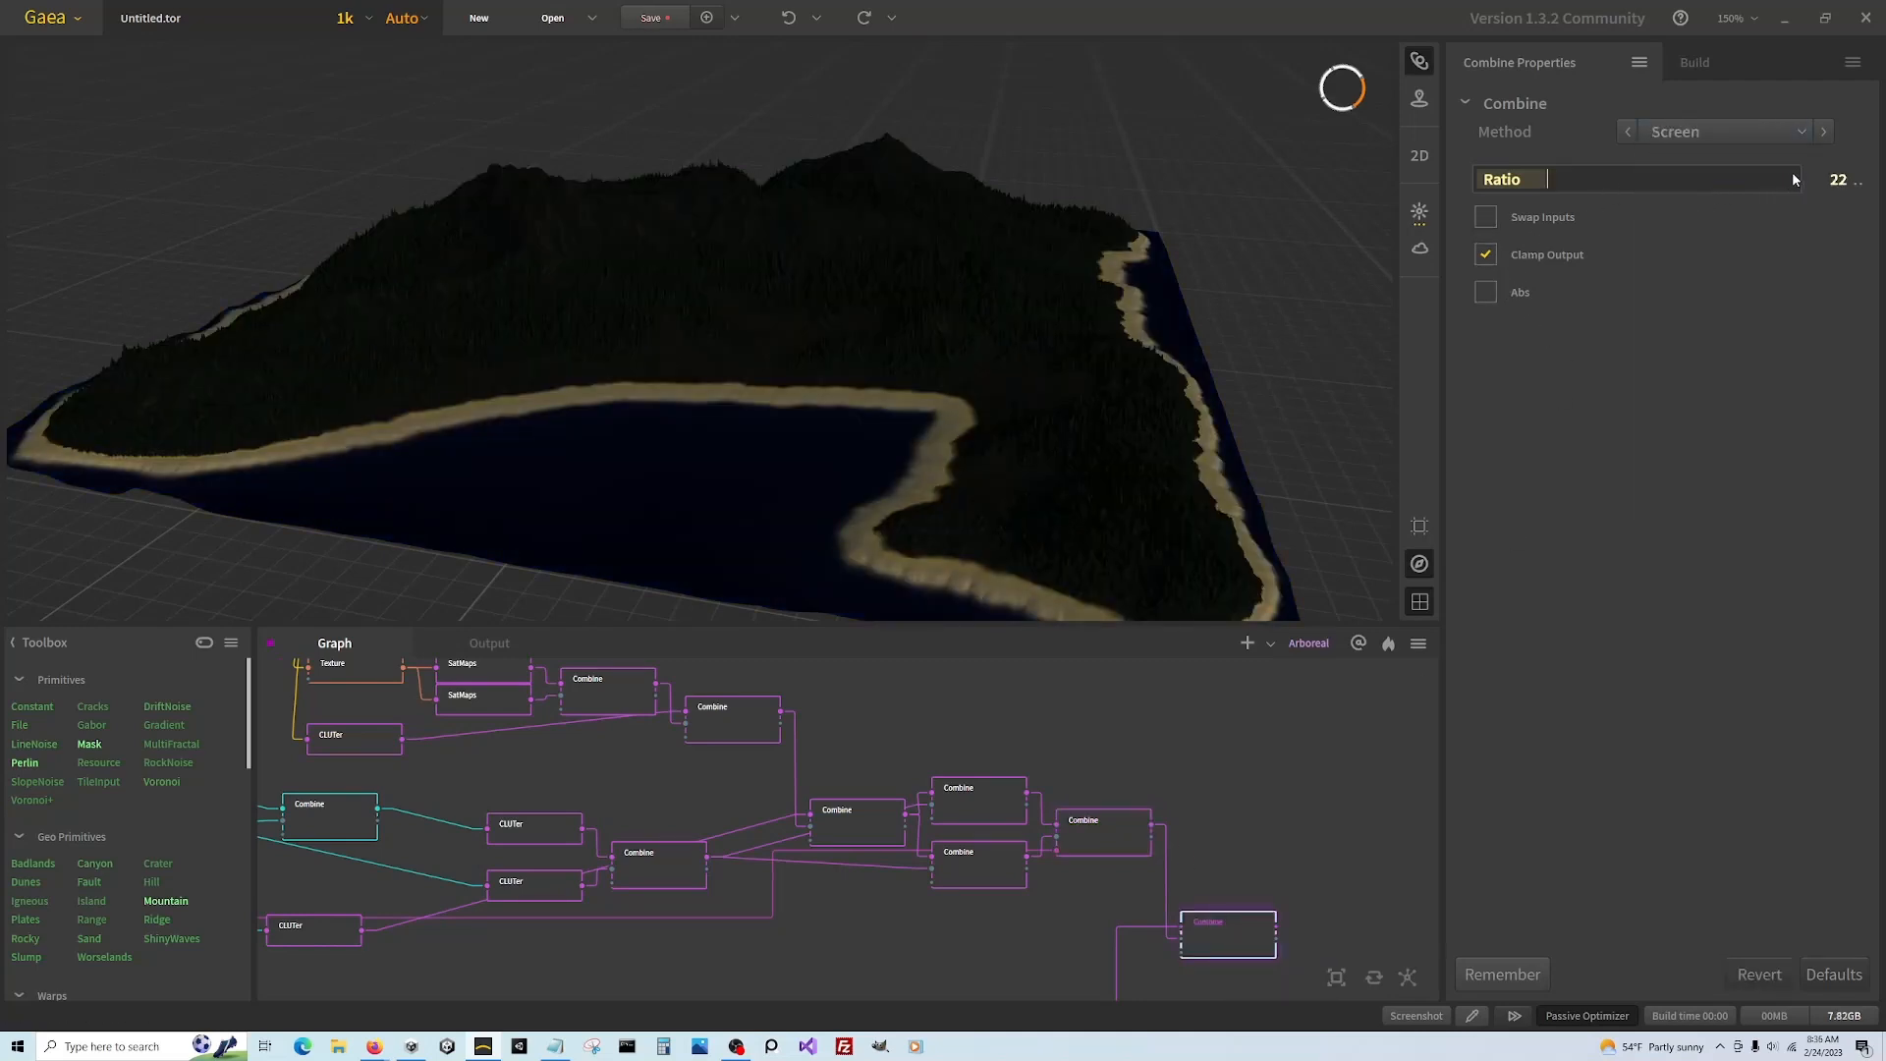
pyautogui.click(1492, 218)
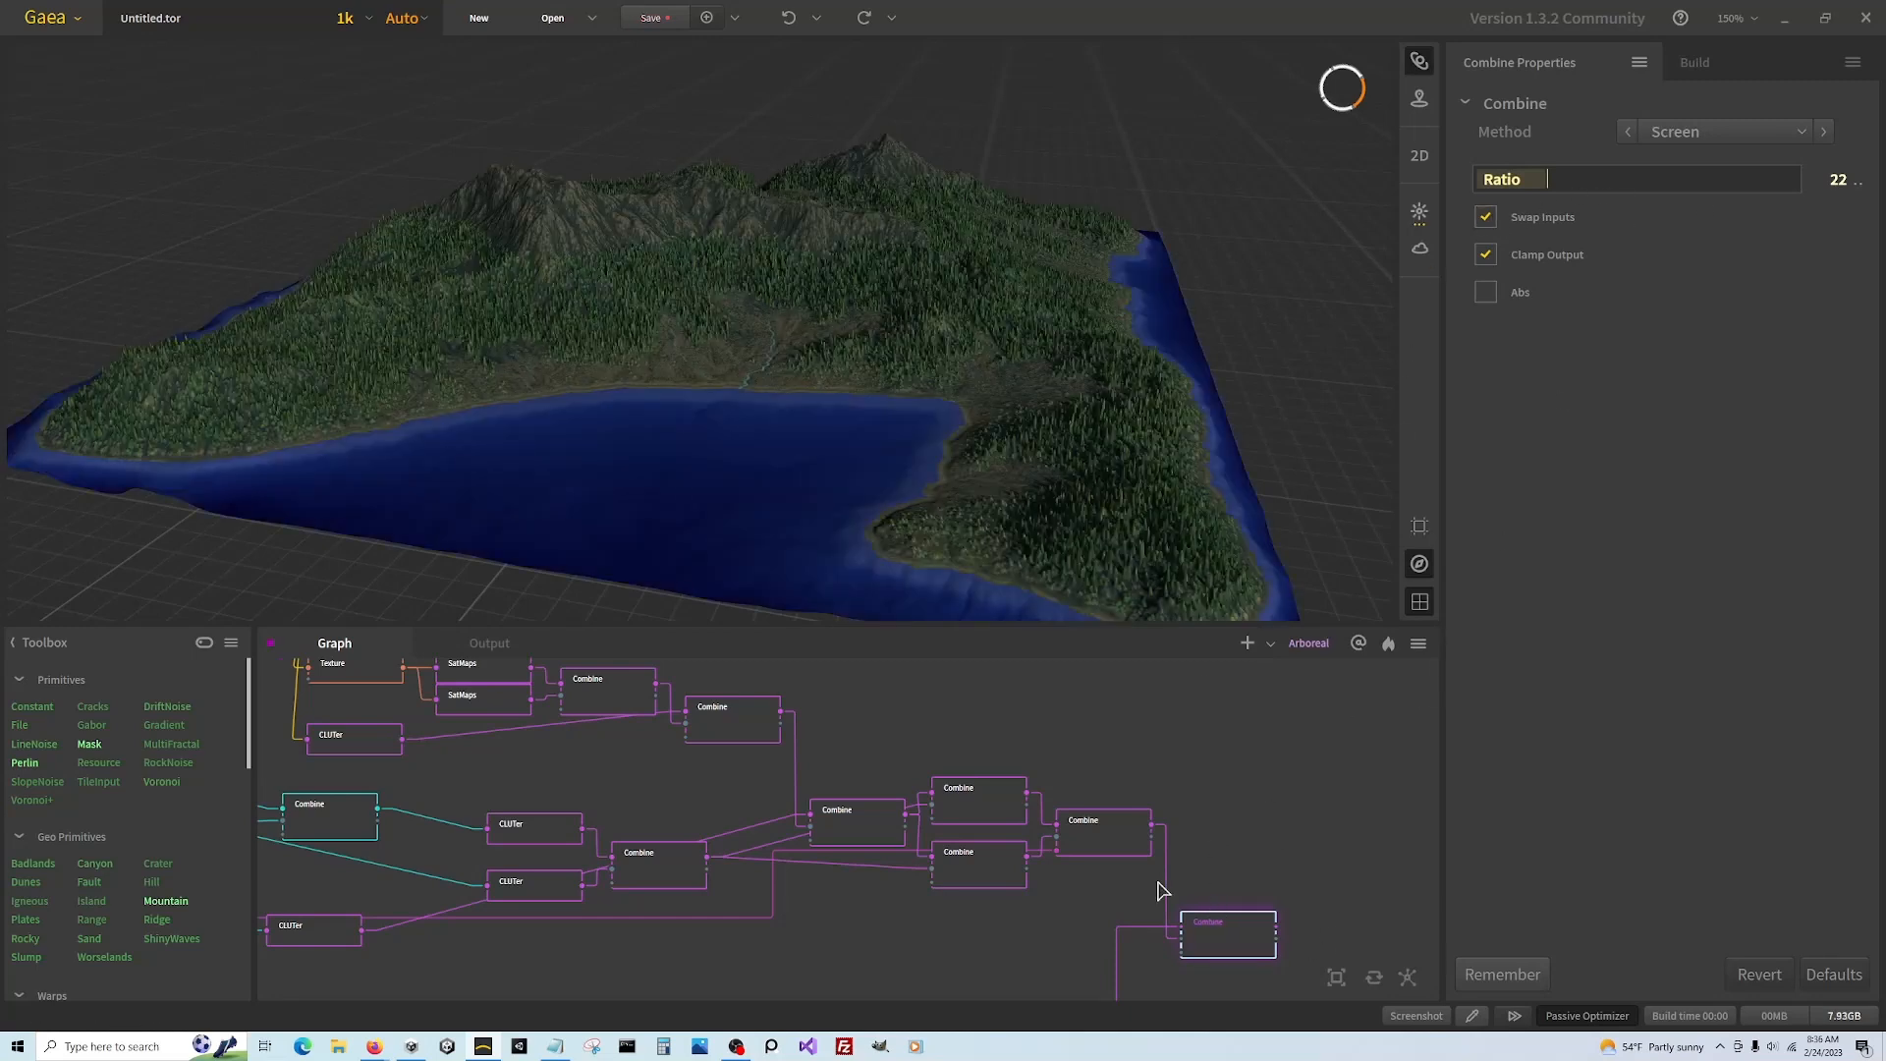
# Compare the beach Combine with the preceding Combine and set its Screen ratio to 58
pyautogui.click(1107, 844)
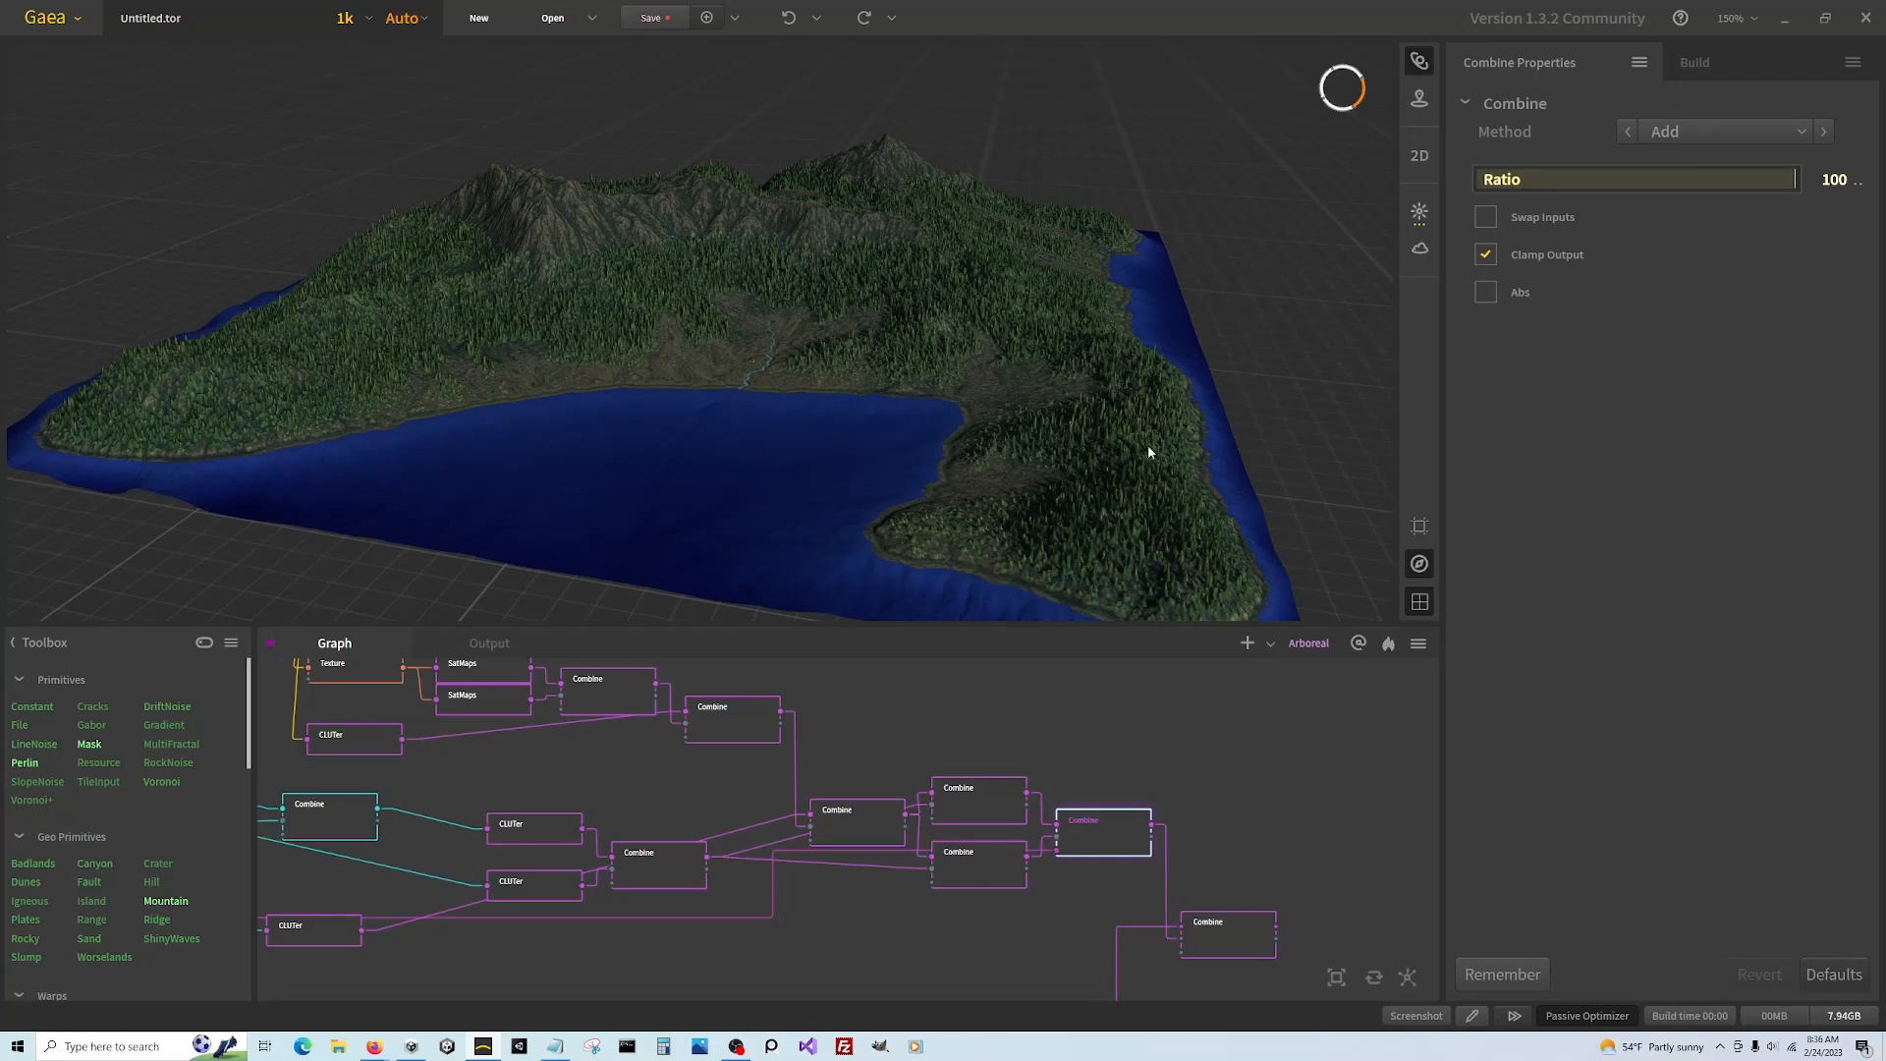
pyautogui.click(1236, 944)
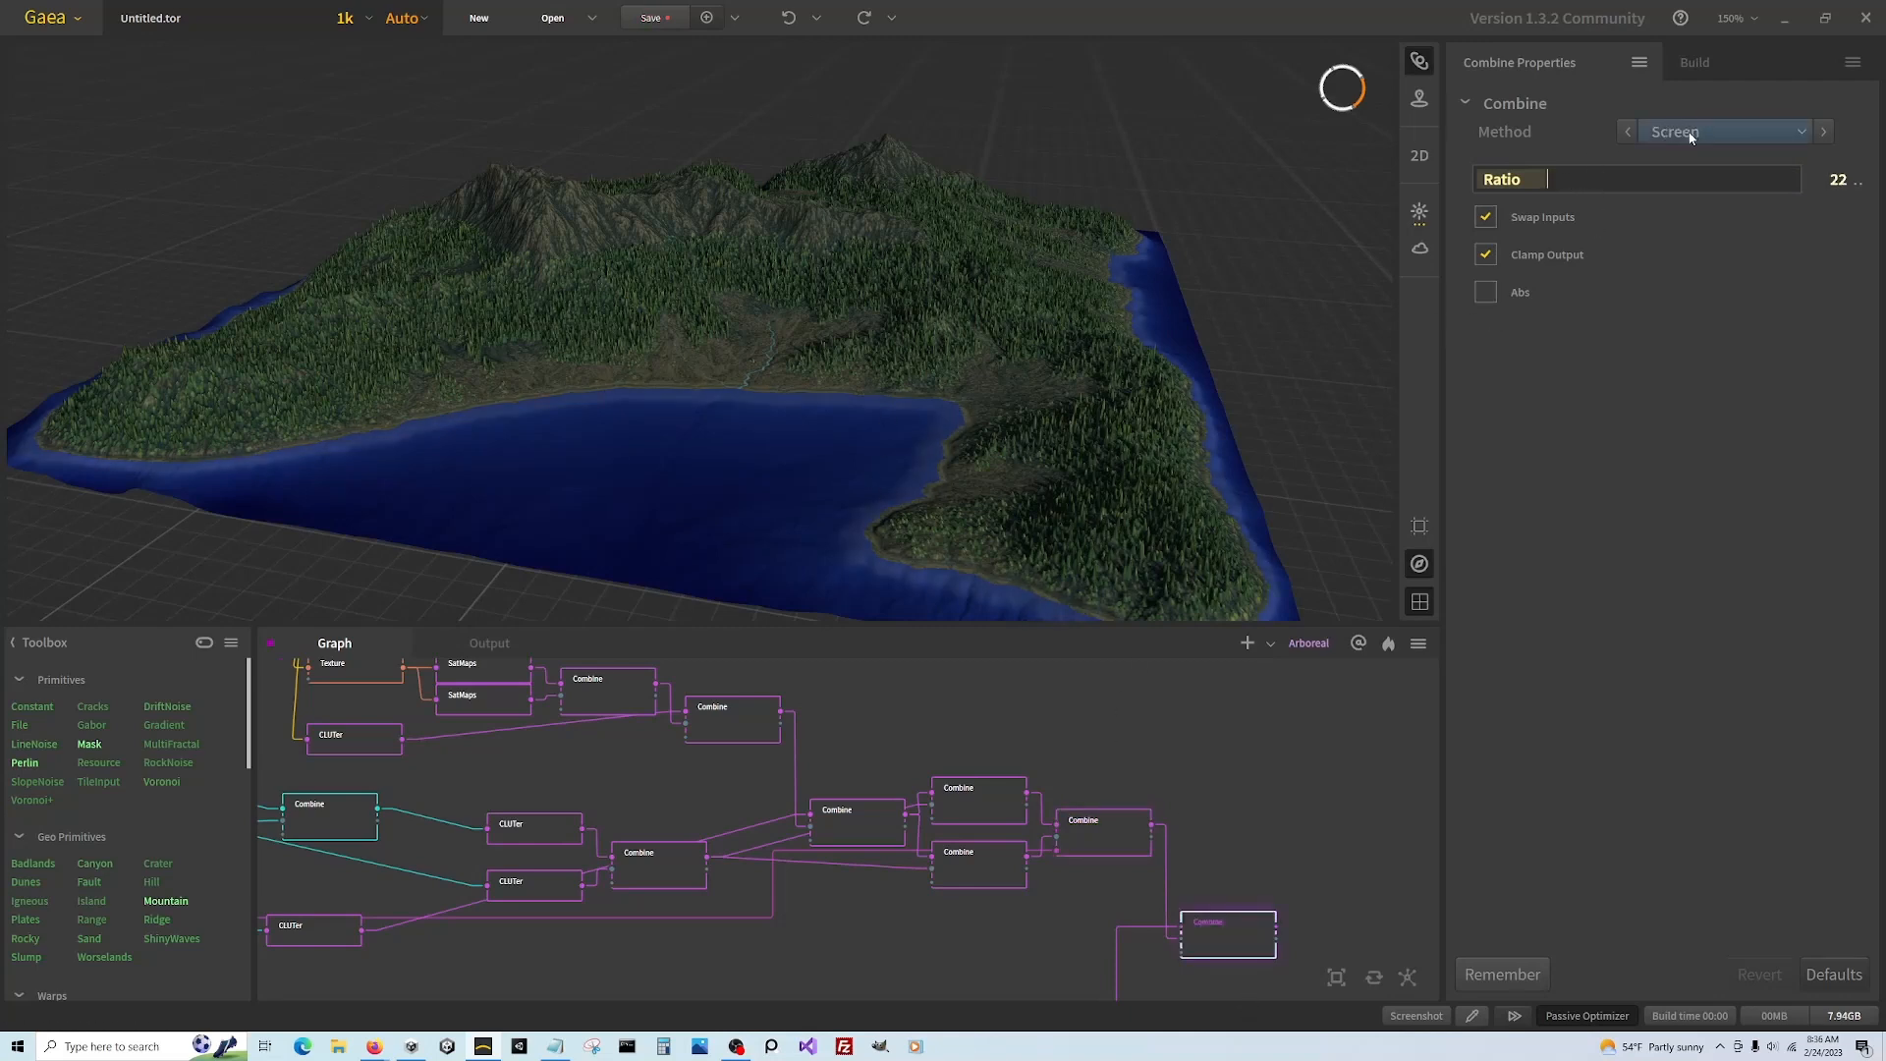
pyautogui.moveTo(1576, 179); pyautogui.dragTo(1665, 325)
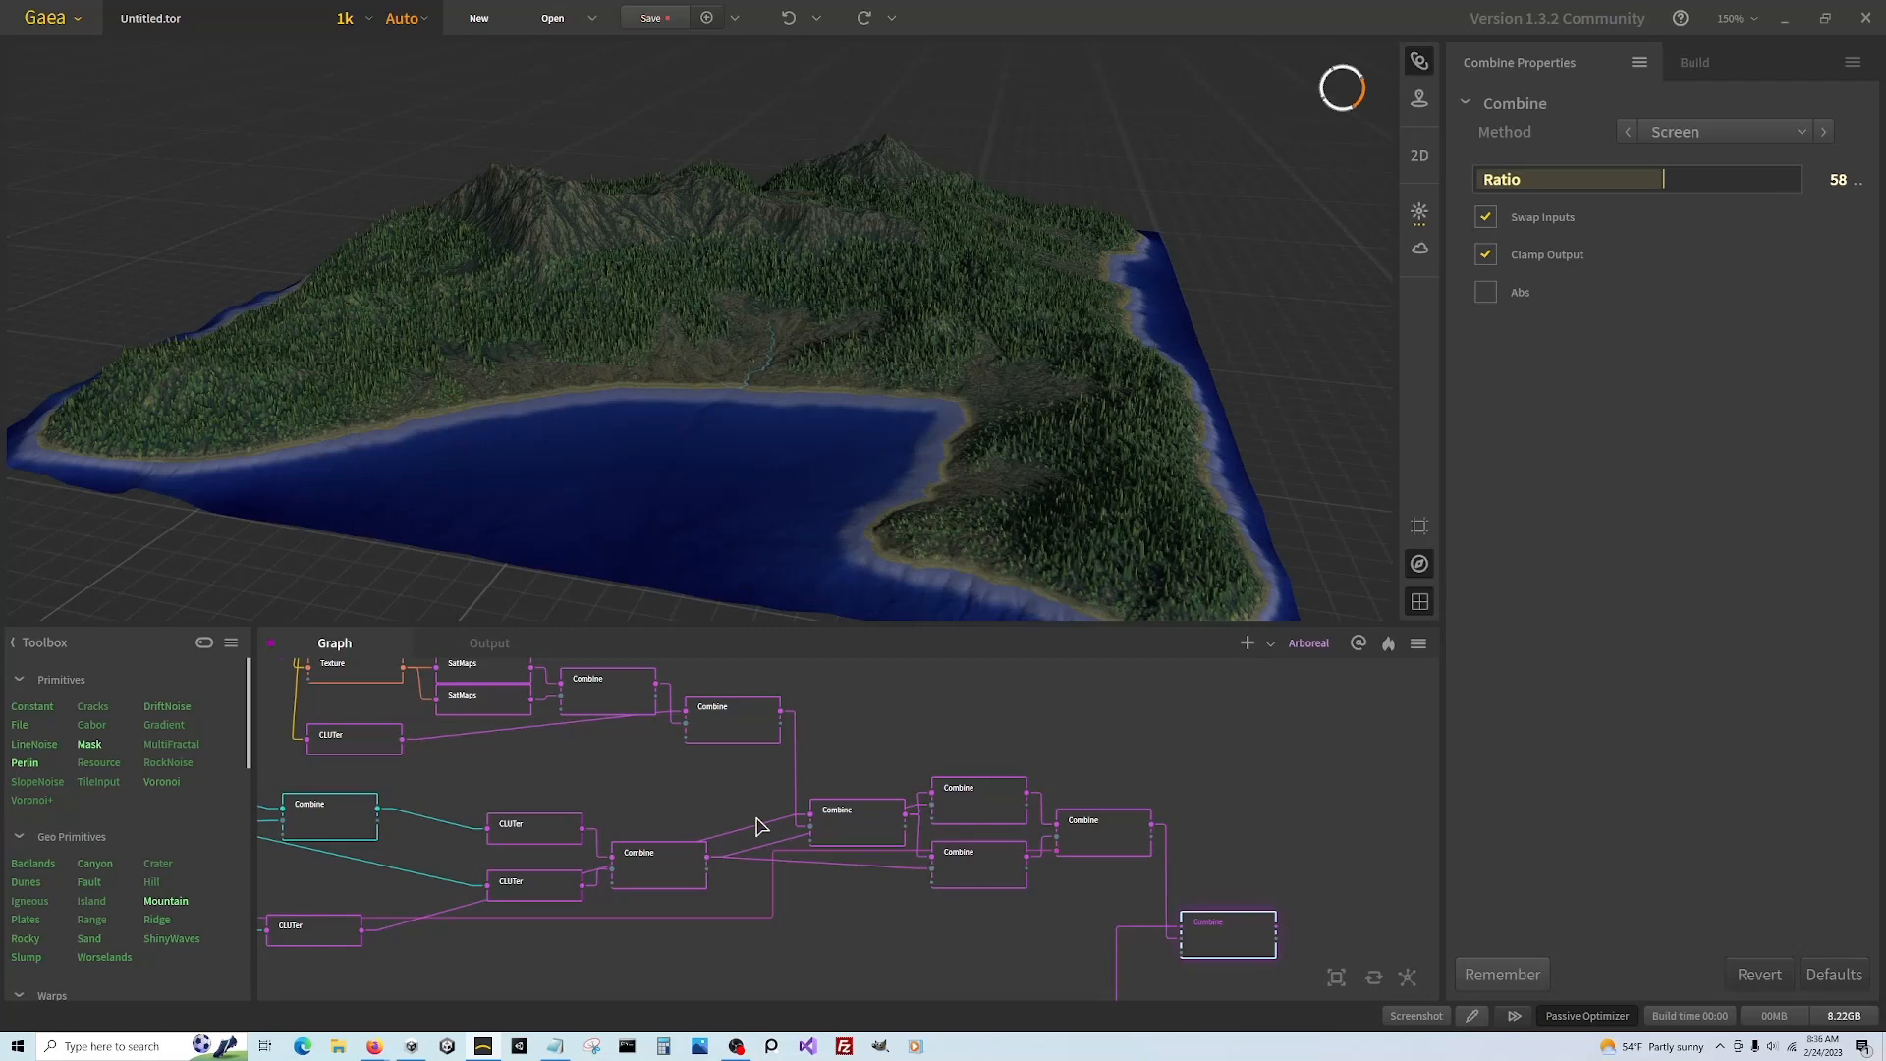
# Apply a Blur of 1.56 to the beach Fx mask and preview the result in the beach Combine node
pyautogui.scroll(-2, 1051, 795)
pyautogui.scroll(2, 461, 884)
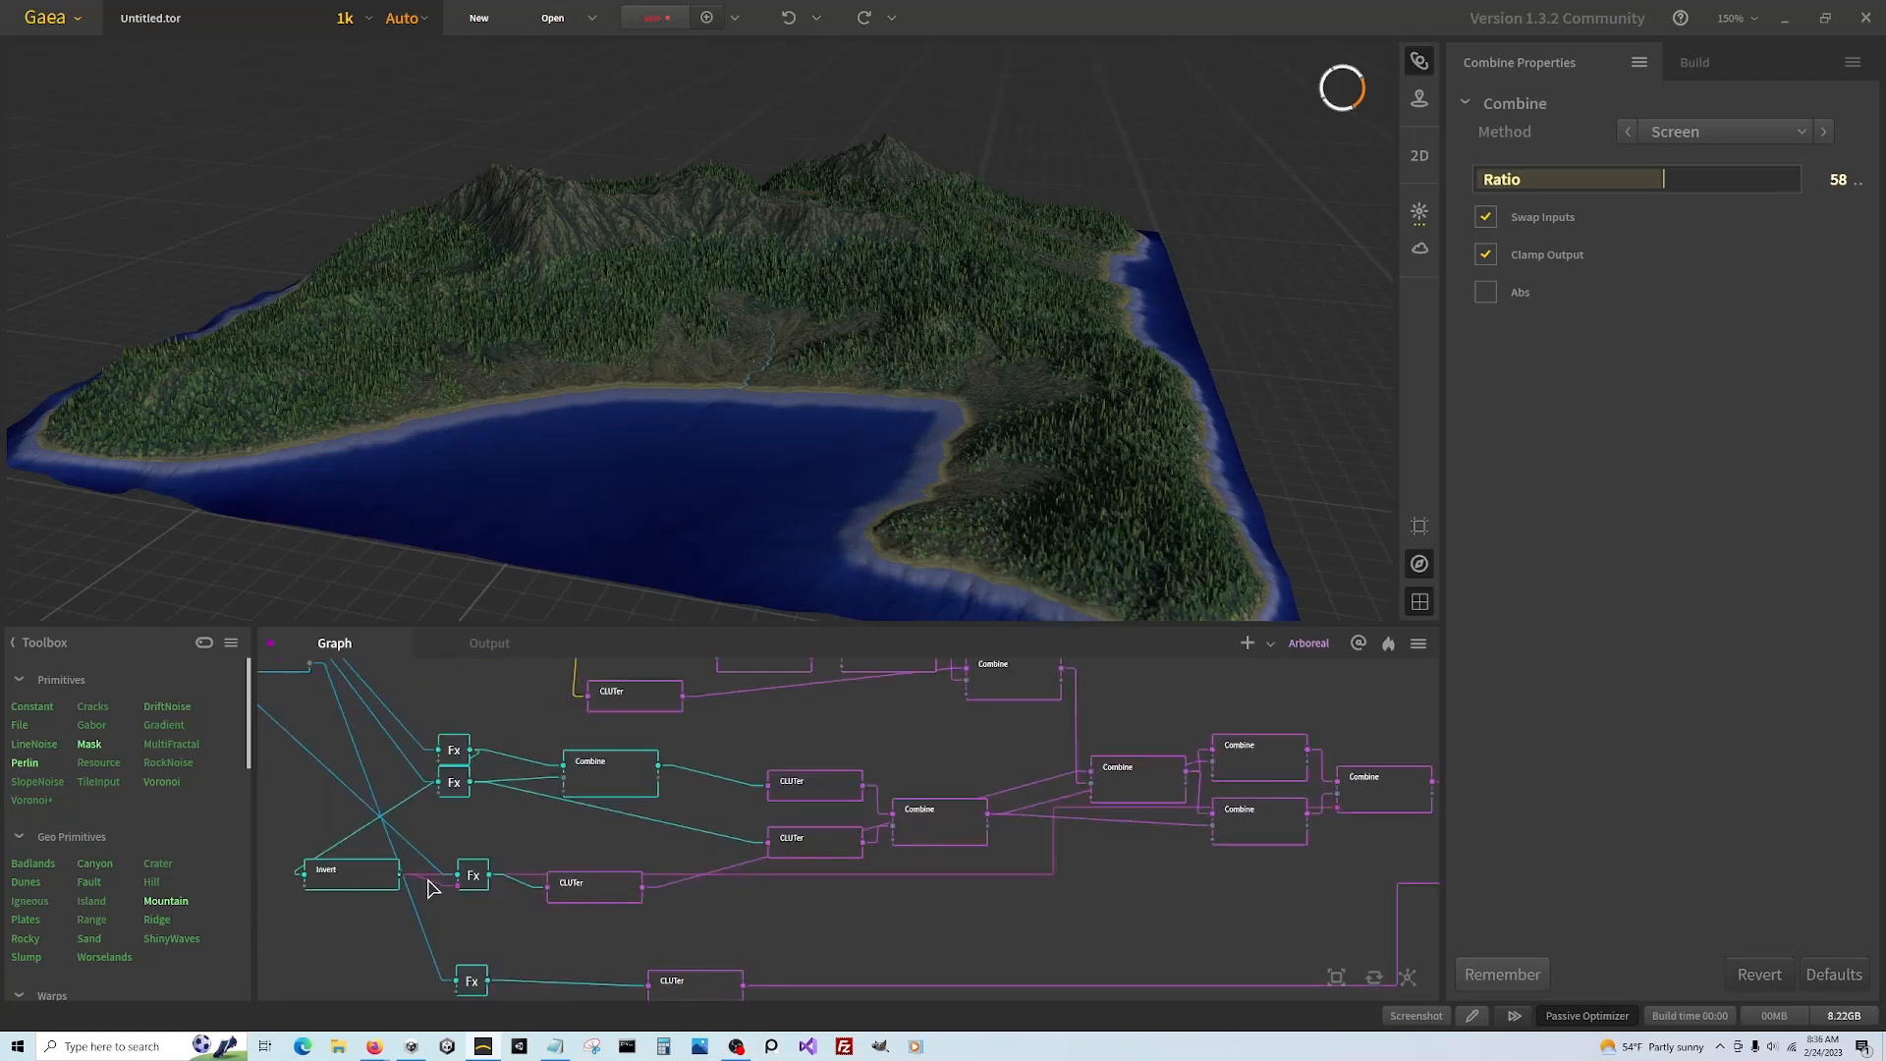
pyautogui.click(471, 981)
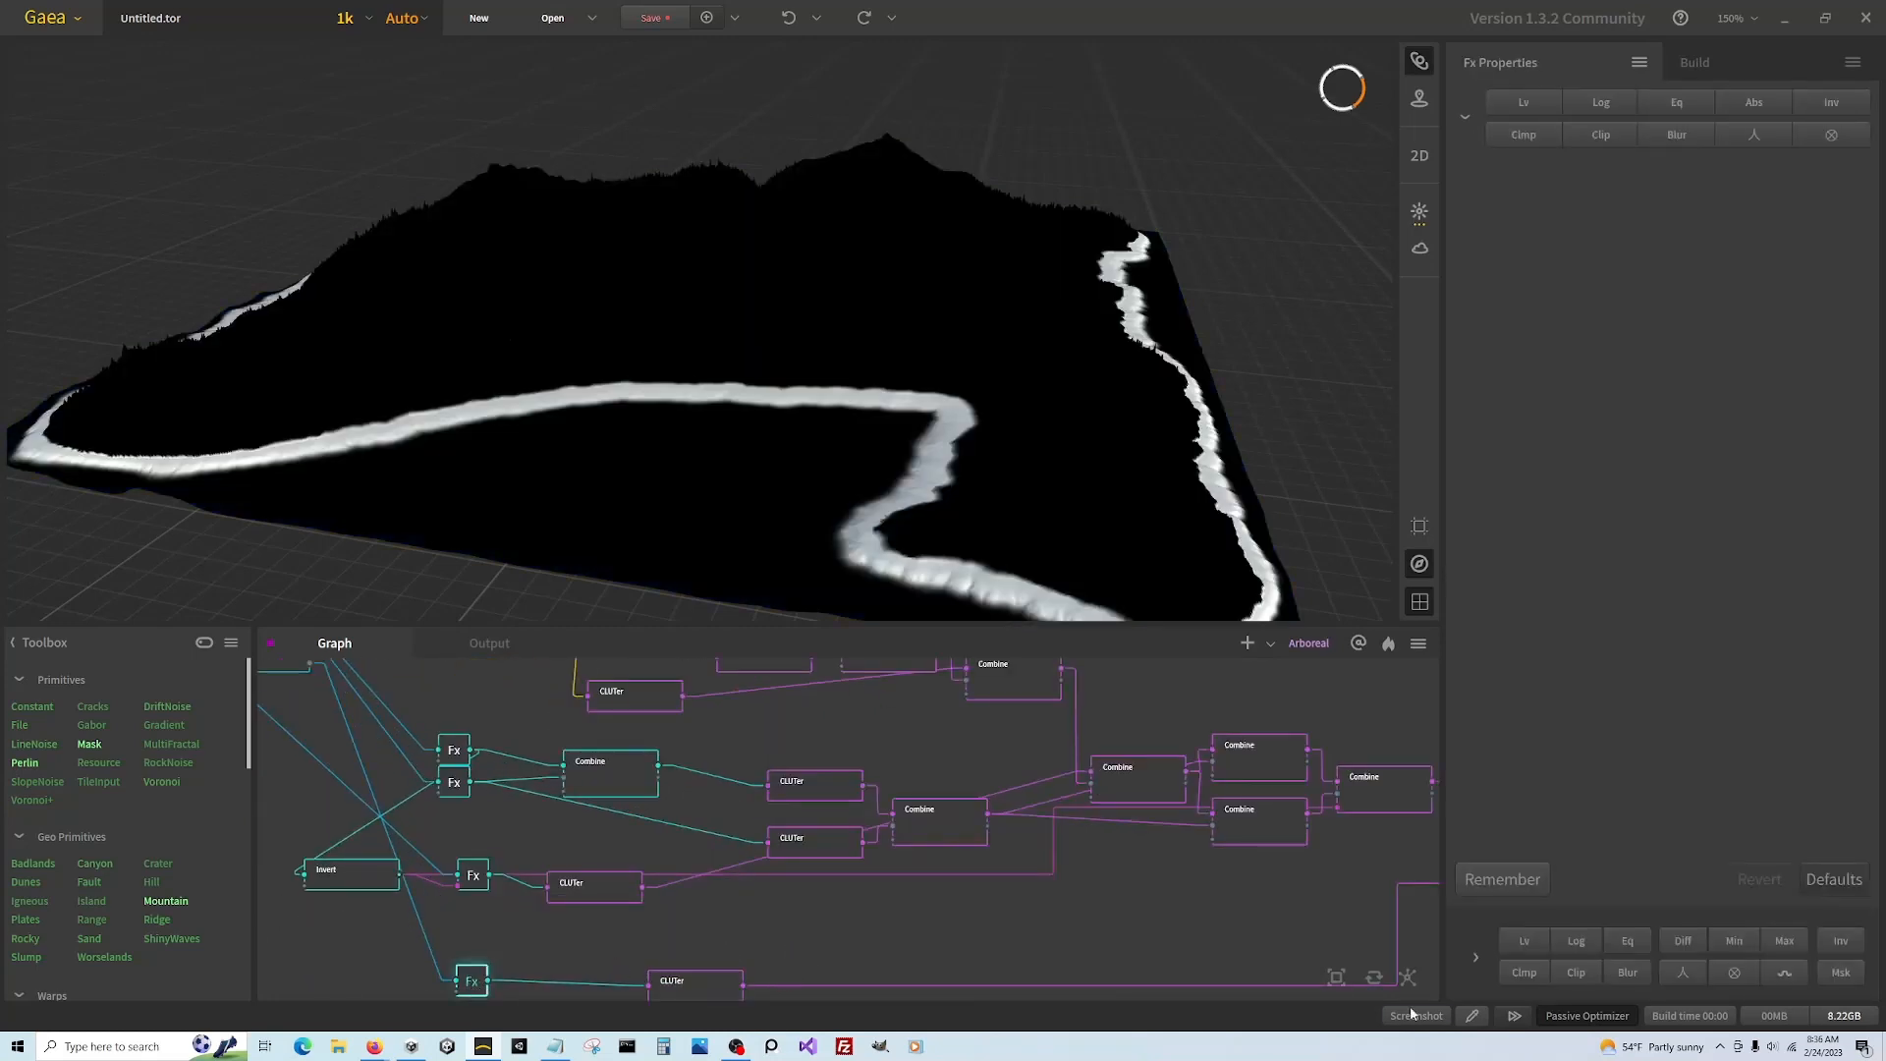
pyautogui.click(1628, 972)
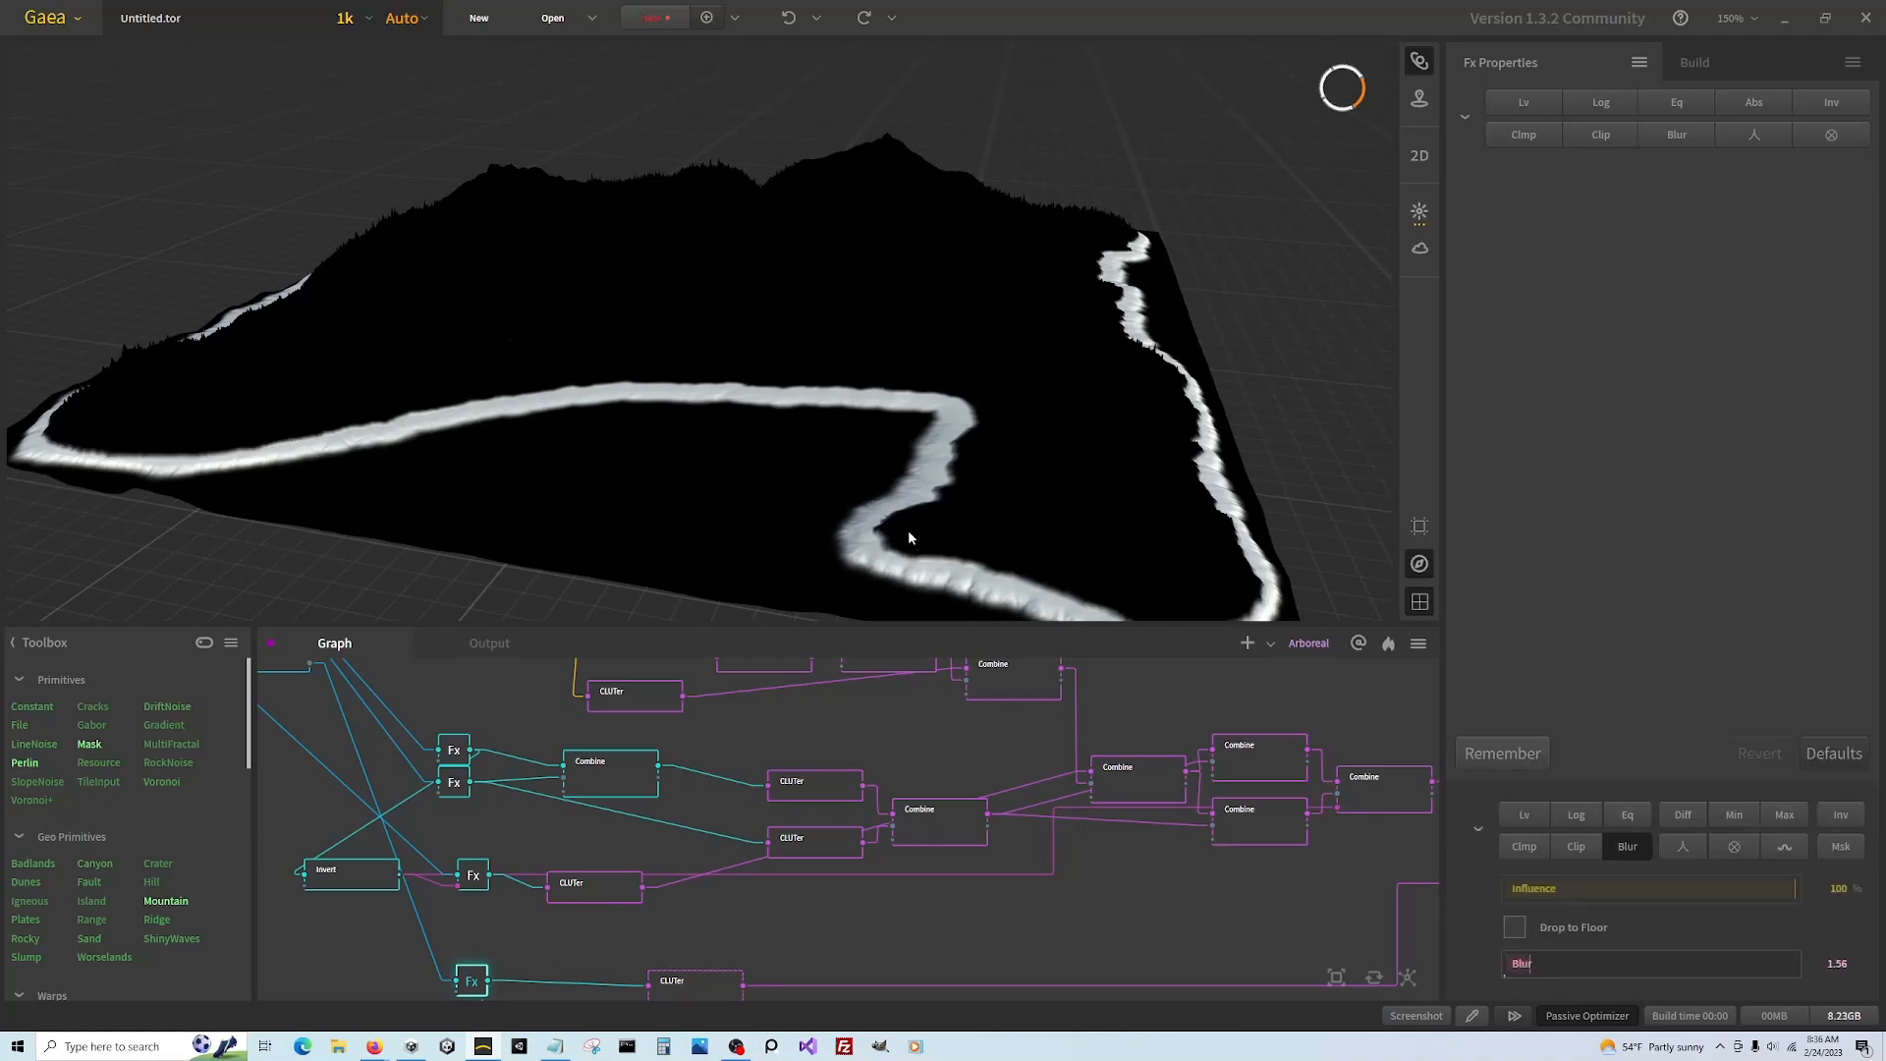
pyautogui.scroll(-4, 517, 852)
pyautogui.scroll(2, 800, 851)
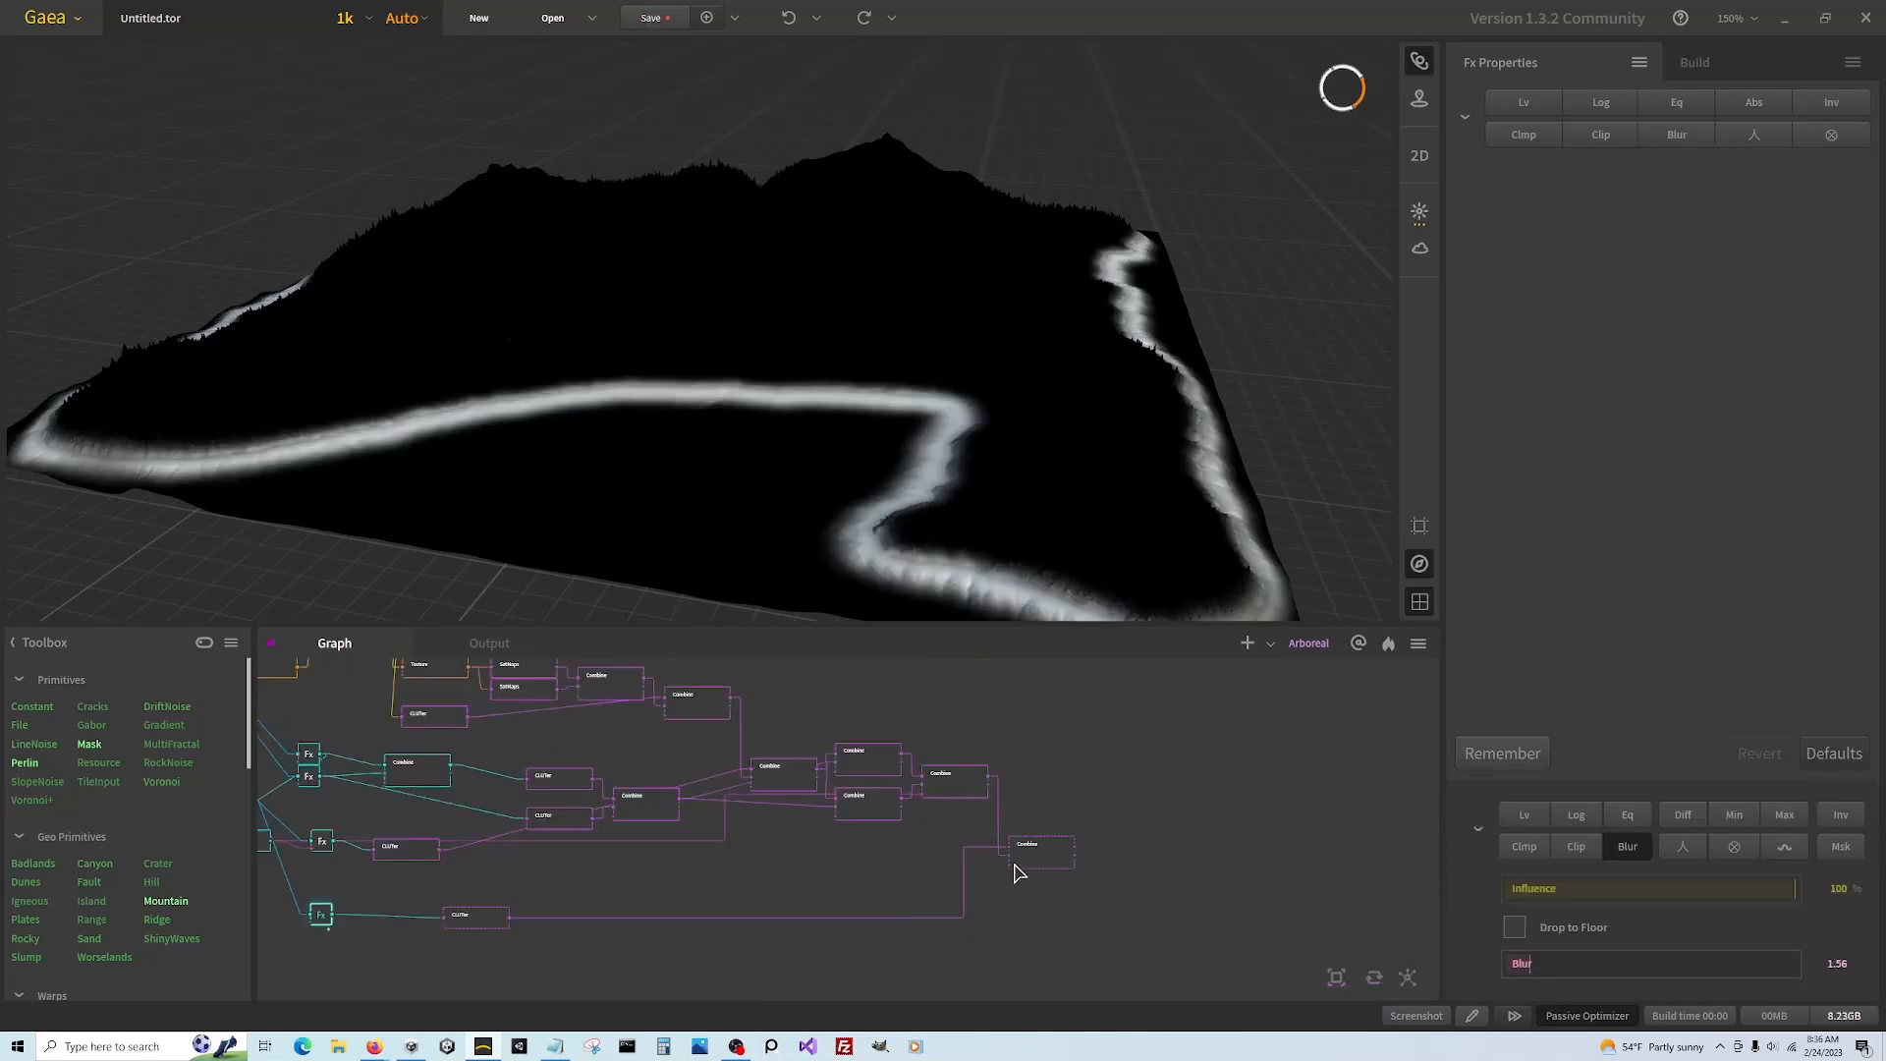
pyautogui.click(1037, 856)
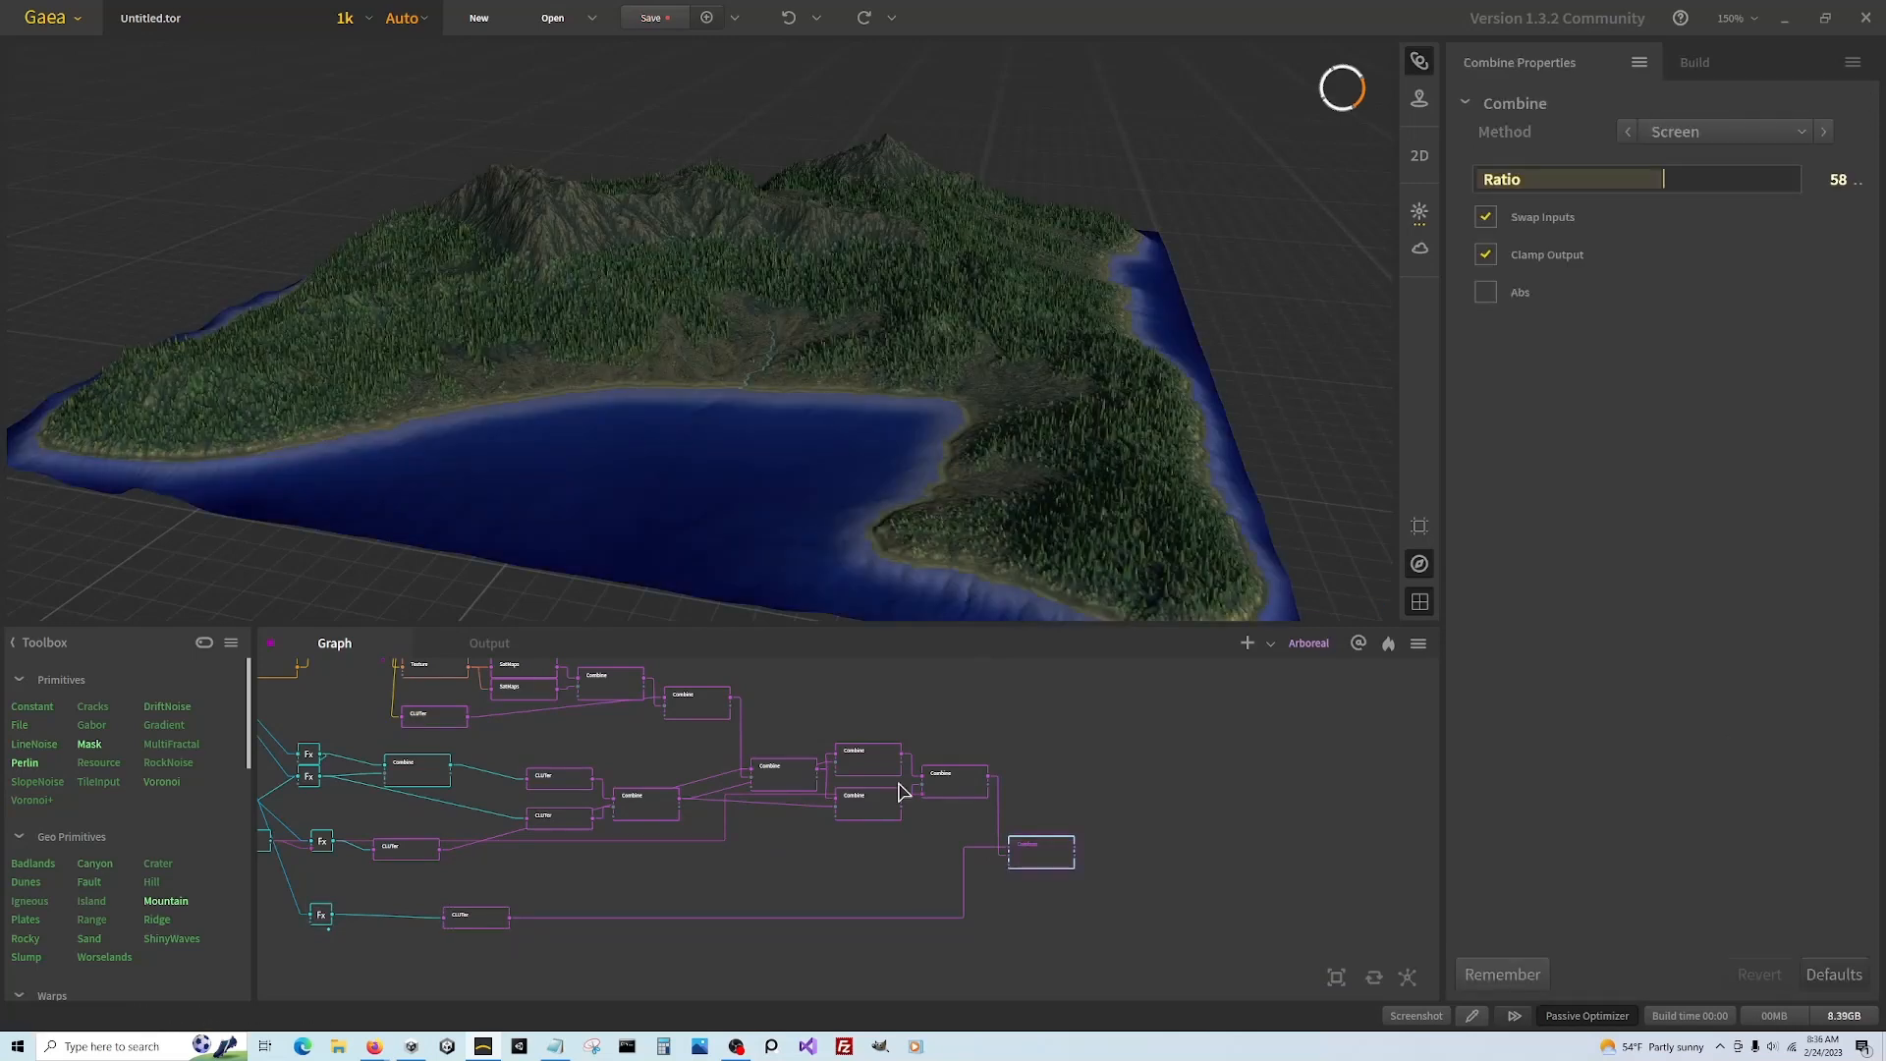
pyautogui.scroll(-1, 1139, 769)
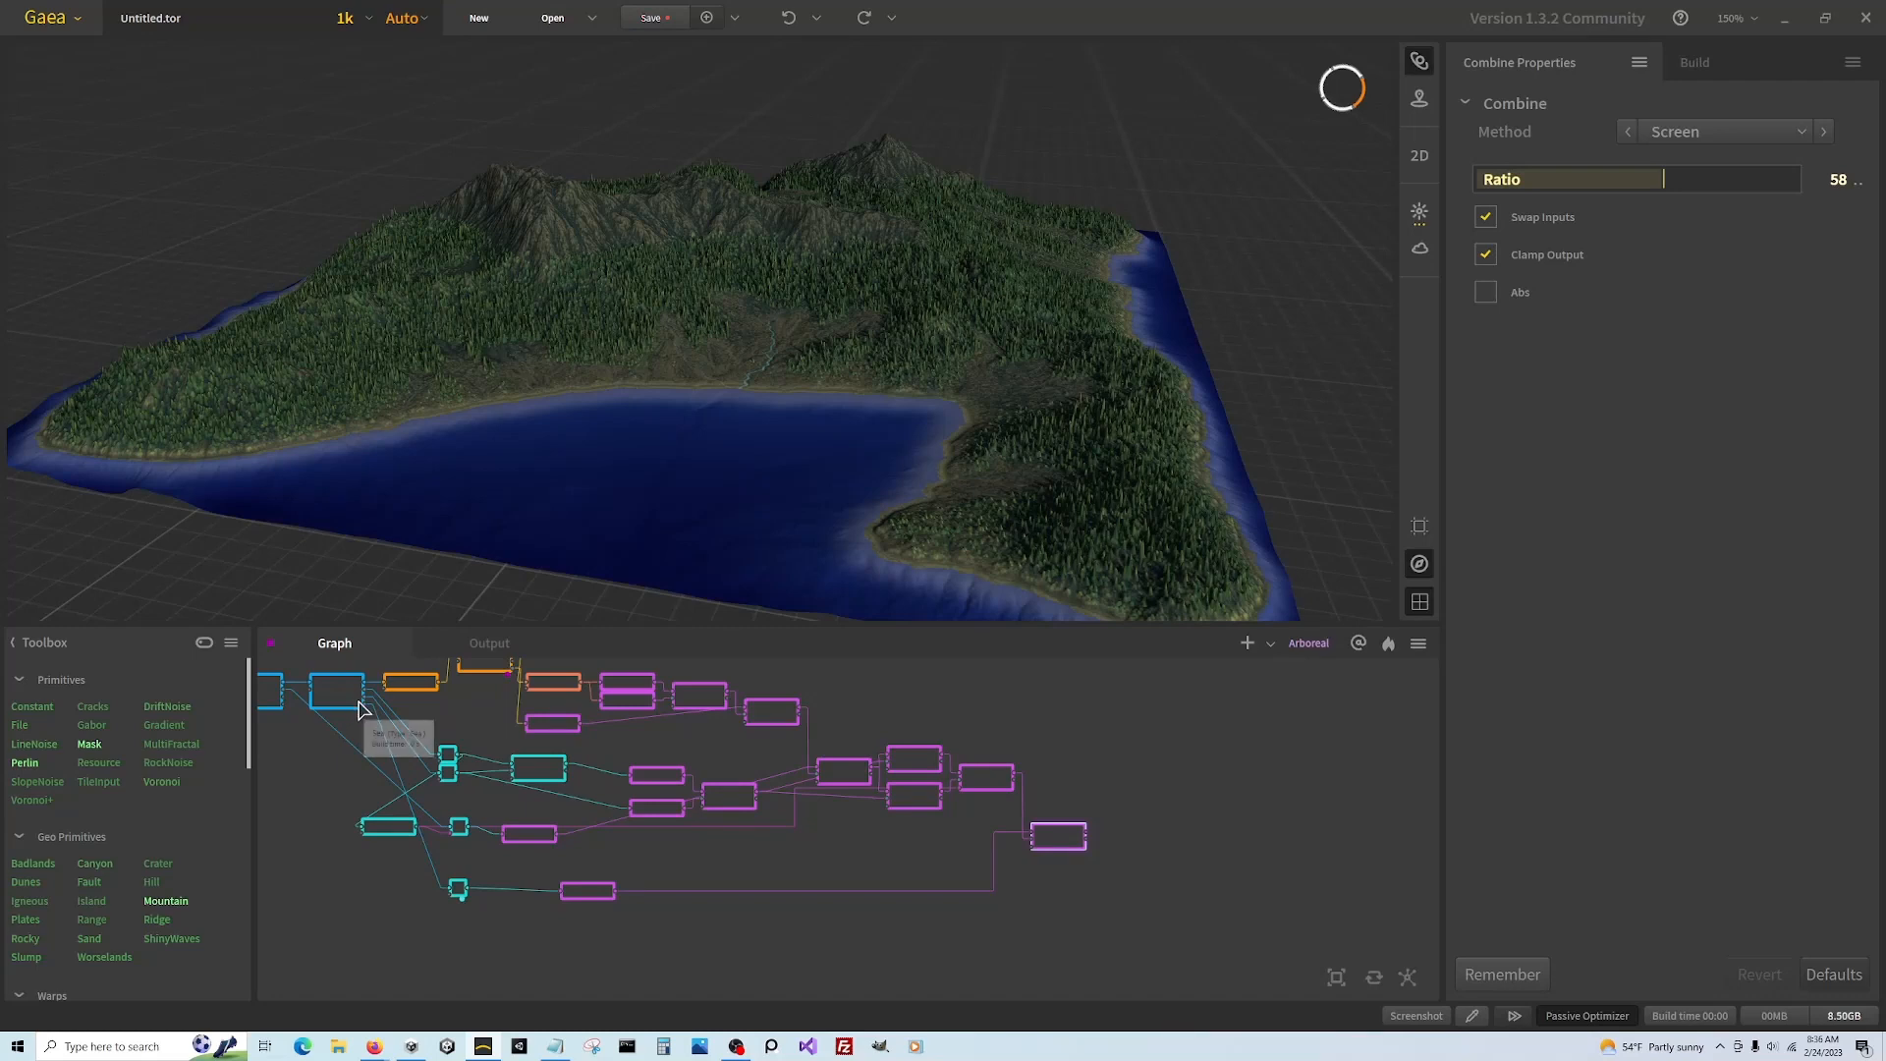
pyautogui.scroll(2, 374, 711)
pyautogui.scroll(-2, 407, 672)
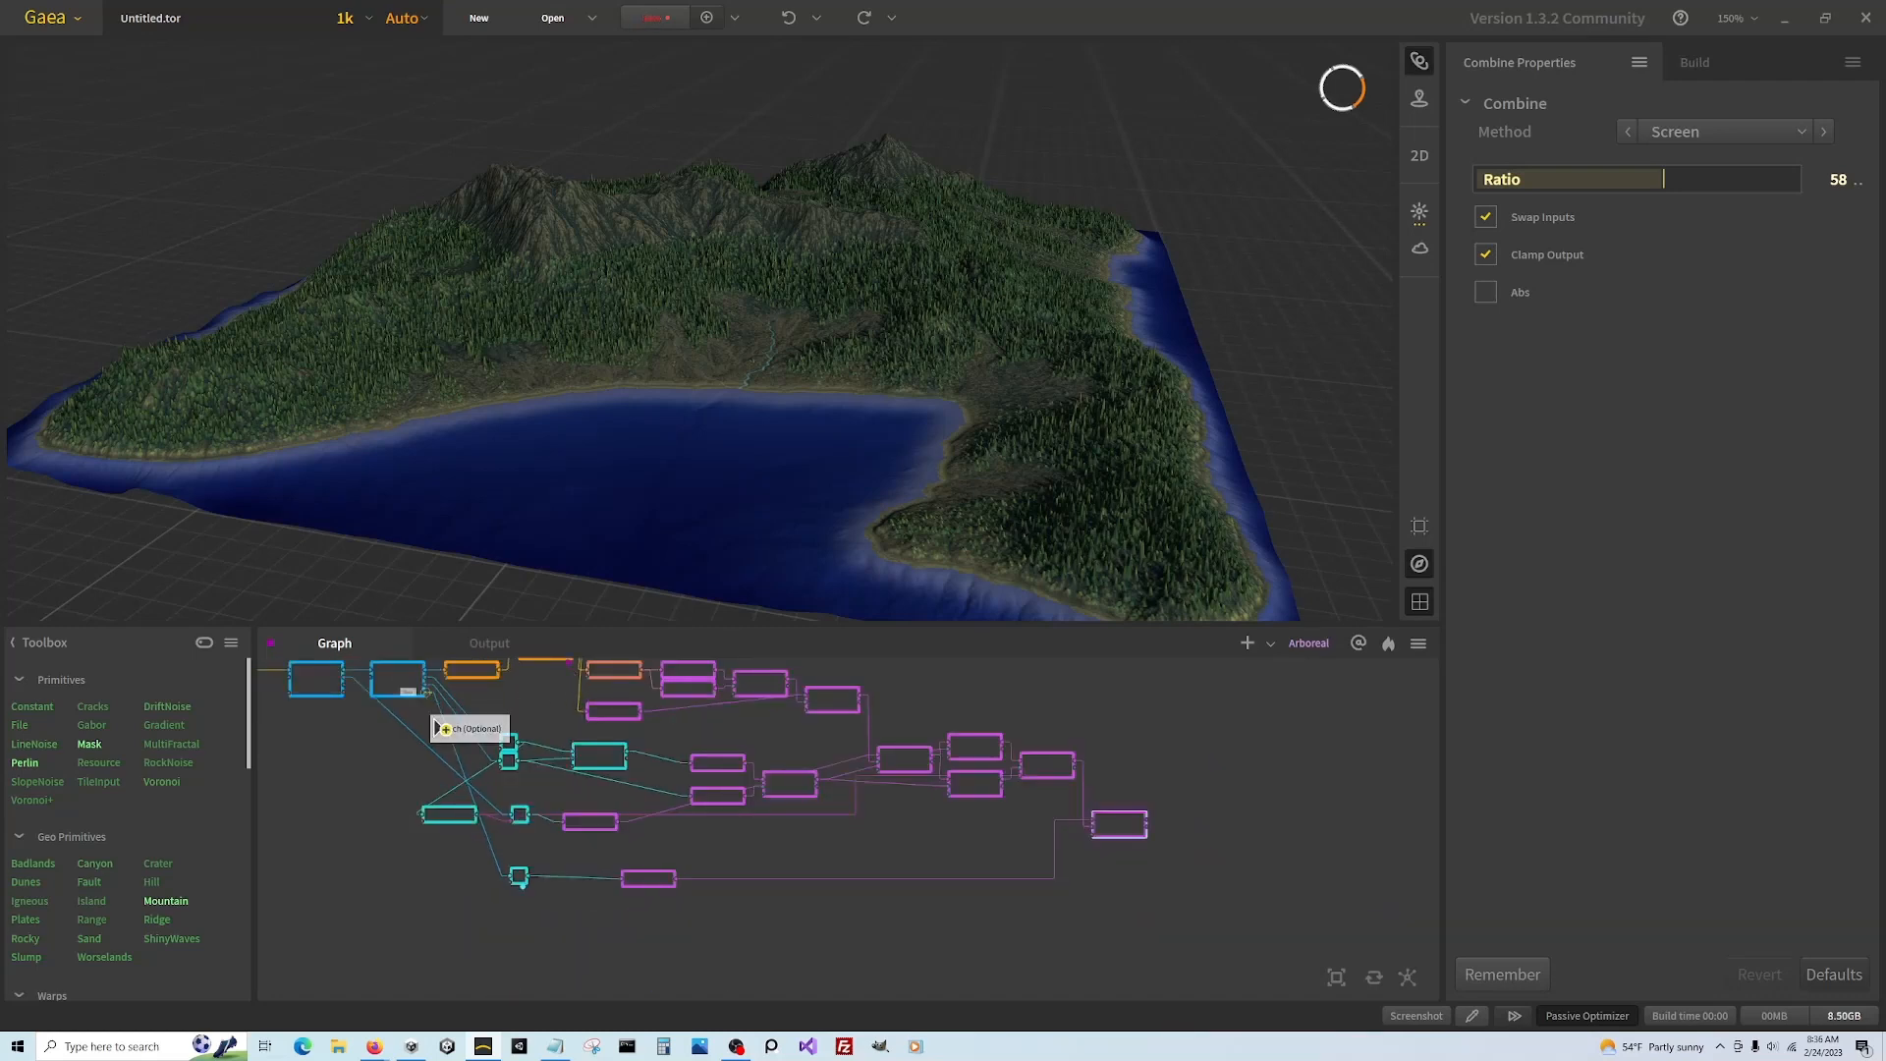
pyautogui.rightClick(523, 938)
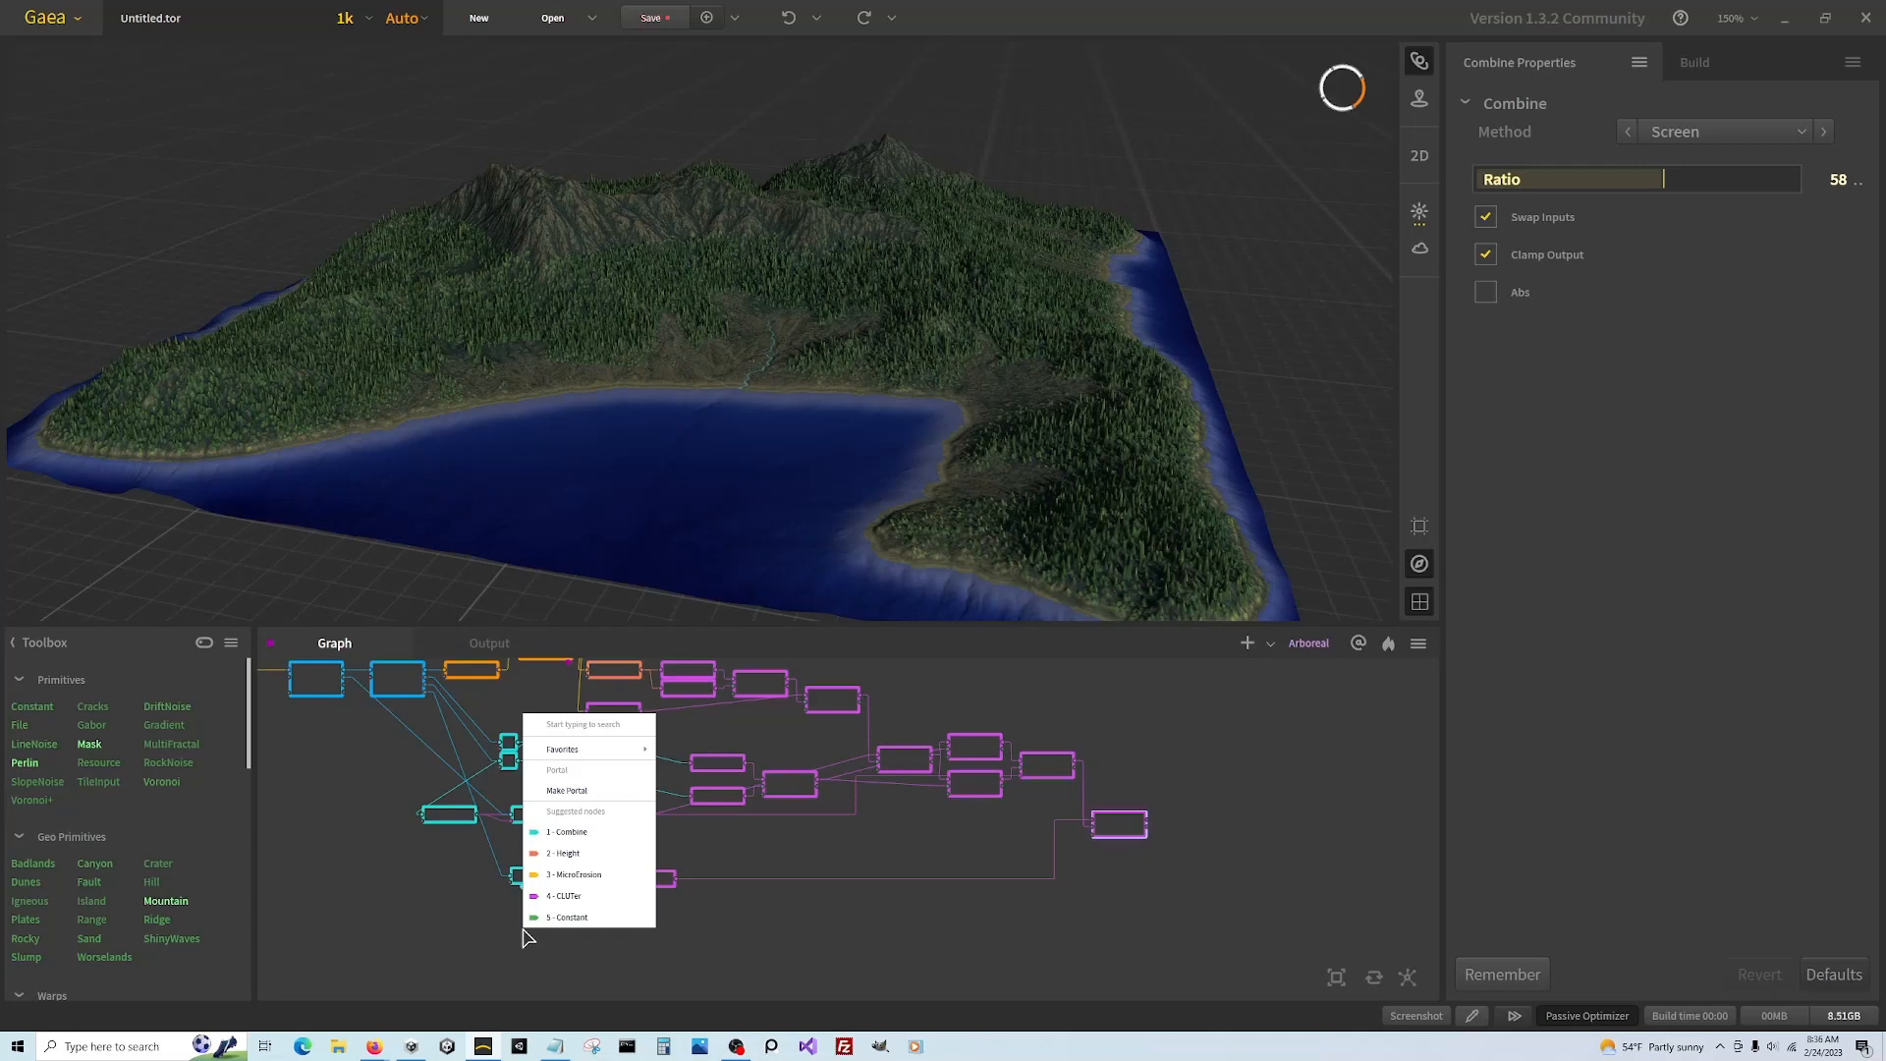
pyautogui.click(450, 888)
pyautogui.scroll(-2, 525, 876)
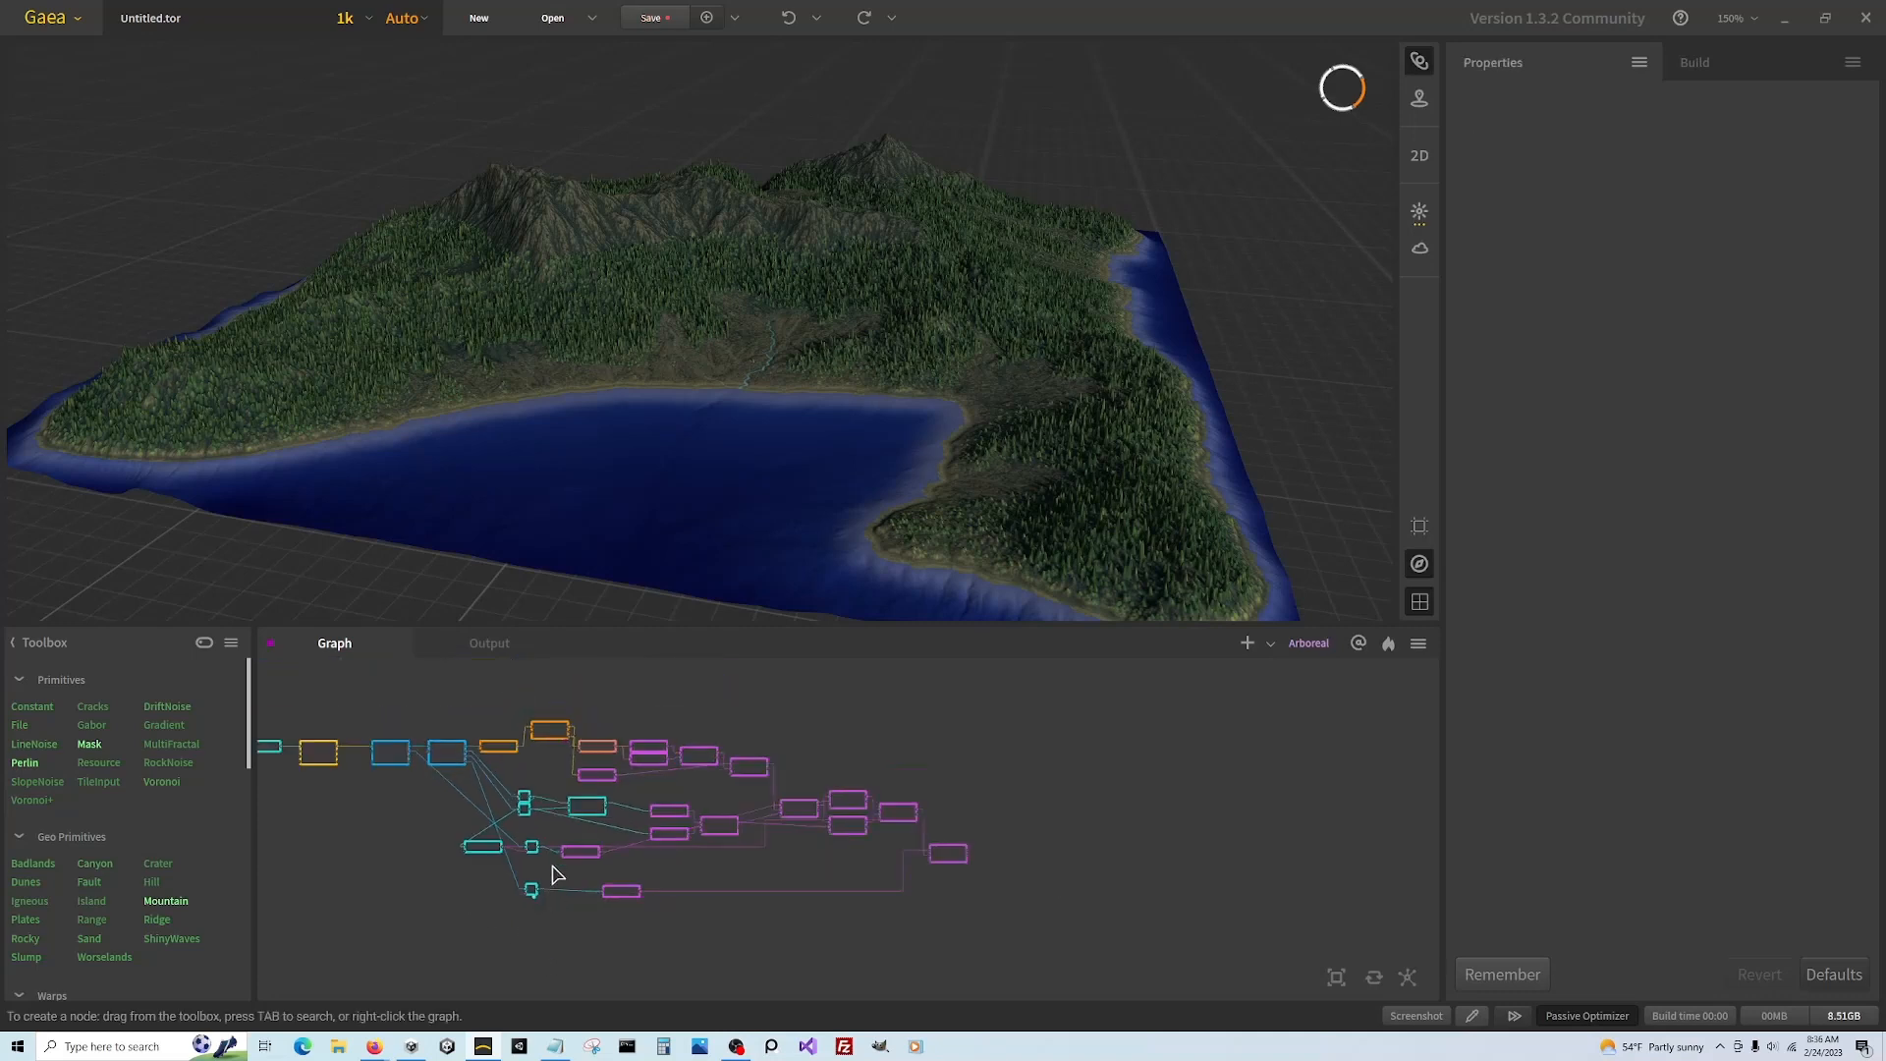
# Add a Height node fed by the Arboreal output and place it directly below the beach CLUTer node
pyautogui.scroll(3, 552, 874)
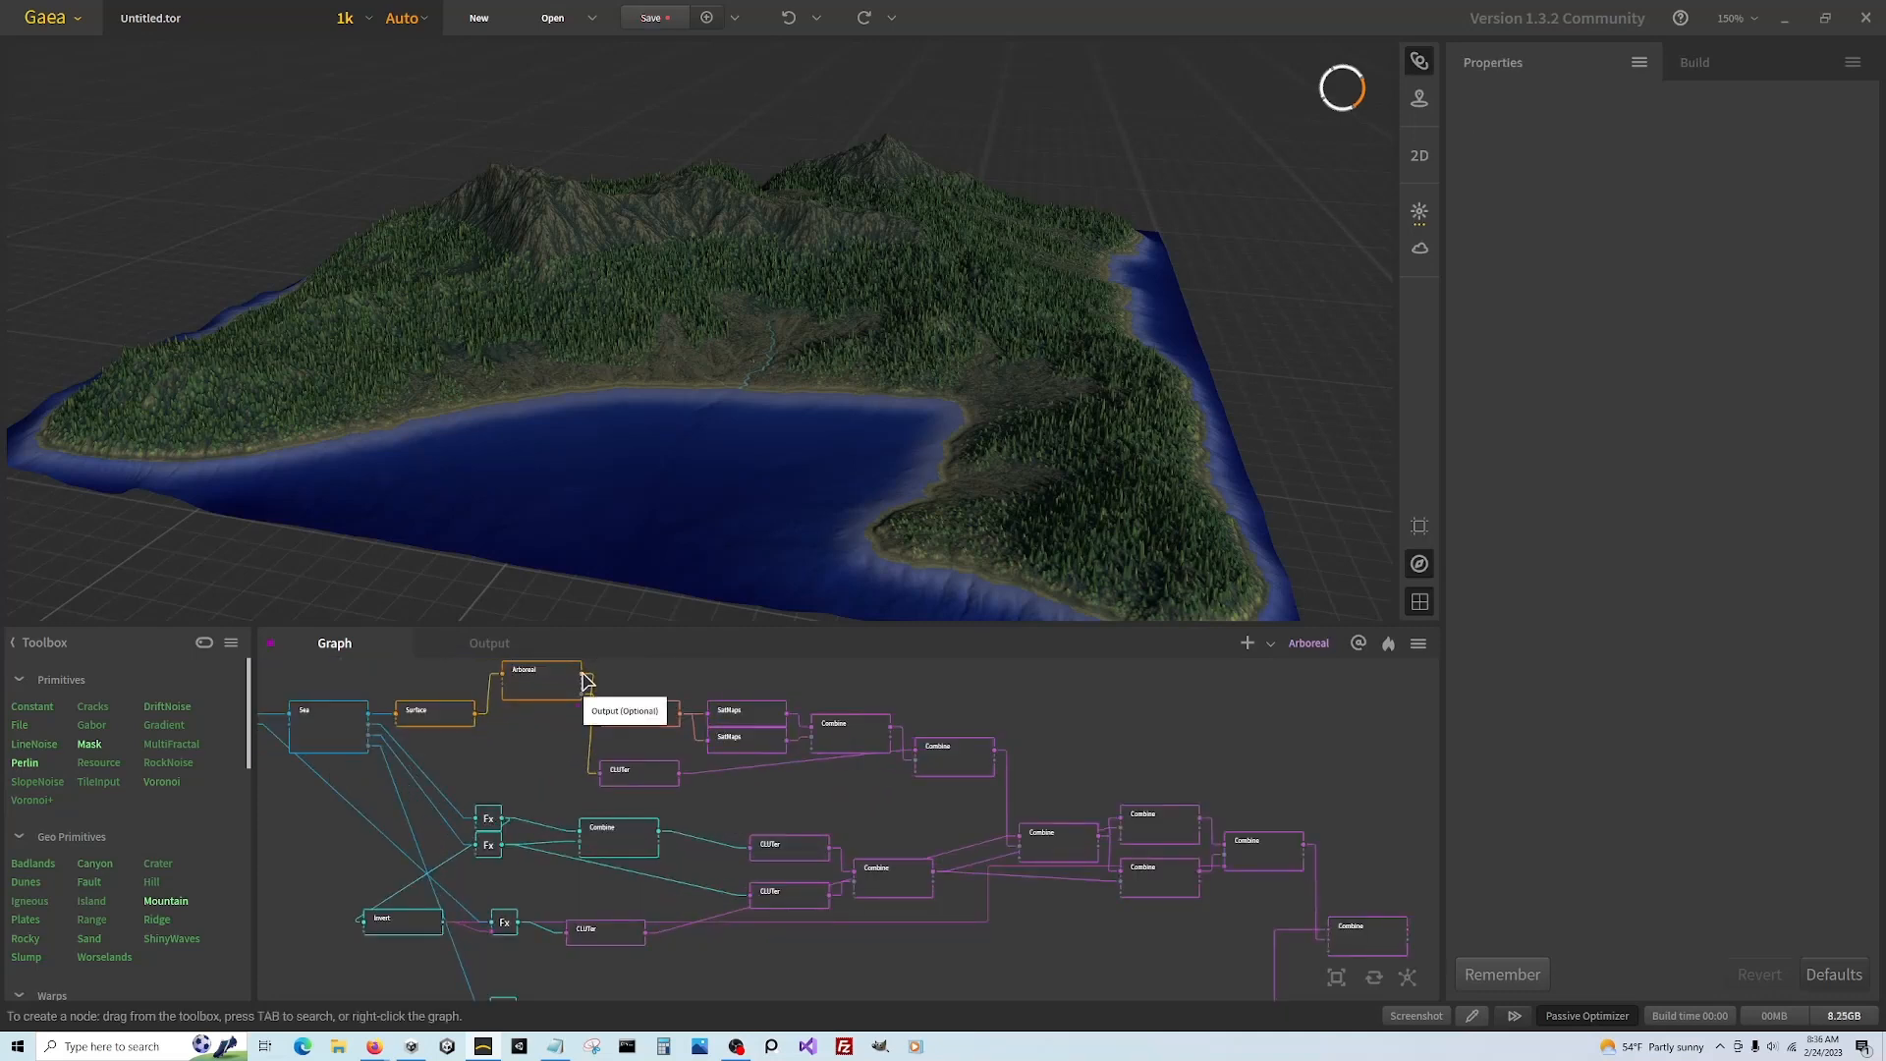
pyautogui.moveTo(587, 680); pyautogui.dragTo(628, 987)
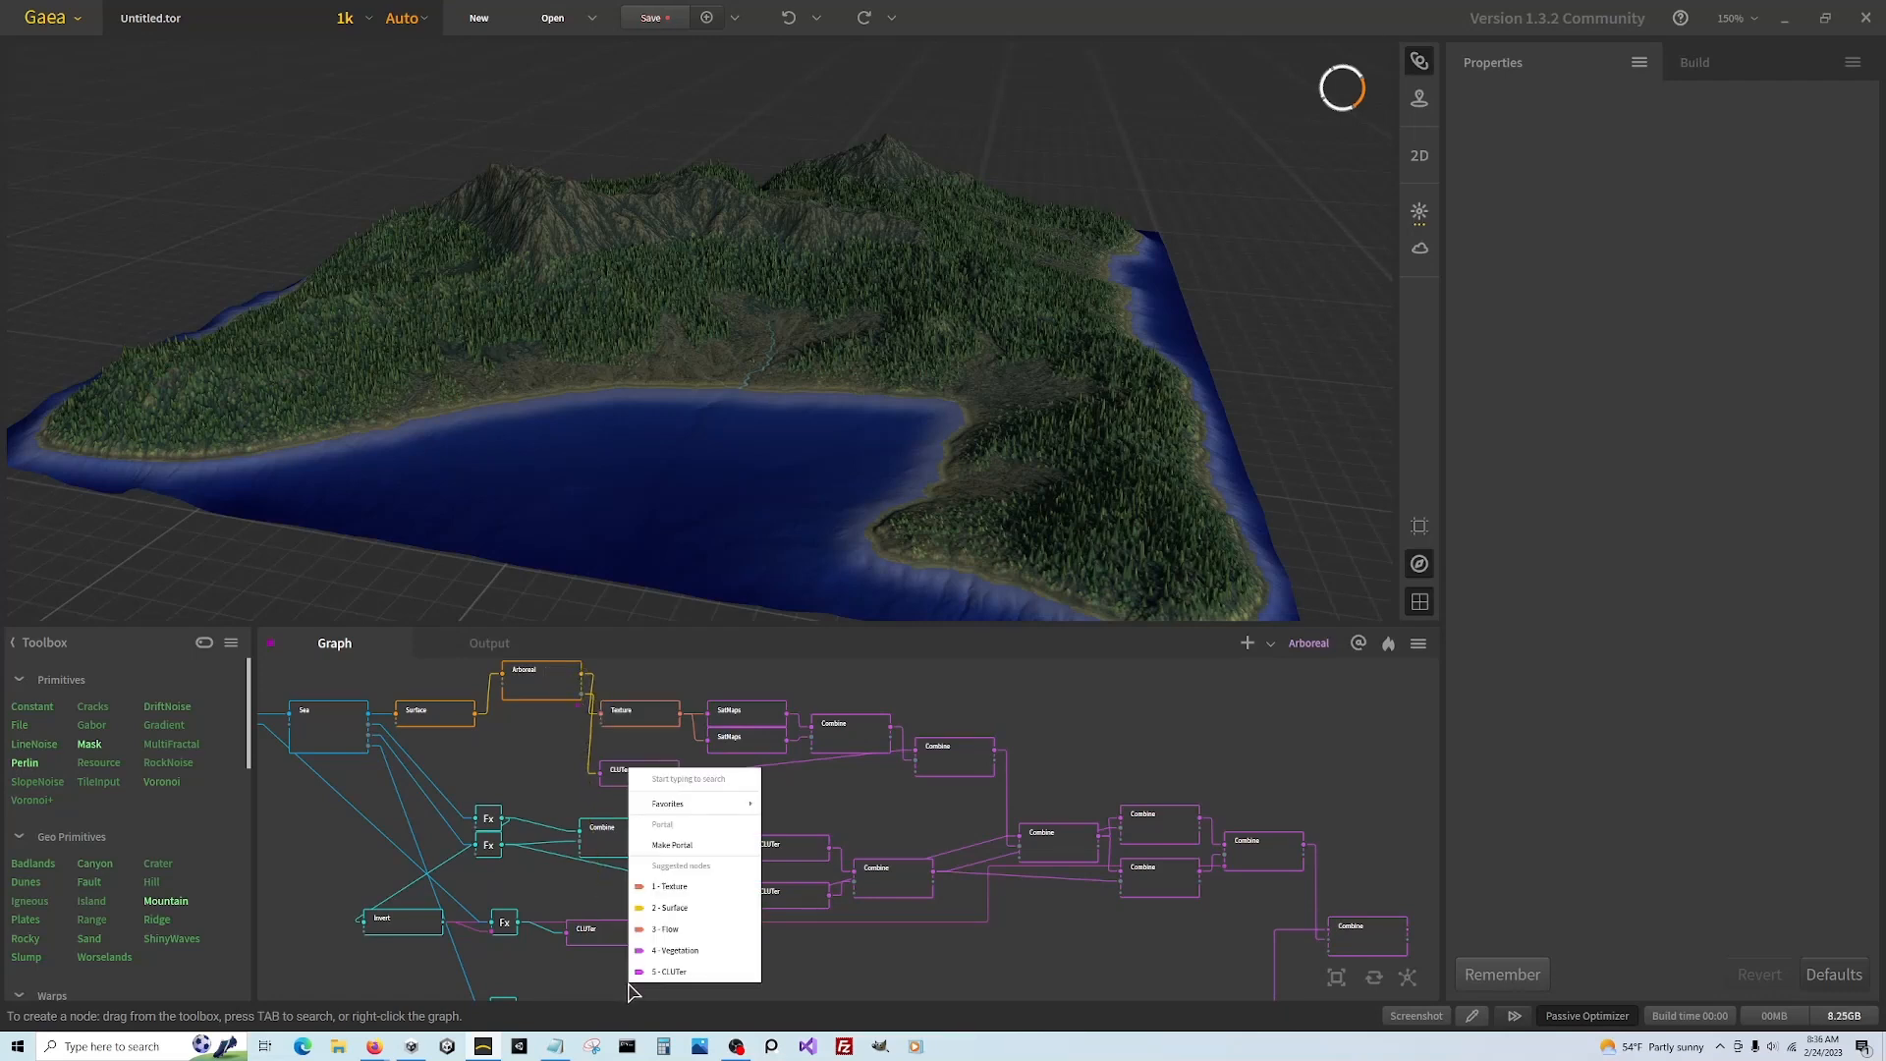
pyautogui.write('heig')
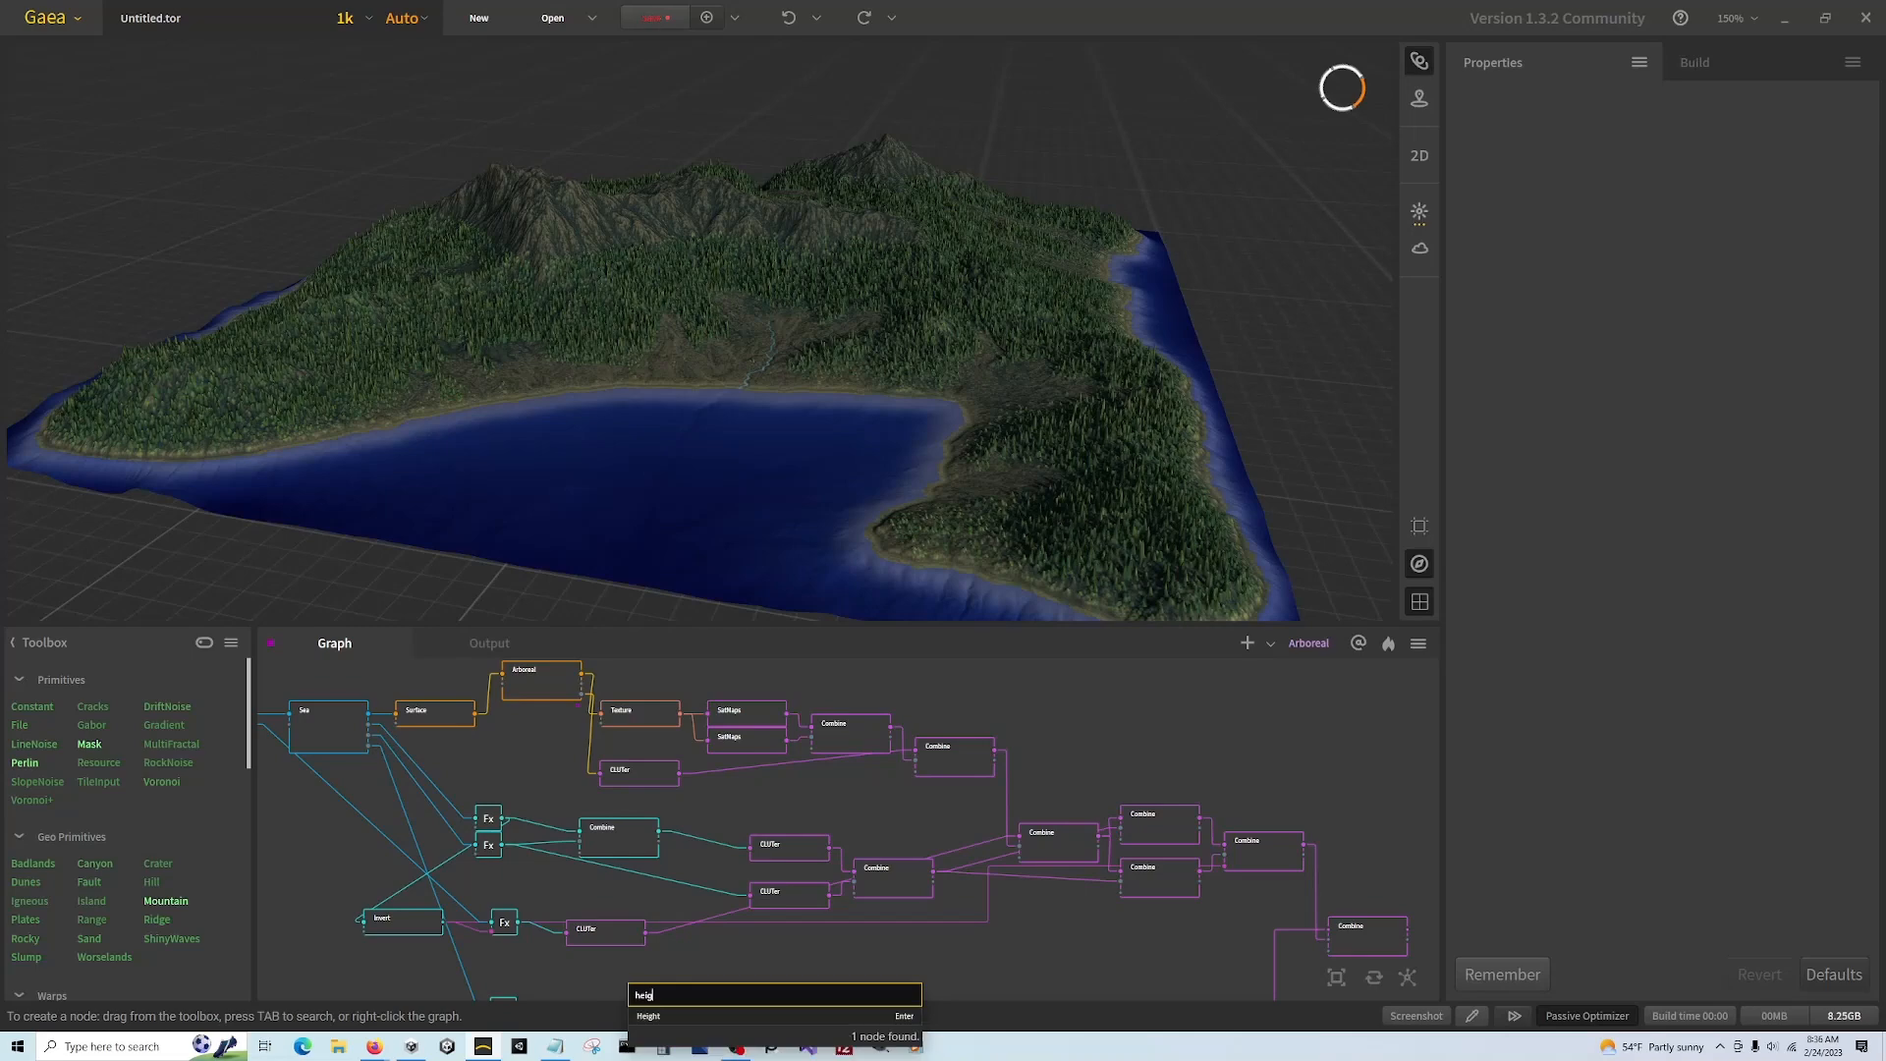
pyautogui.click(646, 1017)
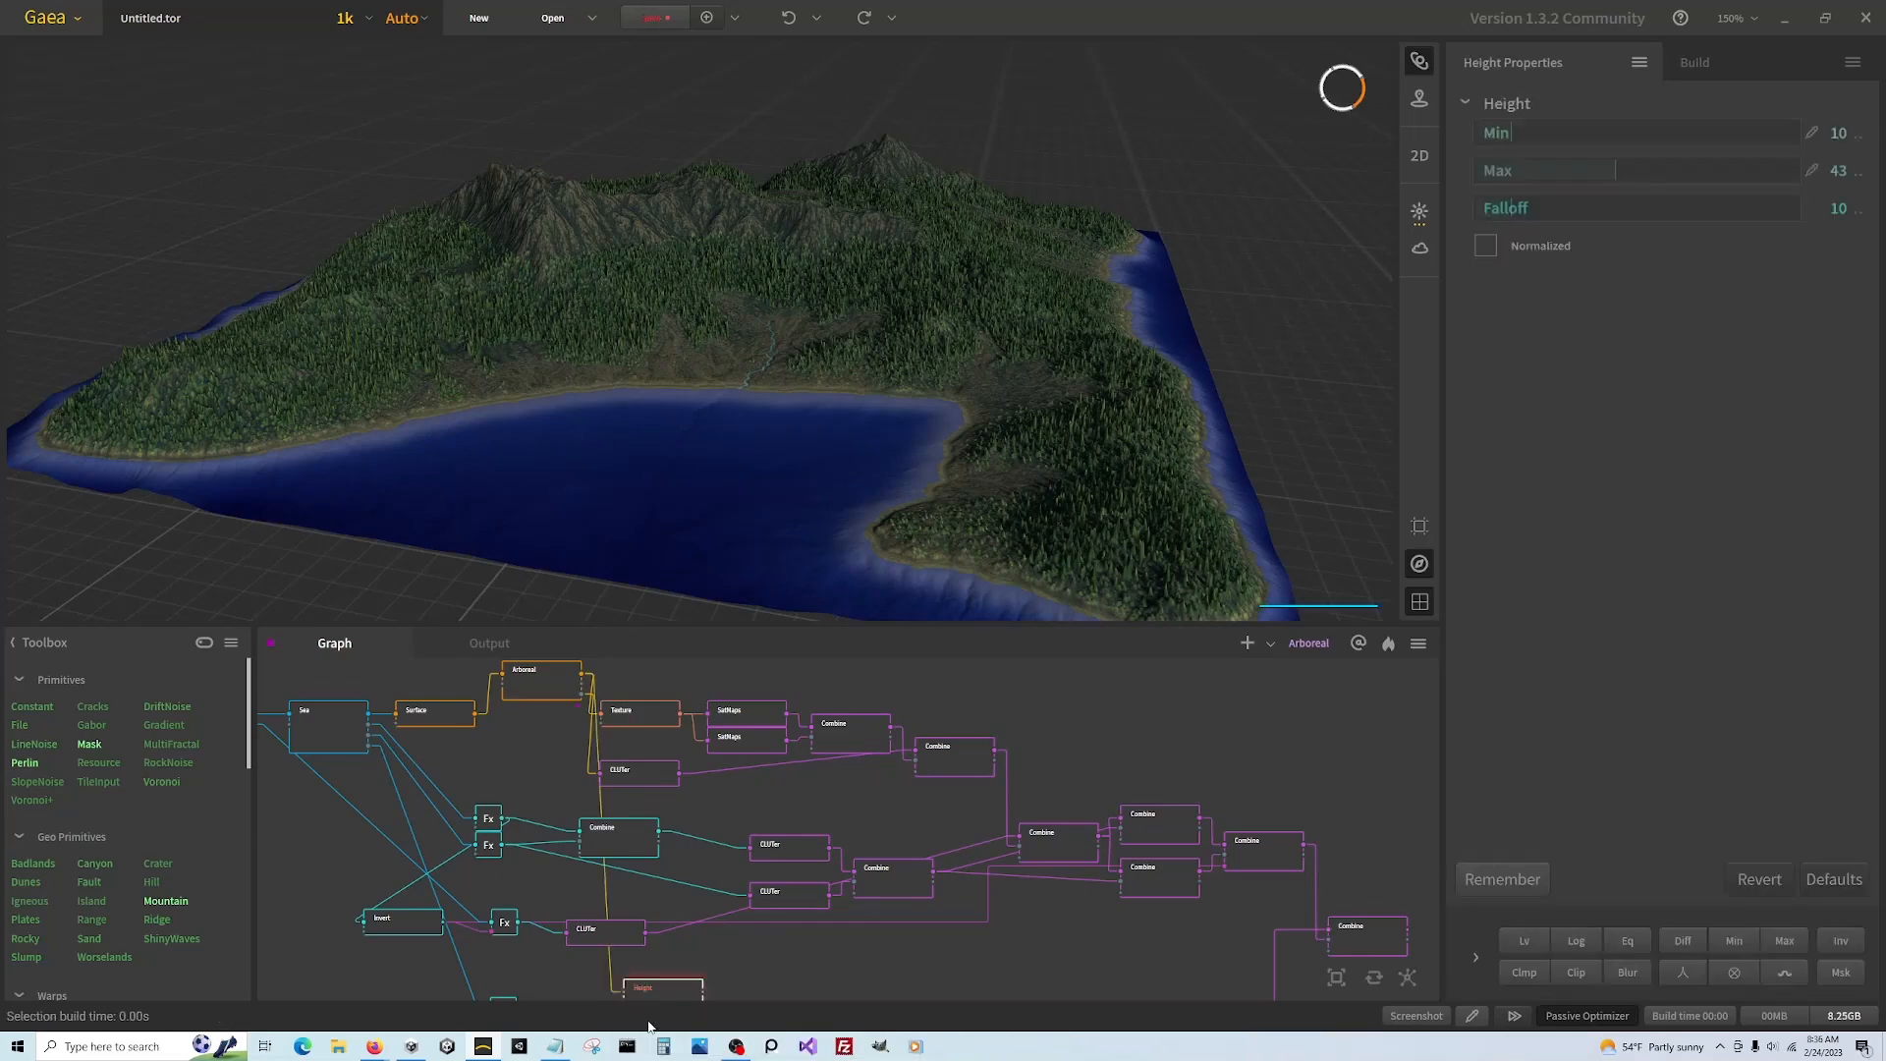
pyautogui.scroll(-1, 694, 791)
pyautogui.scroll(2, 731, 860)
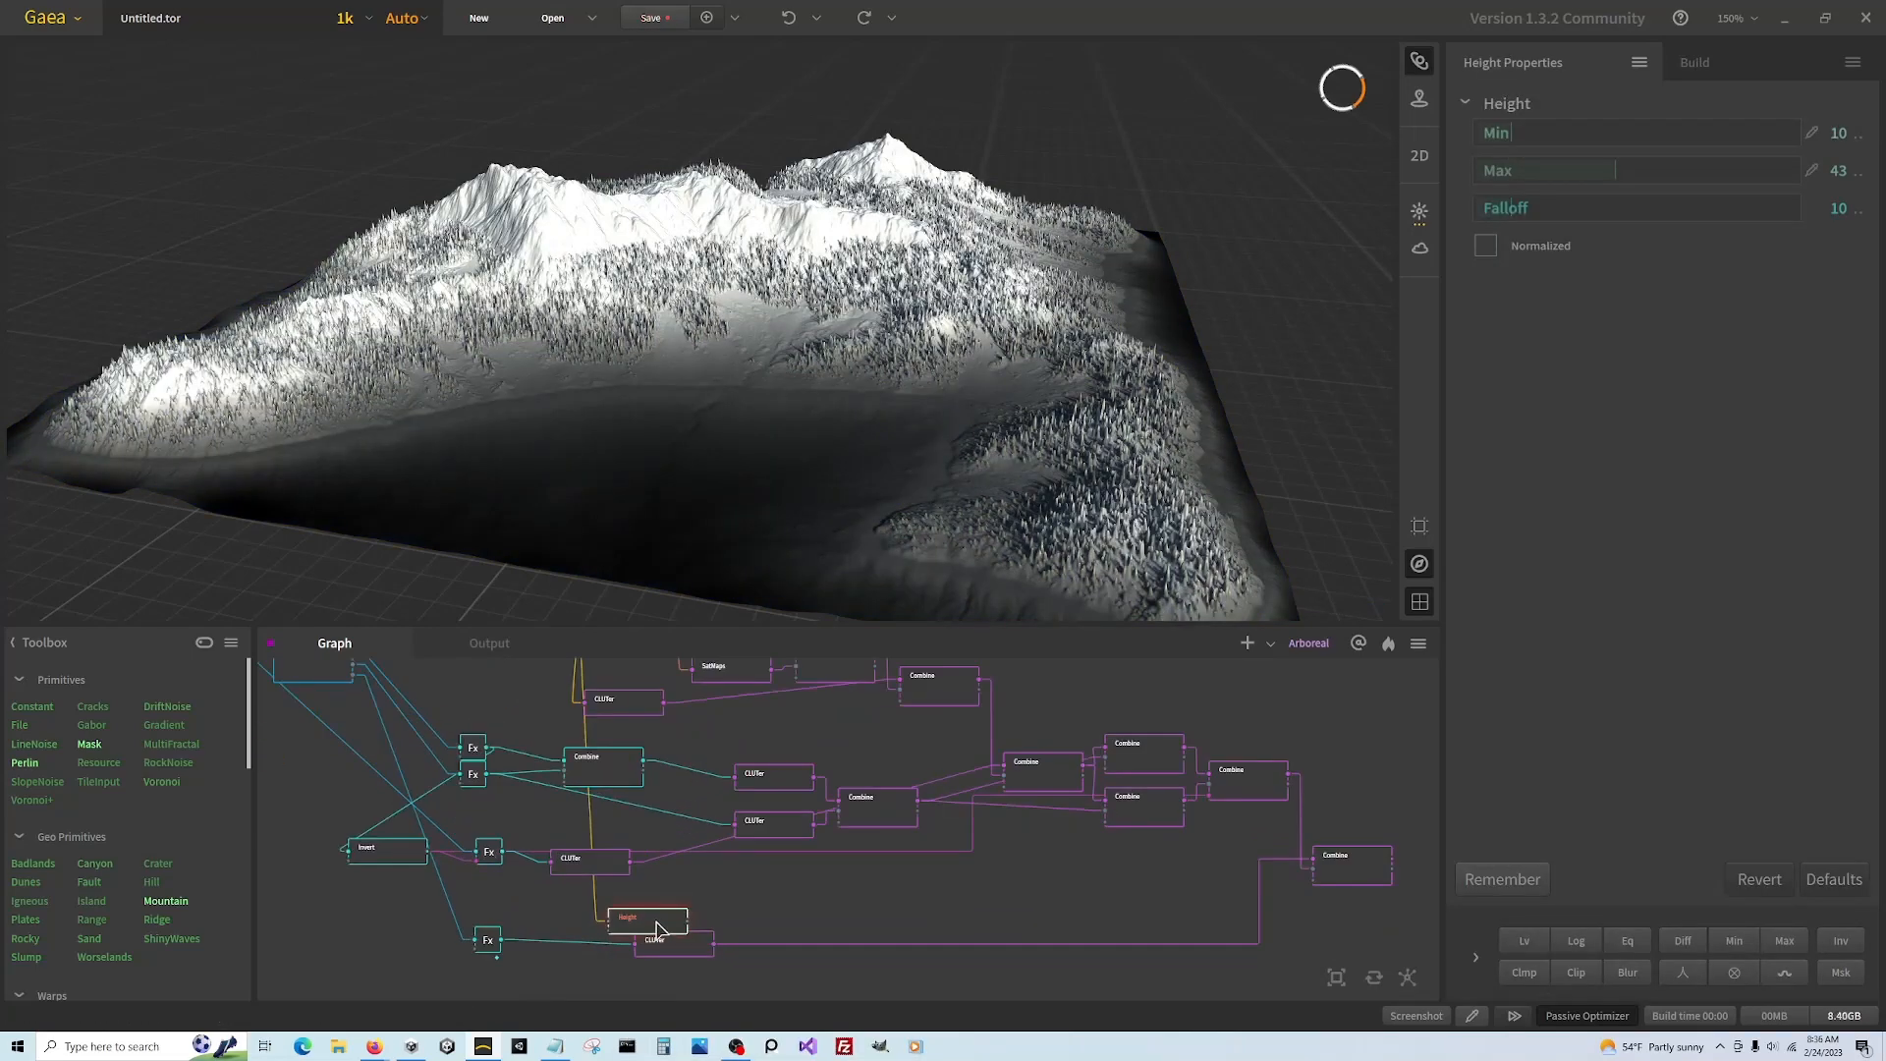
pyautogui.scroll(1, 663, 938)
pyautogui.moveTo(661, 959); pyautogui.dragTo(684, 992)
# Preview the beach Fx mask for comparison and set the Height node's Falloff and Min to 0
pyautogui.click(453, 938)
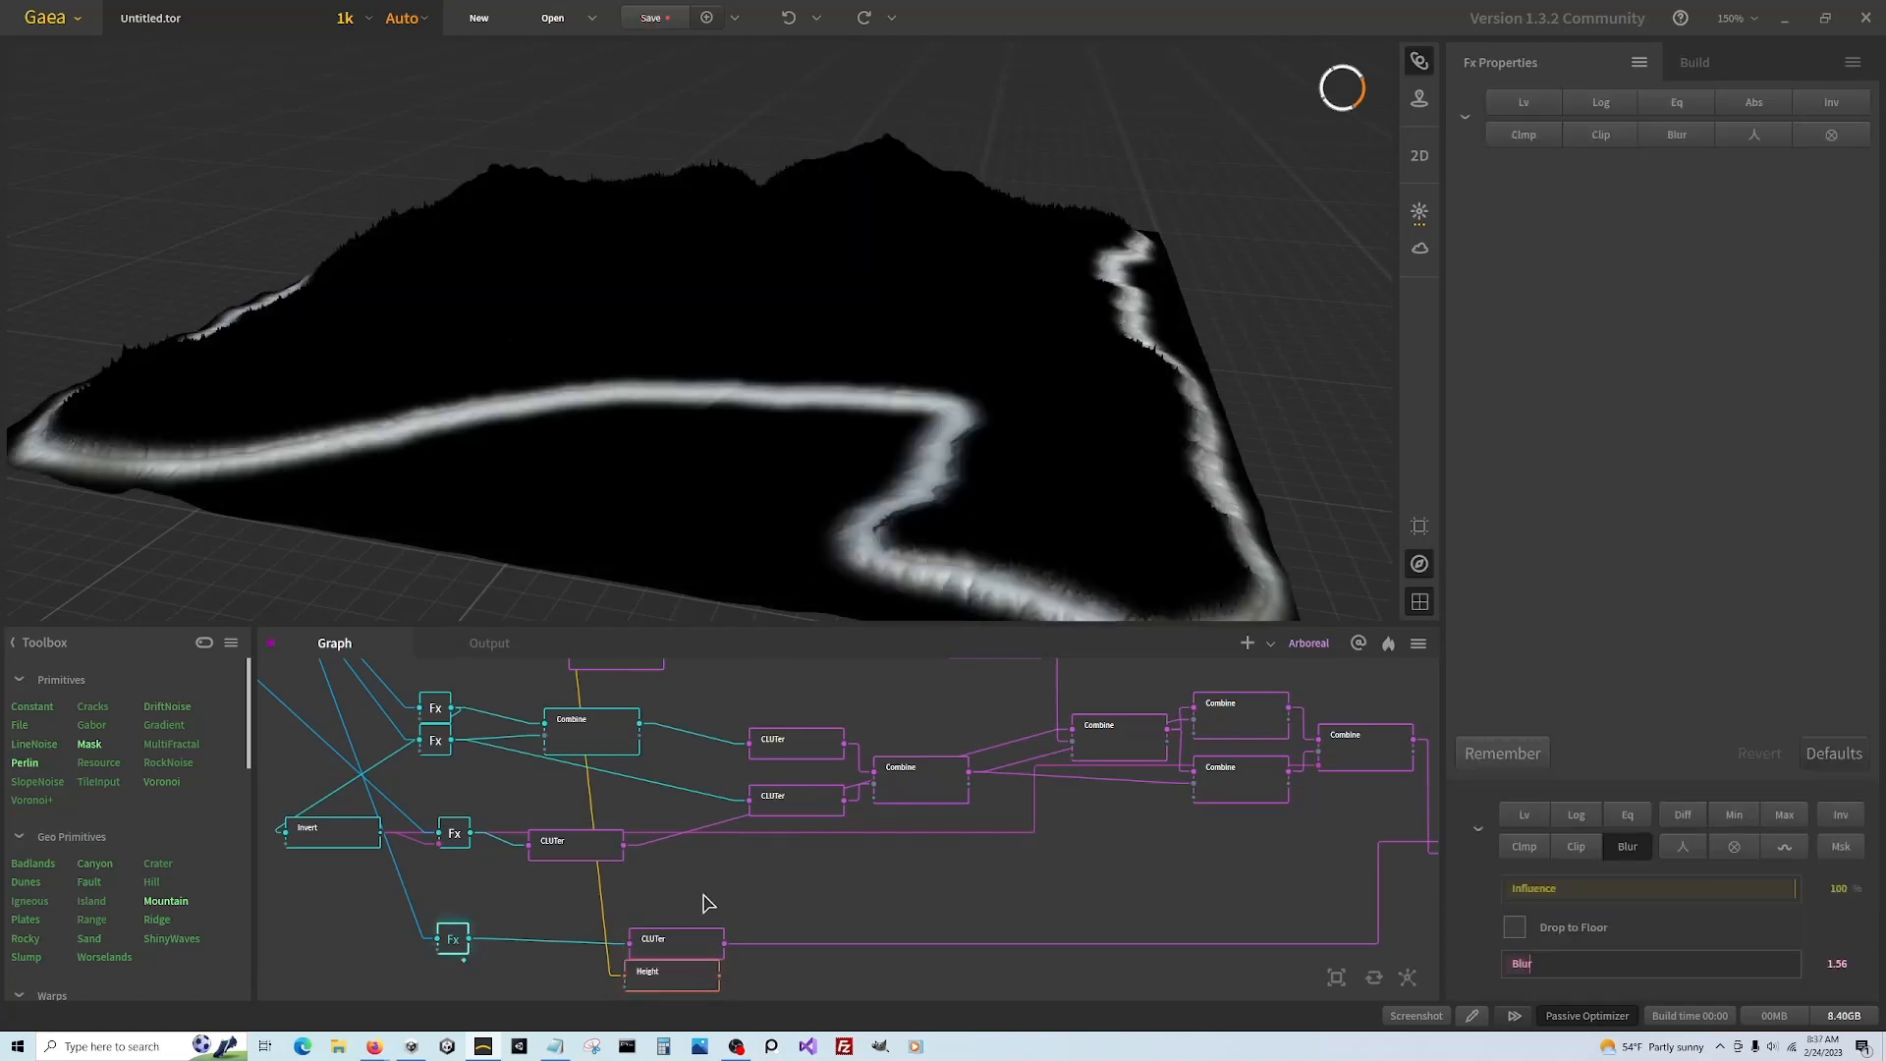
pyautogui.click(690, 980)
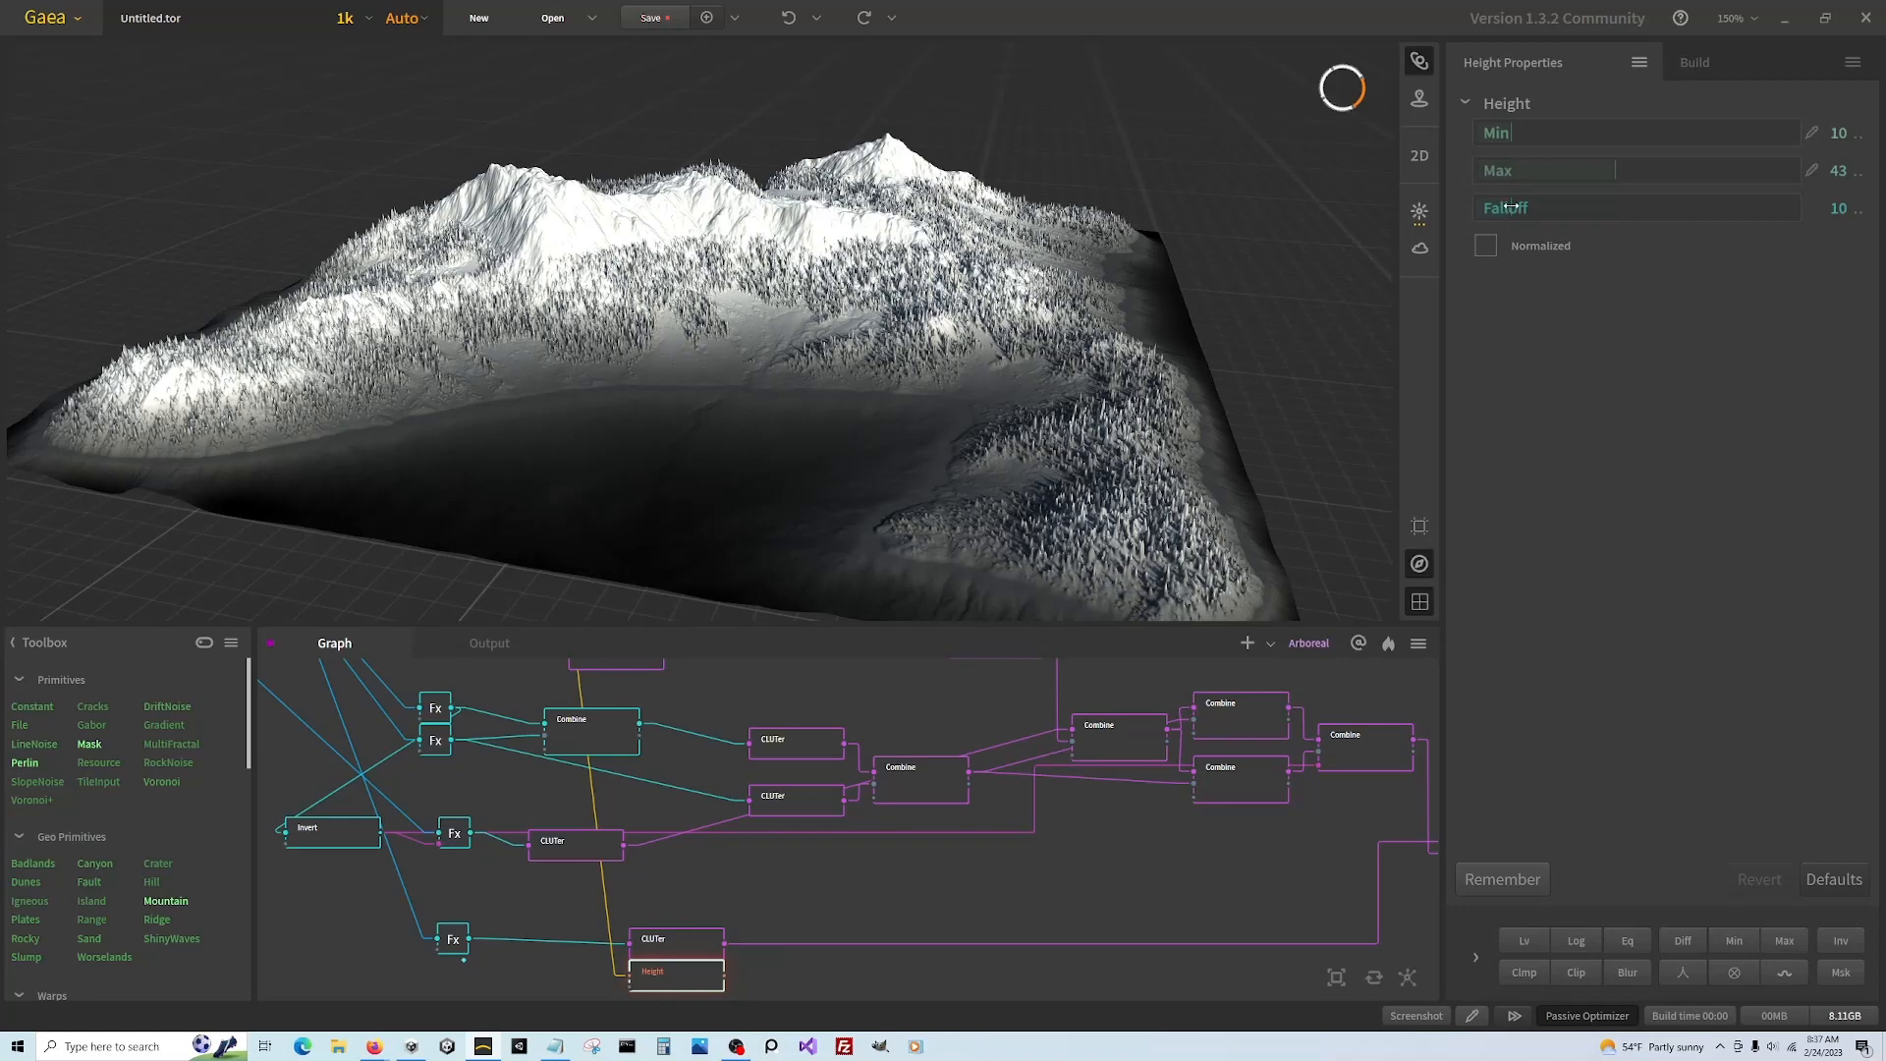
pyautogui.moveTo(1510, 208); pyautogui.dragTo(1319, 225)
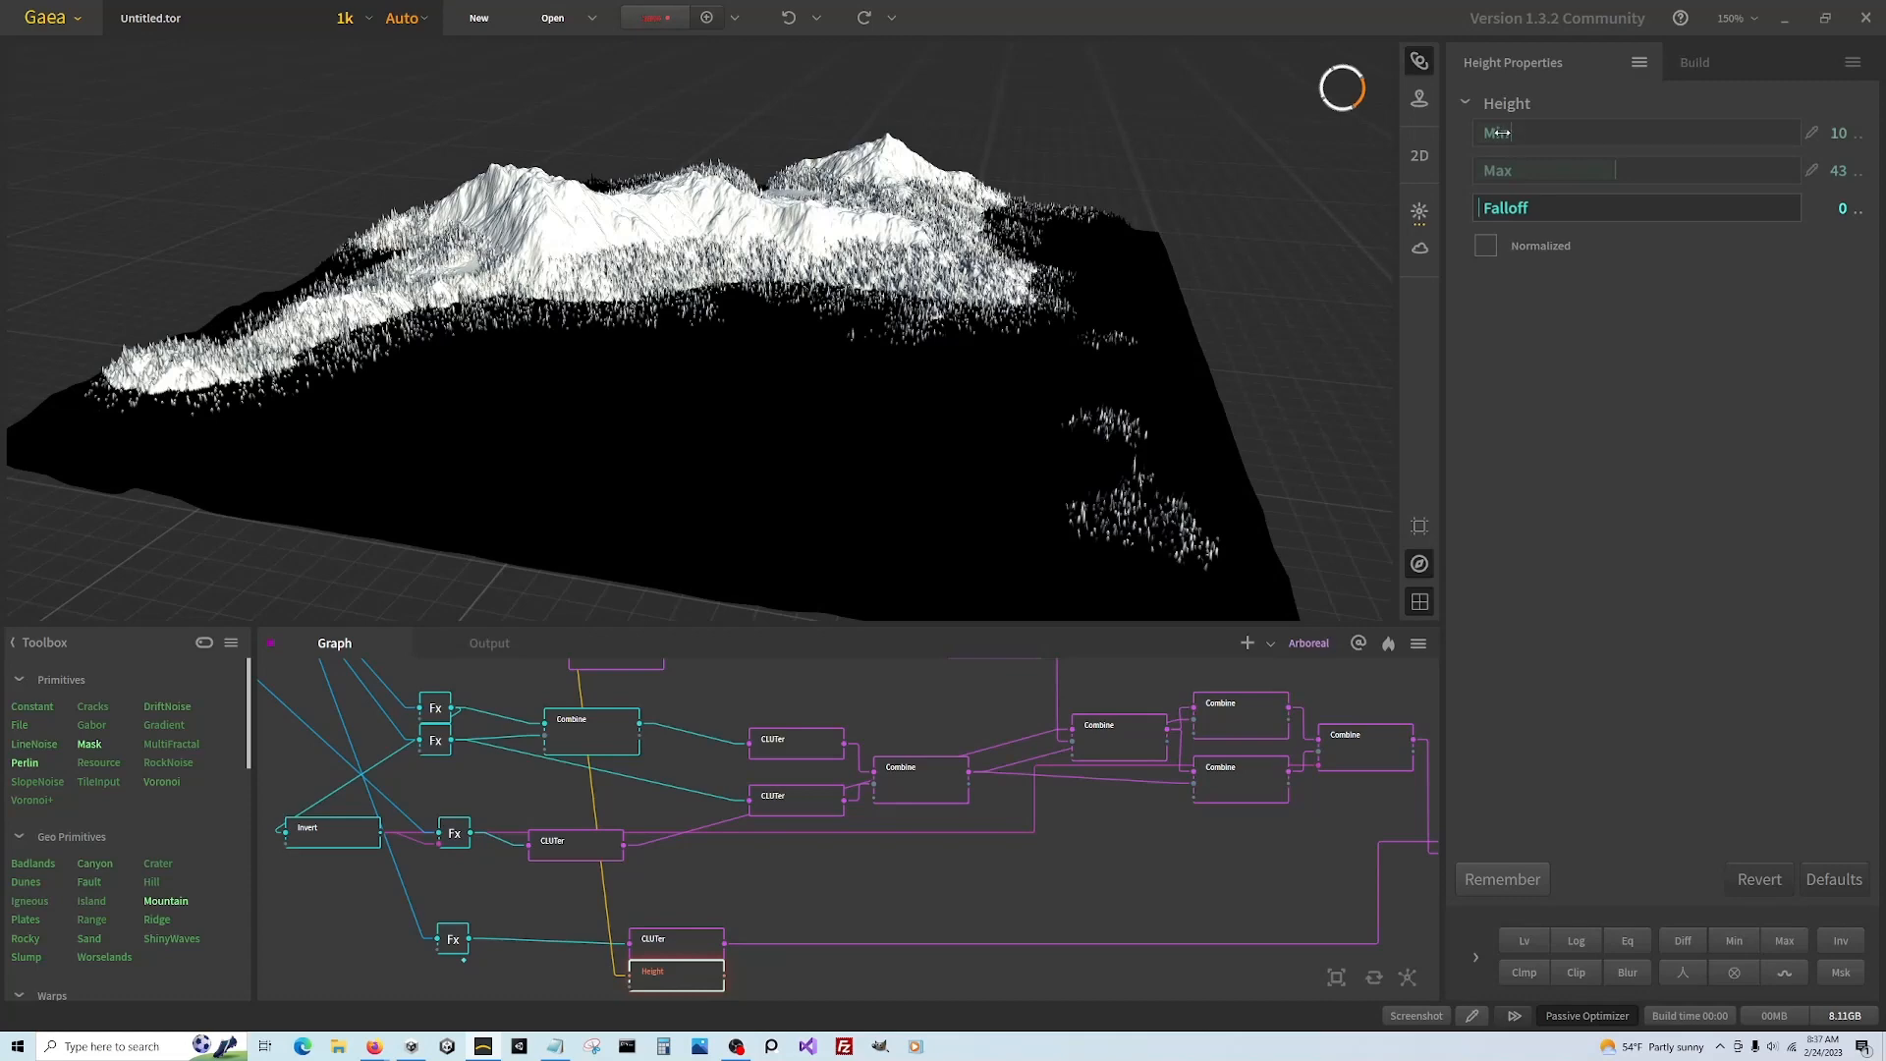
pyautogui.moveTo(1502, 133); pyautogui.dragTo(1402, 158)
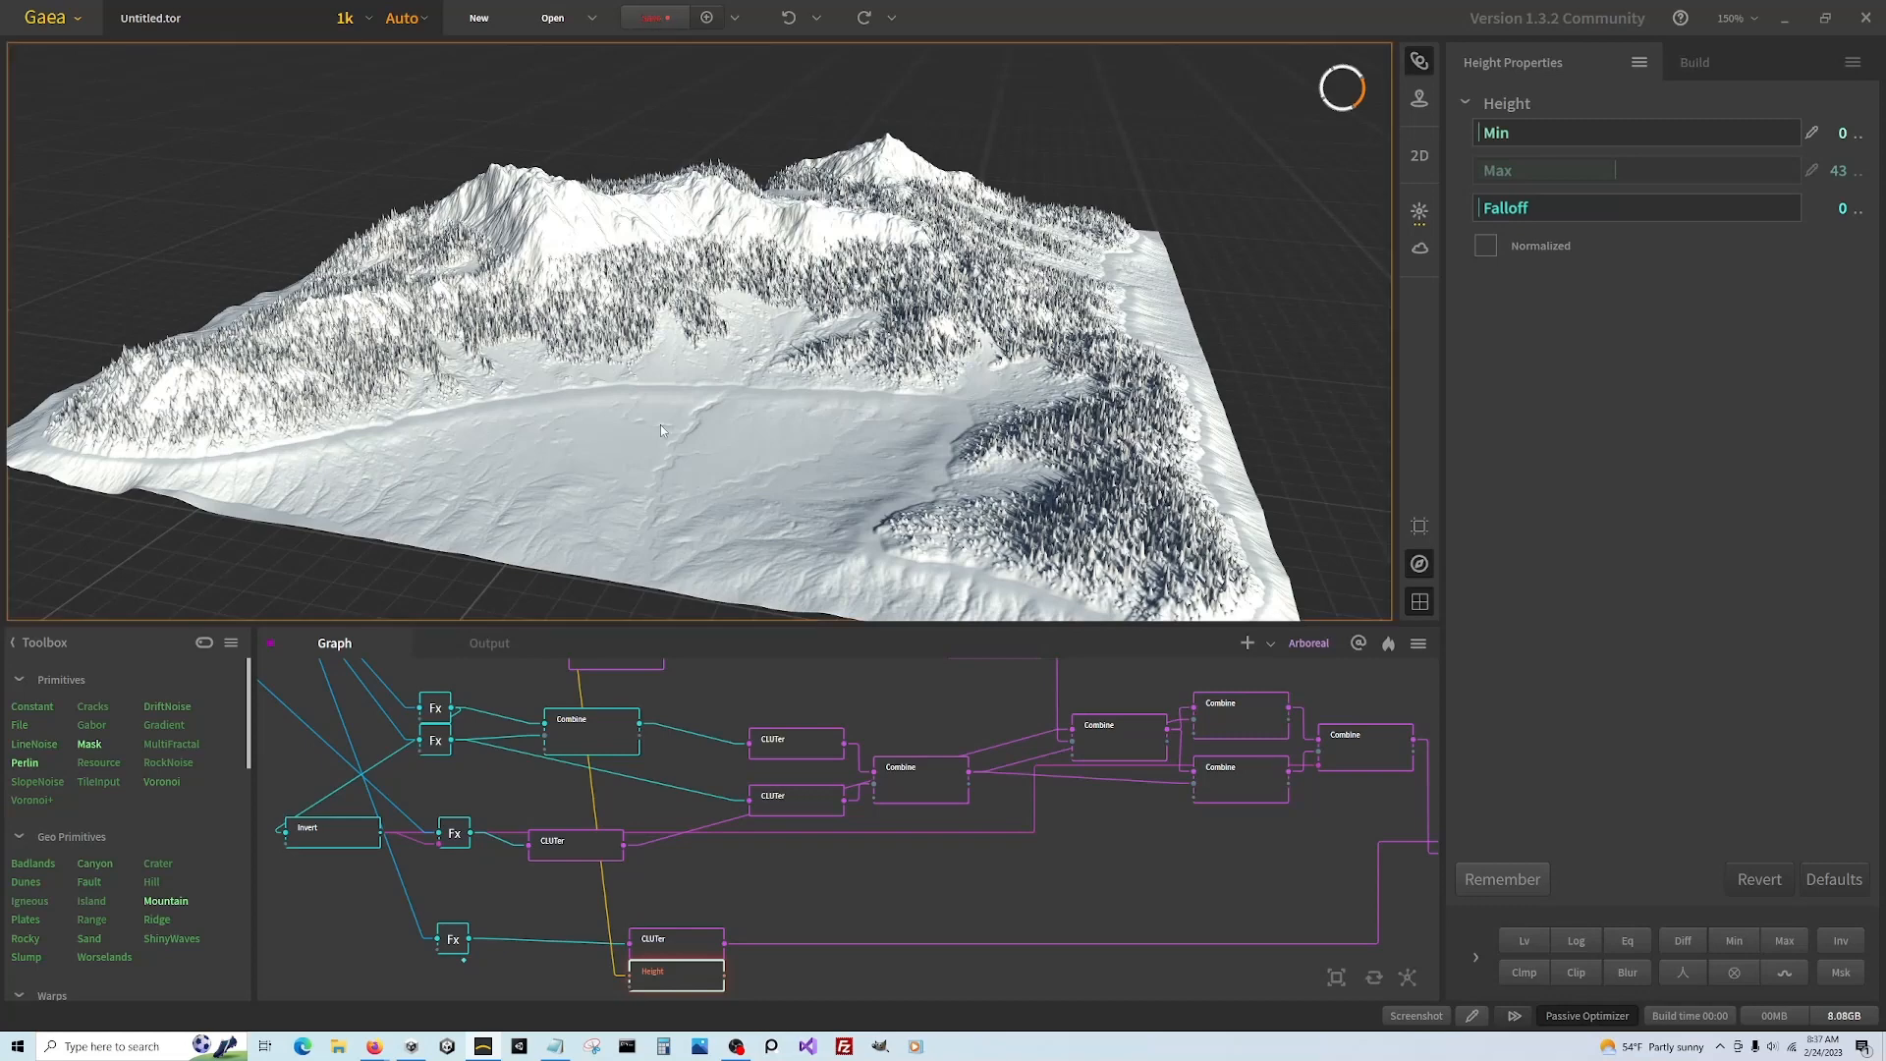
# Lower the Height node's Max to 3 so the mask ends at the shoreline
pyautogui.scroll(3, 839, 422)
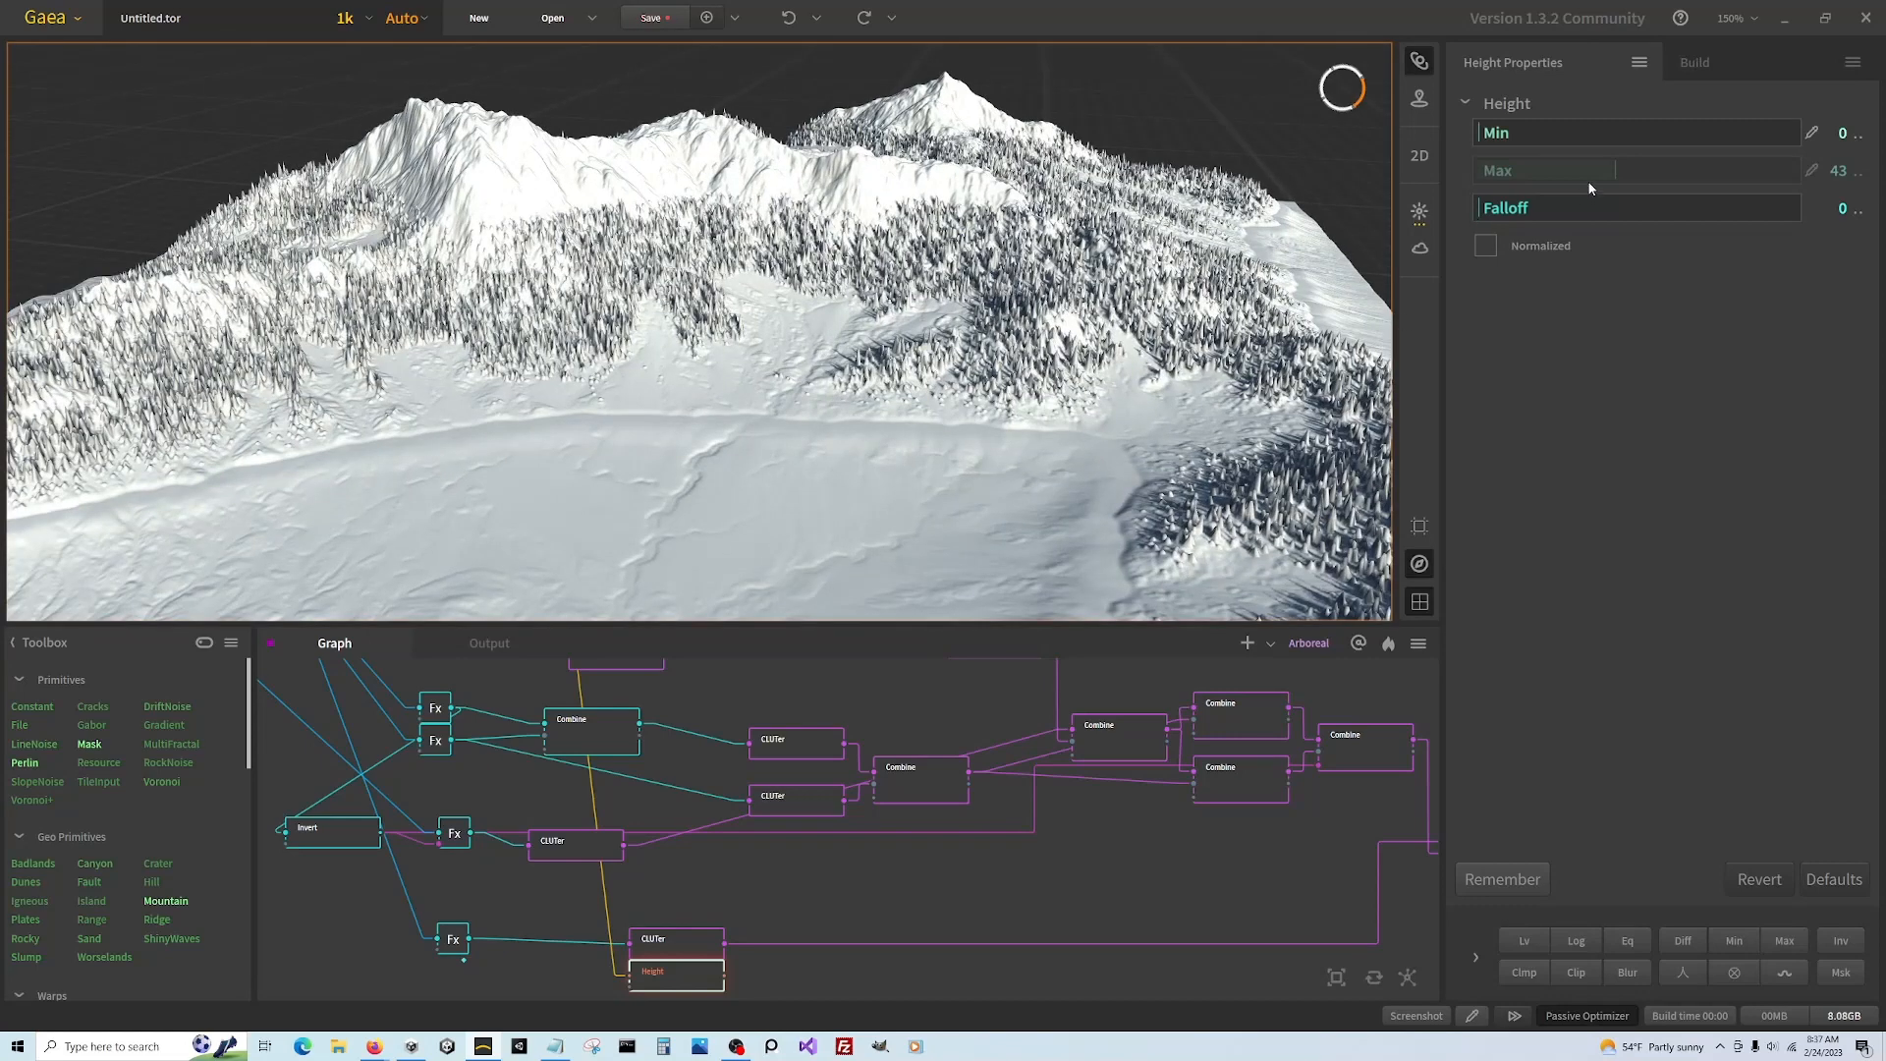
pyautogui.moveTo(1587, 171); pyautogui.dragTo(1530, 174)
pyautogui.moveTo(1530, 175); pyautogui.dragTo(1498, 170)
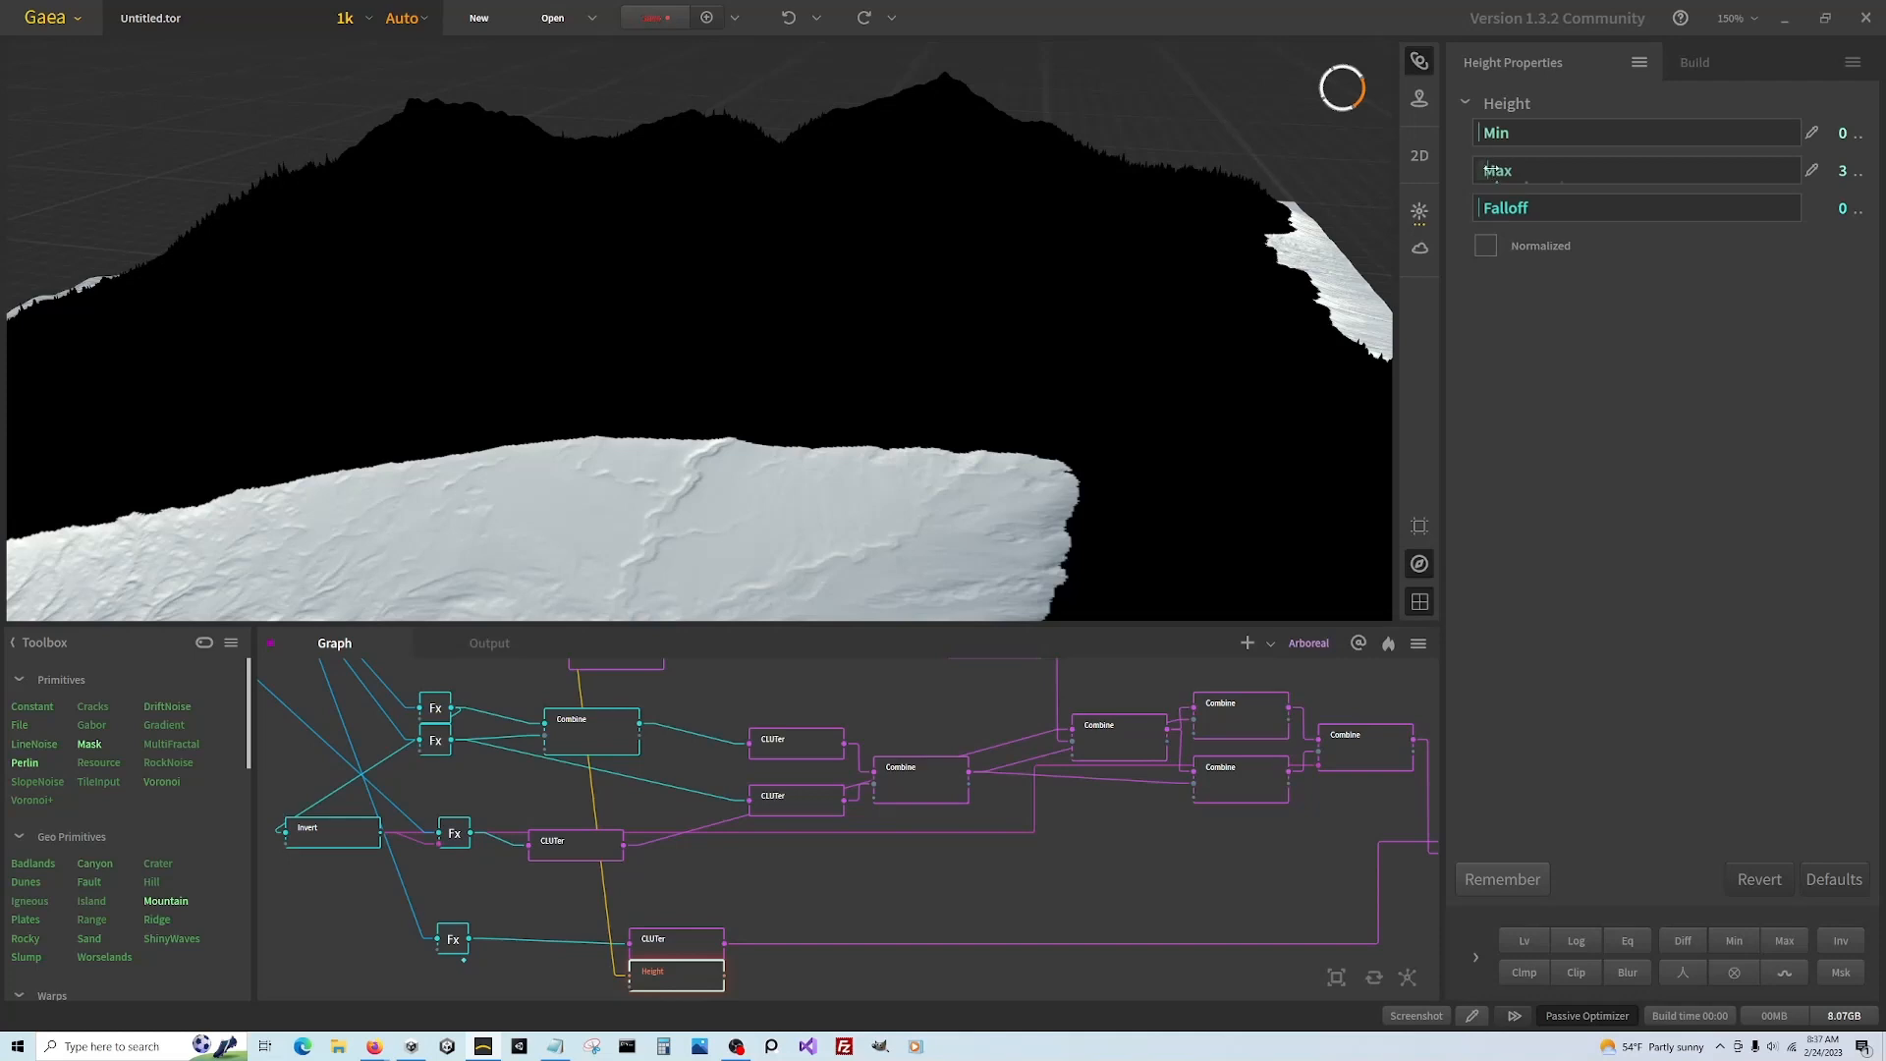
pyautogui.moveTo(1486, 169); pyautogui.dragTo(1764, 204)
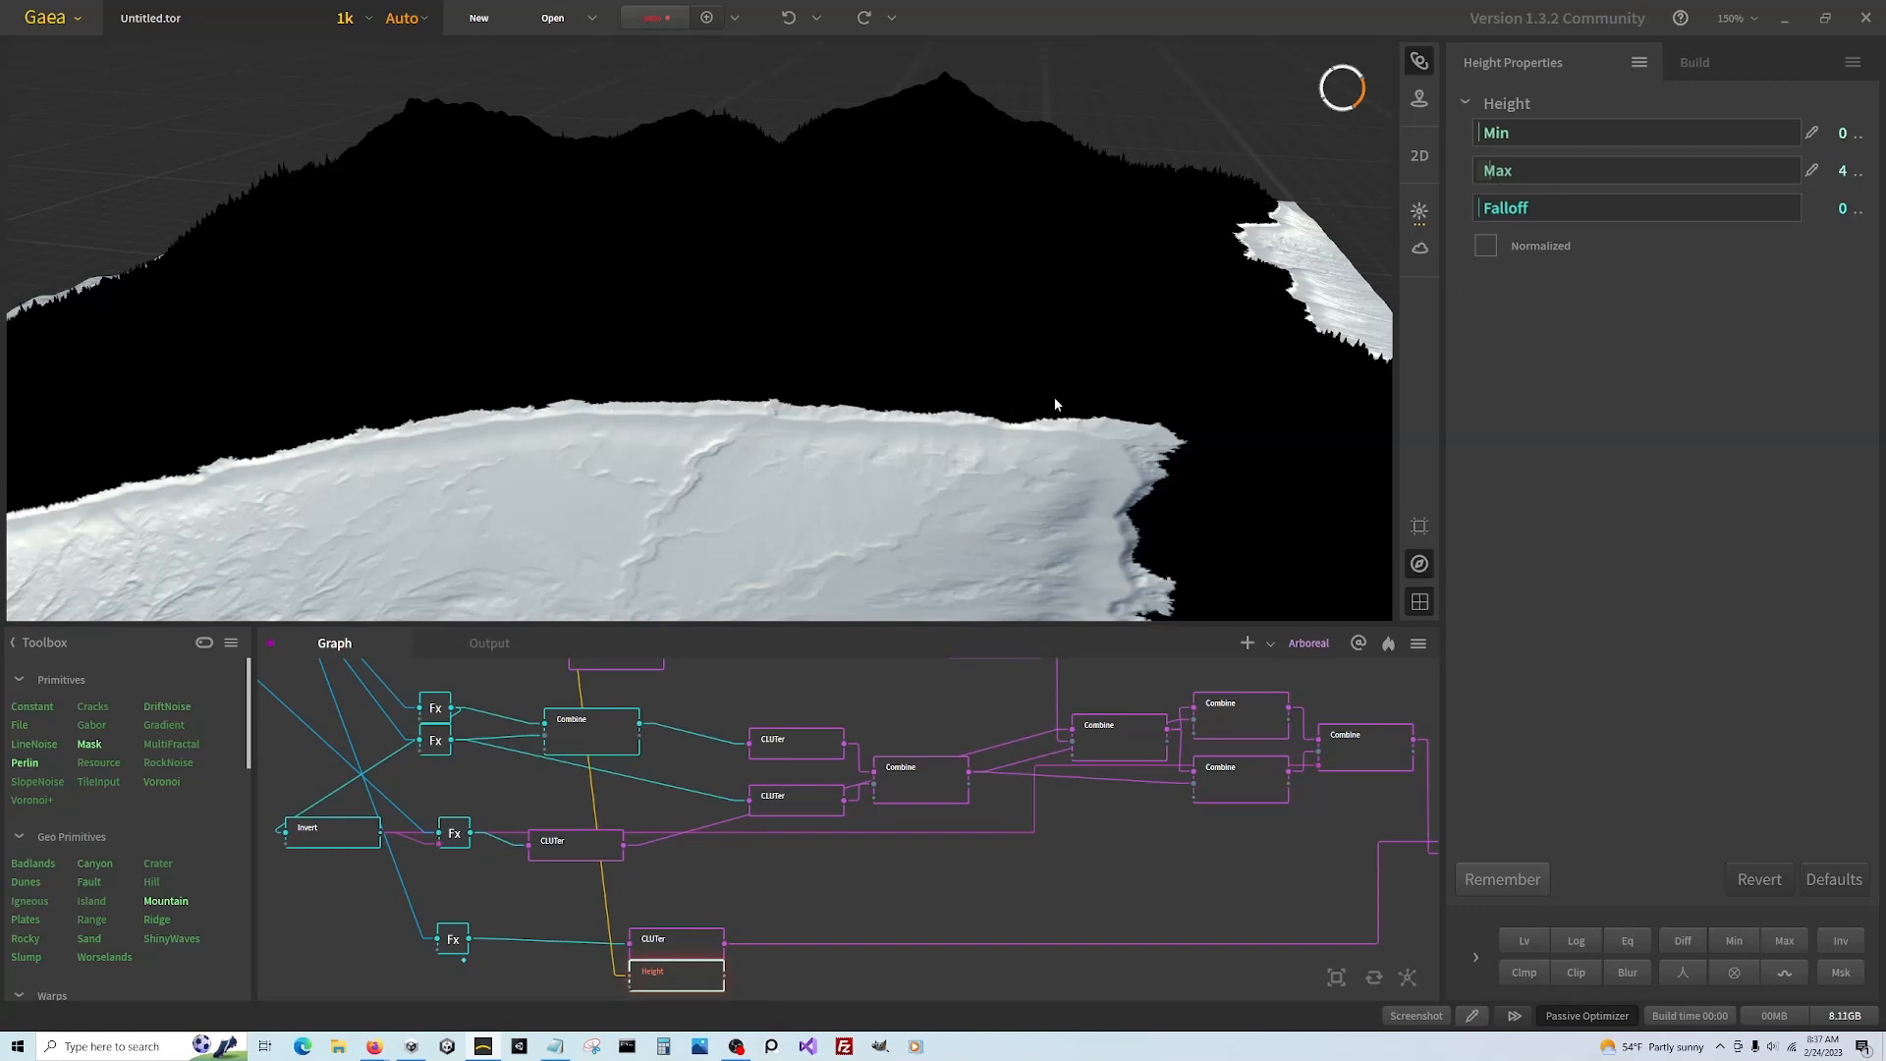
pyautogui.click(1842, 172)
pyautogui.press('BackSpace')
pyautogui.write('3')
pyautogui.press('Return')
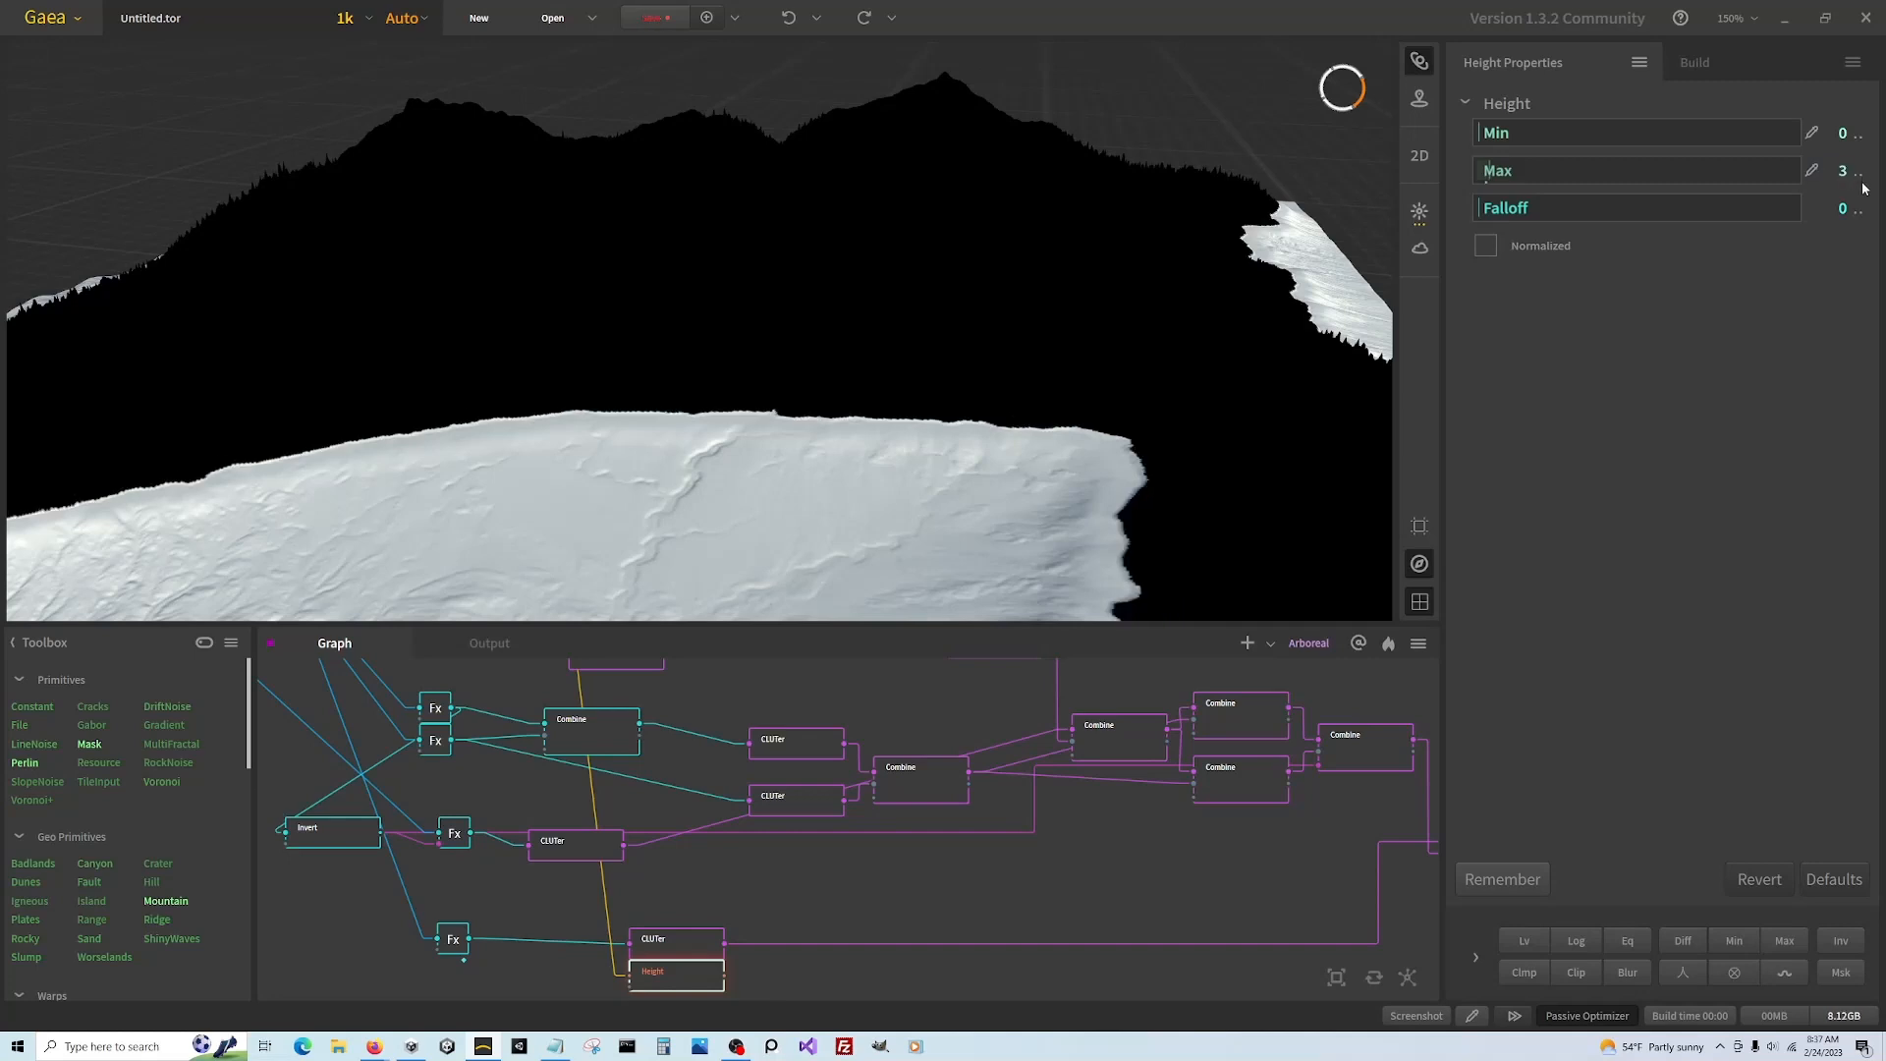
pyautogui.click(1840, 172)
pyautogui.write('3.')
pyautogui.press('Return')
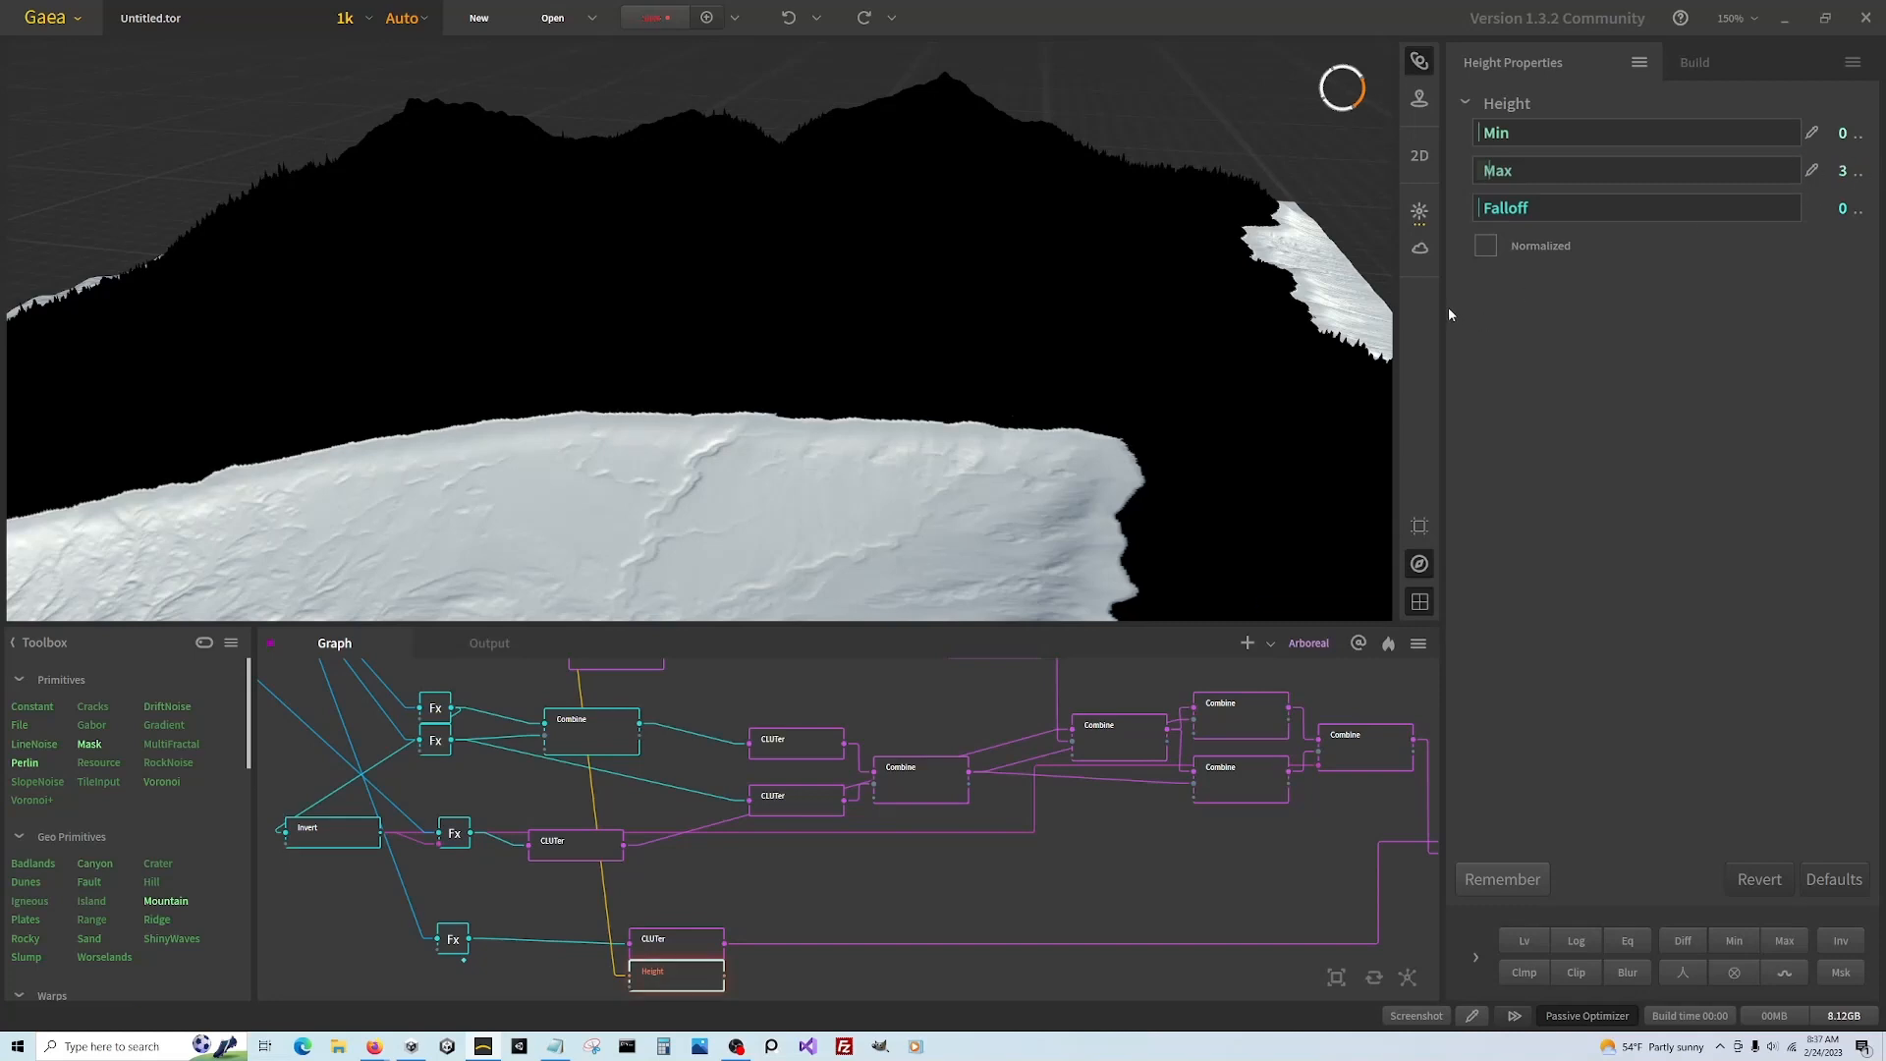
# Raise the Height node's Min to about 3 to narrow the mask to a thin shoreline strip
pyautogui.moveTo(1283, 323); pyautogui.dragTo(1491, 315)
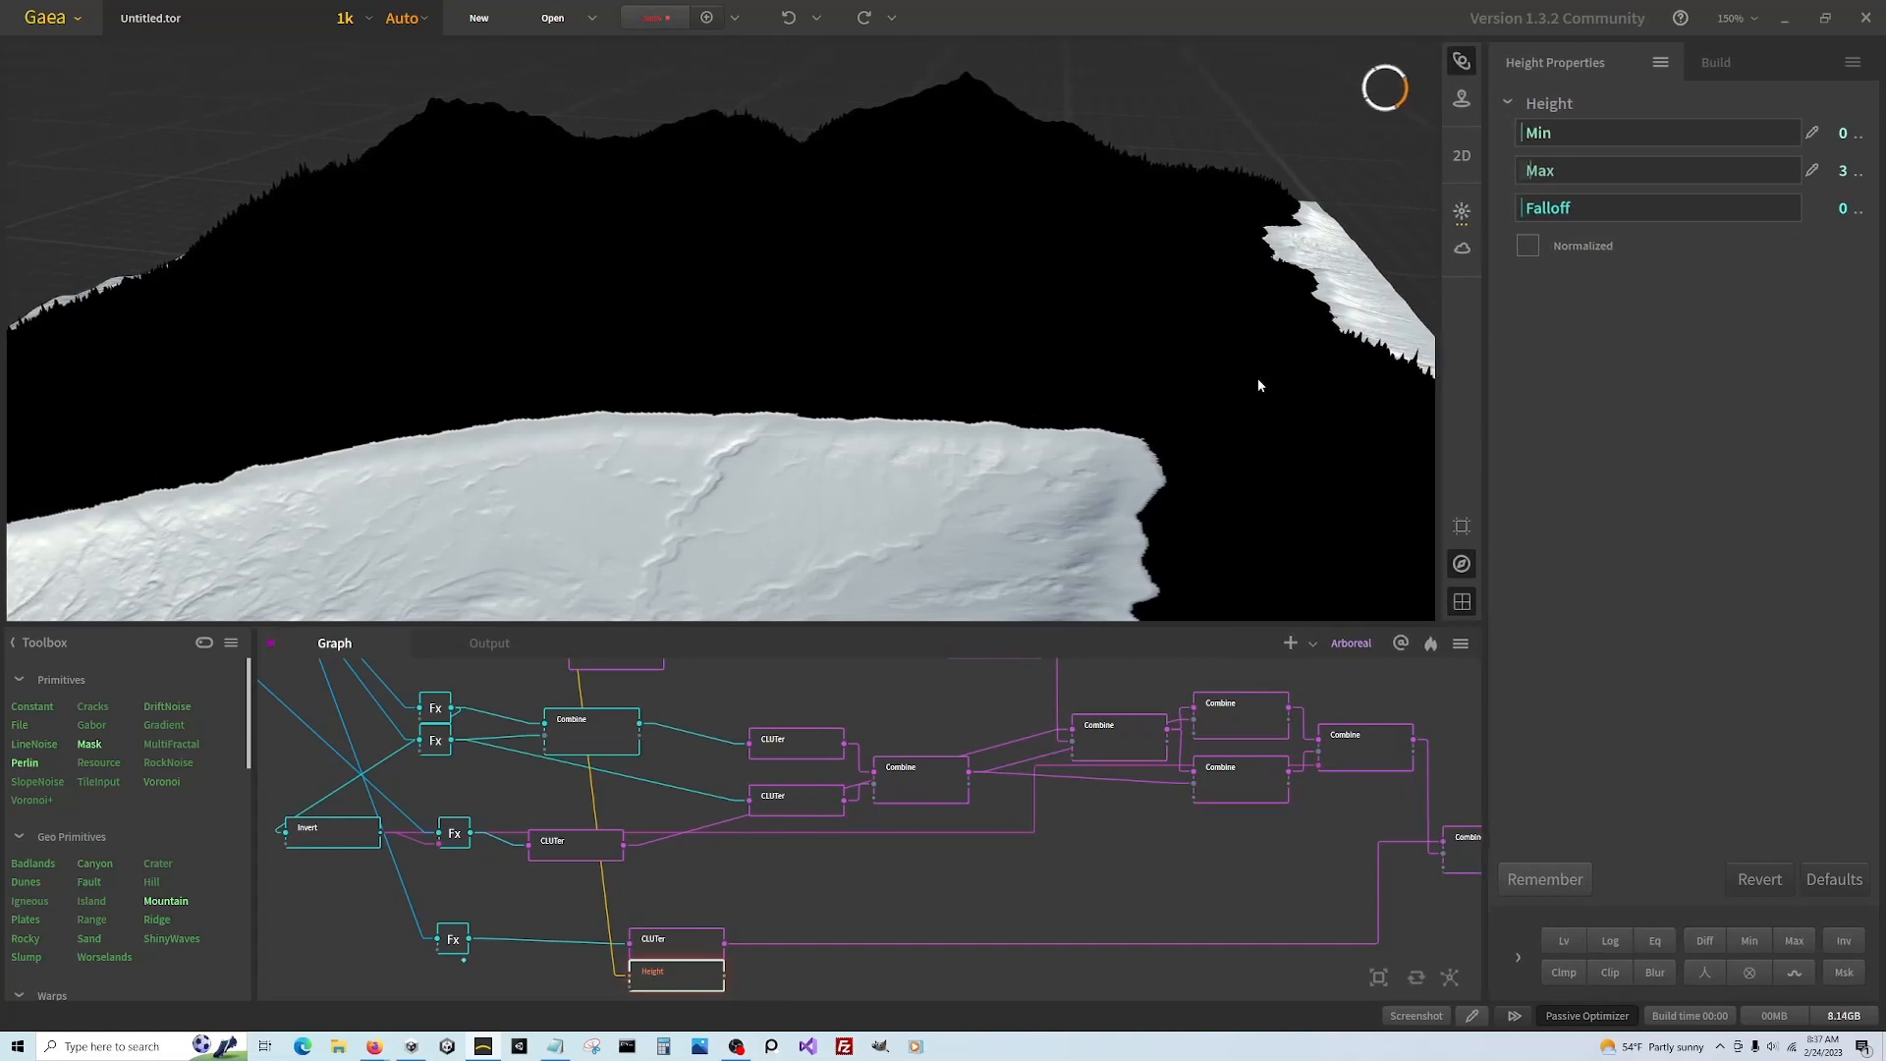
pyautogui.doubleClick(1846, 135)
pyautogui.write('2')
pyautogui.press('BackSpace')
pyautogui.write('3')
pyautogui.press('Return')
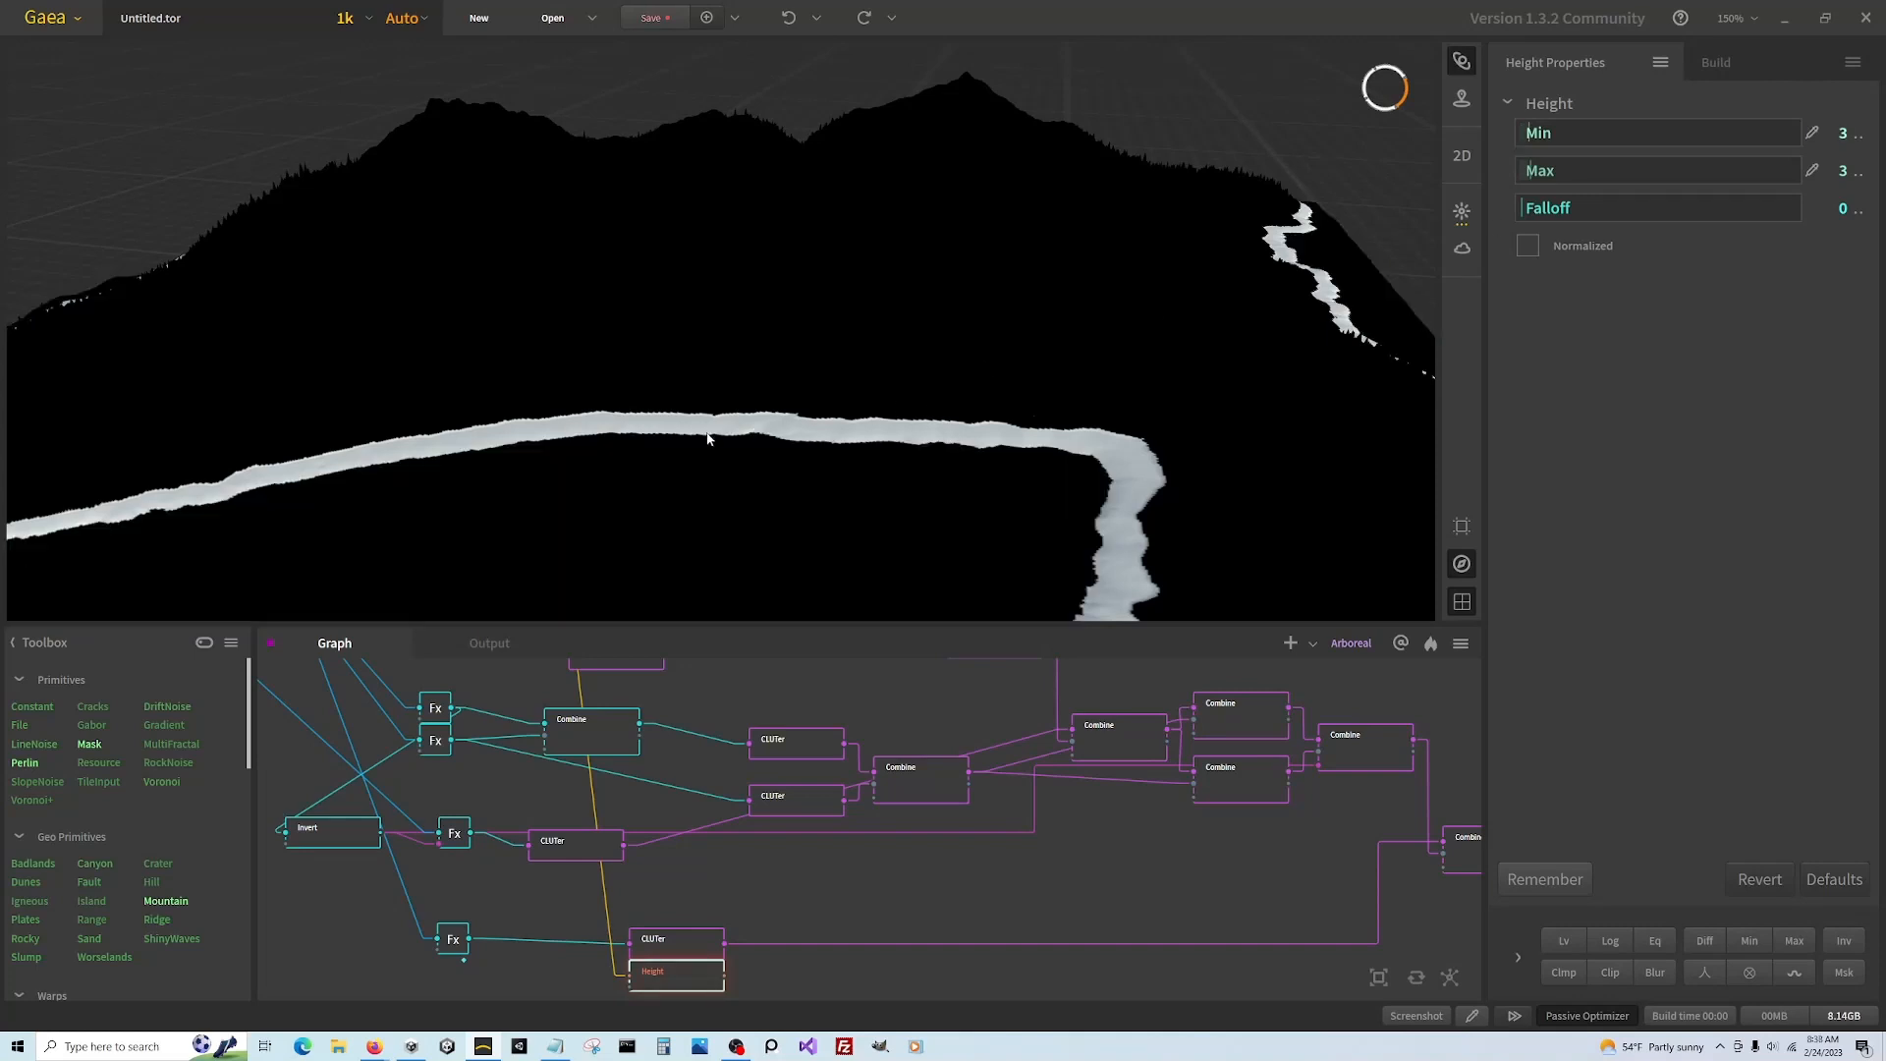
pyautogui.click(1842, 135)
pyautogui.write('2.5')
pyautogui.press('Return')
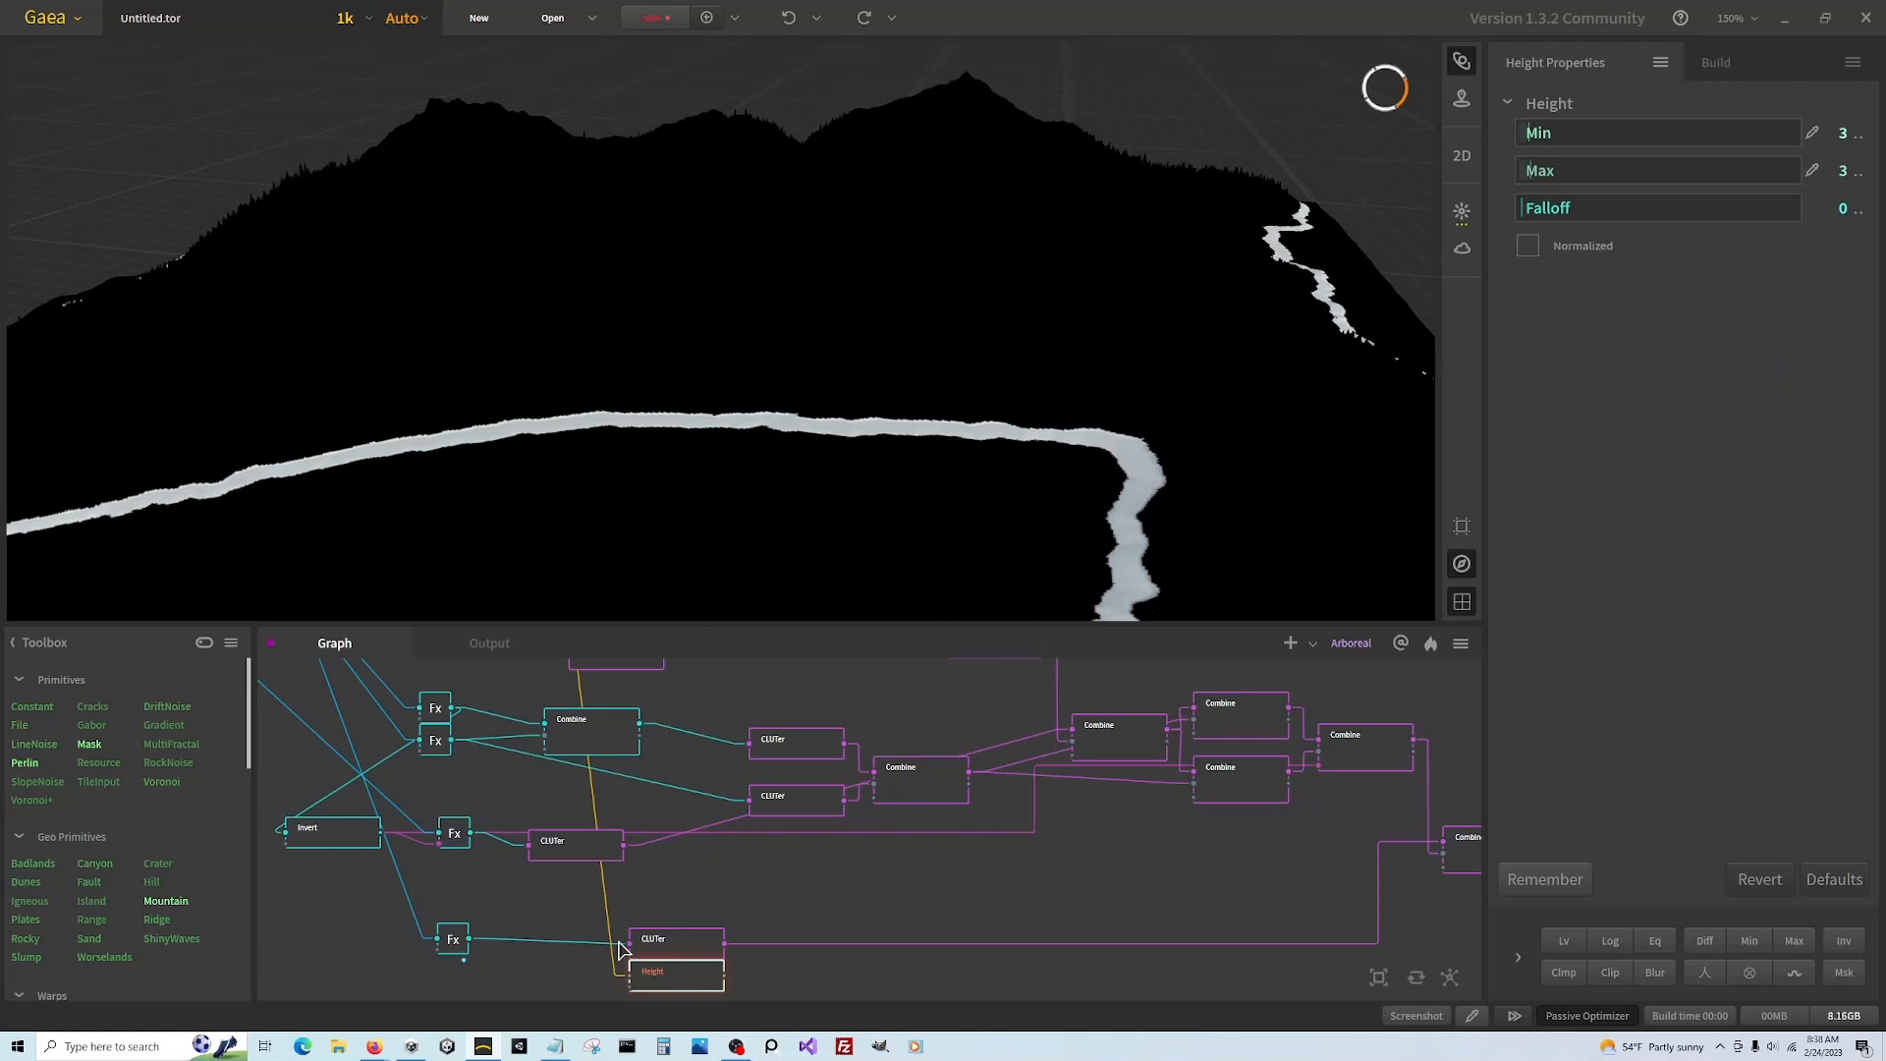
# Compare the Height strip with the beach Fx mask and apply a Blur to the Height node
pyautogui.click(453, 940)
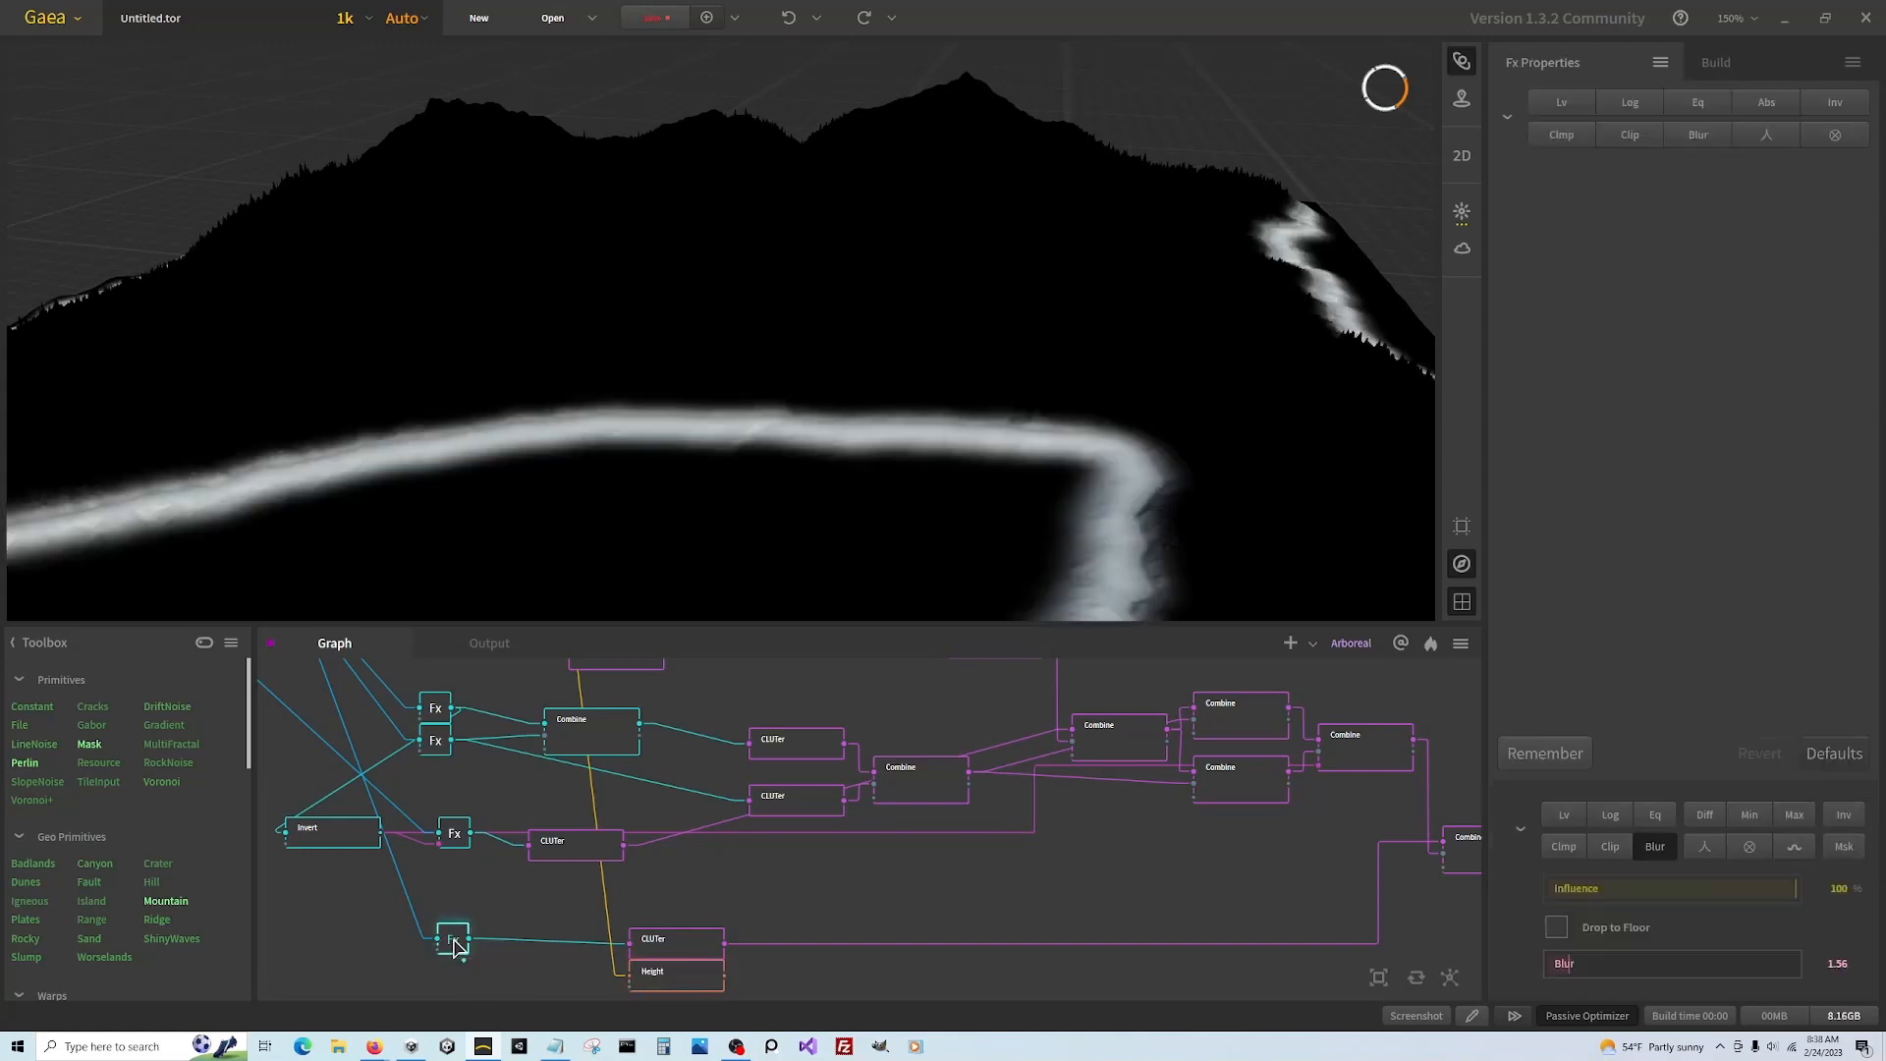
pyautogui.click(690, 978)
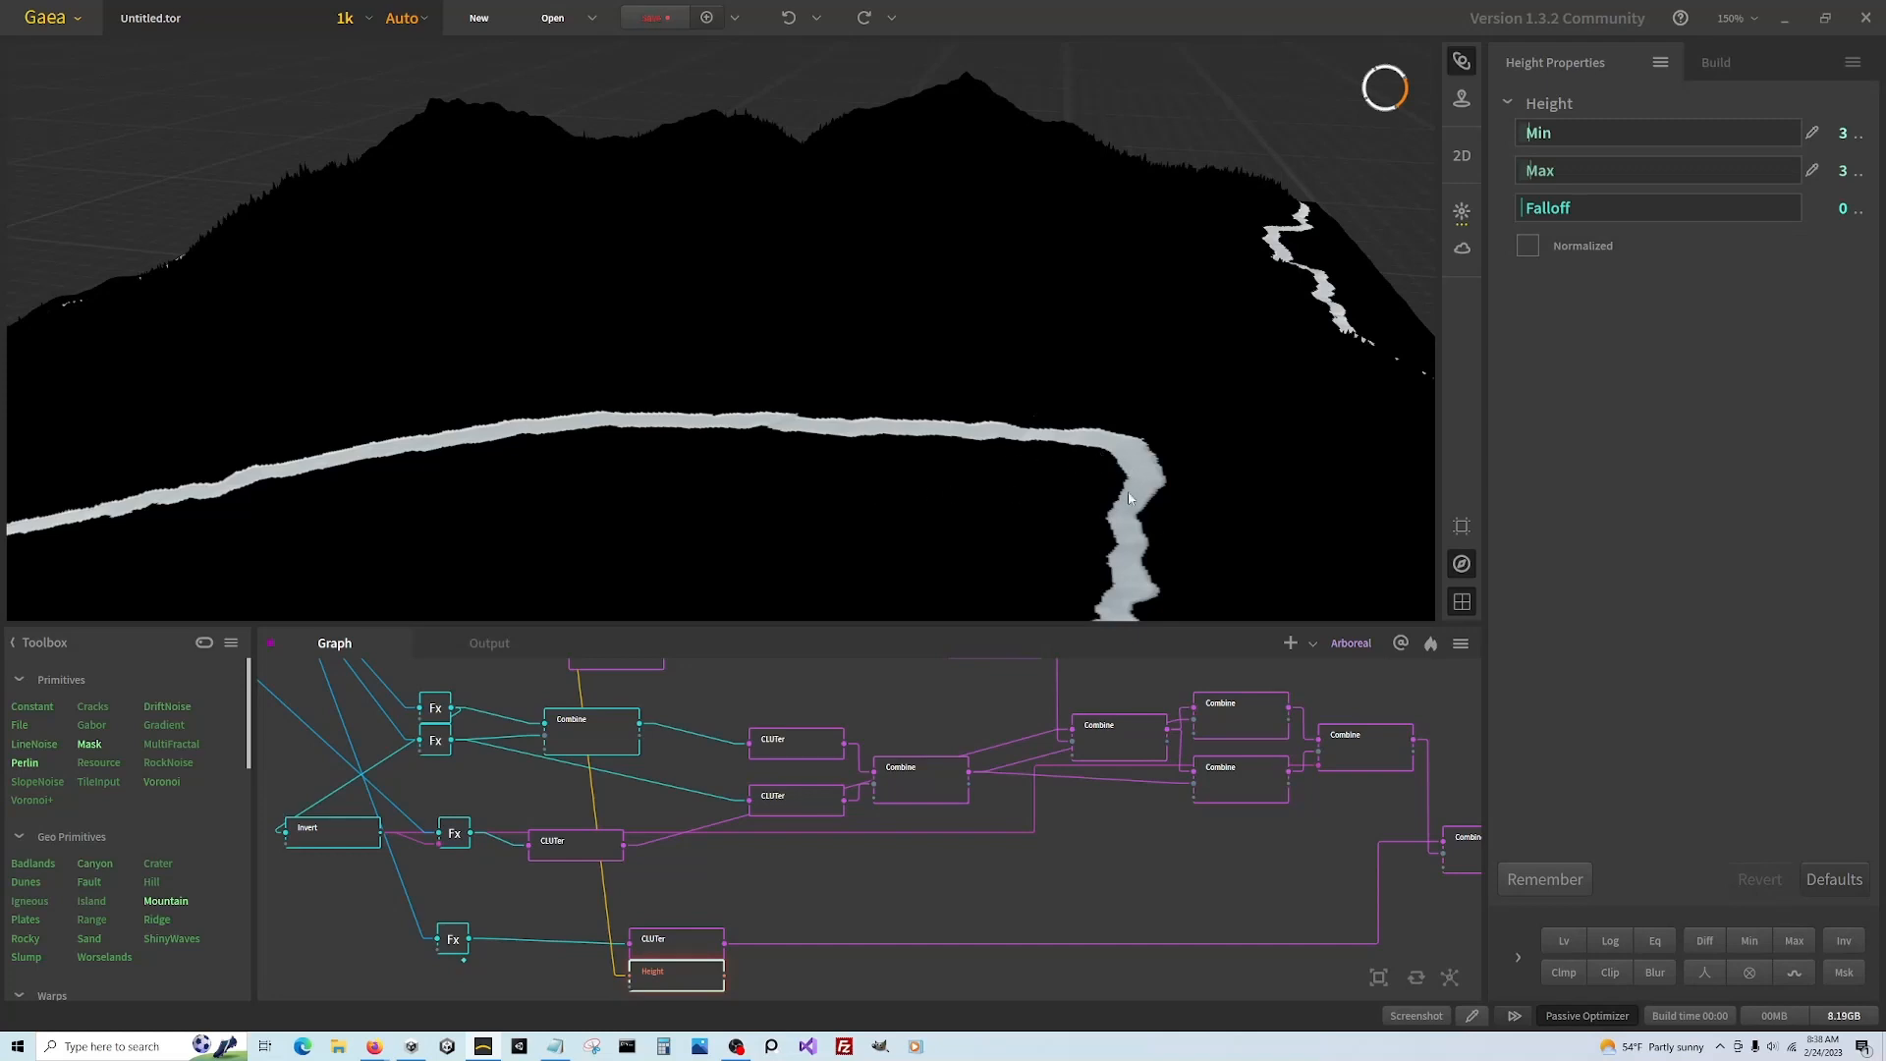
pyautogui.click(1664, 973)
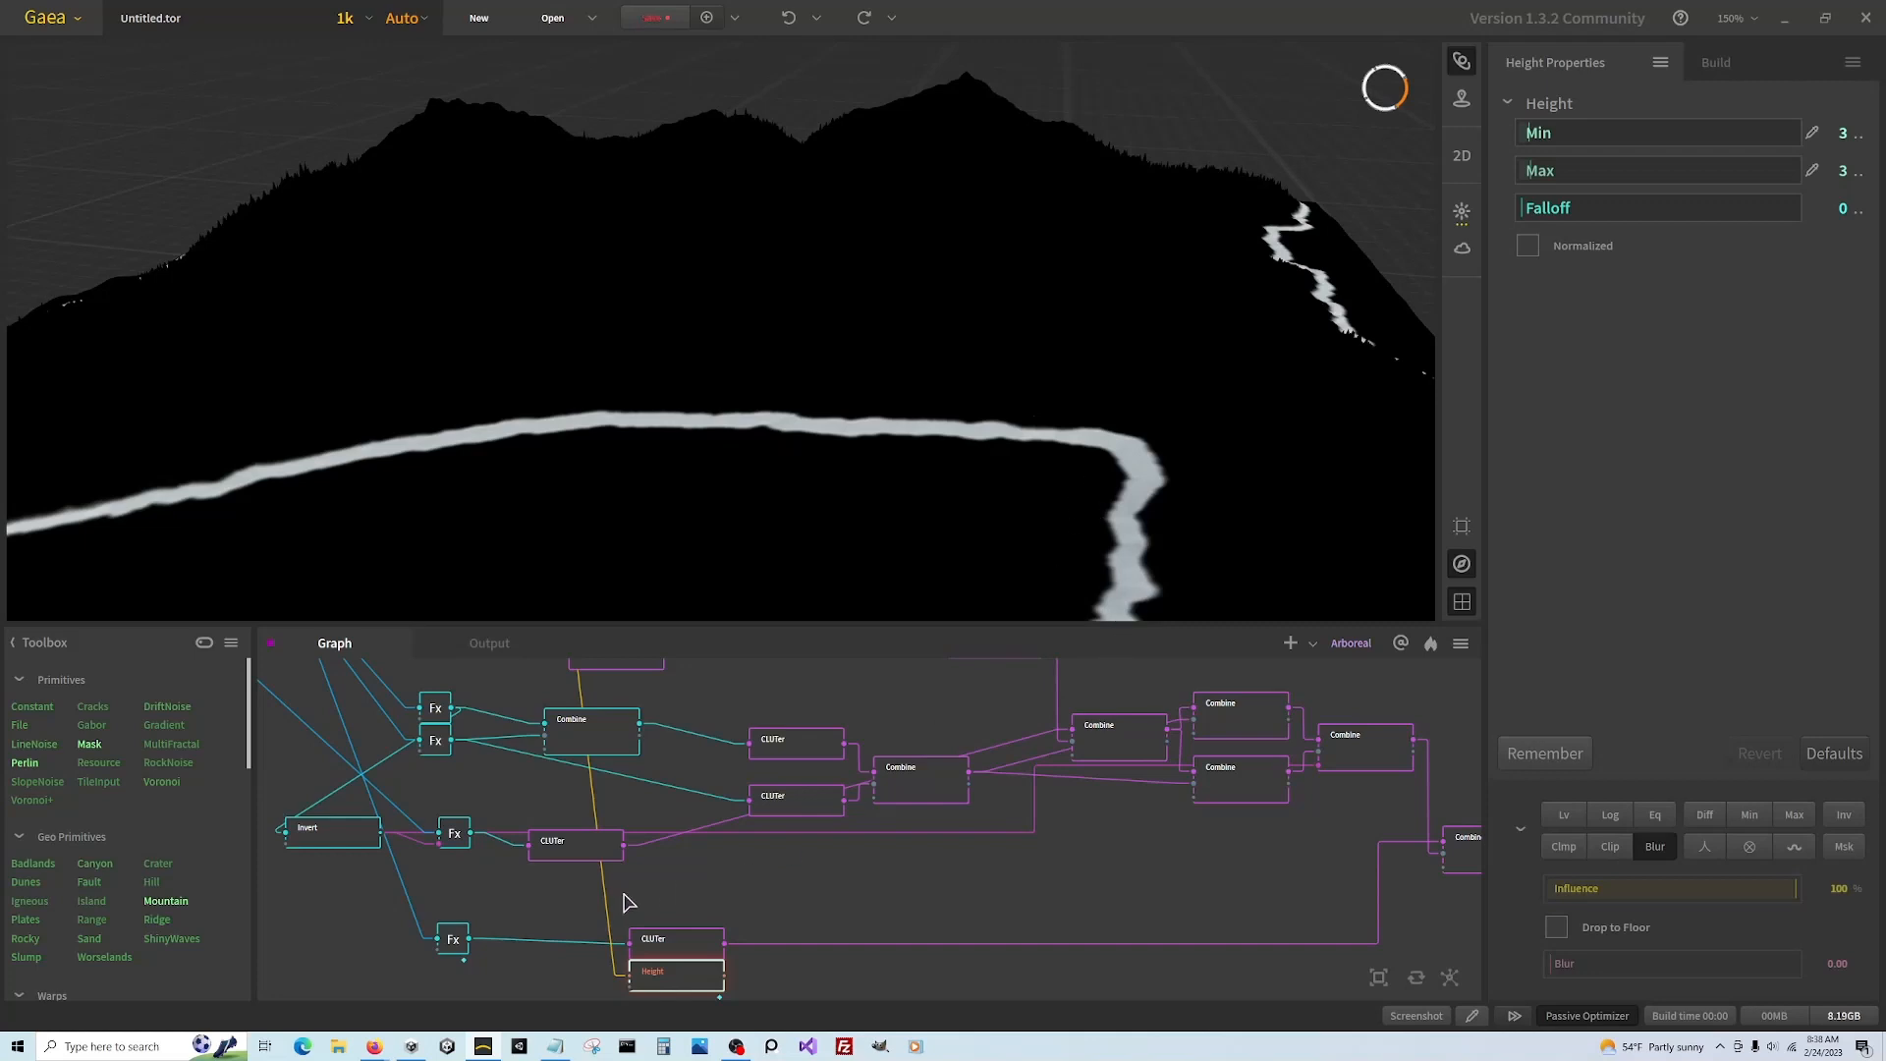
# Move the beach CLUTer node closer to the final Combine to free space beside the Height node
pyautogui.scroll(-2, 520, 880)
pyautogui.moveTo(634, 945); pyautogui.dragTo(780, 925)
pyautogui.click(625, 931)
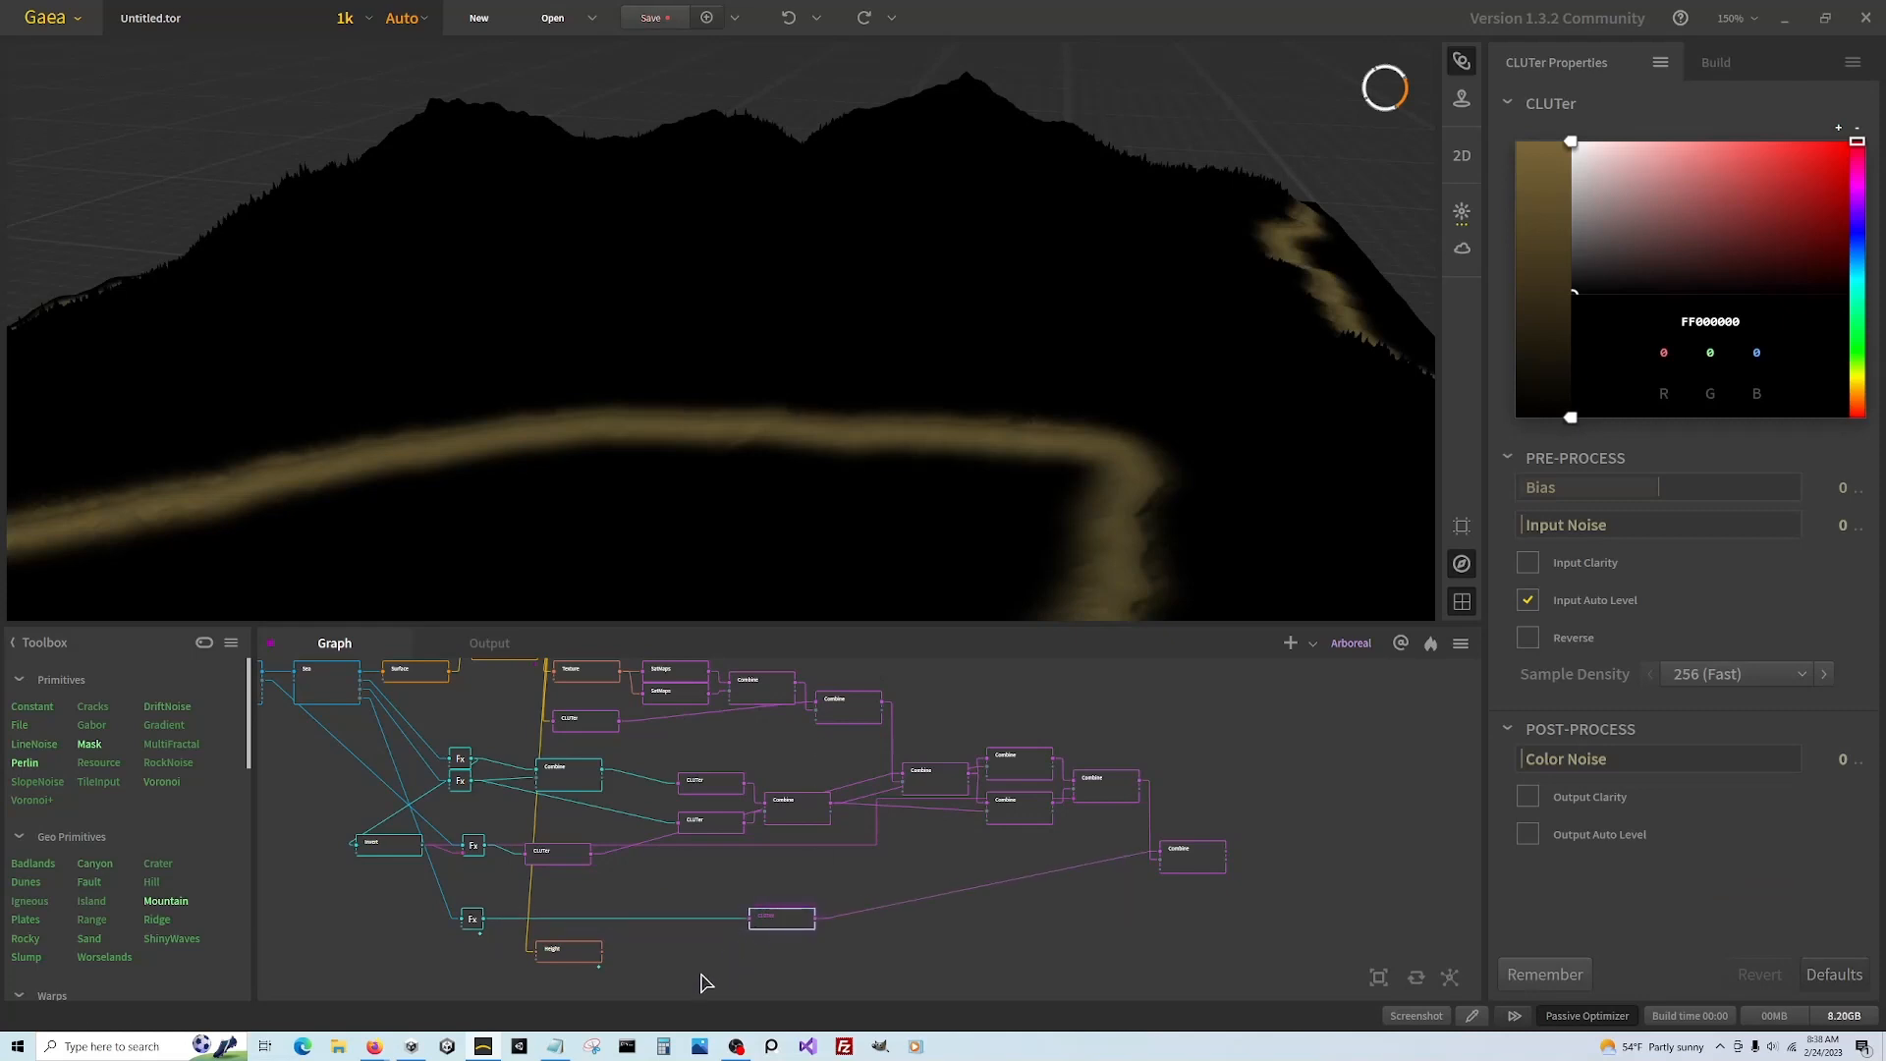
pyautogui.scroll(-1, 712, 982)
pyautogui.scroll(1, 605, 830)
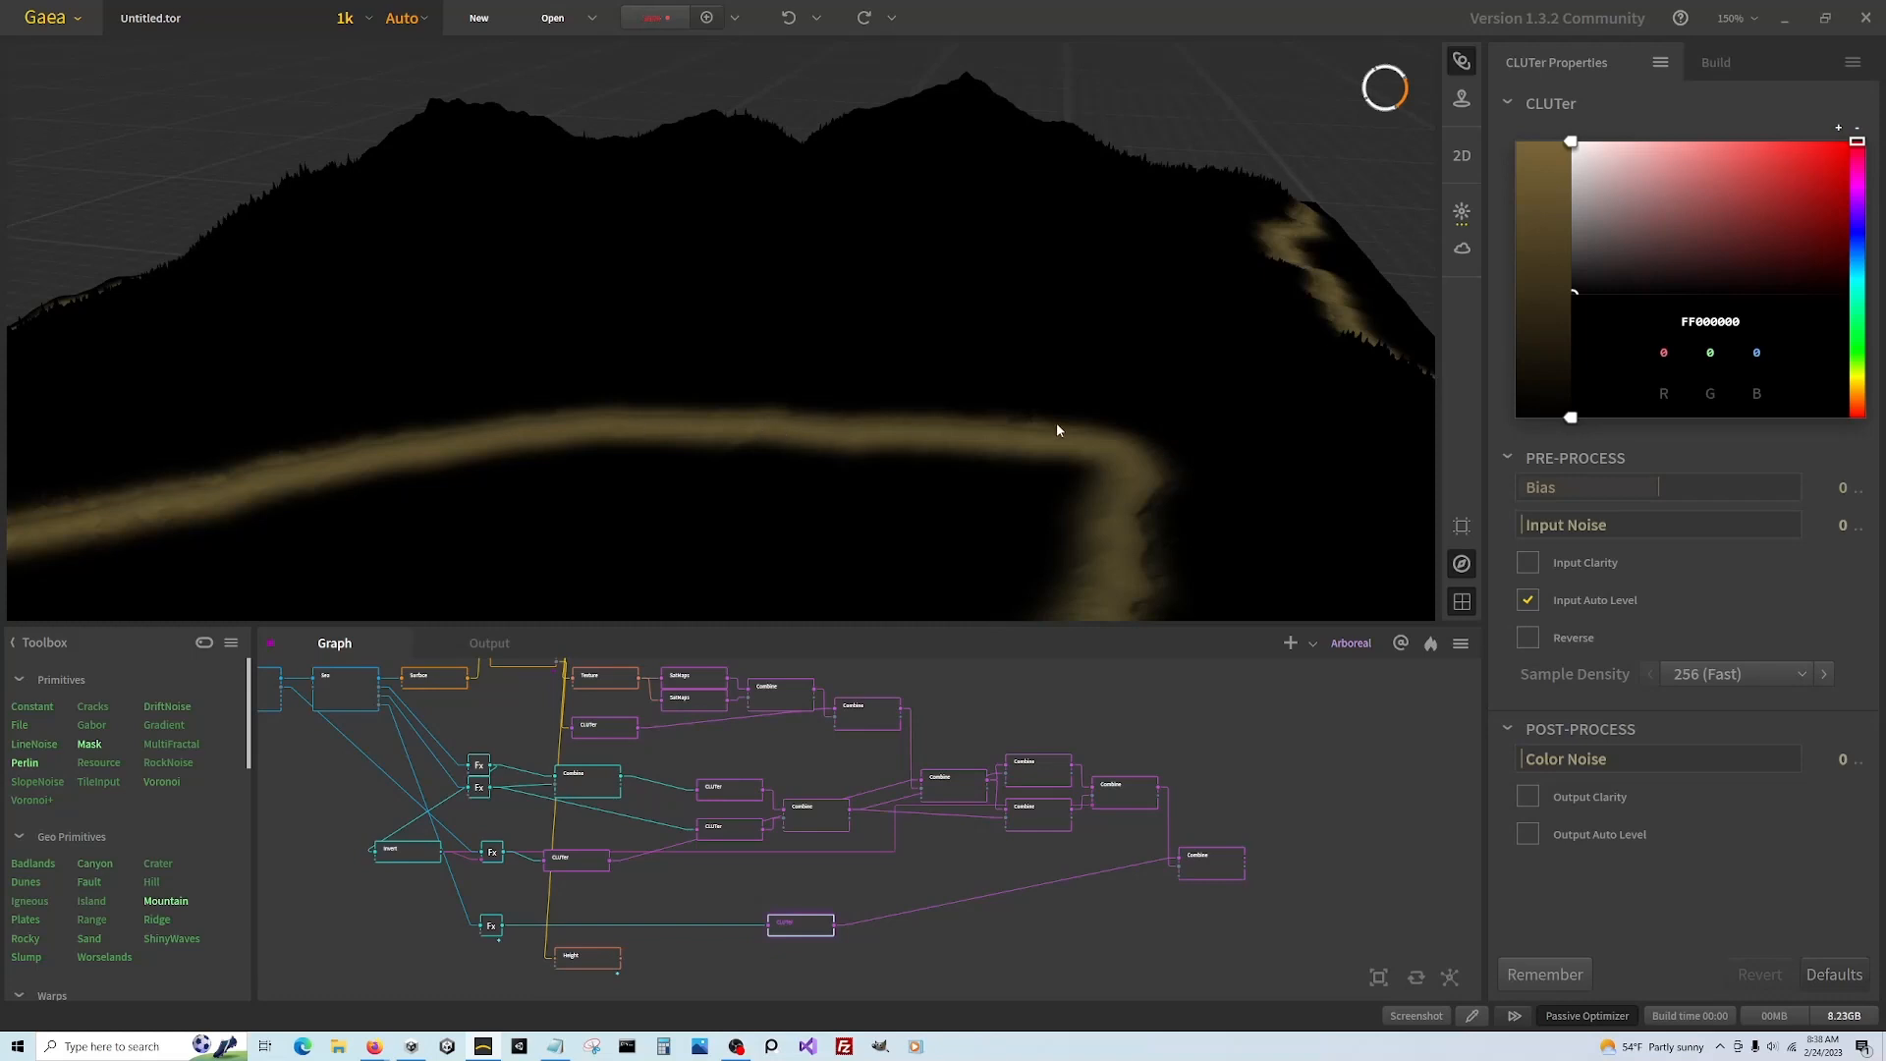
# Add a Texture node fed by the Arboreal output and place it beside the Height node
pyautogui.scroll(-2, 678, 845)
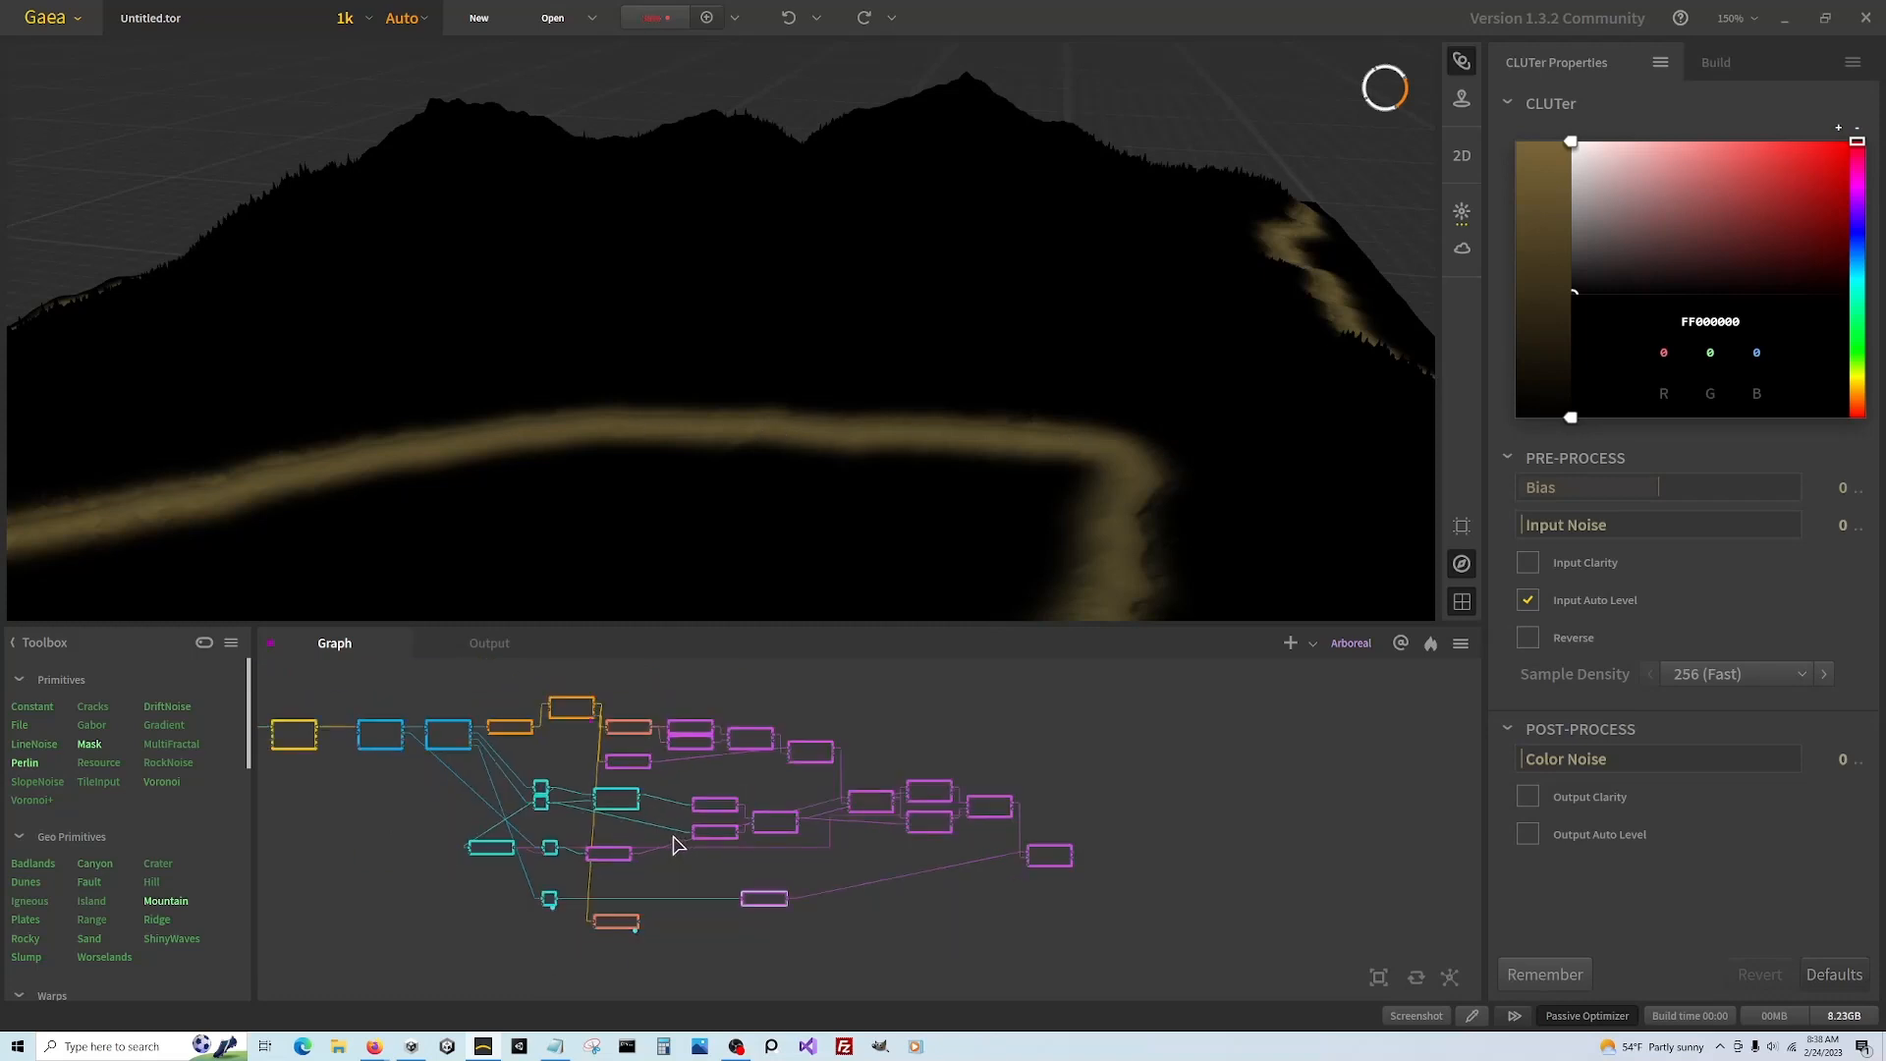
pyautogui.scroll(2, 638, 928)
pyautogui.scroll(-2, 638, 950)
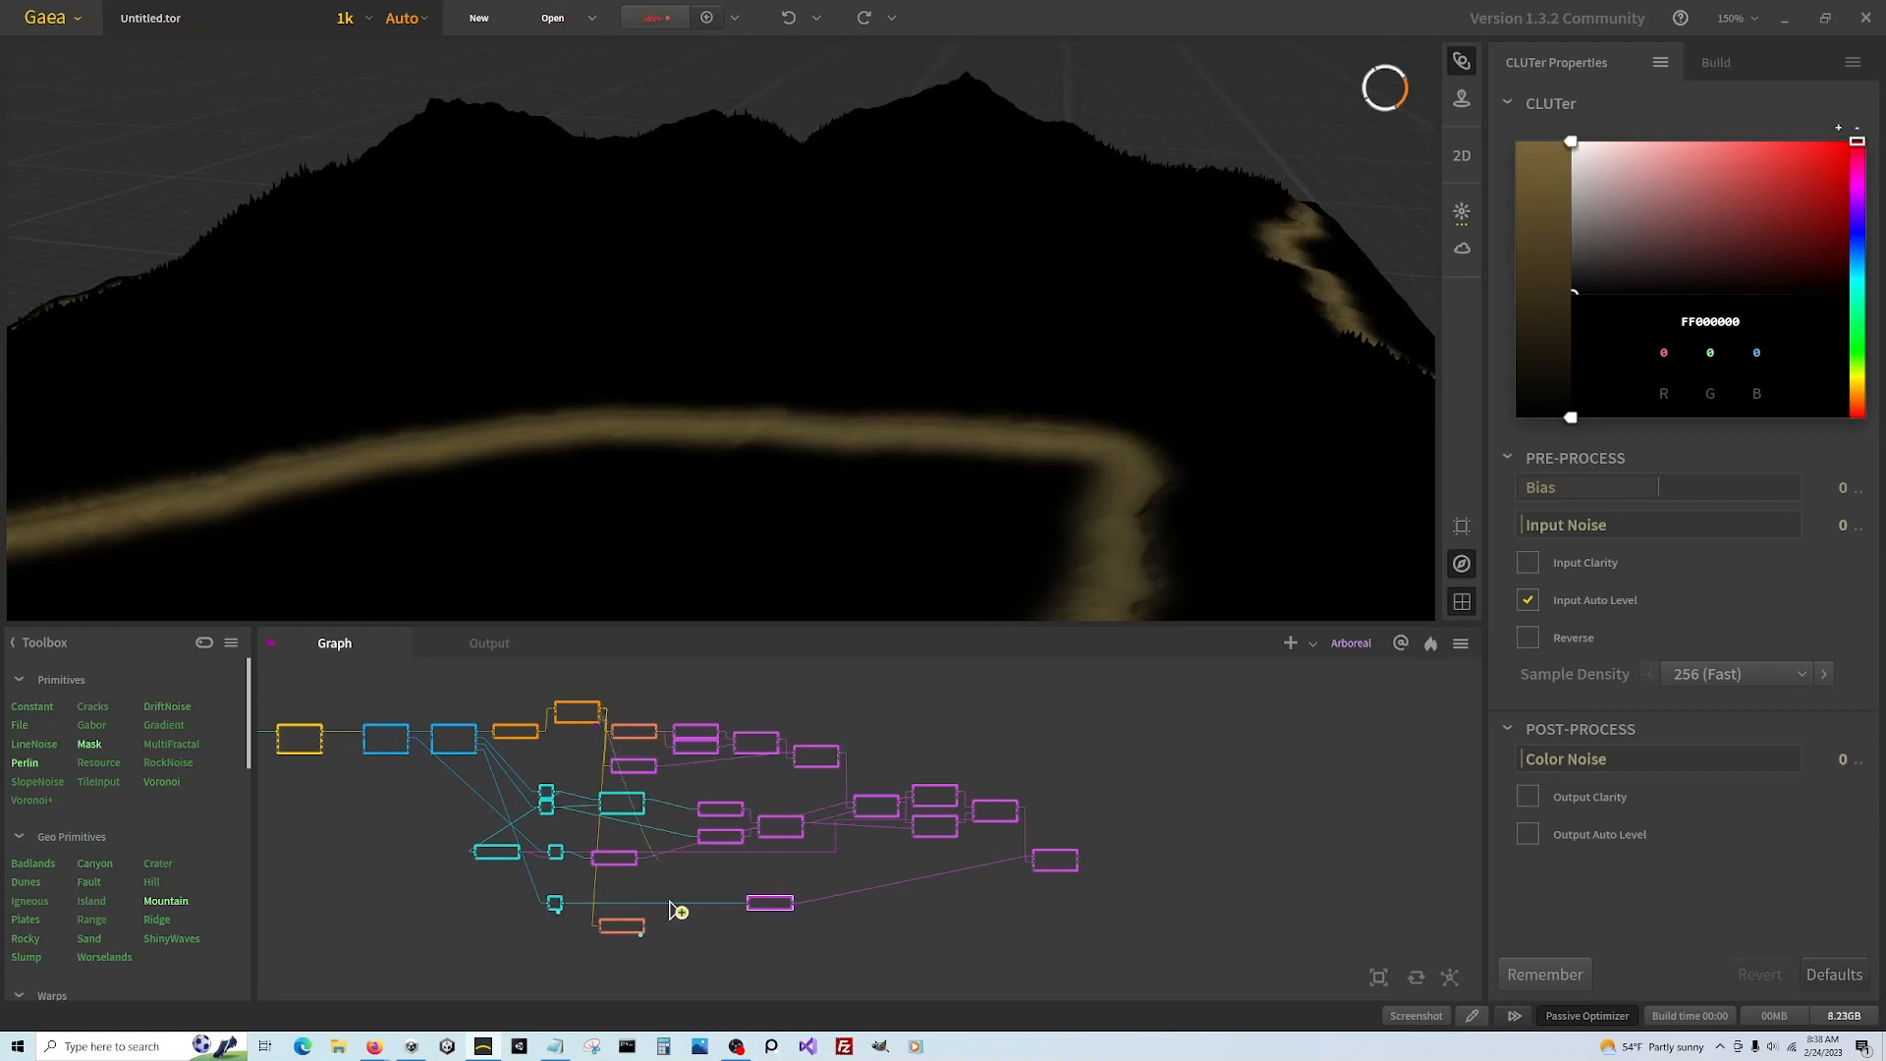
pyautogui.rightClick(652, 961)
pyautogui.write('tex')
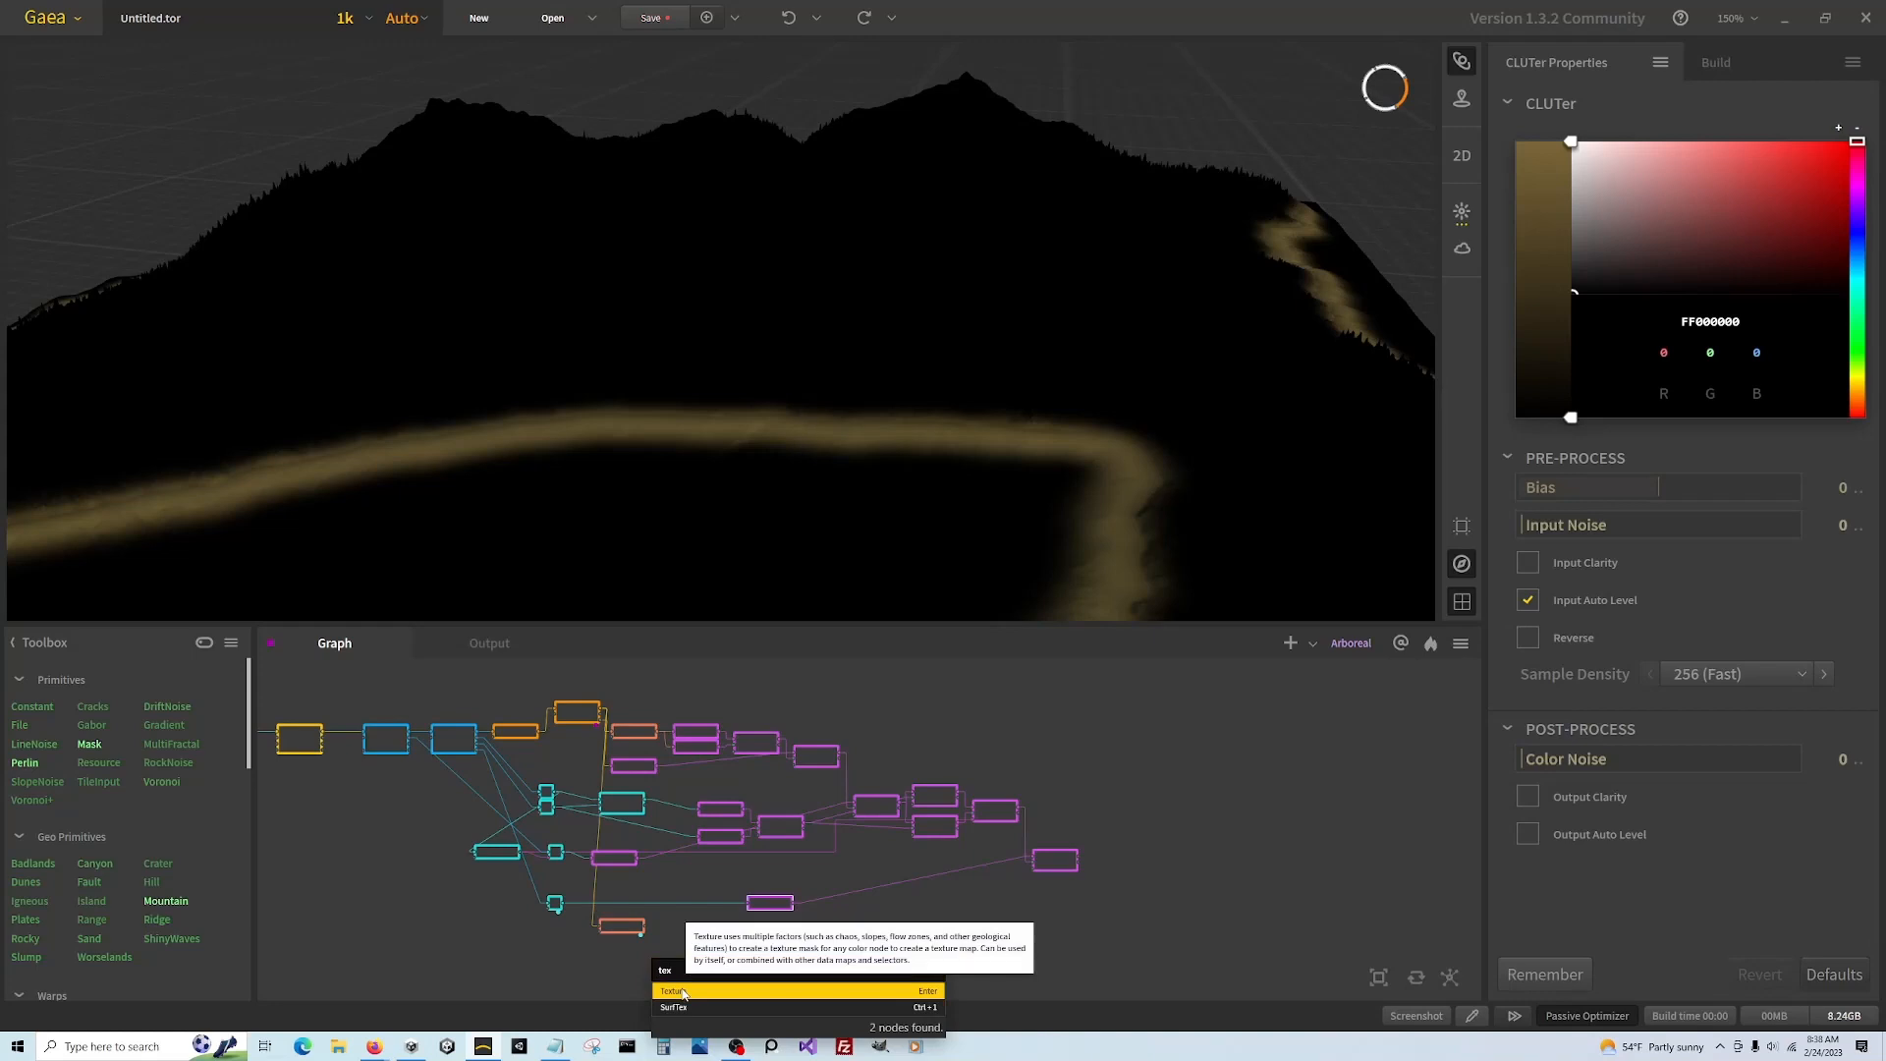
pyautogui.click(683, 992)
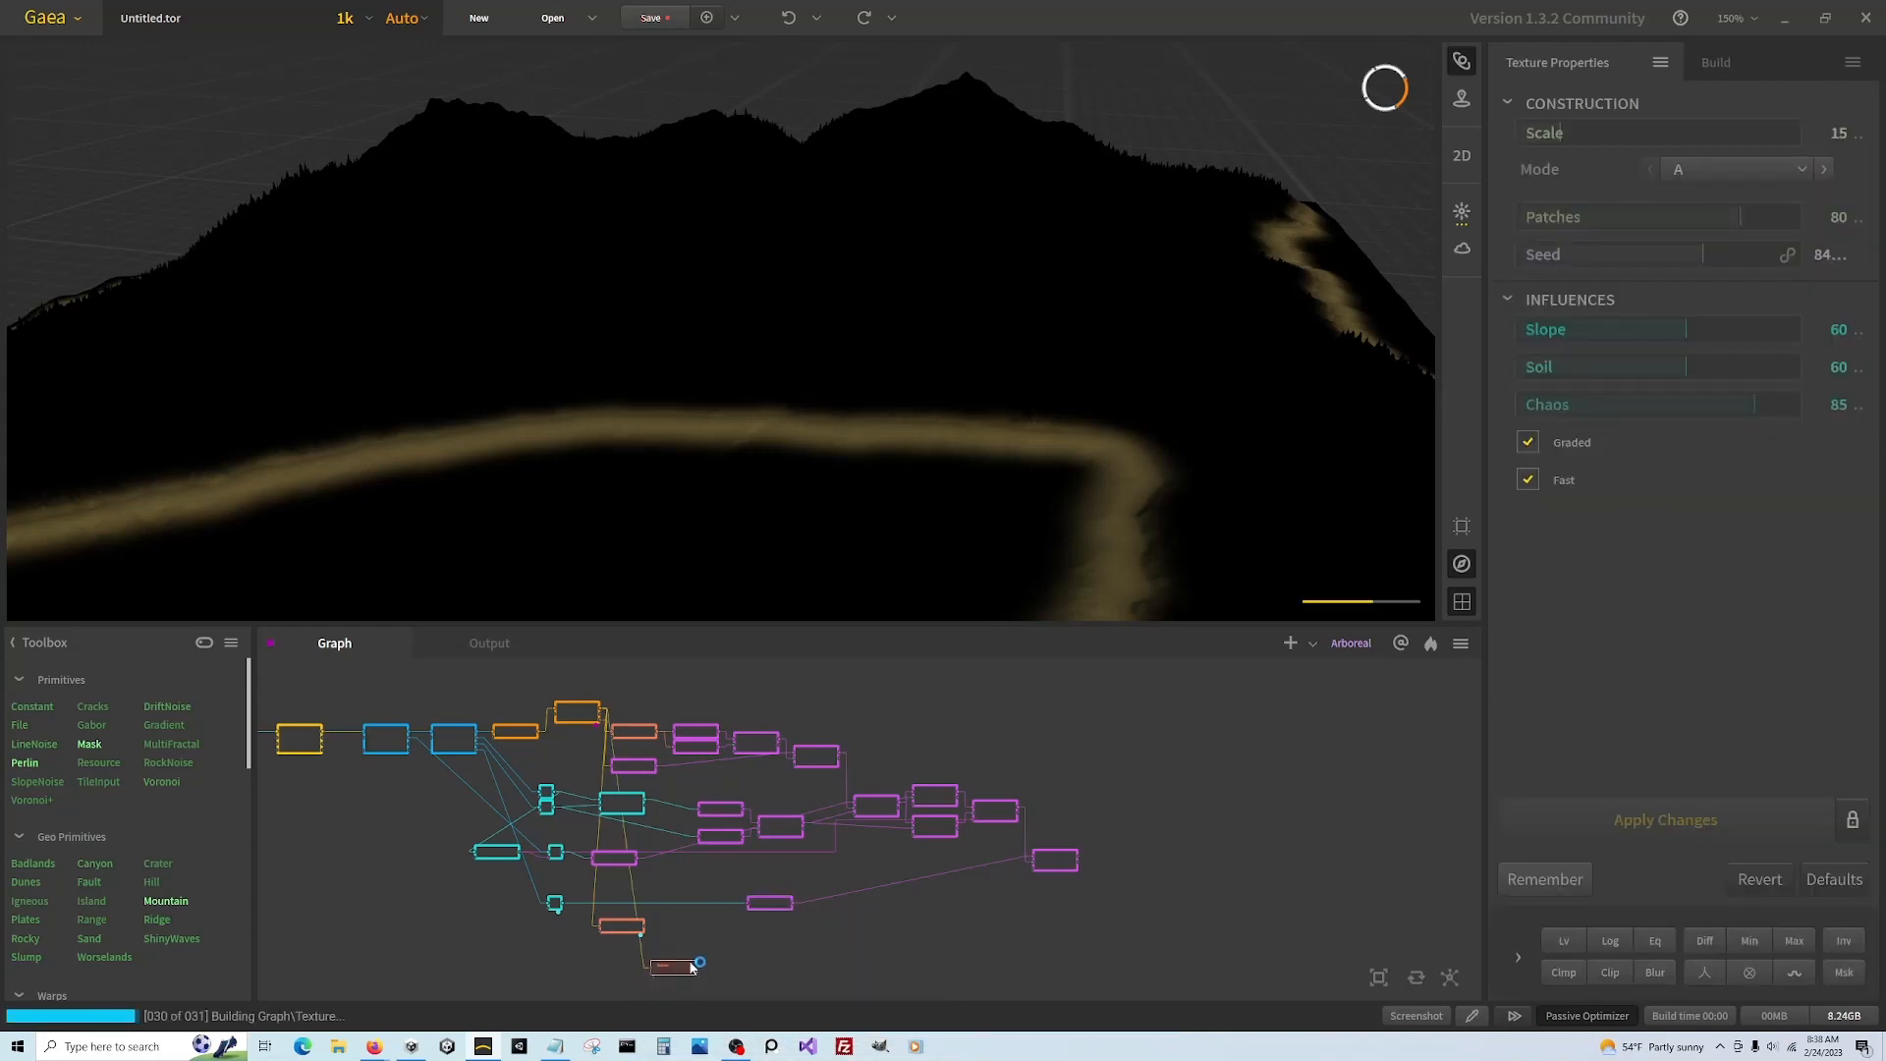
pyautogui.scroll(1, 687, 933)
pyautogui.scroll(1, 687, 923)
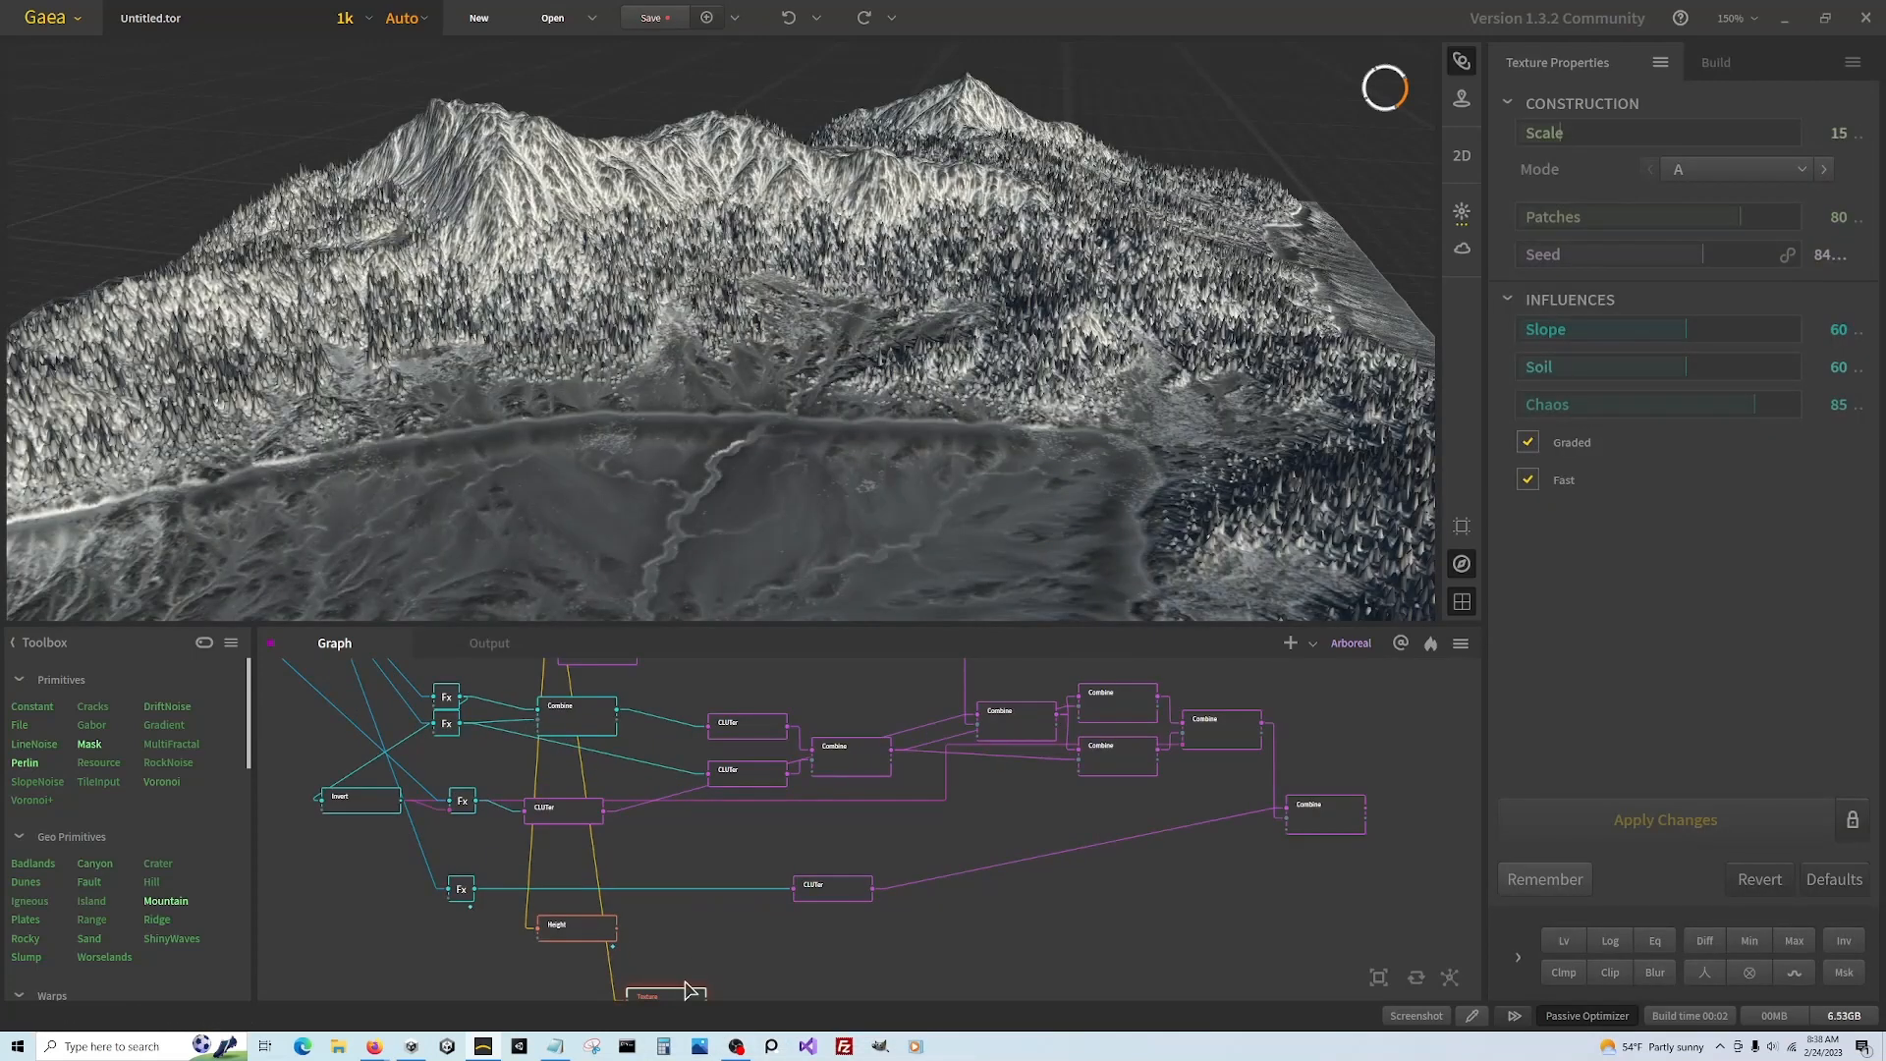
pyautogui.moveTo(681, 994); pyautogui.dragTo(694, 940)
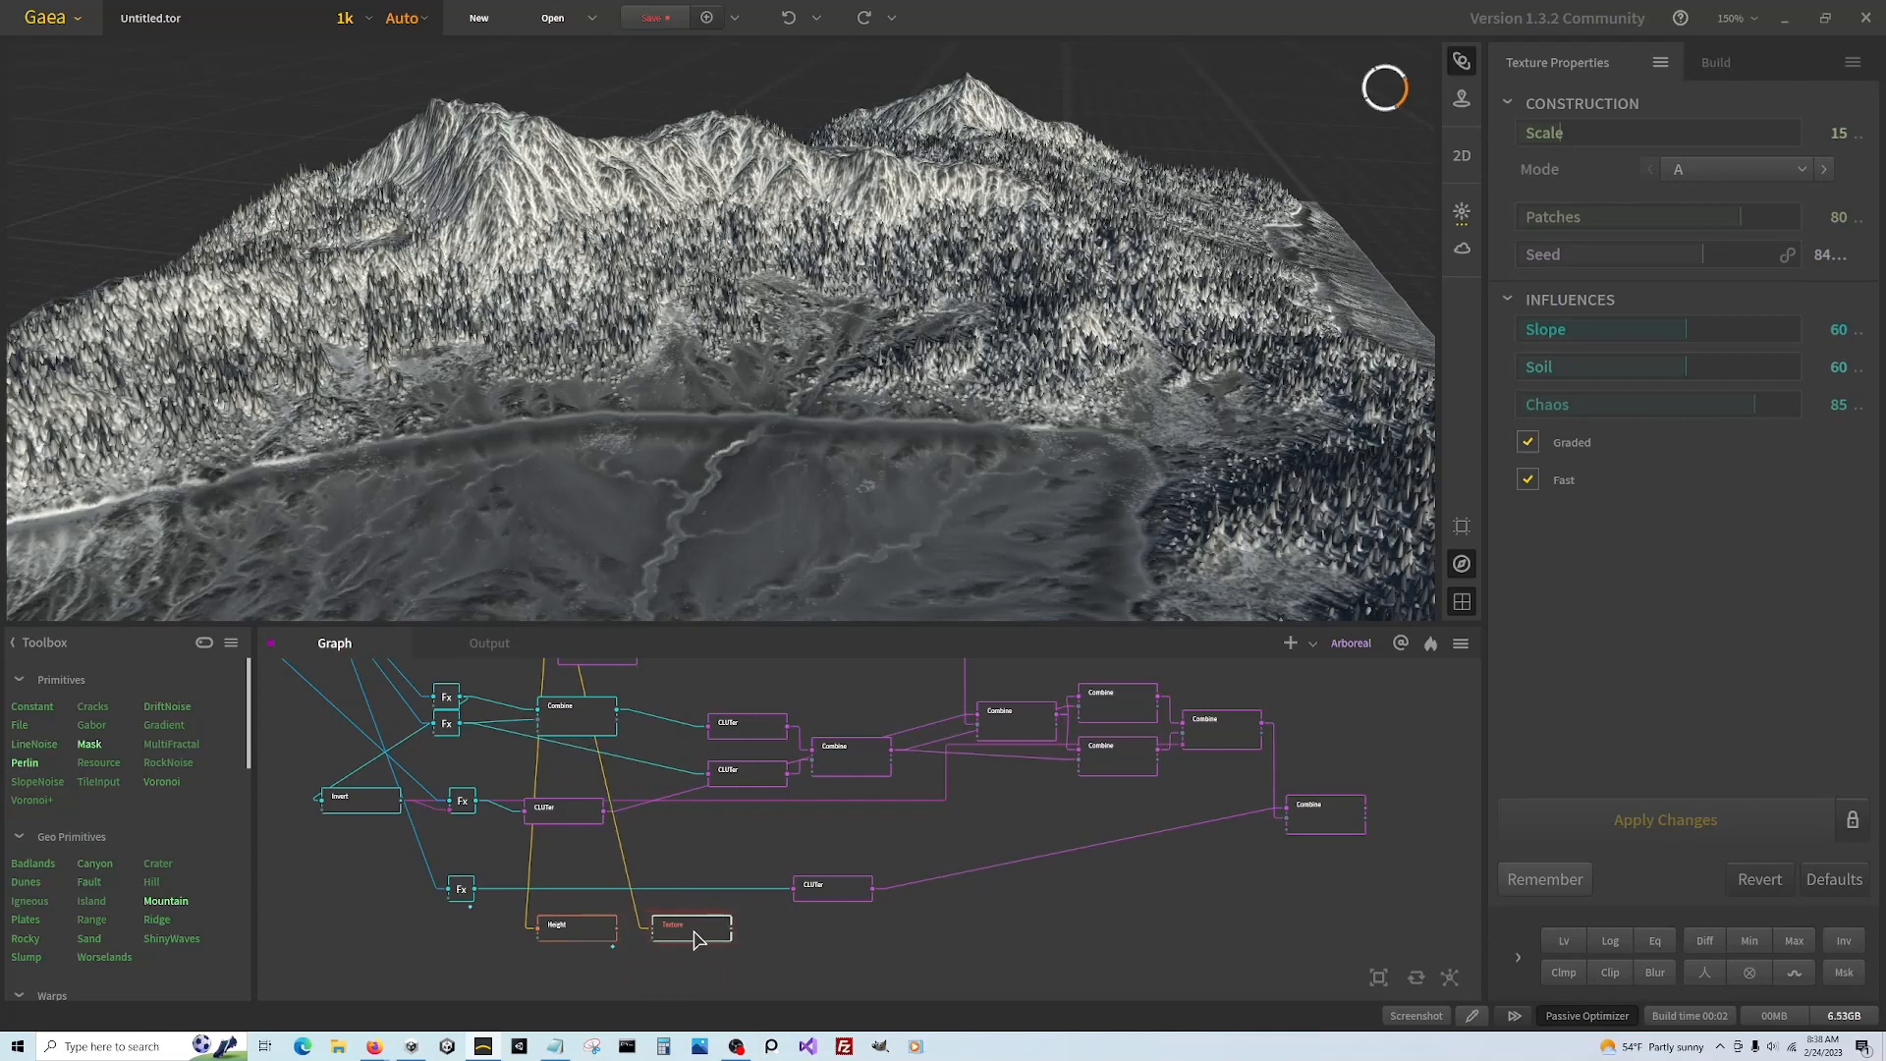
# Mask the Texture node with the Height output and connect the Texture output to the beach CLUTer's input
pyautogui.click(616, 939)
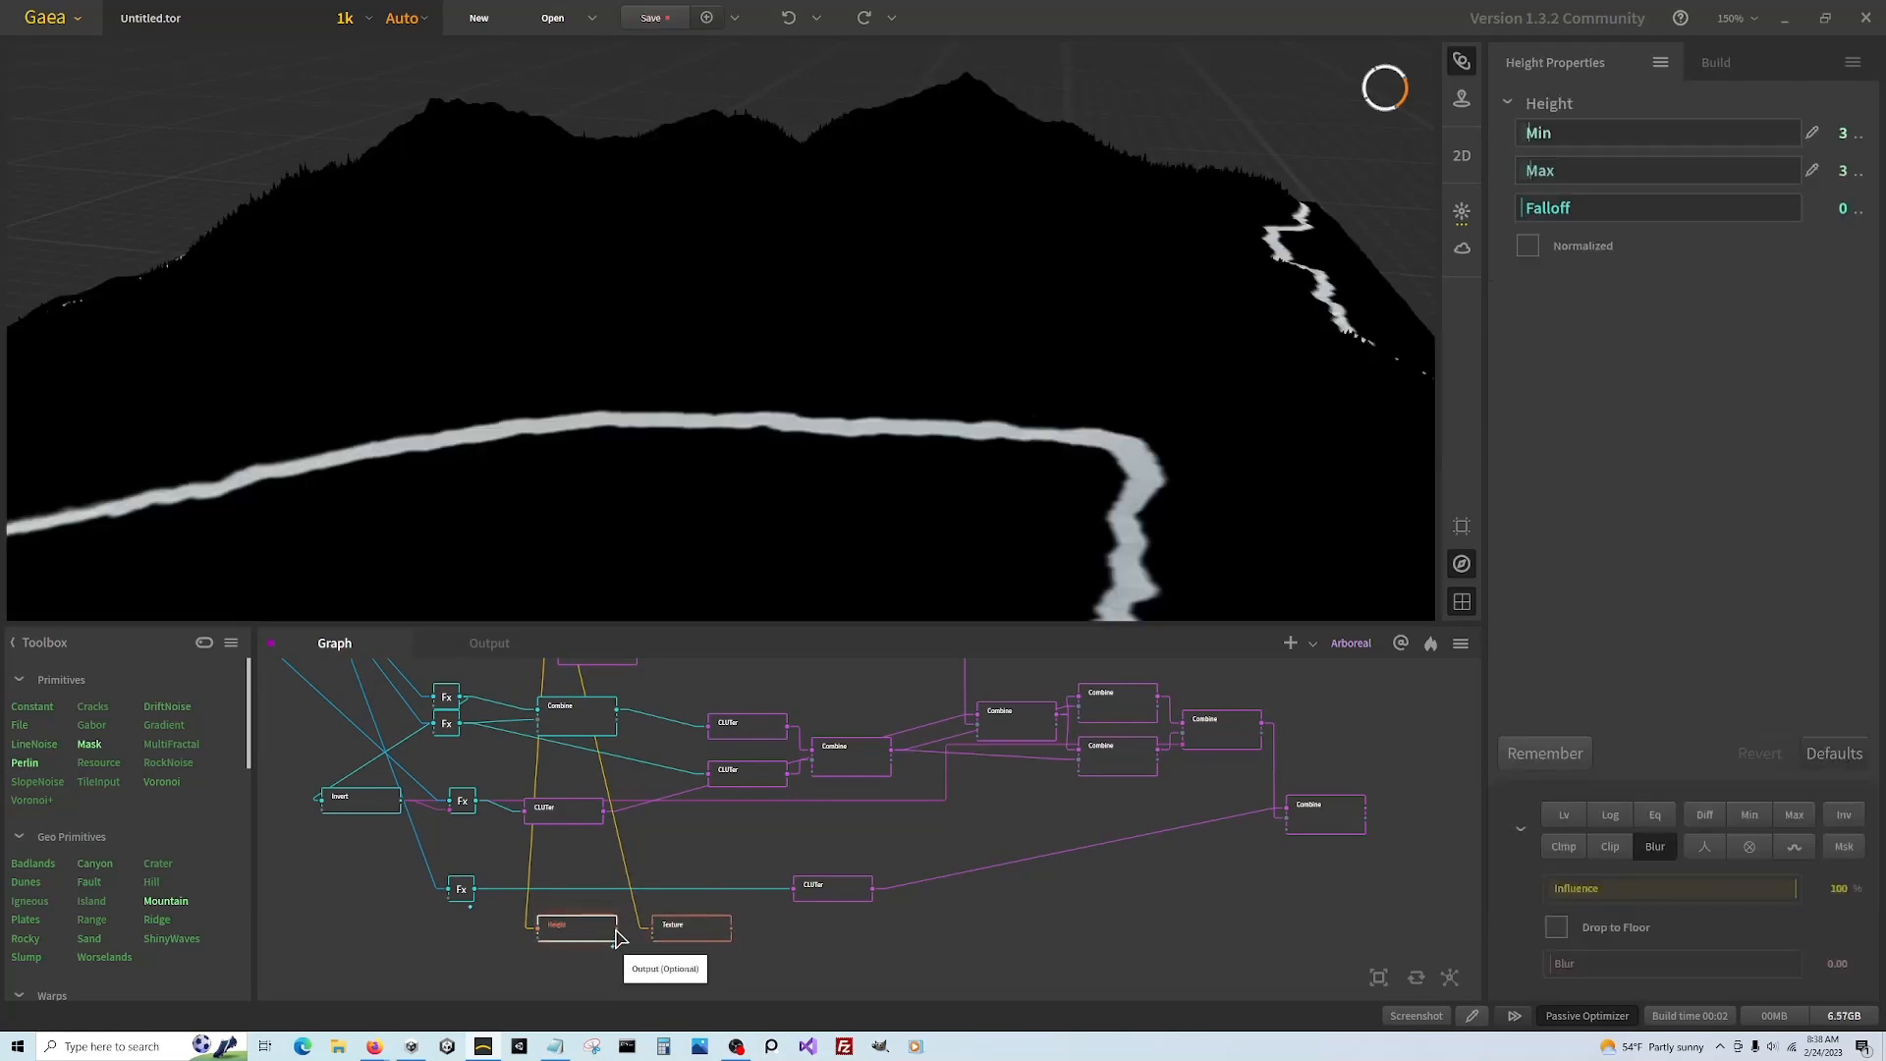
pyautogui.moveTo(618, 931)
pyautogui.mouseDown()
pyautogui.moveTo(661, 950)
pyautogui.moveTo(652, 935)
pyautogui.mouseUp()
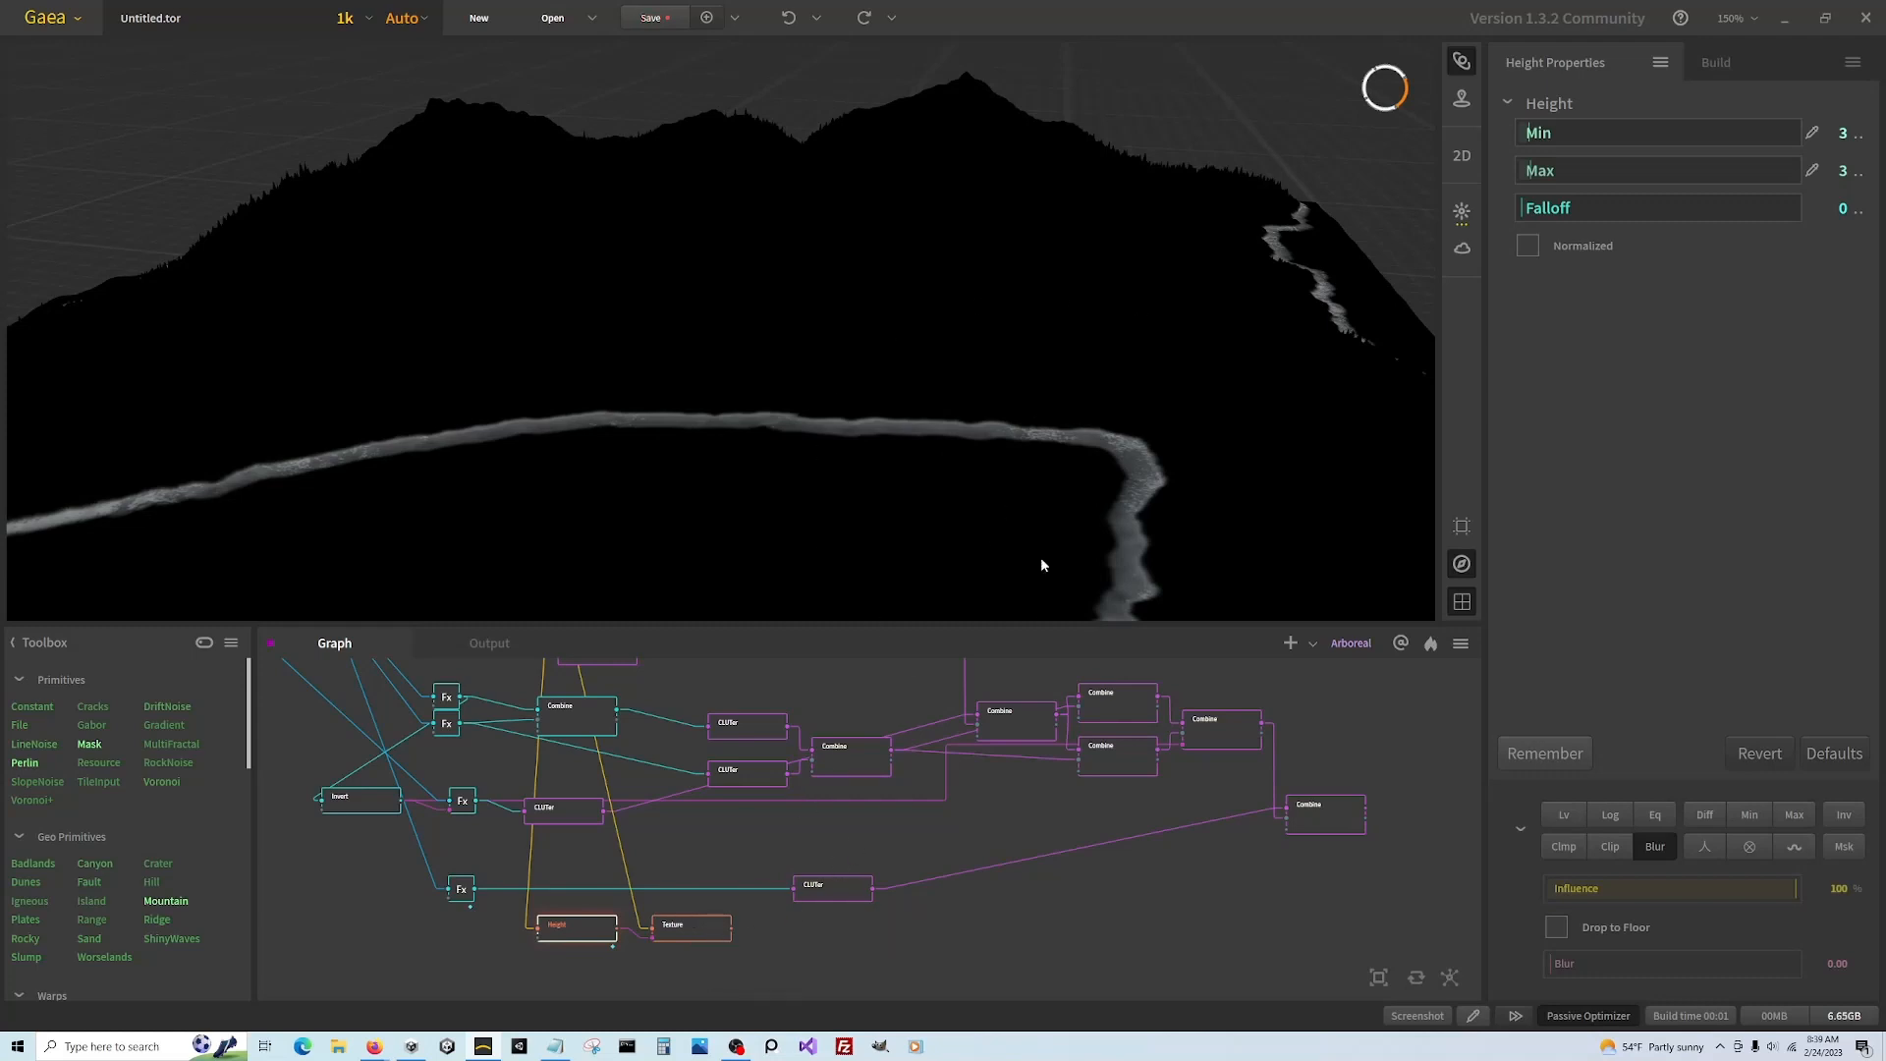
pyautogui.moveTo(732, 927); pyautogui.dragTo(794, 888)
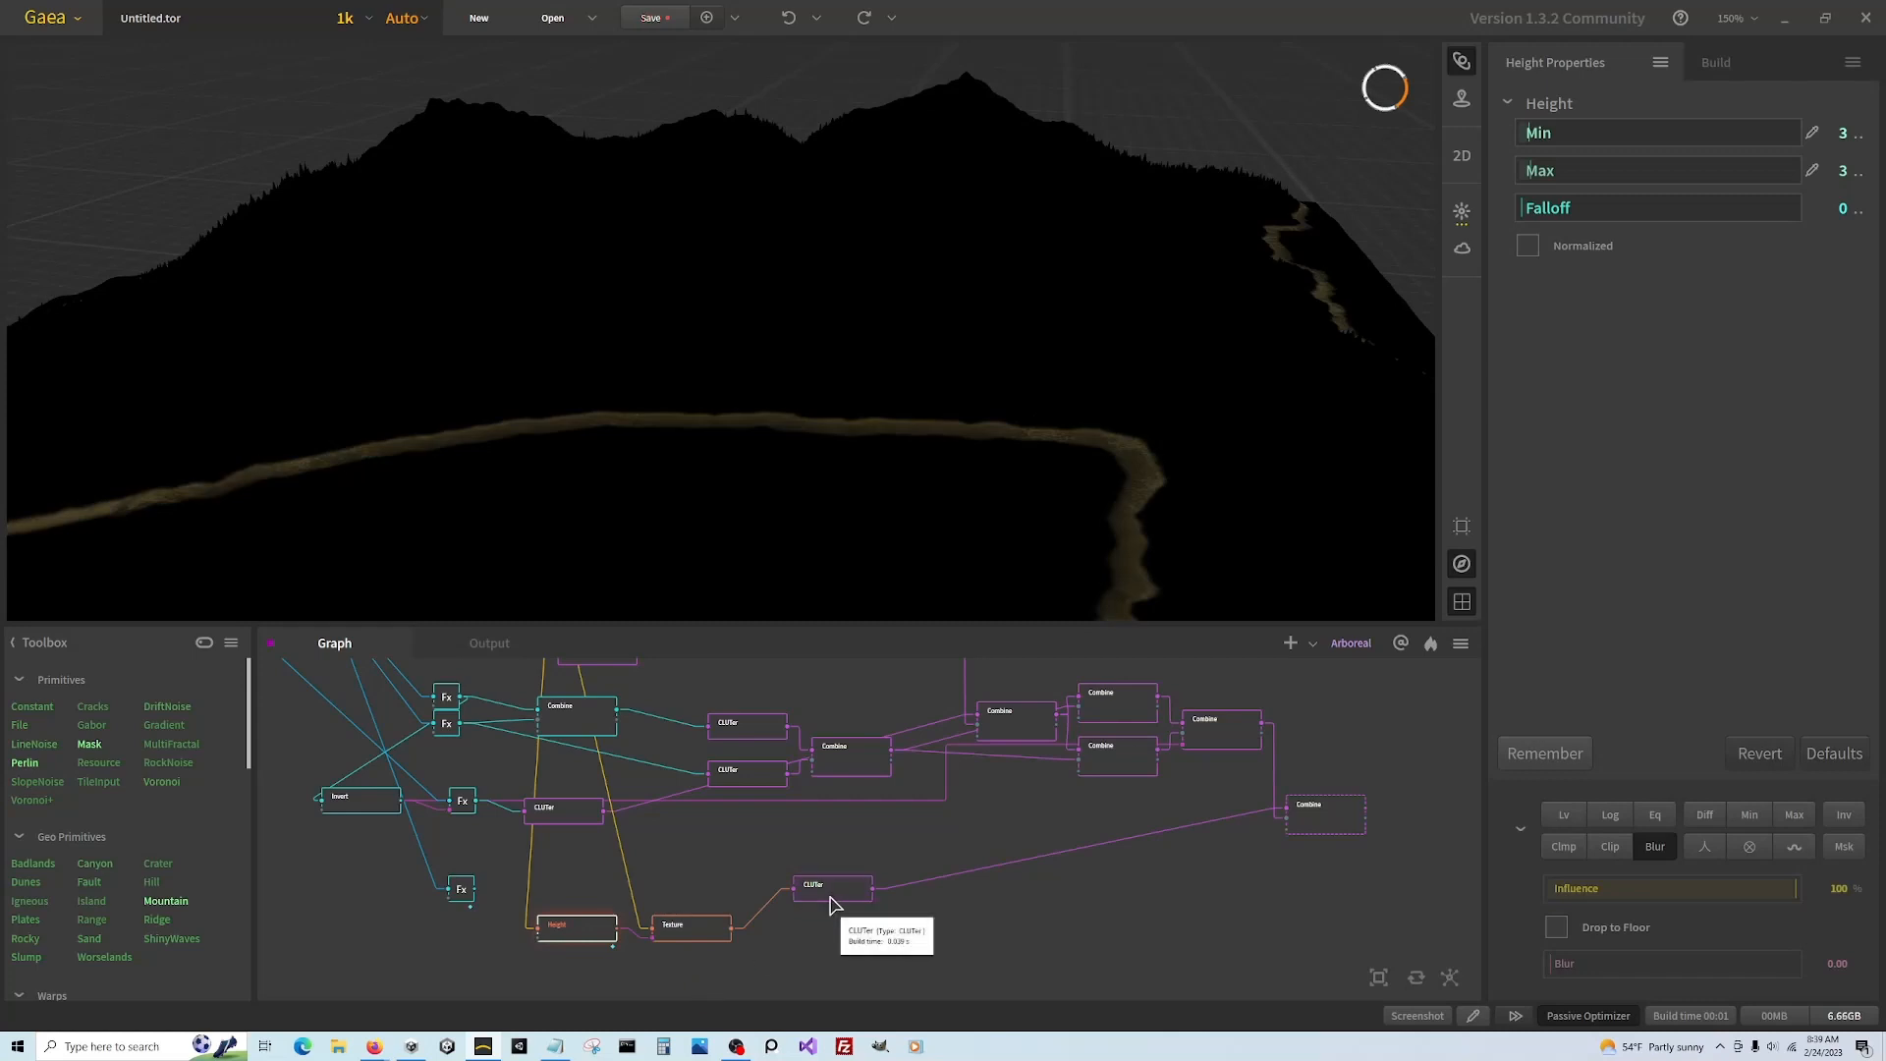
# Preview the final Combine node, inspect the beach along the shoreline, and turn on the atmospheric sky in the viewport
pyautogui.click(1347, 822)
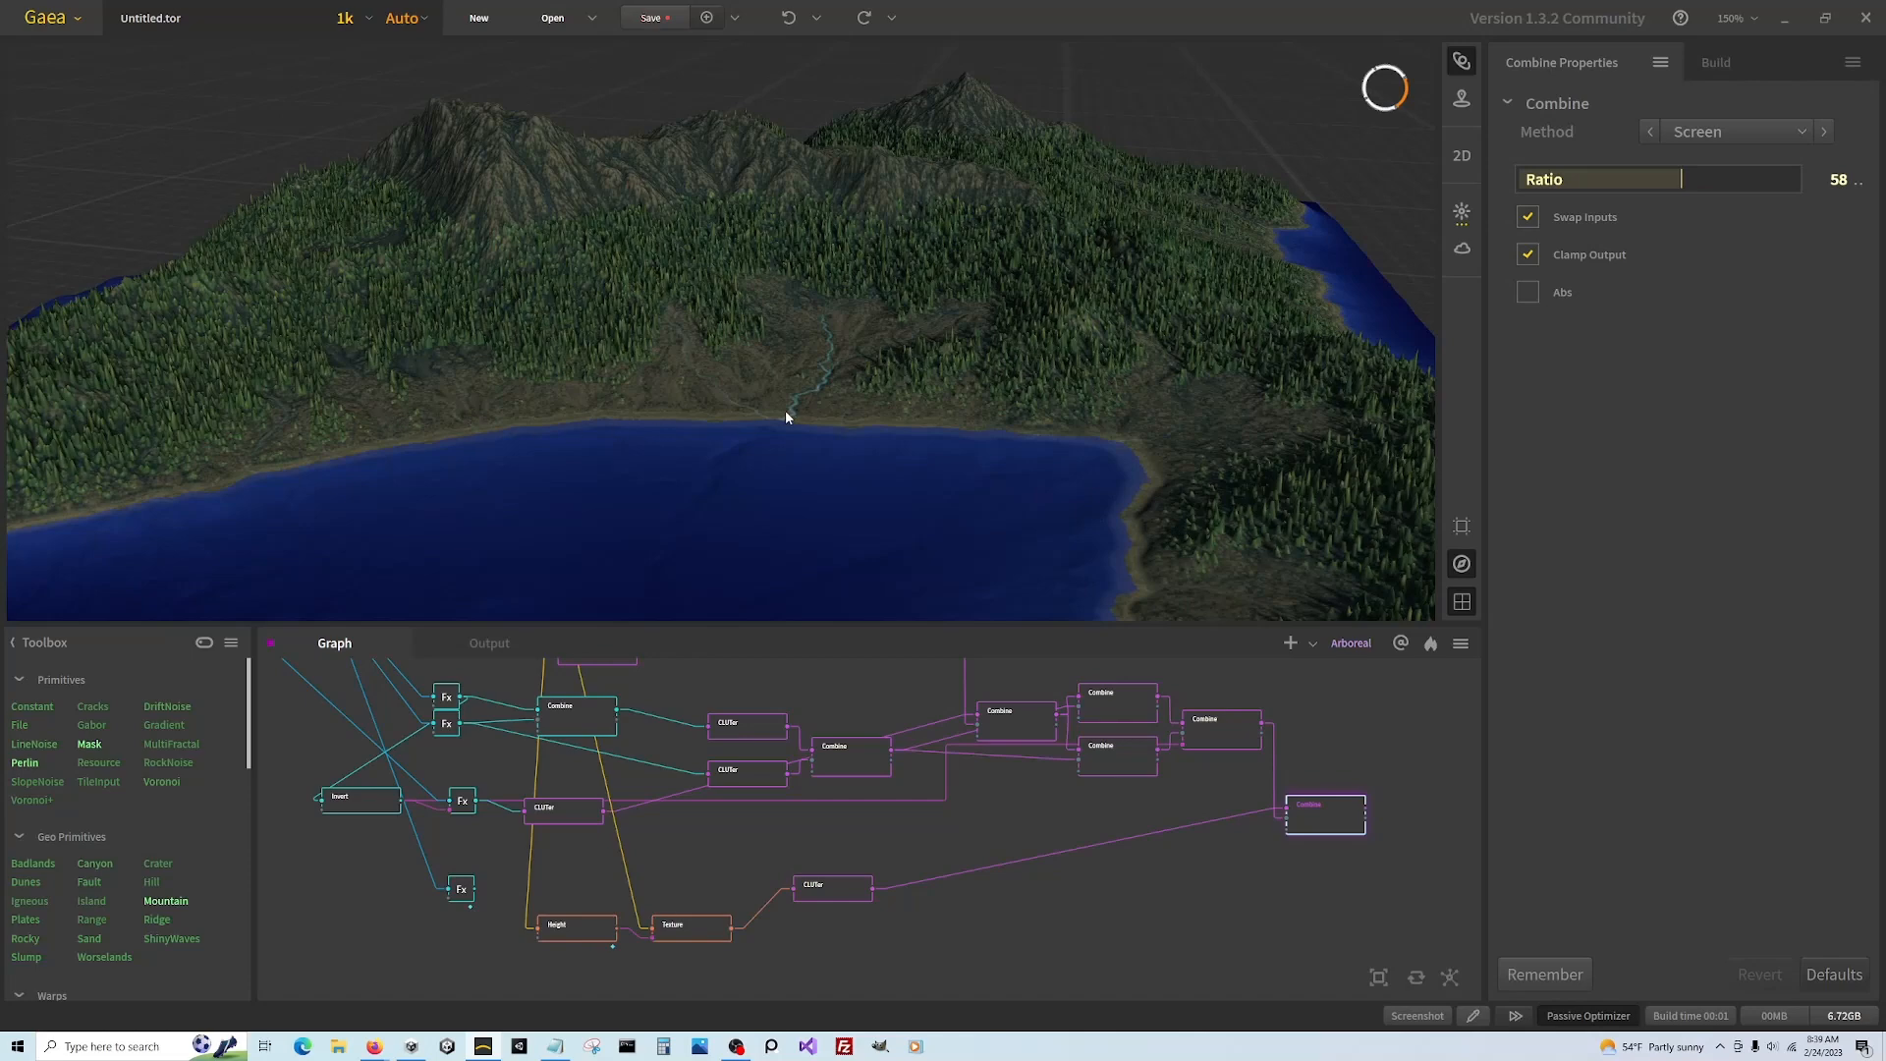
pyautogui.moveTo(823, 415)
pyautogui.mouseDown()
pyautogui.moveTo(850, 409)
pyautogui.moveTo(845, 430)
pyautogui.mouseUp()
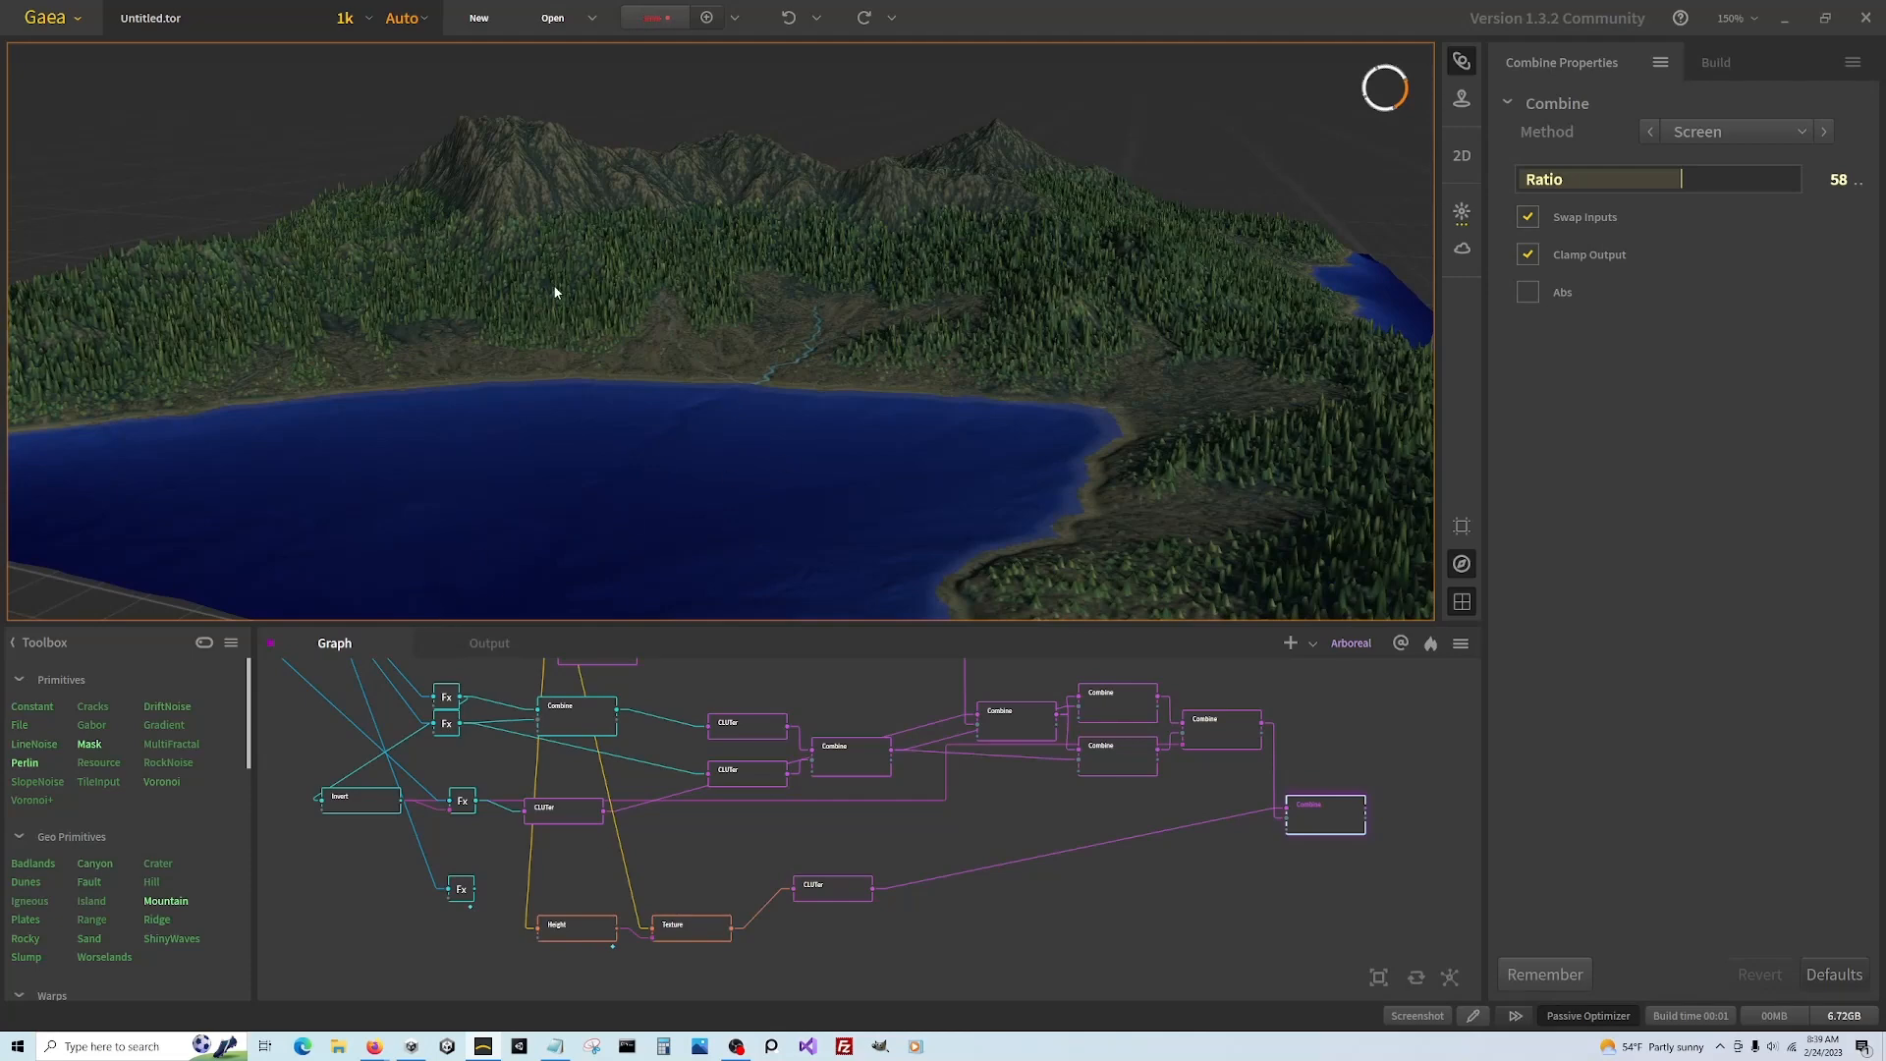
pyautogui.moveTo(717, 404)
pyautogui.mouseDown()
pyautogui.moveTo(749, 383)
pyautogui.moveTo(705, 378)
pyautogui.mouseUp()
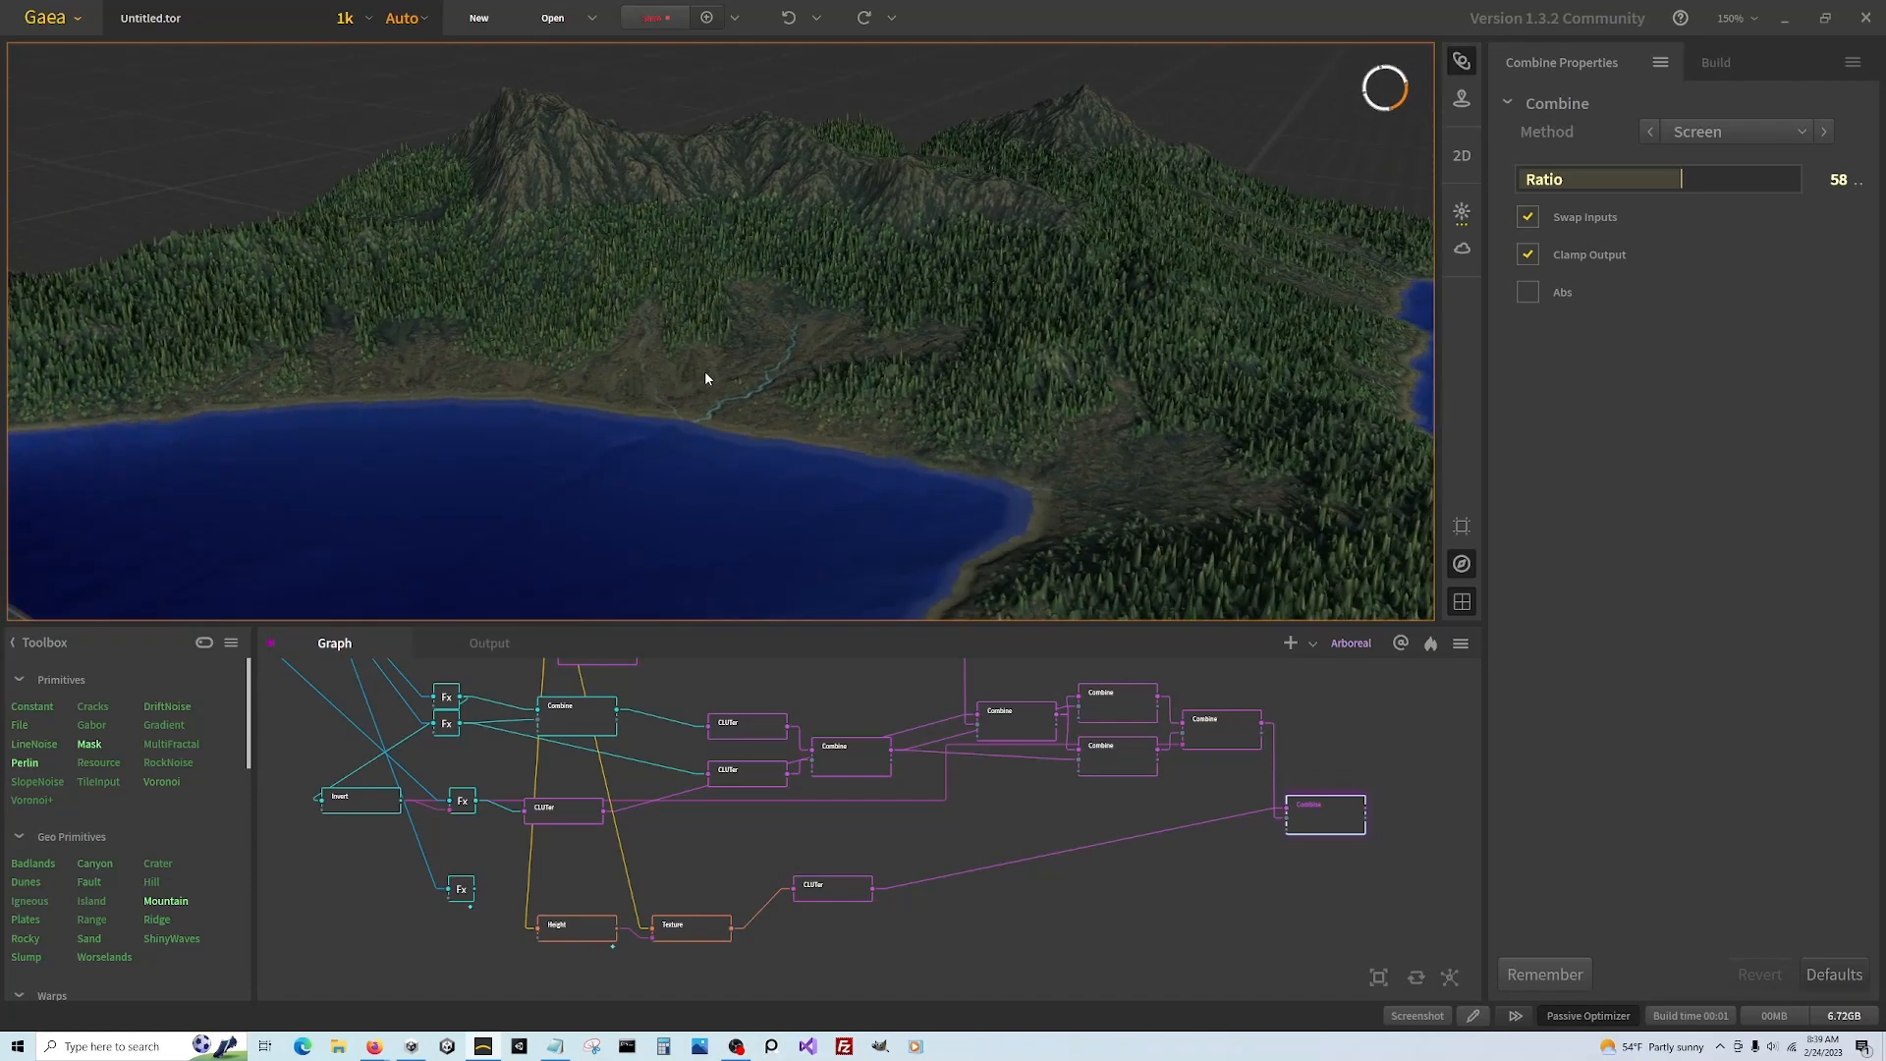
pyautogui.click(1461, 249)
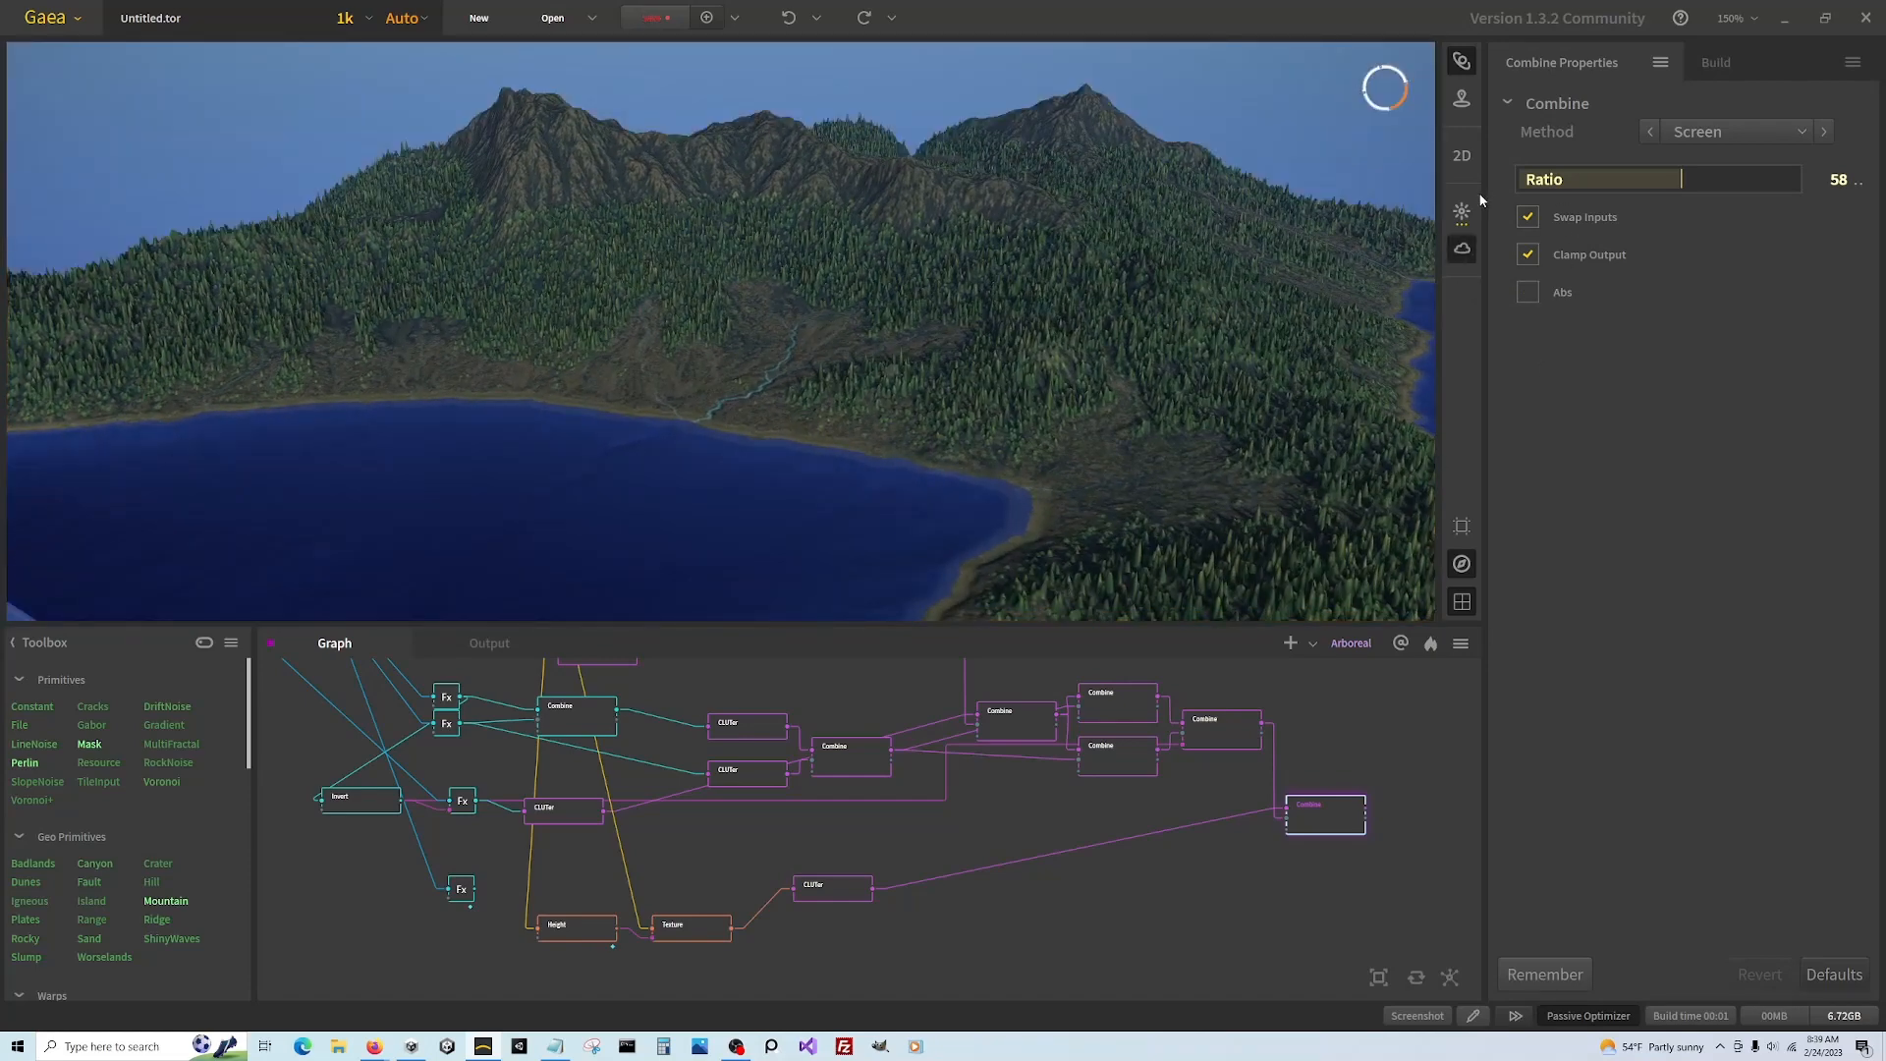
# Set the viewport atmosphere's exposure to 1.22 and adjust its aerial perspective
pyautogui.click(1461, 213)
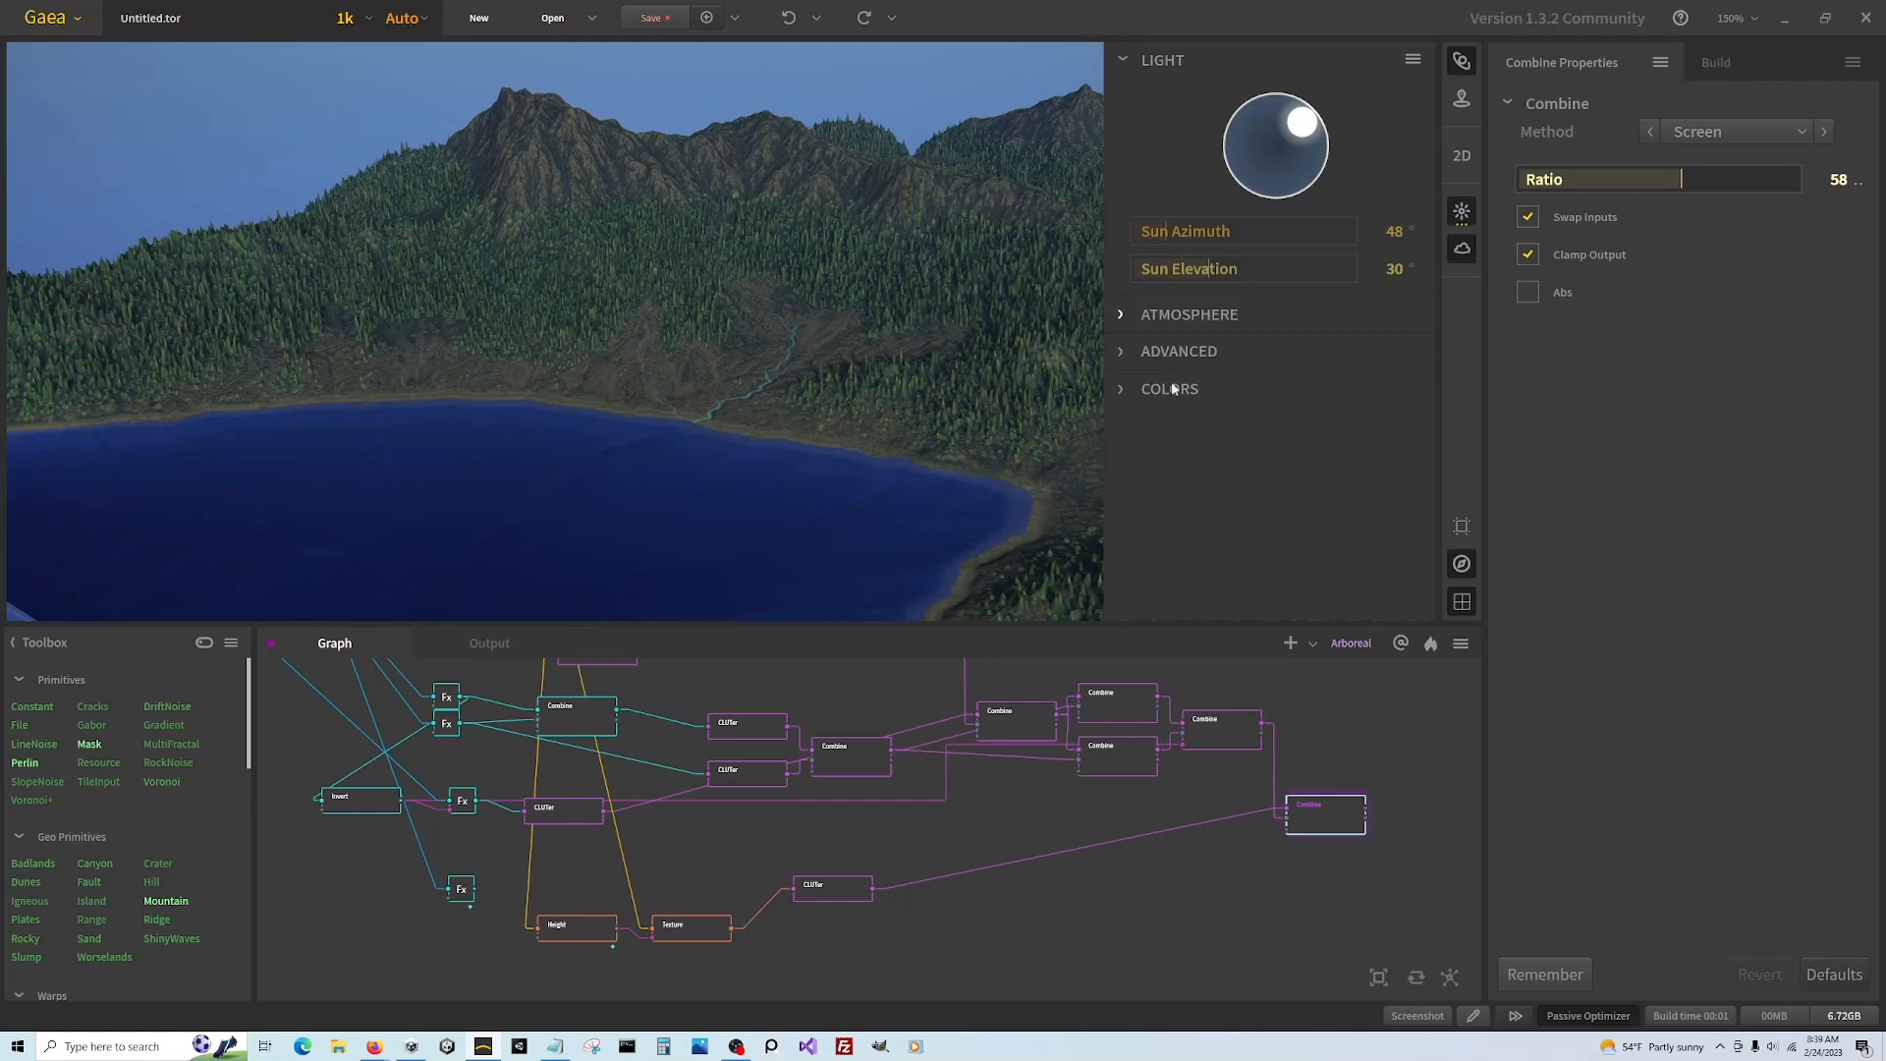
pyautogui.click(1189, 315)
pyautogui.click(1200, 344)
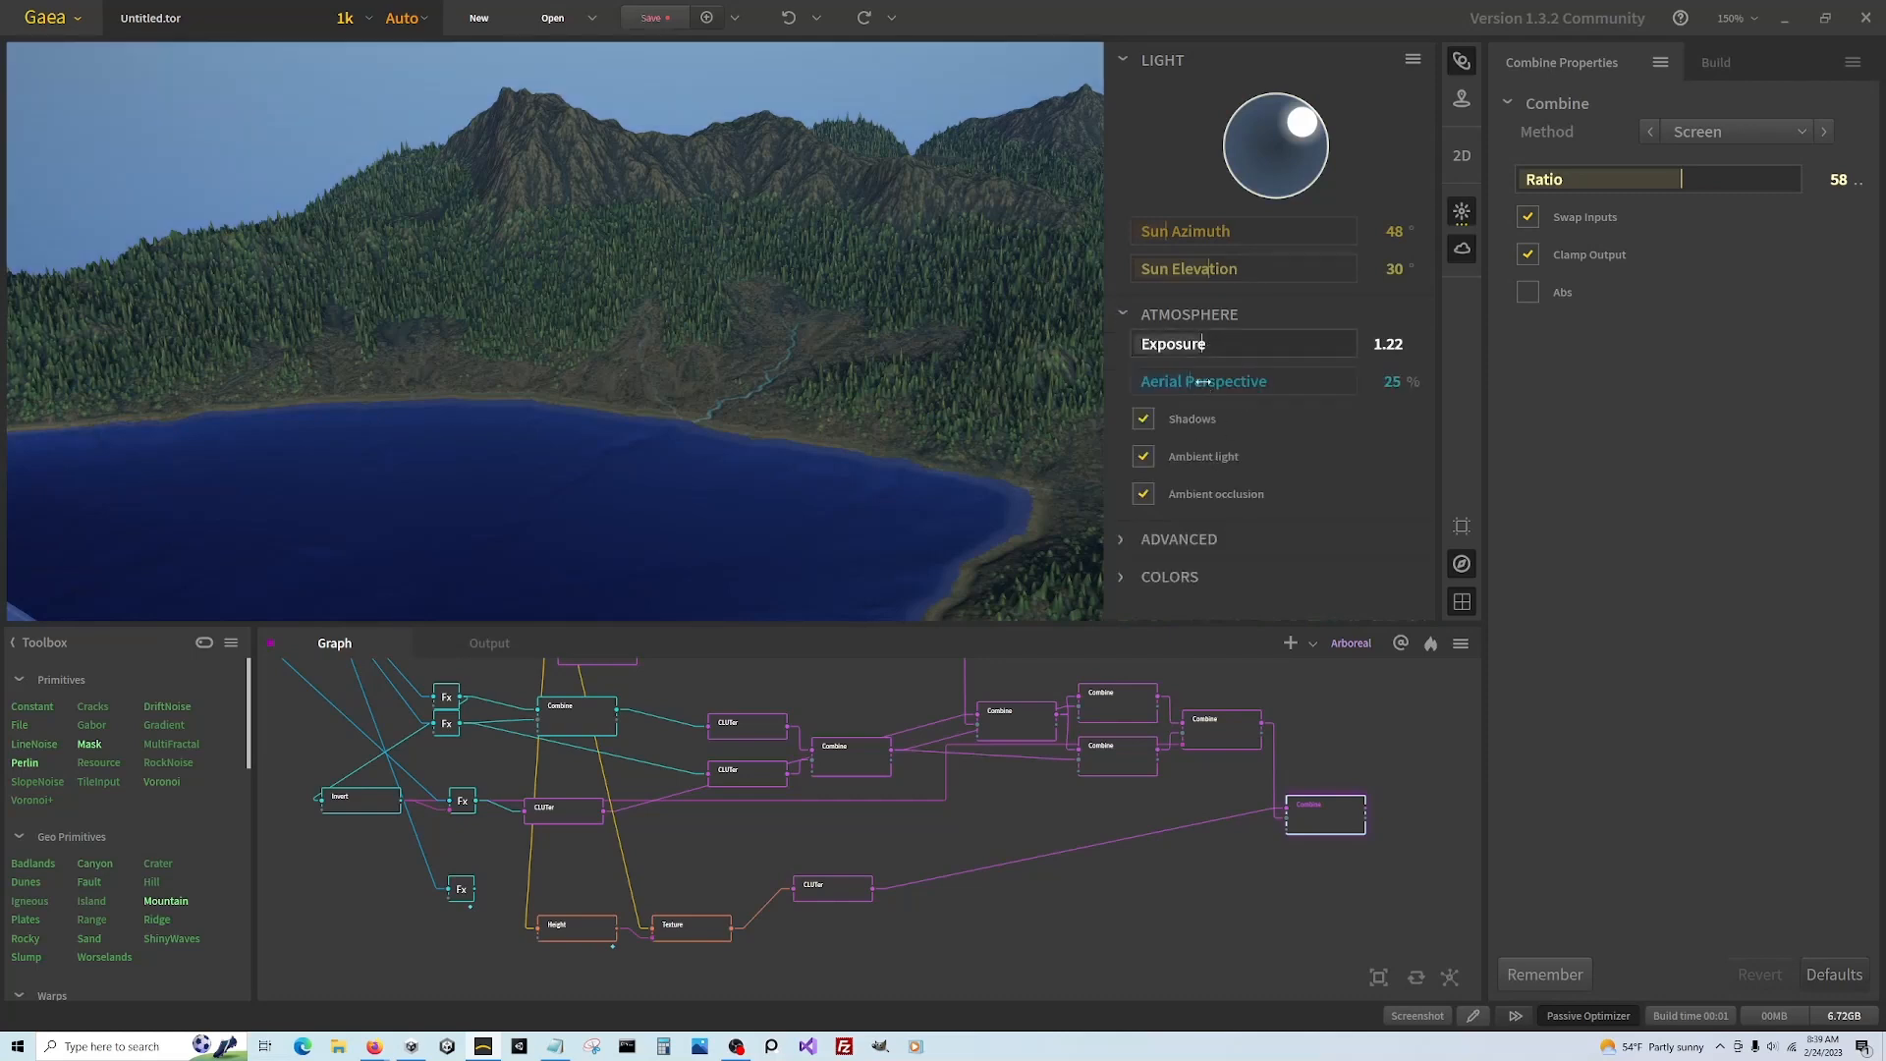
pyautogui.click(1202, 381)
pyautogui.click(1461, 213)
pyautogui.click(1465, 213)
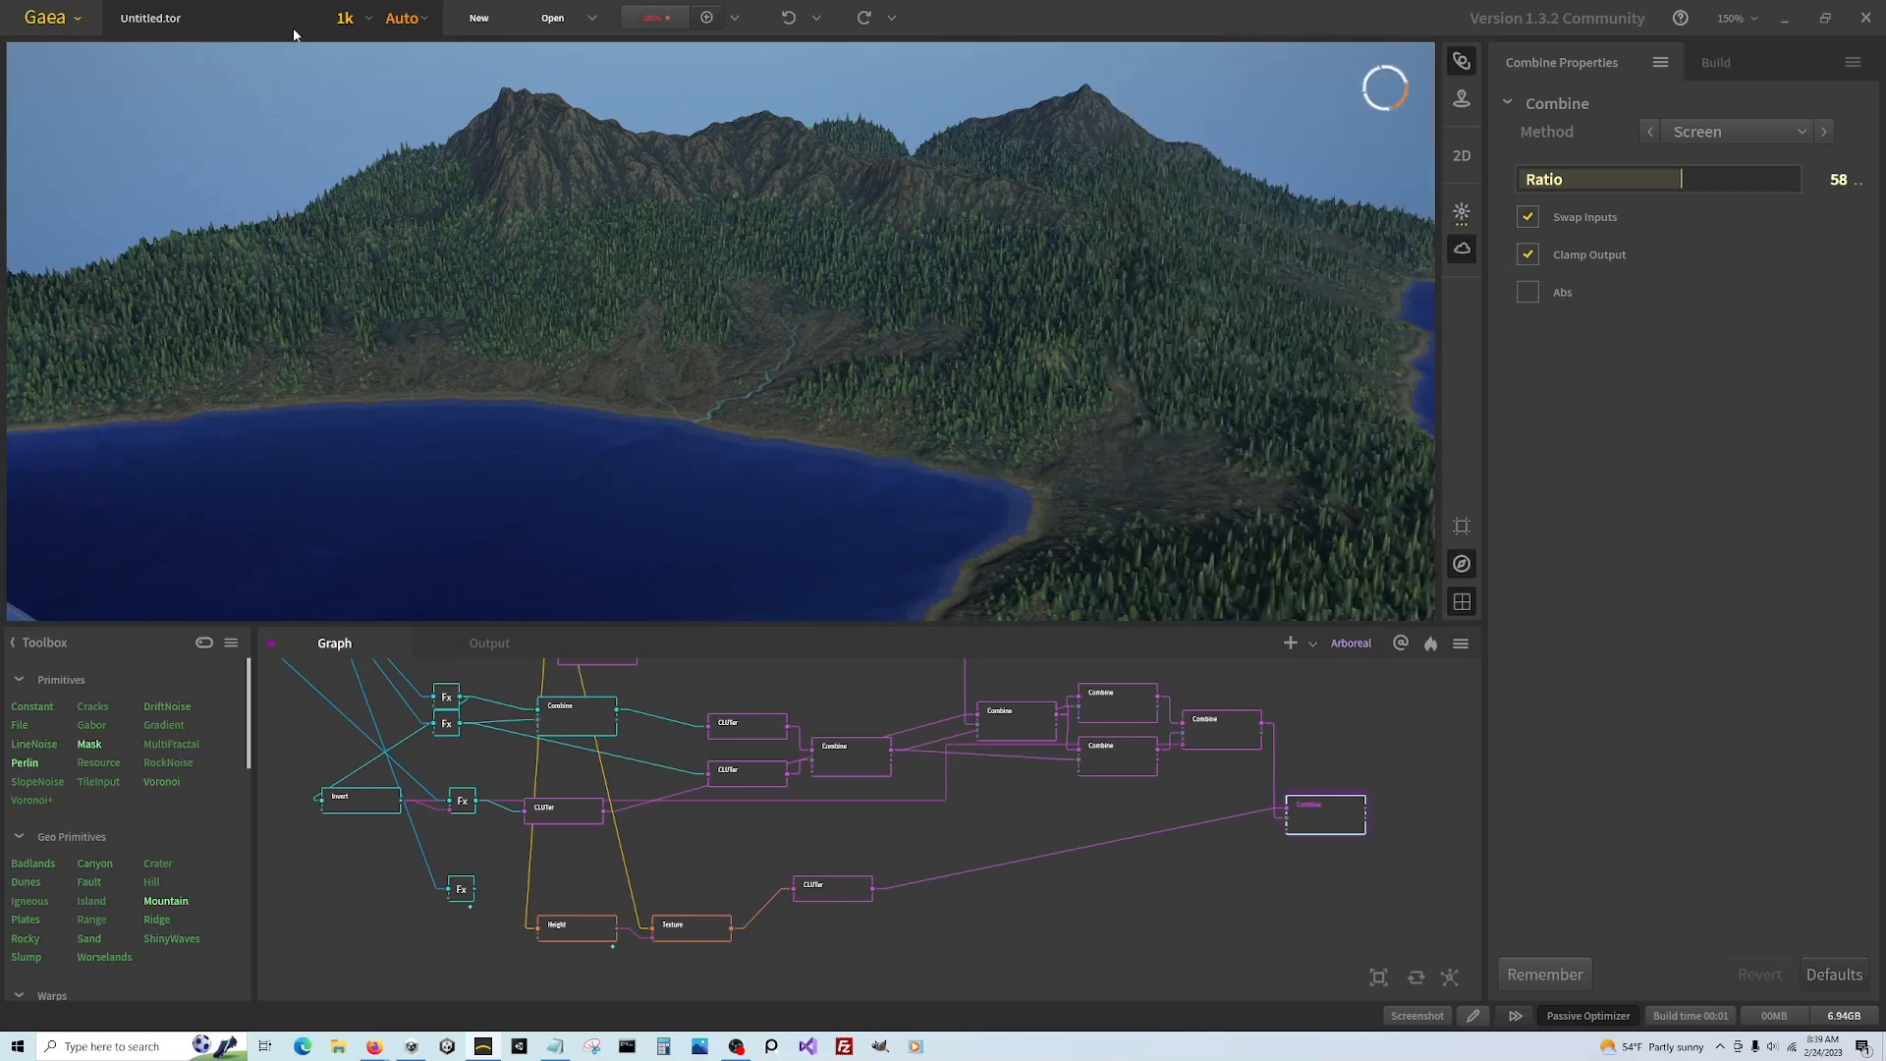
# Raise the preview resolution to 2k and inspect the rebuilt mountain, forest and shoreline
pyautogui.click(344, 18)
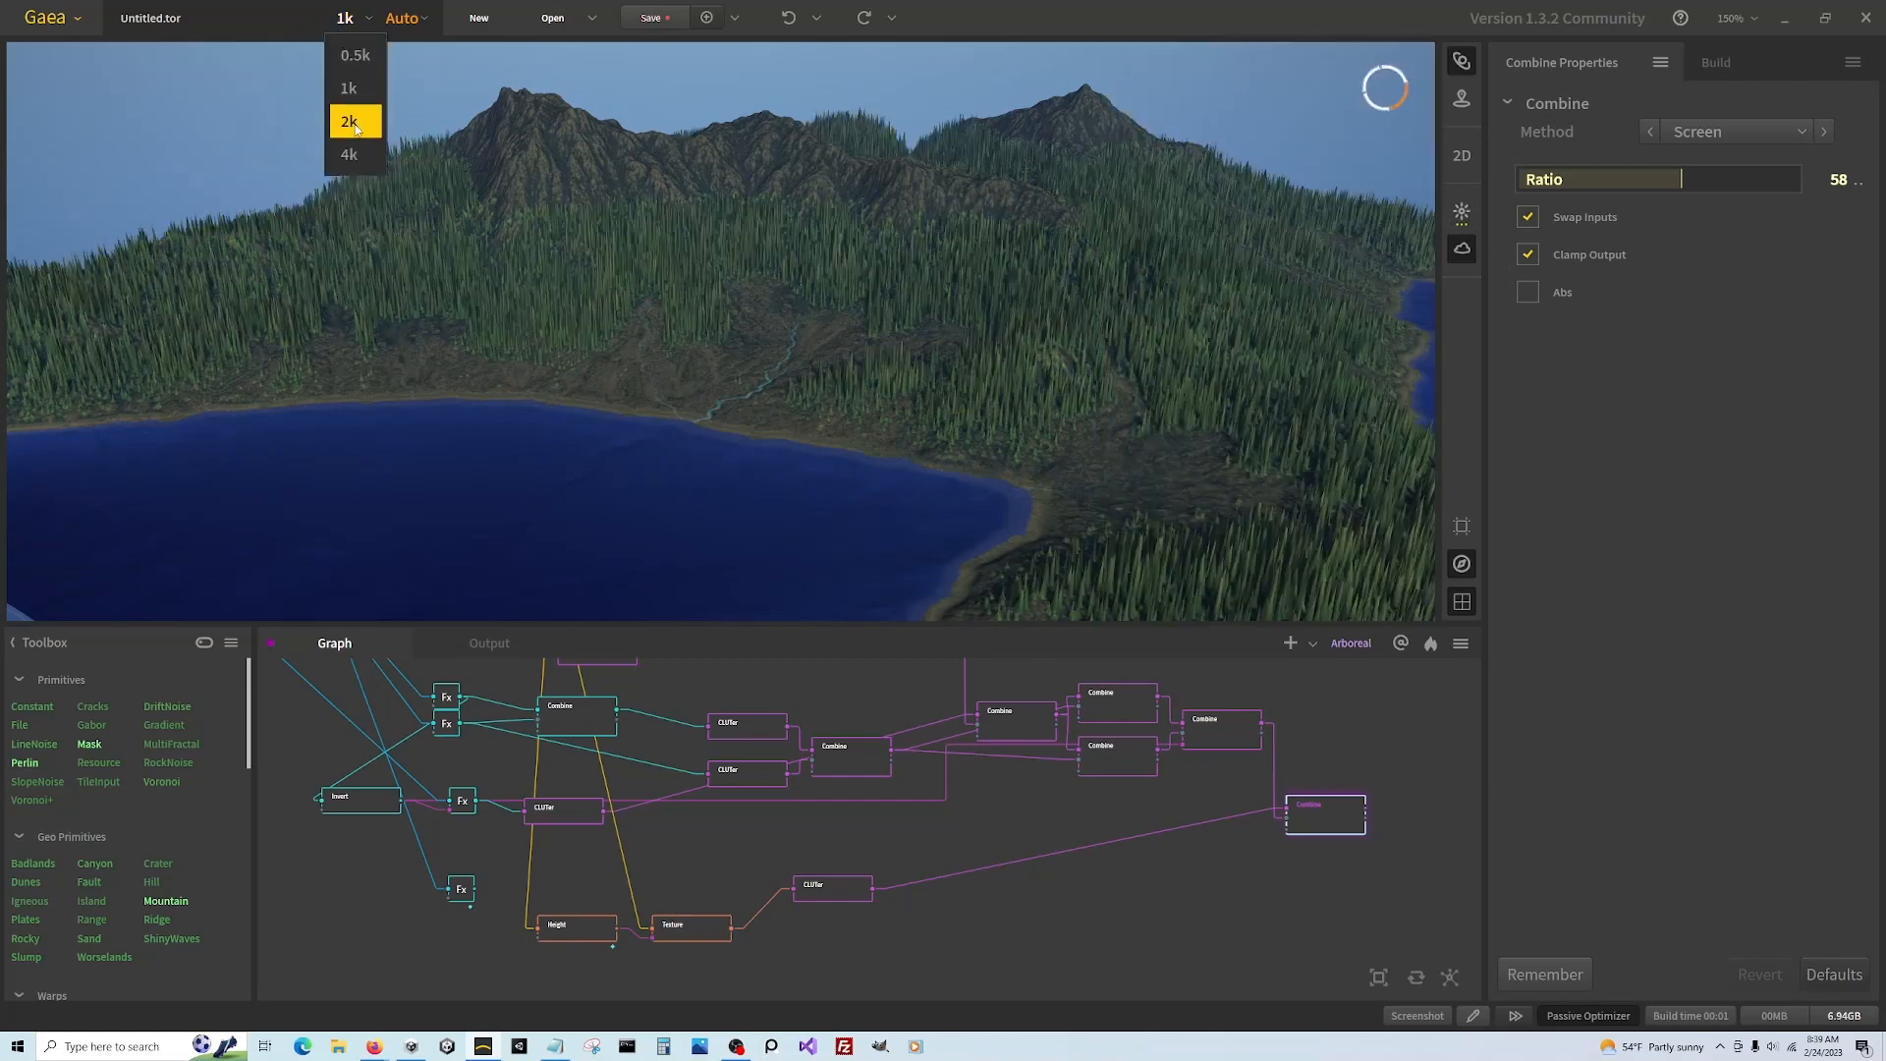
pyautogui.click(361, 118)
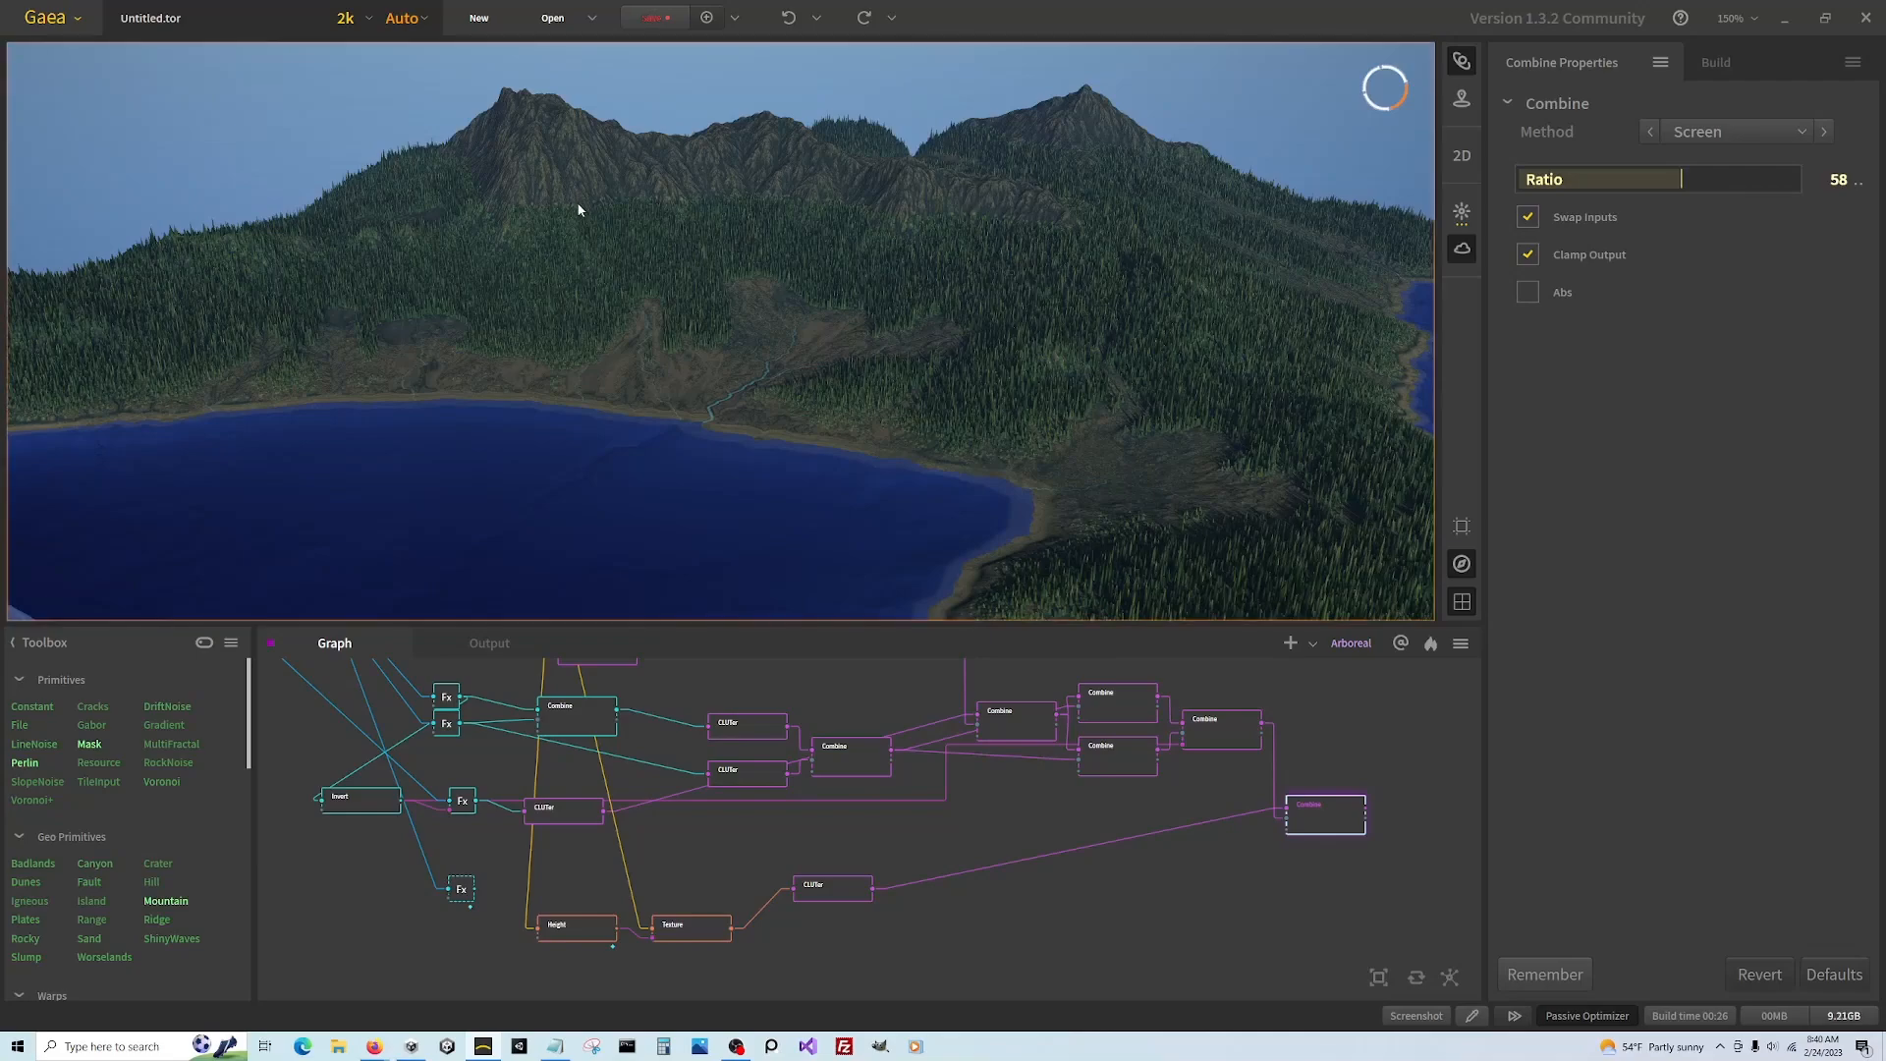
pyautogui.moveTo(575, 202); pyautogui.dragTo(615, 261)
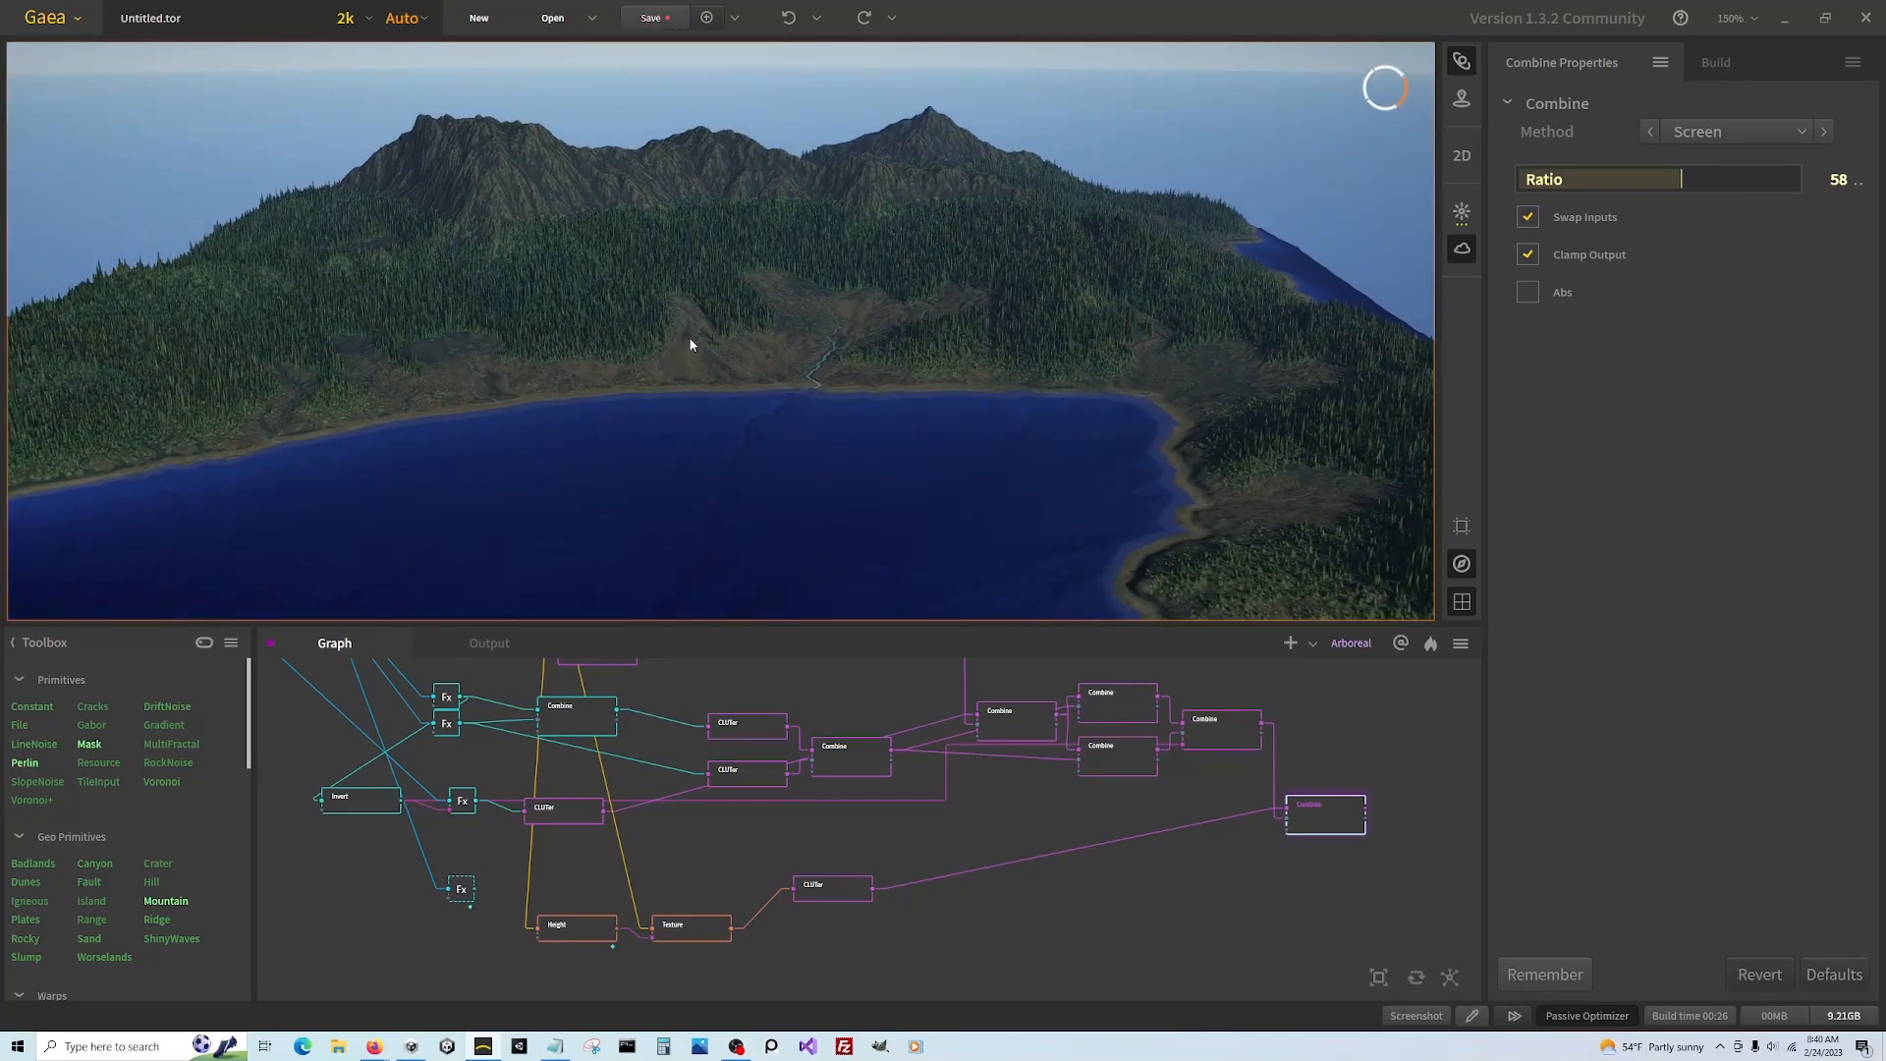
pyautogui.moveTo(686, 345)
pyautogui.mouseDown()
pyautogui.moveTo(707, 364)
pyautogui.moveTo(650, 354)
pyautogui.moveTo(658, 372)
pyautogui.moveTo(547, 316)
pyautogui.moveTo(686, 328)
pyautogui.moveTo(684, 348)
pyautogui.mouseUp()
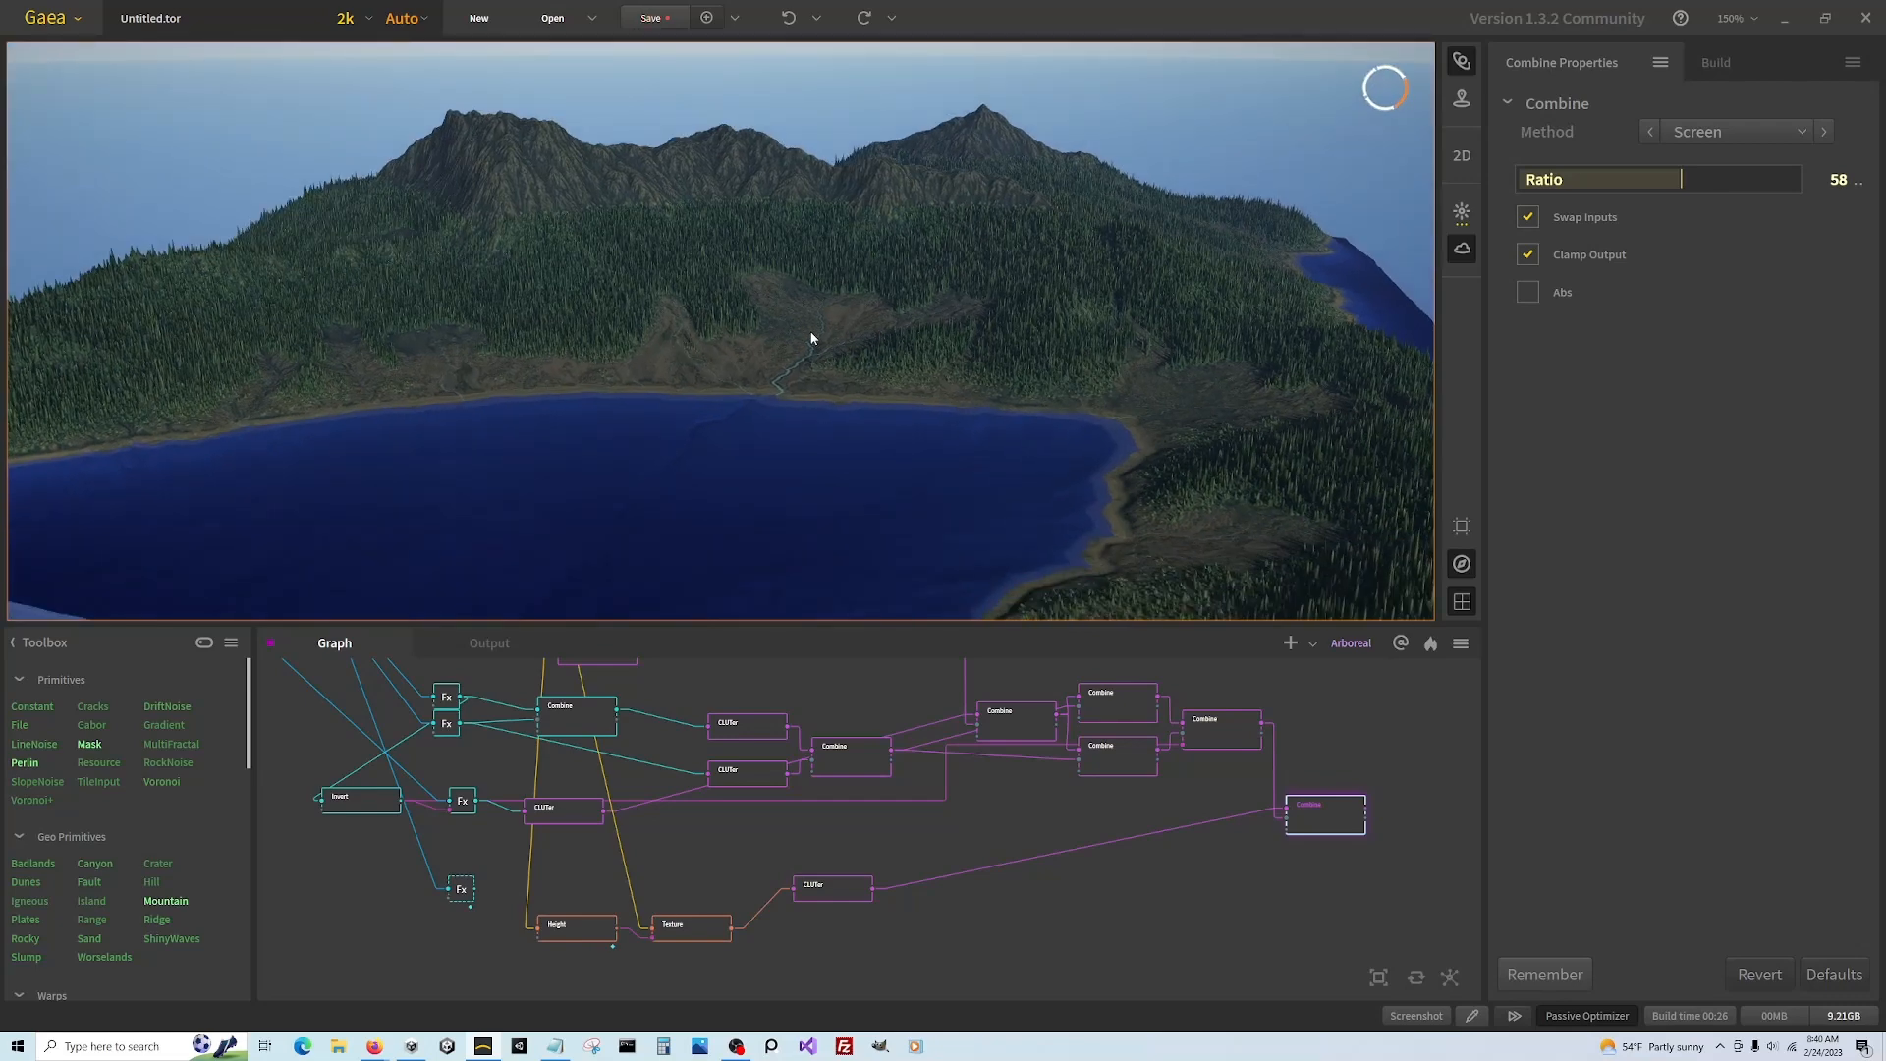
# Change the Arboreal node's tree type to Broadleaf
pyautogui.scroll(-2, 953, 904)
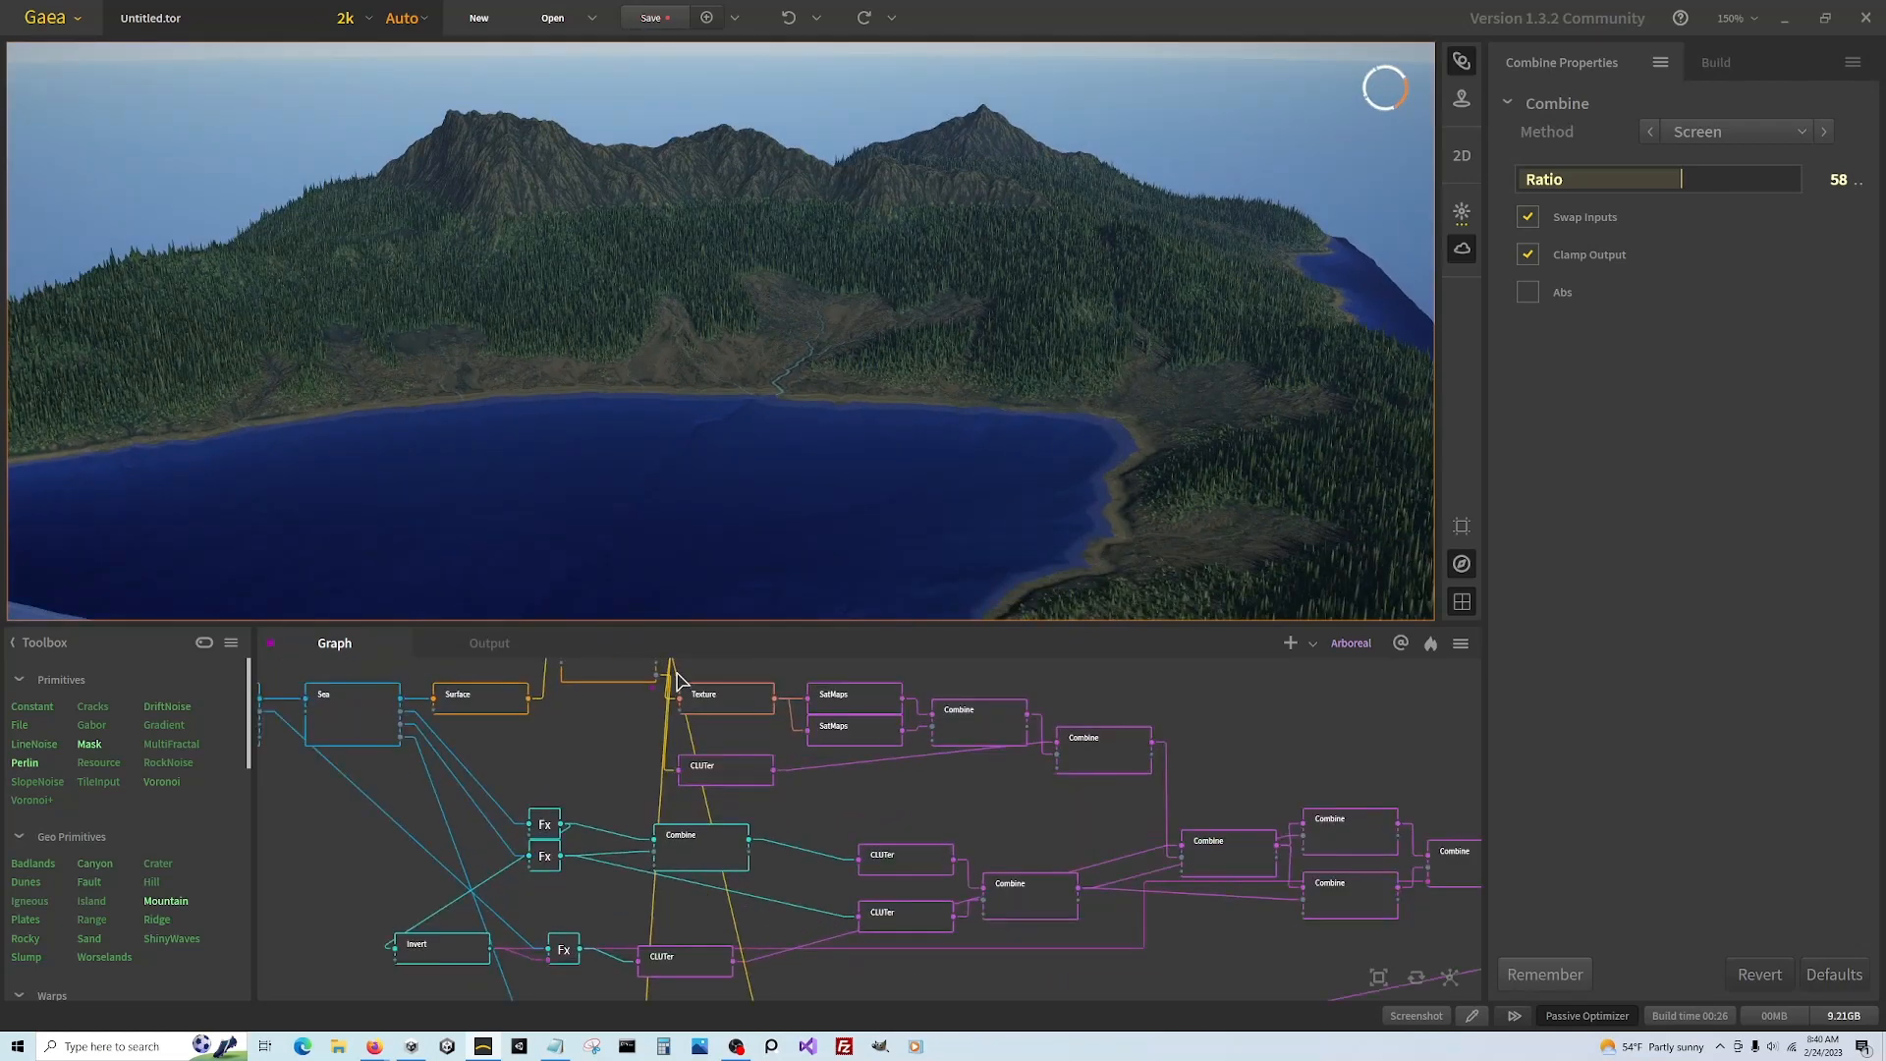
pyautogui.scroll(3, 701, 699)
pyautogui.moveTo(606, 685); pyautogui.dragTo(651, 701, button='middle')
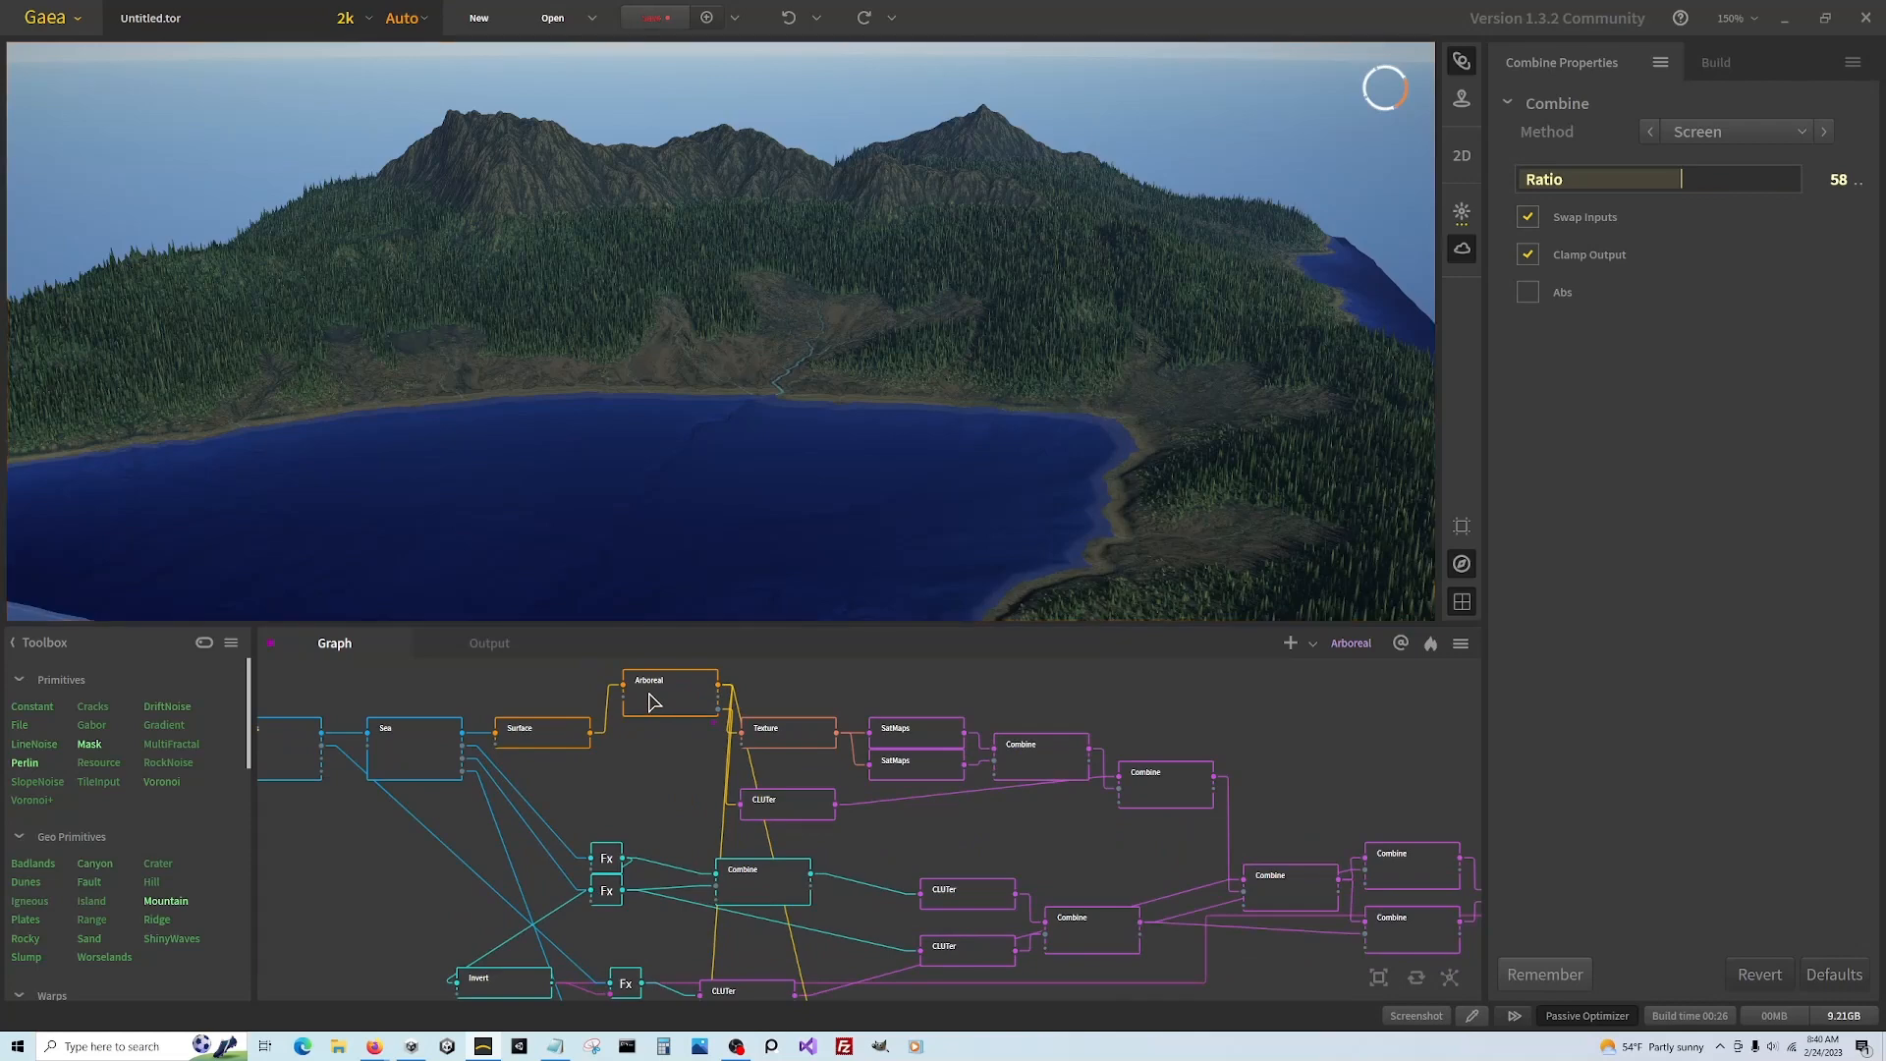
pyautogui.click(653, 701)
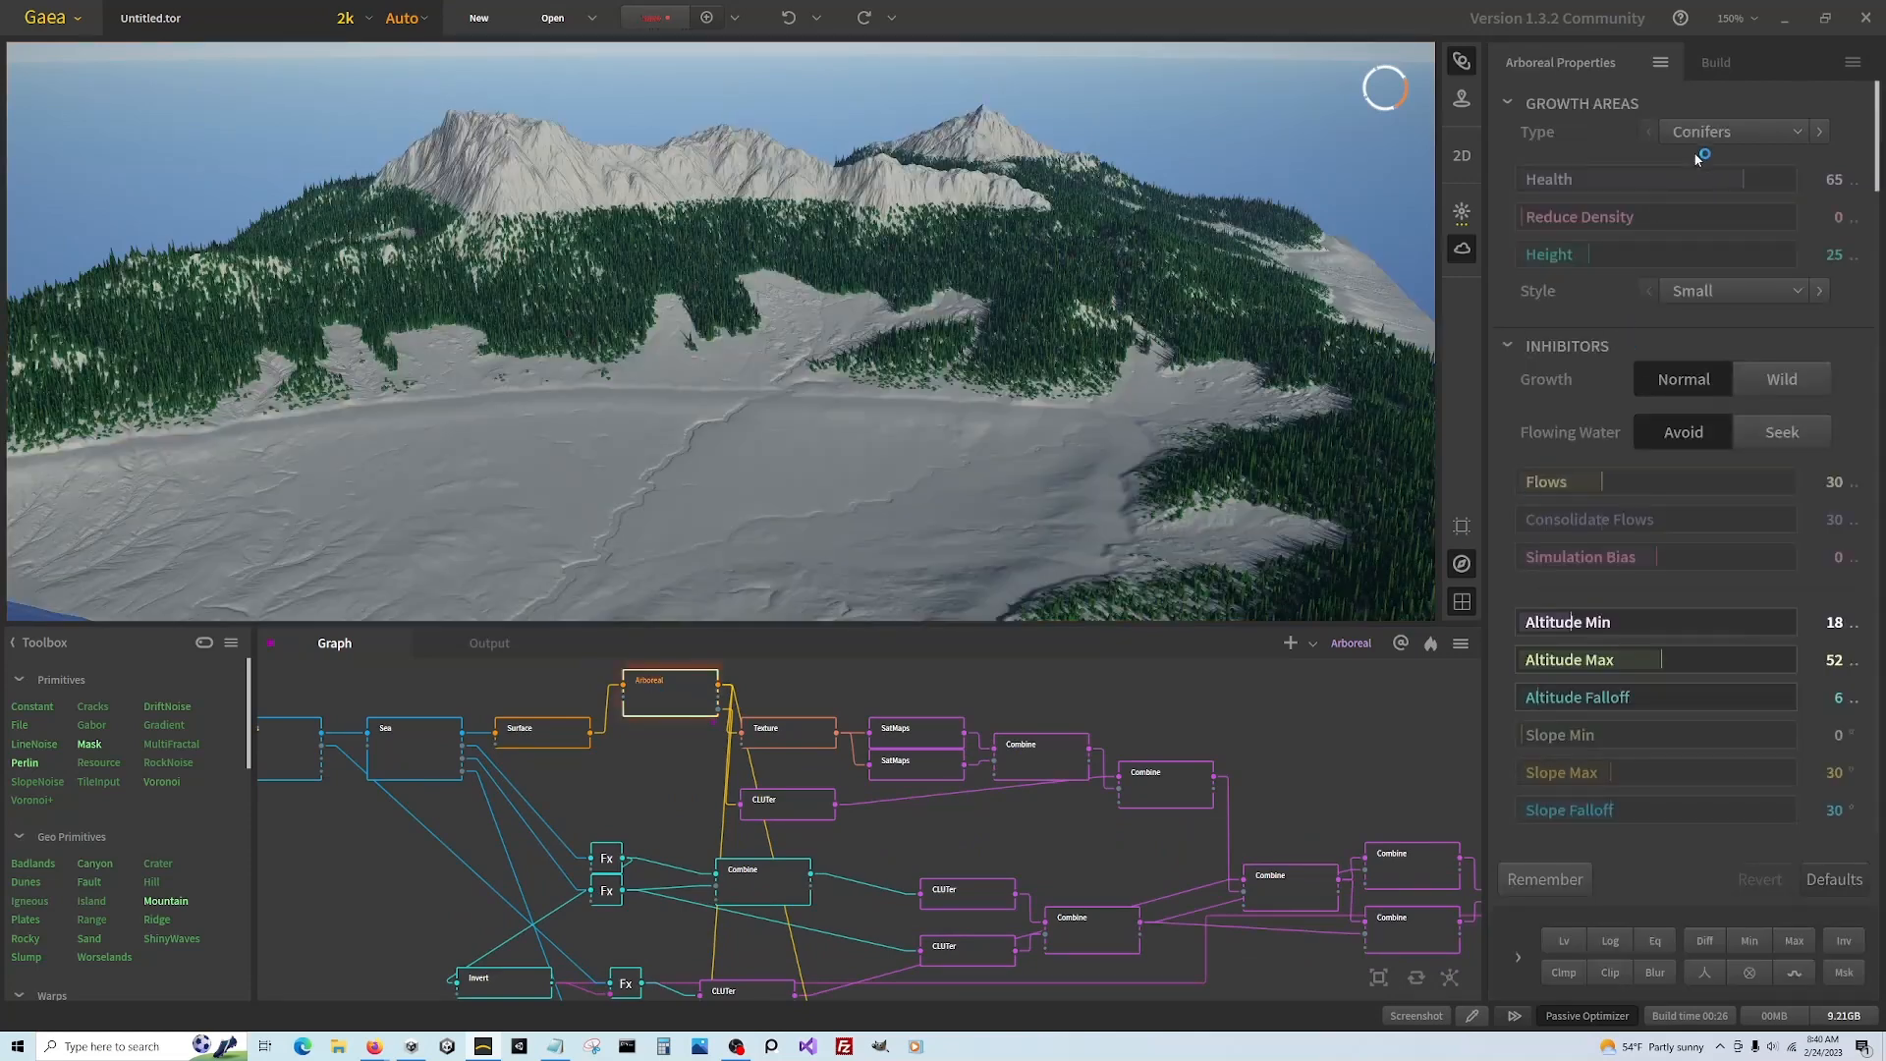
pyautogui.click(1701, 134)
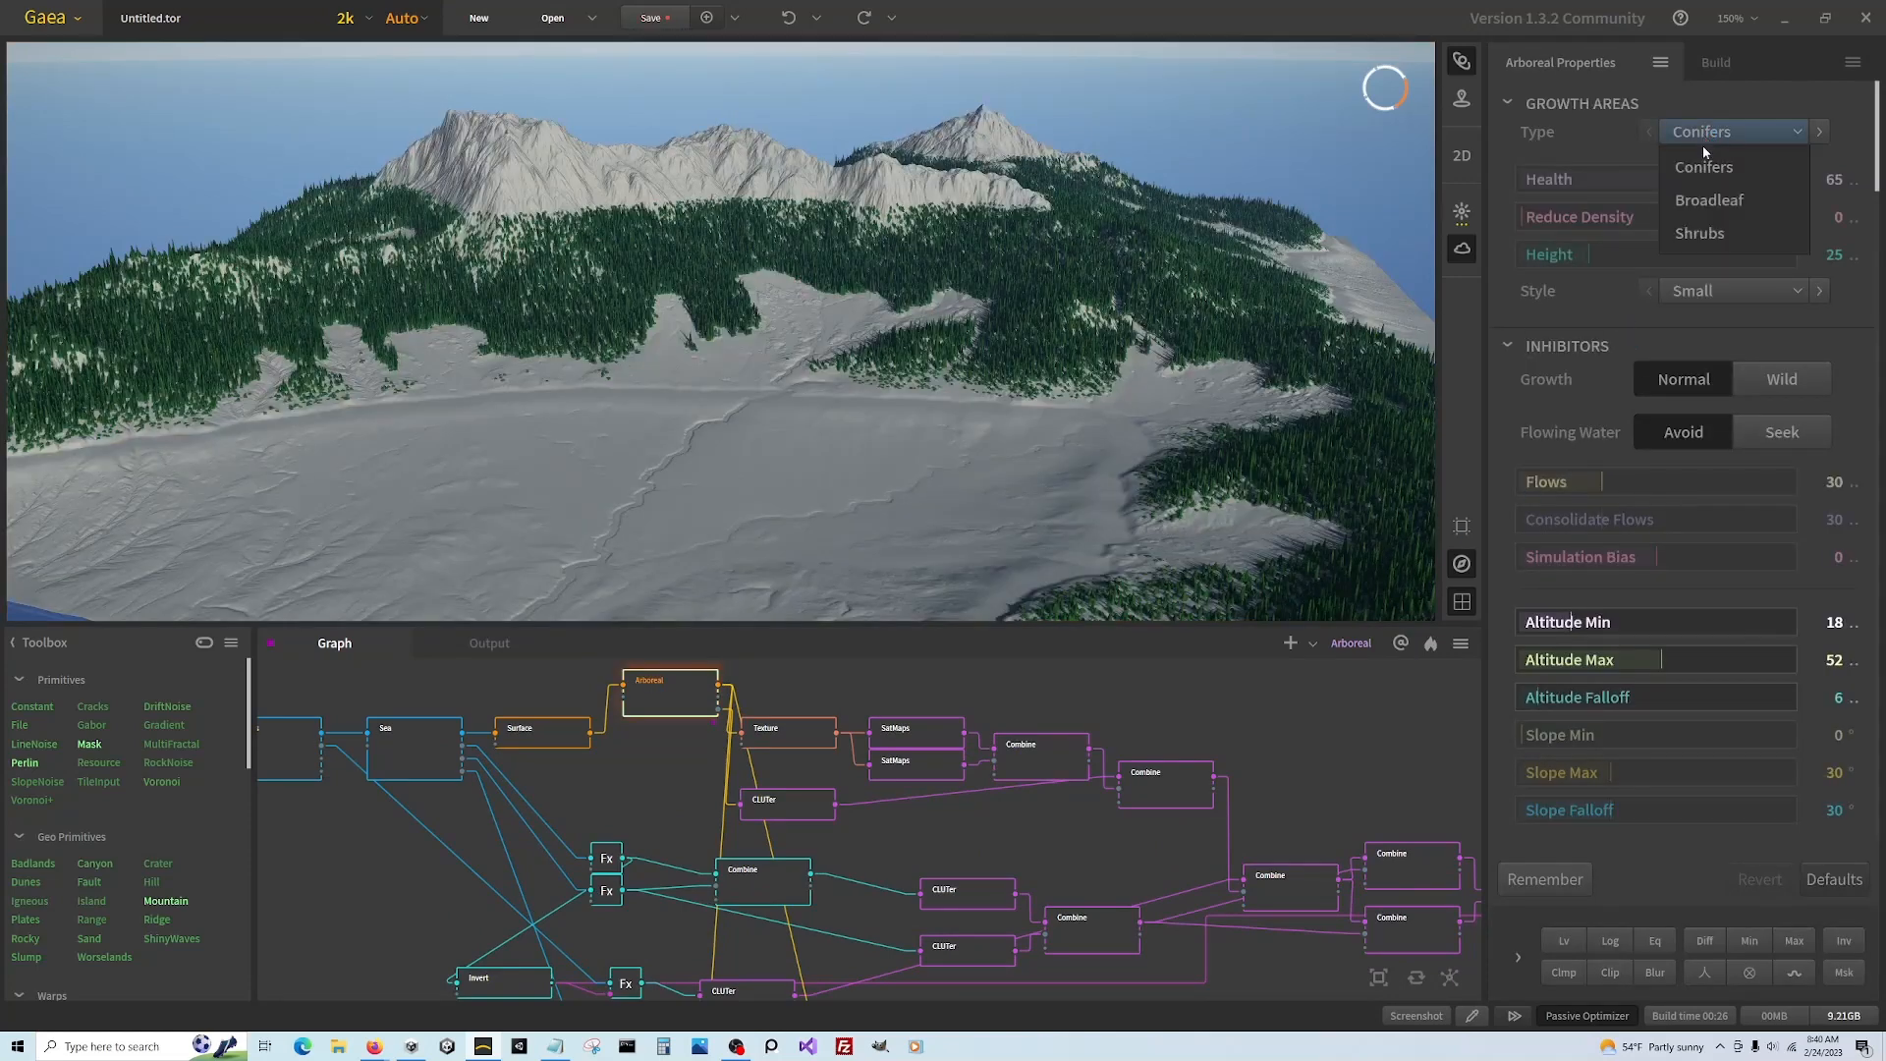
pyautogui.click(1714, 197)
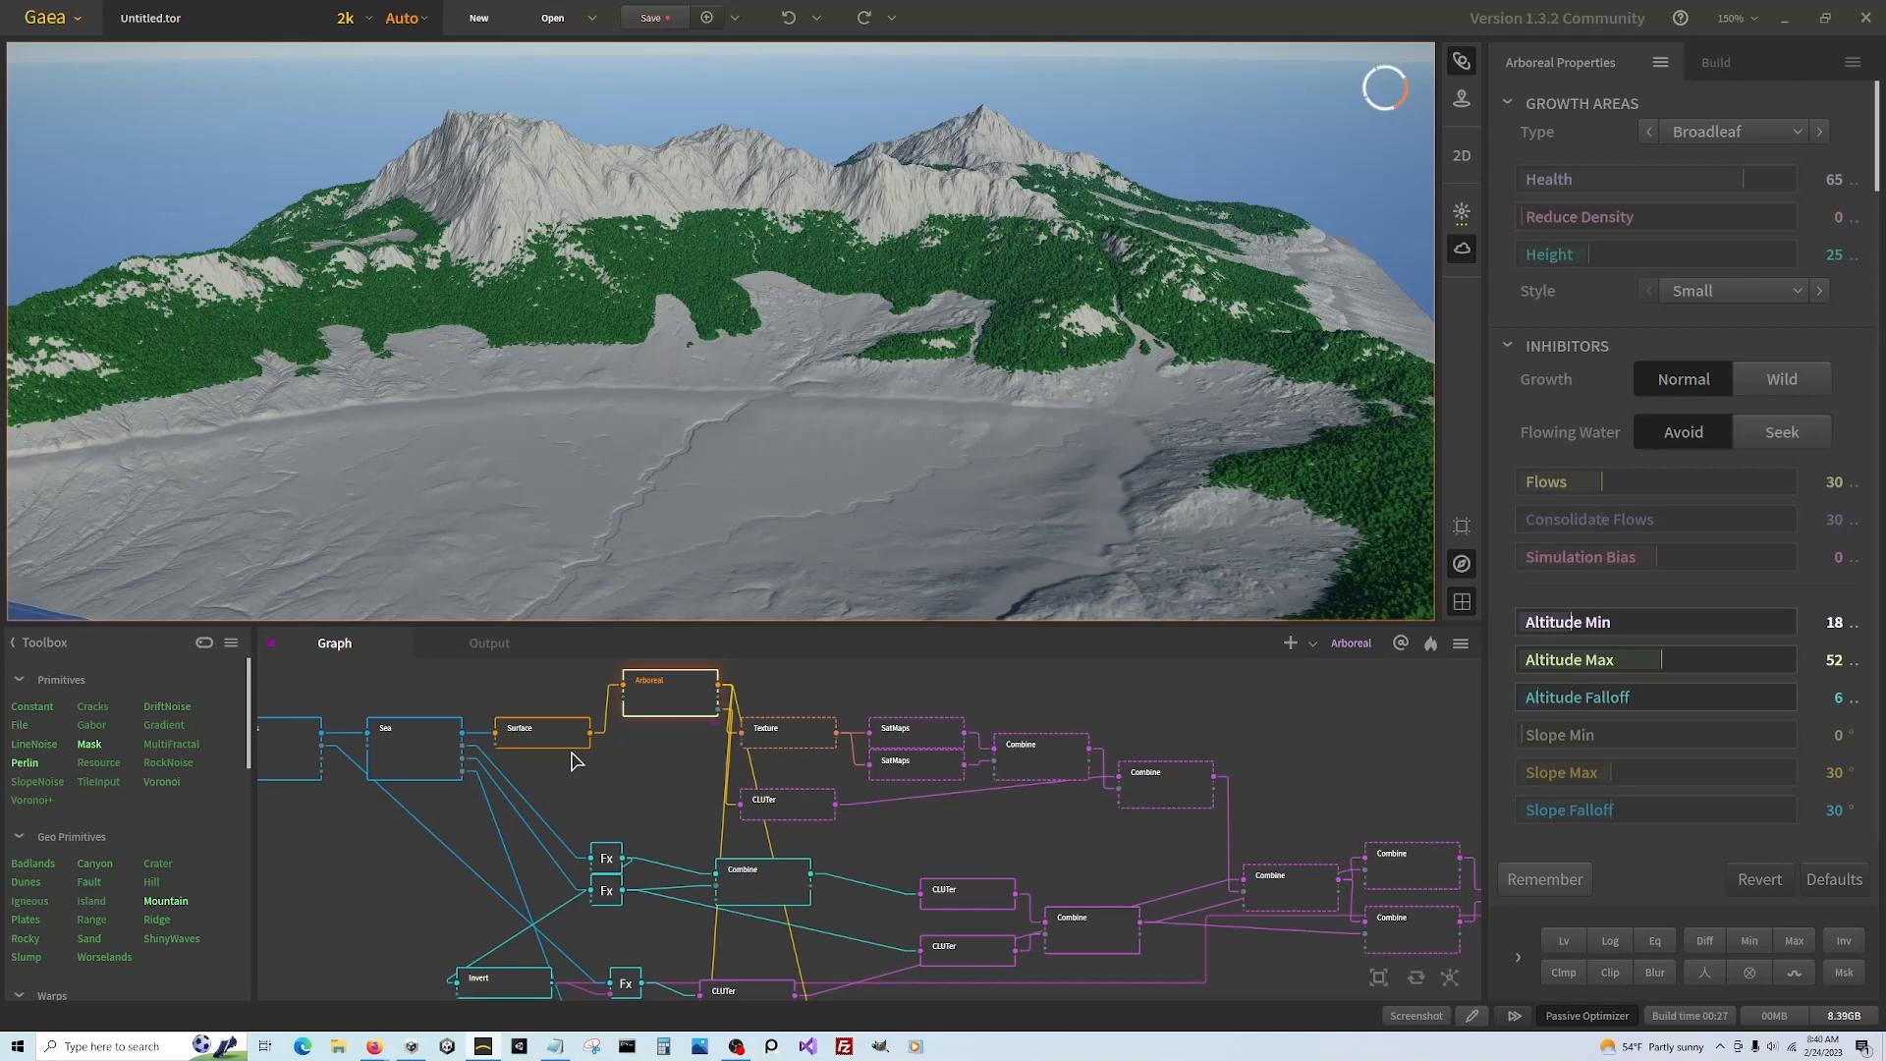
# Preview the final Combine node and examine the broadleaf forest, river and beach from a higher angle
pyautogui.scroll(-2, 530, 757)
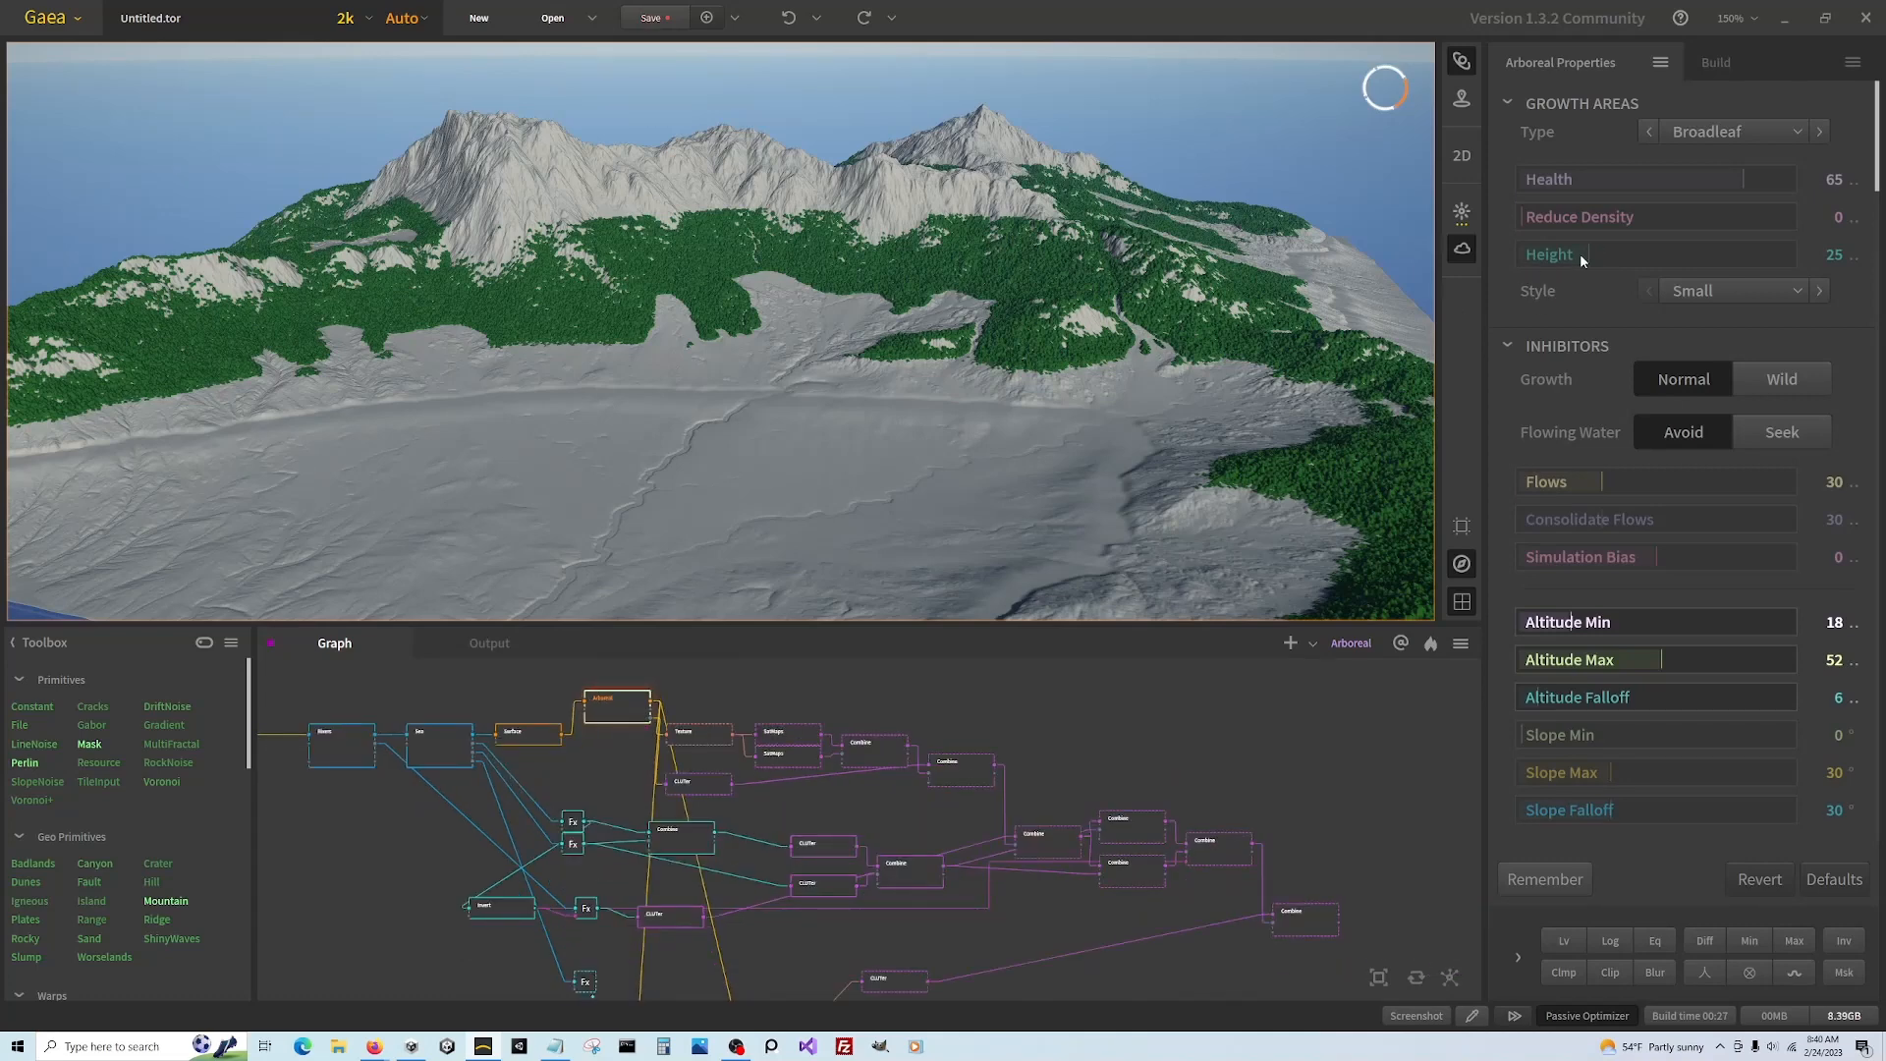
pyautogui.scroll(-2, 539, 787)
pyautogui.scroll(3, 1038, 943)
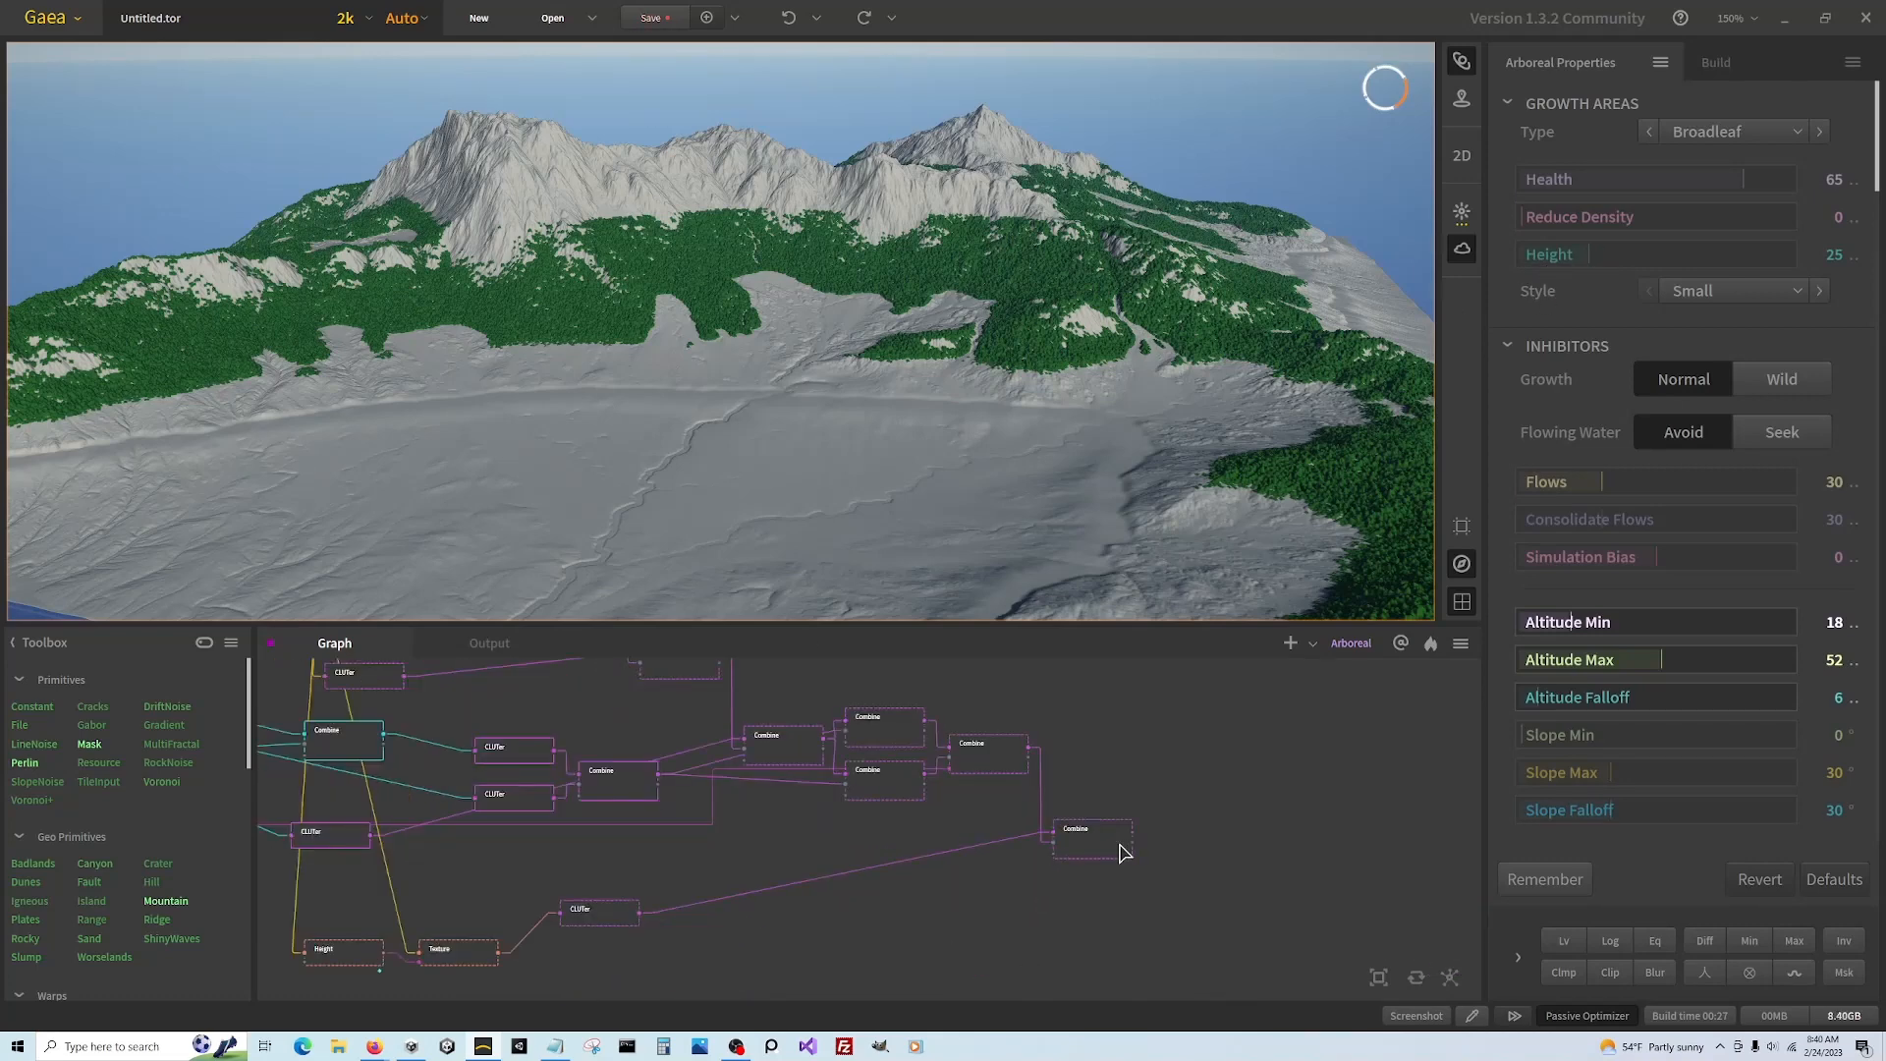
pyautogui.click(1122, 851)
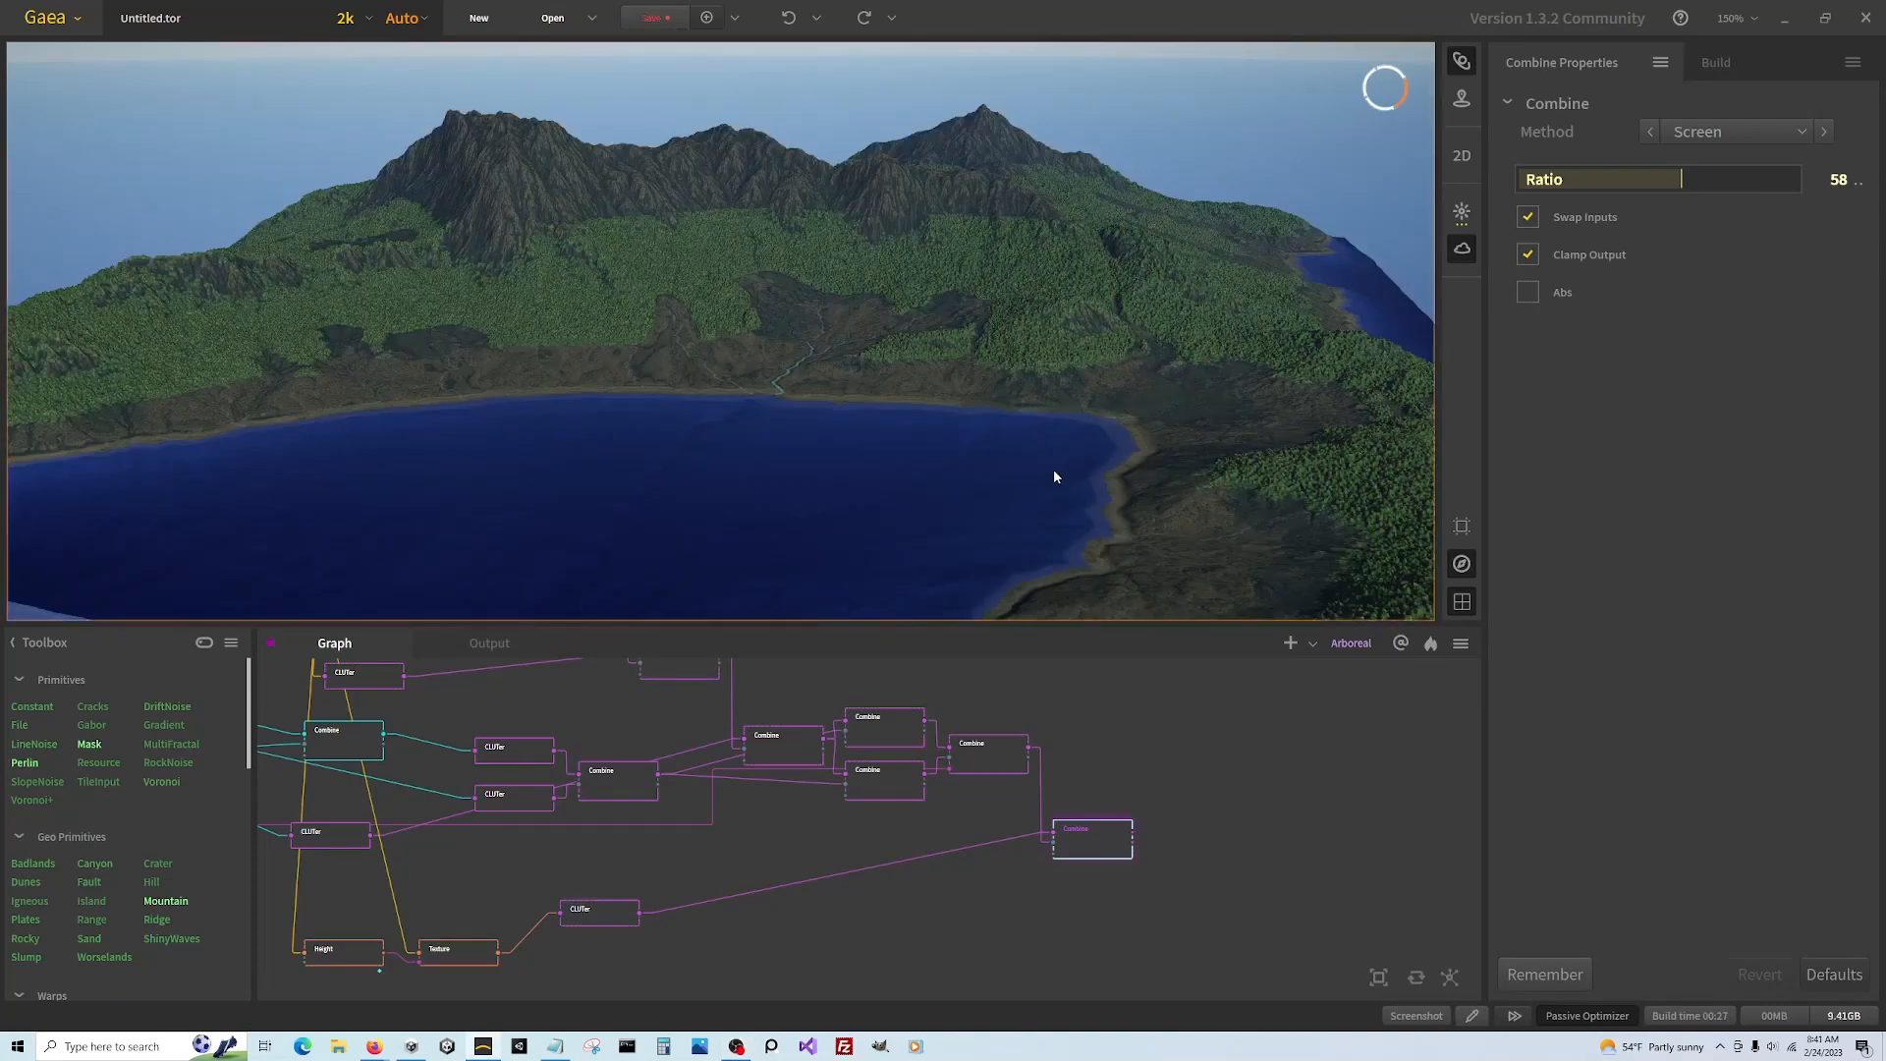
pyautogui.moveTo(1051, 476); pyautogui.dragTo(1037, 428)
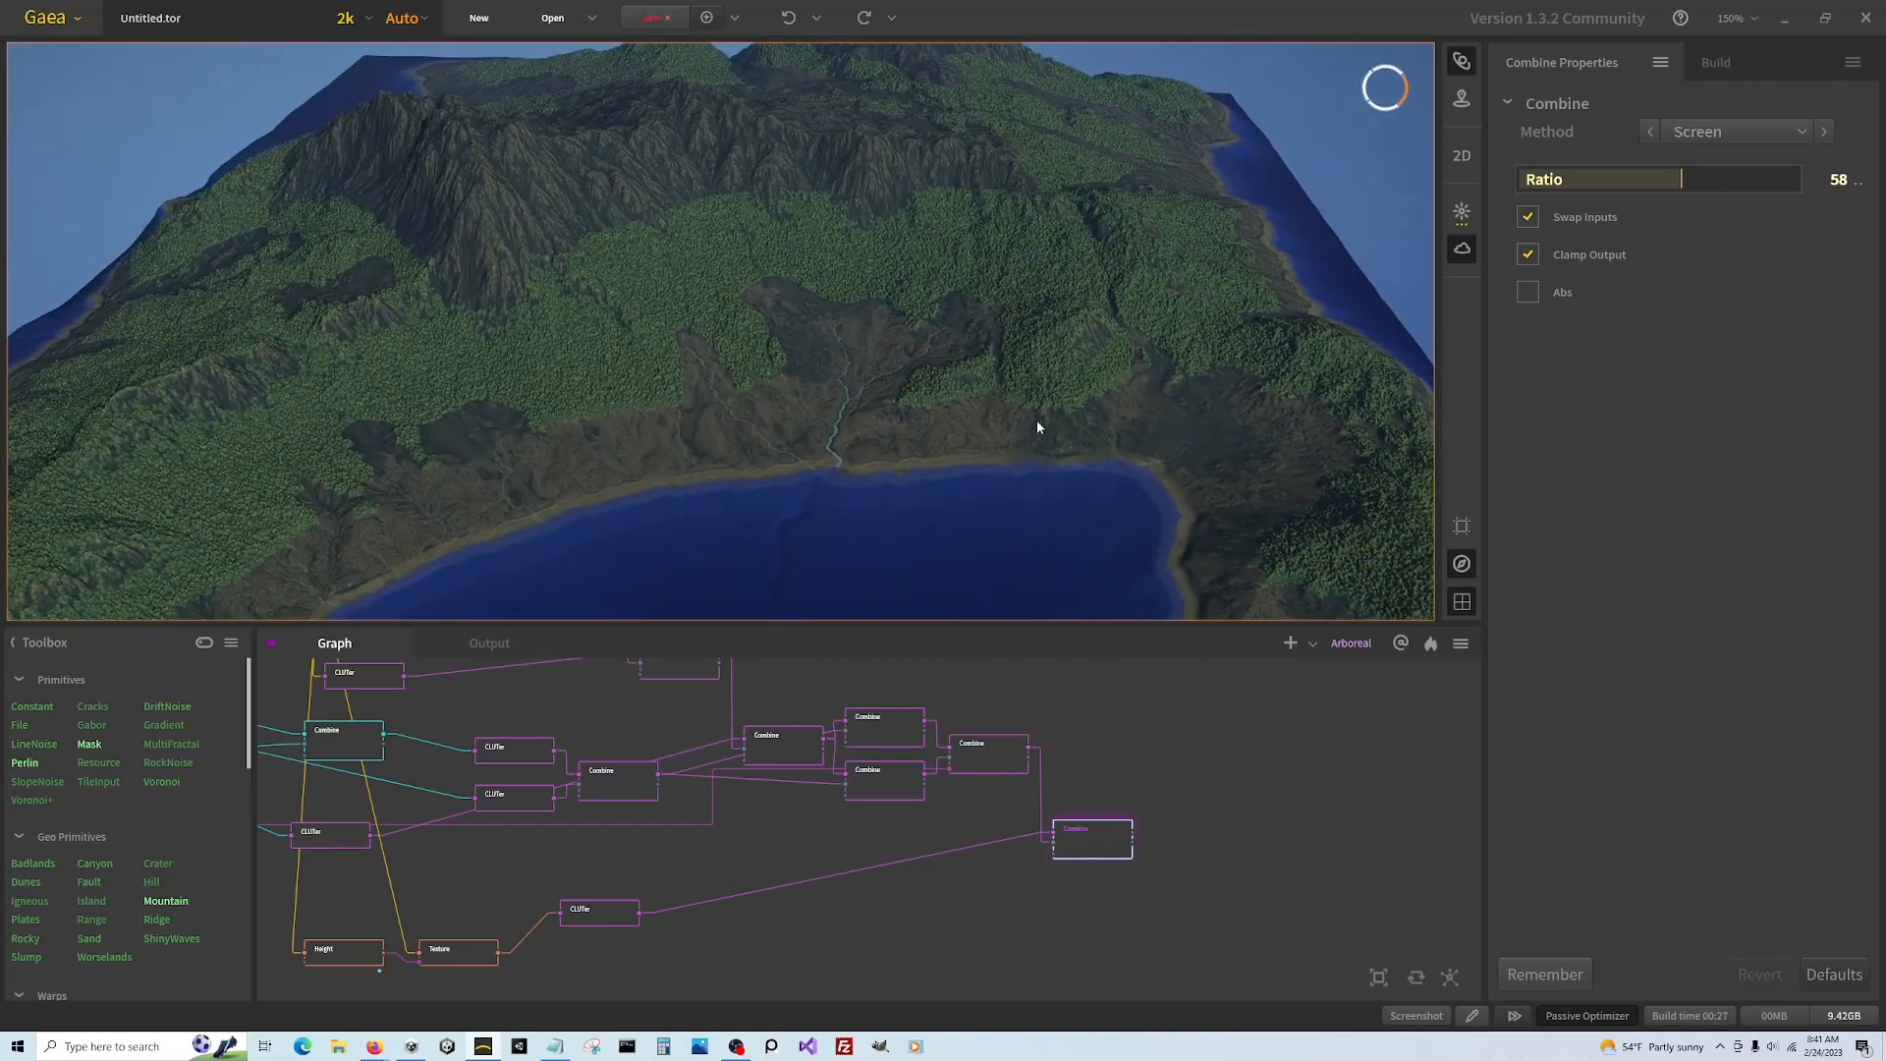